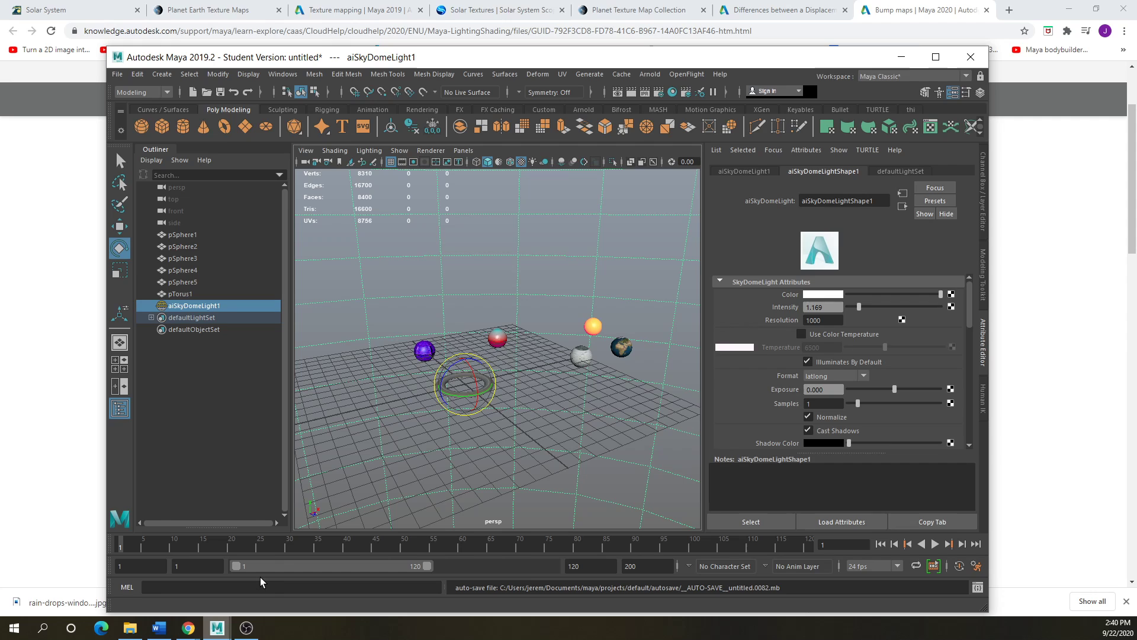
- Delete the sky dome light, the white sphere beside the Earth and the torus from the scene
scroll(510, 391, up, 5)
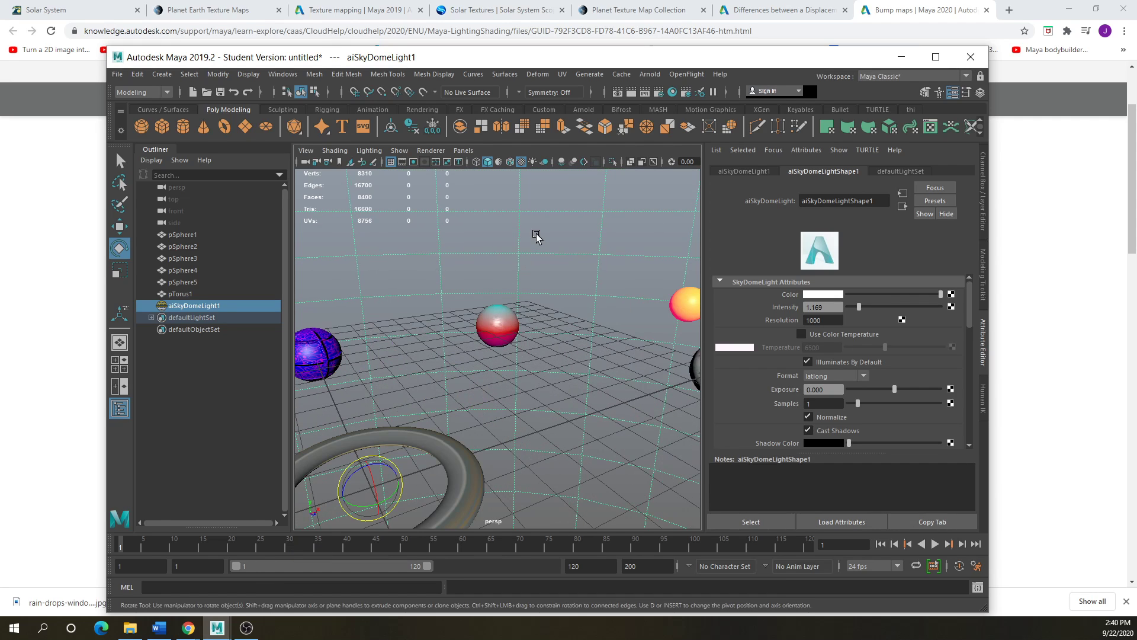
key(Delete)
scroll(530, 373, down, 5)
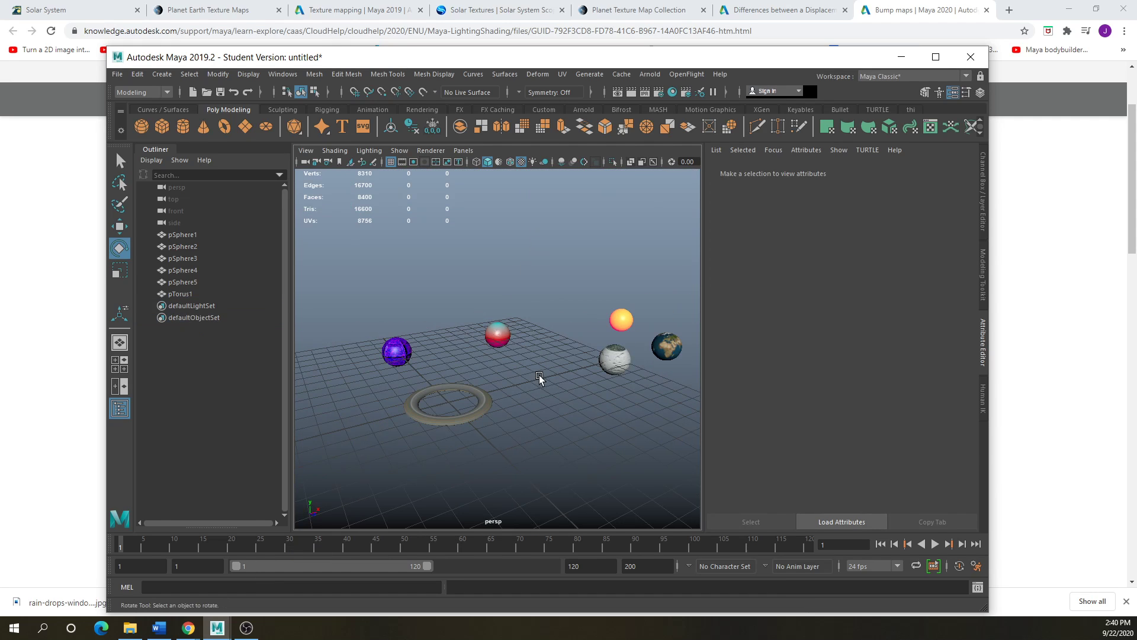
click(611, 357)
key(Delete)
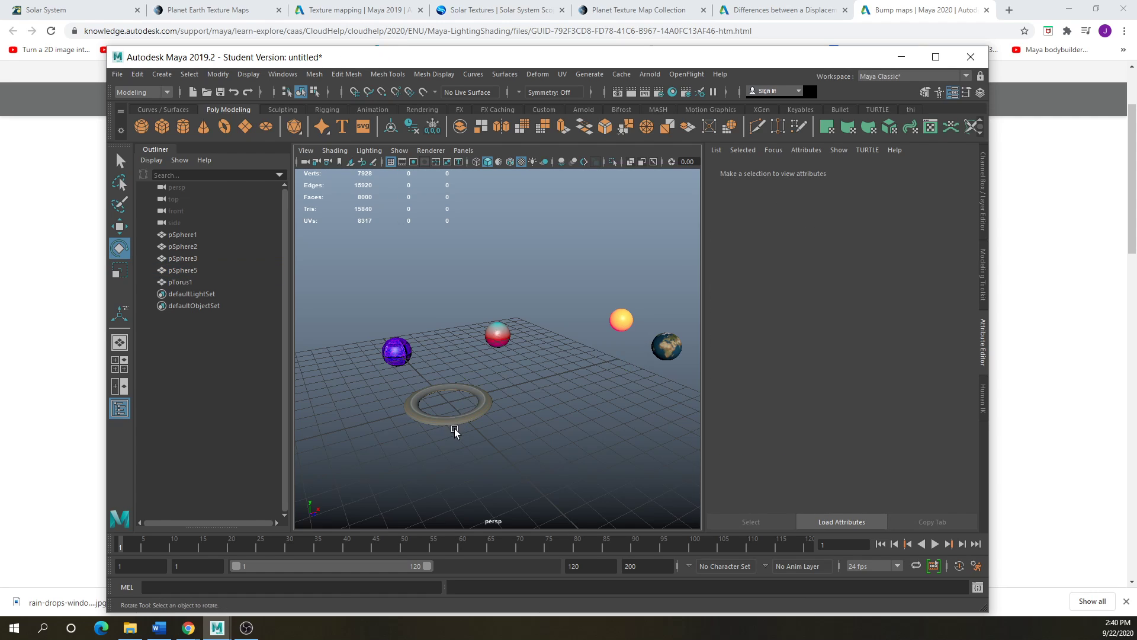
drag(521, 372, 428, 457)
key(Delete)
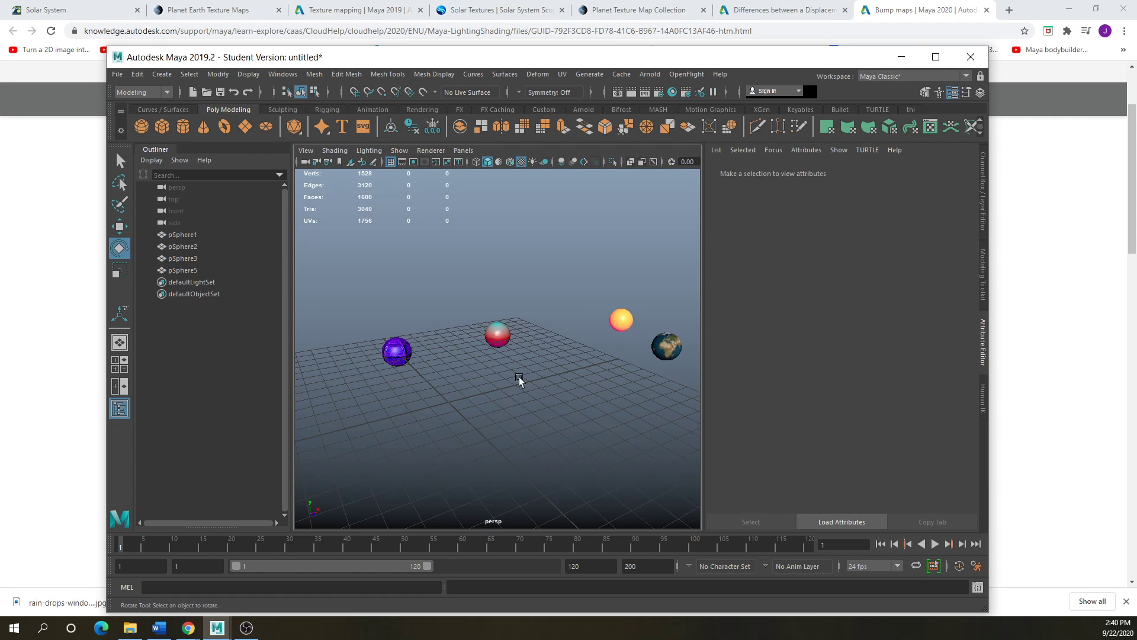
- Look over the remaining spheres and read the Autodesk Bump maps help page in the browser
click(624, 325)
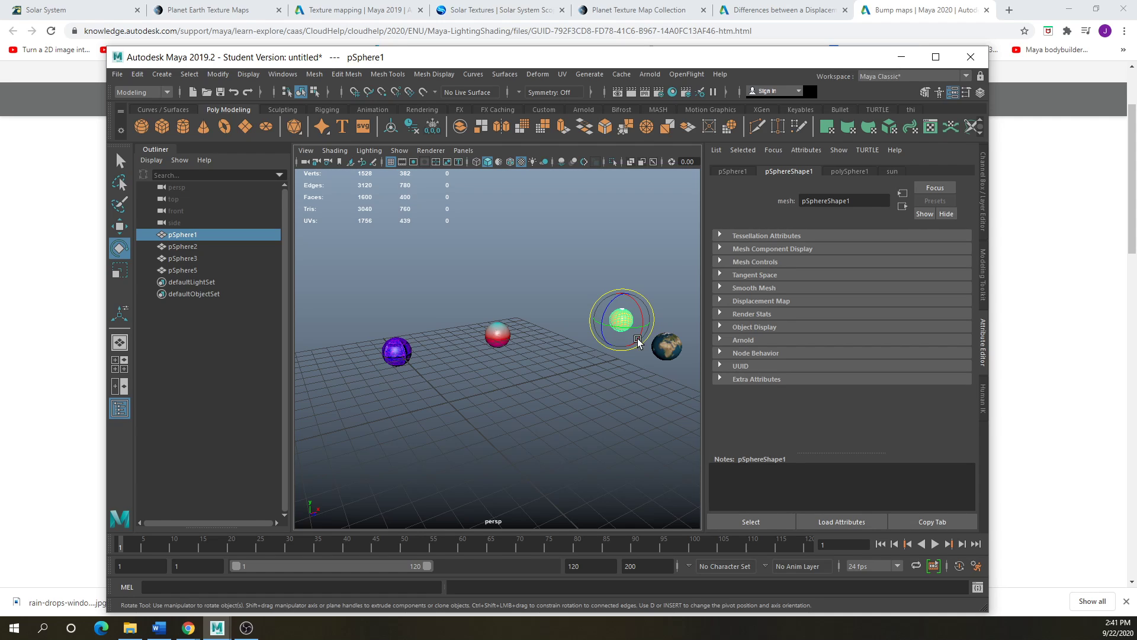
scroll(518, 334, up, 5)
scroll(507, 273, down, 8)
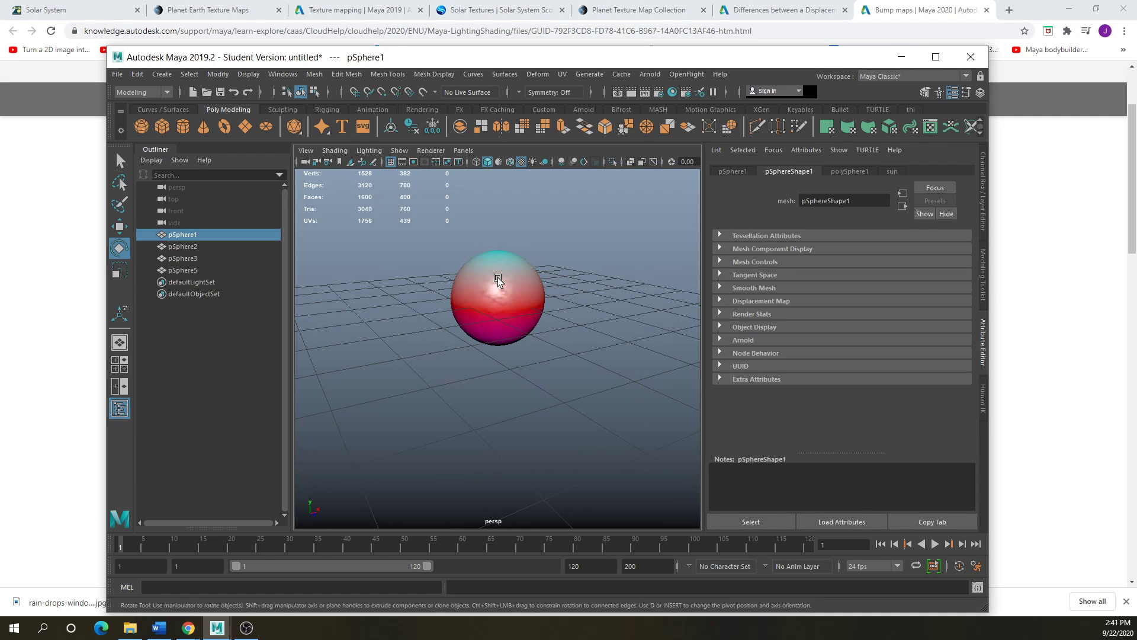
drag(566, 59, 542, 78)
click(879, 76)
scroll(450, 454, down, 2)
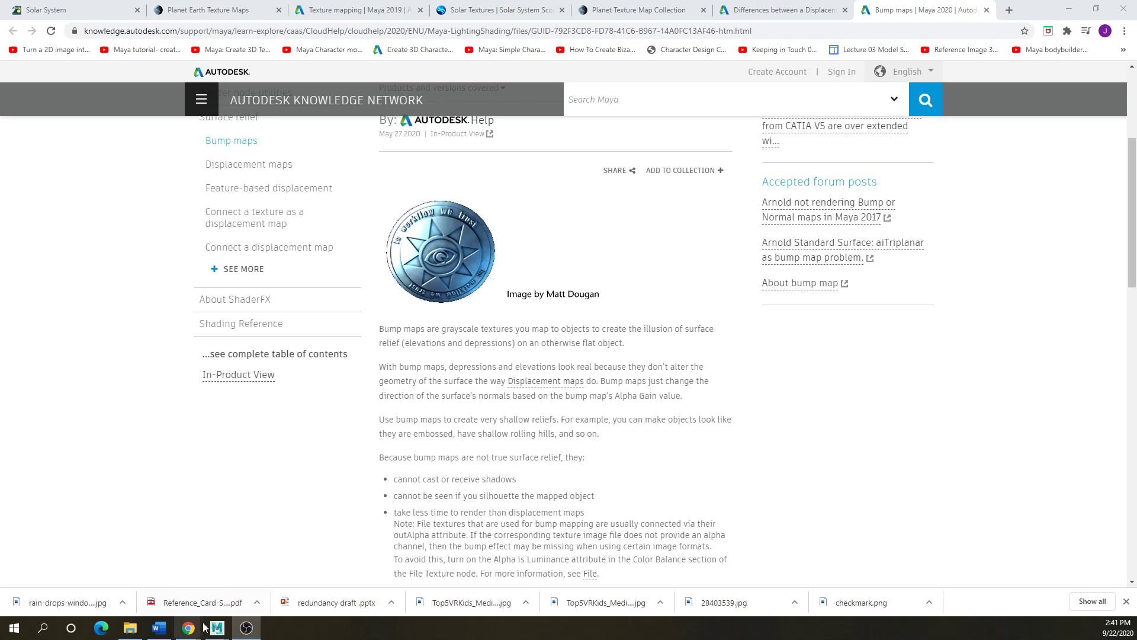
- Return to Maya full screen and inspect the Earth sphere's surface relief up close
mouse_move(218, 632)
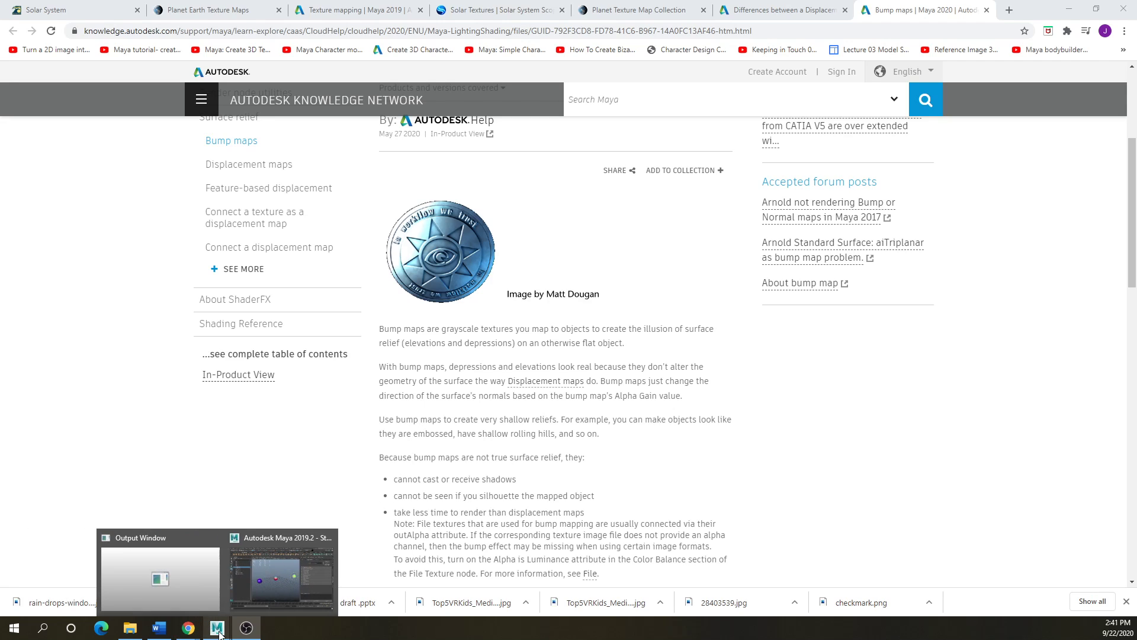
click(281, 573)
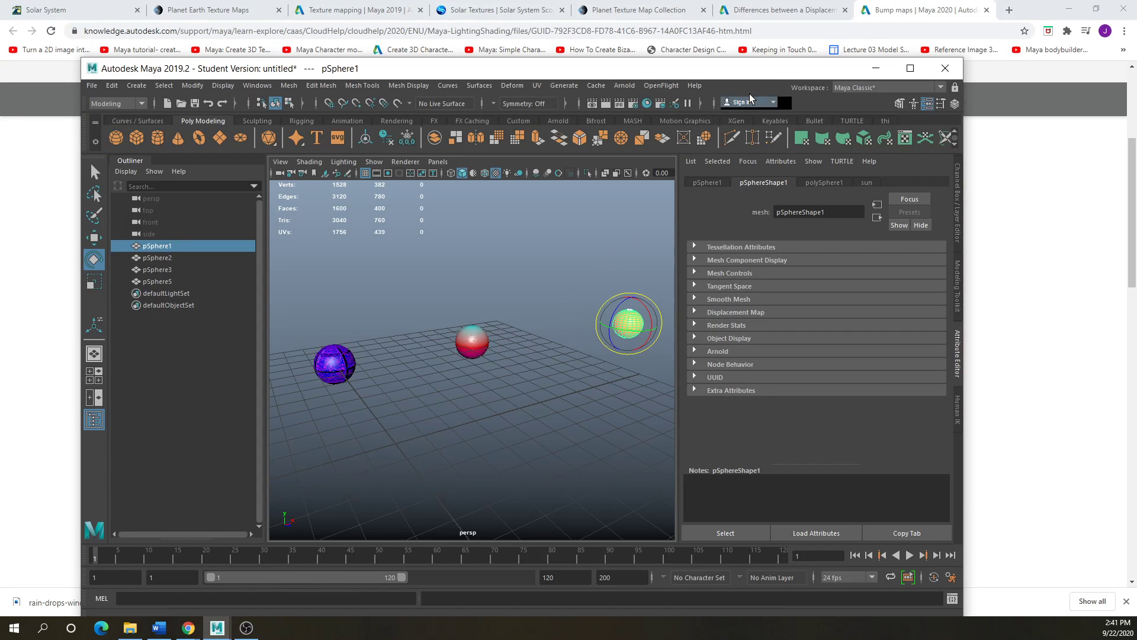
click(911, 69)
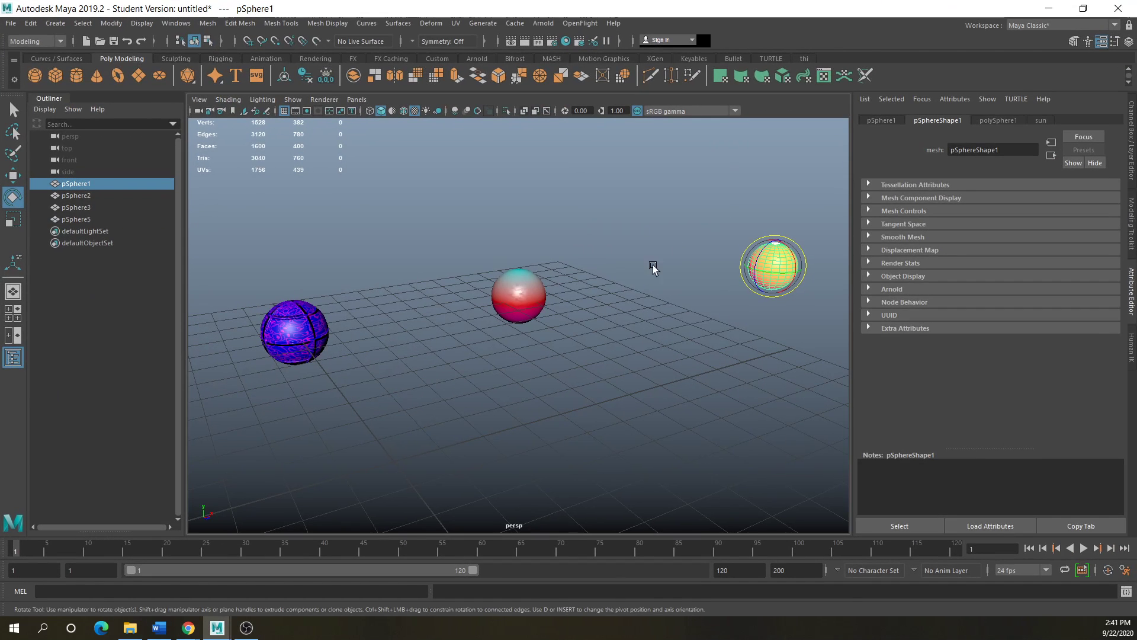
click(749, 305)
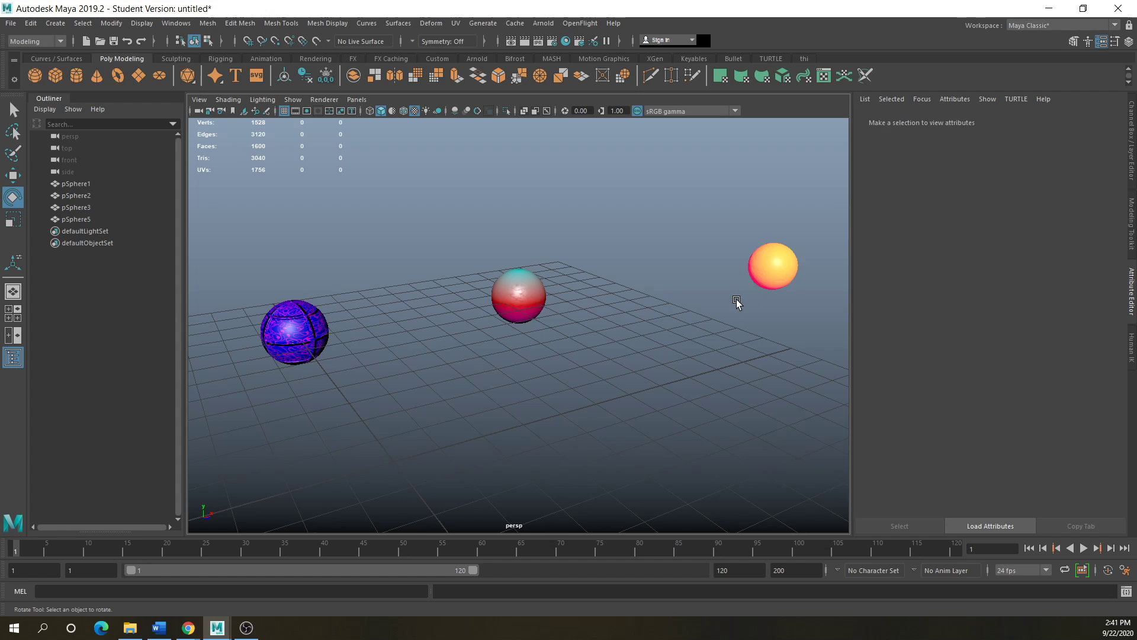
alt+middle_drag(733, 305, 293, 311)
scroll(592, 355, up, 6)
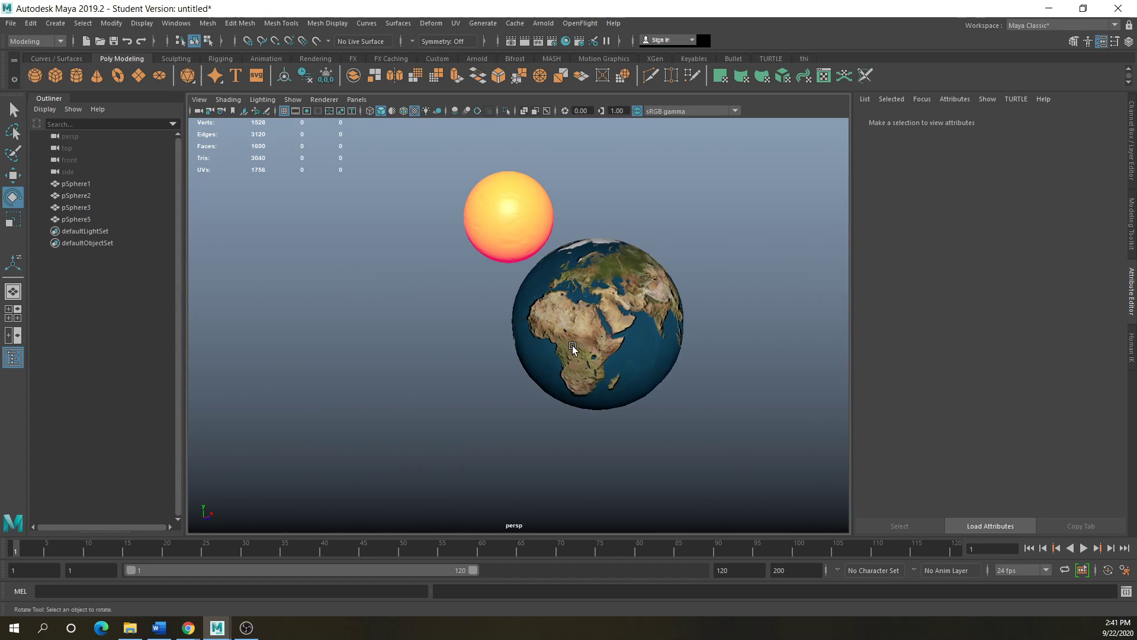
alt+drag(621, 338, 549, 336)
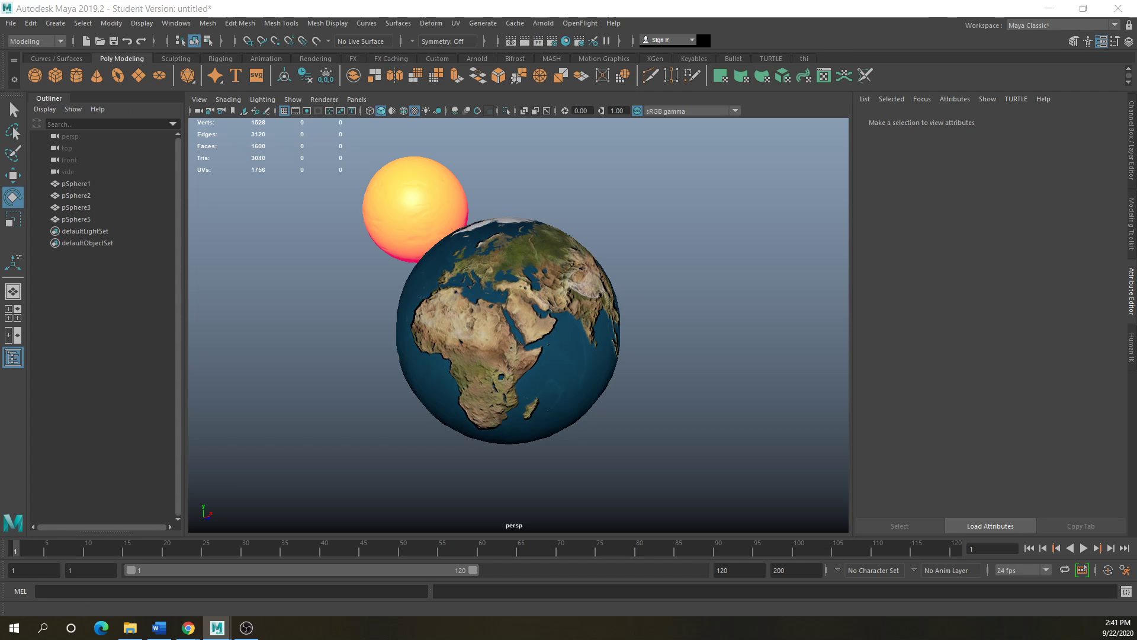
- Open Hypershade, clear the node graph and graph the earth material's network
click(566, 40)
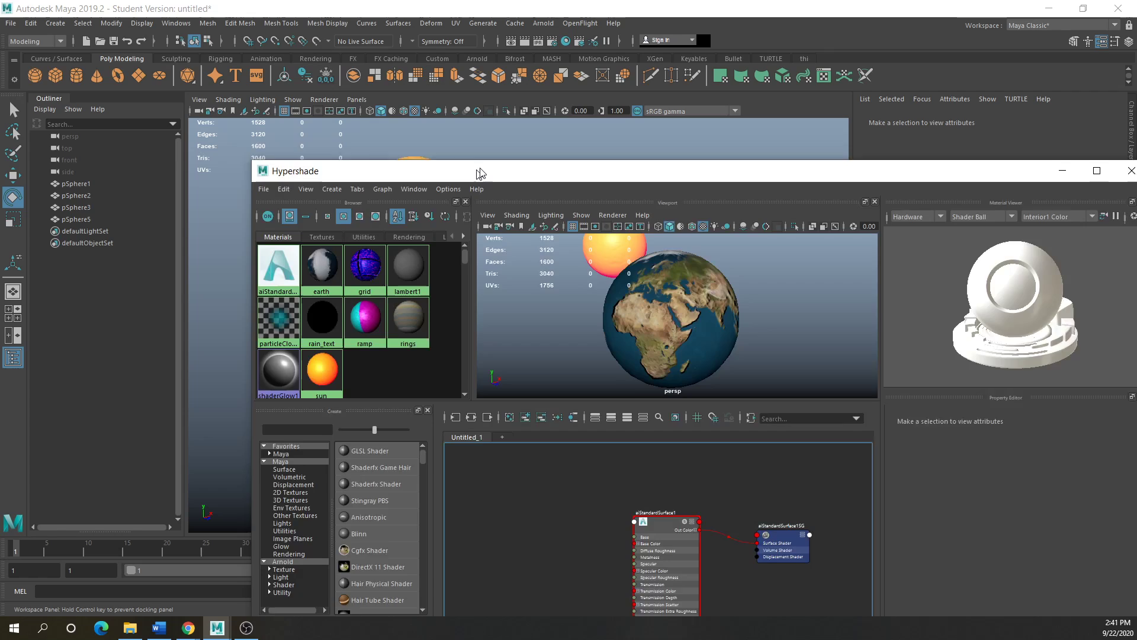
drag(480, 173, 520, 145)
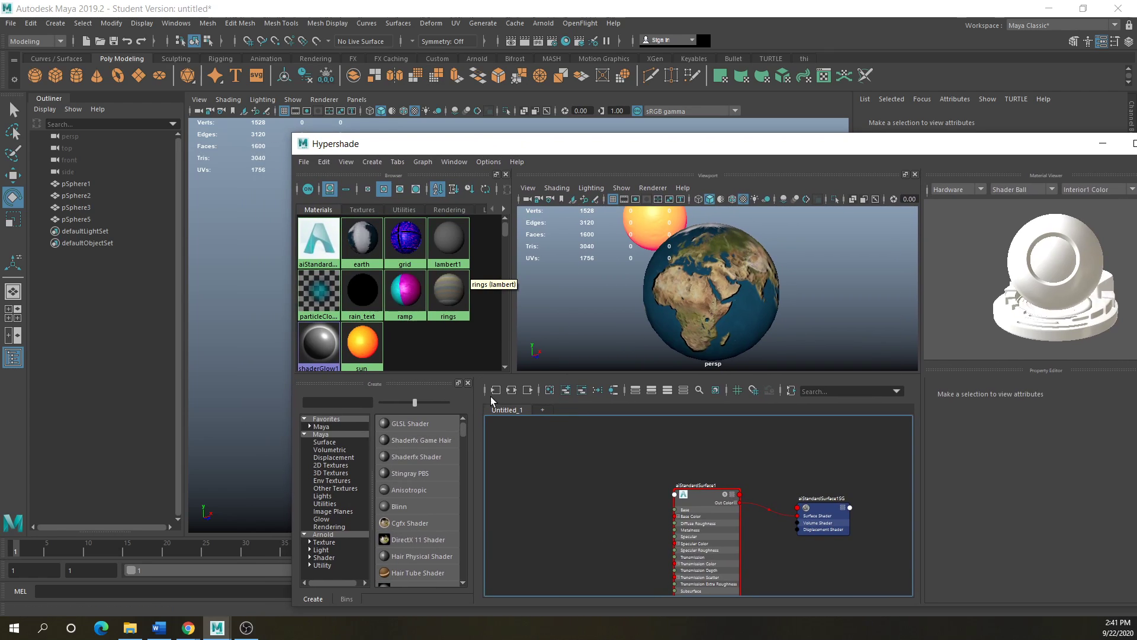
click(549, 390)
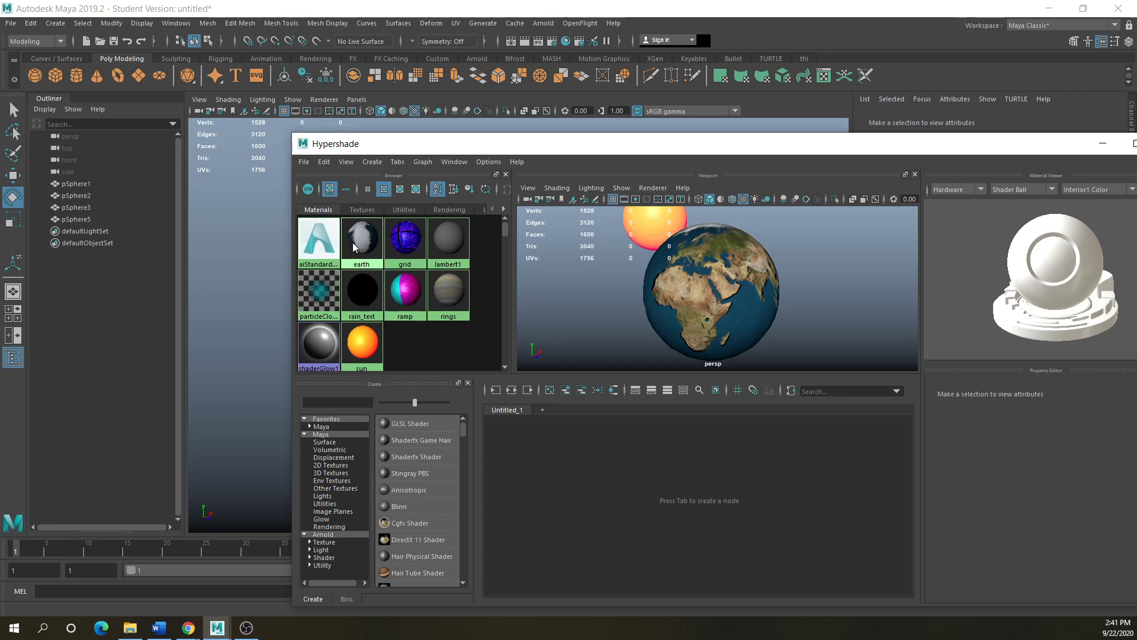
right_click(357, 247)
click(356, 274)
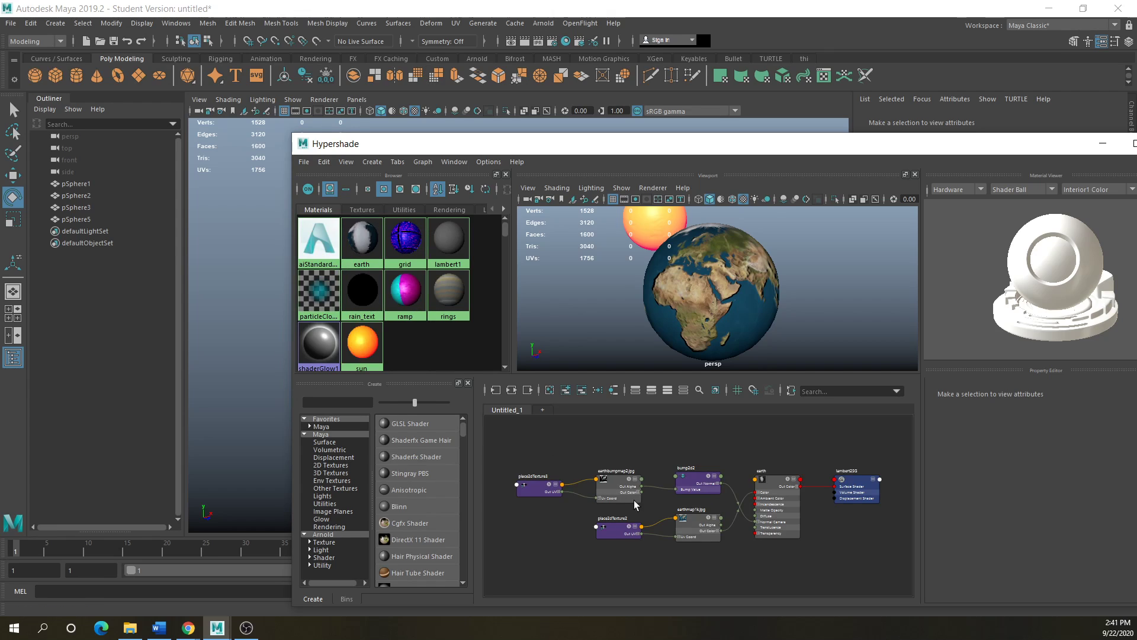
- Set the bump depth of the earth material's 2D bump node to -0.484
click(697, 521)
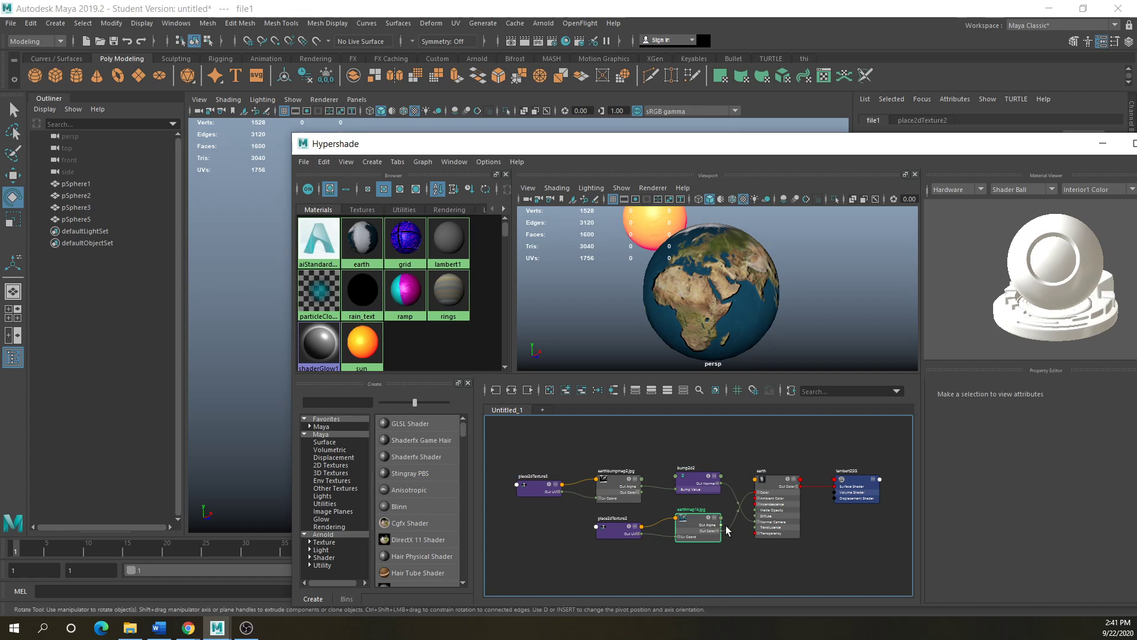
click(700, 481)
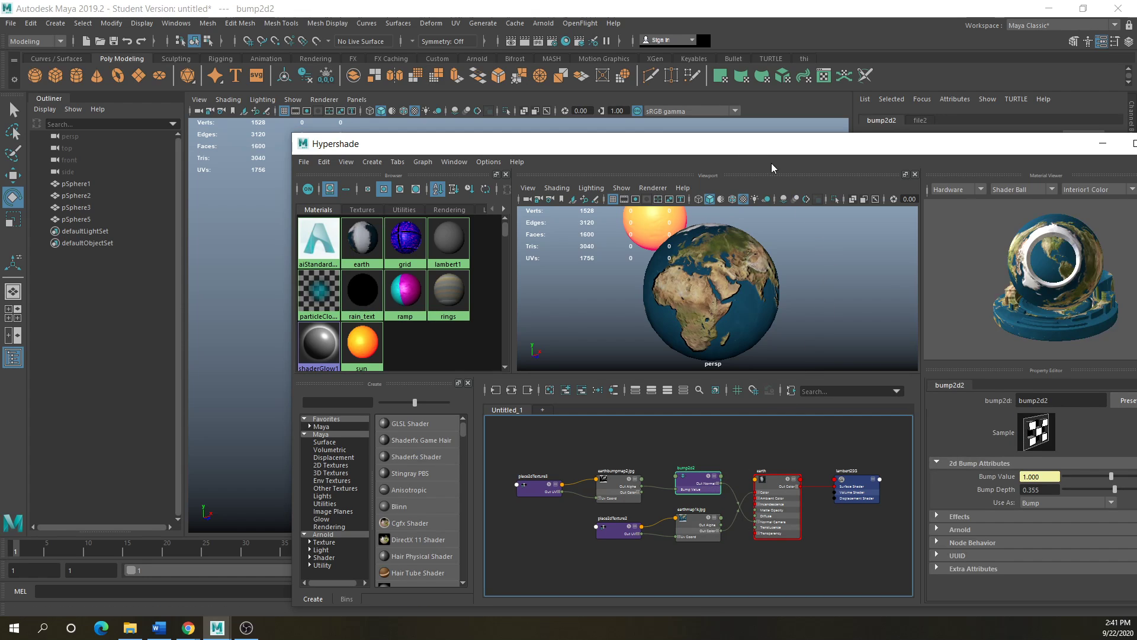
drag(745, 146, 563, 98)
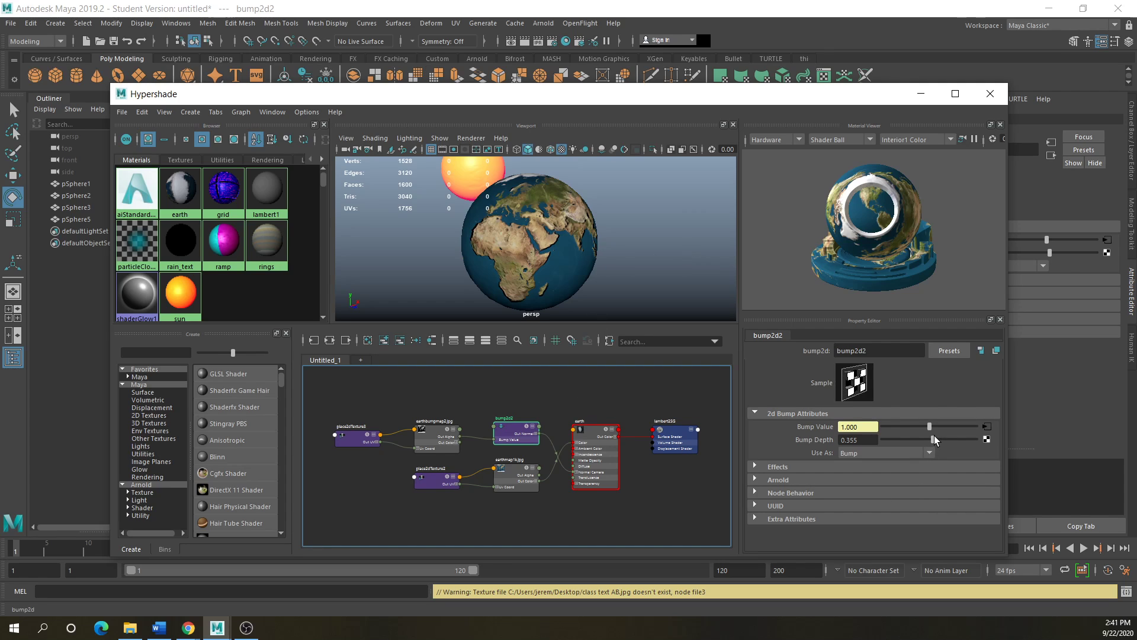
drag(934, 439, 923, 444)
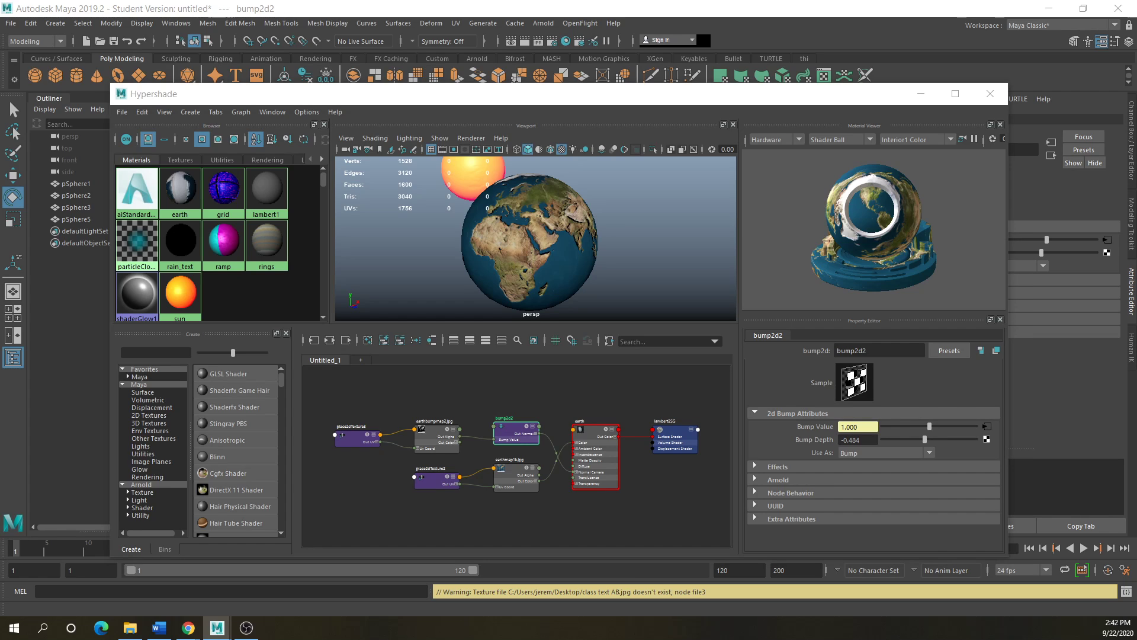
- Examine the planet color and bump map image files in the Planets folder in File Explorer
drag(0, 184, 524, 91)
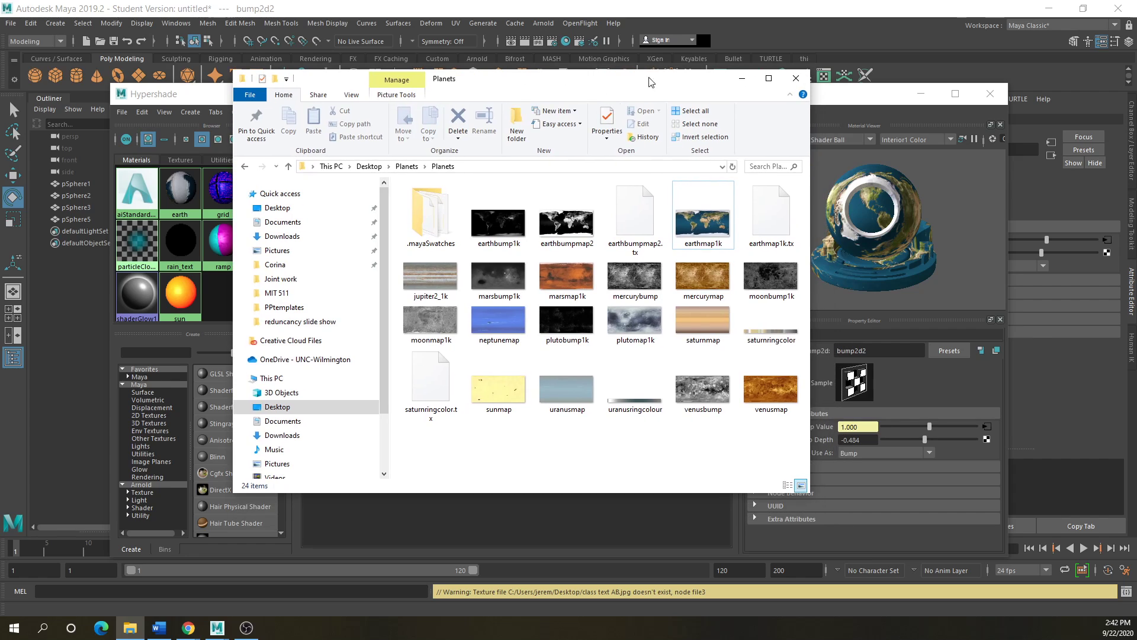
click(769, 78)
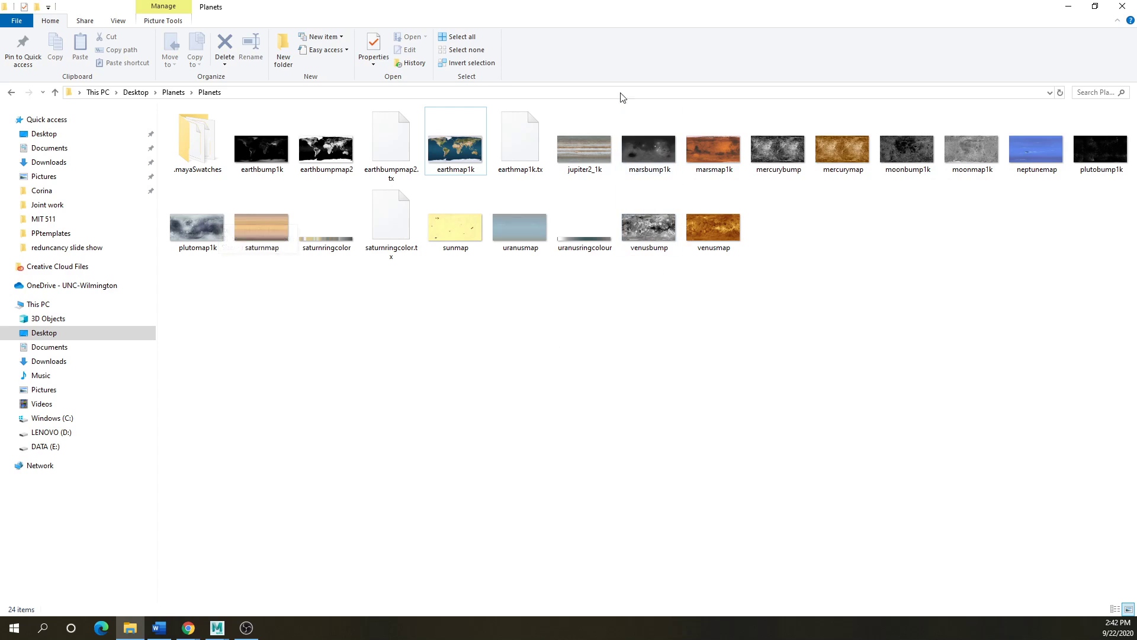
drag(556, 8, 0, 127)
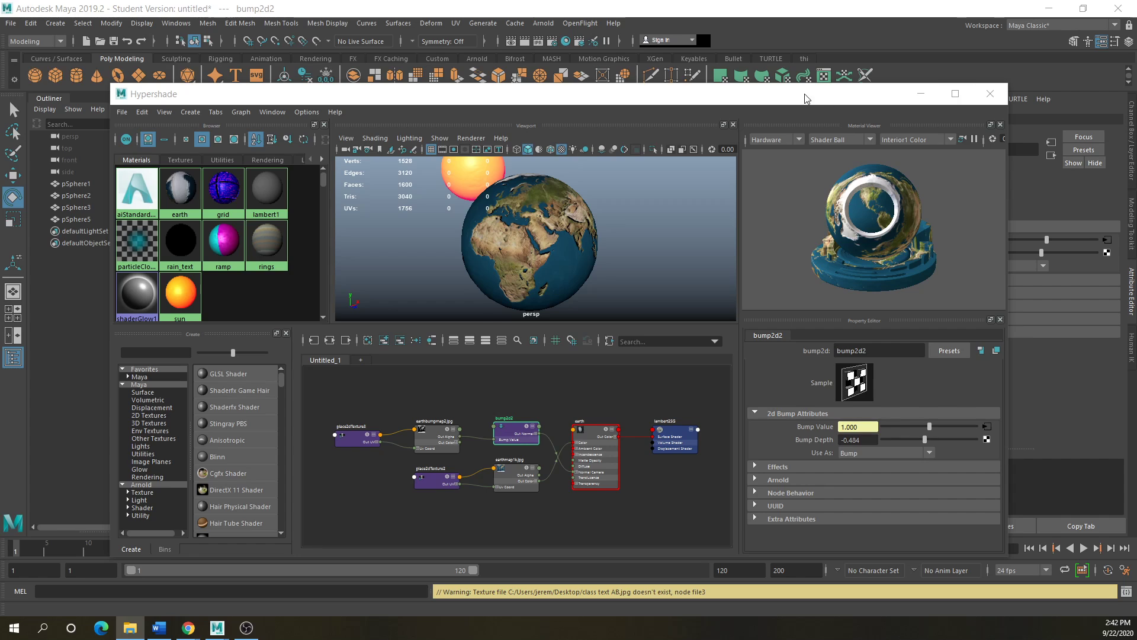
- Uncover the main viewport and move the purple grid sphere next to the sun sphere
mouse_move(807, 99)
mouse_down()
mouse_move(817, 89)
mouse_move(798, 78)
mouse_up()
scroll(524, 249, down, 10)
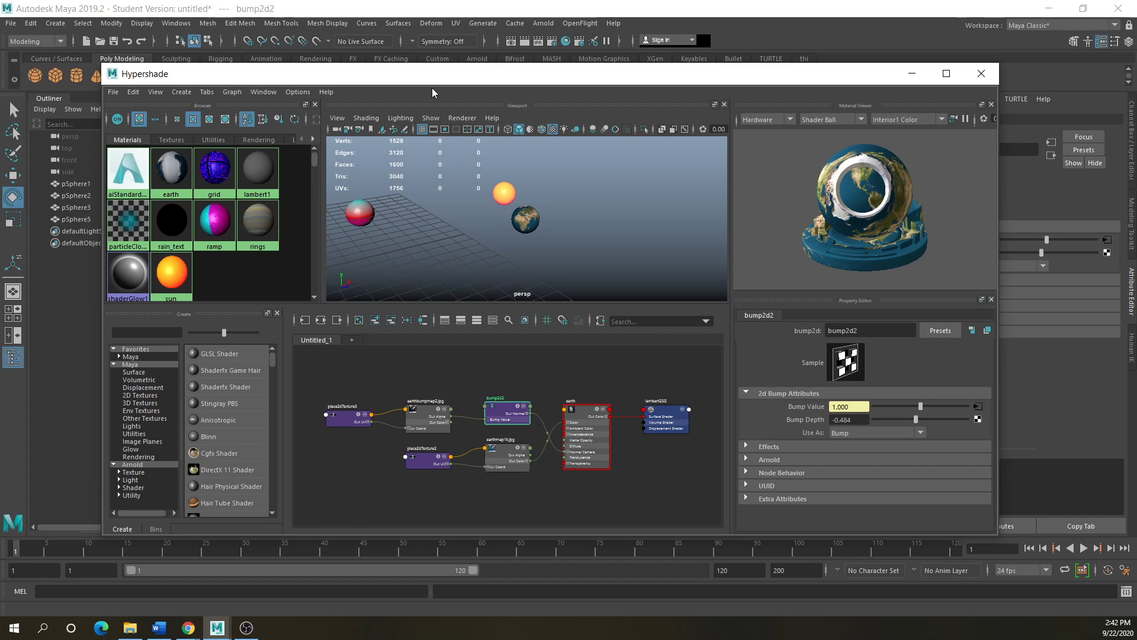
drag(430, 79, 466, 481)
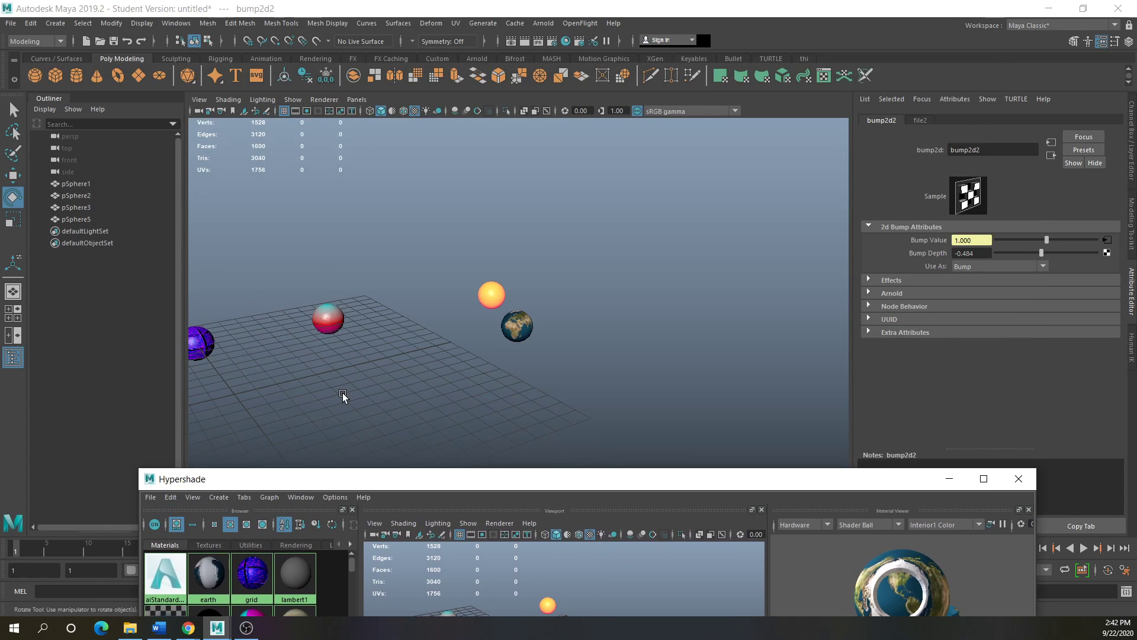
alt+middle_drag(330, 389, 496, 368)
drag(398, 296, 347, 362)
key(w)
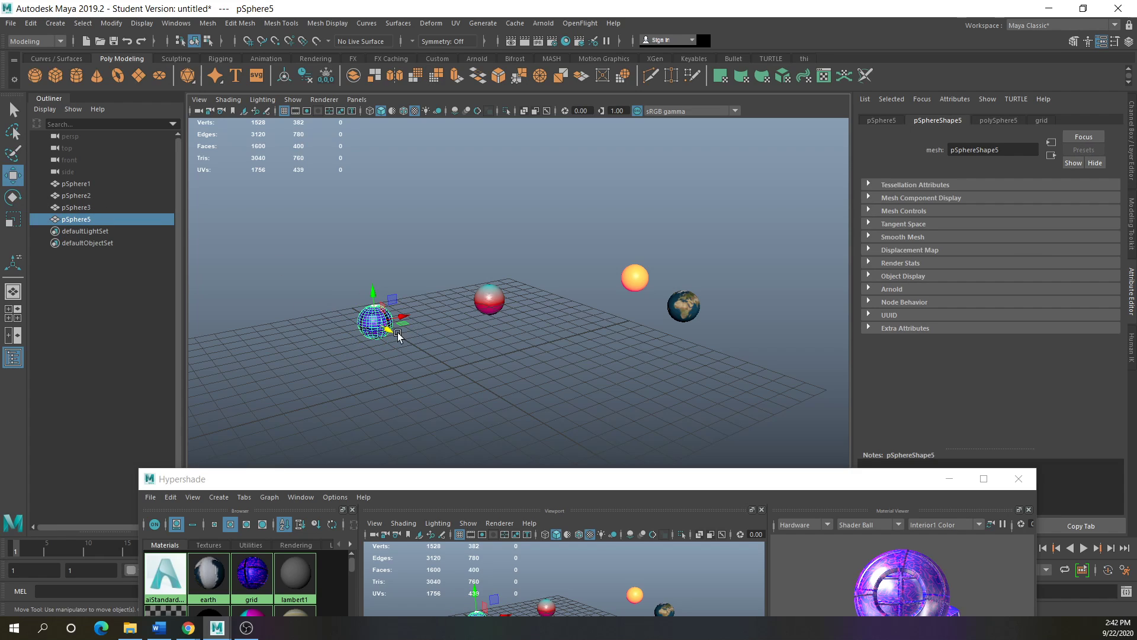
drag(400, 323, 608, 280)
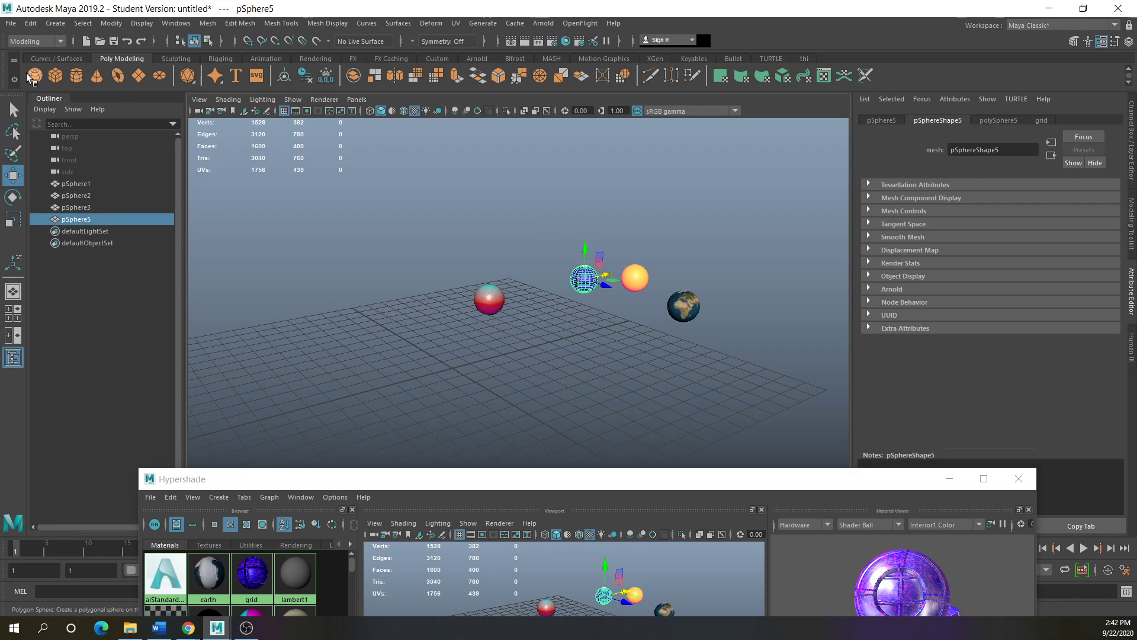
- Create a new polygon sphere at the grid's center and bring Hypershade back into full view
key(ctrl+d)
drag(469, 481, 667, 131)
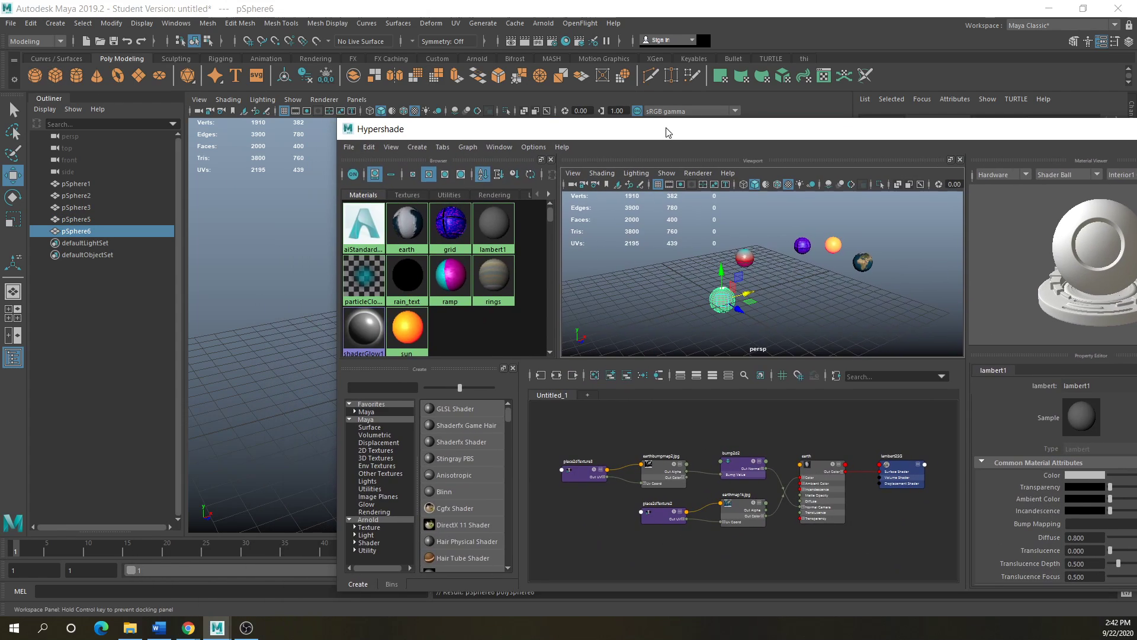
drag(541, 128, 316, 72)
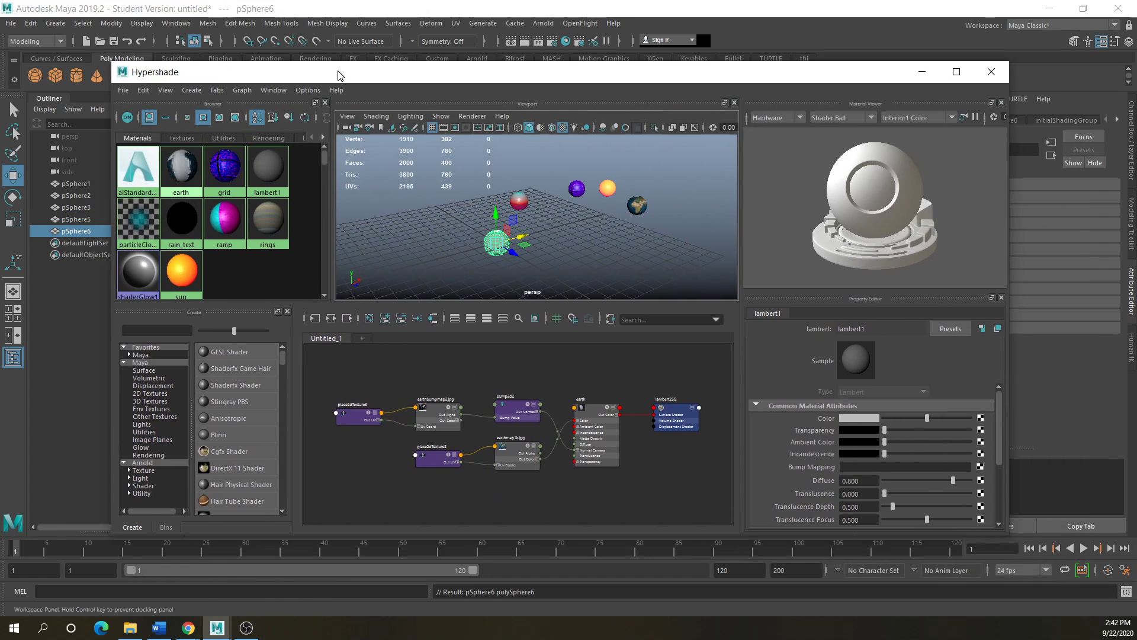
- Clear the Hypershade graph, create a Blinn material and set its color to red
click(369, 319)
click(219, 435)
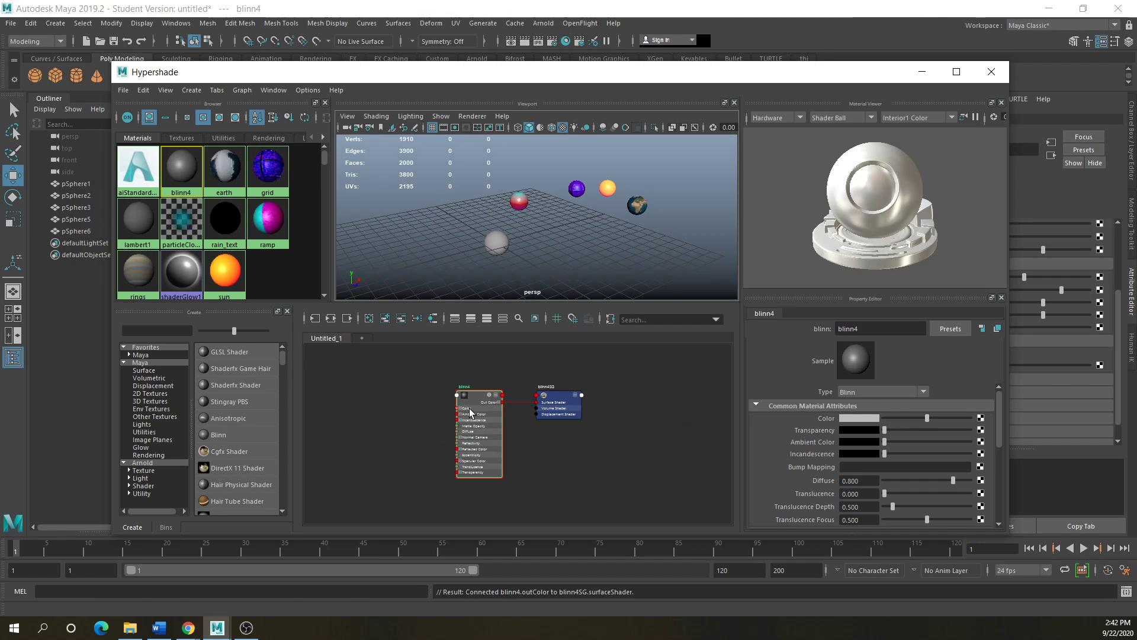
click(851, 419)
click(809, 390)
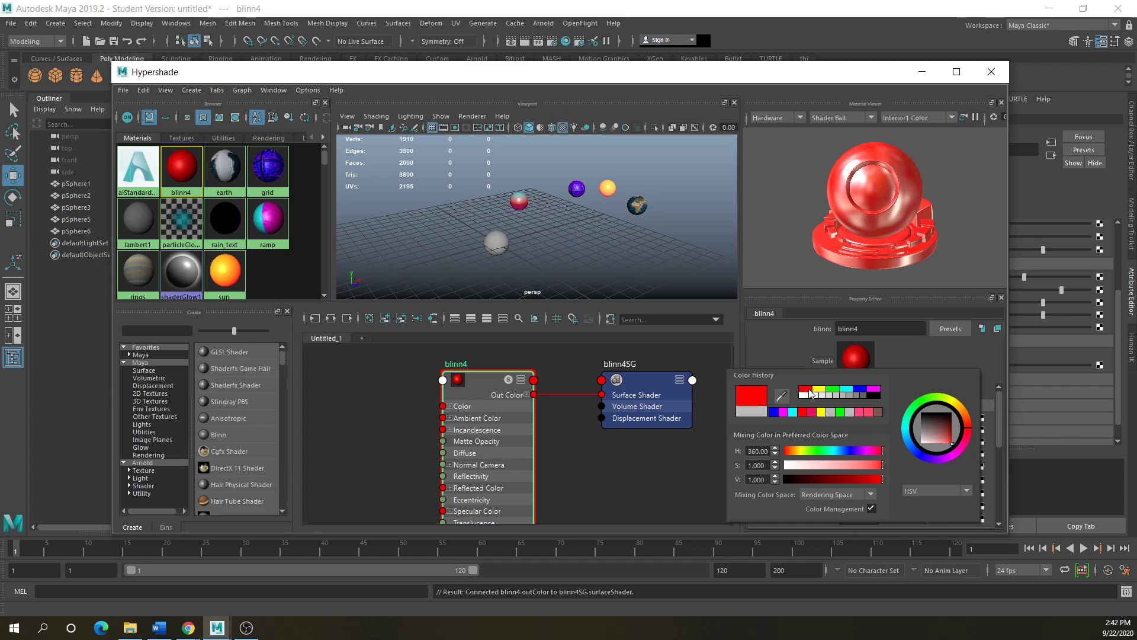
- Rename the red Blinn material as test and assign it to the new sphere at the grid's center
click(496, 243)
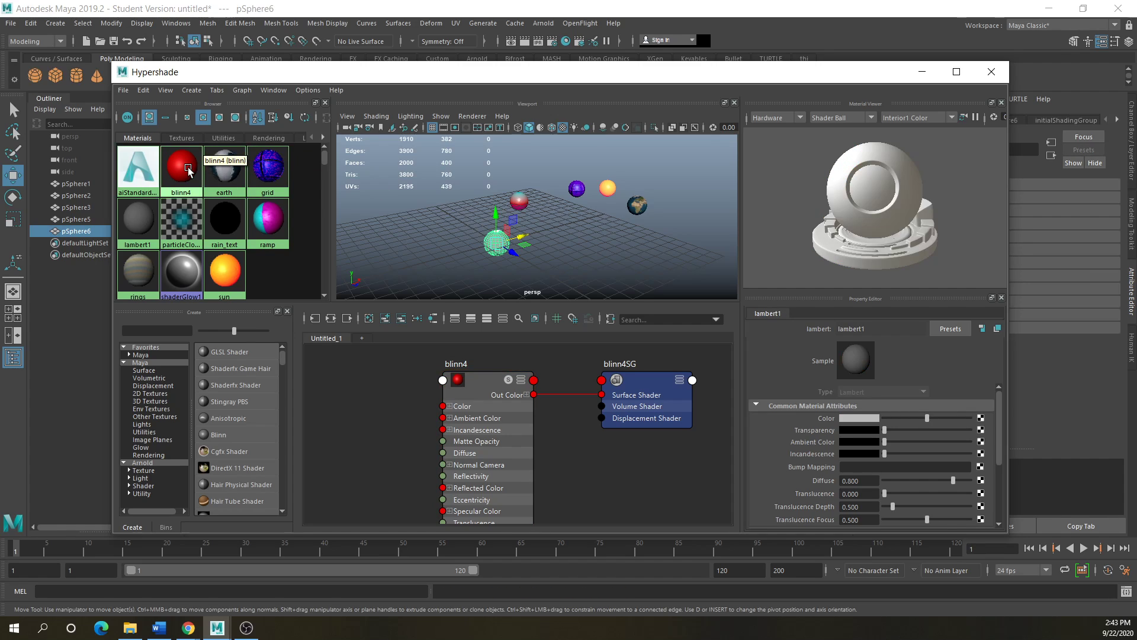
click(466, 379)
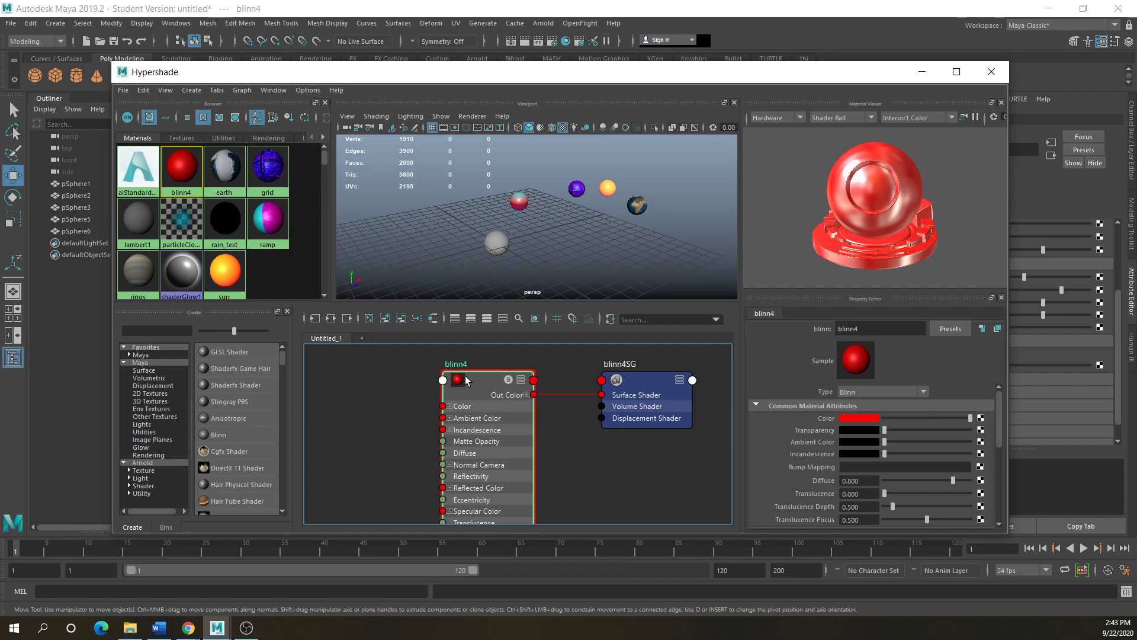
click(822, 328)
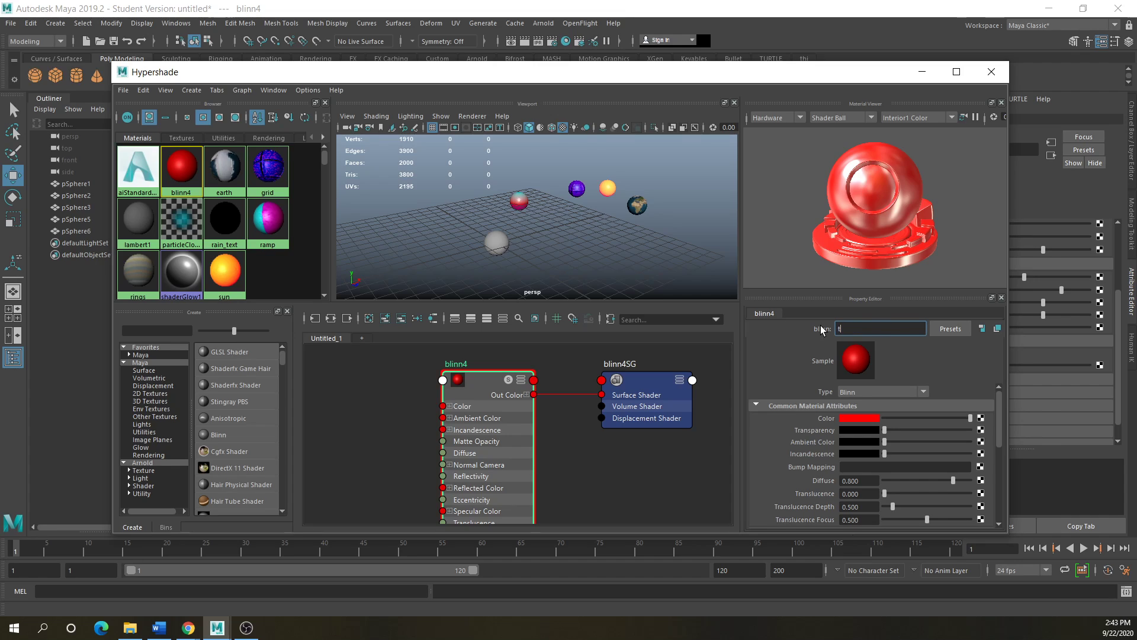
text(test)
key(Return)
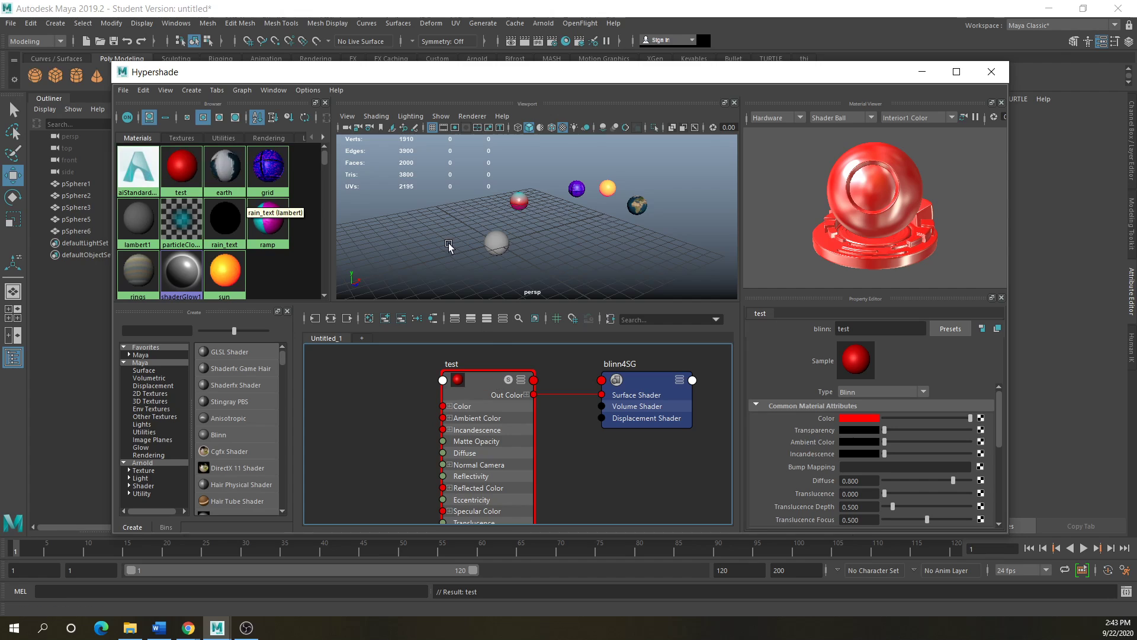
click(501, 238)
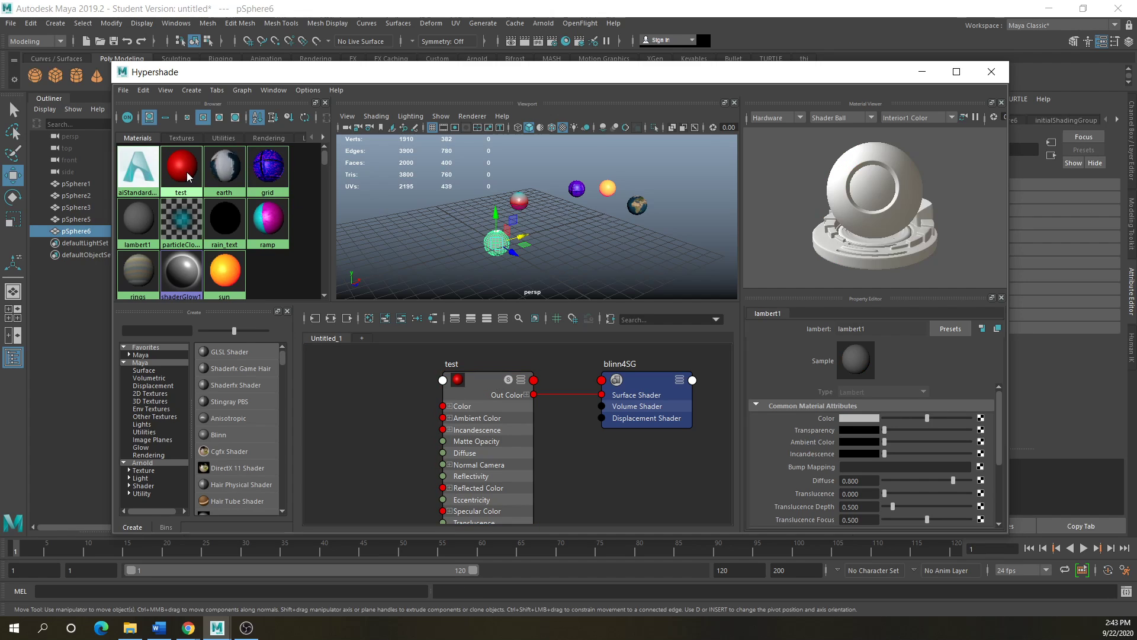
right_drag(185, 173, 198, 153)
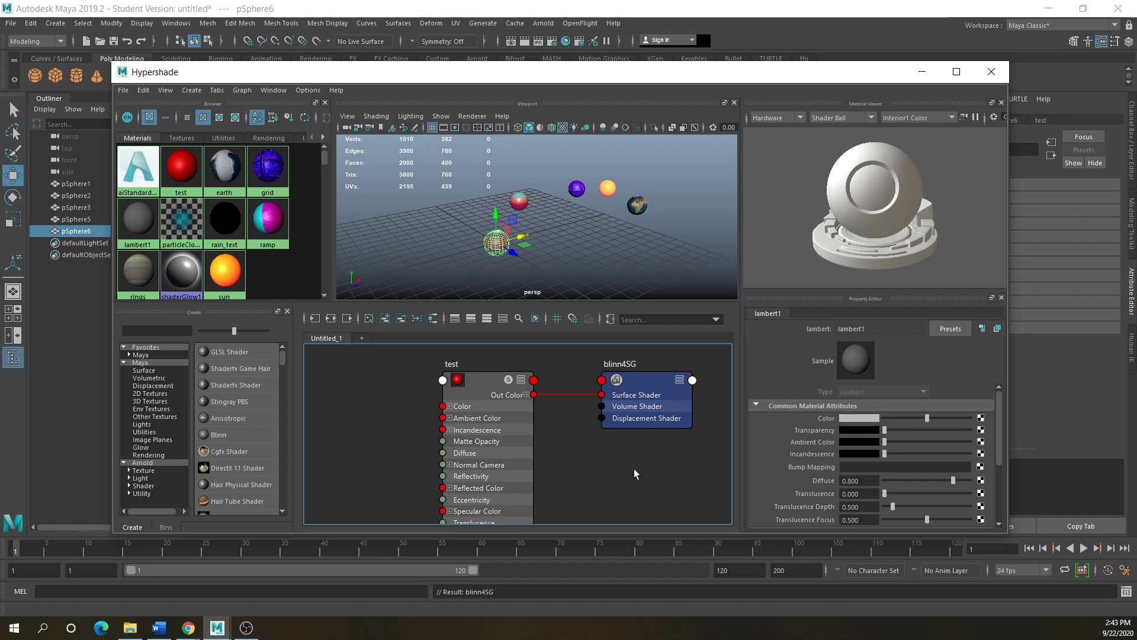
- Add a Noise texture as the test material's bump mapping and frame the whole node network
click(478, 389)
scroll(826, 444, down, 4)
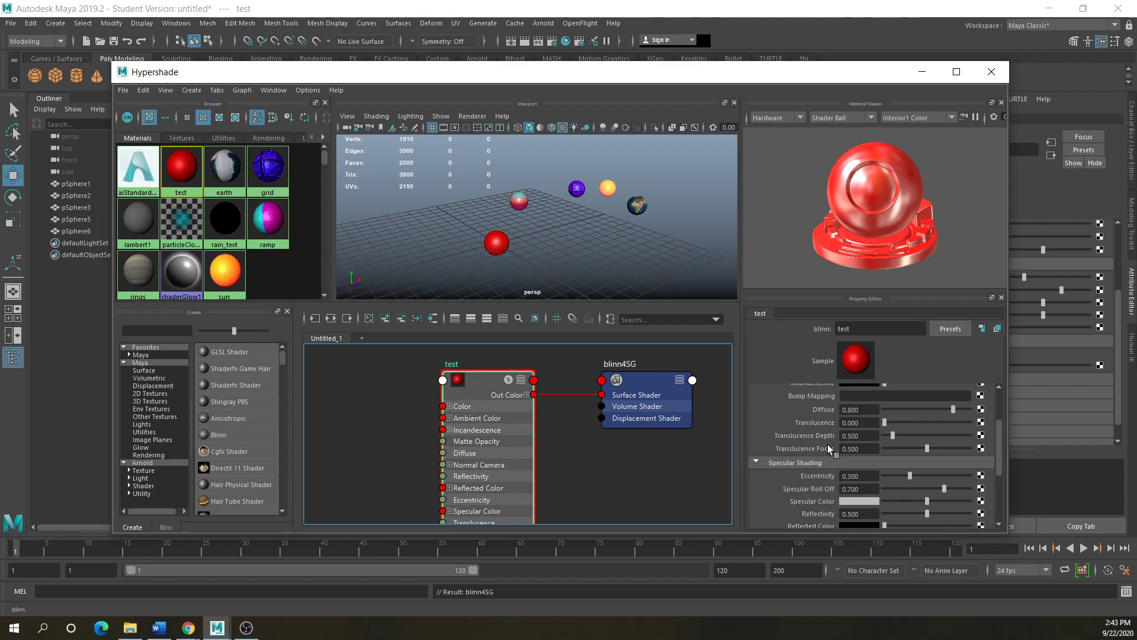
scroll(827, 445, down, 2)
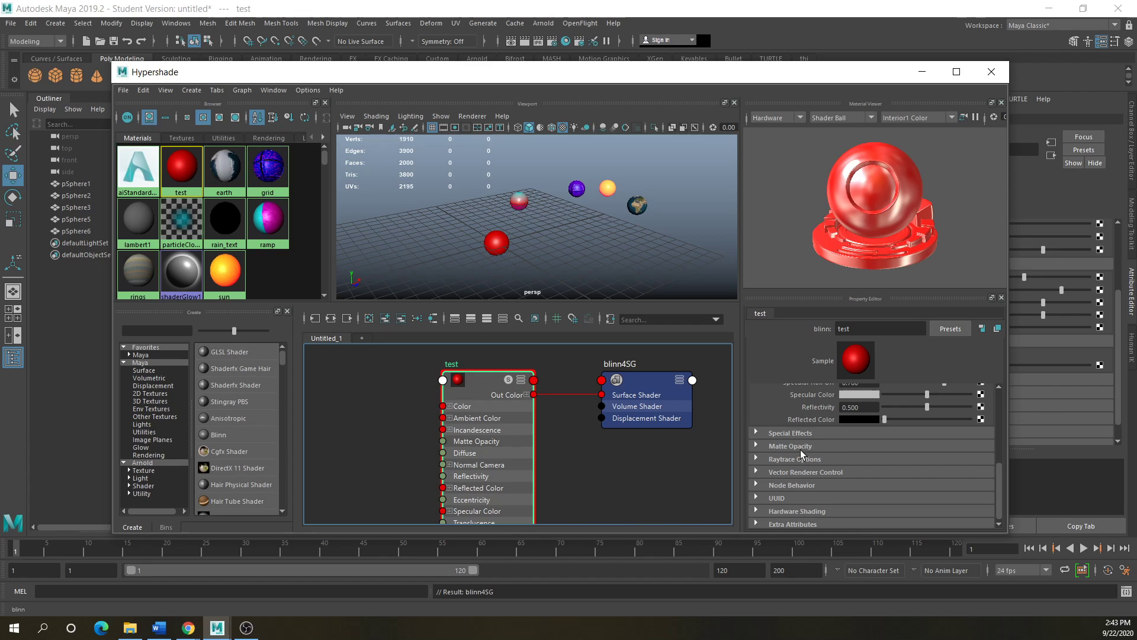
scroll(801, 449, up, 3)
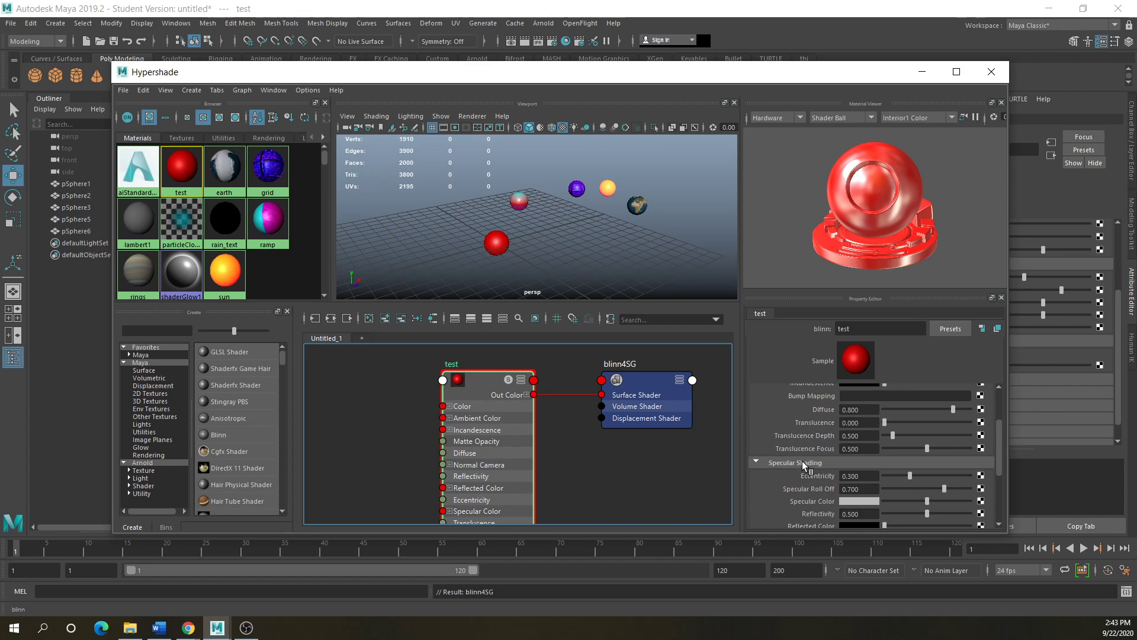
scroll(805, 456, up, 1)
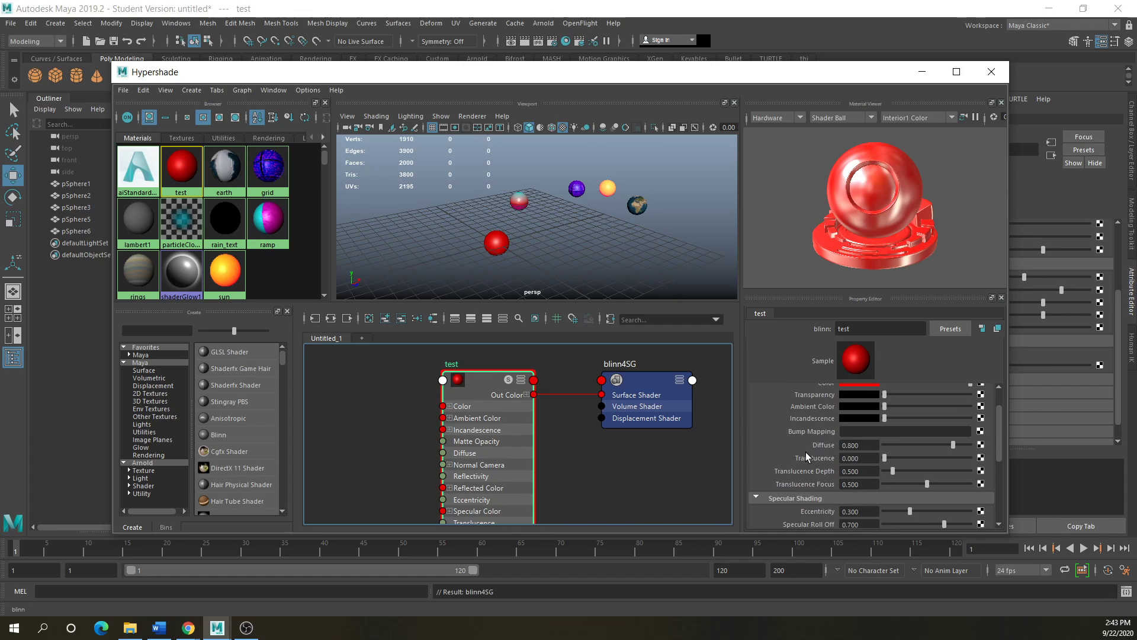
click(981, 431)
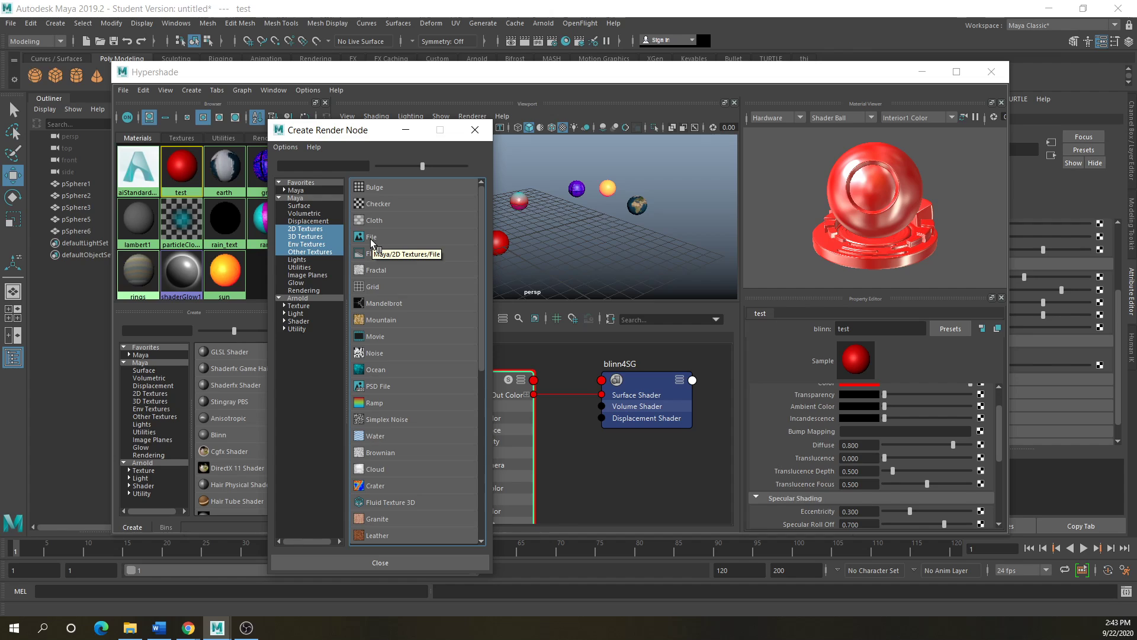
click(375, 352)
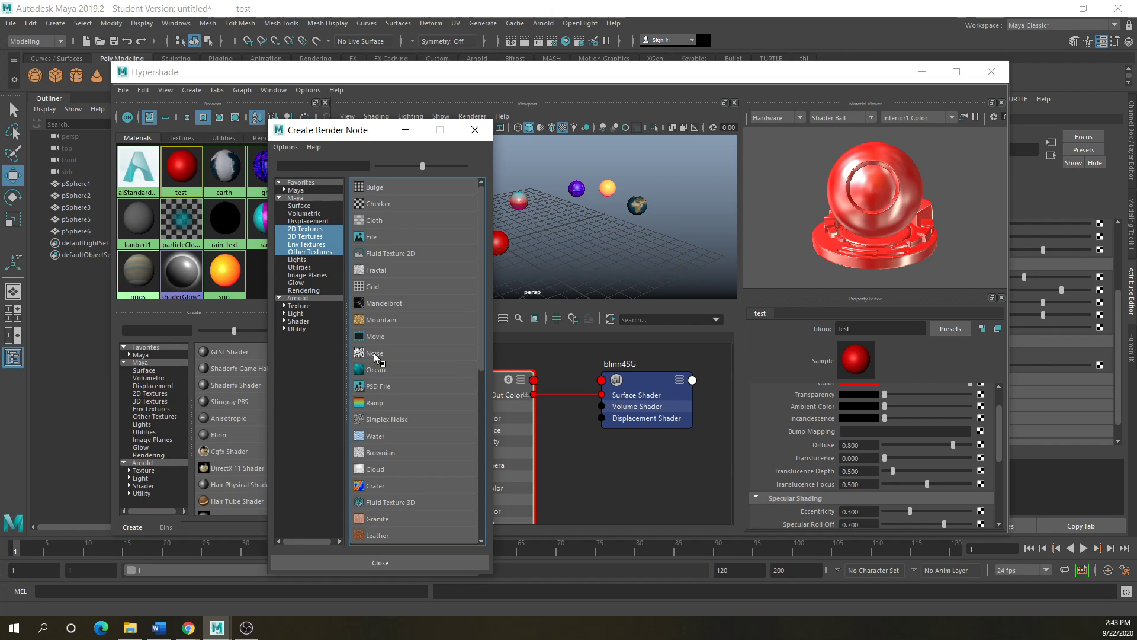
key(a)
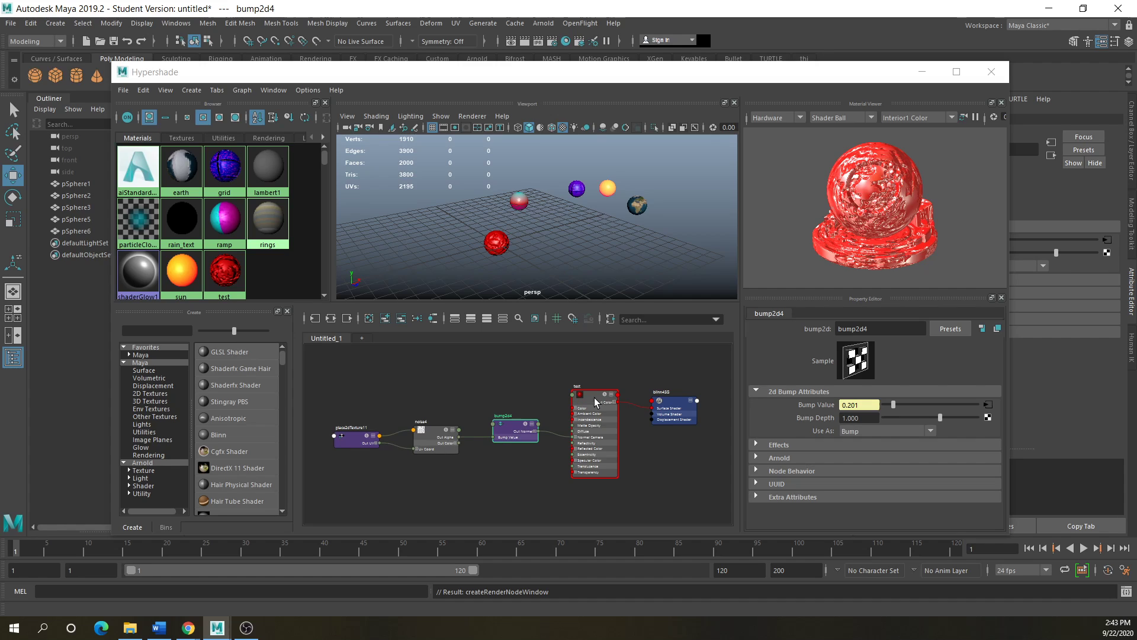
- Lower the bump and noise nodes in the graph, raise the noise Threshold, and set Bump Depth to about -0.29
drag(506, 424, 503, 442)
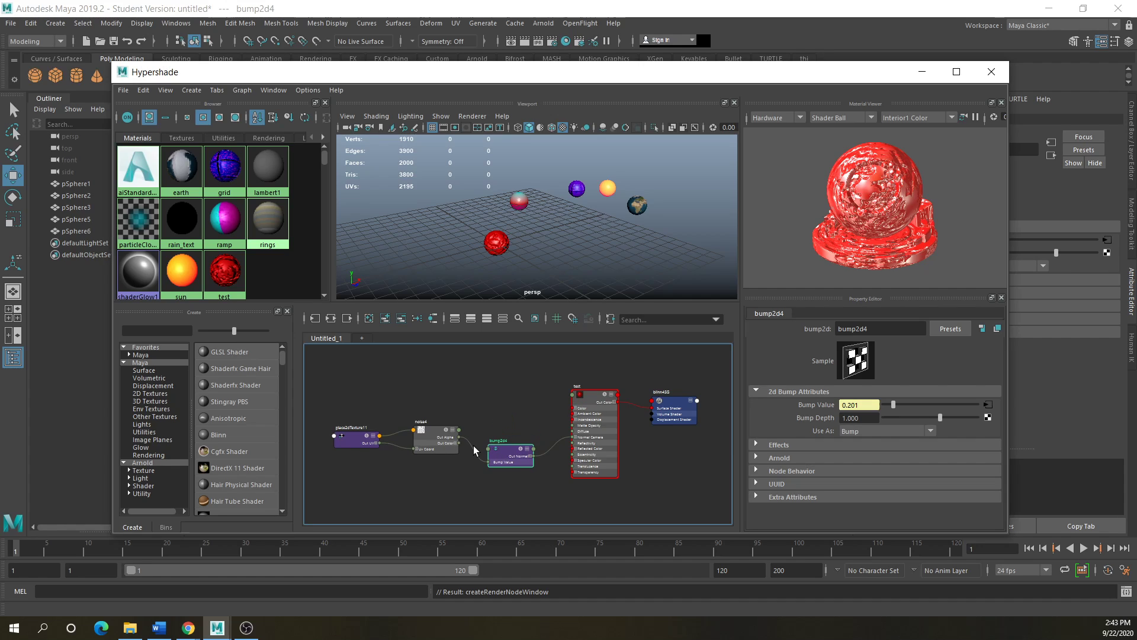
drag(434, 429, 436, 447)
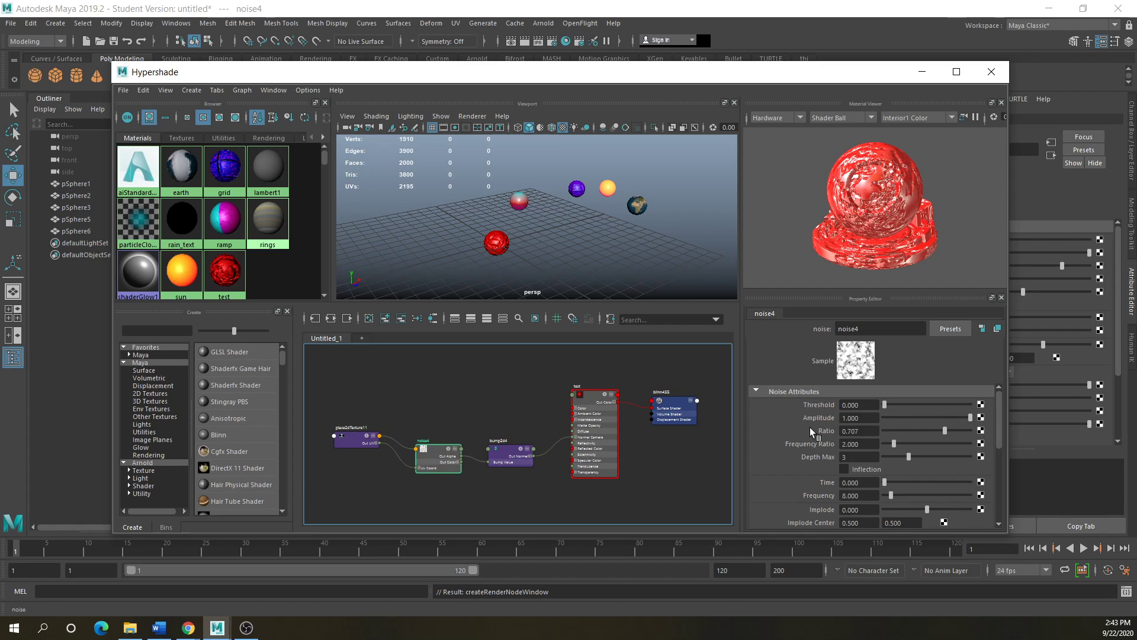
drag(884, 406, 922, 405)
click(499, 465)
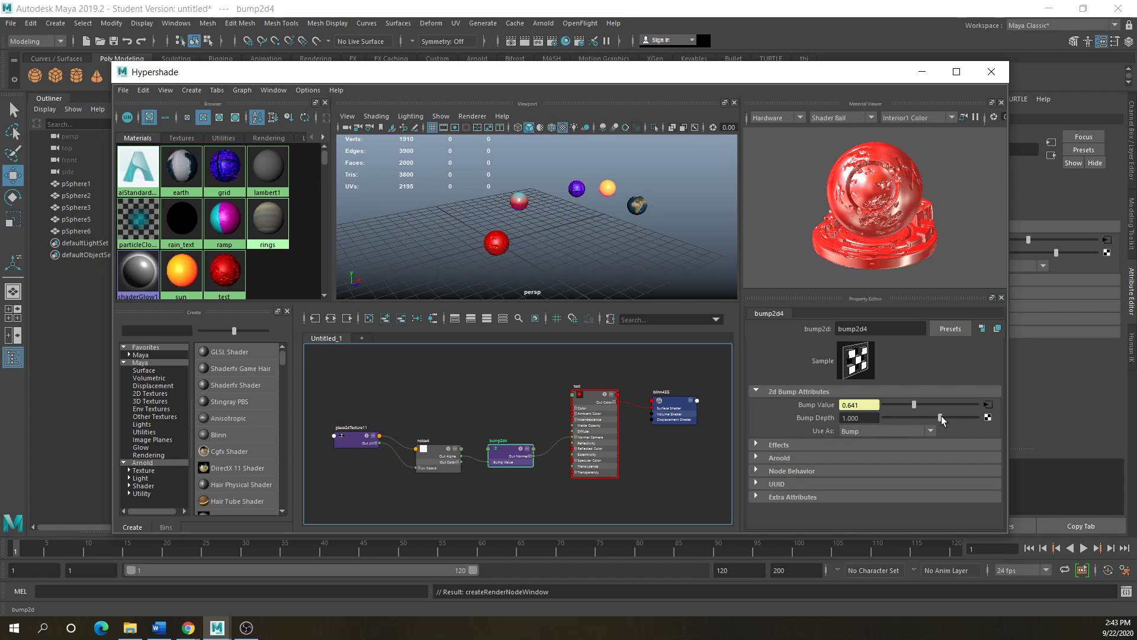
drag(942, 417, 926, 418)
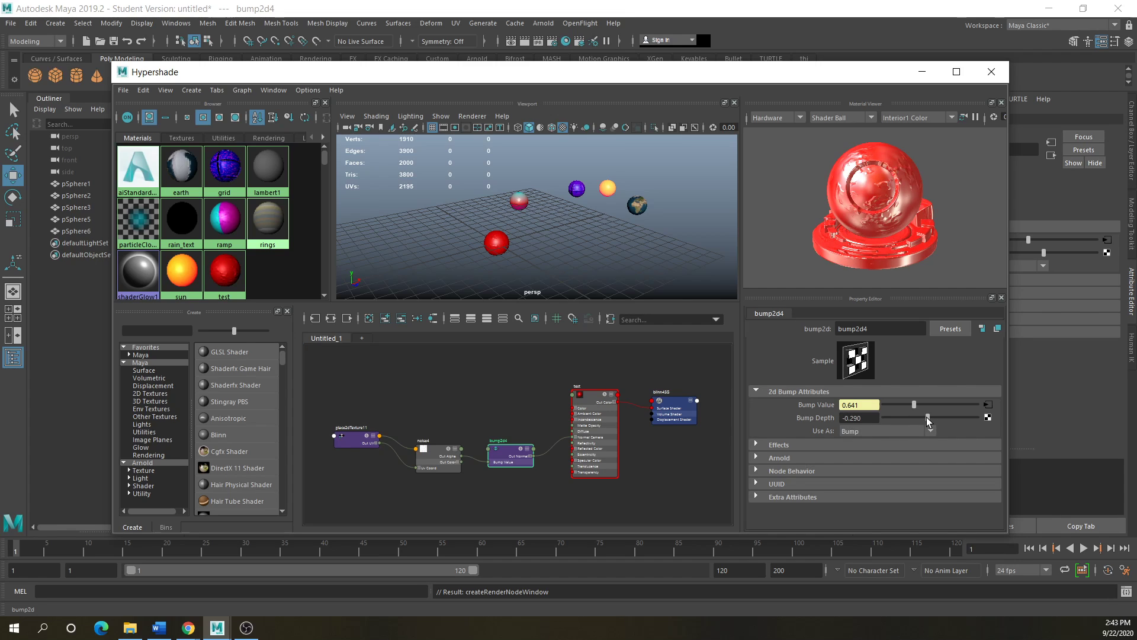
- Examine the noise bumps on the red sphere up close in the Hypershade viewport
scroll(501, 256, up, 4)
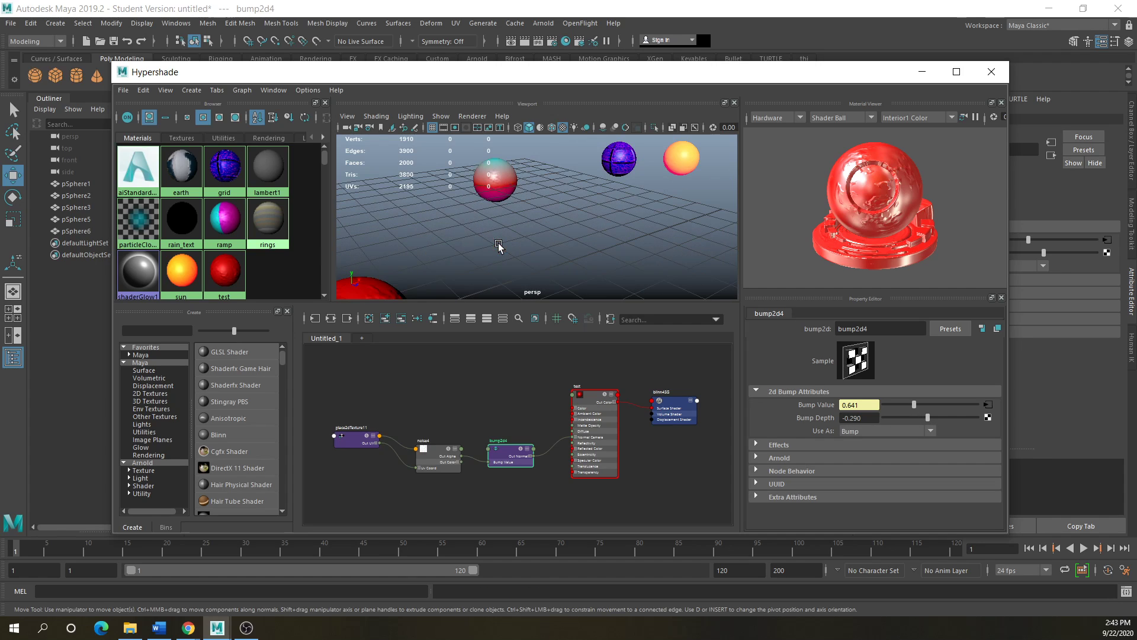
alt+middle_drag(474, 259, 518, 230)
click(506, 237)
right_click(506, 236)
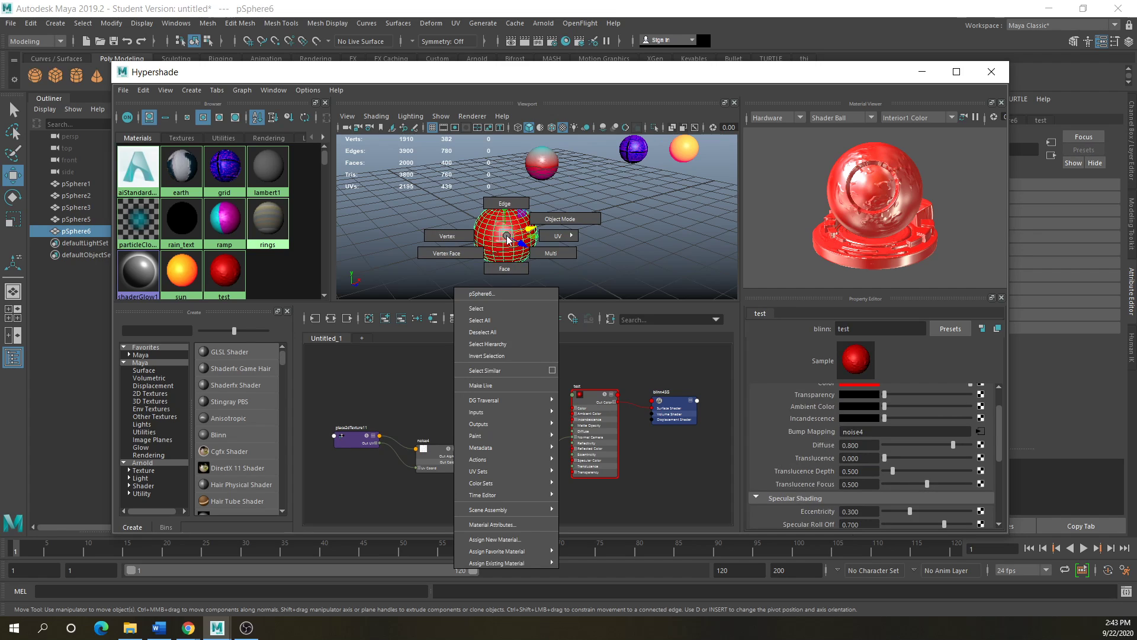
click(558, 219)
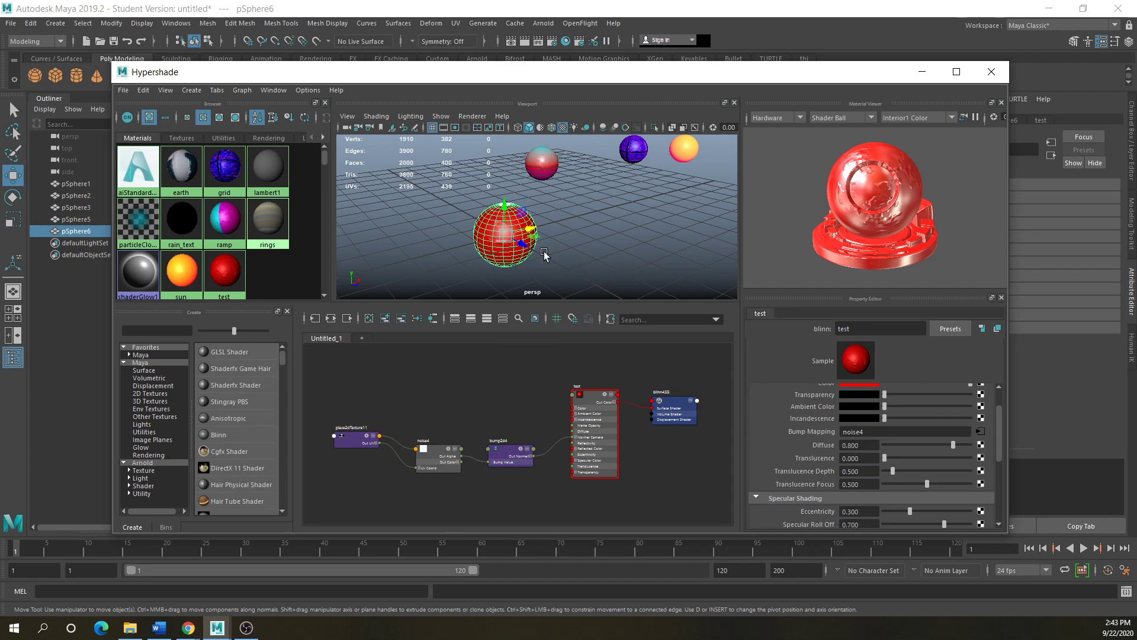
scroll(518, 260, up, 5)
scroll(518, 261, down, 2)
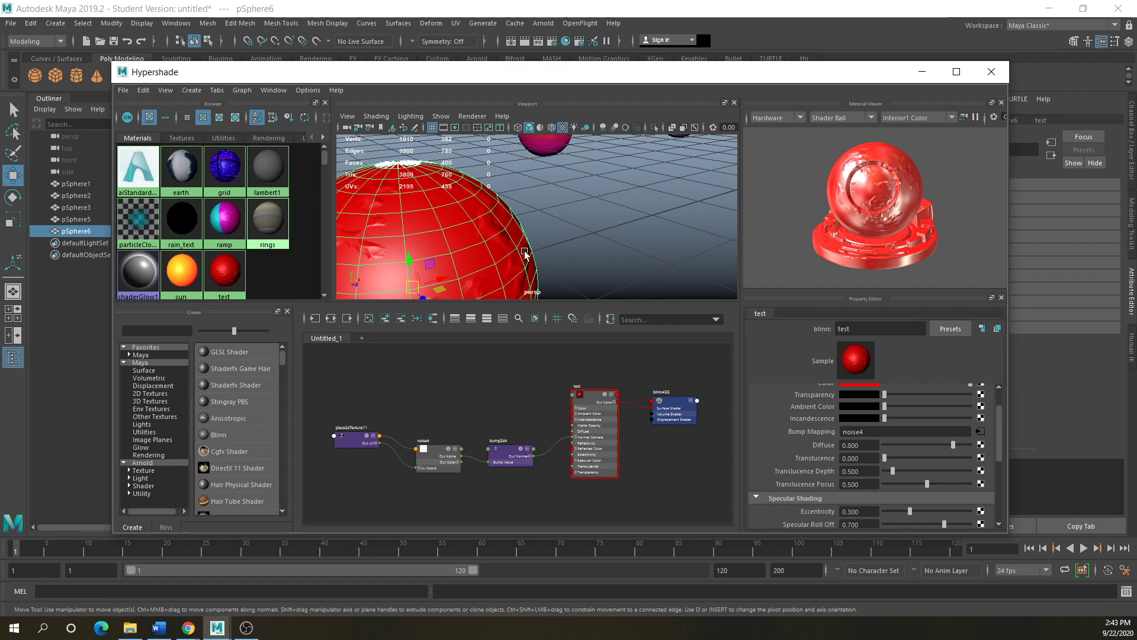
key(f)
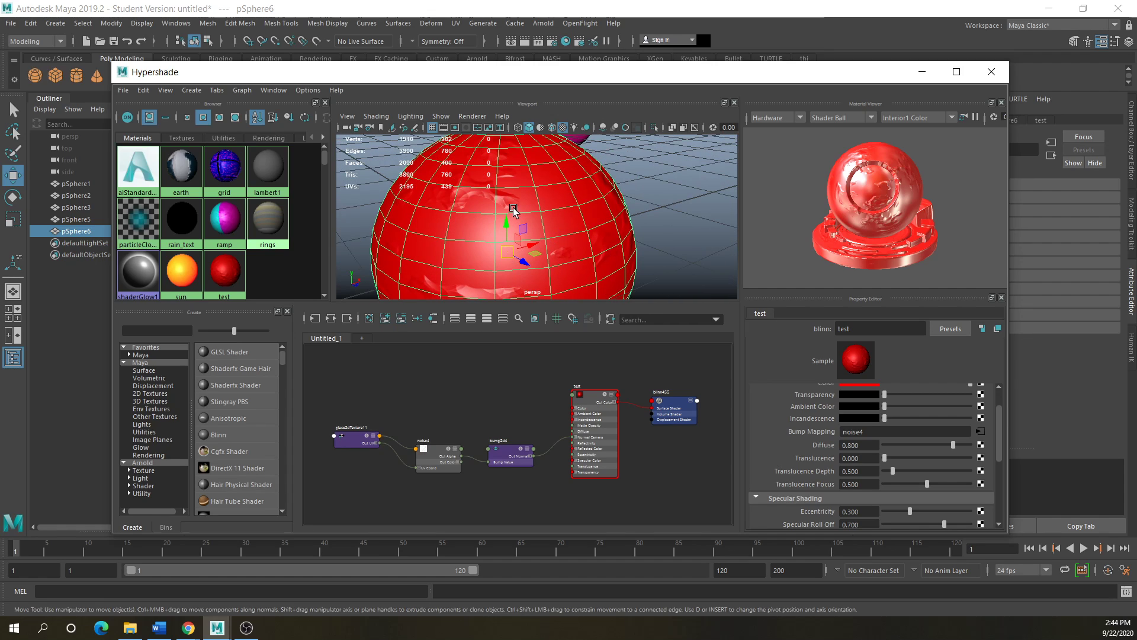
- Select one face on the front of the red sphere, move it sideways, and return to object mode
right_drag(512, 210, 512, 238)
click(518, 212)
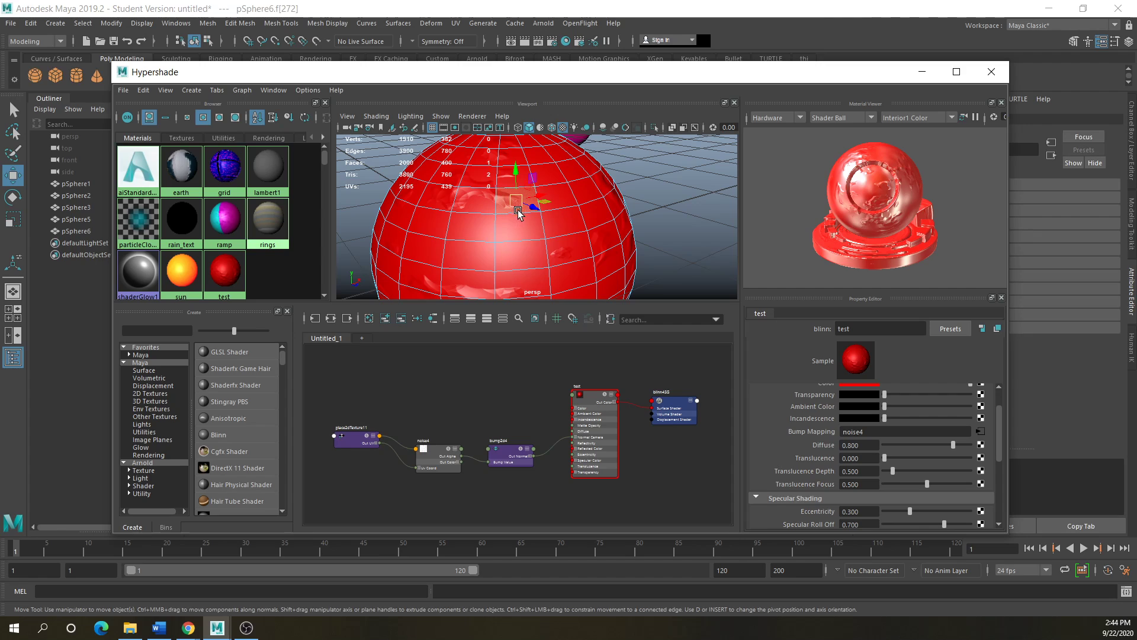
drag(518, 212, 539, 211)
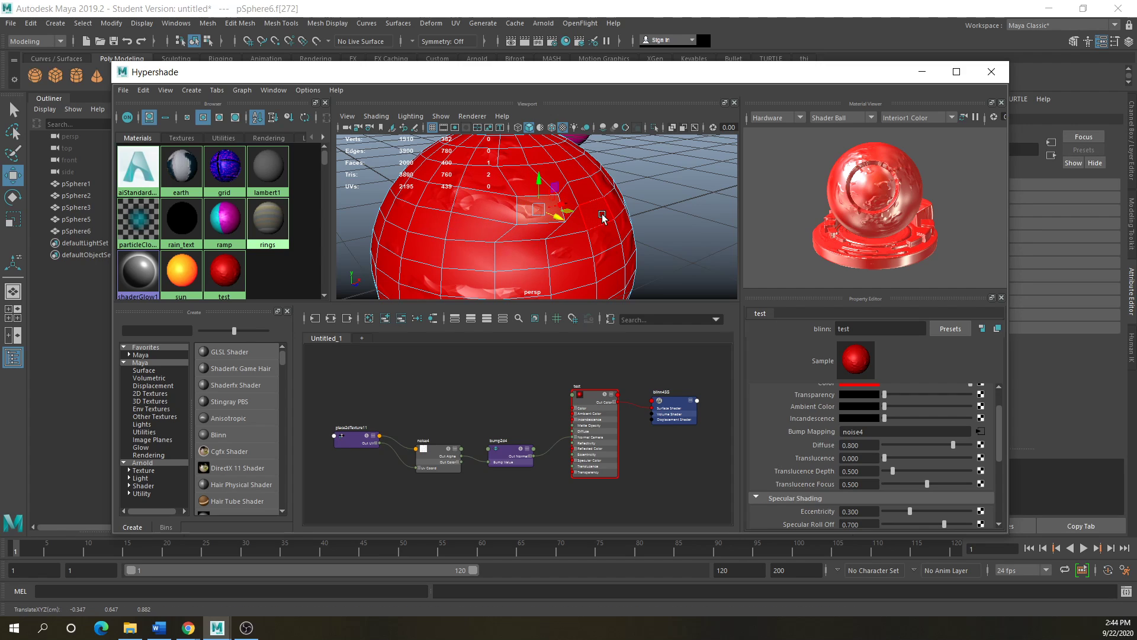
right_drag(603, 214, 633, 198)
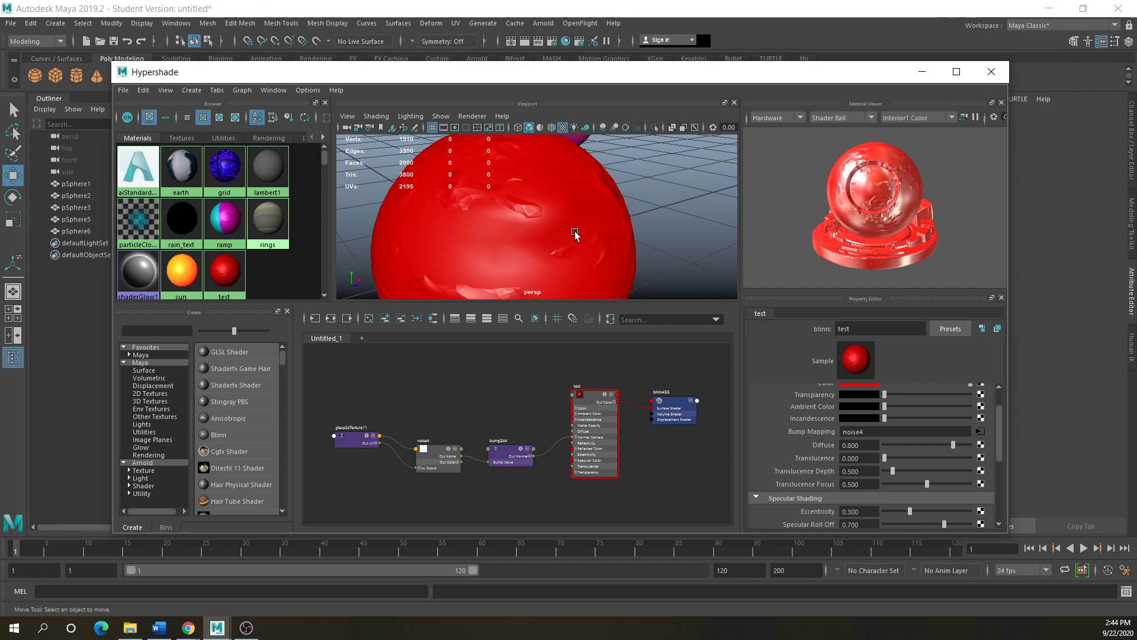
- Uncover the main viewport to examine the bumped red sphere alongside the other spheres
scroll(523, 232, down, 5)
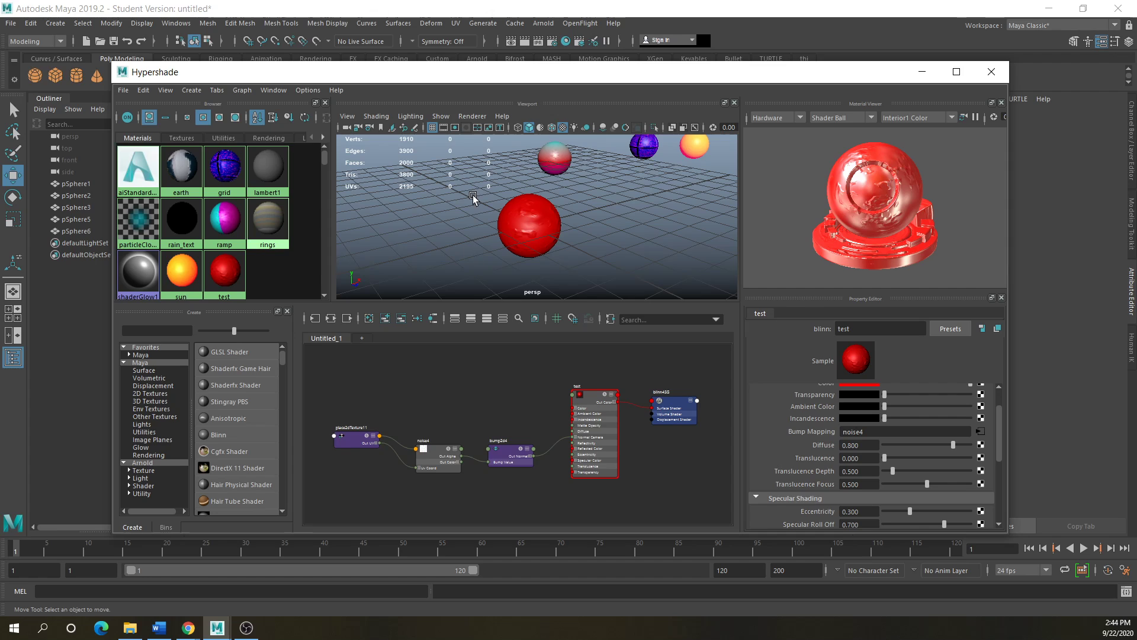
scroll(473, 197, down, 4)
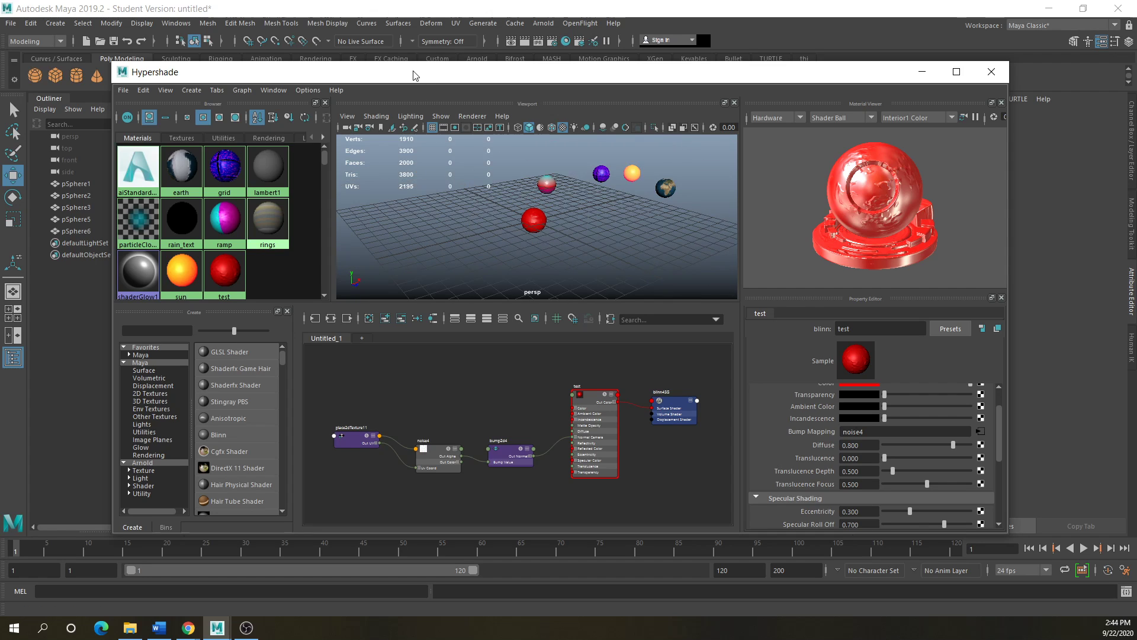
drag(413, 75, 386, 83)
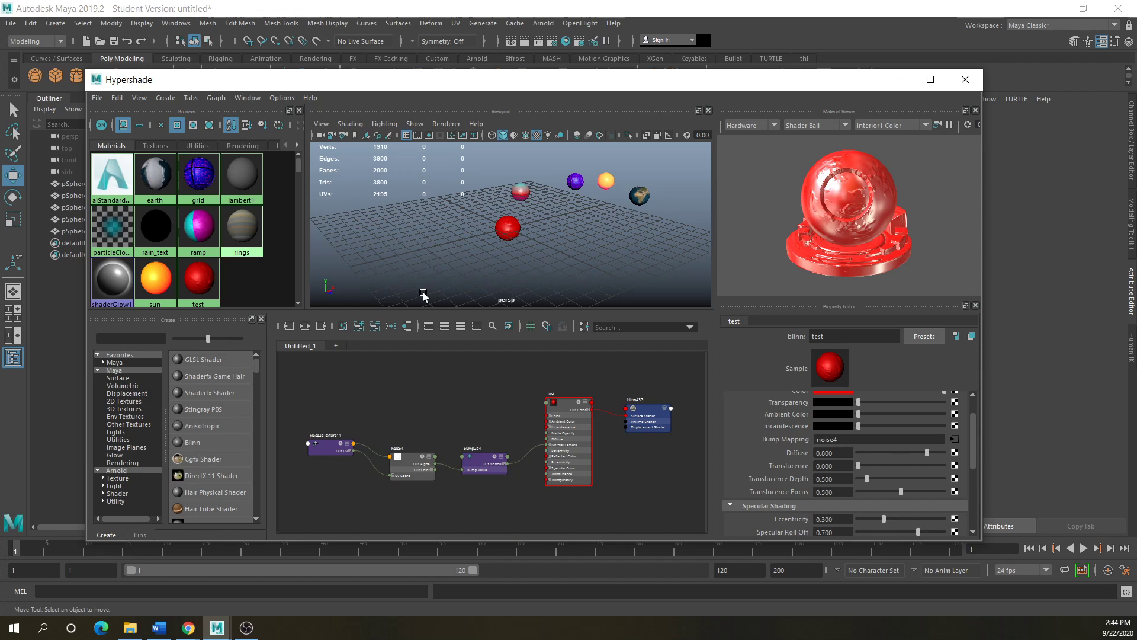
drag(650, 87, 678, 374)
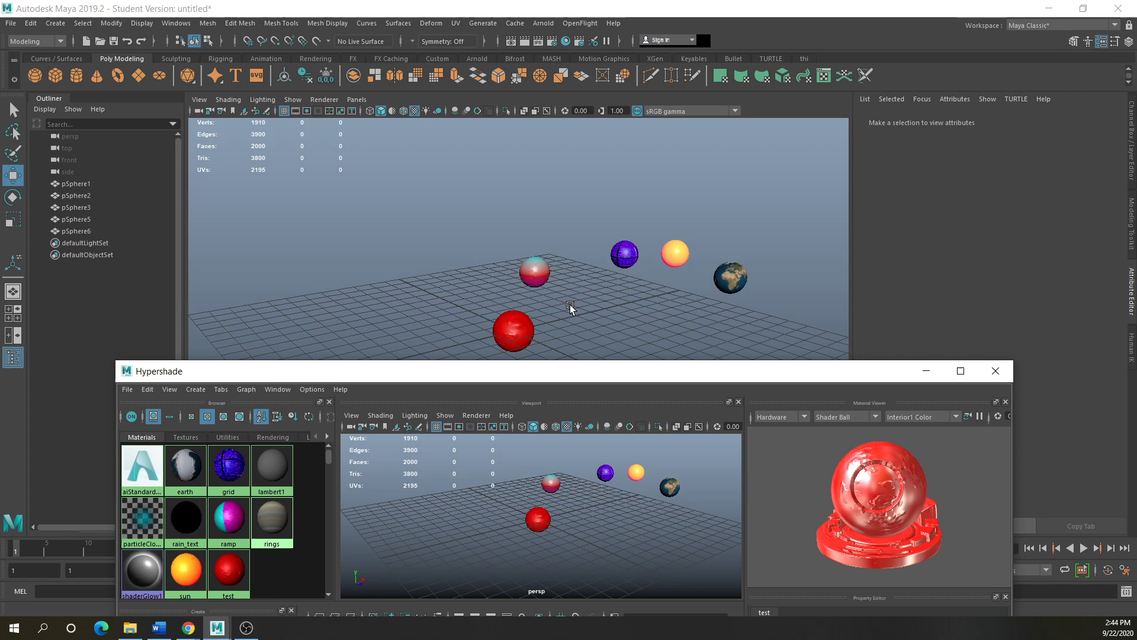
- Bring Hypershade back into full view and delete the red sphere at the grid's center
drag(542, 371, 514, 122)
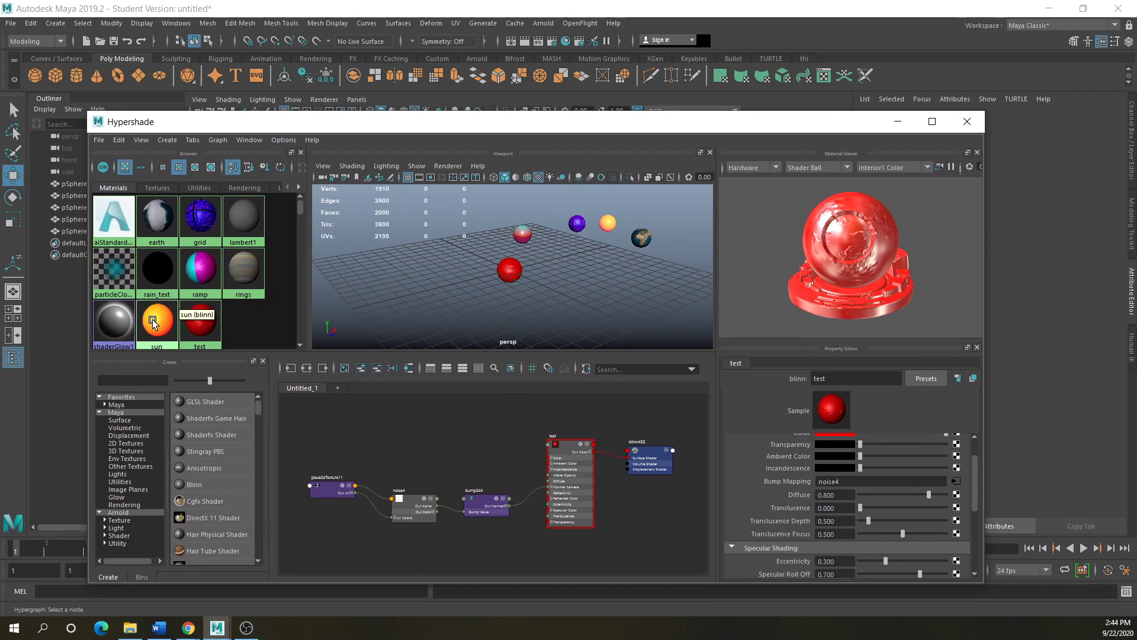
drag(485, 122, 452, 96)
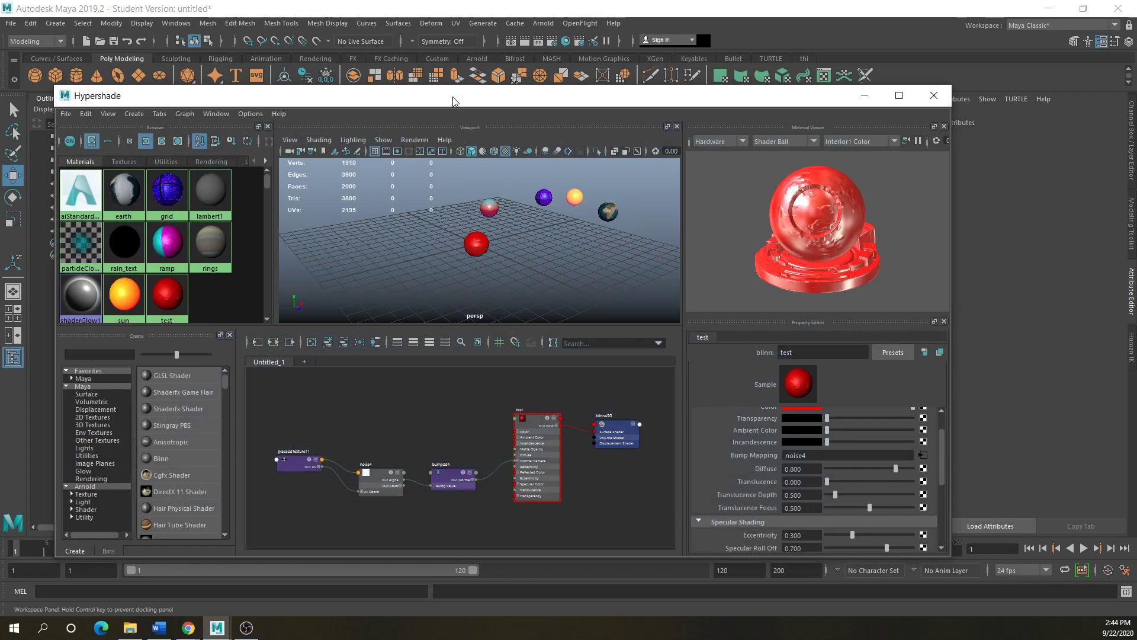
click(486, 243)
key(Delete)
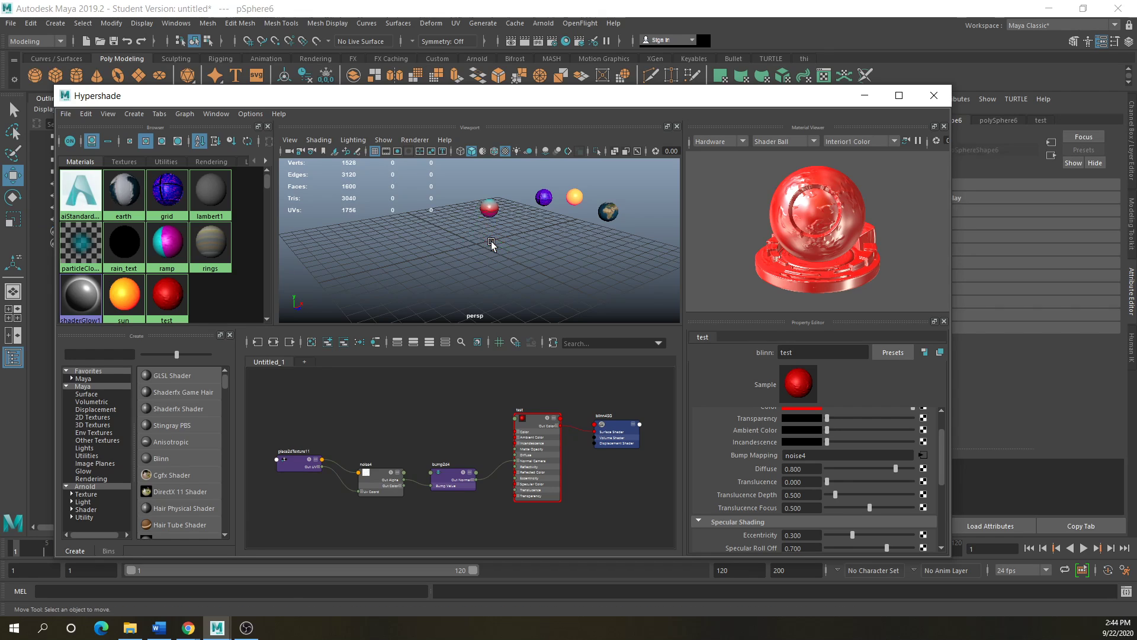
- Move the four remaining spheres together away from the grid and clear the Hypershade graph
drag(645, 176, 457, 248)
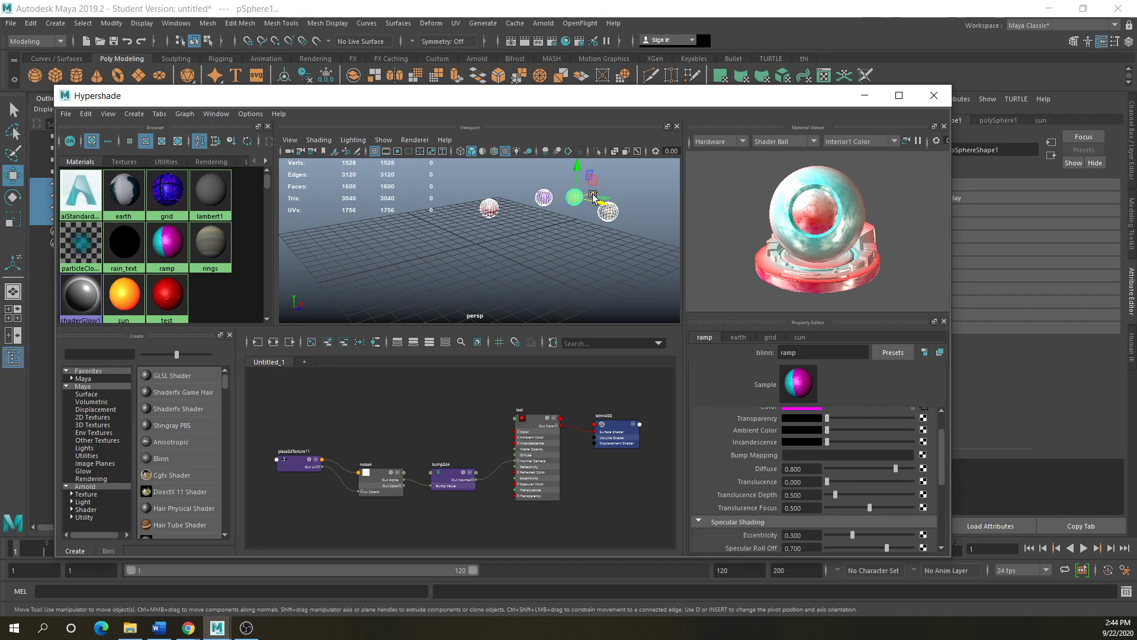
drag(578, 204, 685, 170)
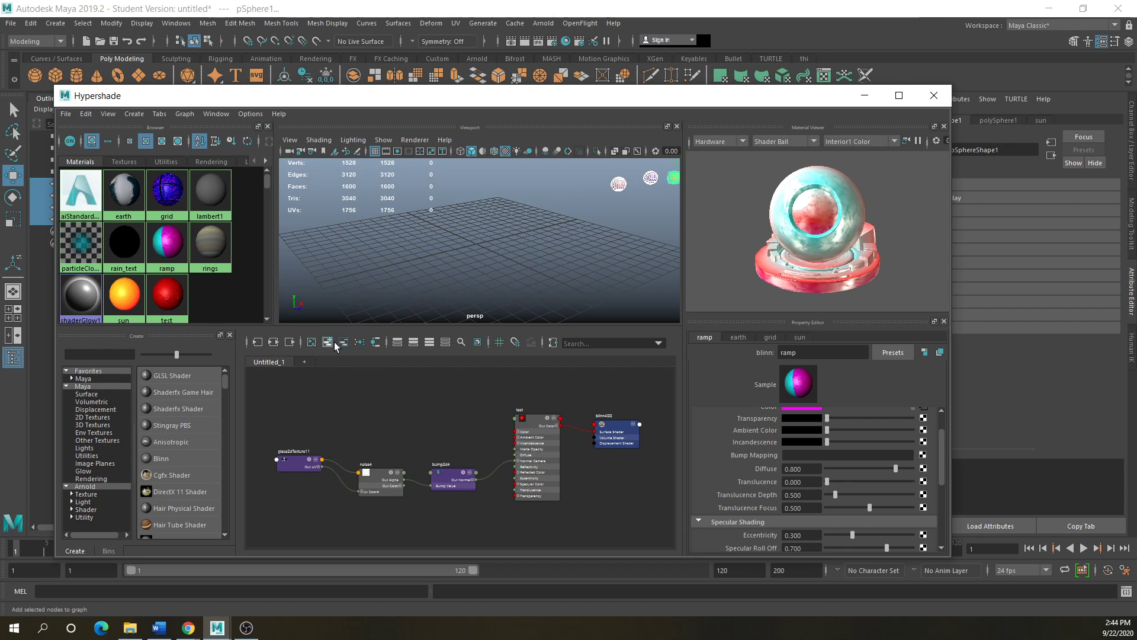
click(311, 342)
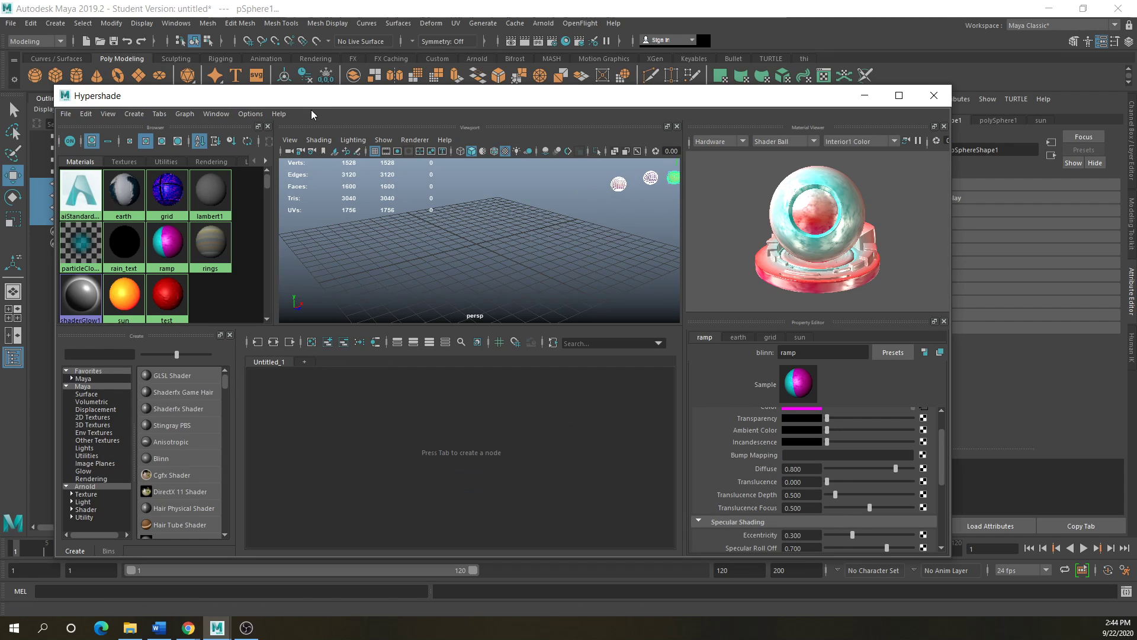
- Start a new empty scene in place of the current one and close Hypershade
drag(312, 106, 375, 280)
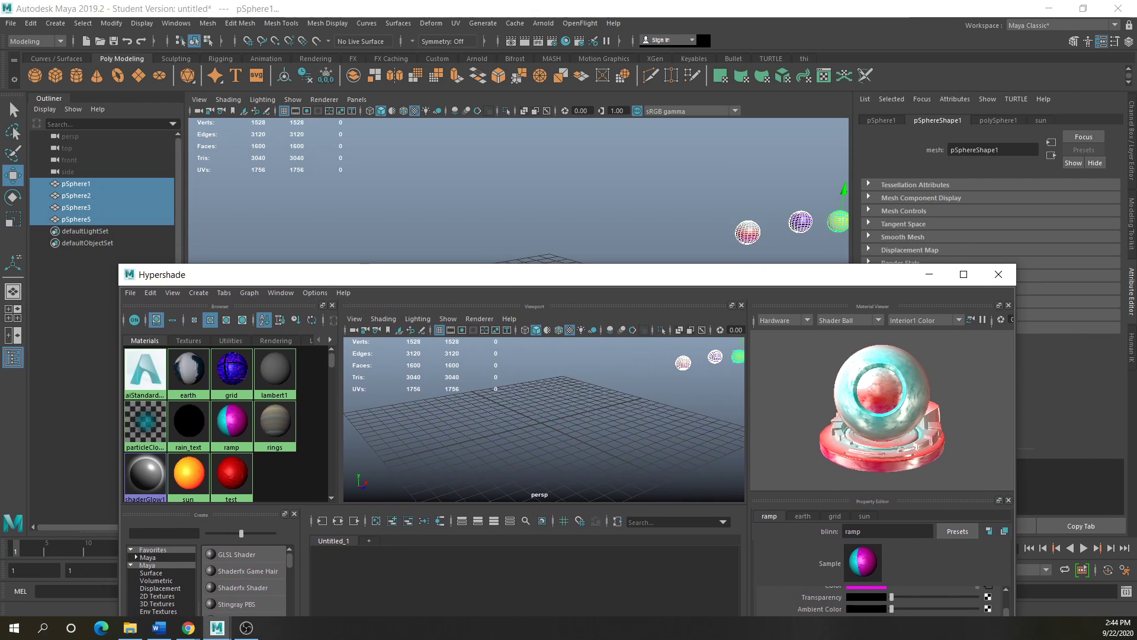
click(10, 23)
click(42, 44)
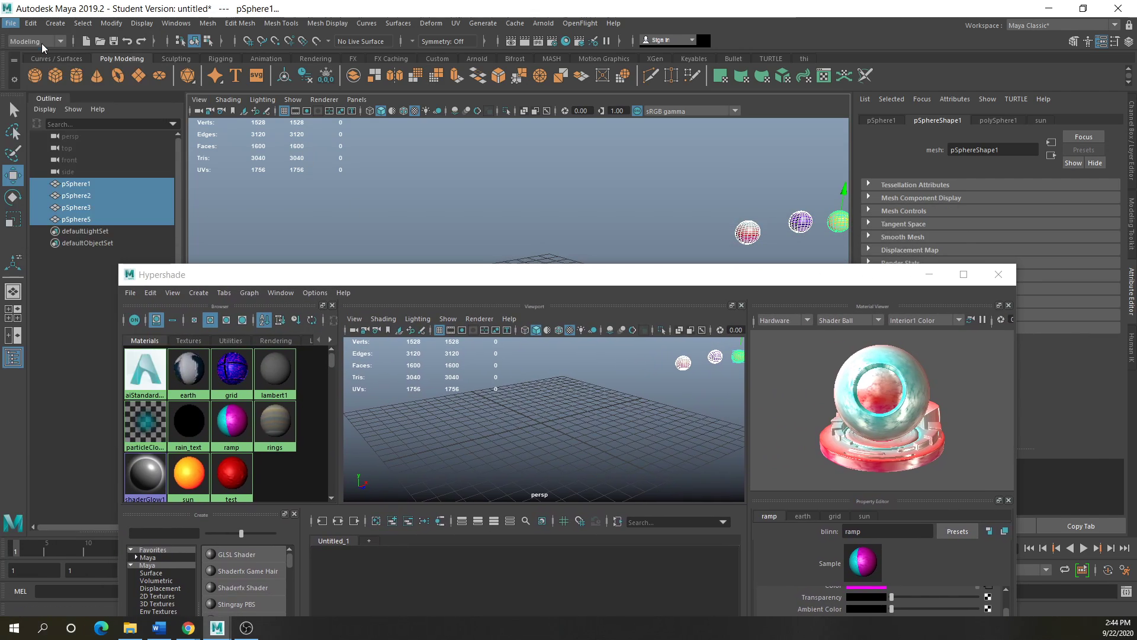
click(556, 318)
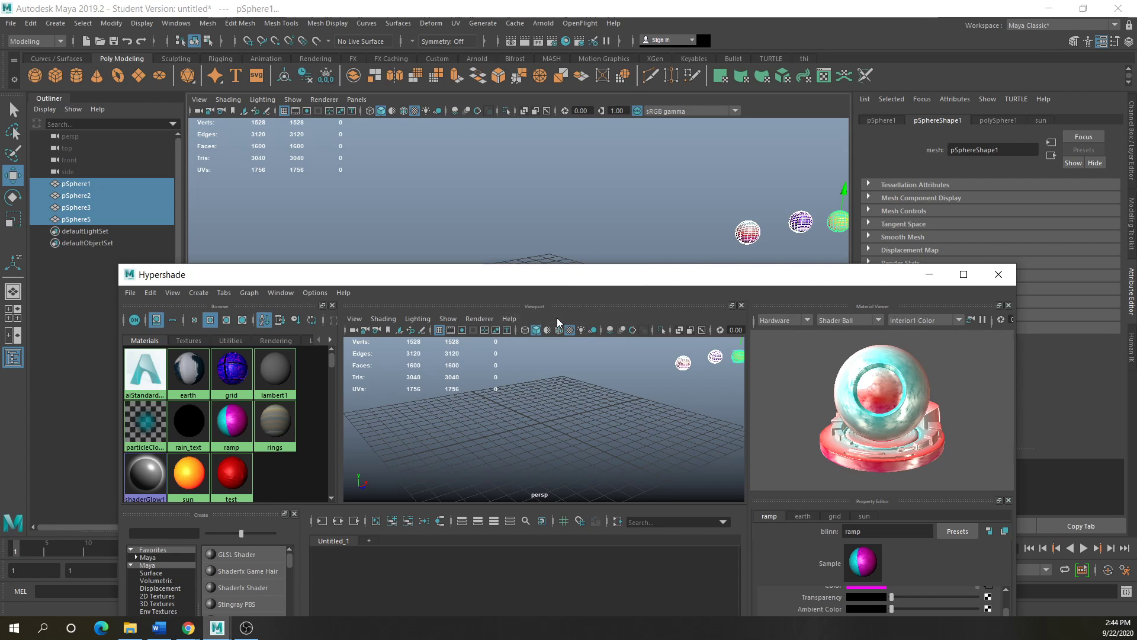
drag(499, 283, 461, 112)
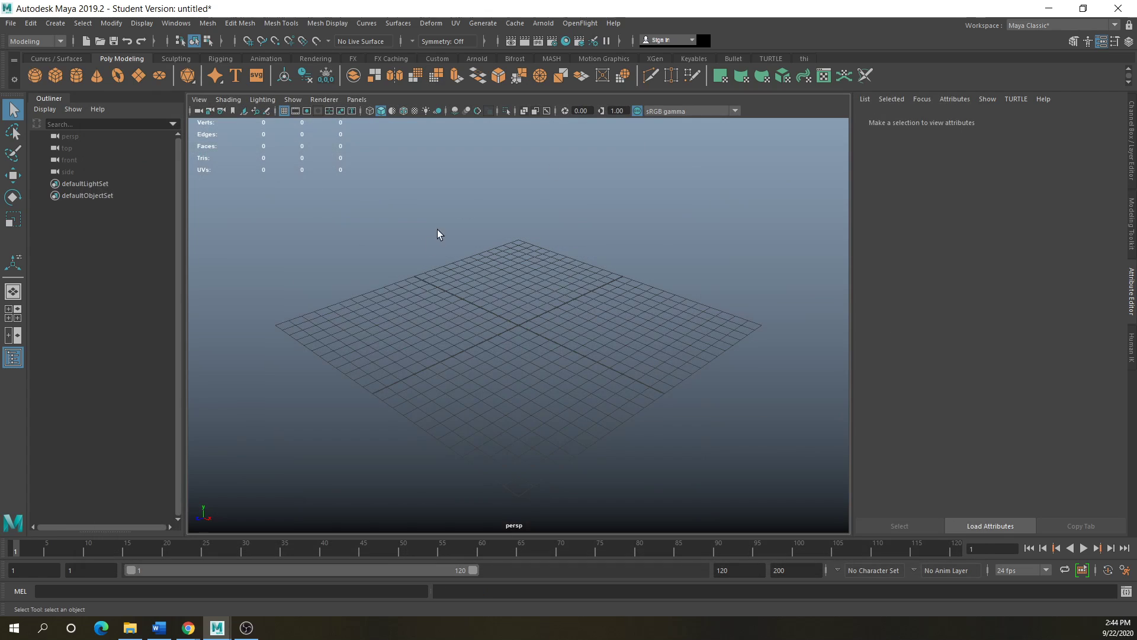
- Bring up the Planets folder of texture images and read the Solar System assignment page in Chrome
drag(0, 190, 468, 126)
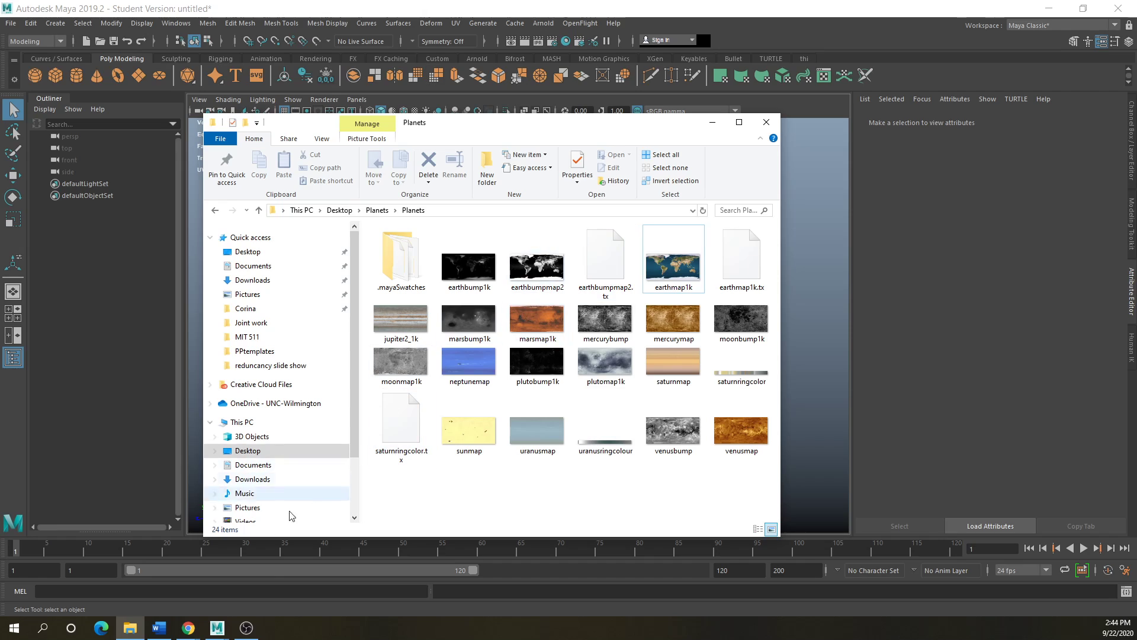
click(188, 629)
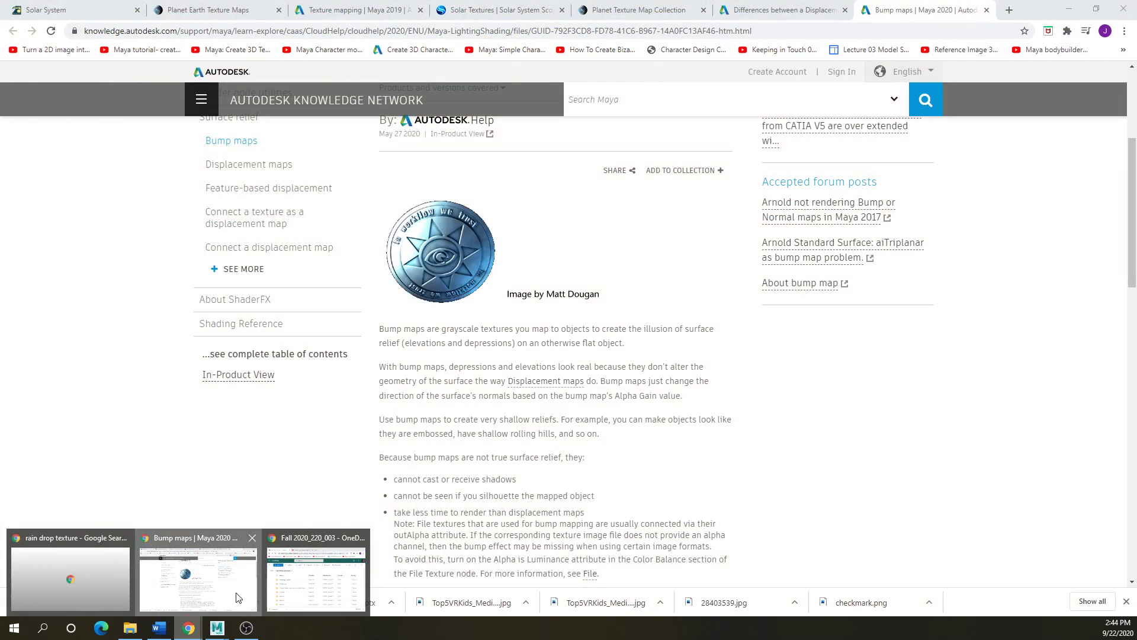
click(199, 579)
click(92, 11)
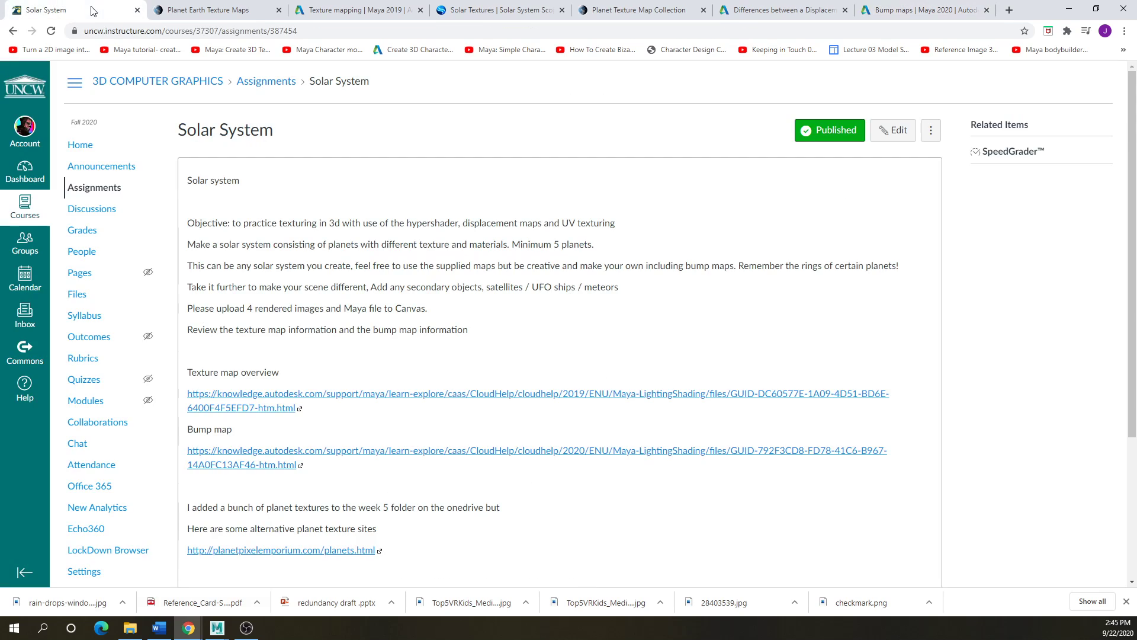
scroll(332, 462, down, 3)
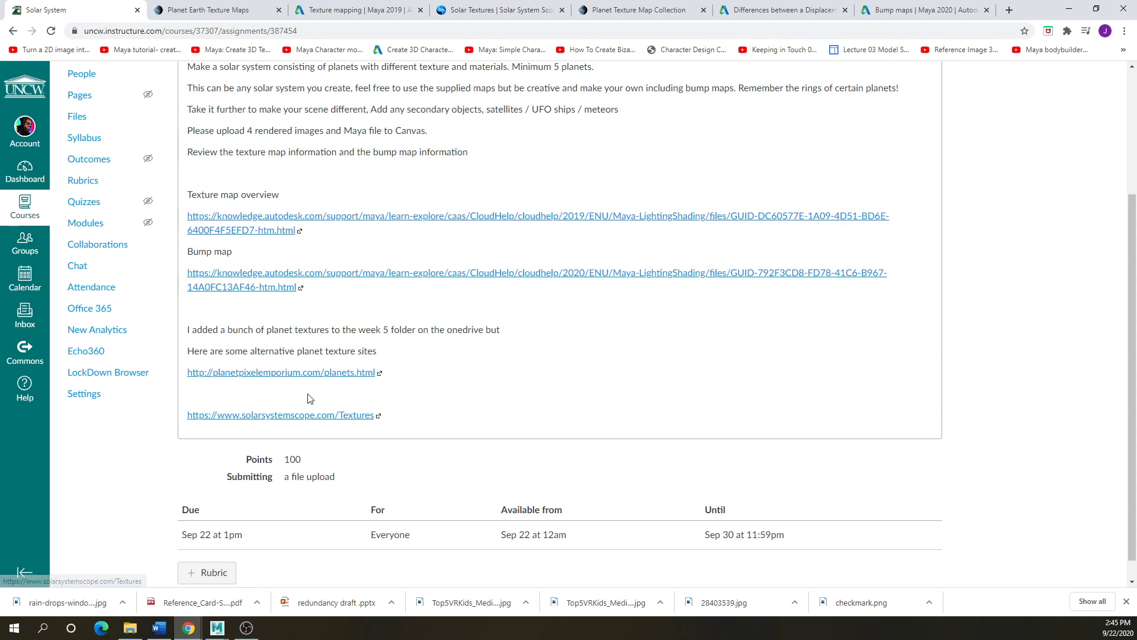
- Look over the Planet Earth Texture Maps page and the planet downloads on the Solar Textures site
click(304, 374)
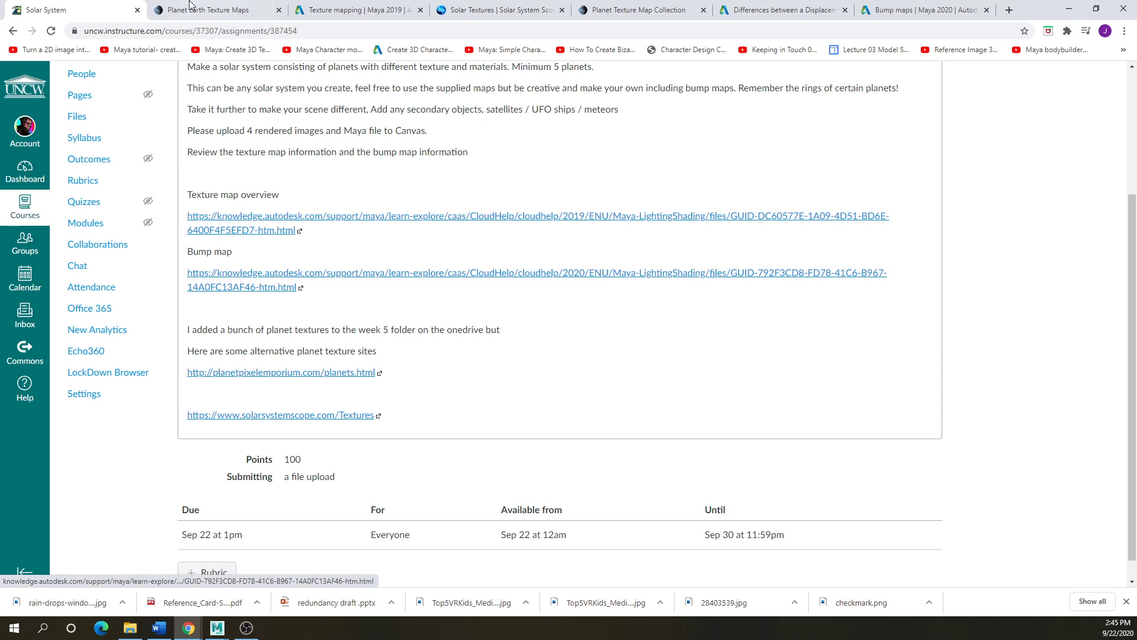
scroll(423, 276, up, 10)
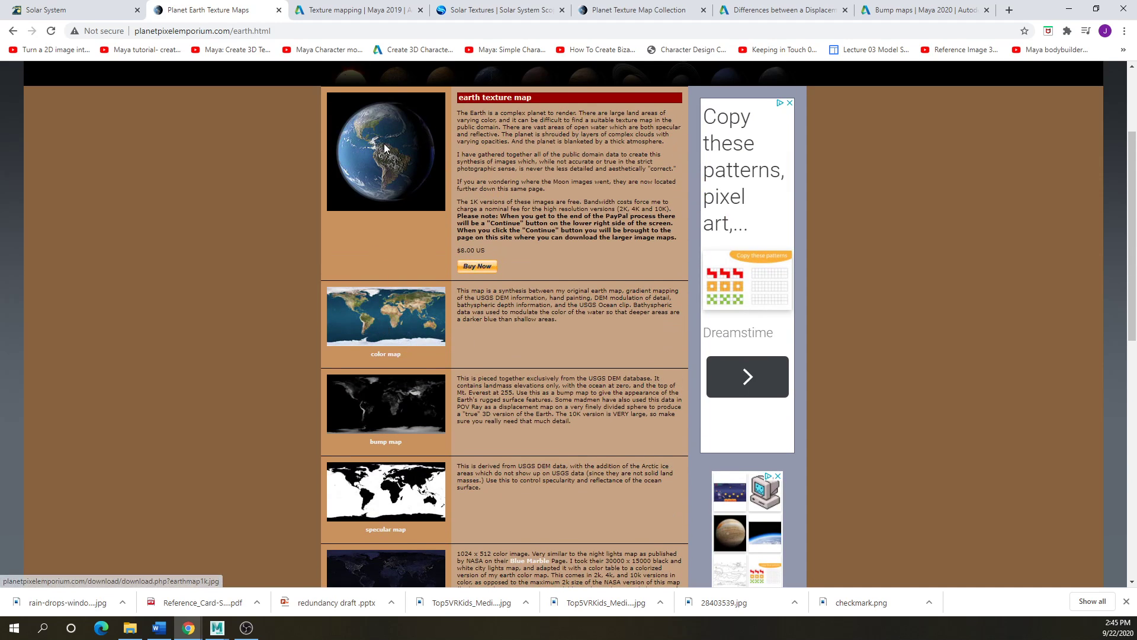
click(362, 16)
click(468, 10)
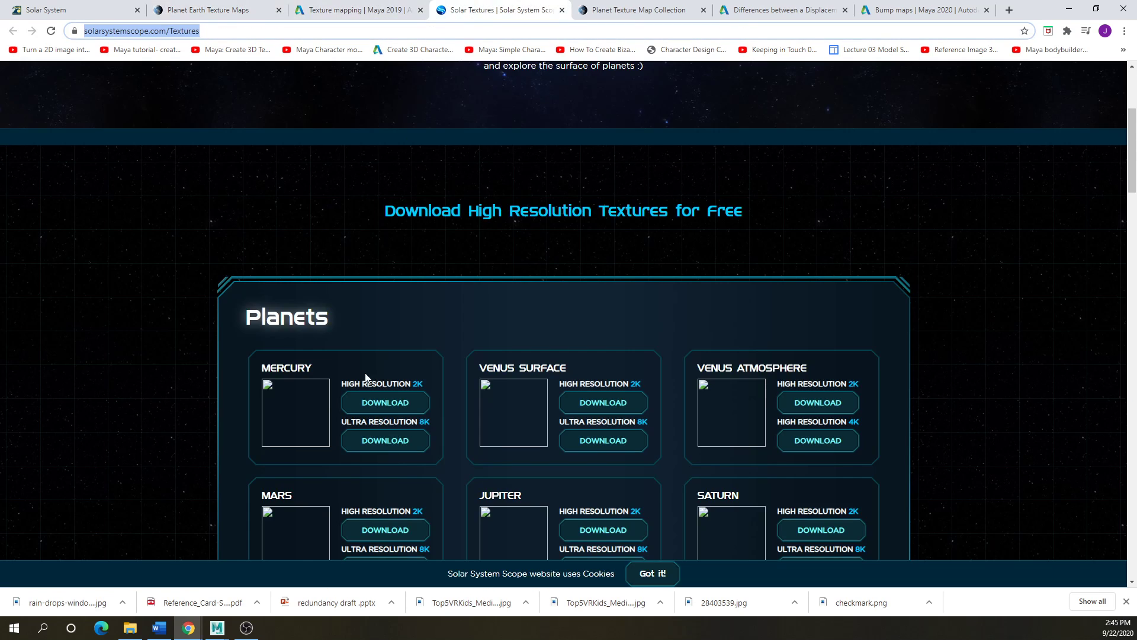
scroll(337, 468, down, 7)
scroll(338, 471, up, 9)
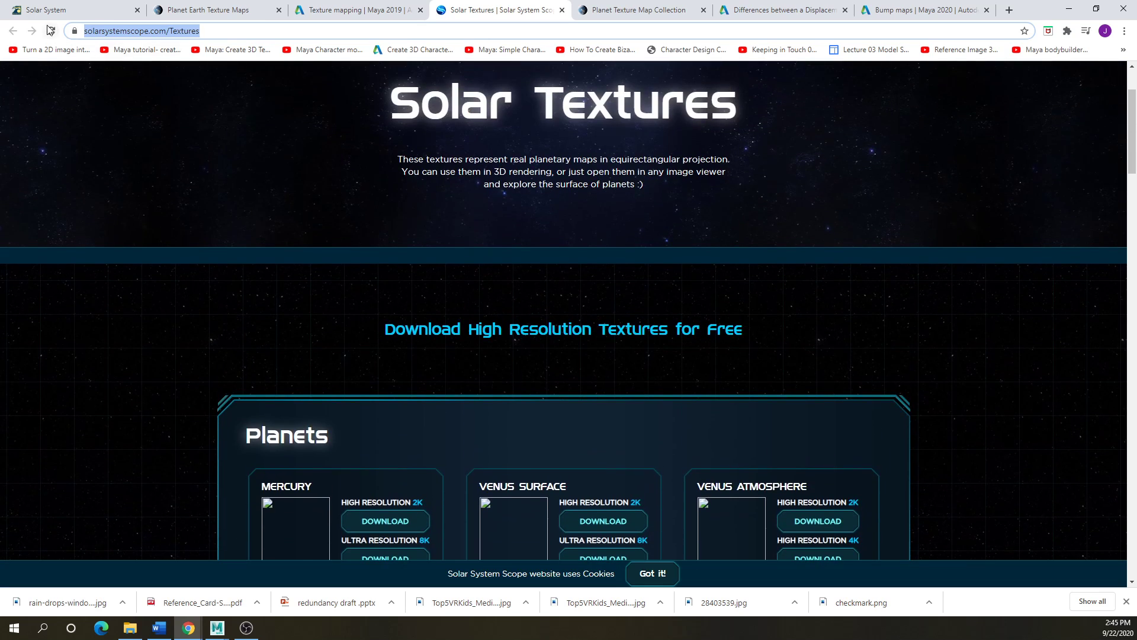
- Download the 1K moon texture map from the Planet Earth Texture Maps page
click(195, 7)
scroll(414, 332, down, 1)
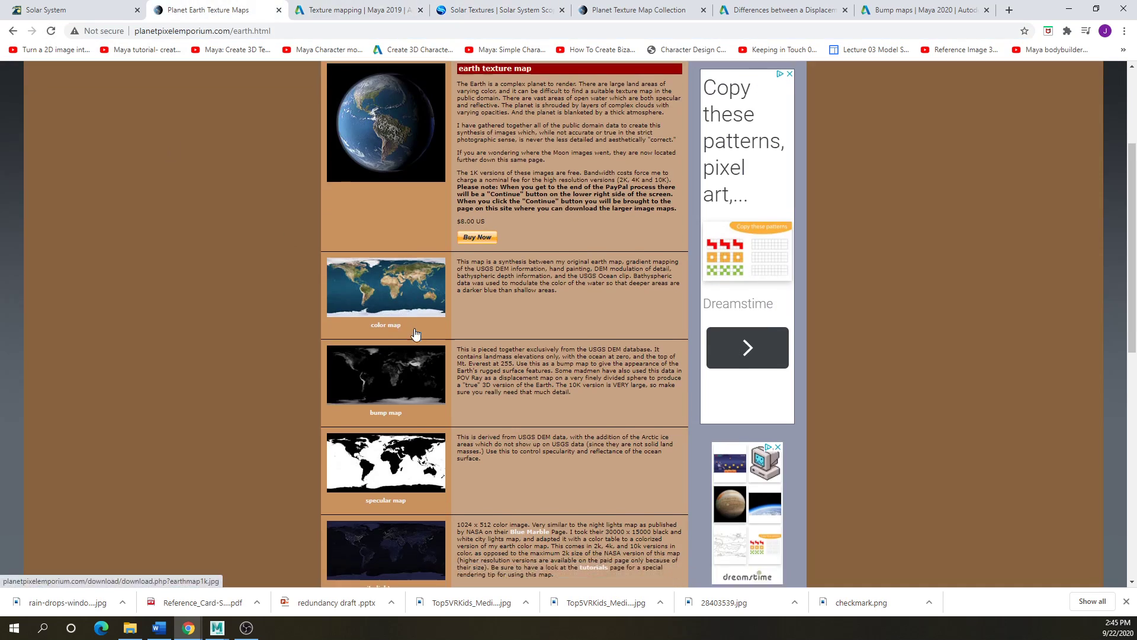
scroll(414, 320, up, 3)
scroll(382, 362, down, 12)
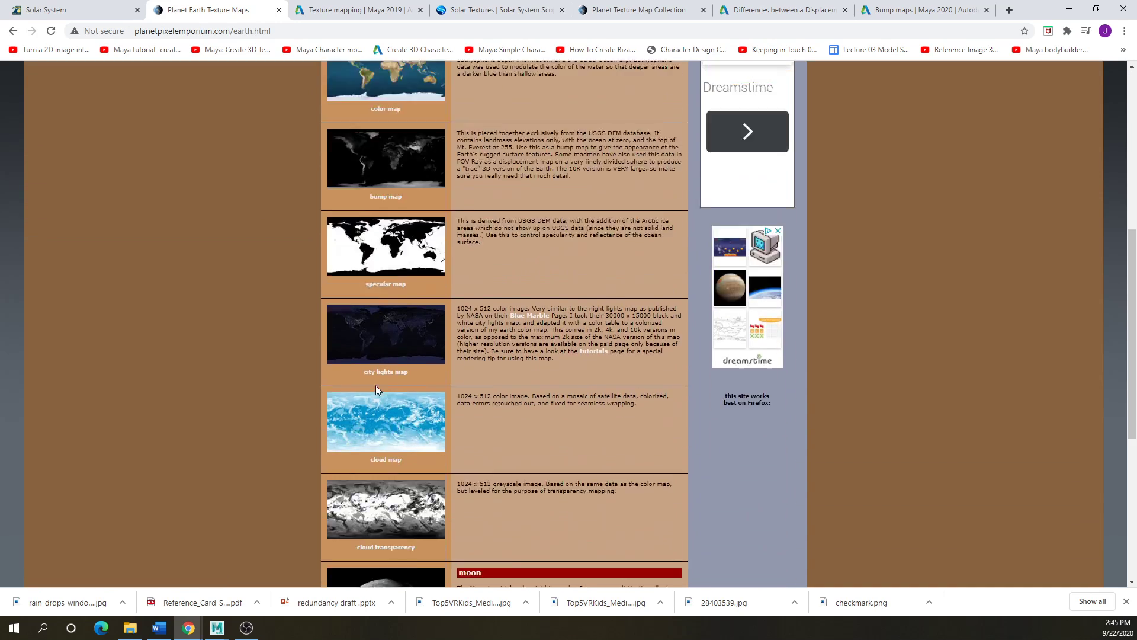
click(371, 418)
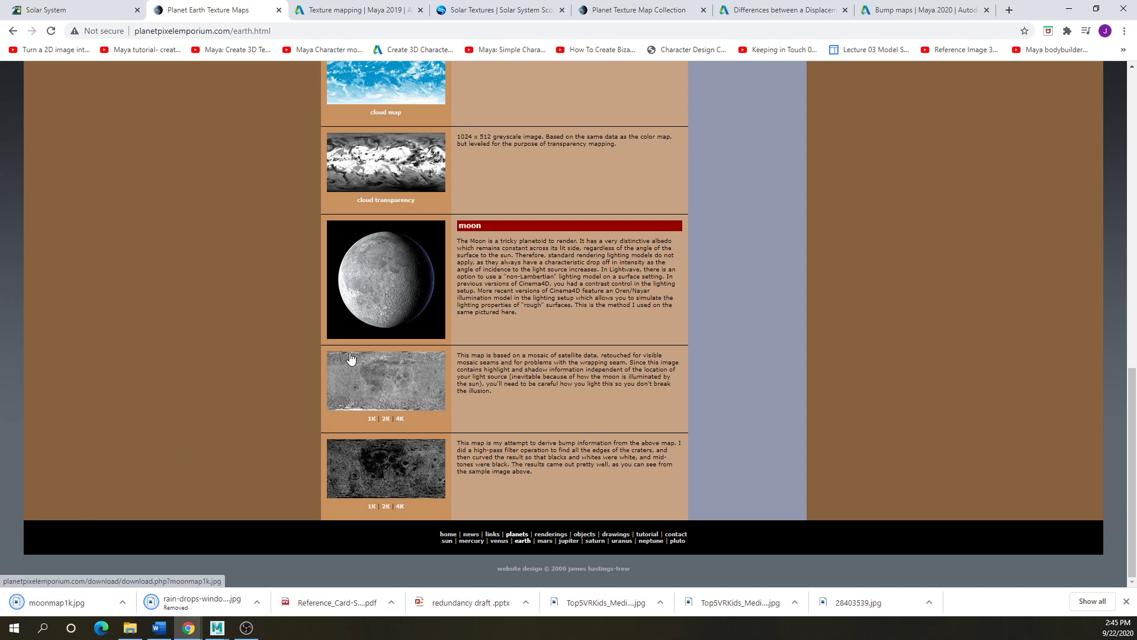
- Return from the Solar System assignment to Maya, clearing Chrome and the Planets folder window away from the viewport
click(95, 10)
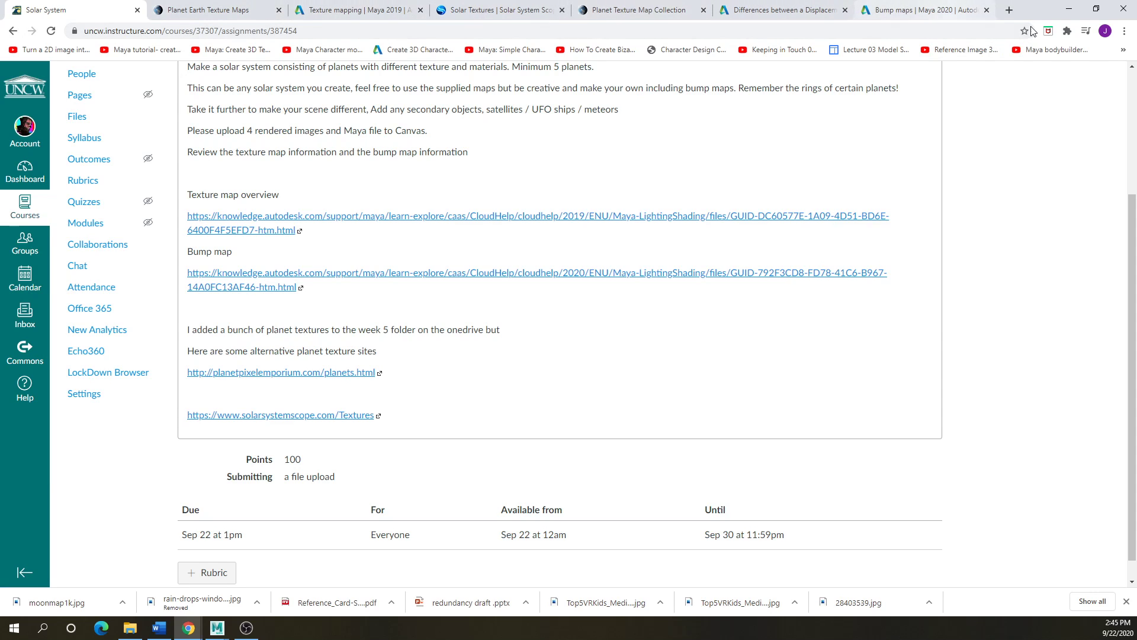
drag(1034, 9, 0, 237)
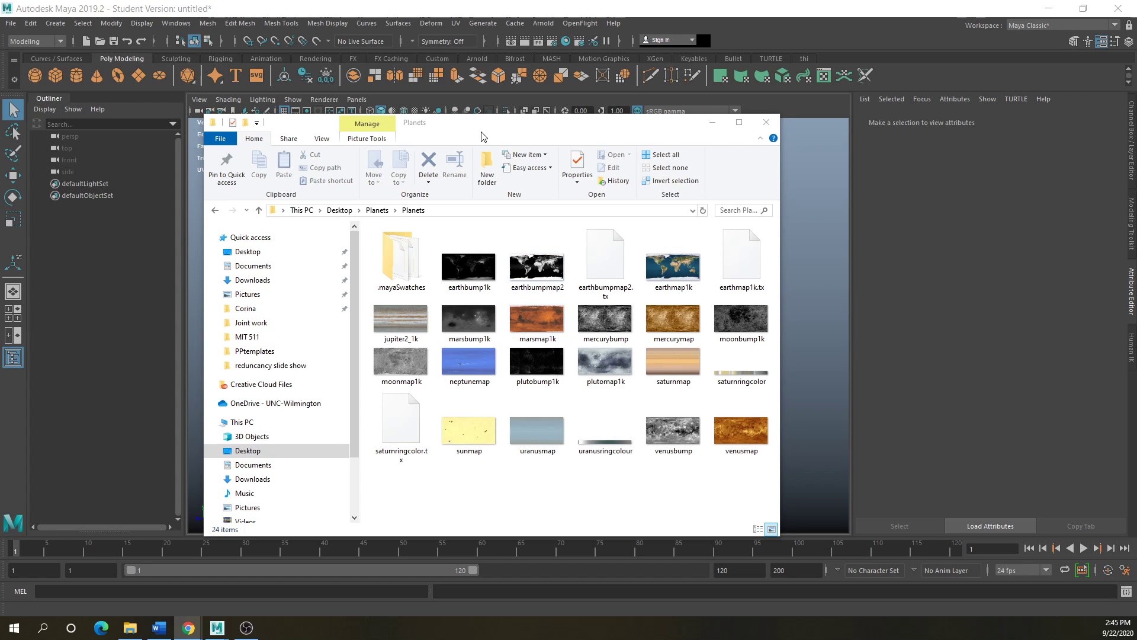
drag(481, 136, 0, 190)
- Try to create a new Maya project named Solar system with the Desktop as its location
click(10, 24)
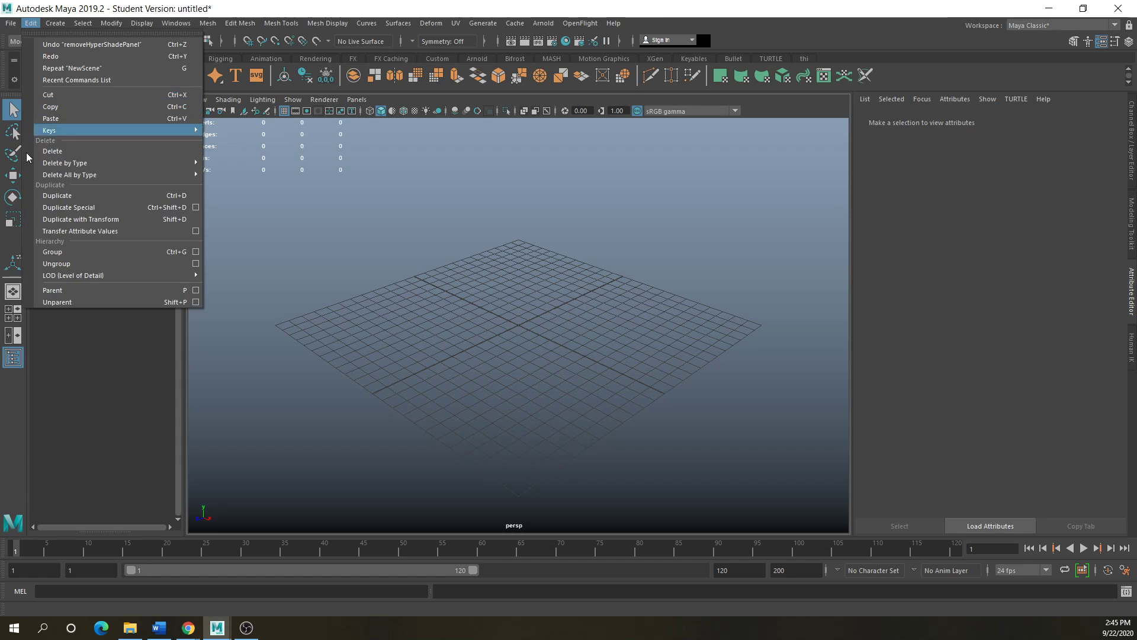
click(11, 24)
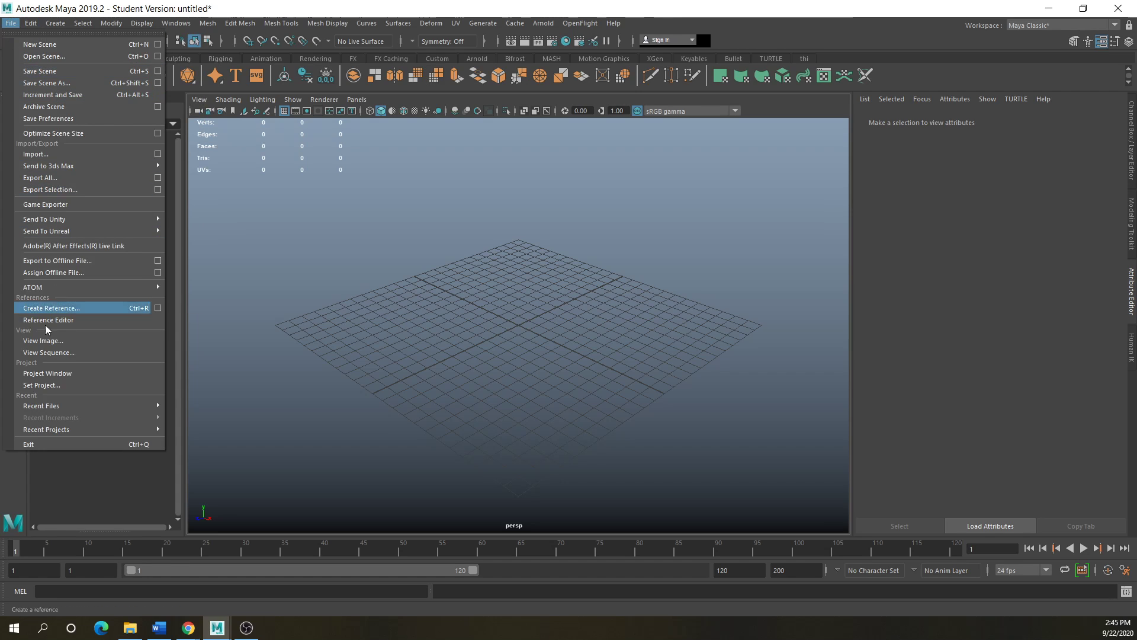
click(52, 377)
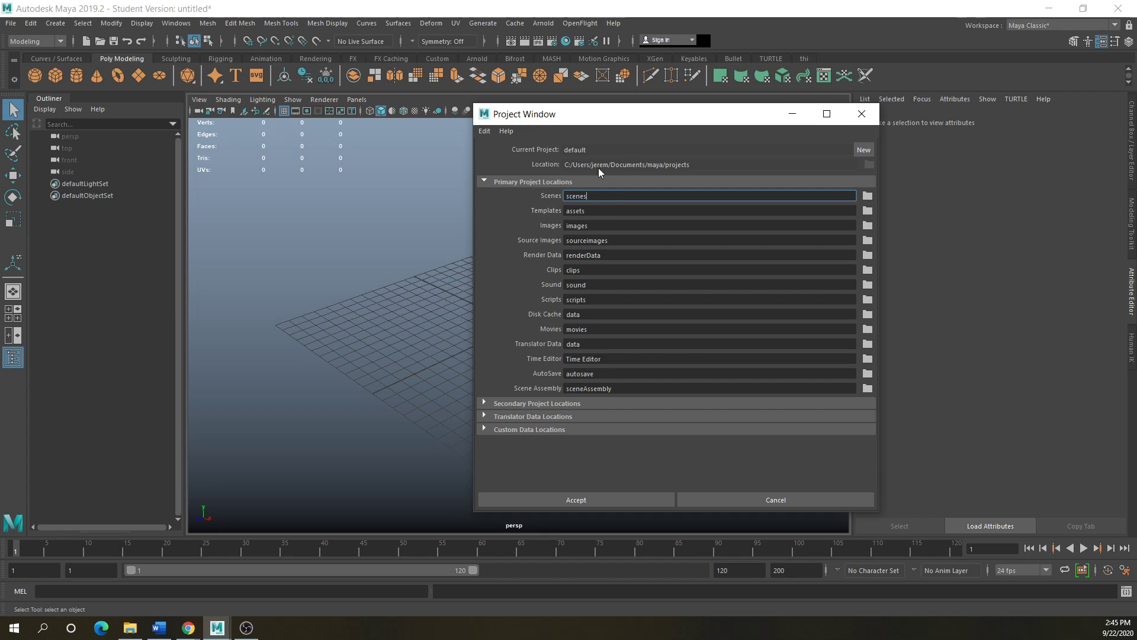
click(866, 149)
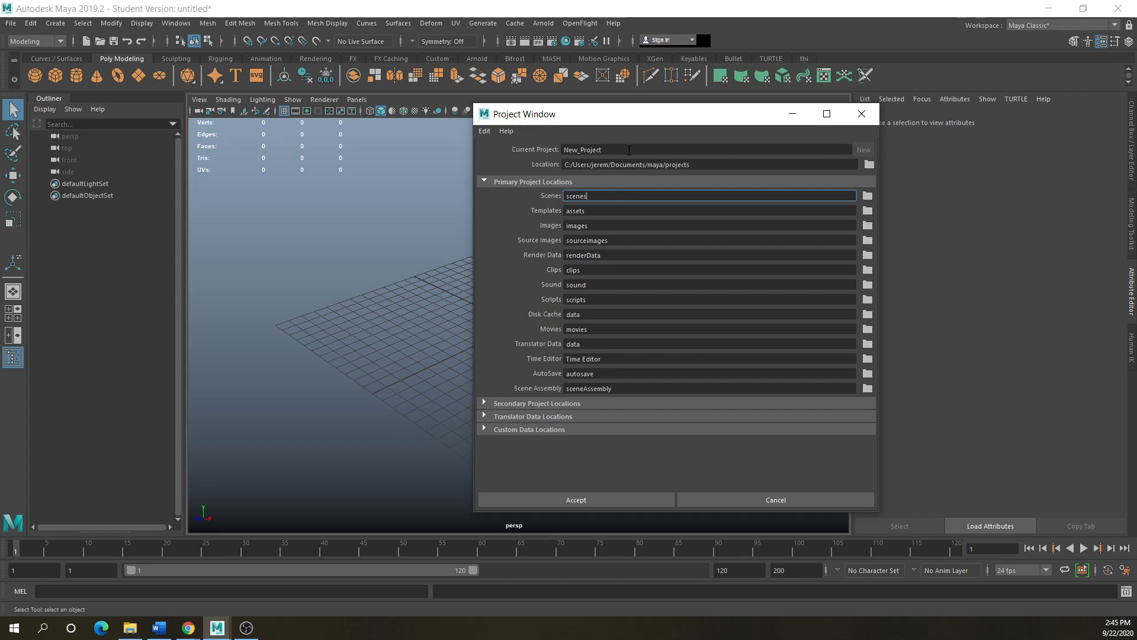
drag(629, 150, 428, 154)
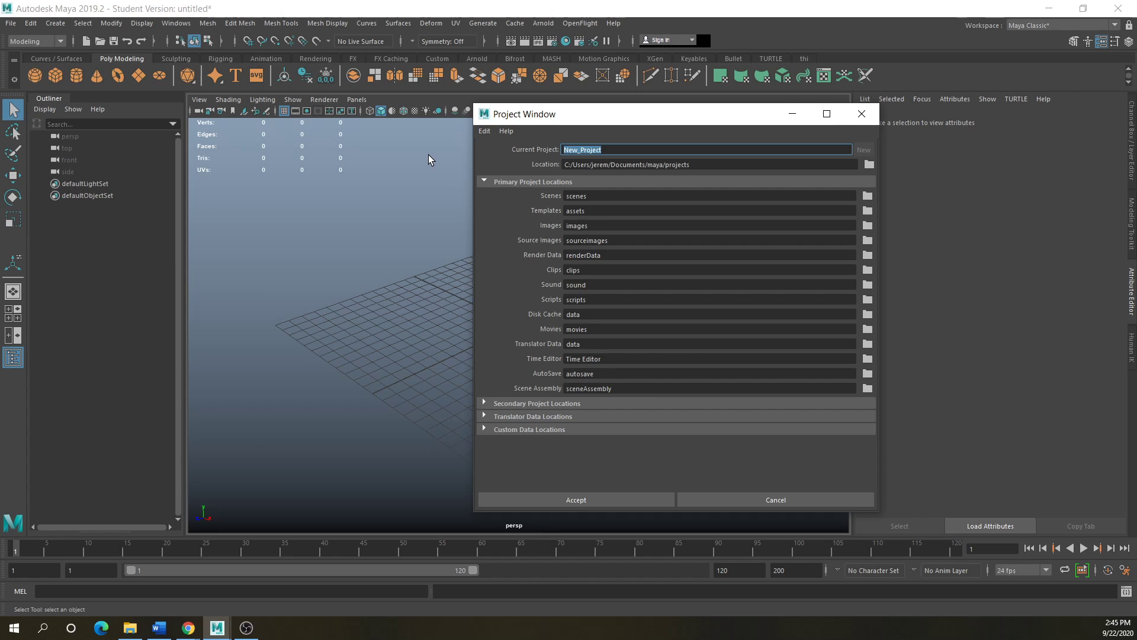
text(Solar system)
click(882, 168)
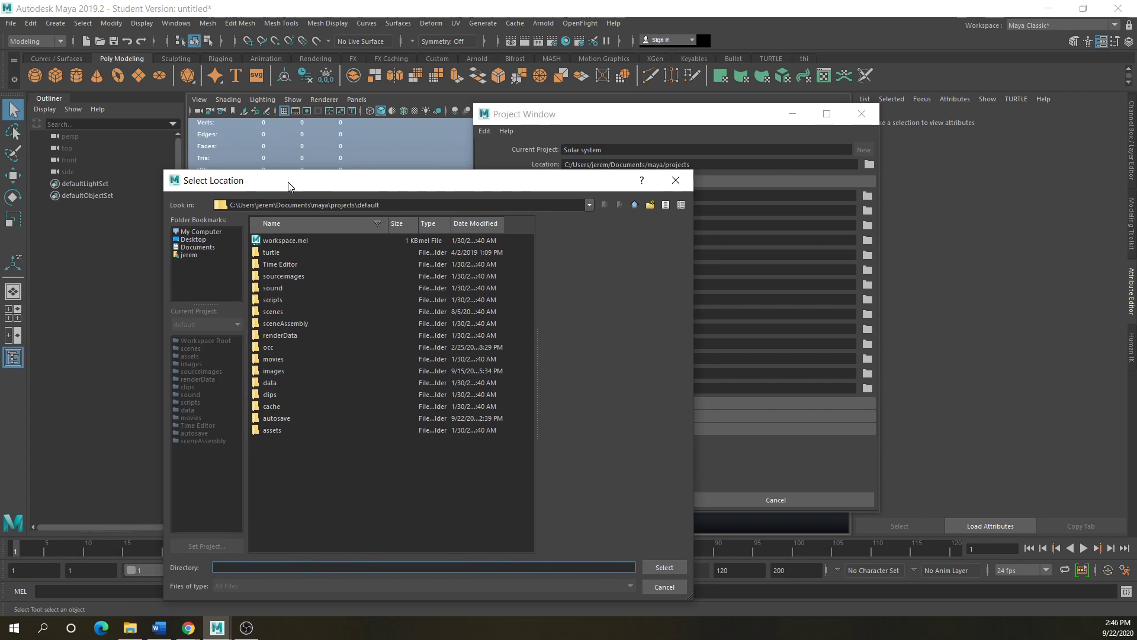
click(203, 241)
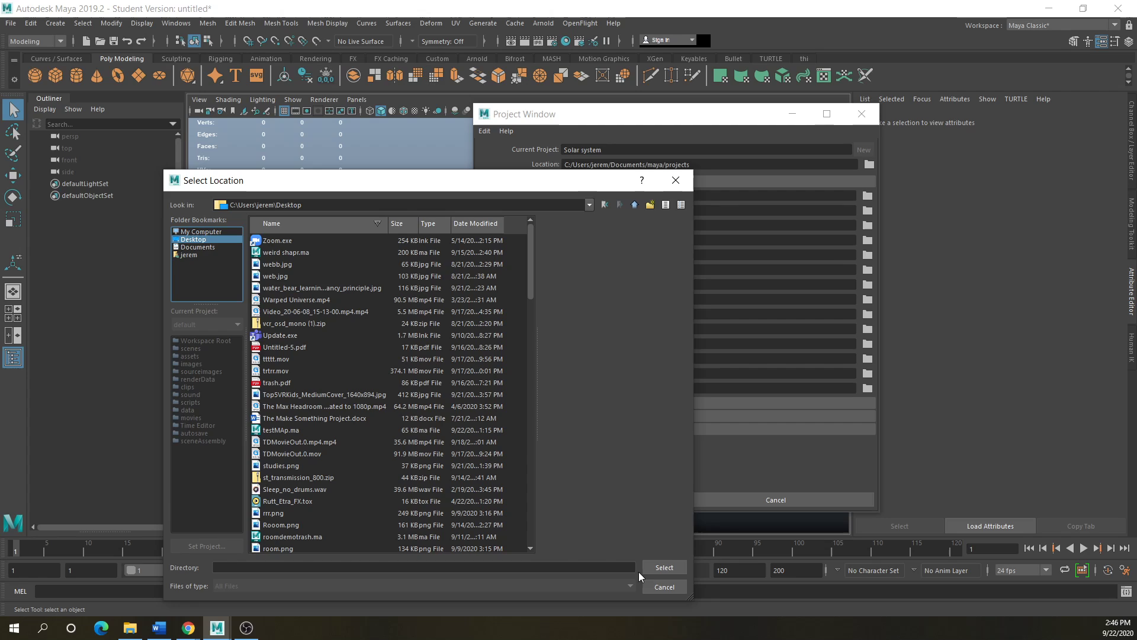
click(657, 568)
click(604, 501)
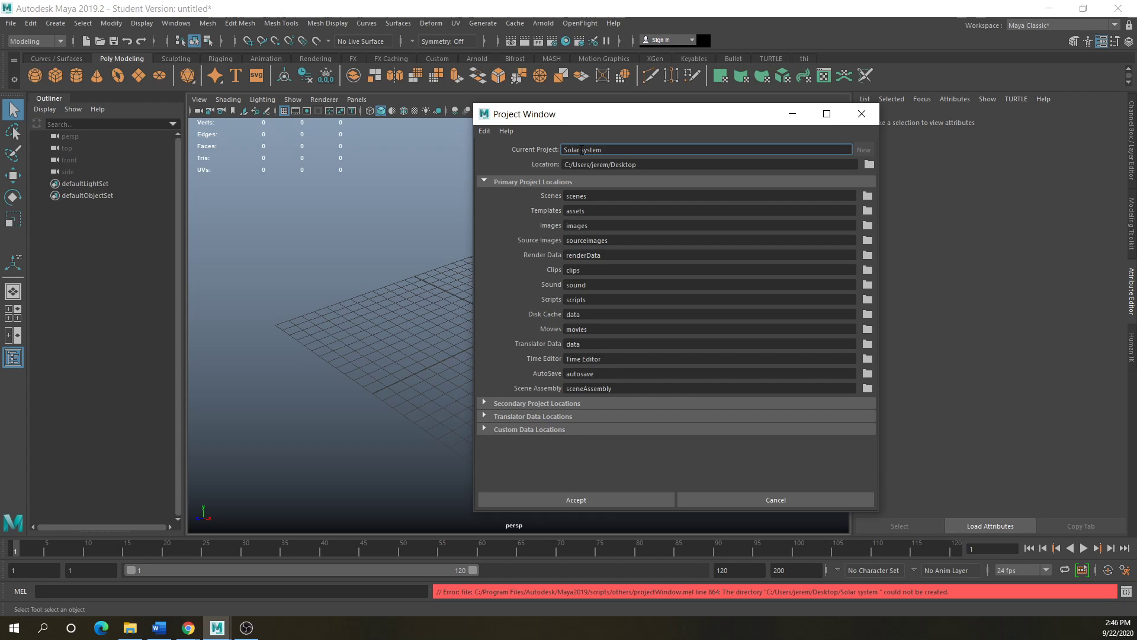
- Try to create the Desktop project under the name planet instead and close the Project Window
double_click(612, 154)
text(planet)
click(392, 457)
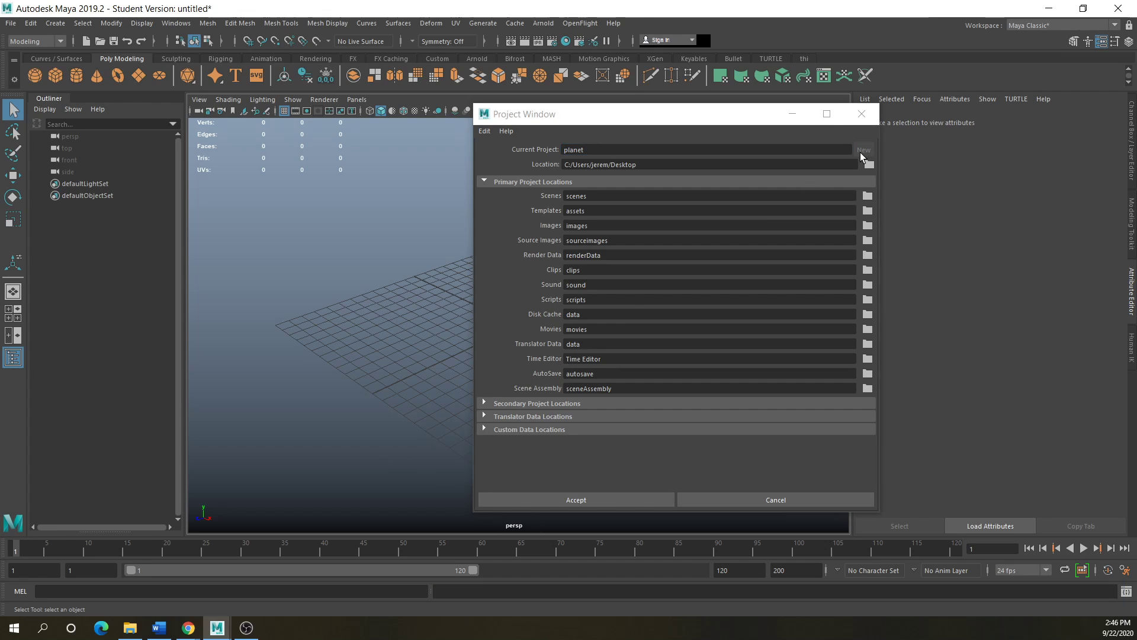
click(861, 153)
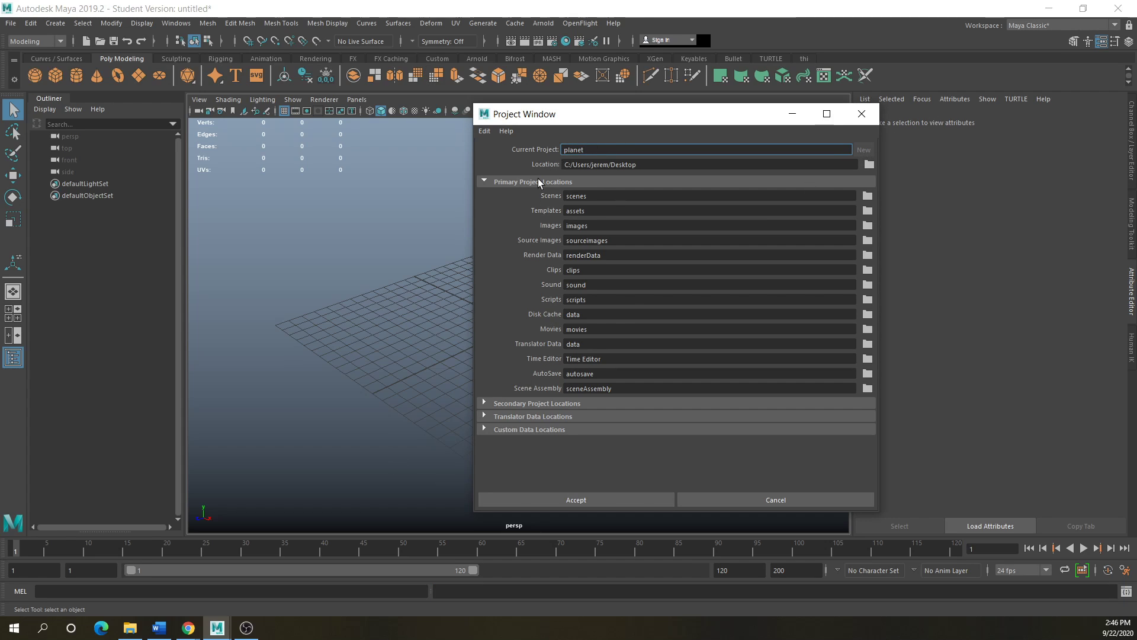
click(861, 114)
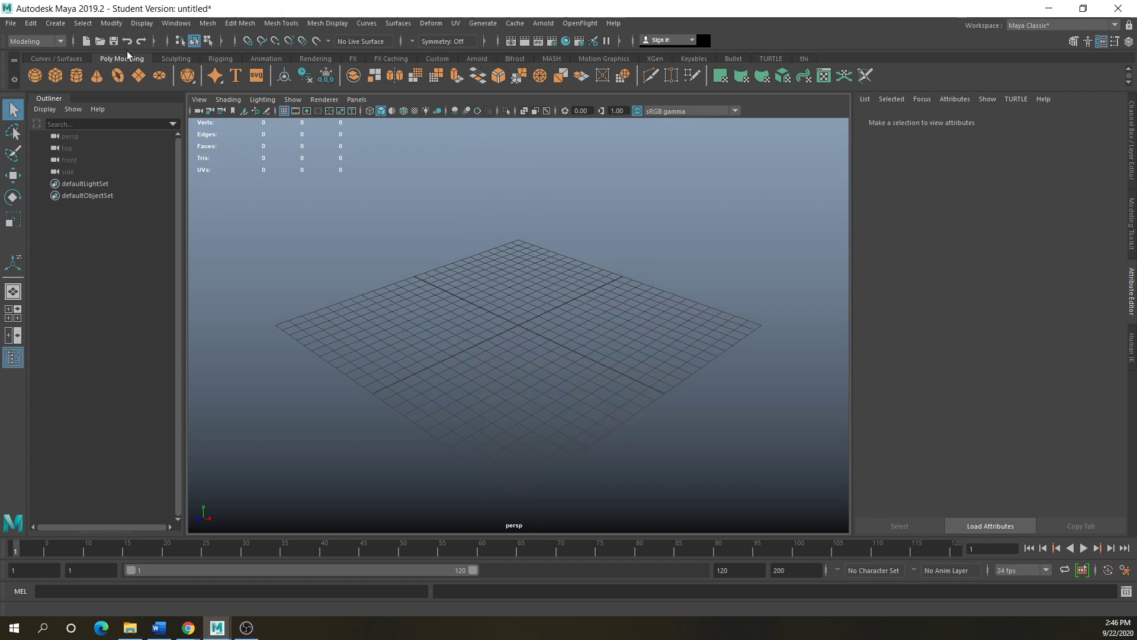
- Create a new Maya project named planetsproject with the Desktop as its location
click(12, 23)
click(30, 371)
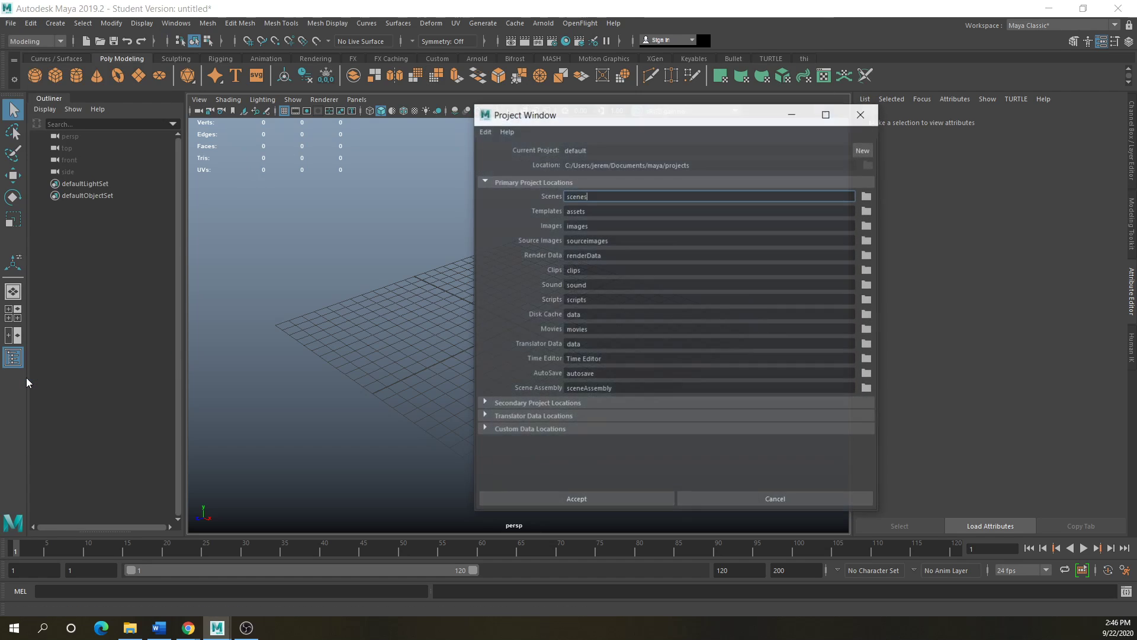
click(862, 151)
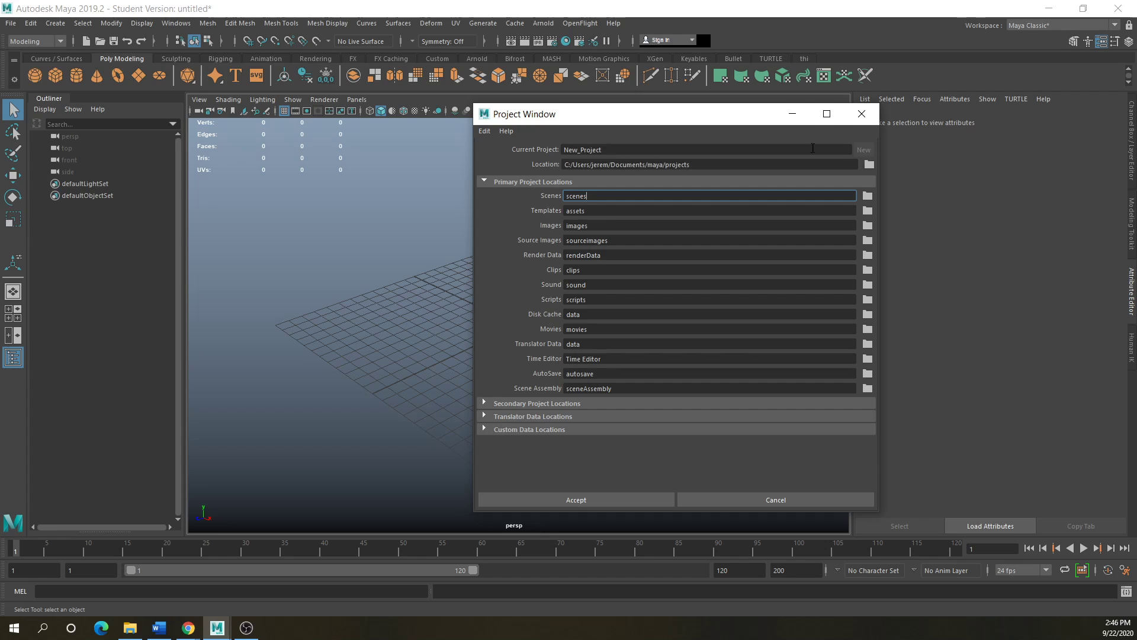
click(612, 148)
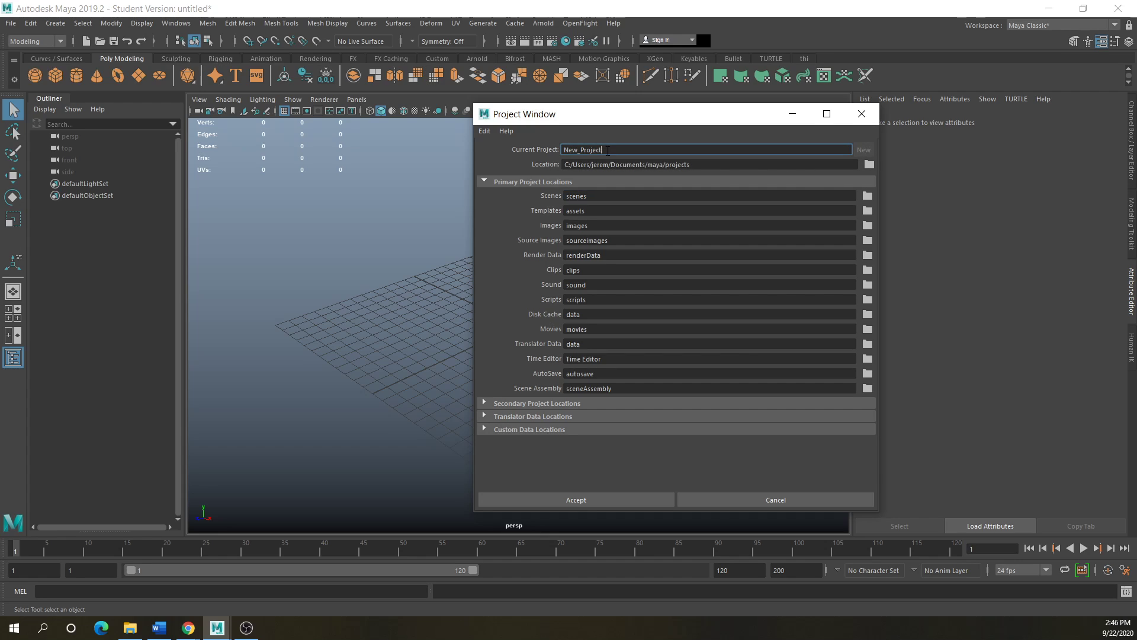
double_click(608, 151)
text(planetsproject)
click(873, 163)
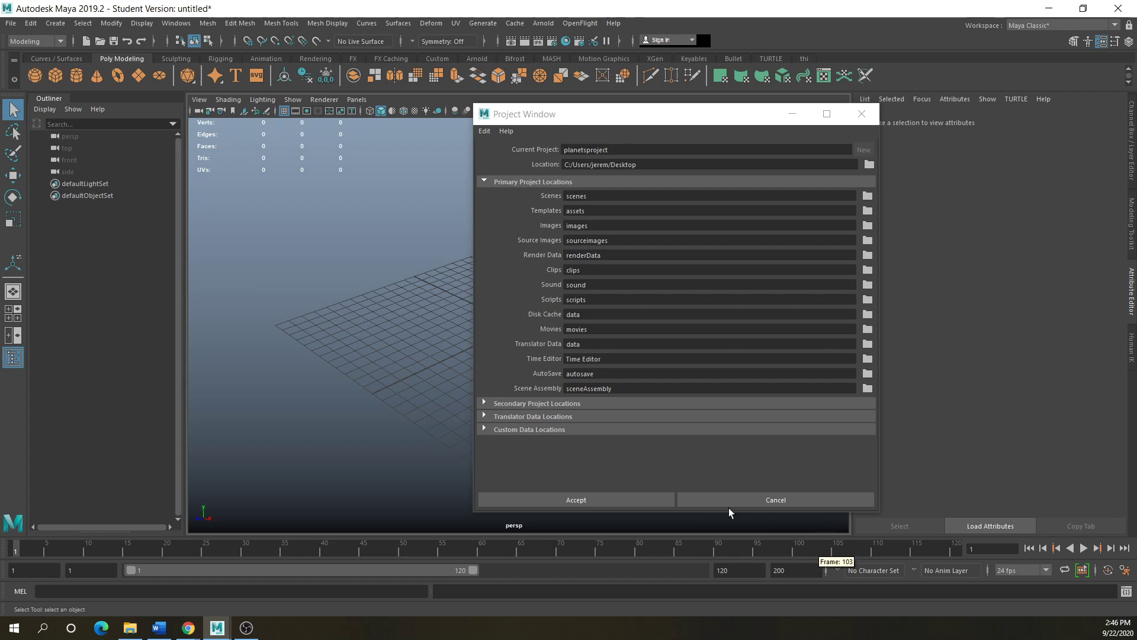
click(644, 500)
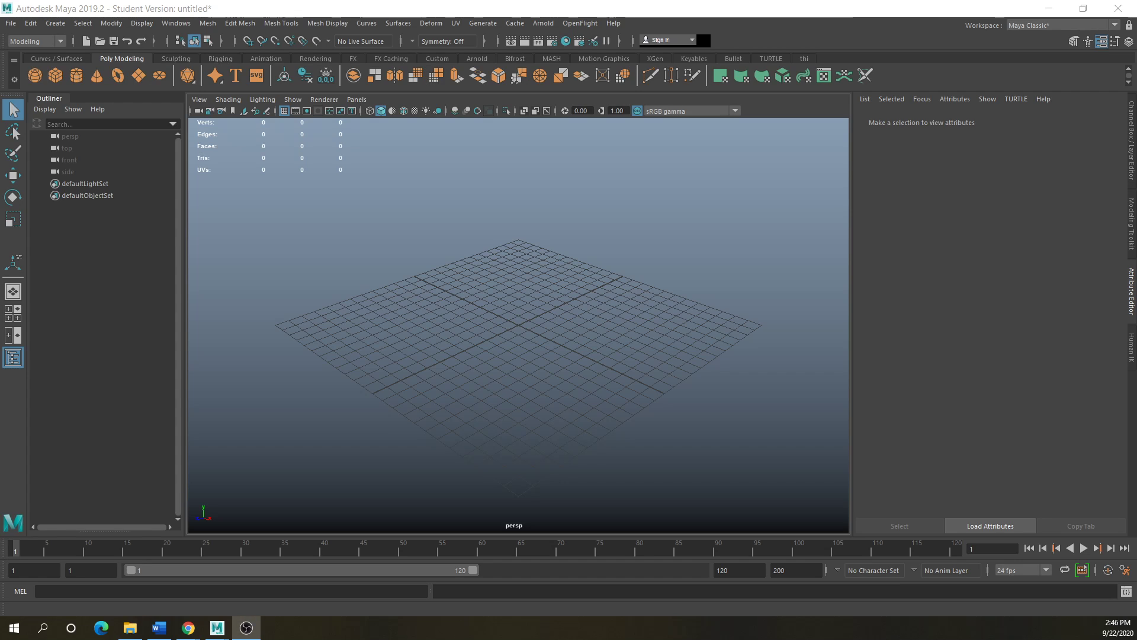
- Uncover the desktop and open the sourceimages folder inside the planetsproject folder
drag(447, 6, 652, 160)
click(523, 94)
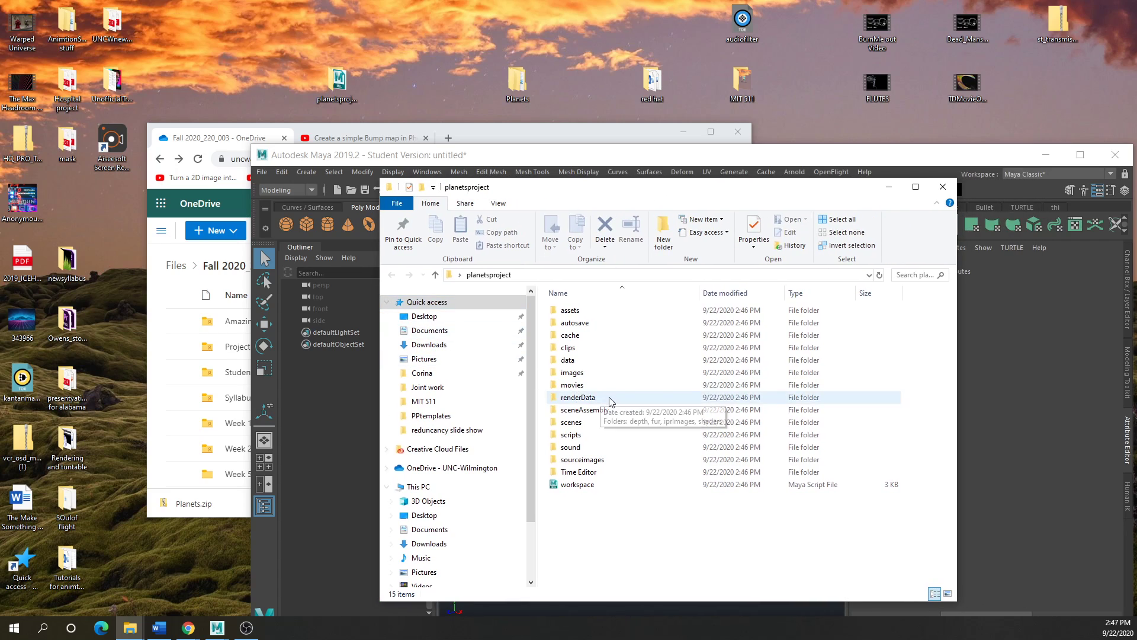
double_click(580, 460)
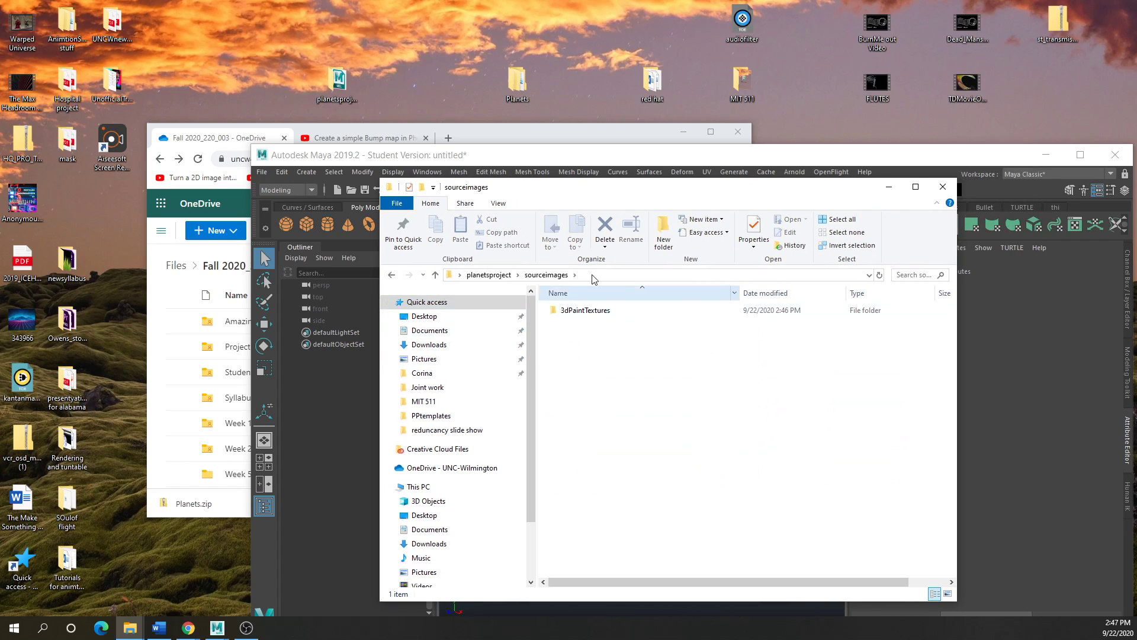
- Move the Planets folder from the desktop into the project's sourceimages folder and close the folder window
drag(527, 85, 604, 353)
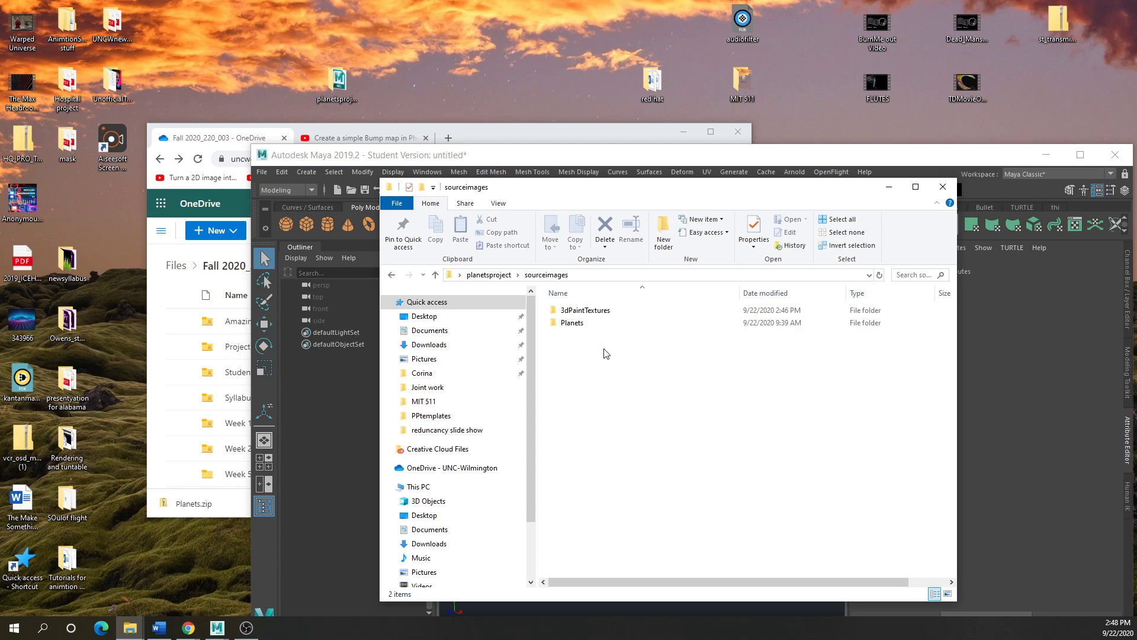
drag(606, 206, 337, 180)
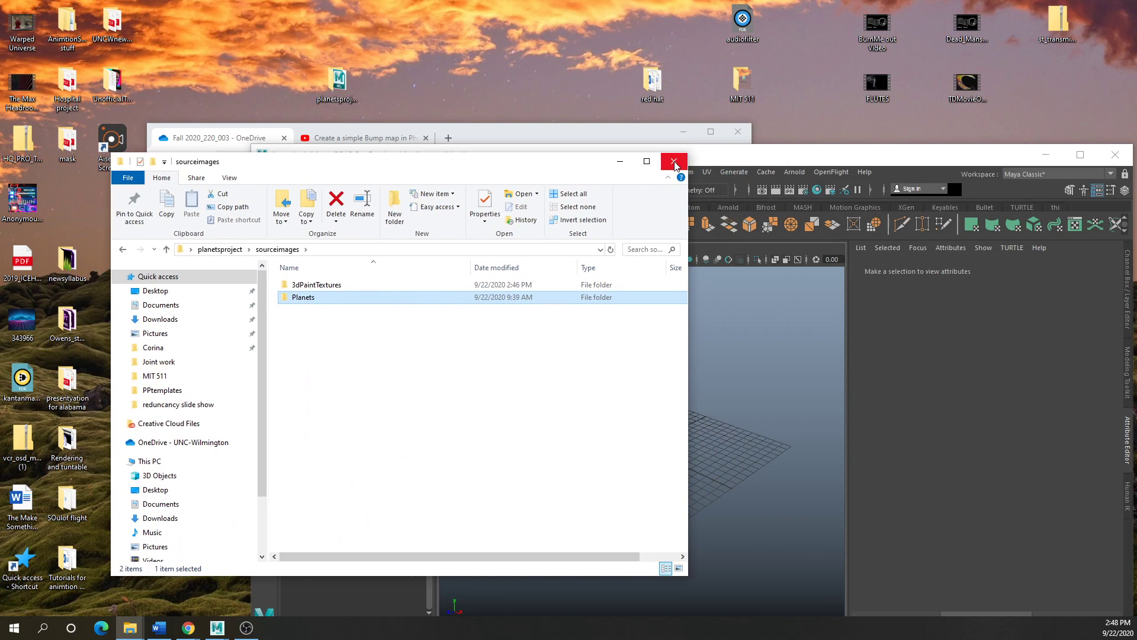
click(674, 161)
- Maximize Maya and save the scene as solar system in the planetsproject scenes folder, accepting the student version notice
drag(674, 161, 461, 117)
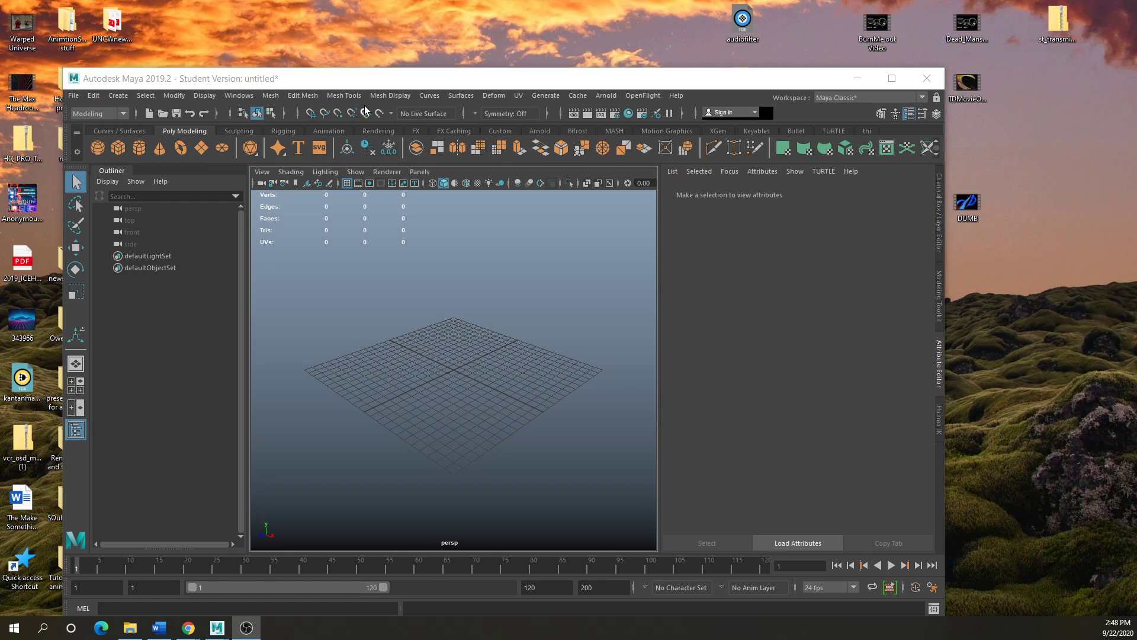
drag(381, 83, 423, 71)
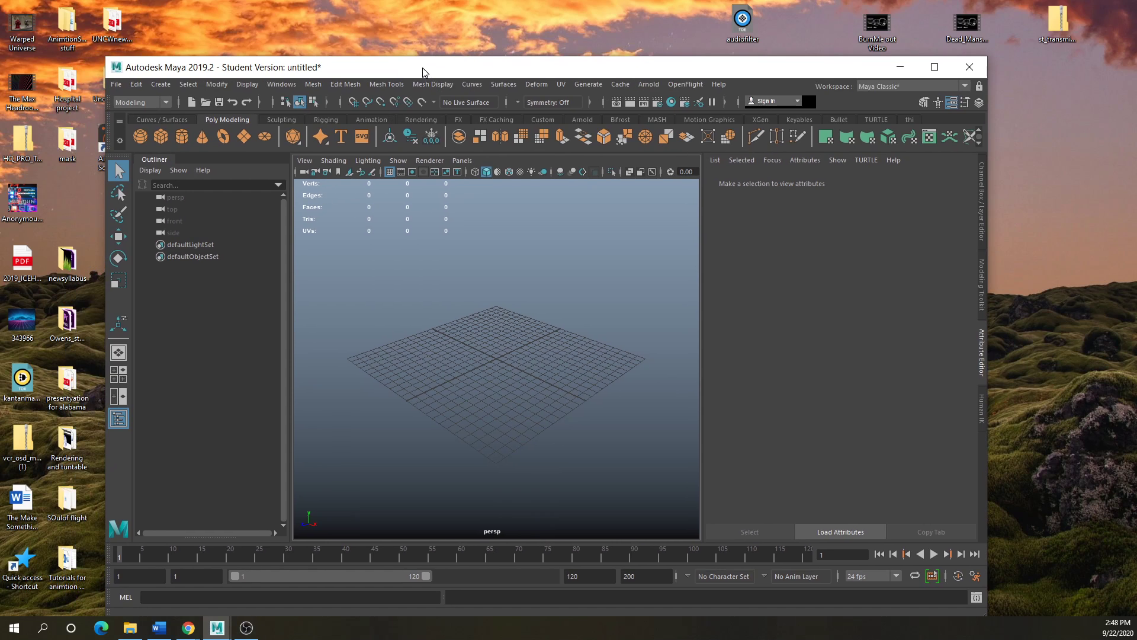
click(935, 67)
click(11, 23)
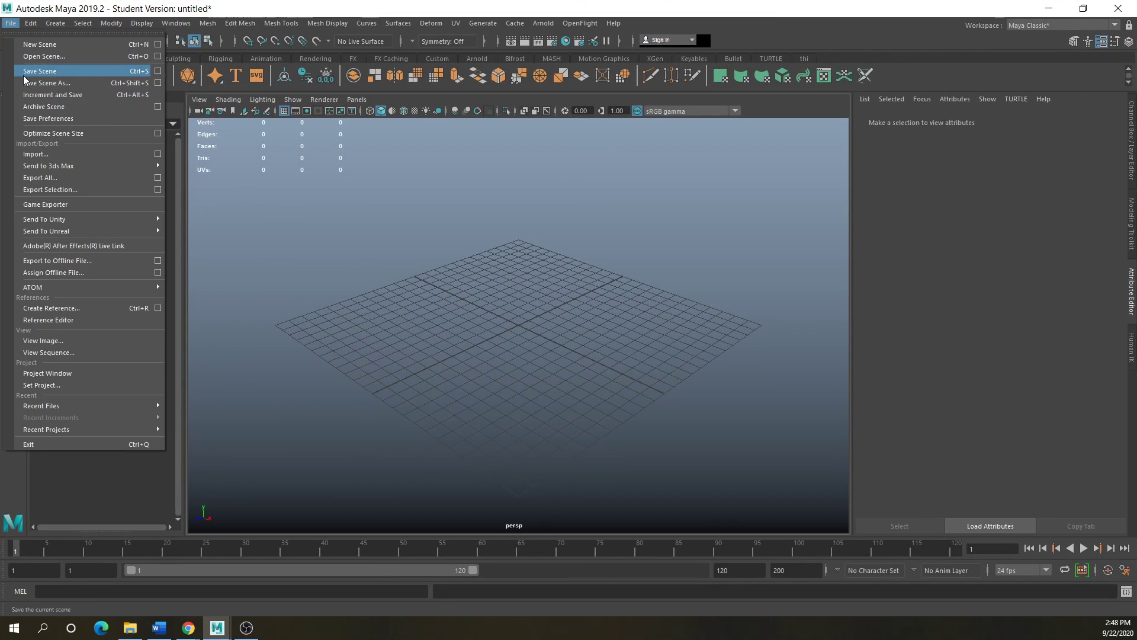
click(27, 84)
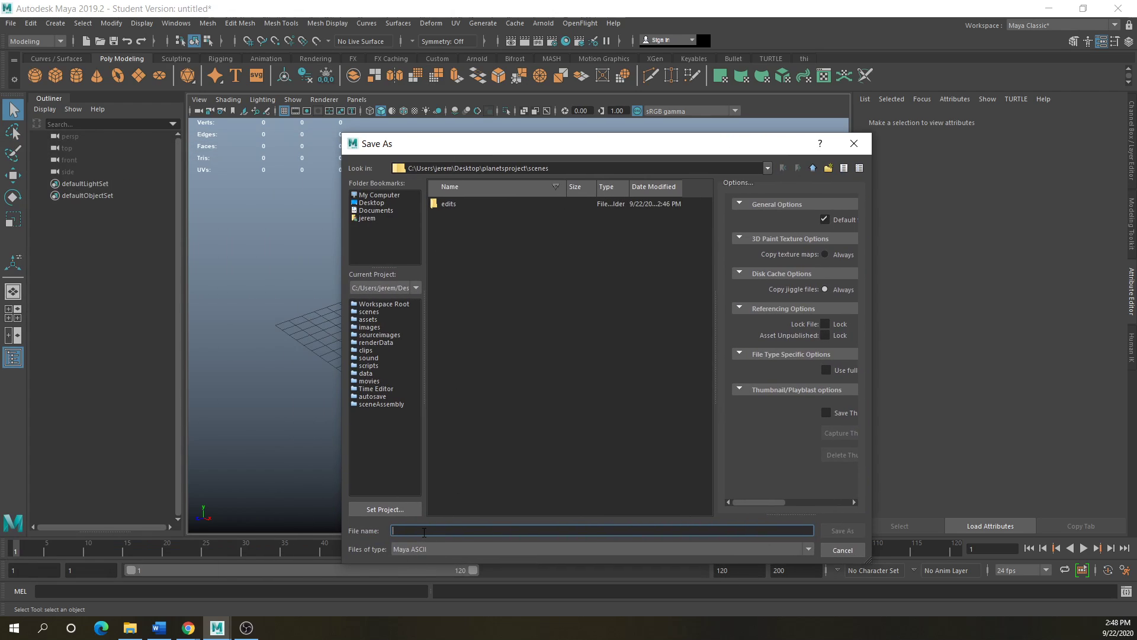
text(solar system)
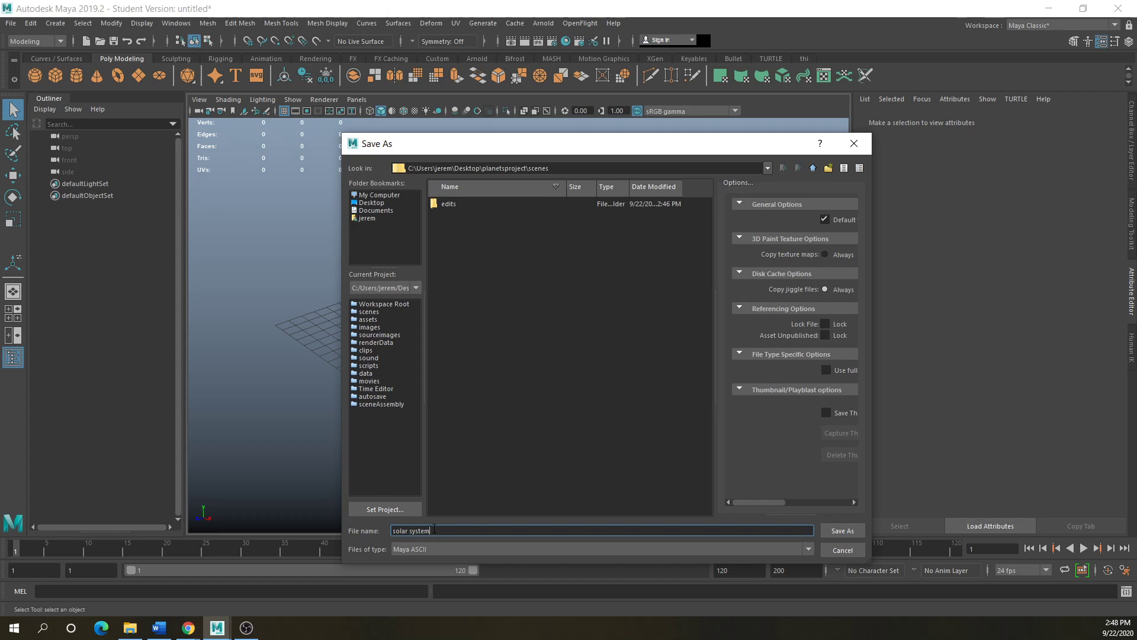
key(Return)
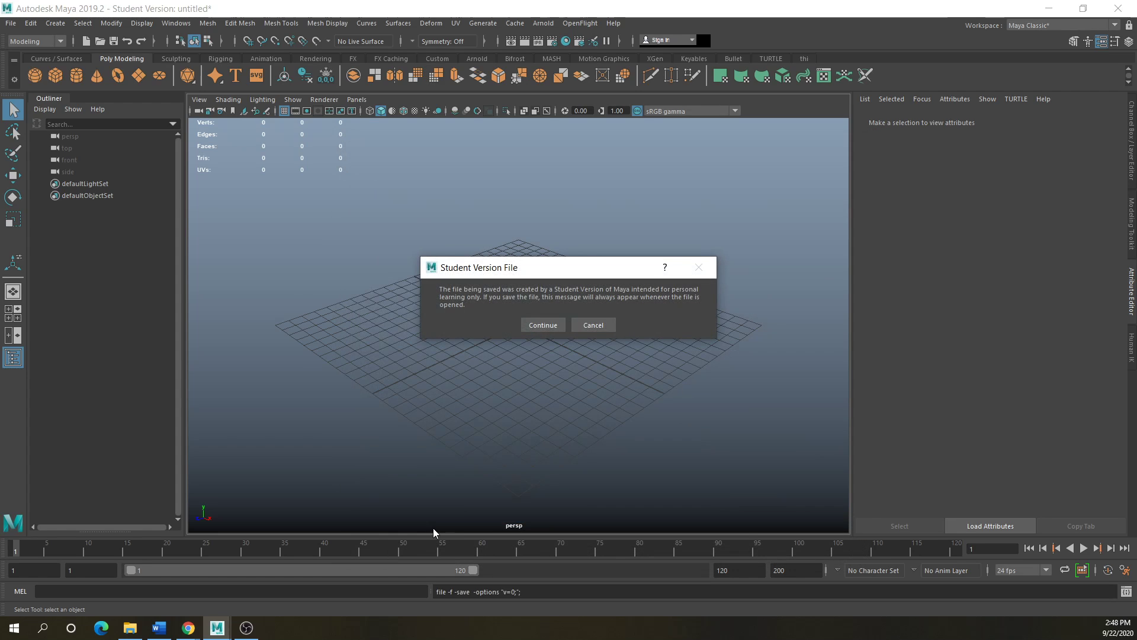
click(549, 325)
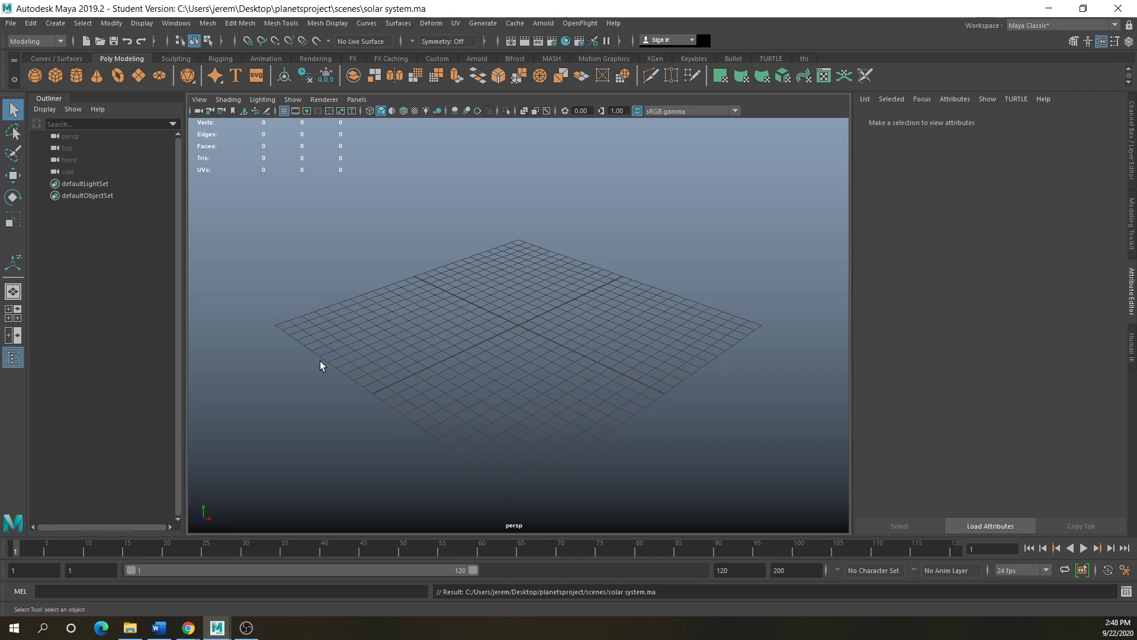
- Render the current frame, switch the renderer from Arnold to Maya Software, and close the Render View
click(526, 46)
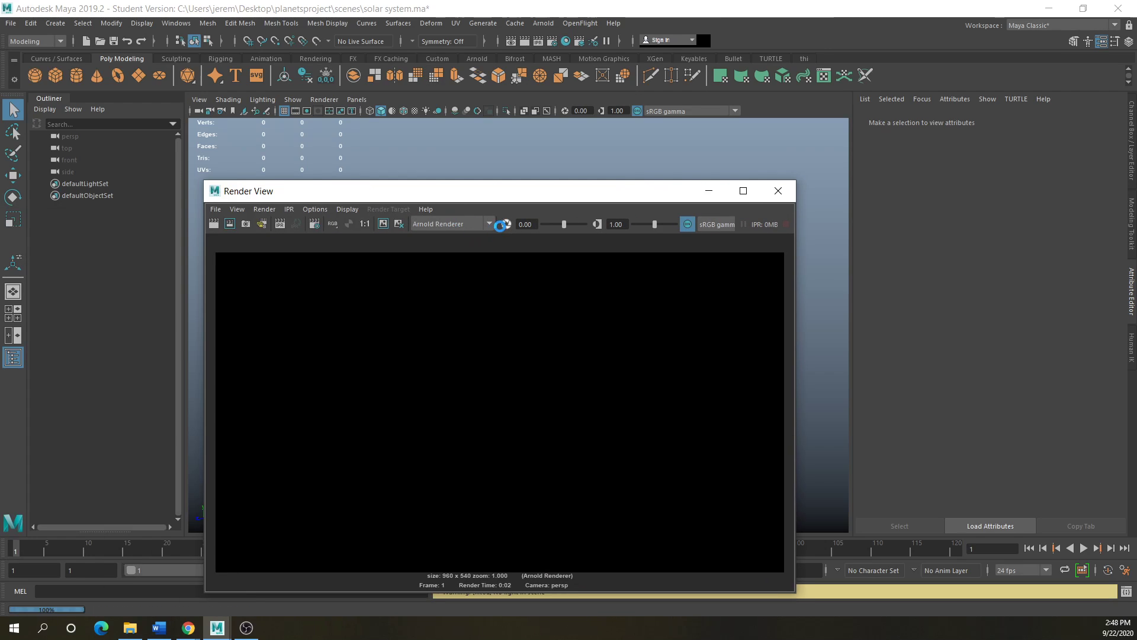
click(477, 224)
click(434, 238)
drag(454, 199, 524, 185)
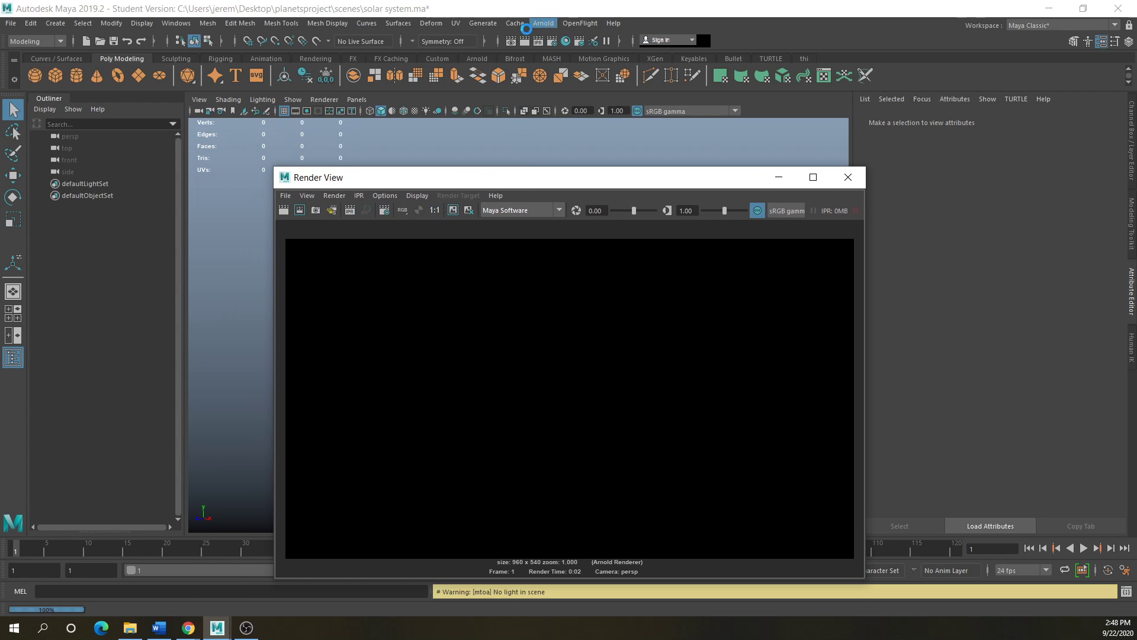
click(849, 178)
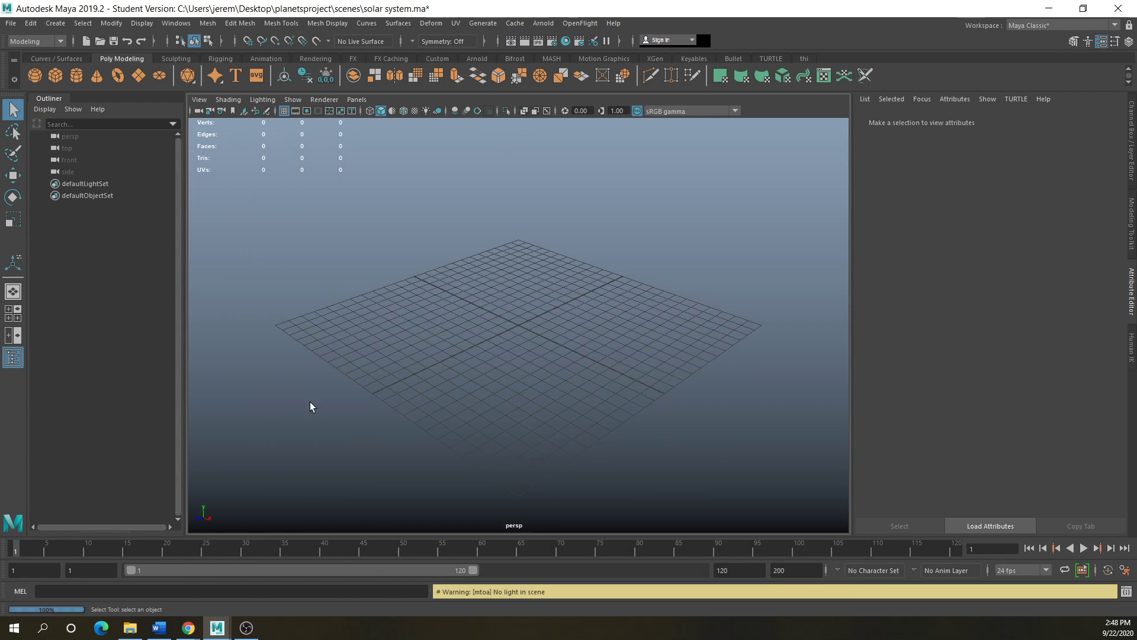
- Create a polygon sphere at the center of the grid
click(34, 76)
scroll(535, 337, up, 3)
scroll(579, 347, up, 3)
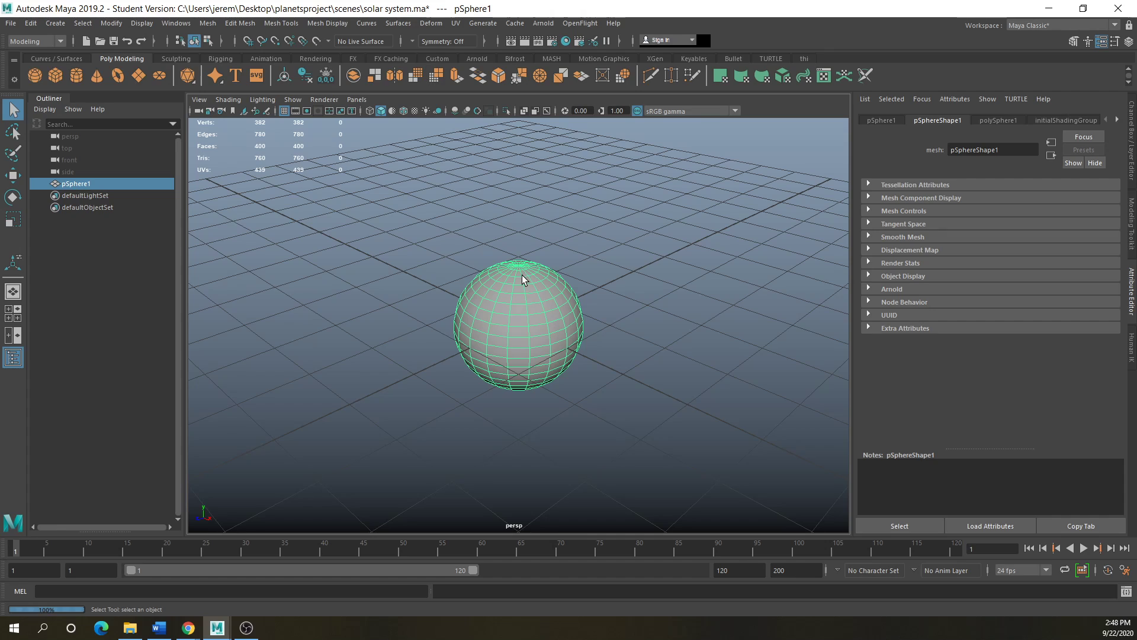
scroll(549, 382, down, 2)
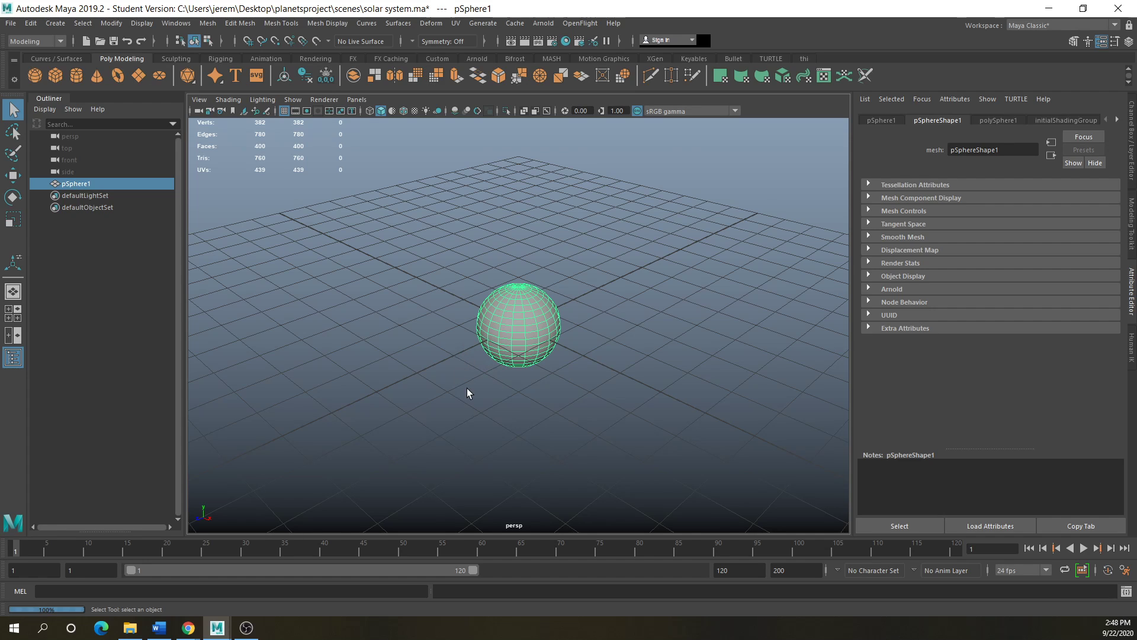
scroll(468, 394, up, 5)
scroll(468, 394, down, 5)
- Create a Blinn material in the Hypershade and name it sun
click(565, 41)
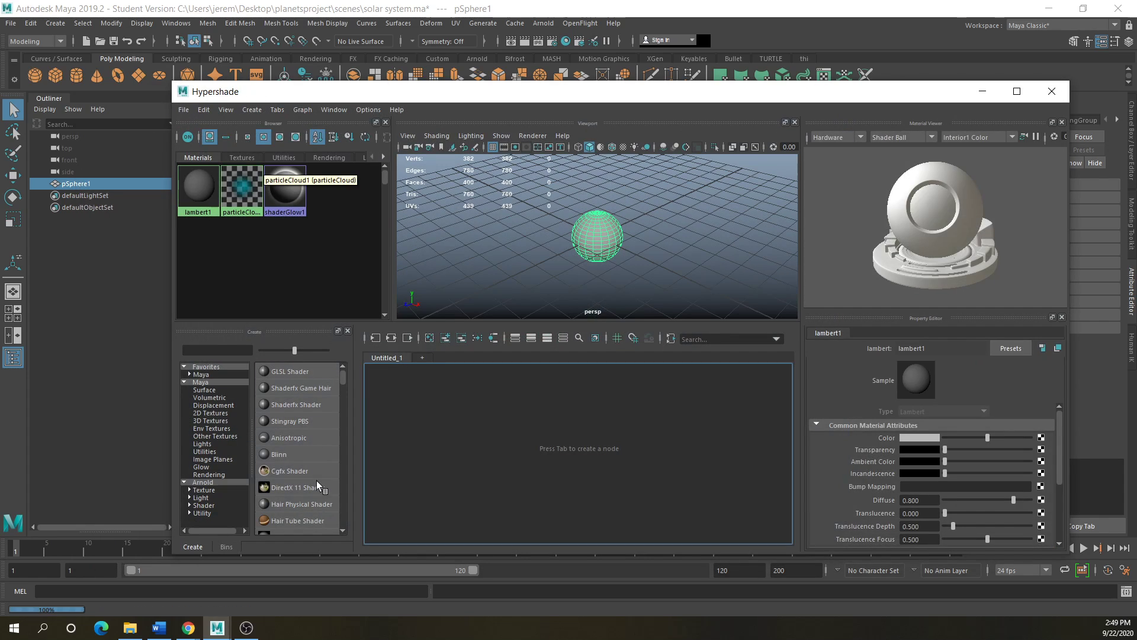
click(282, 453)
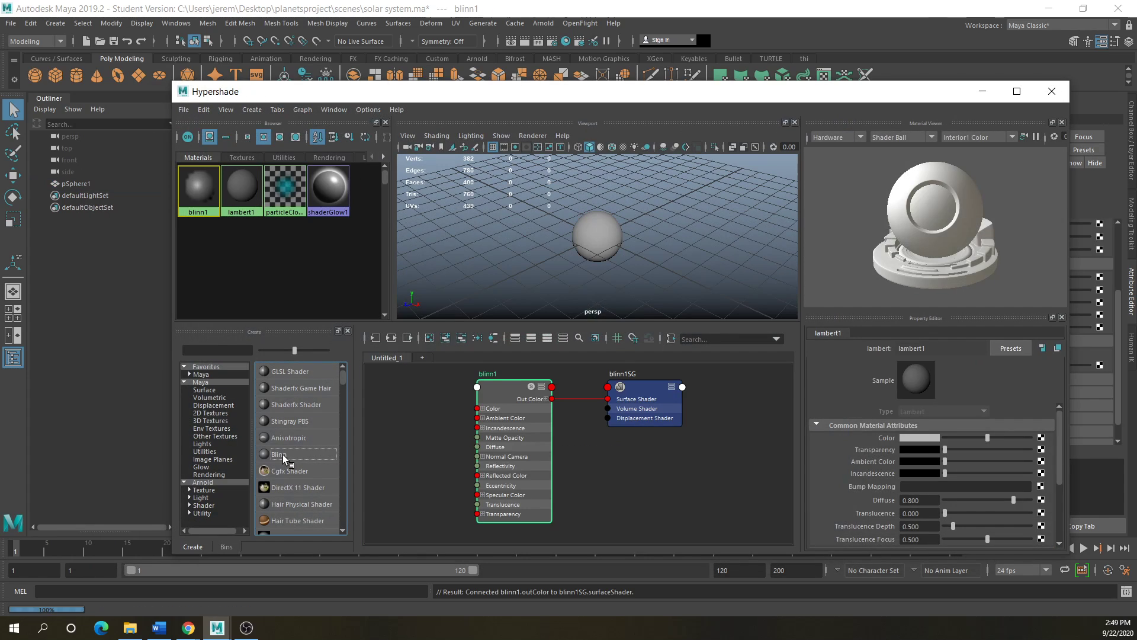
double_click(944, 348)
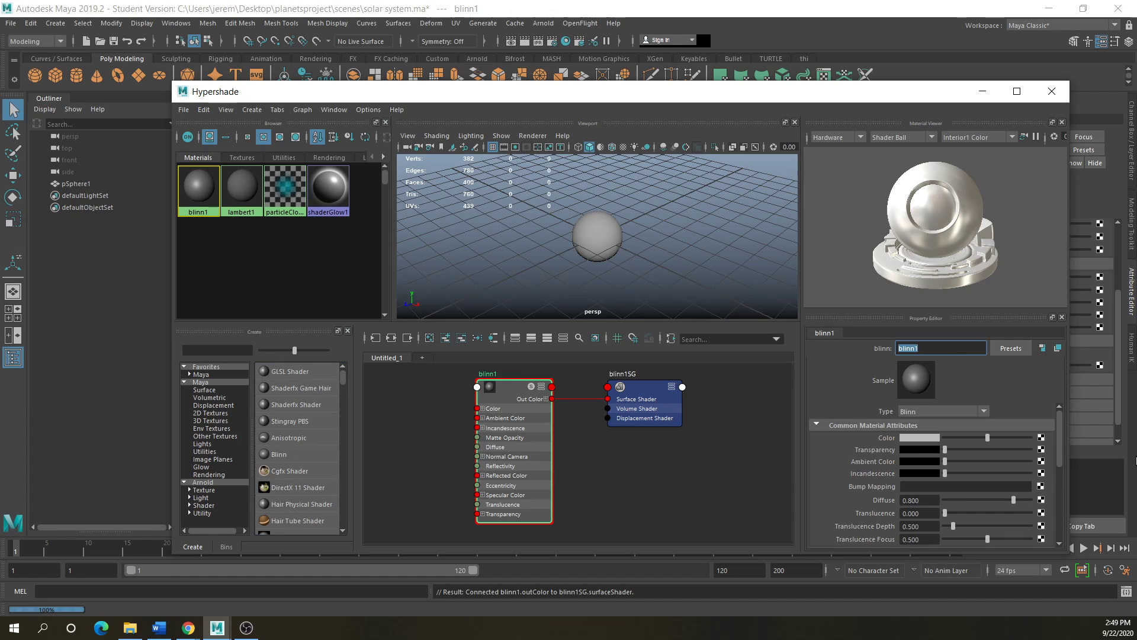
text(sun)
key(Return)
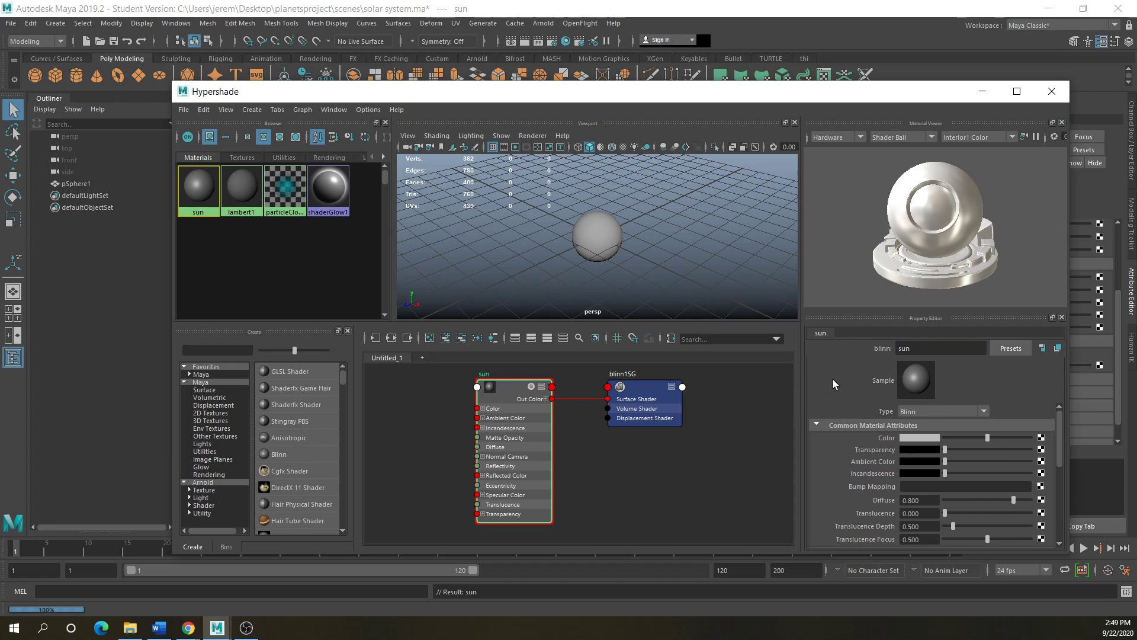
- Set the sun material's color to yellow and its incandescence to red
click(911, 437)
click(880, 407)
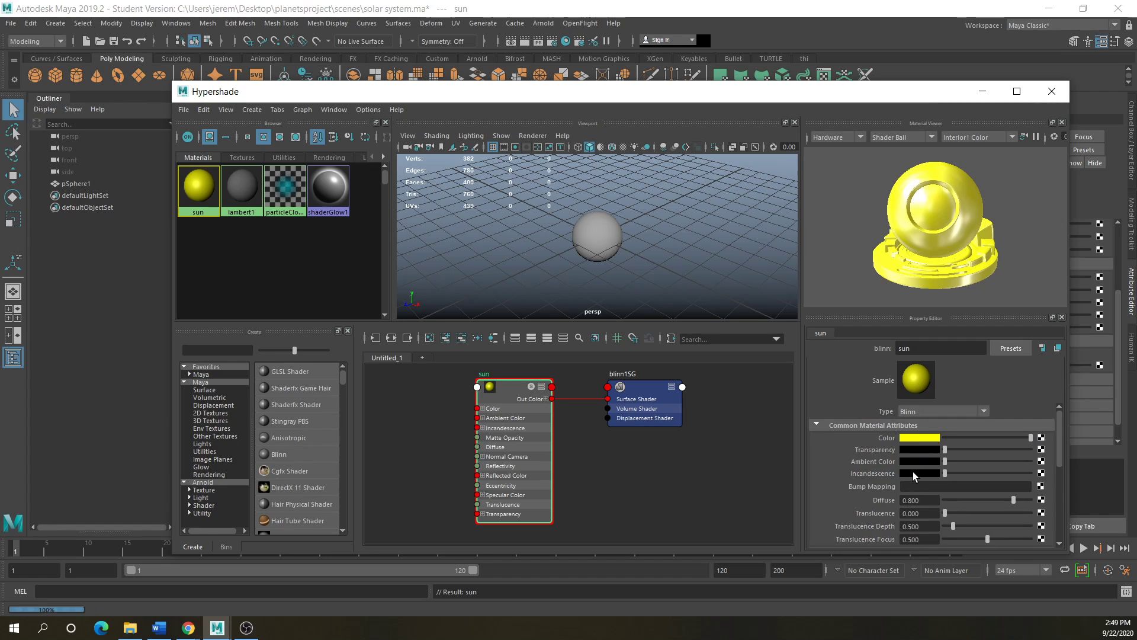
click(913, 474)
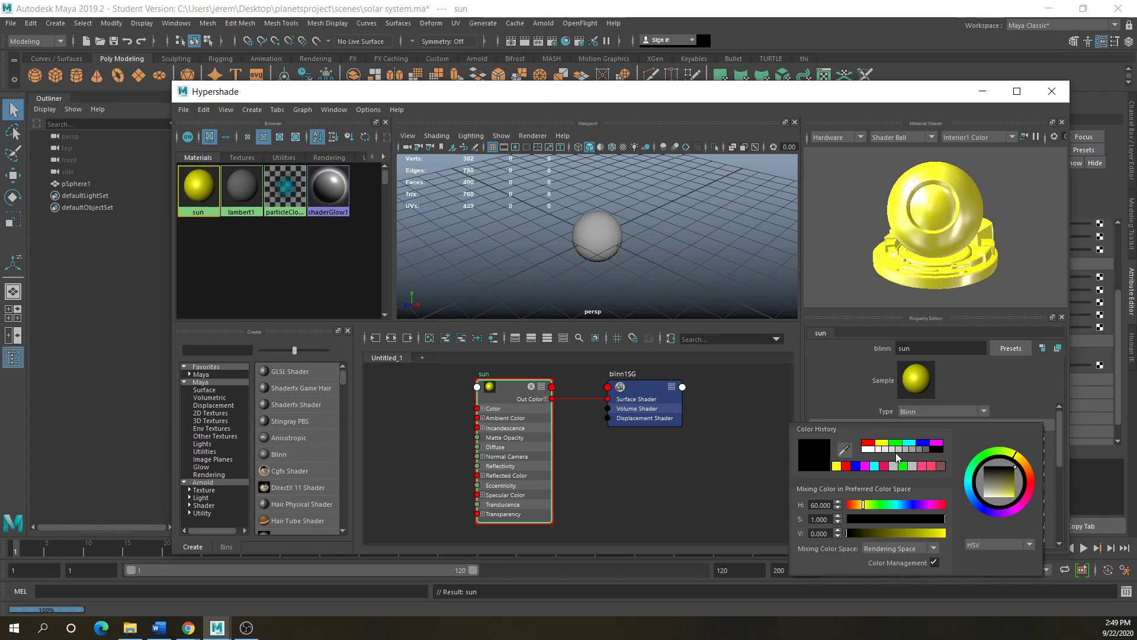
click(868, 441)
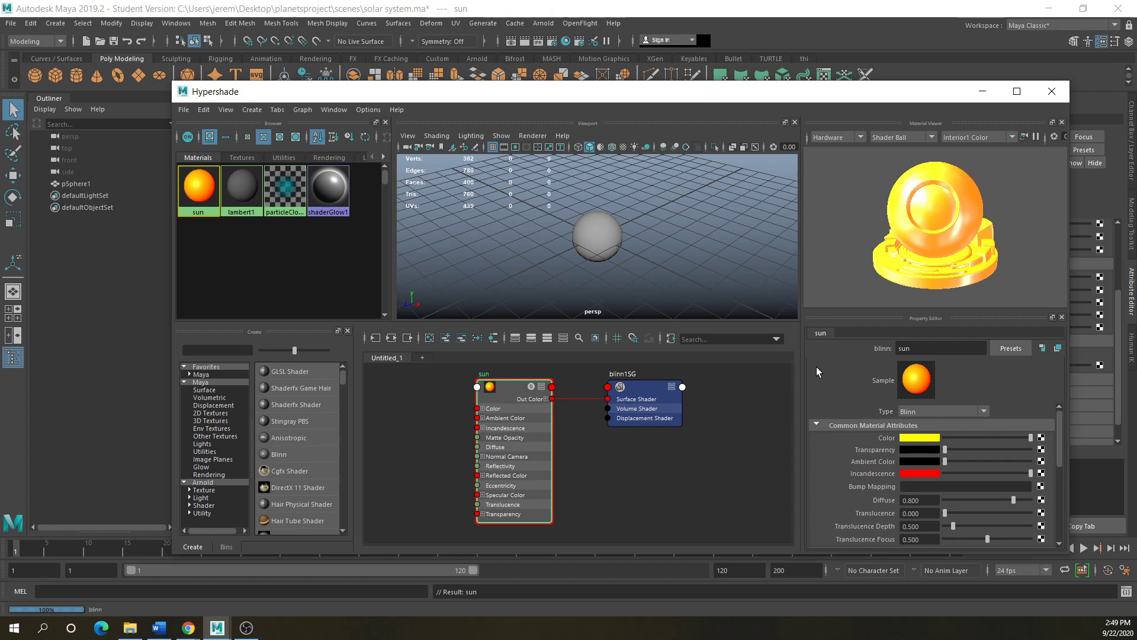
- Try to shift the sun material's incandescence to orange on the color wheel, with a hue of about 15.6
click(923, 472)
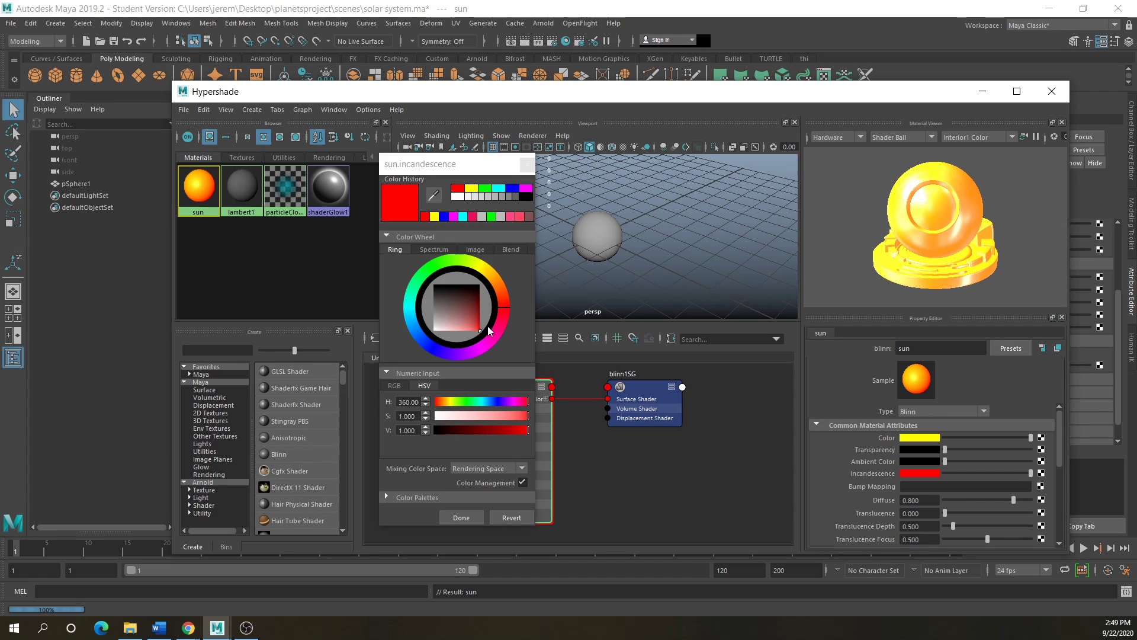
drag(507, 312, 506, 301)
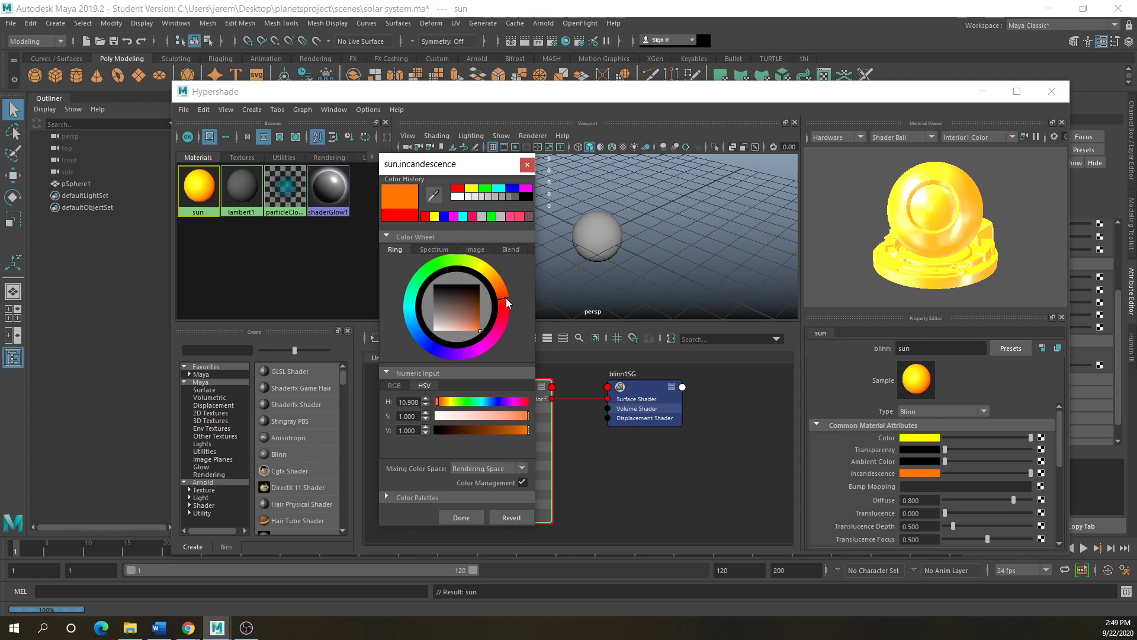
drag(507, 303, 502, 301)
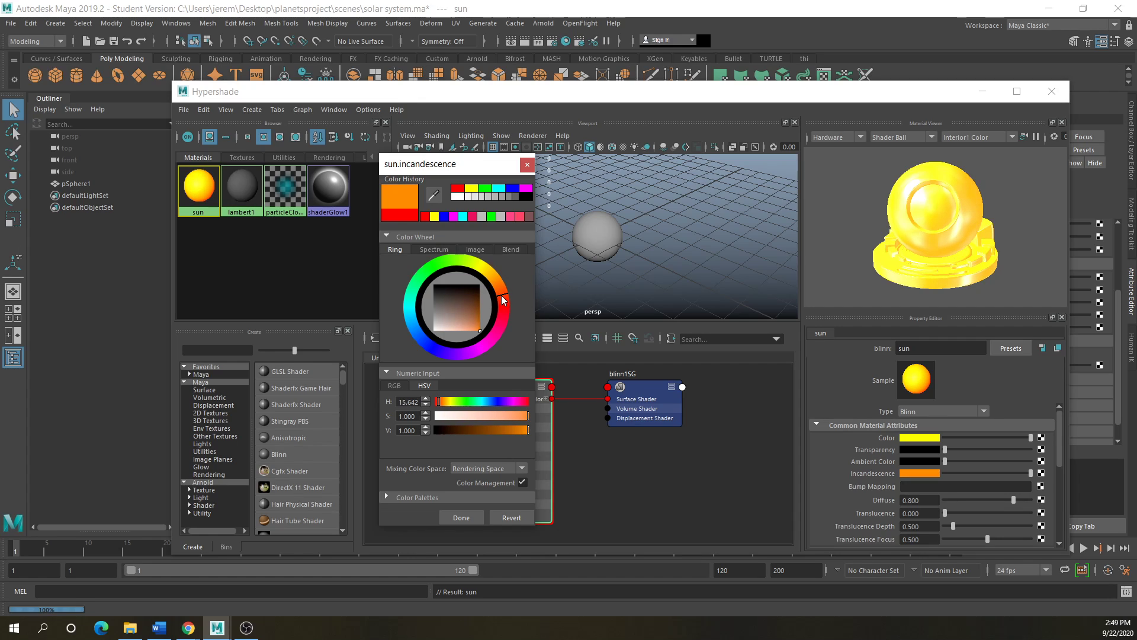
click(528, 164)
- Set the sun material's Specular Roll Off to about 0.077 and assign the material to the sphere
scroll(916, 506, down, 3)
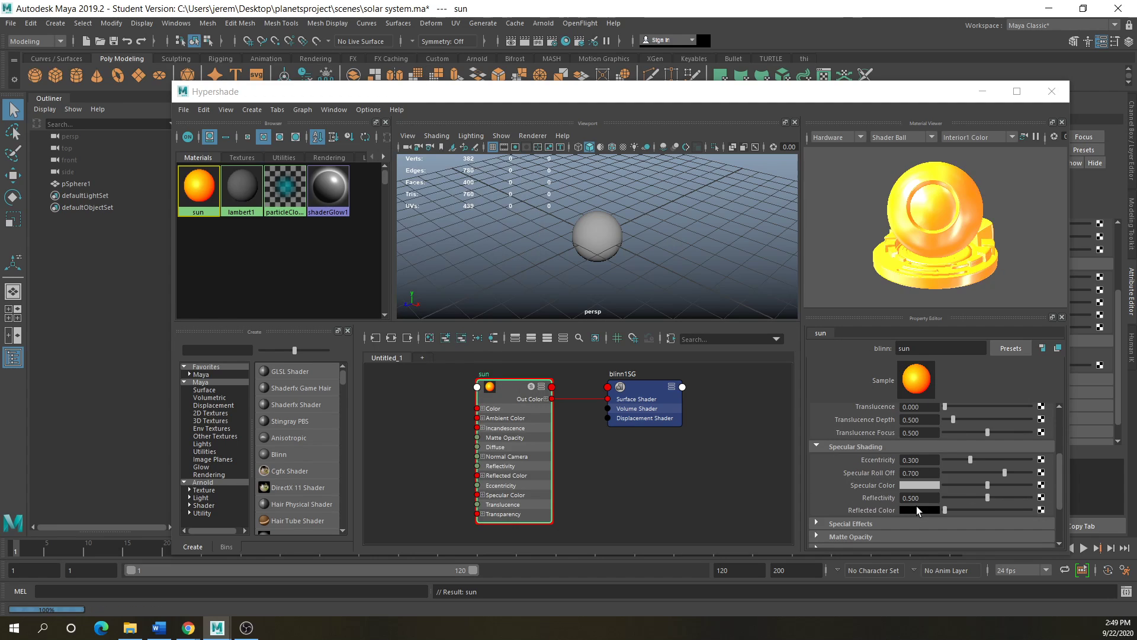
drag(998, 471, 951, 473)
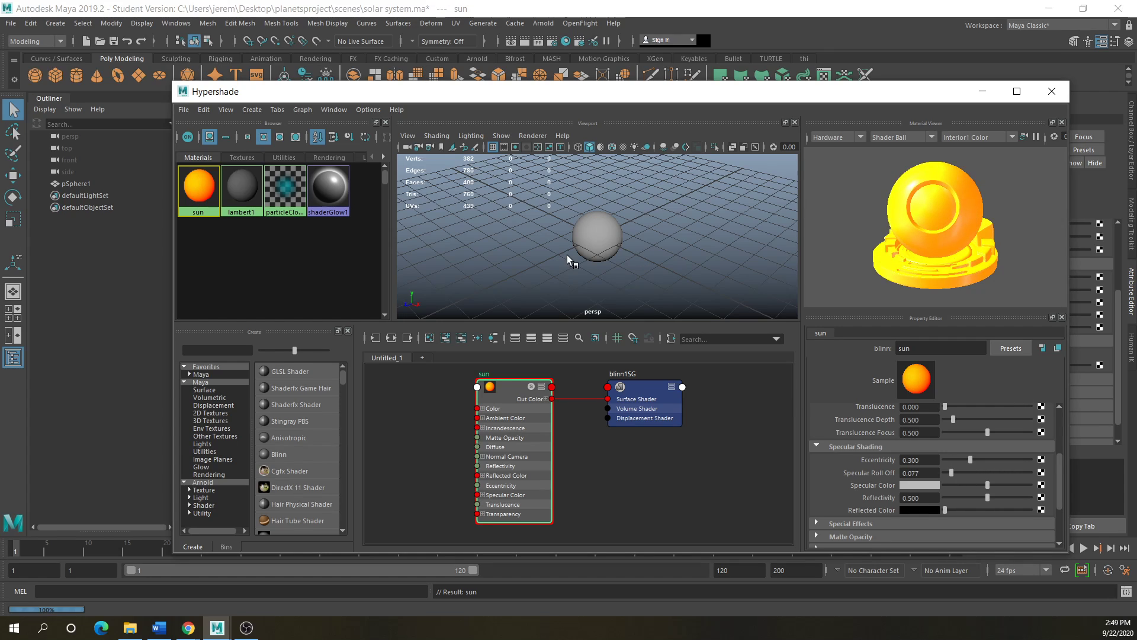
click(587, 241)
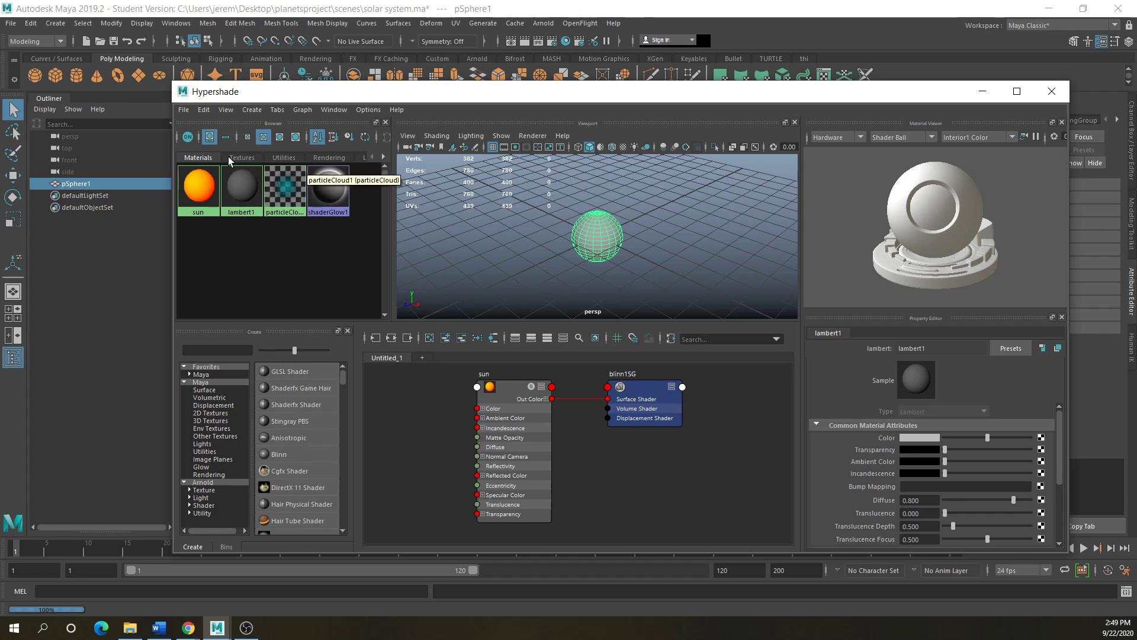
right_drag(210, 185, 210, 148)
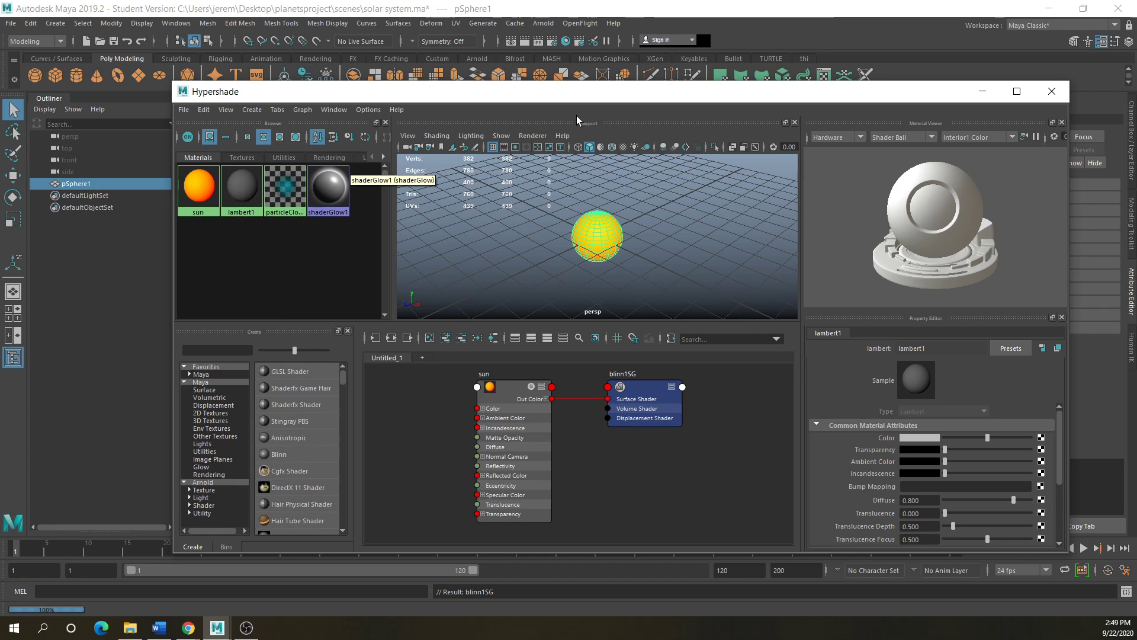
- Uncover the sphere behind the Hypershade and compare its shaded, textured and wireframe displays, ending in textured display
drag(549, 99, 525, 182)
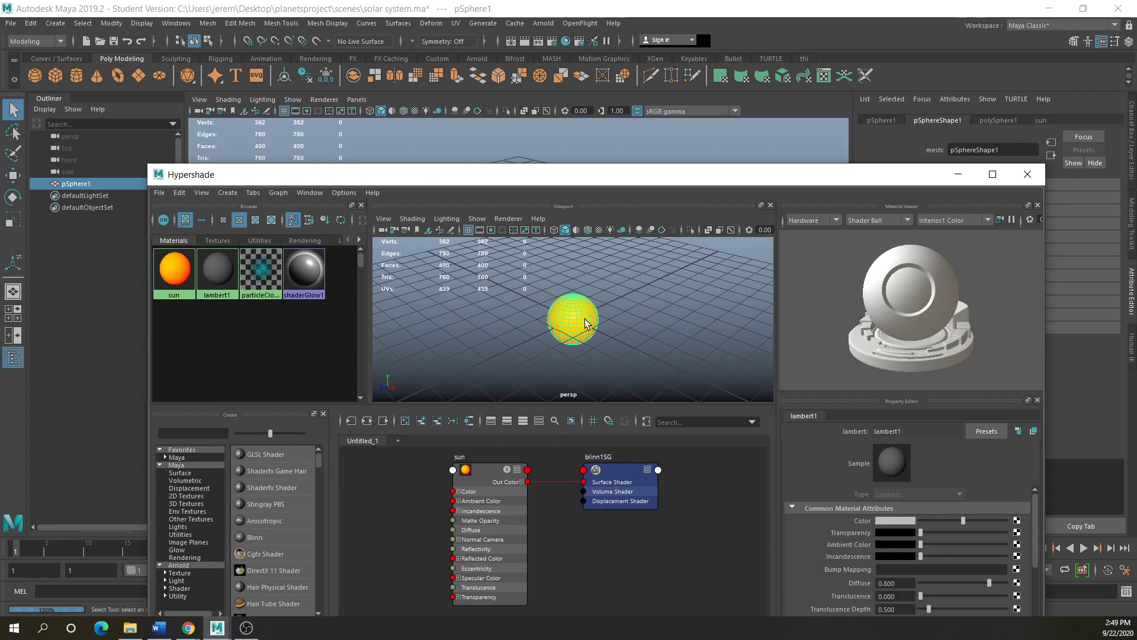
drag(464, 178, 489, 392)
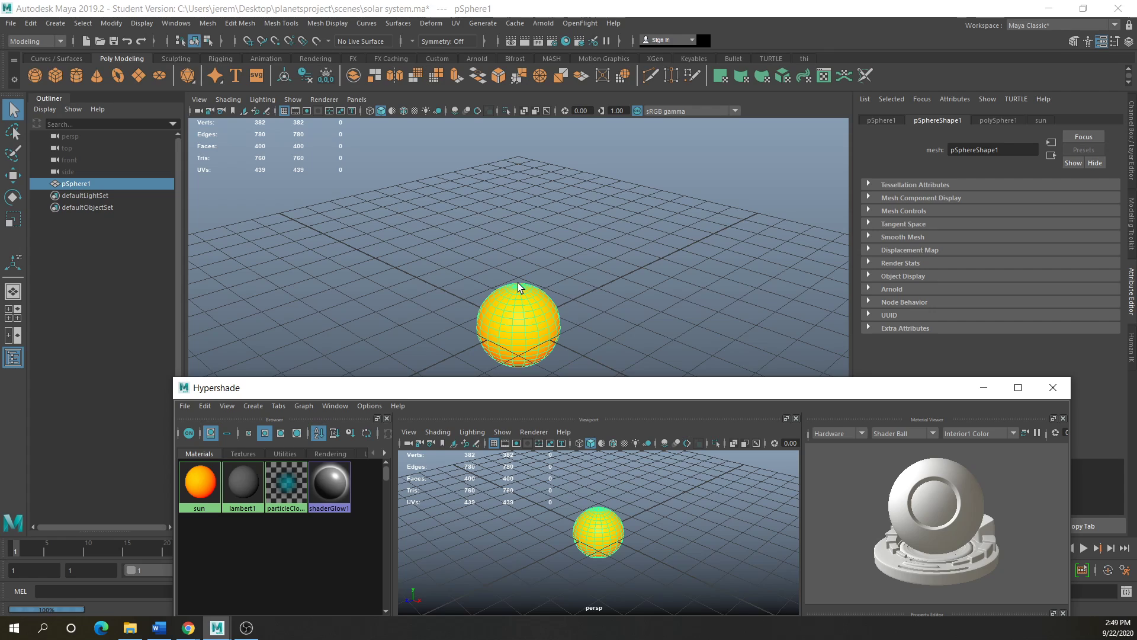
key(5)
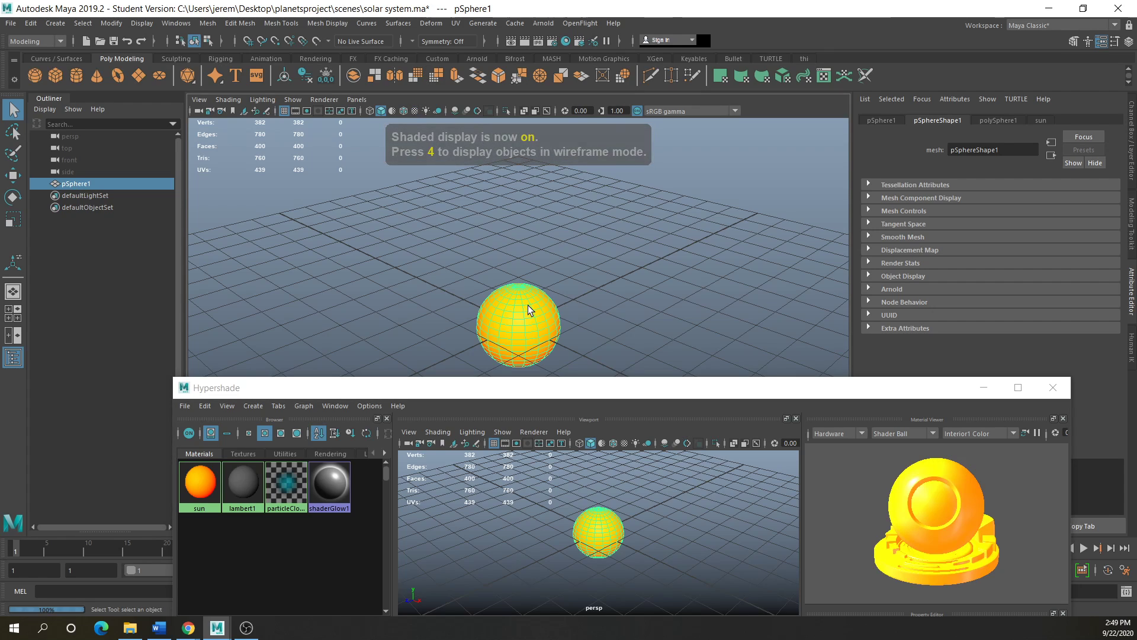
key(6)
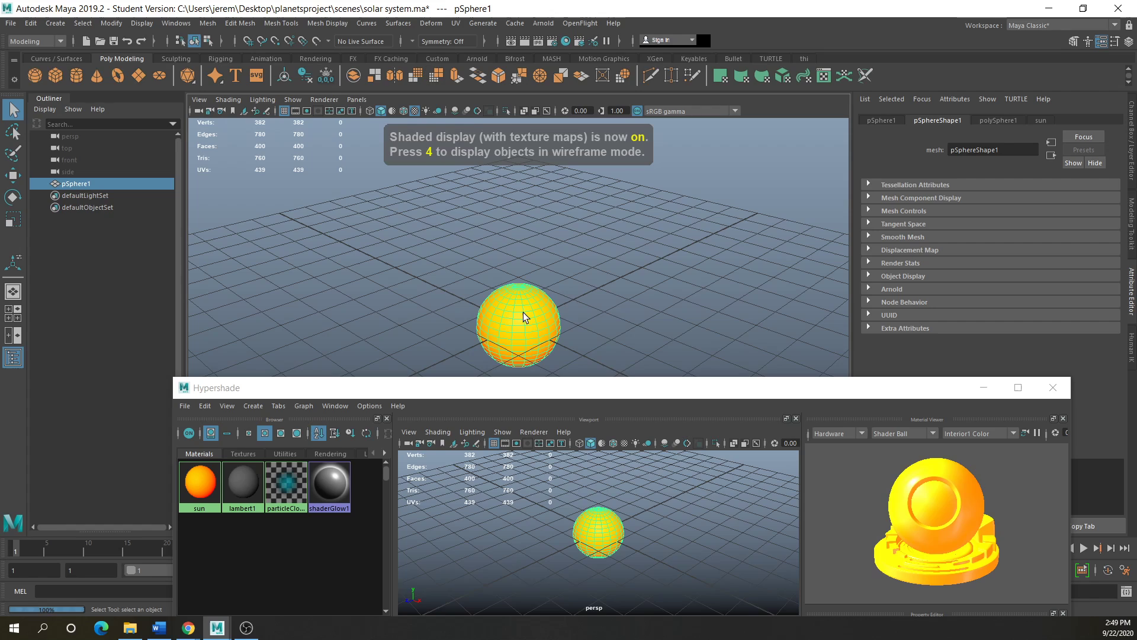
key(4)
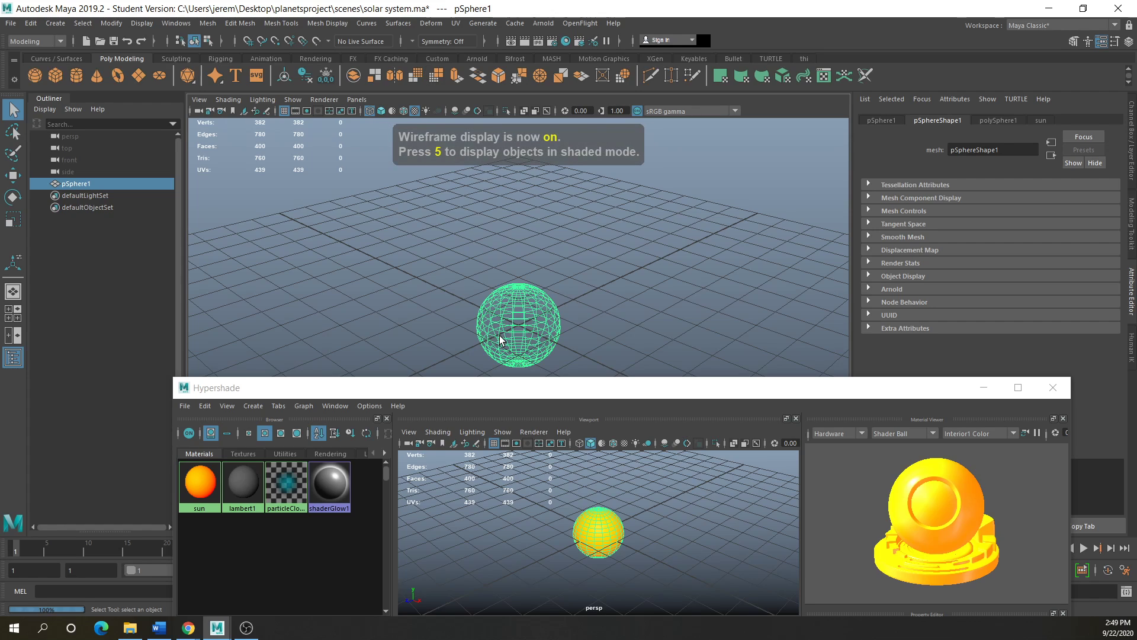
key(6)
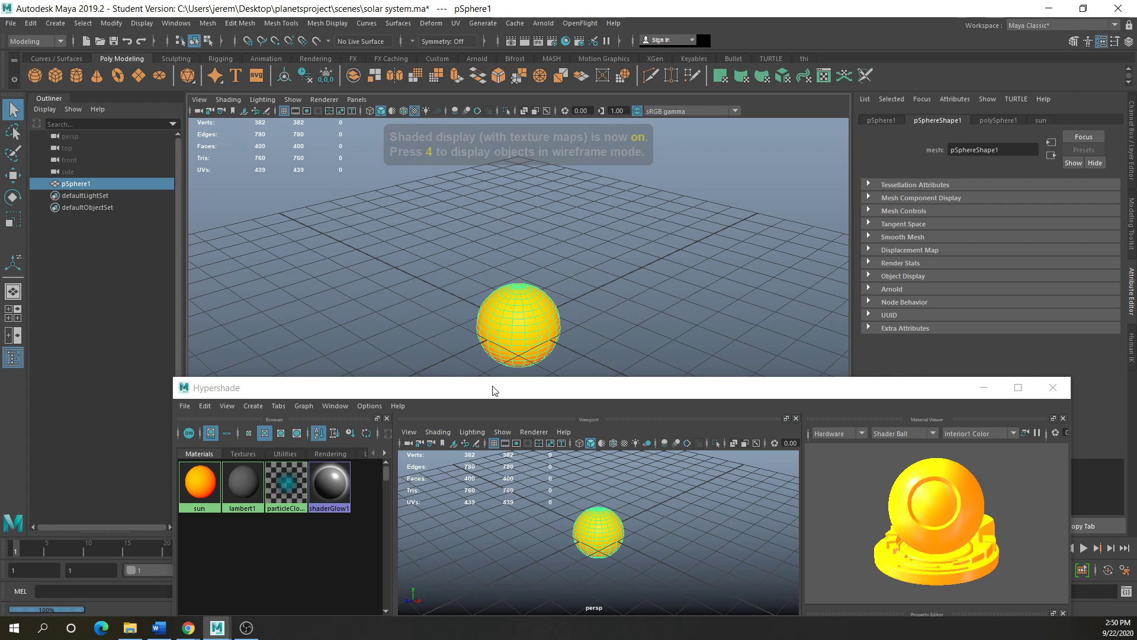
- Render the current frame with Maya Software to check the sun material on the sphere
drag(494, 391, 407, 205)
click(525, 41)
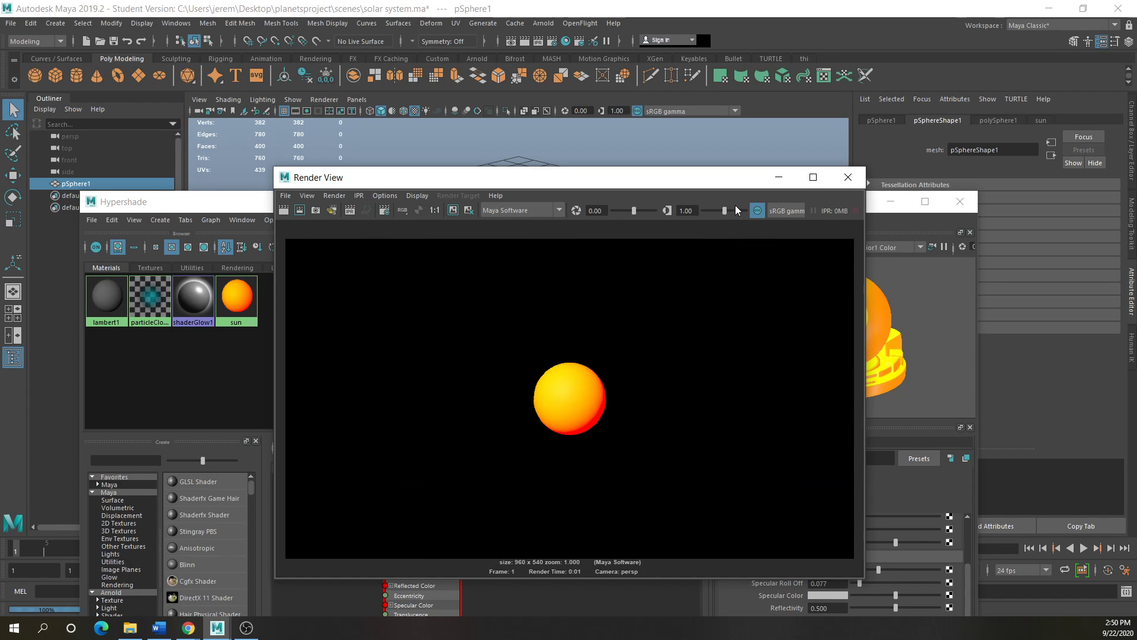
- View the sun render without color management, close it, and narrow the Hypershade window to uncover the Attribute Editor
click(757, 211)
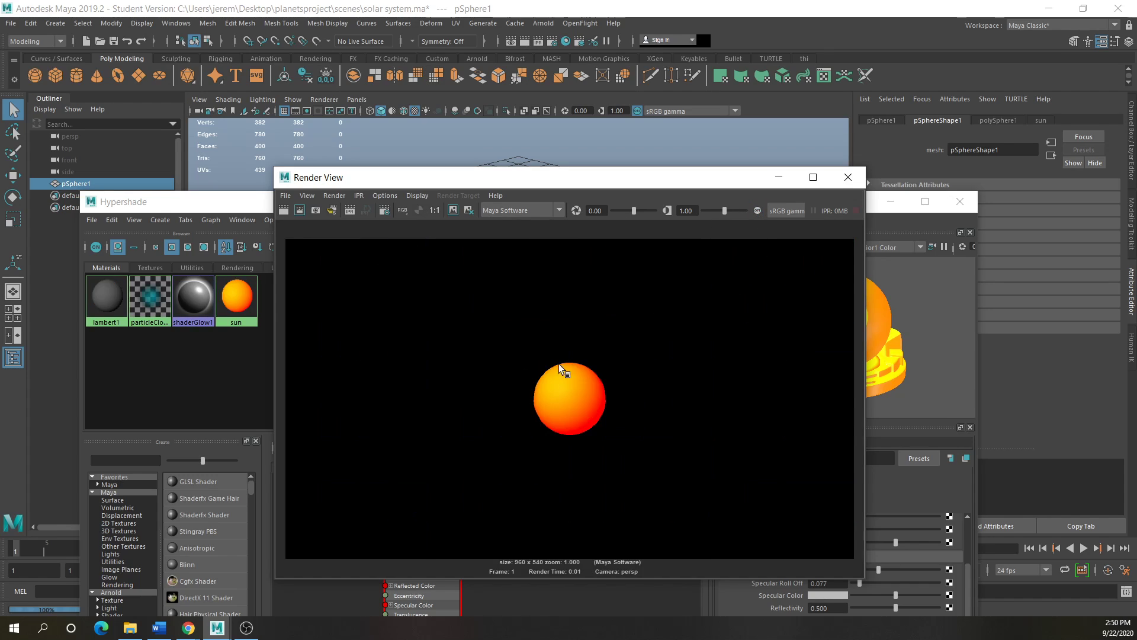
drag(224, 208, 218, 114)
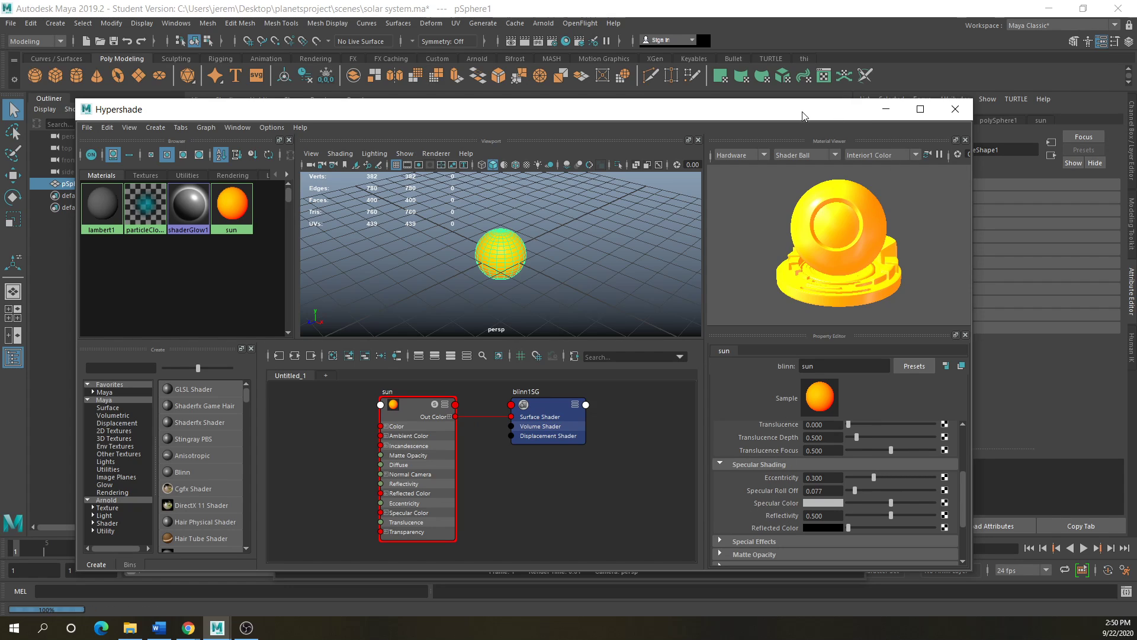
mouse_move(804, 115)
mouse_down()
mouse_move(868, 381)
mouse_move(807, 122)
mouse_up()
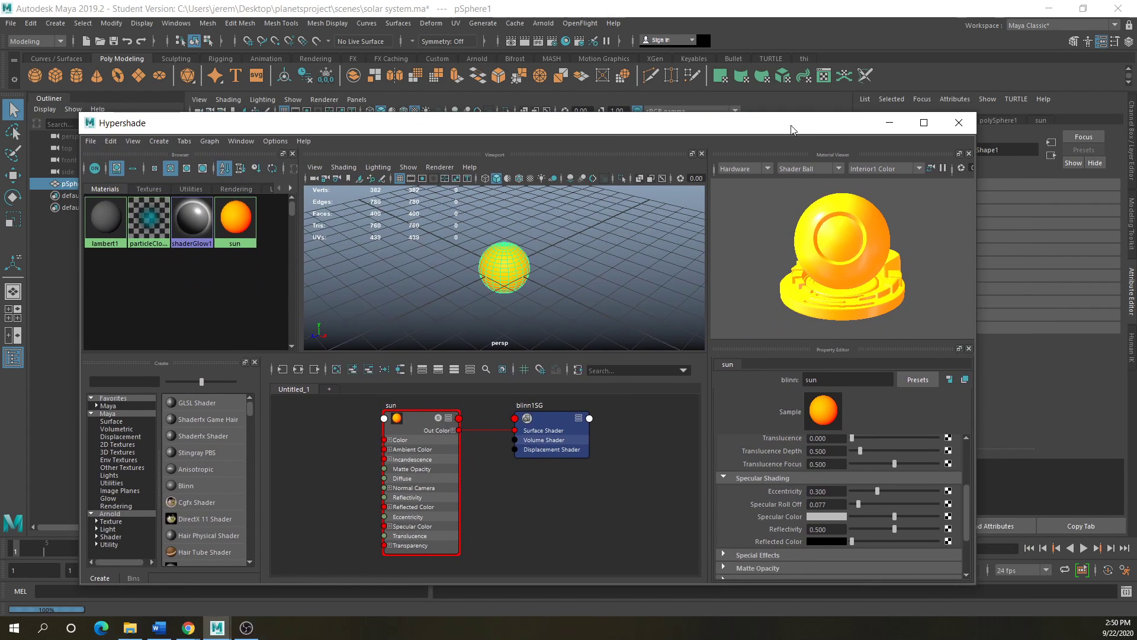
drag(978, 273, 755, 273)
scroll(519, 555, down, 2)
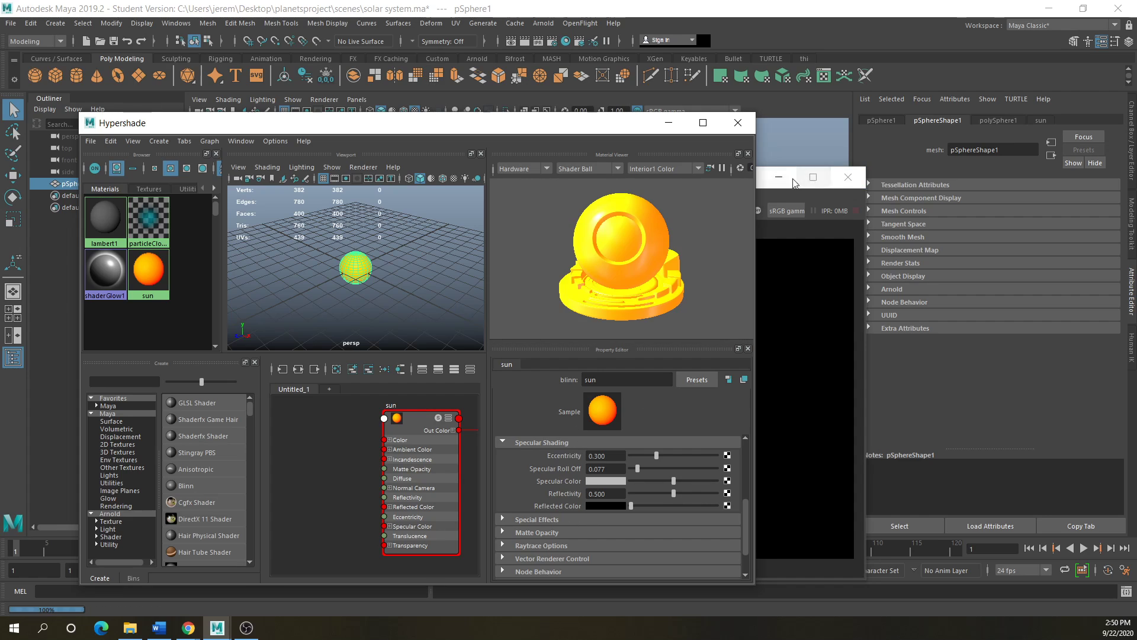
click(846, 177)
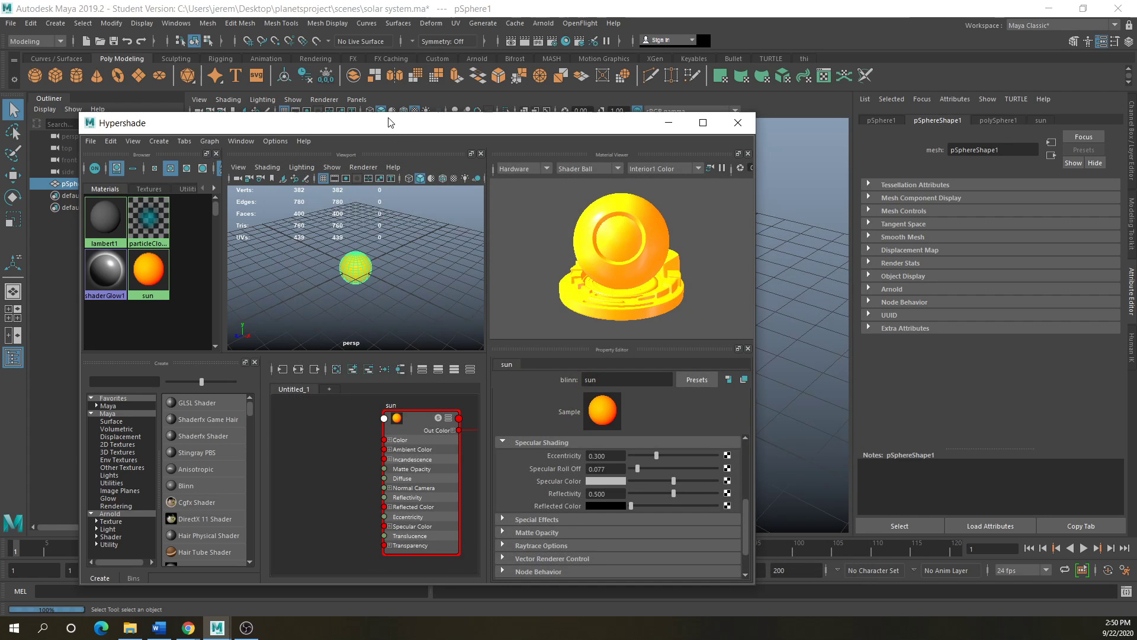
- Set the sun material's Glow Intensity to about 0.416 in the Special Effects attributes and render the frame, viewing it without color management
scroll(365, 274, down, 2)
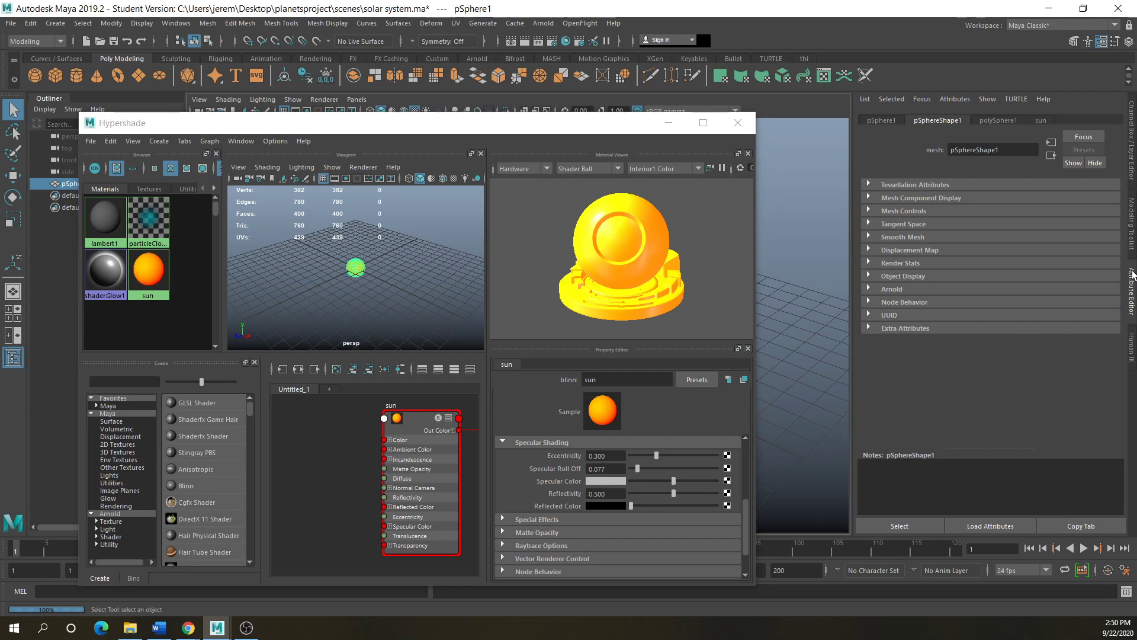
click(1130, 281)
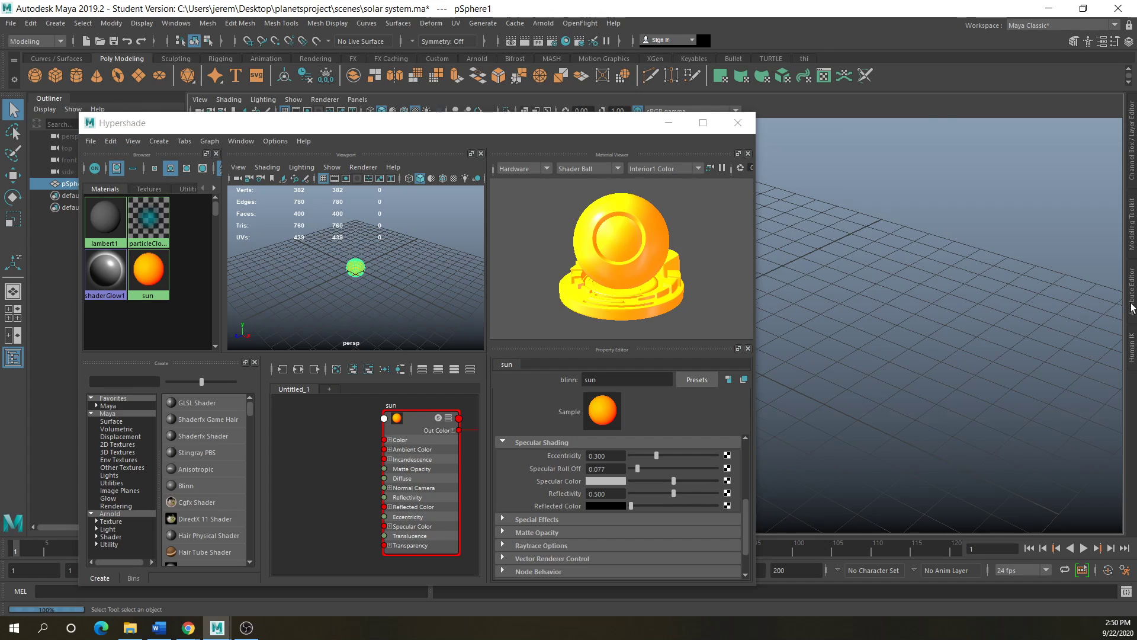
click(1132, 307)
click(1041, 121)
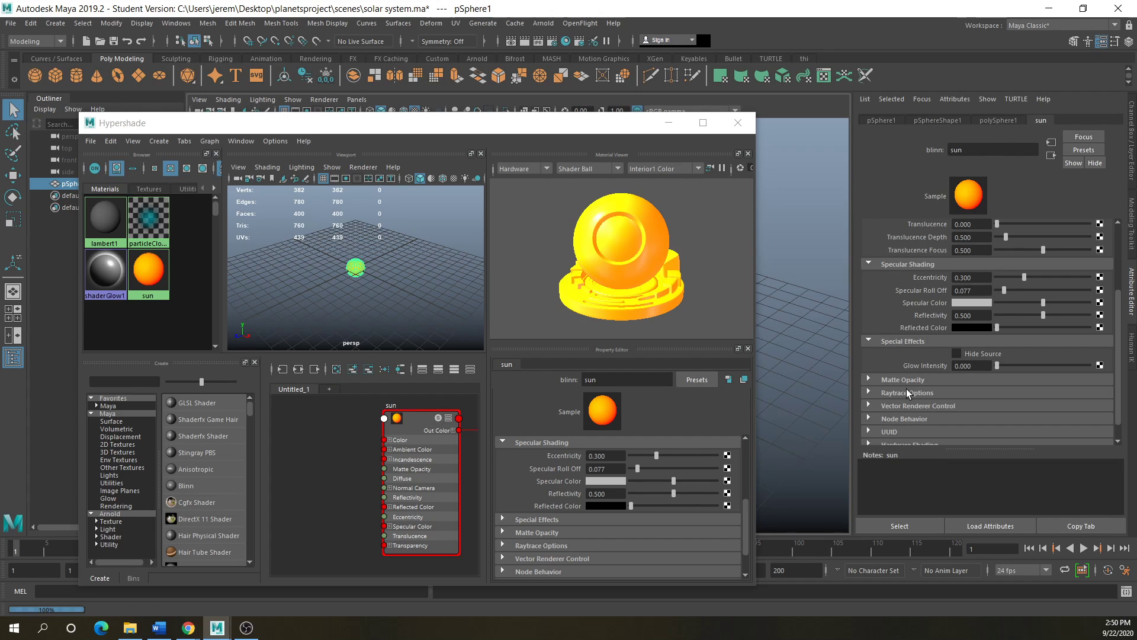
scroll(908, 393, down, 1)
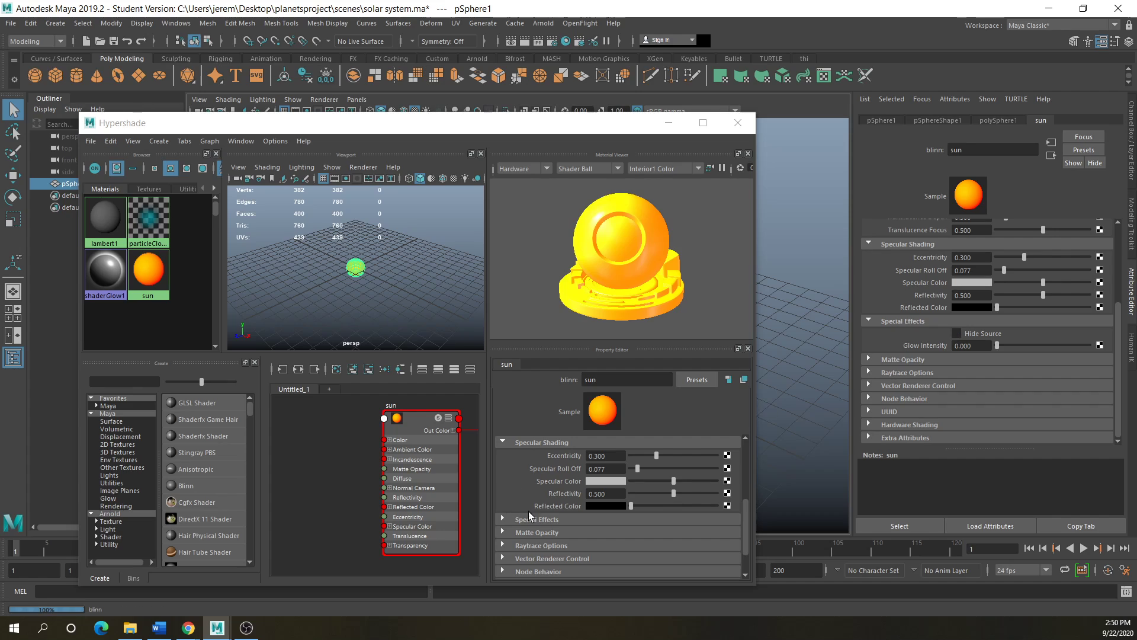
scroll(549, 527, down, 2)
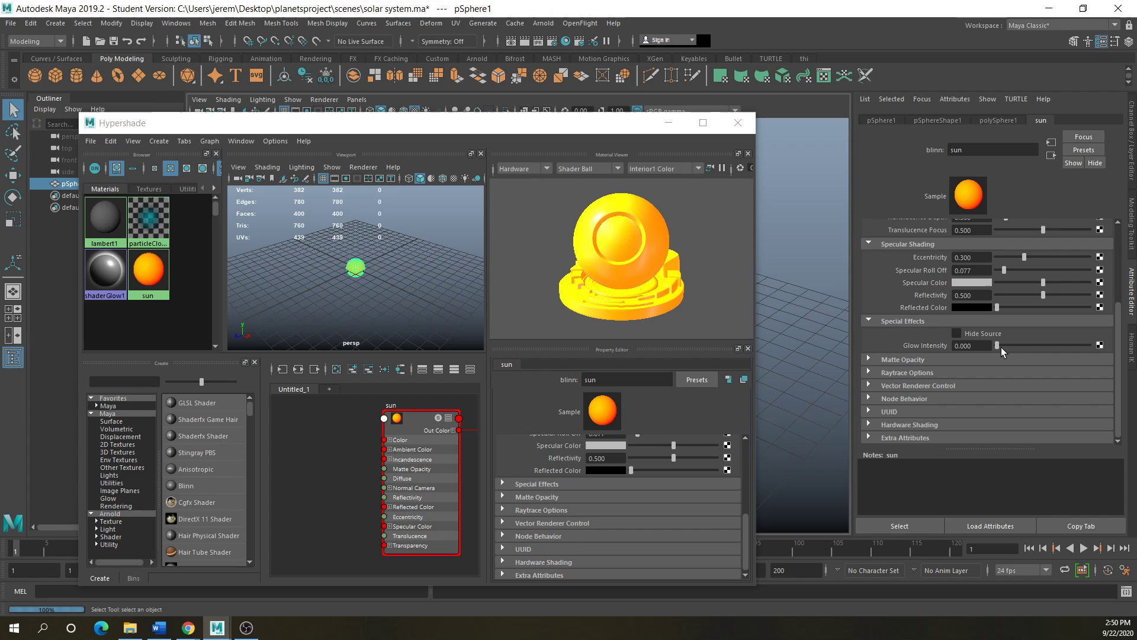
drag(1001, 348, 1036, 348)
click(524, 41)
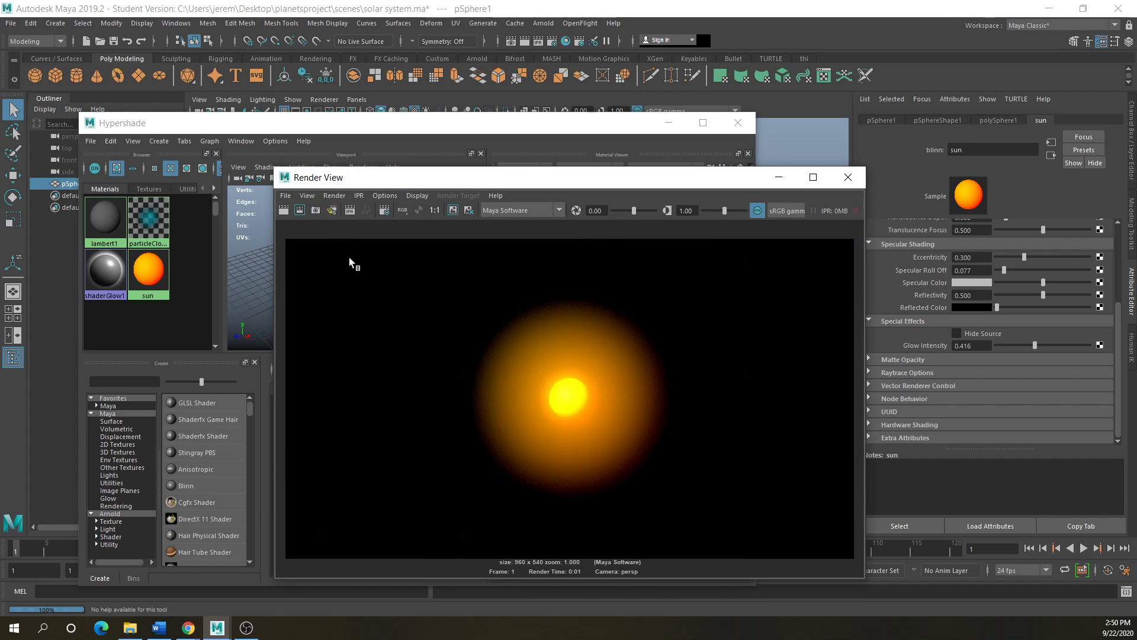
click(758, 210)
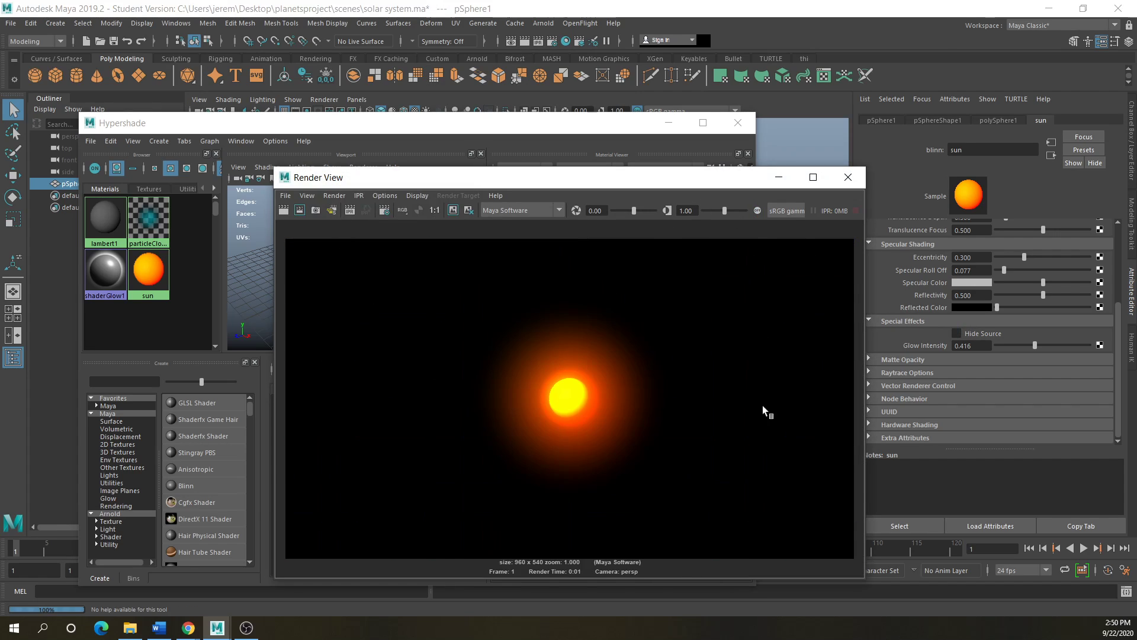
- Lower the sun material's Glow Intensity to about 0.195 and re-render the frame to check the glow
drag(1035, 344, 1014, 349)
drag(554, 178, 388, 170)
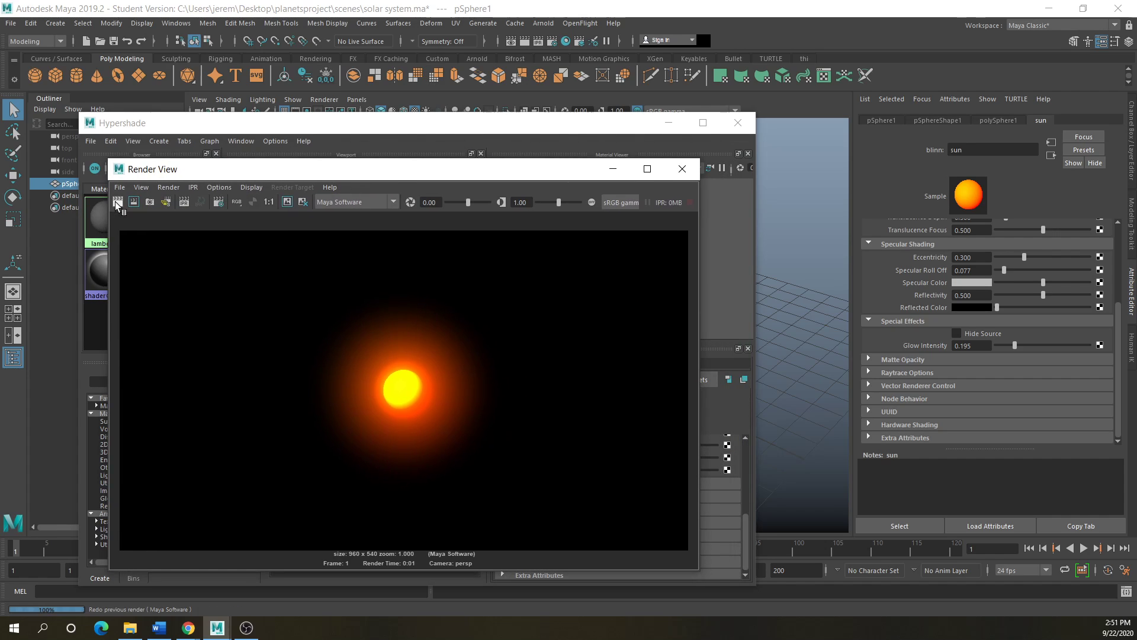
click(118, 202)
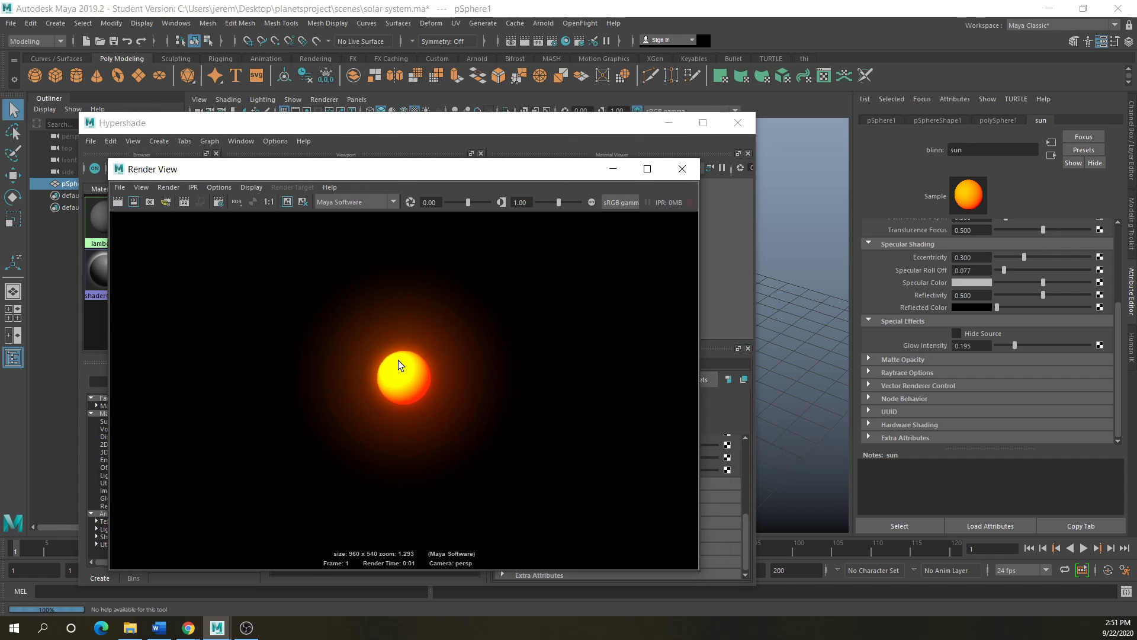
scroll(411, 376, down, 1)
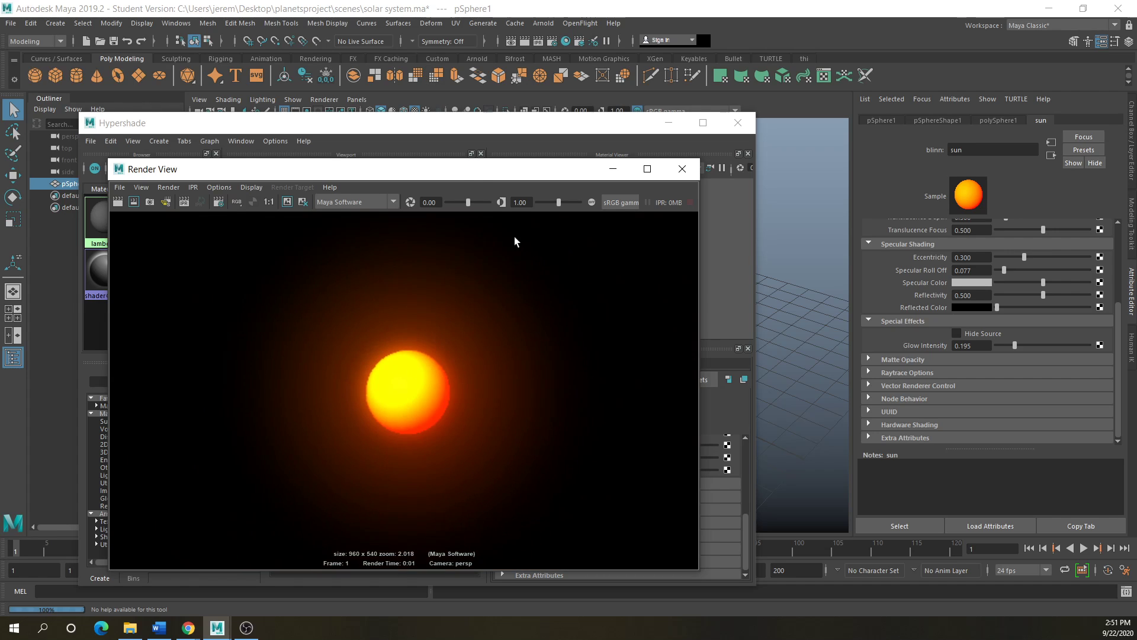
drag(472, 178, 126, 118)
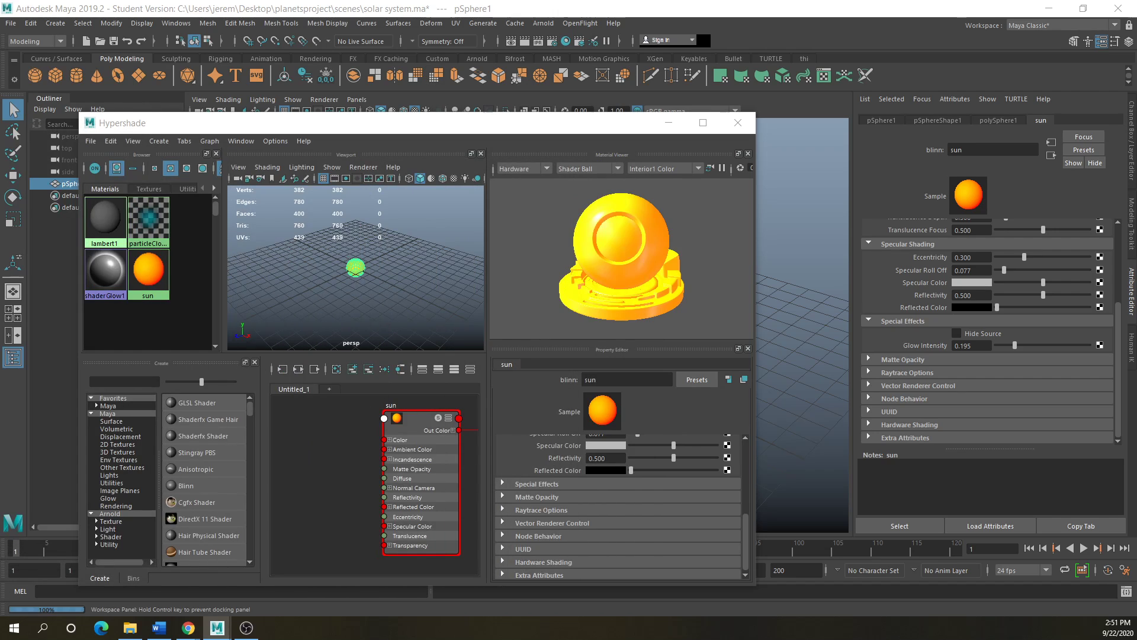
- Maximize the Hypershade and frame the sun material's node in the work area
drag(569, 122, 684, 85)
click(818, 86)
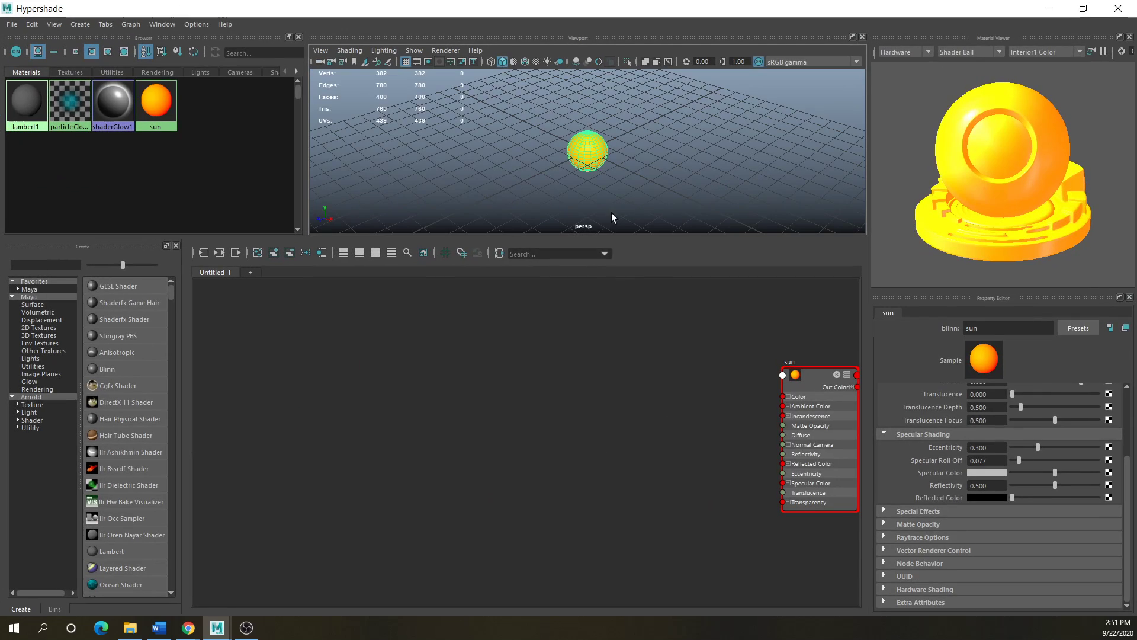
scroll(694, 402, down, 3)
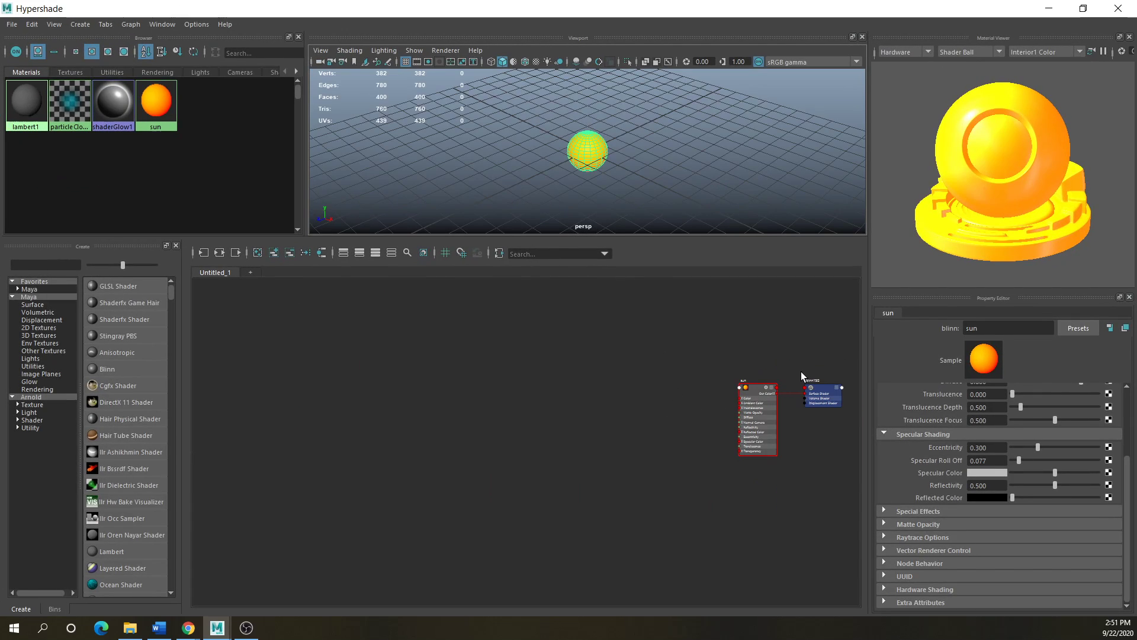
click(759, 388)
key(f)
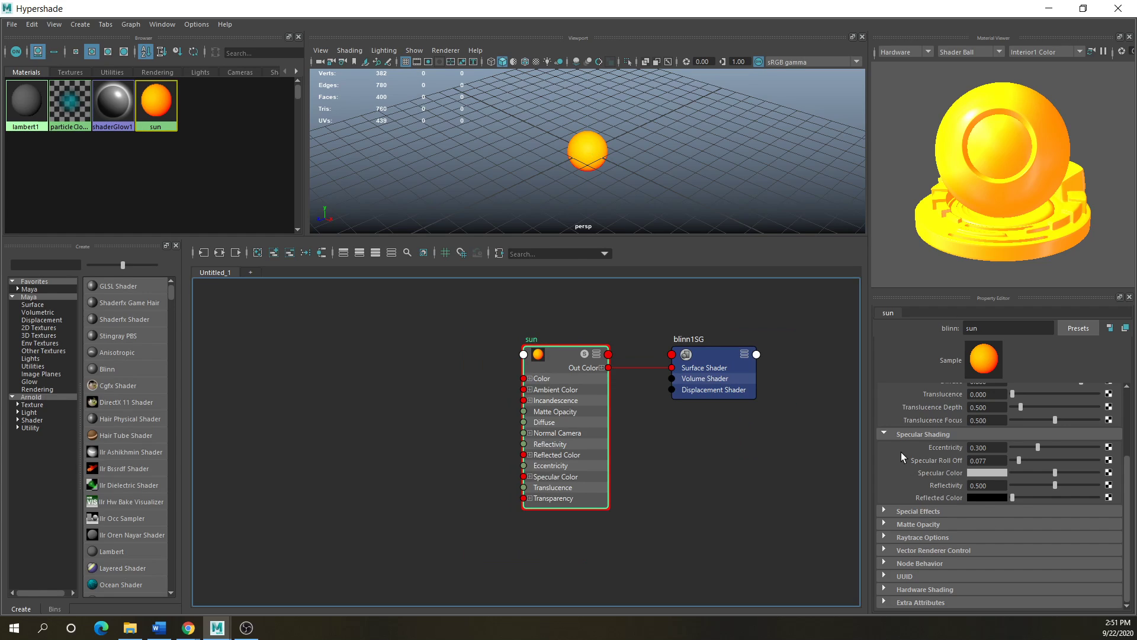
- Map a Noise texture to the sun material's Bump Mapping attribute
scroll(901, 453, up, 2)
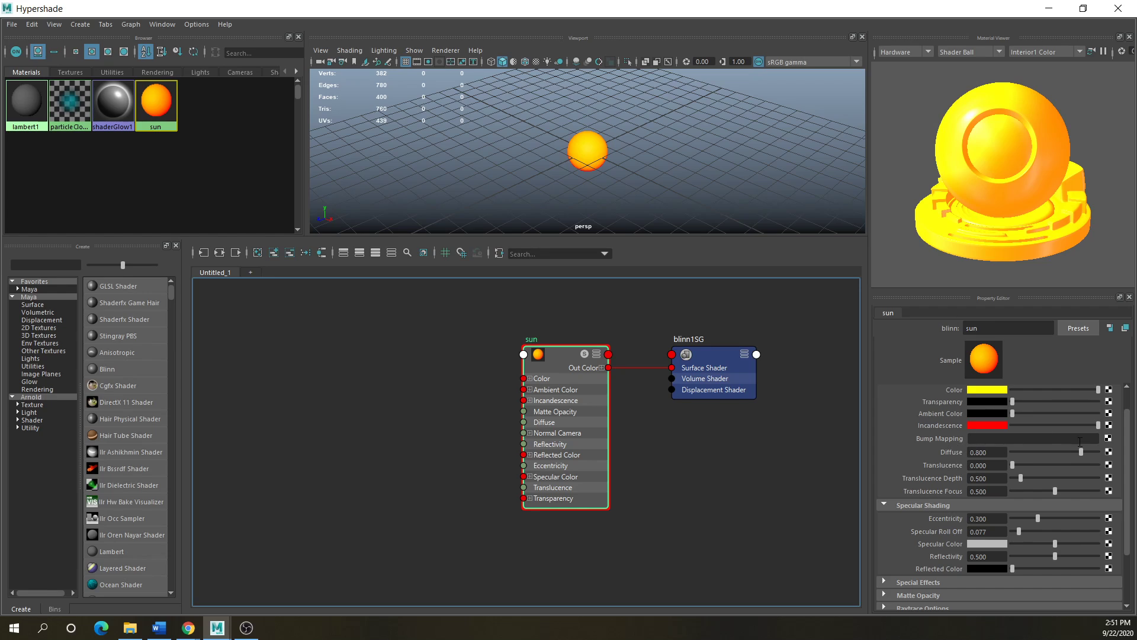
middle_drag(1109, 438, 413, 274)
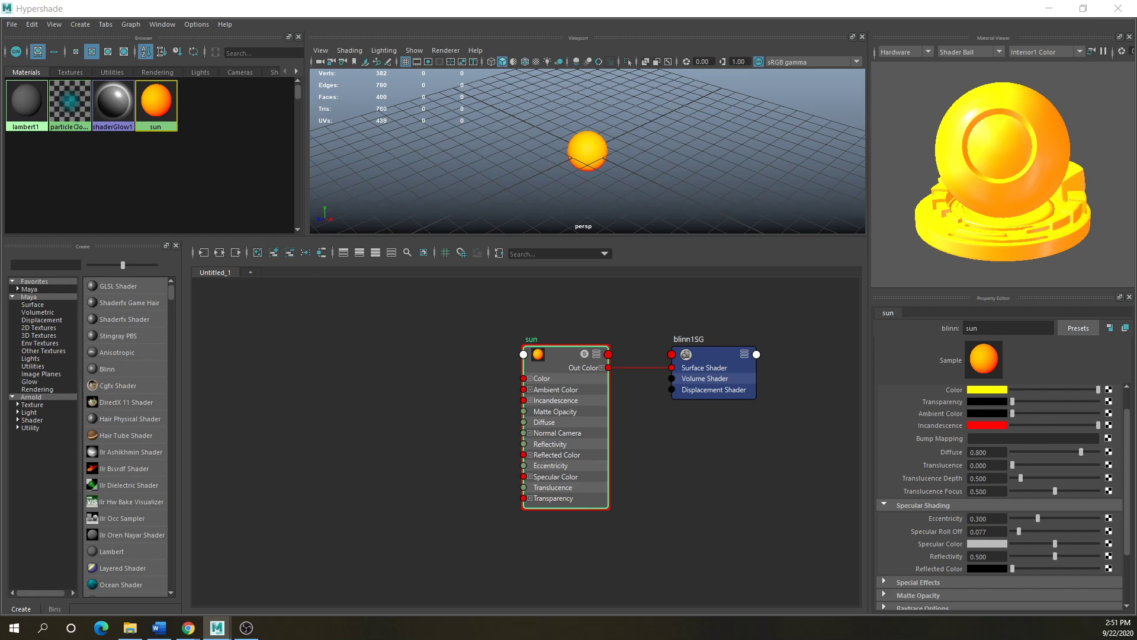
drag(305, 167, 278, 144)
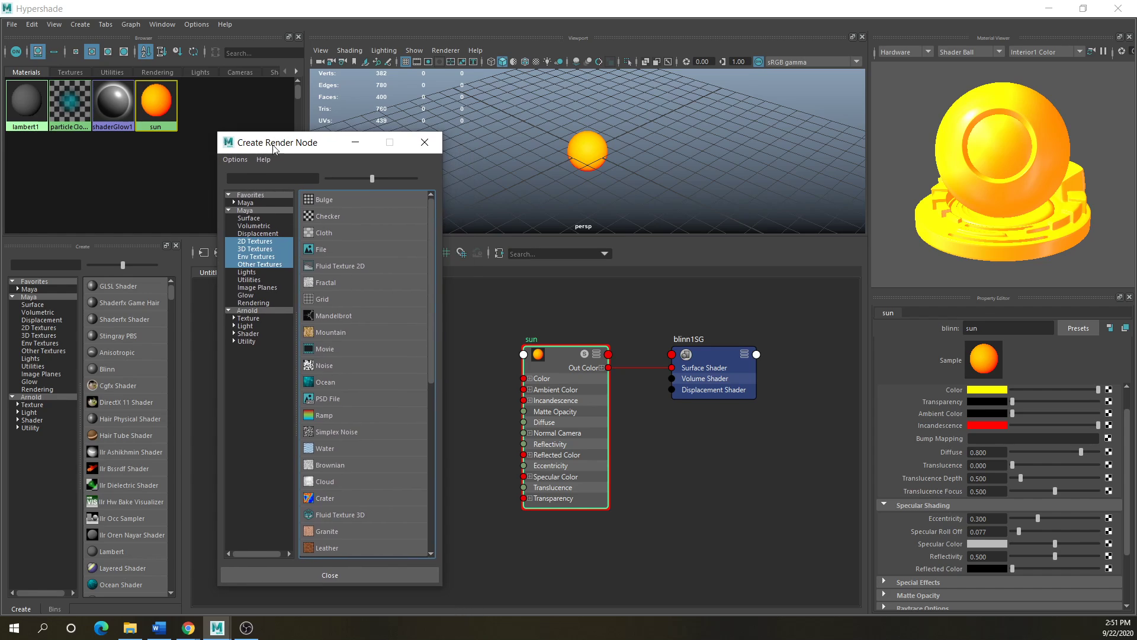
click(329, 364)
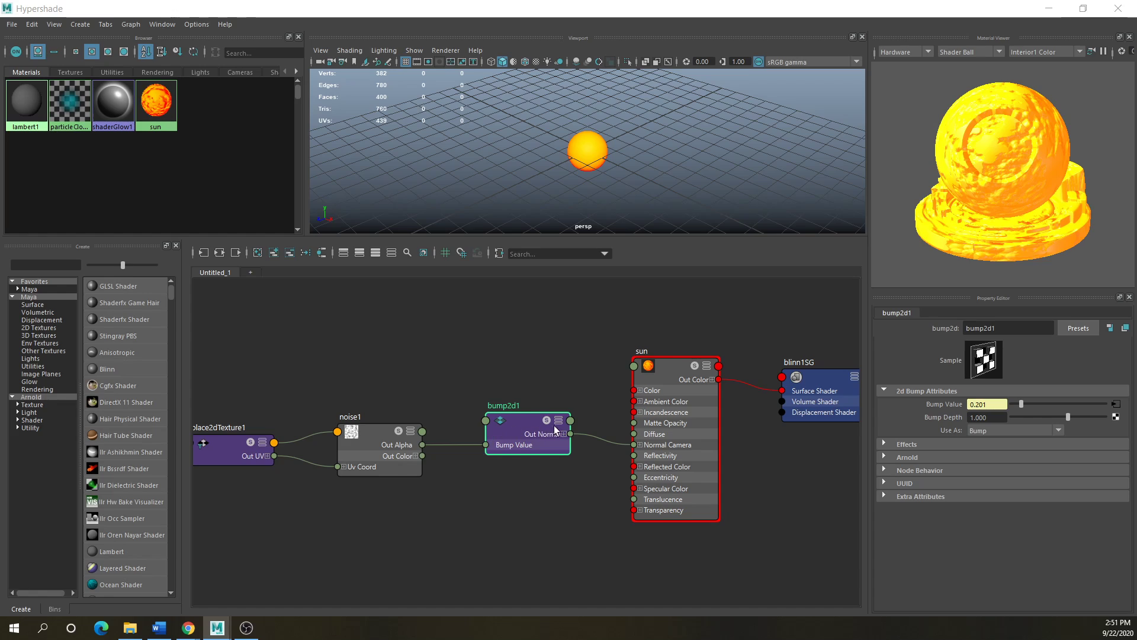
- Set the bump node's Bump Depth to about 0.355
click(670, 366)
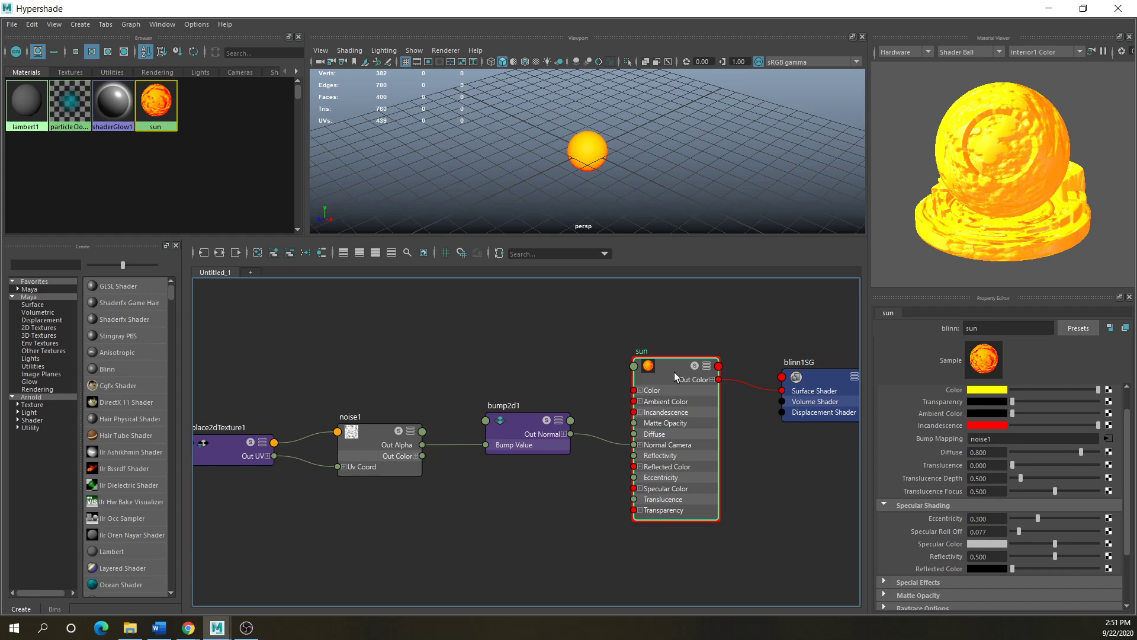
click(514, 424)
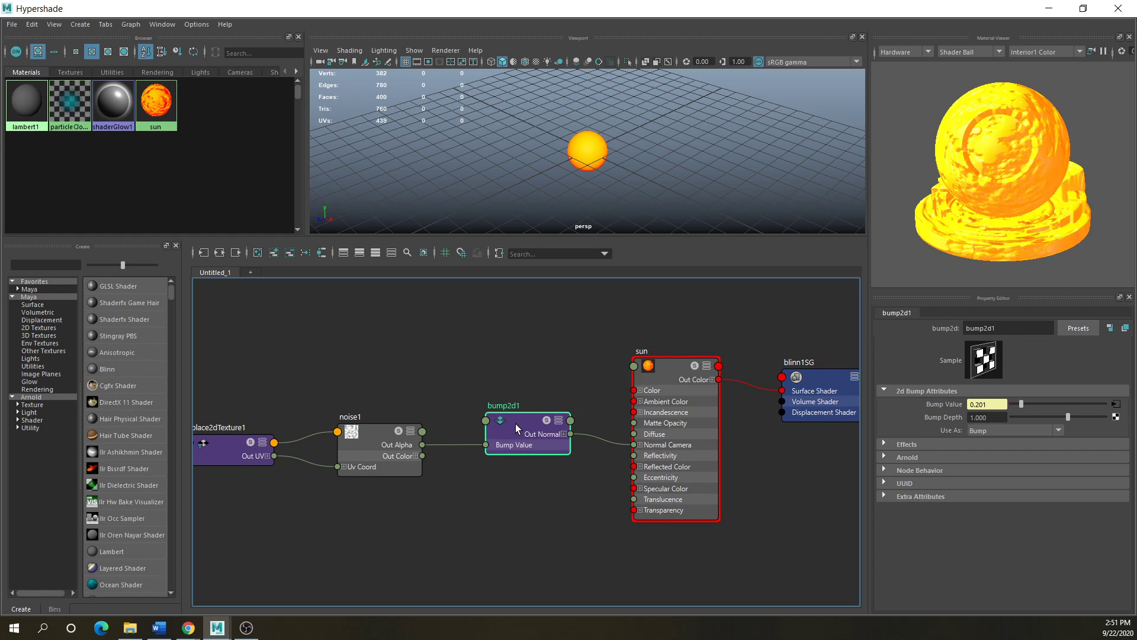
mouse_move(1071, 418)
mouse_down()
mouse_move(1083, 415)
mouse_move(1065, 415)
mouse_move(1061, 427)
mouse_up()
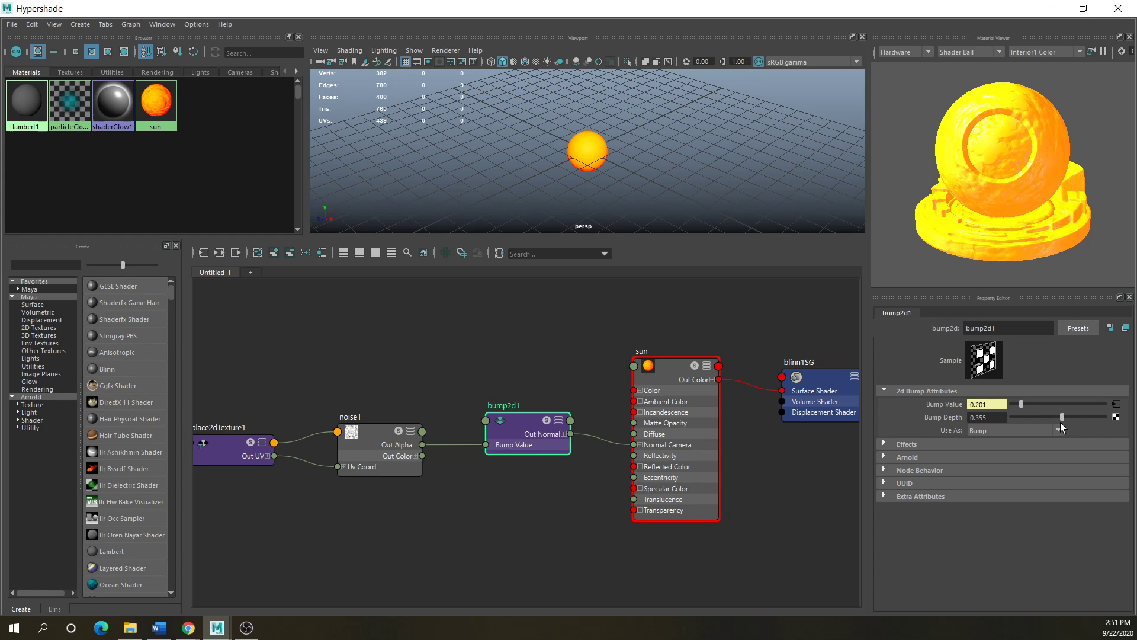
- Raise the noise texture's Threshold and set the bump node's Bump Depth to about 0.871
click(369, 437)
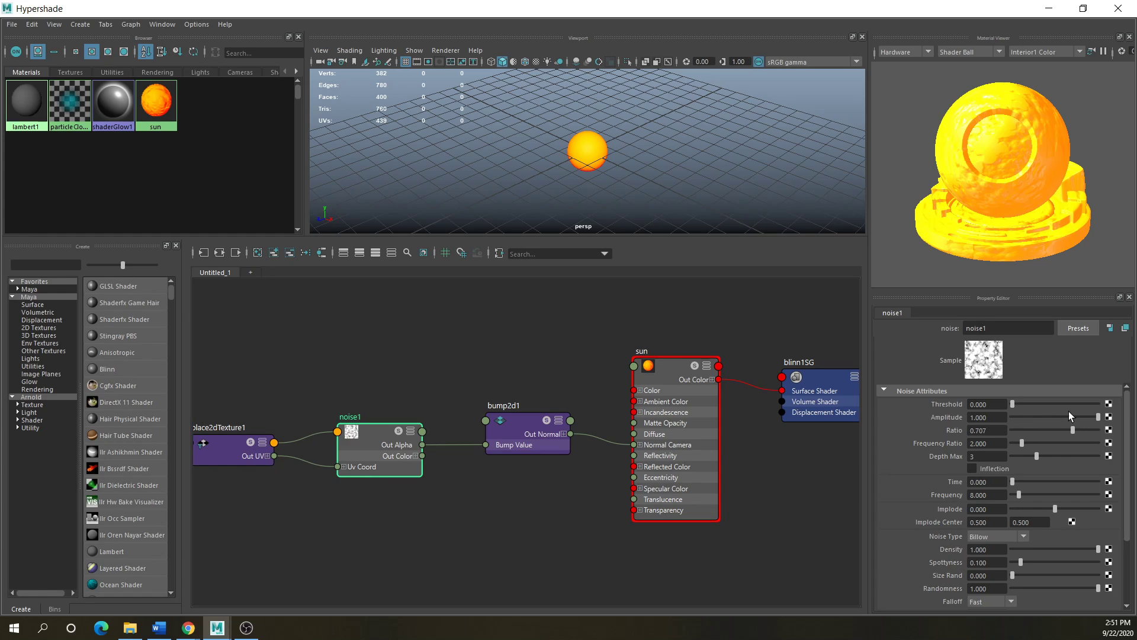
drag(1011, 402, 1037, 432)
click(231, 445)
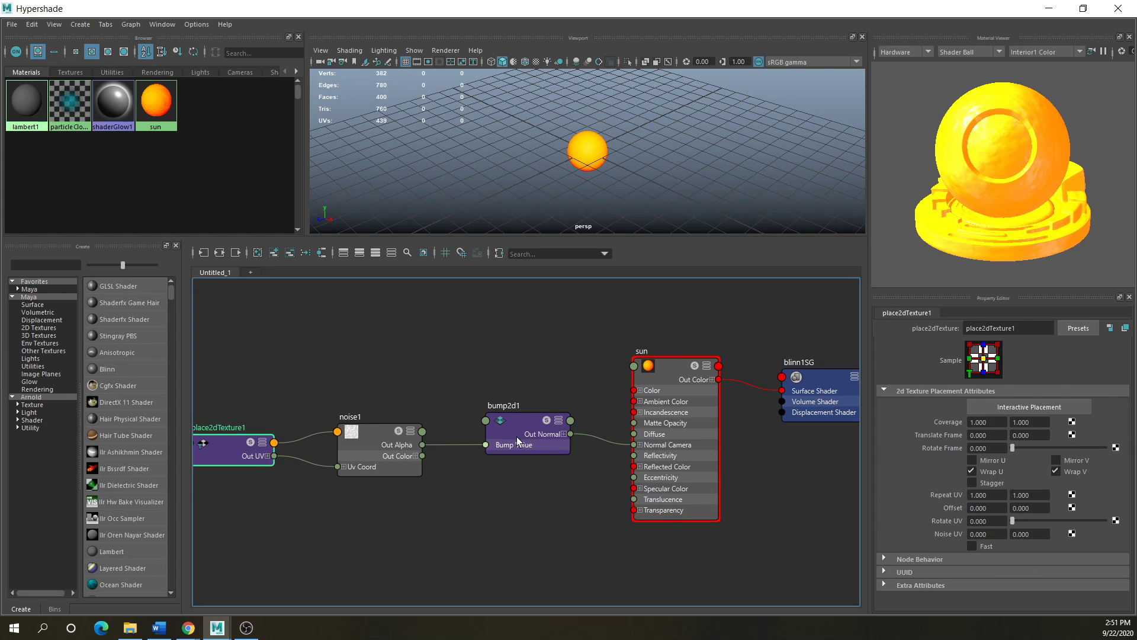
click(516, 419)
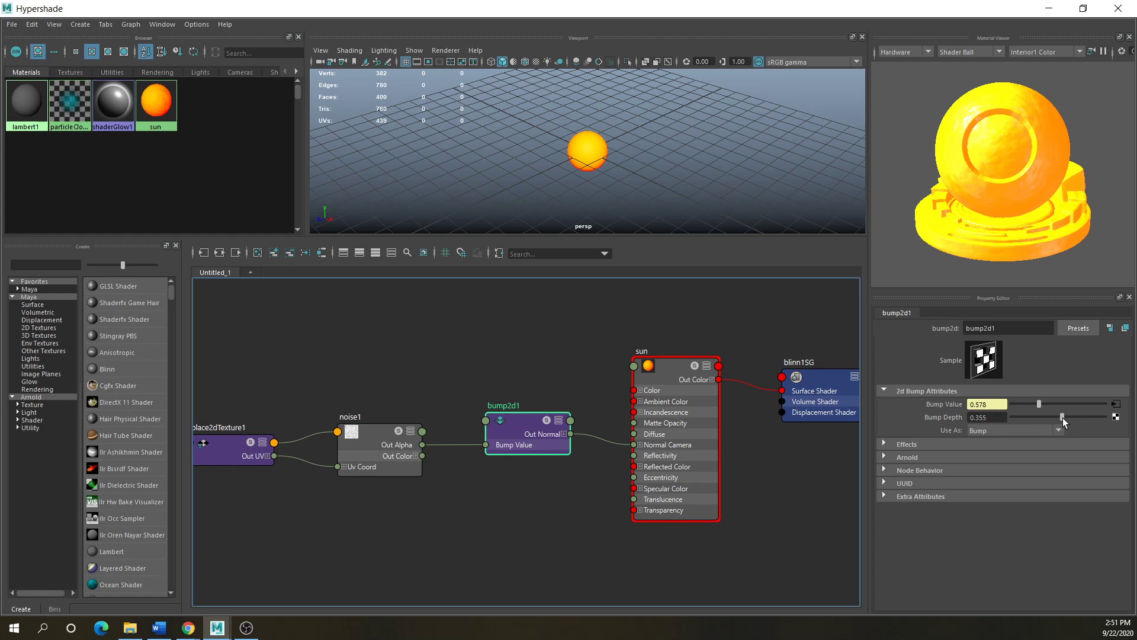
drag(1064, 421, 1065, 418)
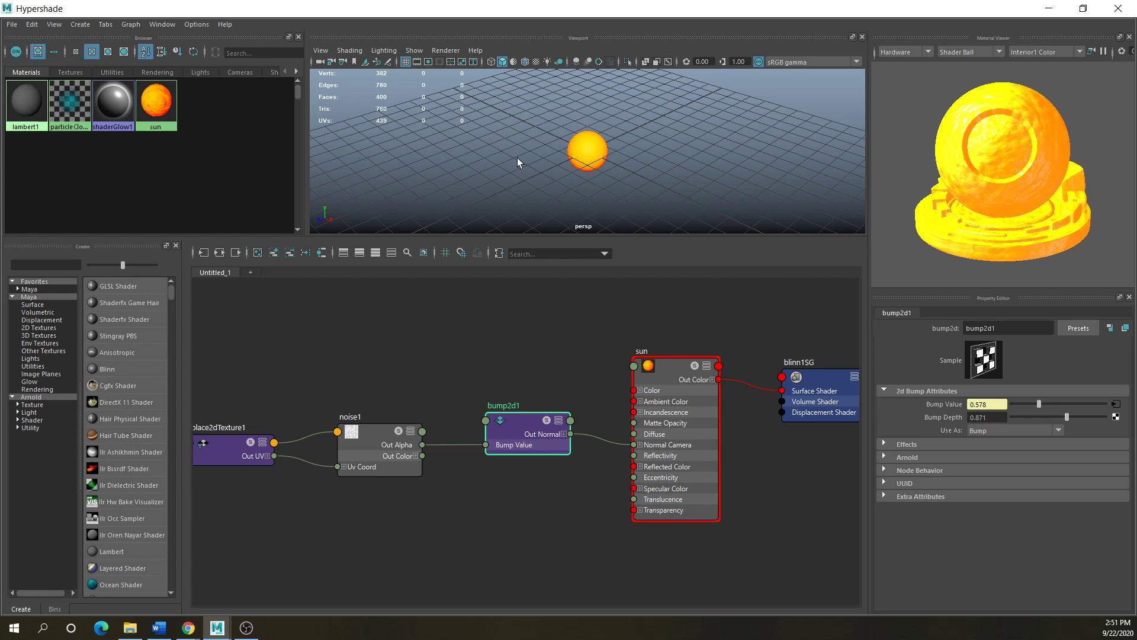
- Enlarge the Hypershade viewport, frame the sphere and turn on textured display to inspect the noise bump on it
drag(596, 237, 595, 388)
scroll(616, 247, up, 3)
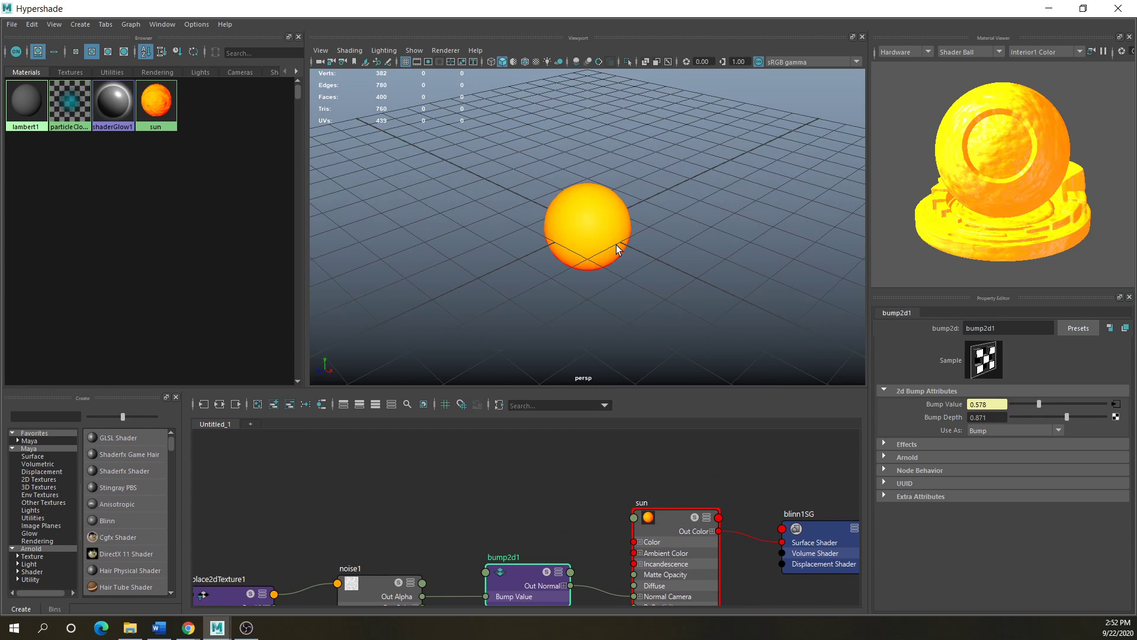
click(616, 248)
key(f)
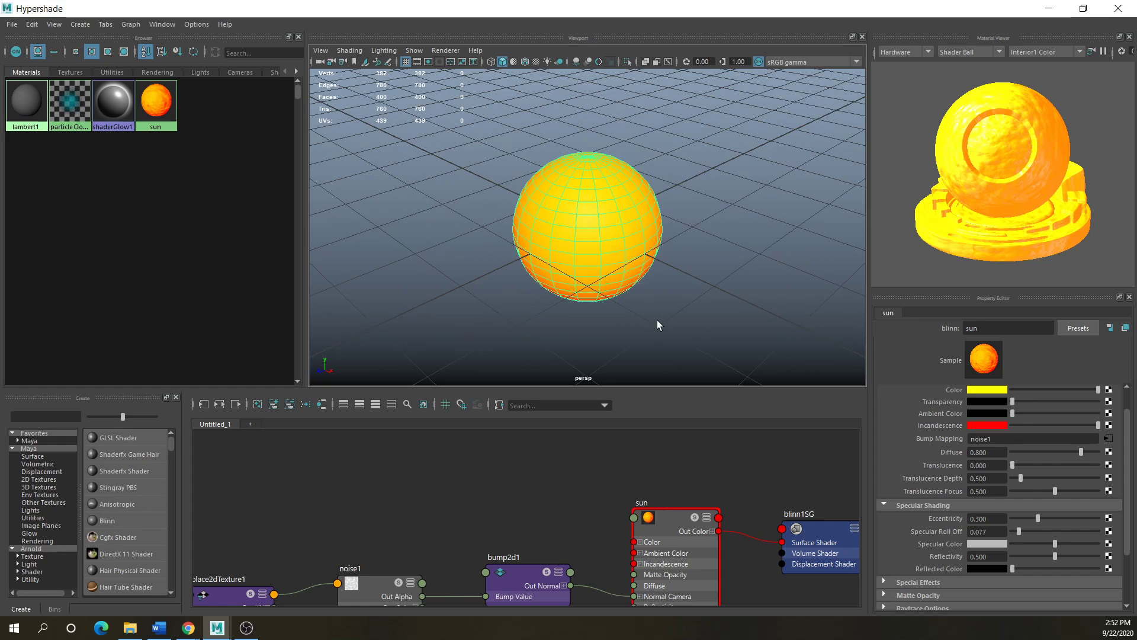
click(657, 325)
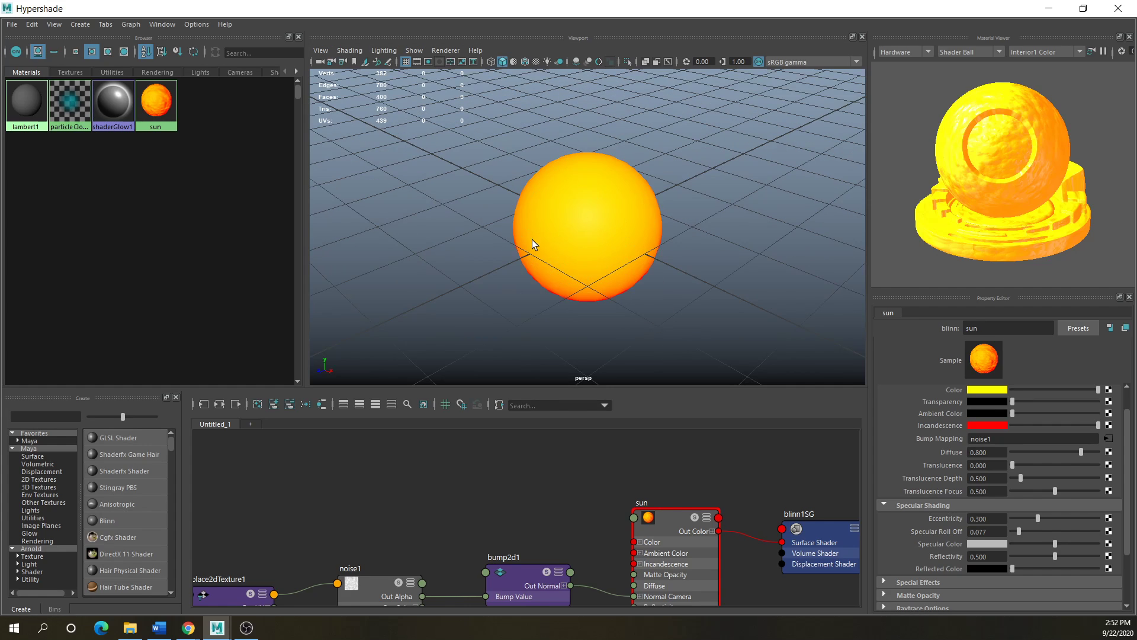
key(f)
key(6)
drag(605, 206, 568, 249)
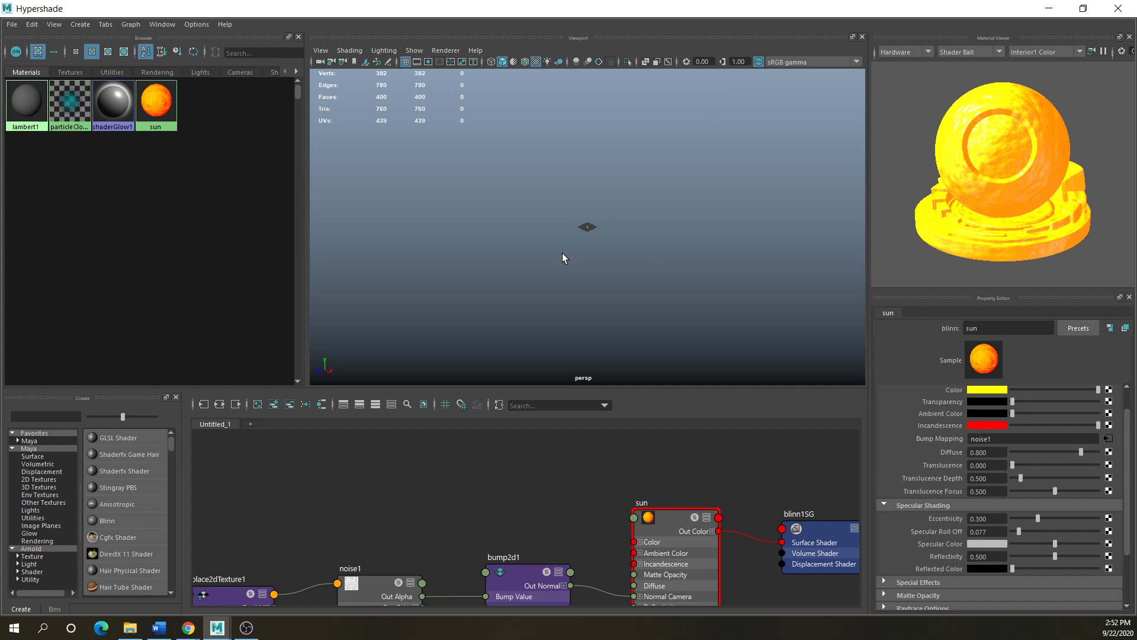
key(f)
click(644, 277)
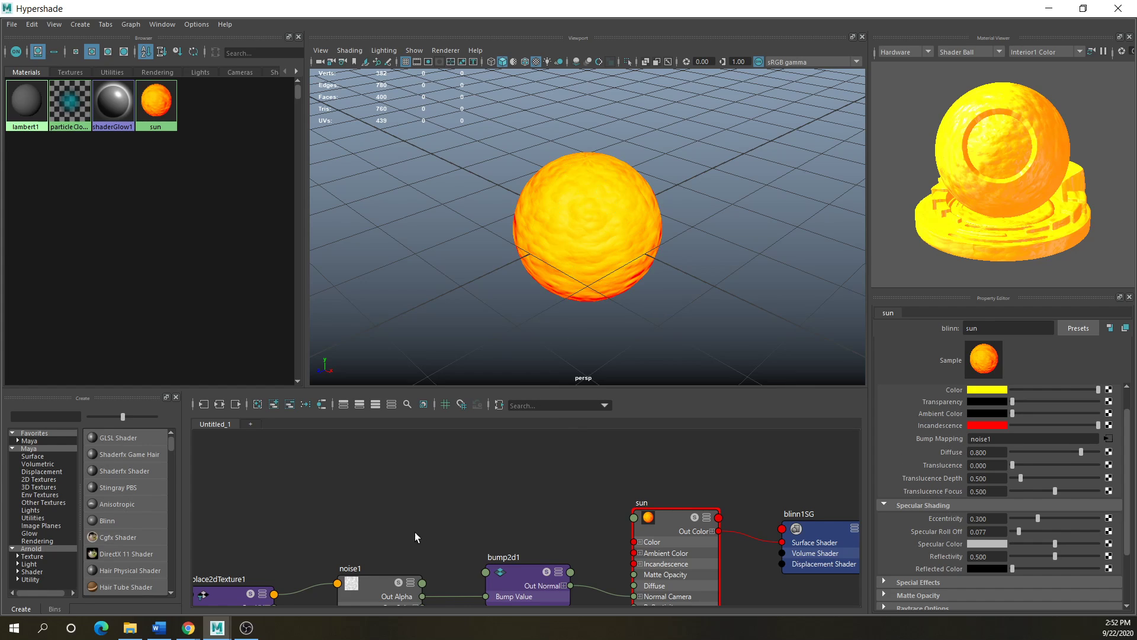
- Lower the bump node's Bump Depth to about 0.355
scroll(433, 549, down, 2)
click(488, 563)
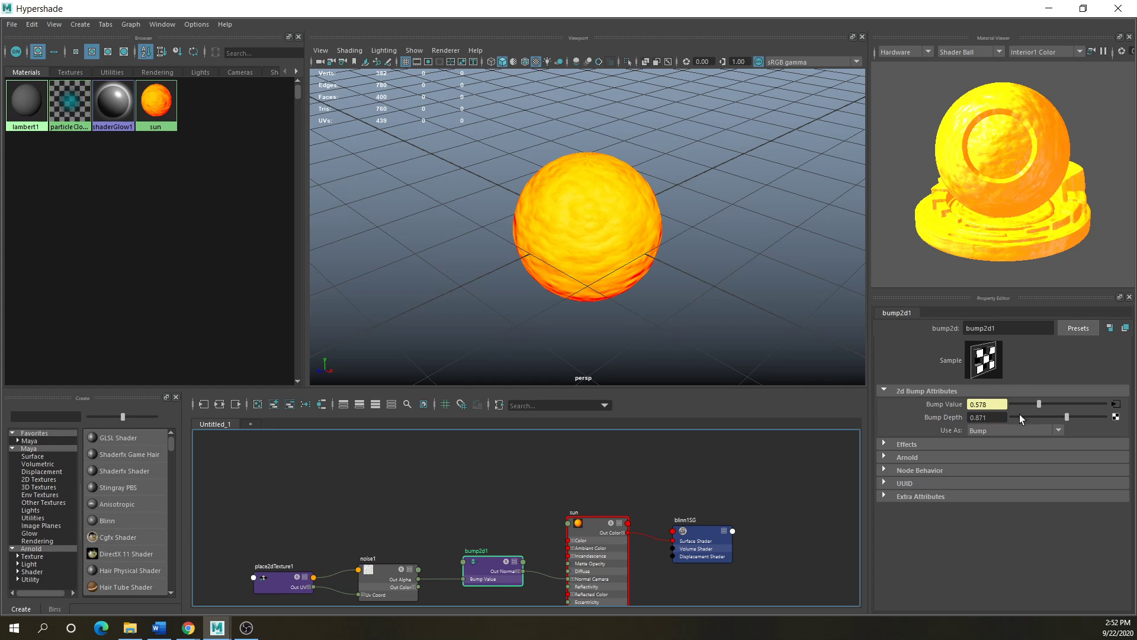
drag(1064, 418, 1062, 418)
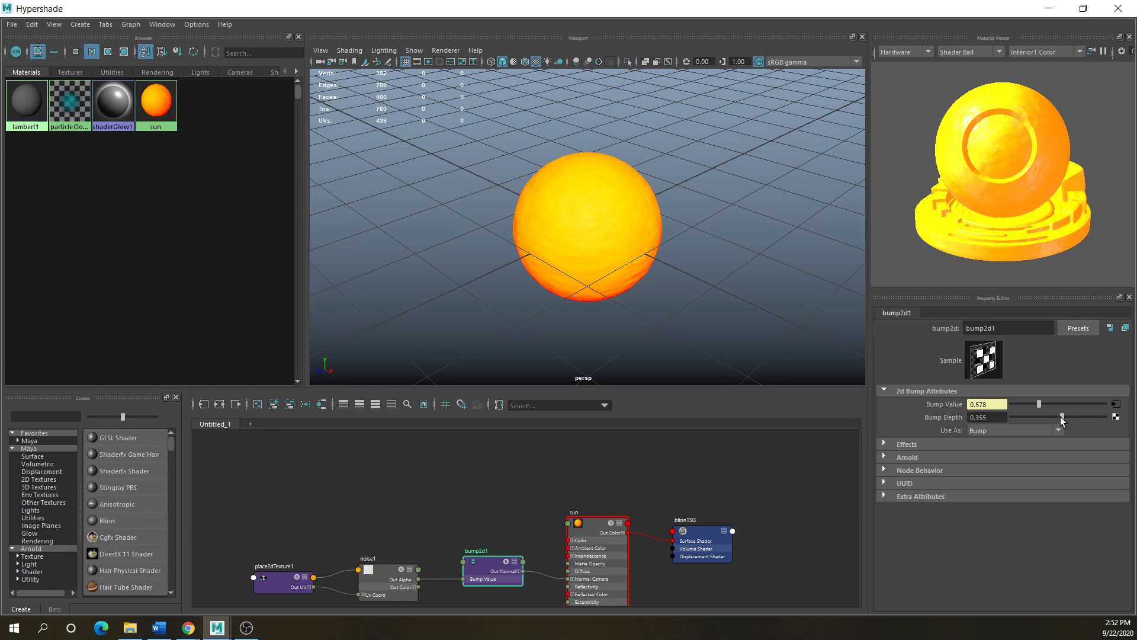
- Render the scene in the Render View to check the sun's bump and glow, and return to the maximized Hypershade
drag(376, 14, 624, 225)
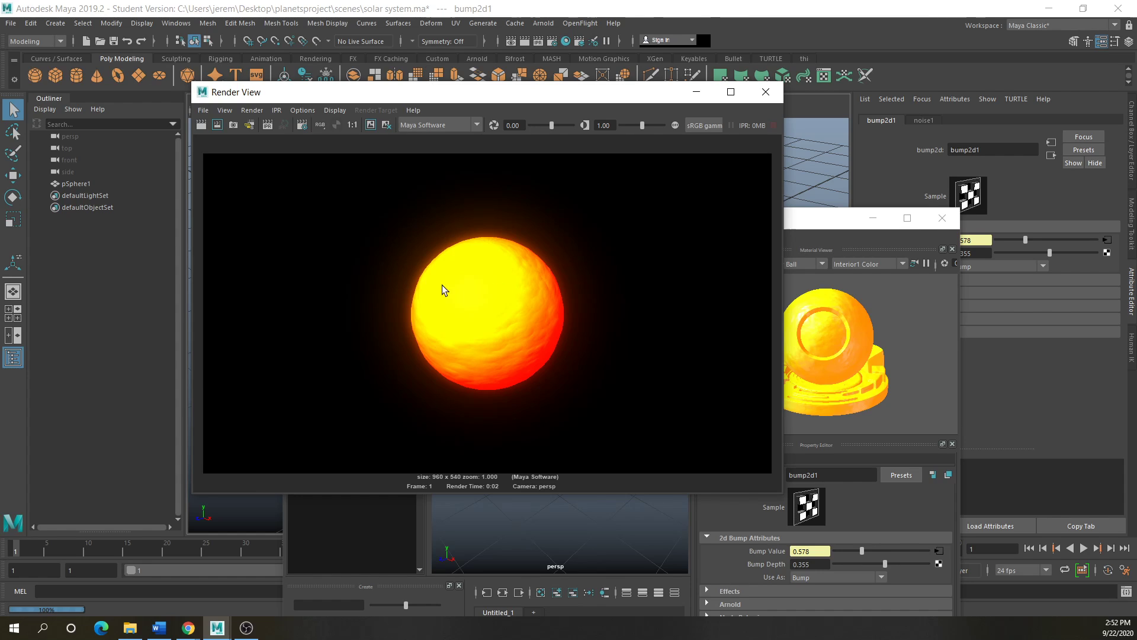
drag(474, 93, 365, 164)
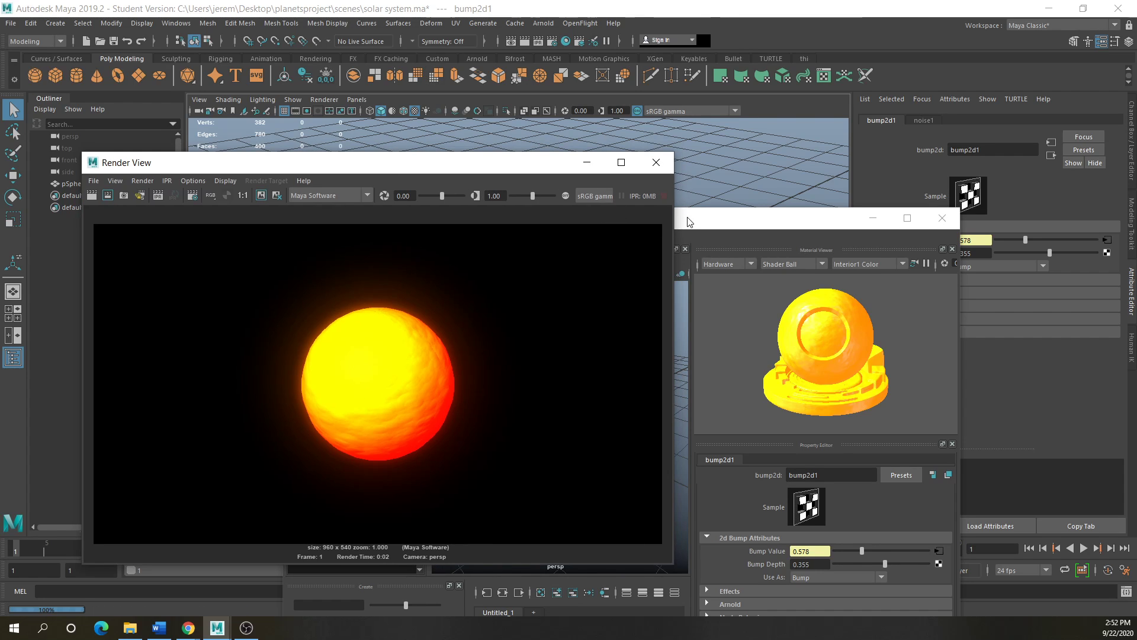
drag(684, 219, 674, 85)
click(897, 85)
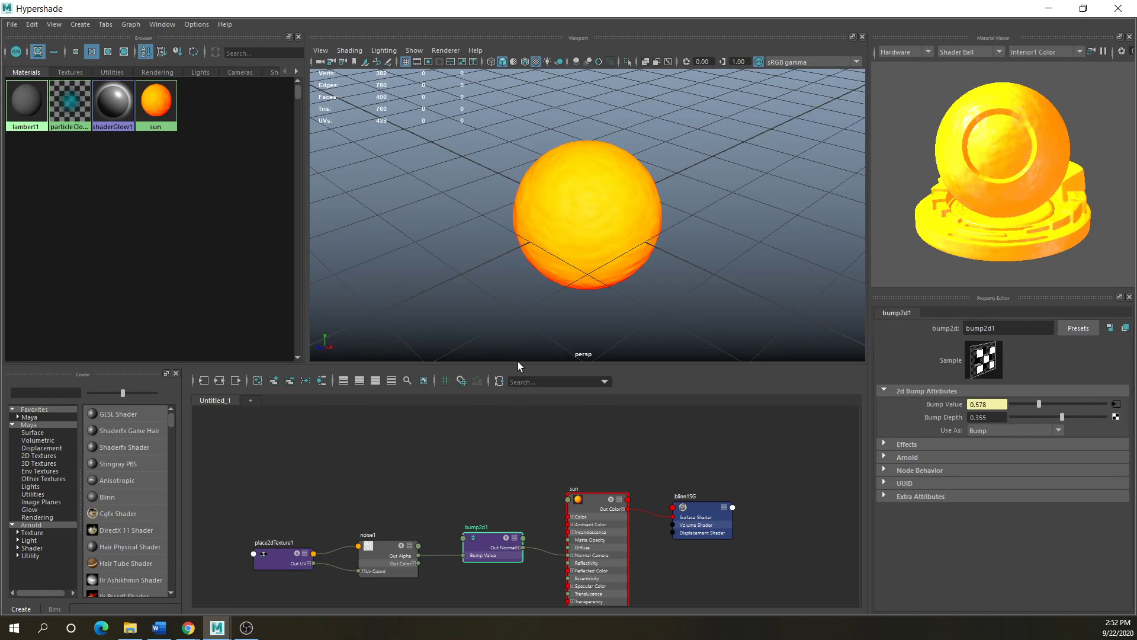
- Spread out the sun material's node network and delete its place2dTexture, noise and bump2d nodes
drag(489, 543, 485, 518)
click(390, 541)
drag(389, 539, 399, 503)
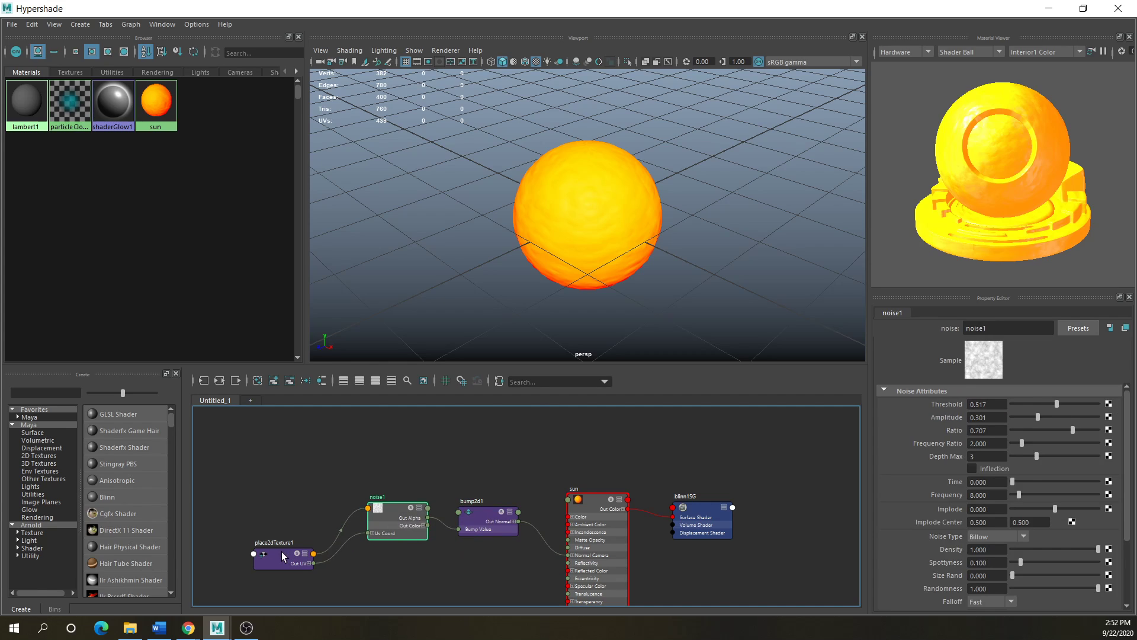
drag(282, 552, 301, 510)
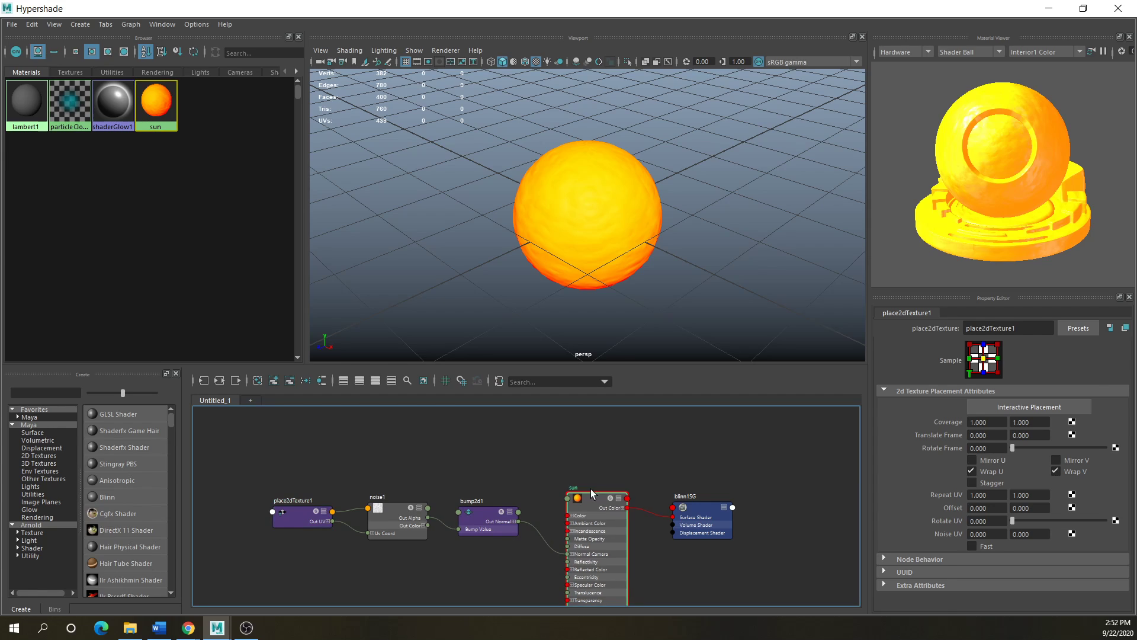
drag(612, 536, 603, 511)
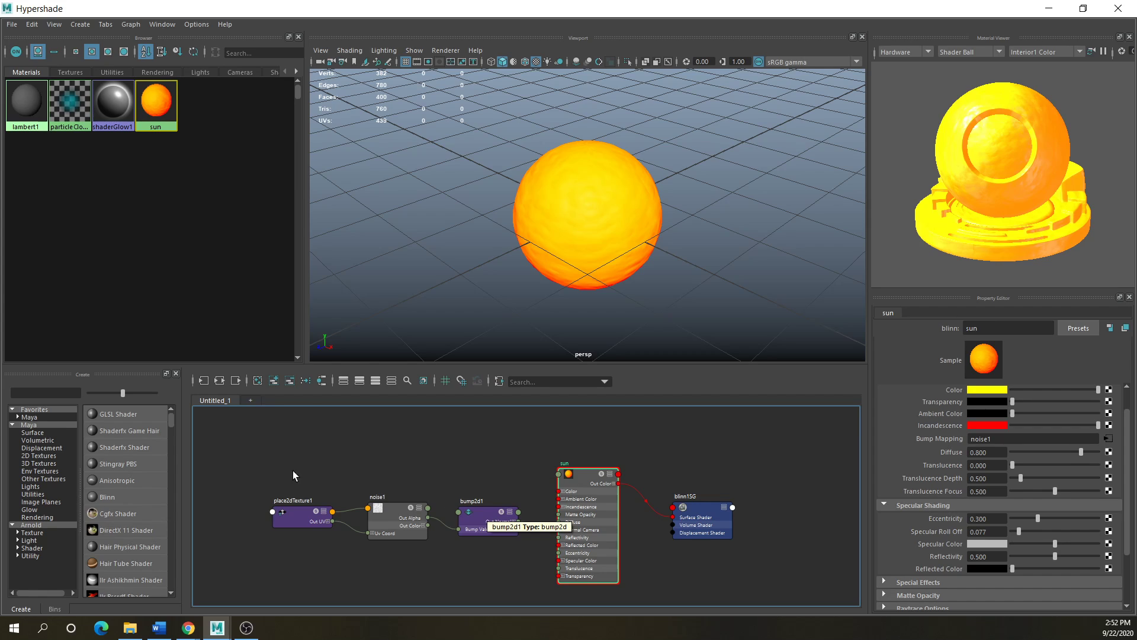
drag(225, 471, 503, 563)
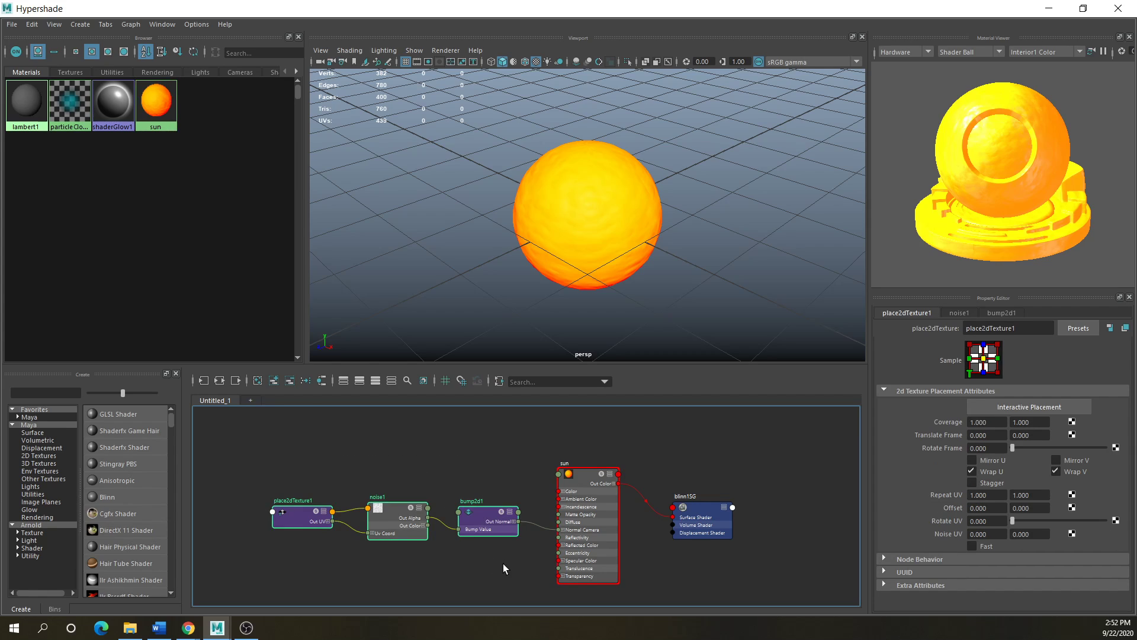
key(Delete)
- Map a Layered Texture to the sun material's Bump Mapping attribute
click(580, 476)
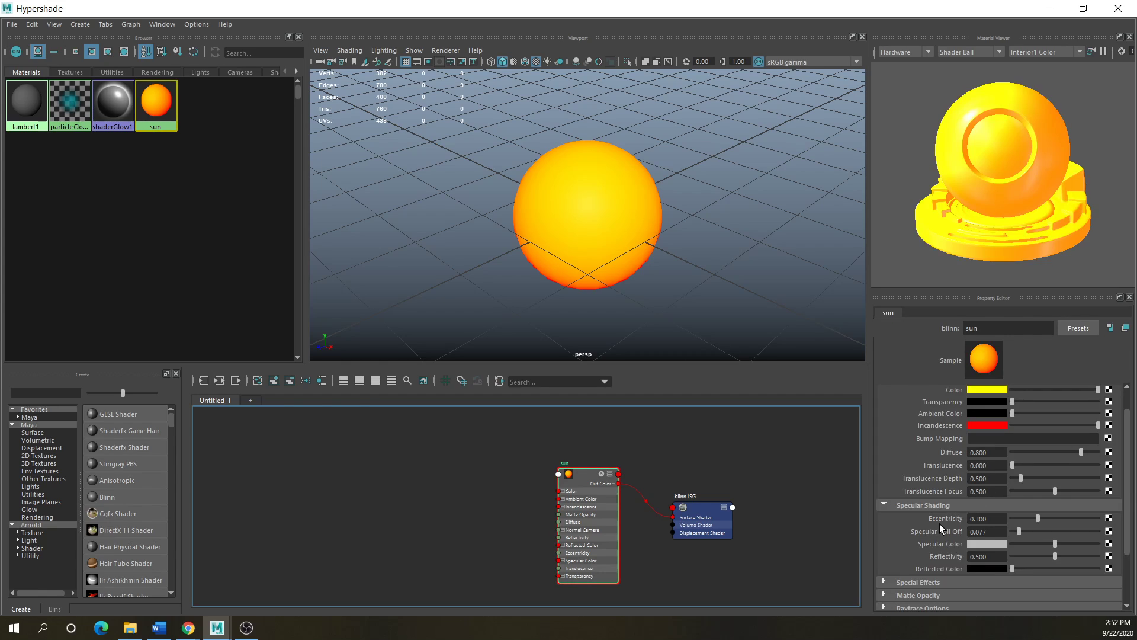
click(1108, 438)
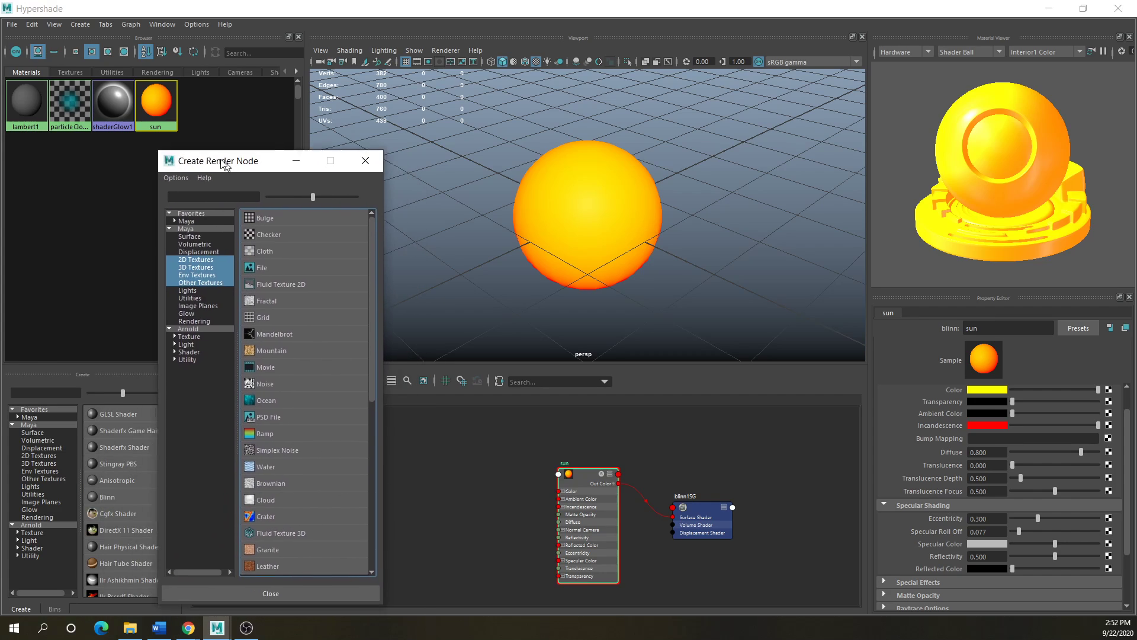
click(155, 285)
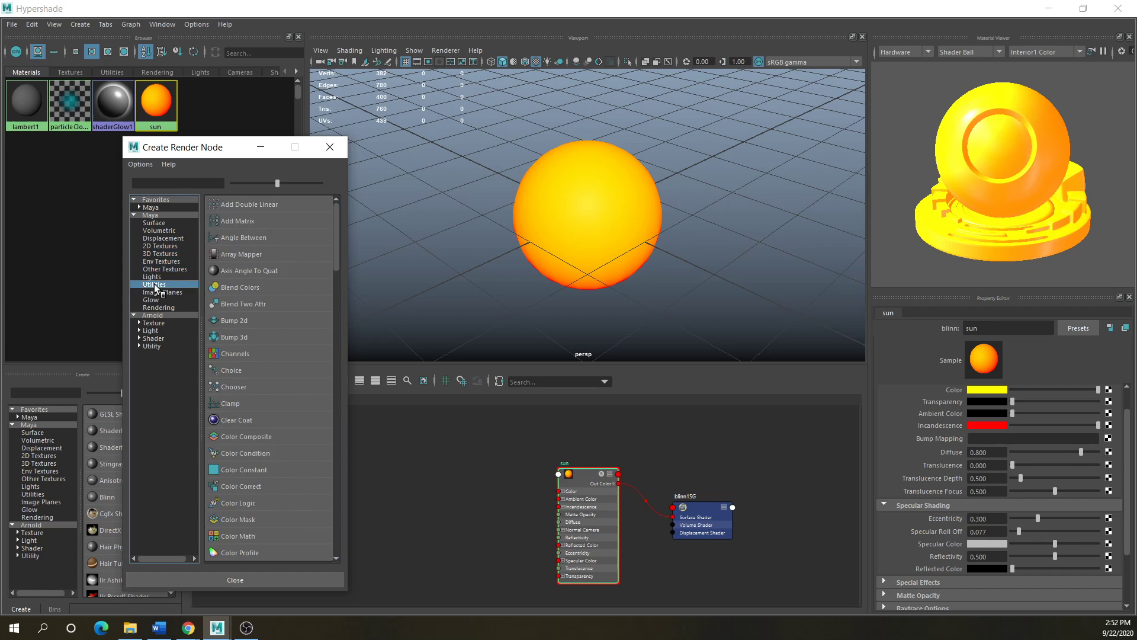
click(146, 270)
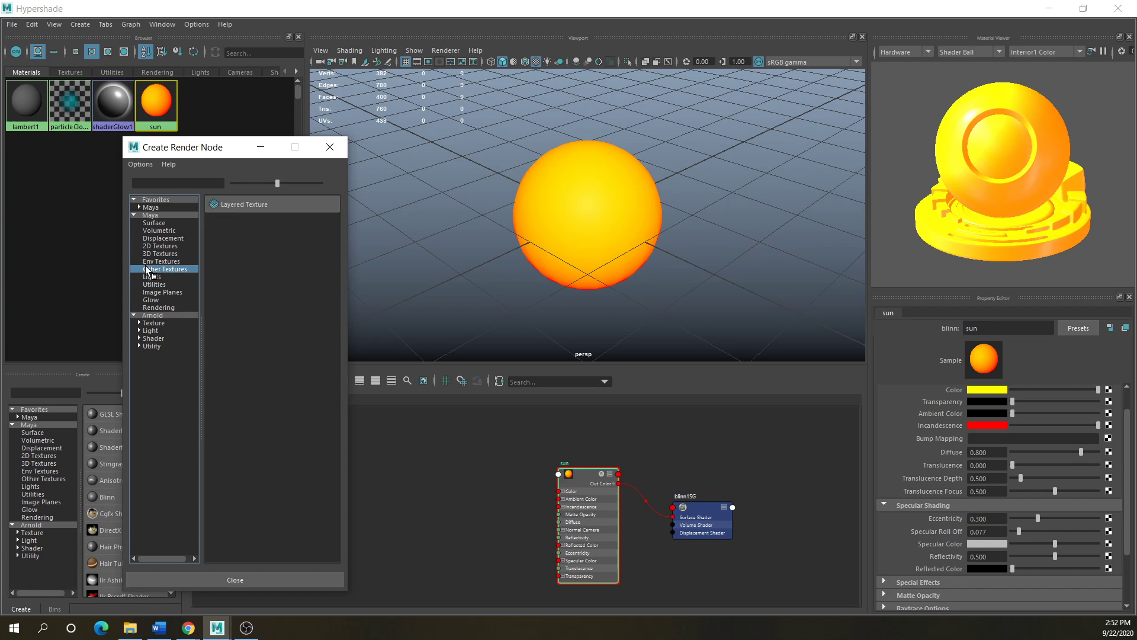
click(222, 204)
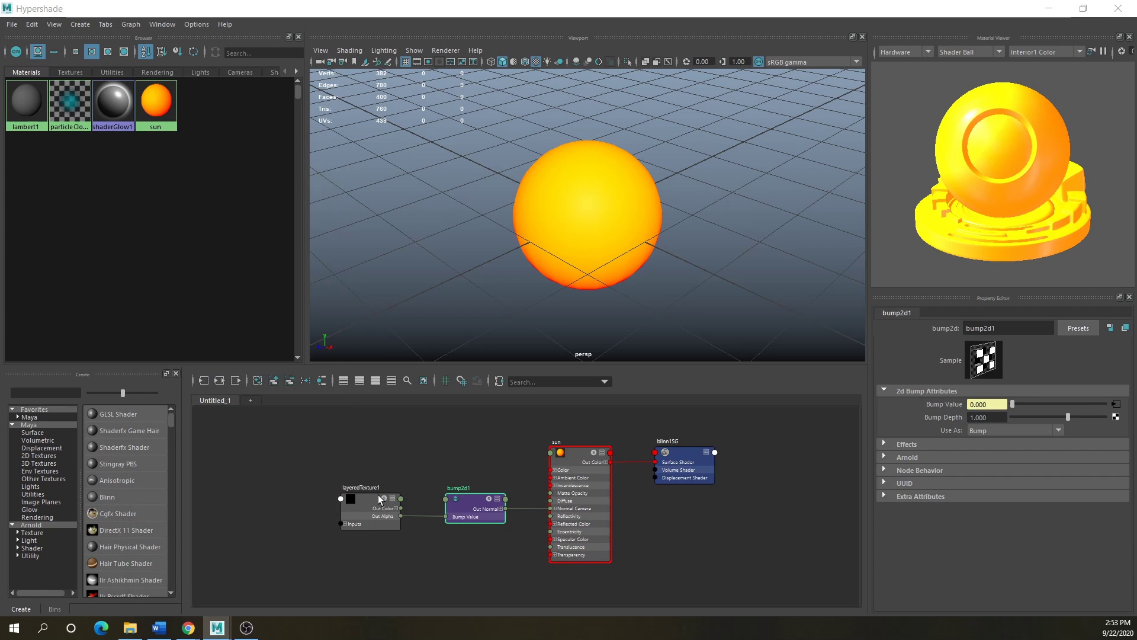
- Map a Noise texture to the Color of the layered texture's first layer
click(365, 504)
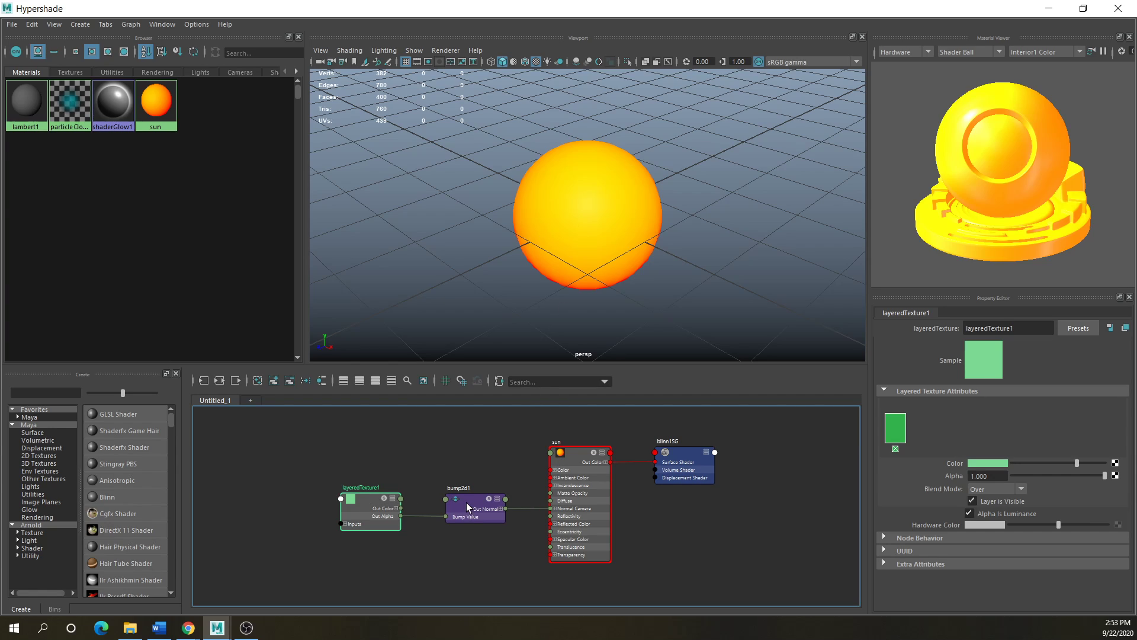
mouse_move(365, 500)
mouse_down()
mouse_move(361, 485)
mouse_move(352, 517)
mouse_move(353, 499)
mouse_up()
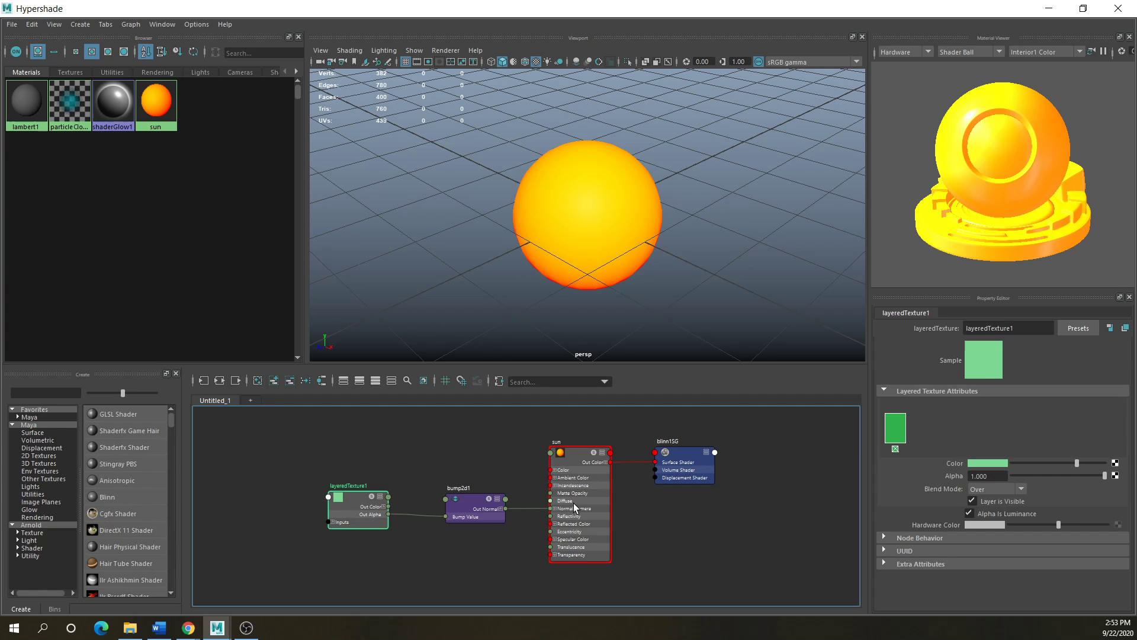
click(1115, 462)
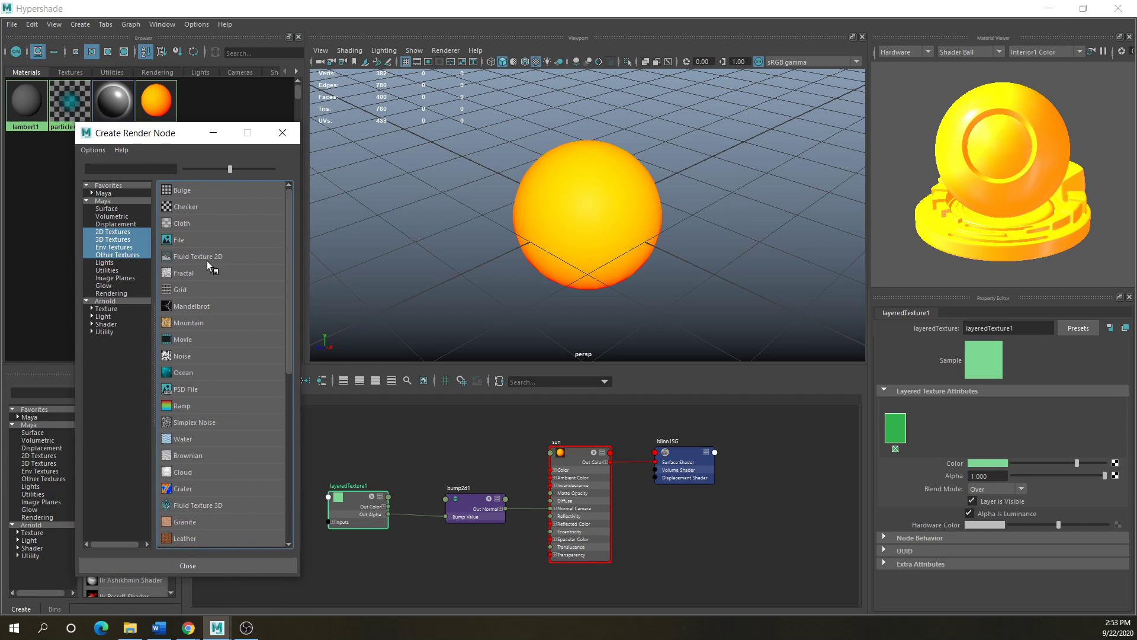
click(186, 357)
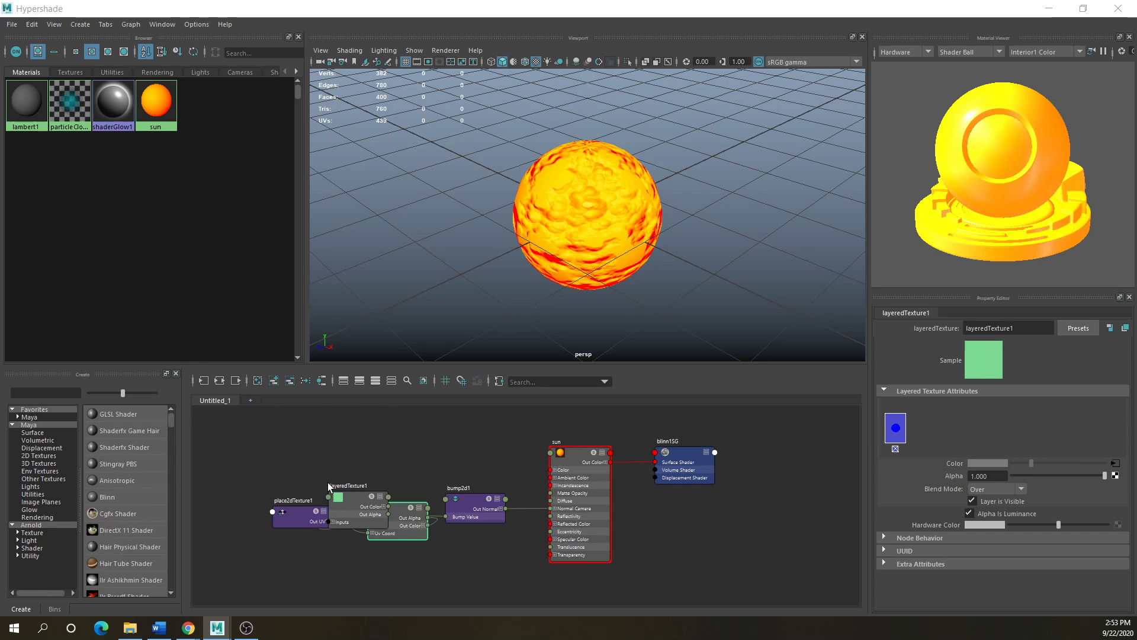
- Rearrange the place2dTexture, noise and layered texture nodes so they flow in order into the bump node without overlapping
drag(358, 495, 423, 441)
drag(303, 518, 248, 453)
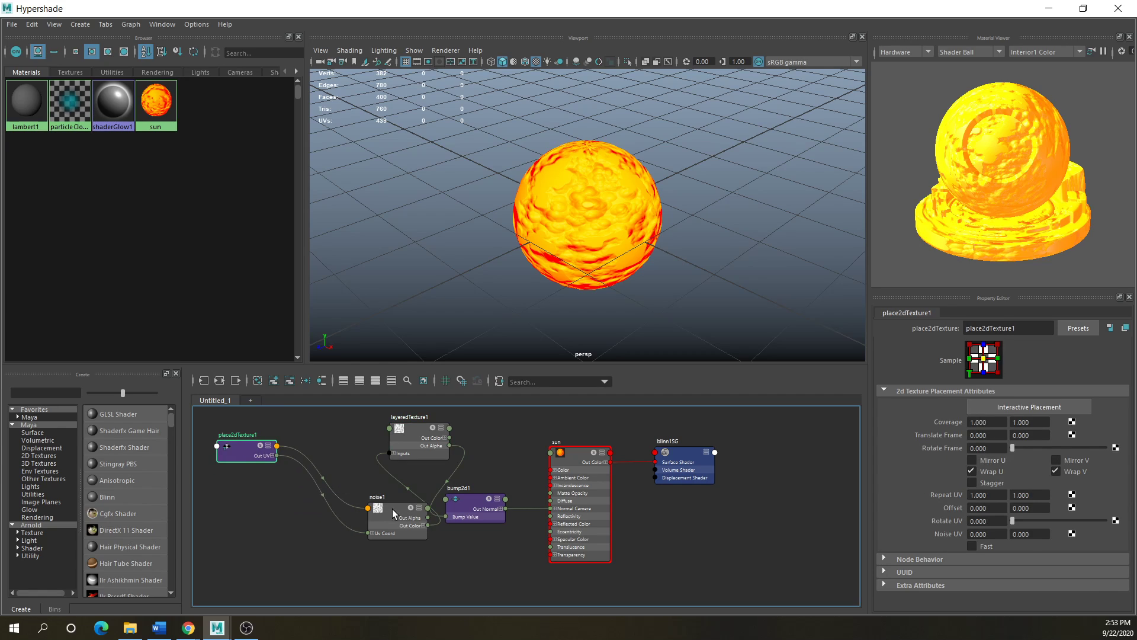
drag(392, 510, 332, 421)
drag(434, 442, 404, 527)
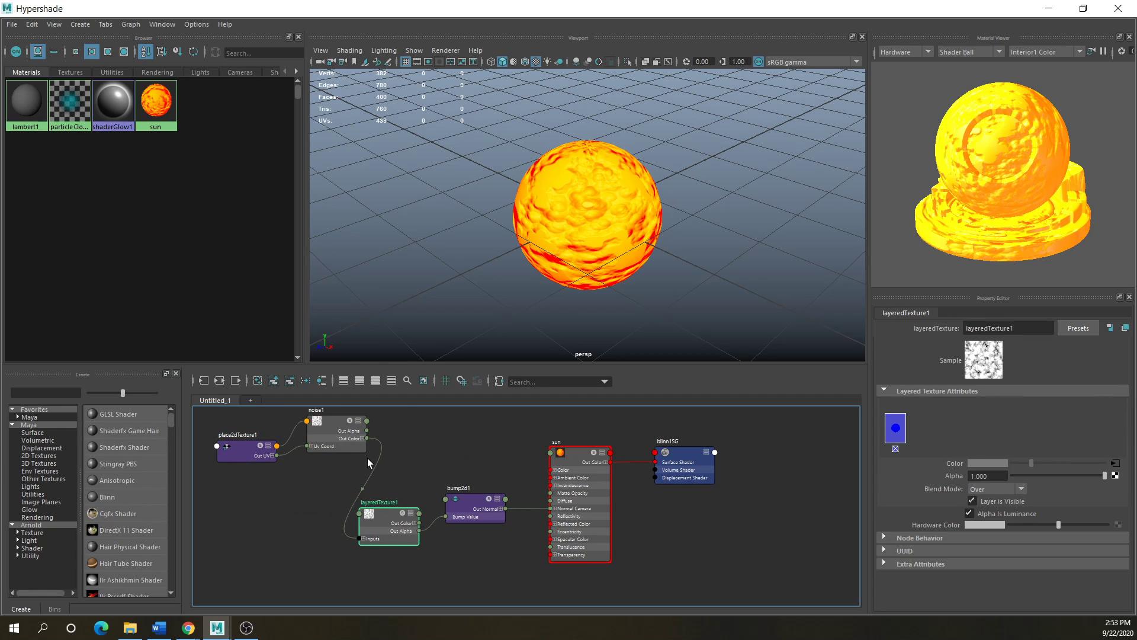
drag(326, 422, 317, 462)
drag(240, 445, 224, 457)
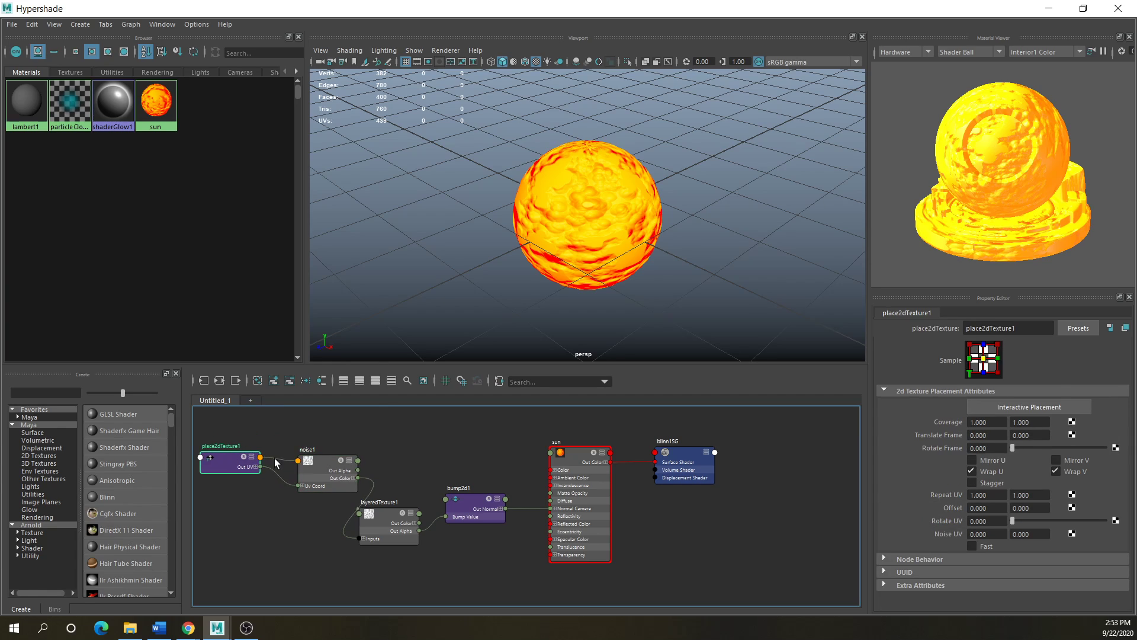
- Set the first noise texture's Threshold to about 0.469
drag(321, 464, 311, 470)
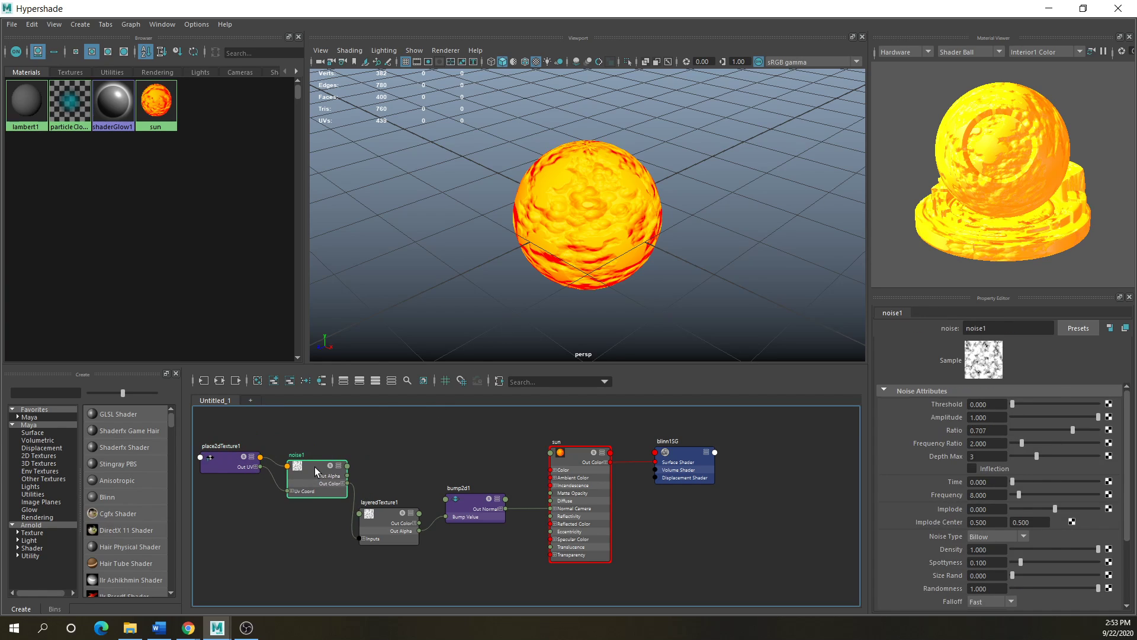
drag(1013, 403, 1051, 404)
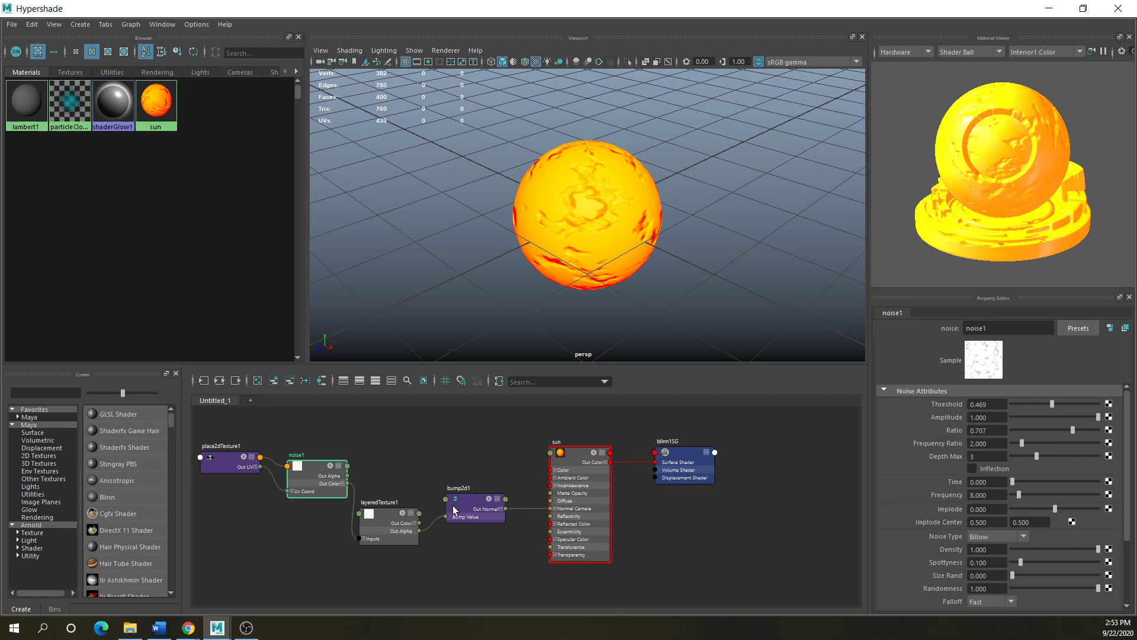
- Add a second layer to the layered texture and make it the active layer
click(385, 518)
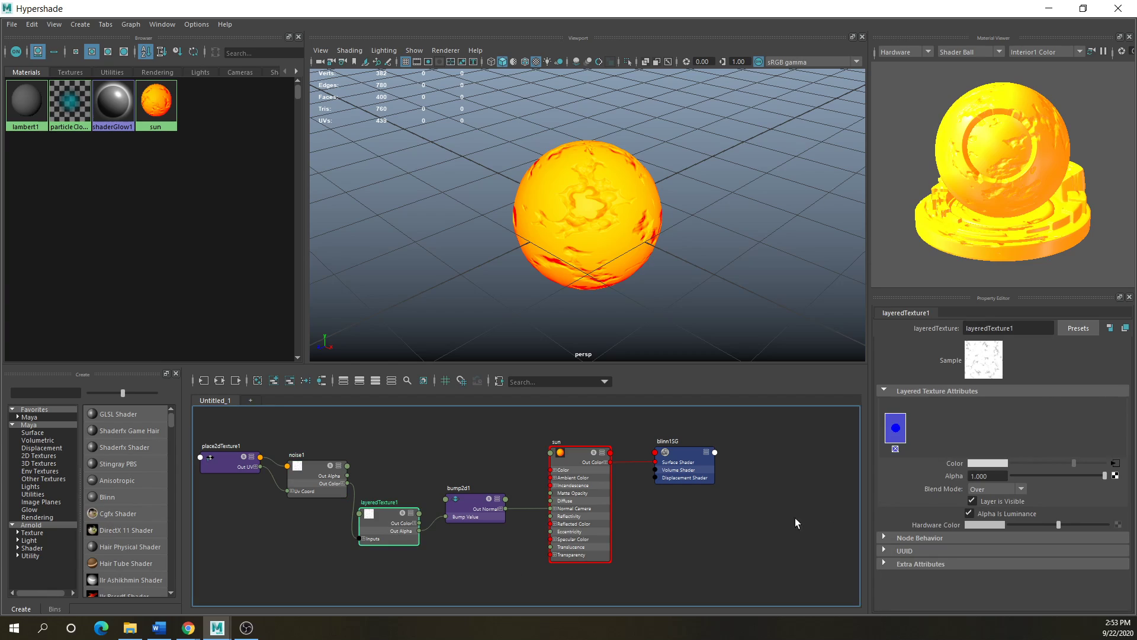
click(923, 439)
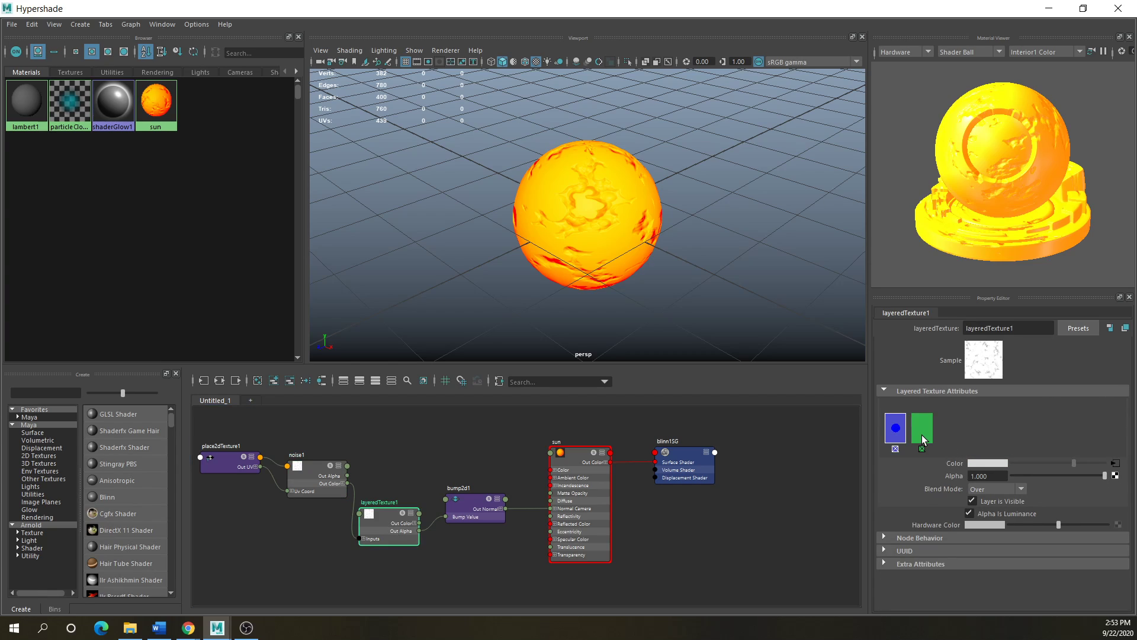
click(924, 438)
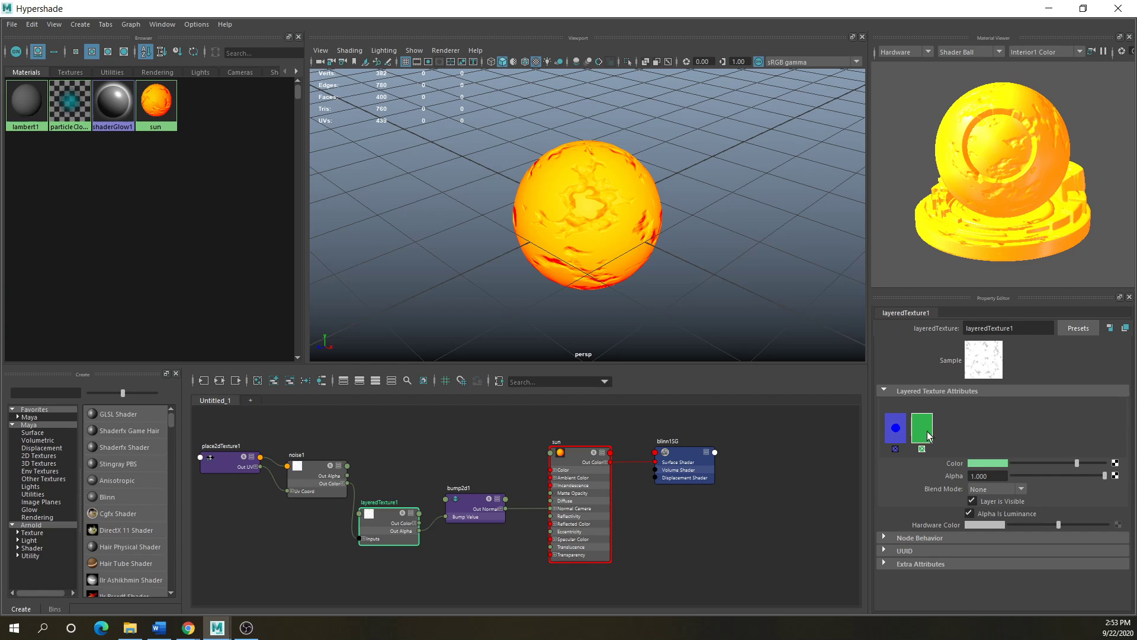
click(1114, 464)
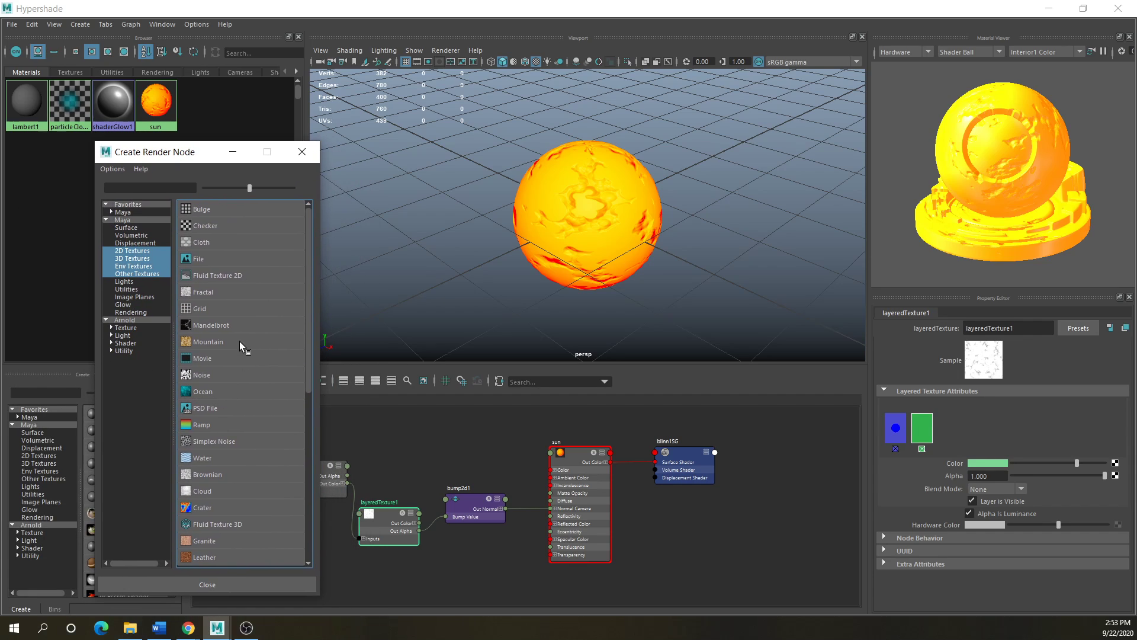
click(200, 309)
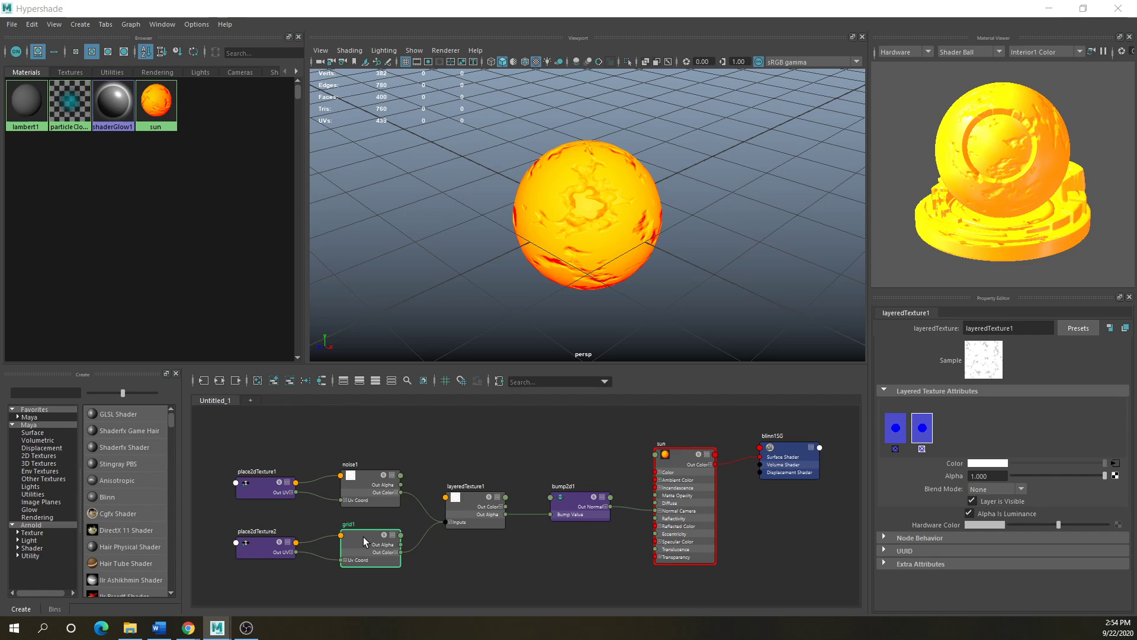
drag(360, 532, 354, 538)
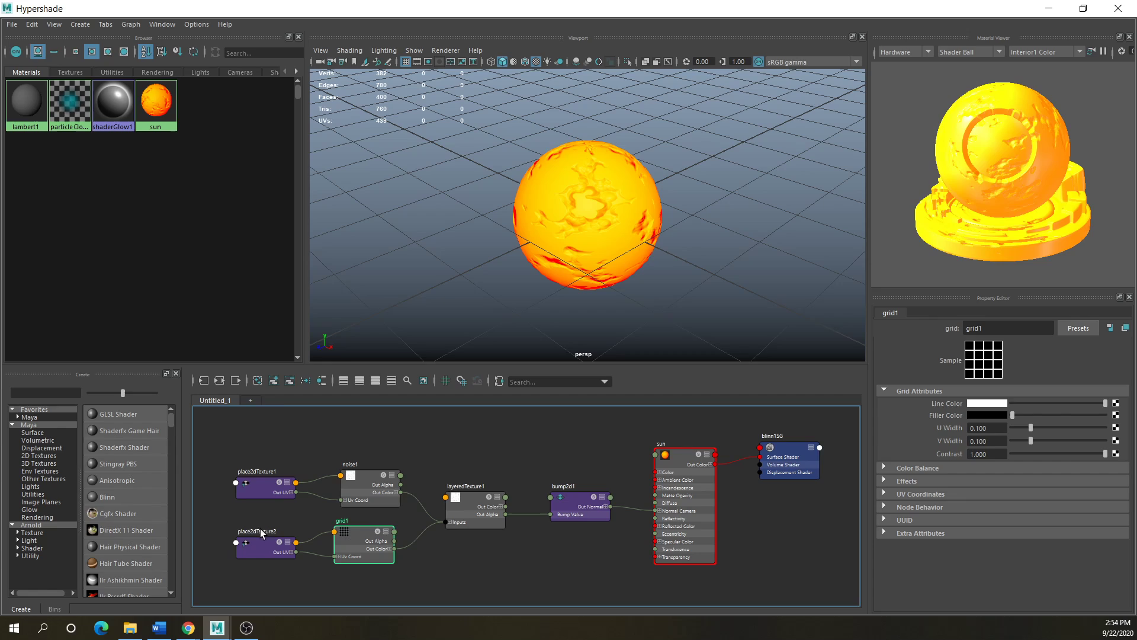
mouse_move(362, 567)
mouse_down()
mouse_move(403, 536)
mouse_move(233, 585)
mouse_up()
key(Delete)
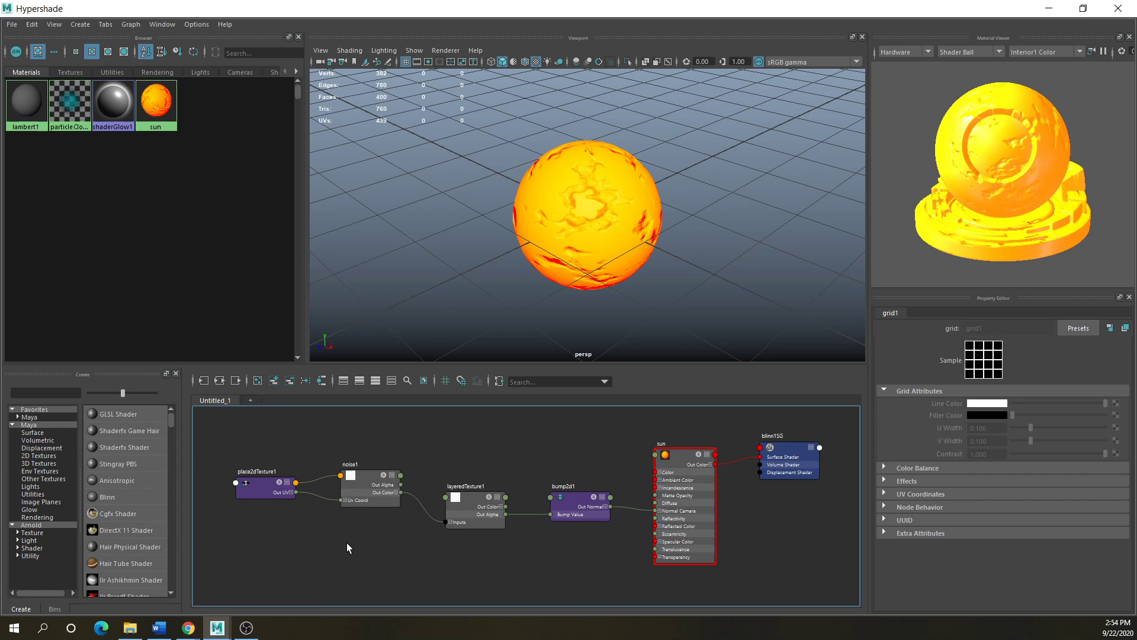
- Map a Noise texture to the Color of the layered texture's second layer and display the new noise node's attributes
click(467, 502)
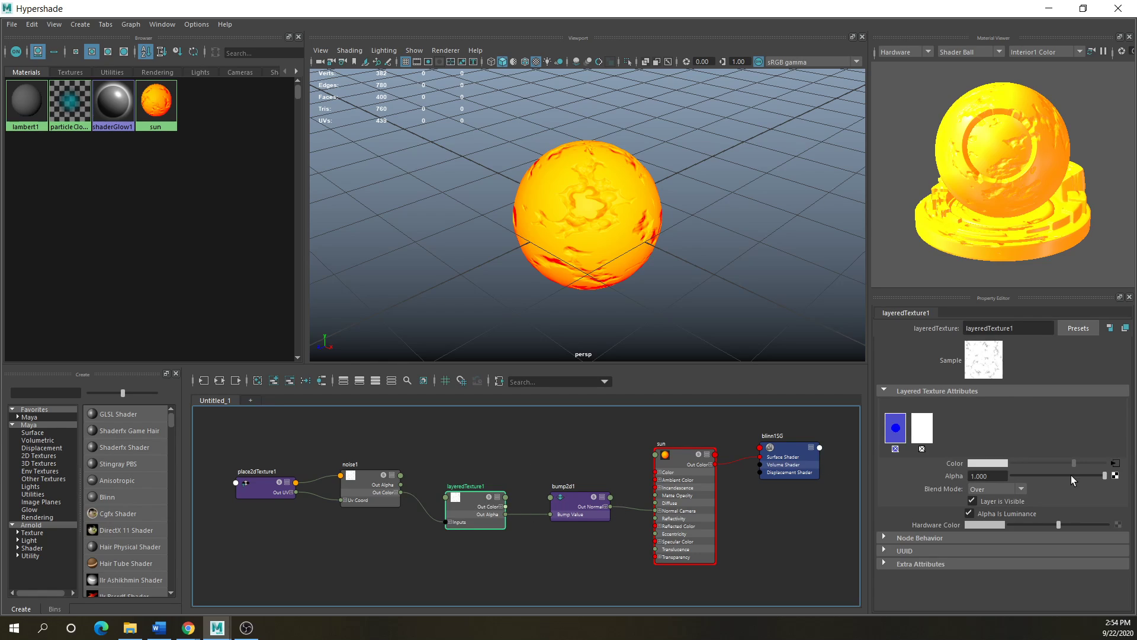
click(920, 427)
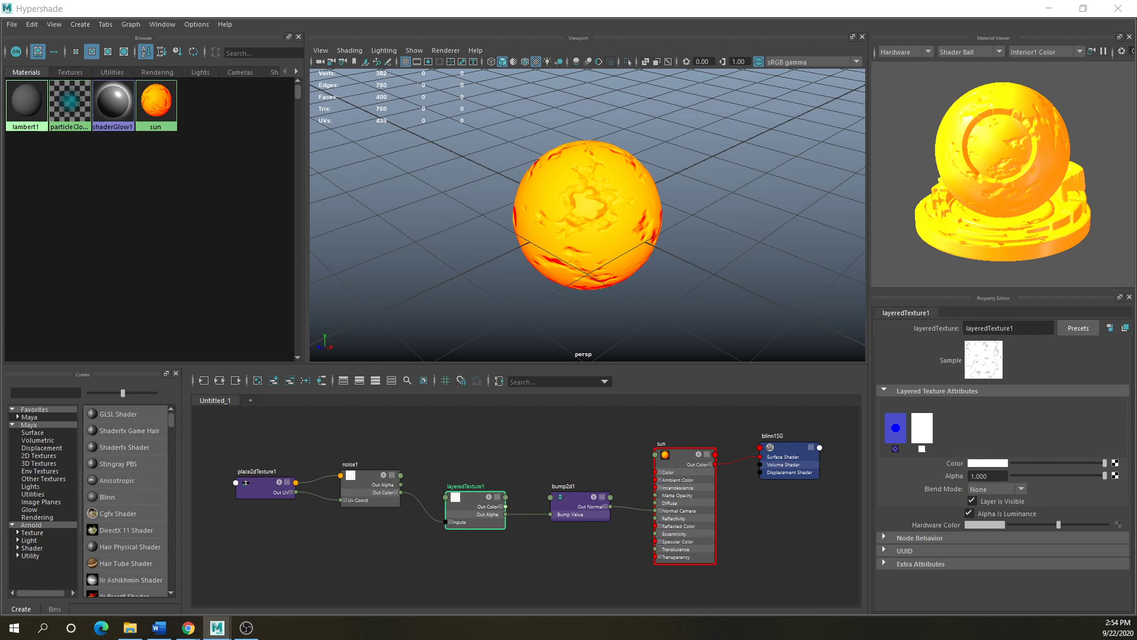
drag(24, 201, 115, 154)
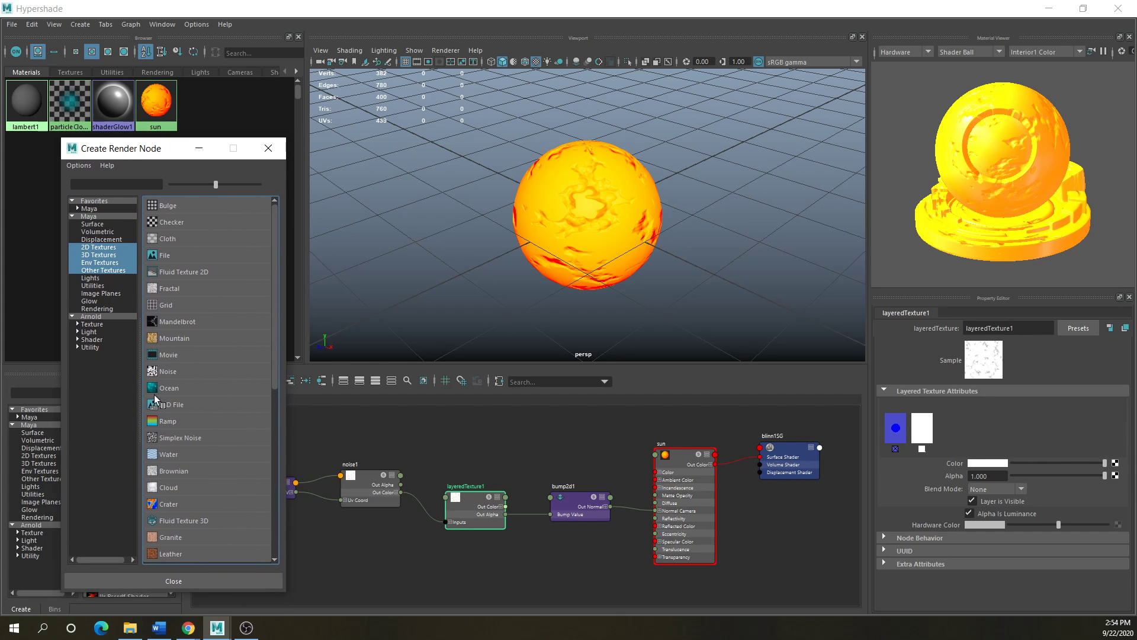
click(169, 372)
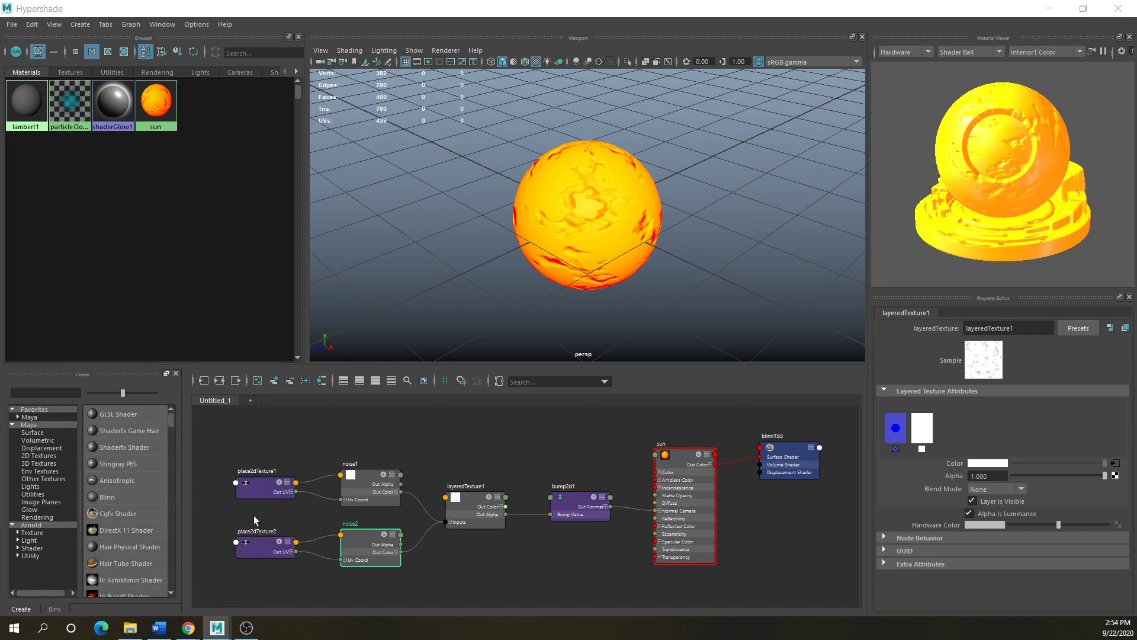
click(357, 535)
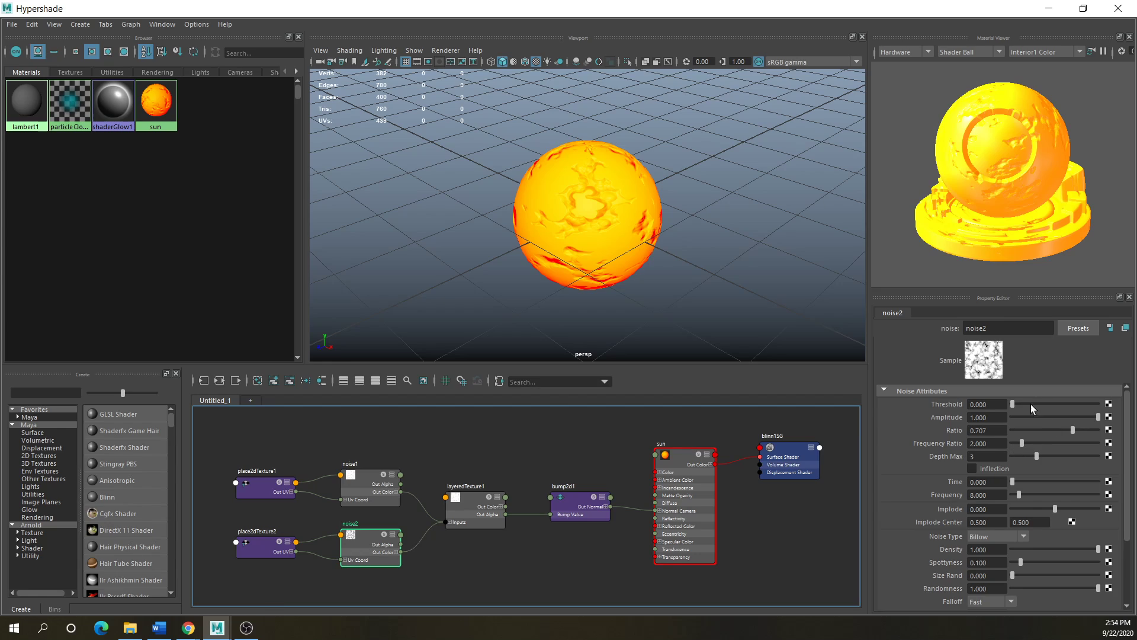
- Set the second noise texture's Threshold to about 0.399, Amplitude to about 0.091 and Frequency Ratio to about 6.727
click(1014, 404)
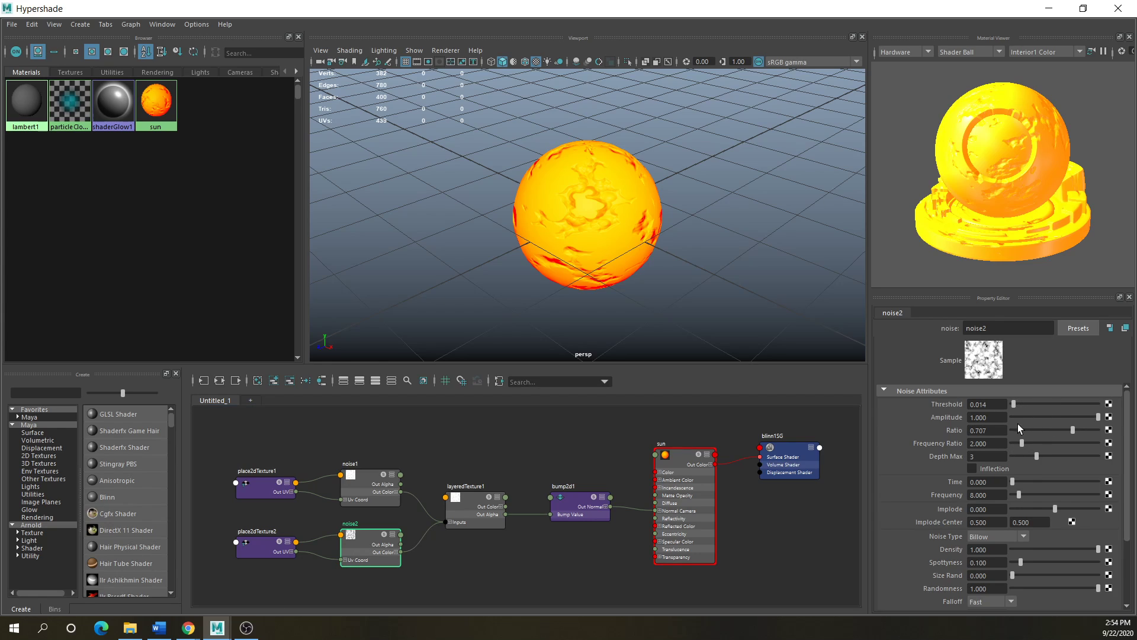
drag(1098, 417, 1020, 420)
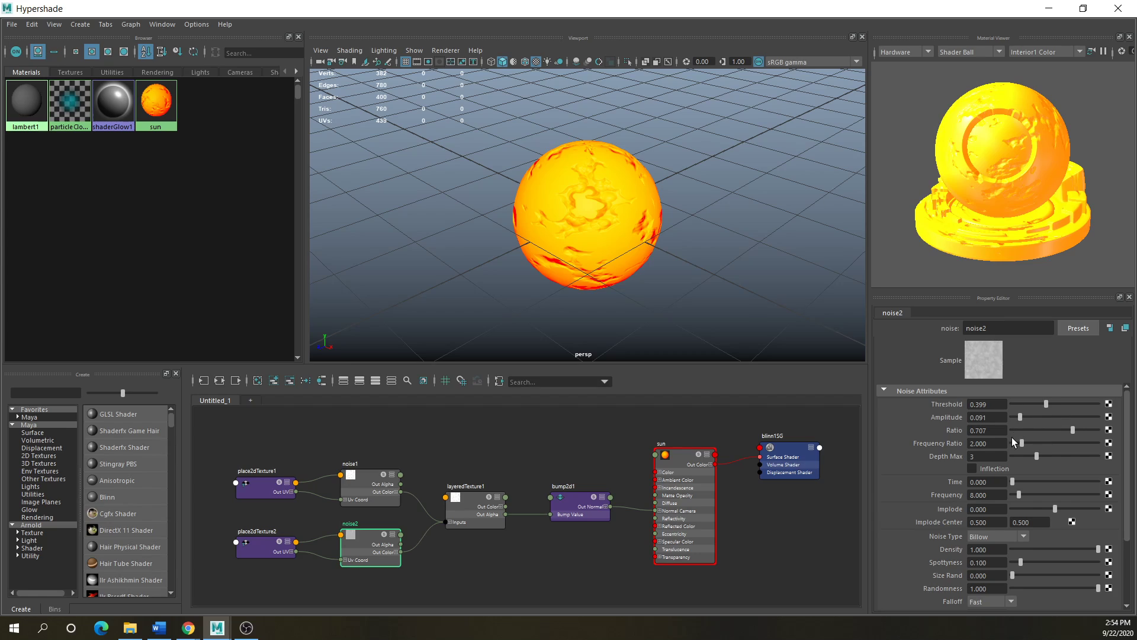
click(1068, 444)
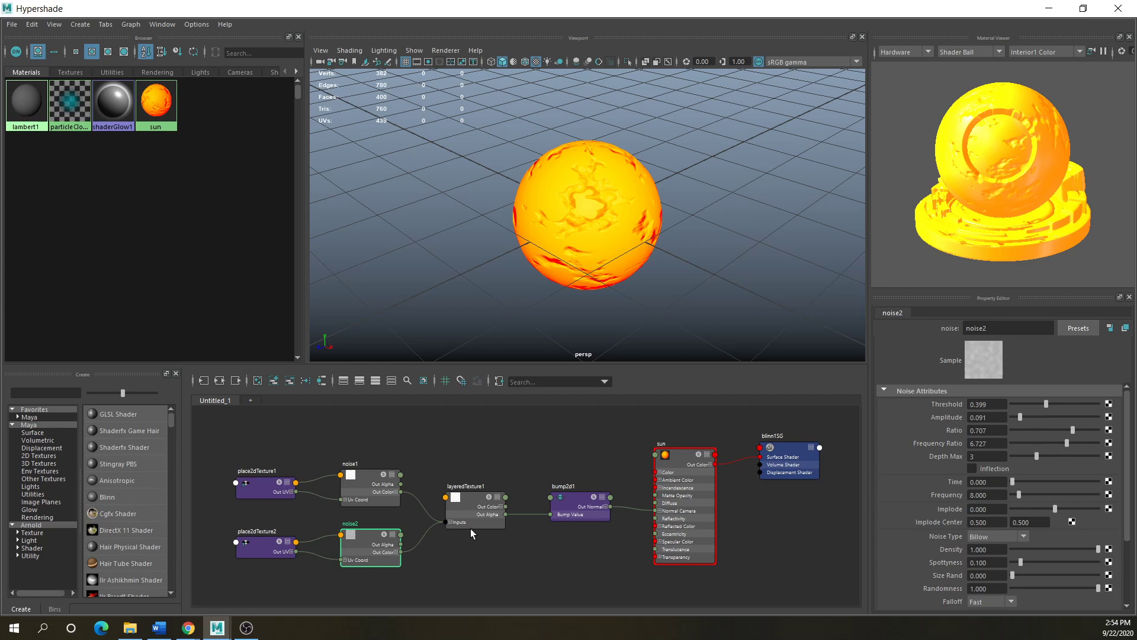
- Go through the second noise branch to the bump node and set its Bump Depth to about -0.484
click(370, 538)
click(252, 545)
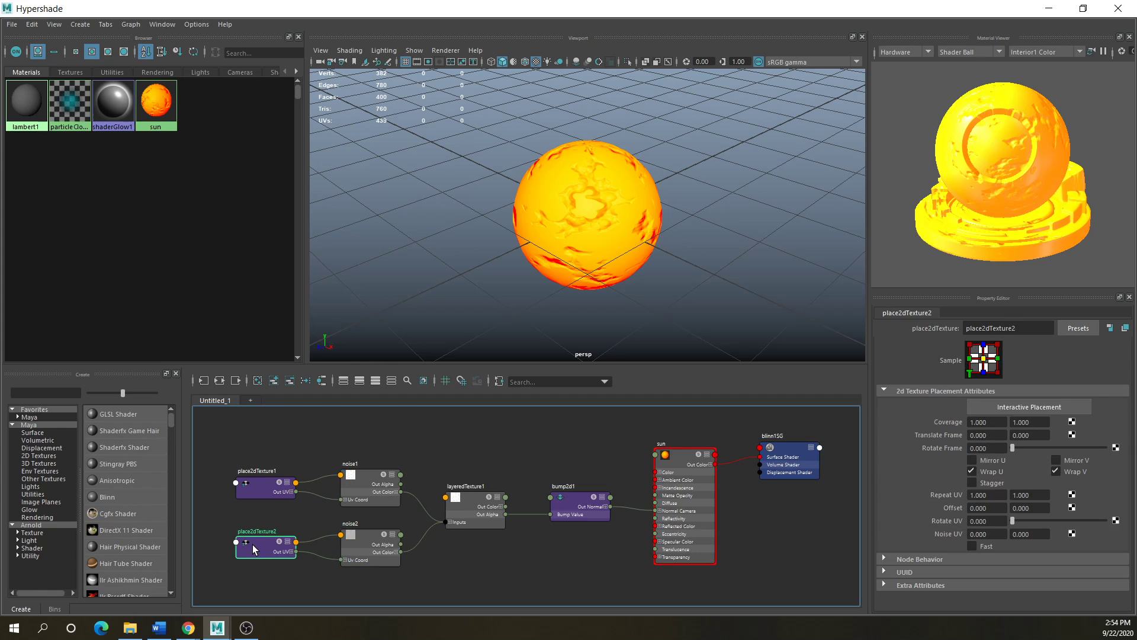
click(470, 500)
click(582, 499)
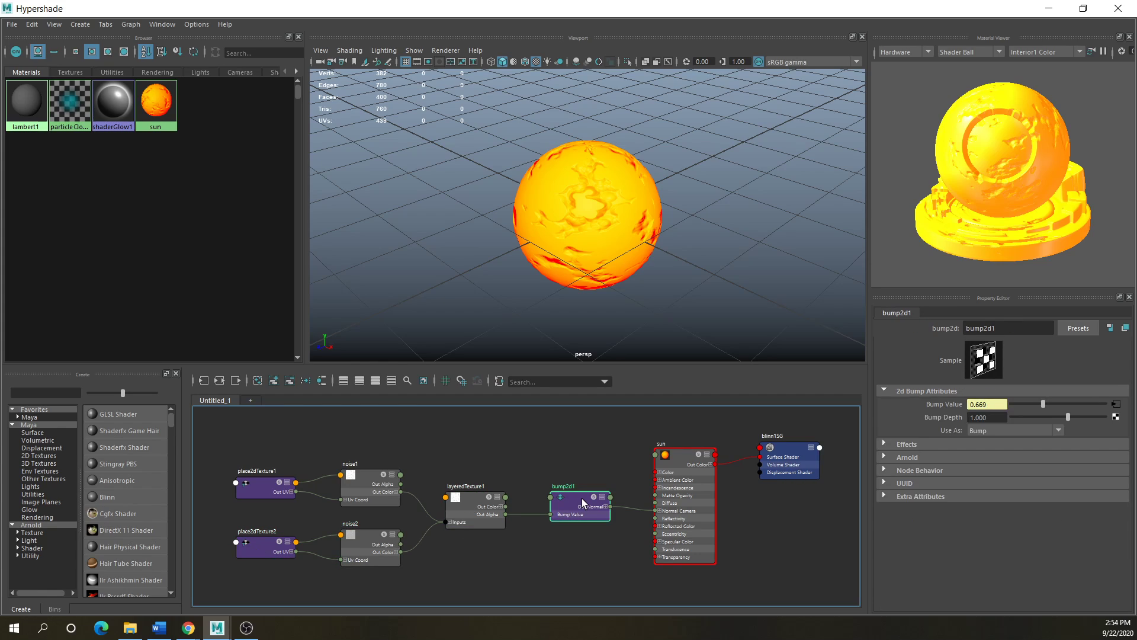
drag(1036, 416, 1053, 417)
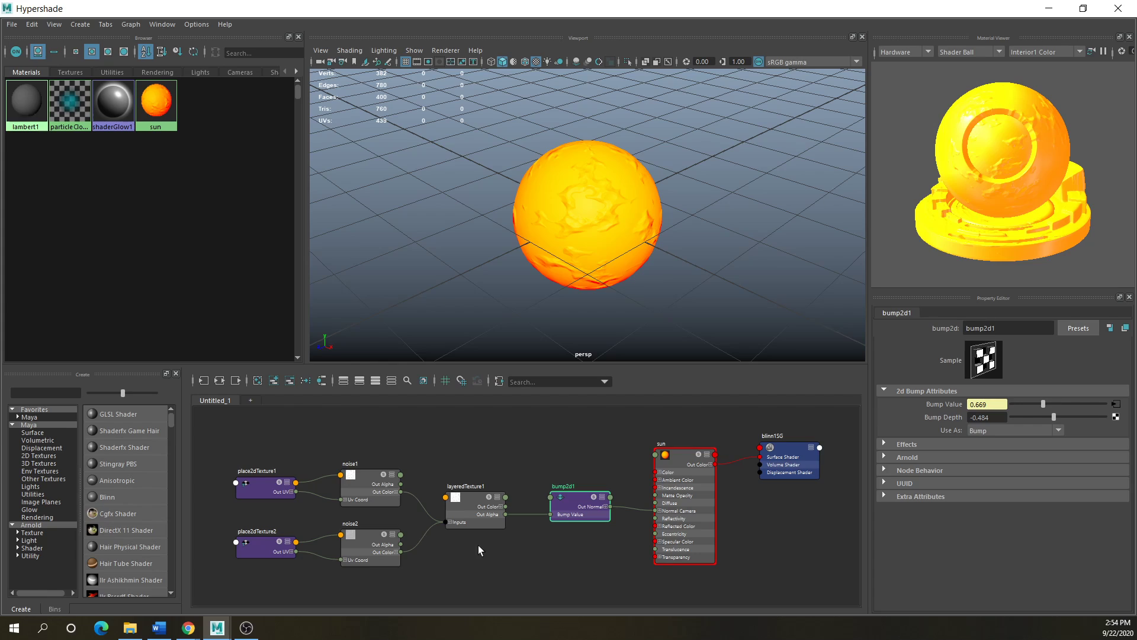
- Delete the second noise texture together with its place2dTexture node
drag(259, 528, 382, 573)
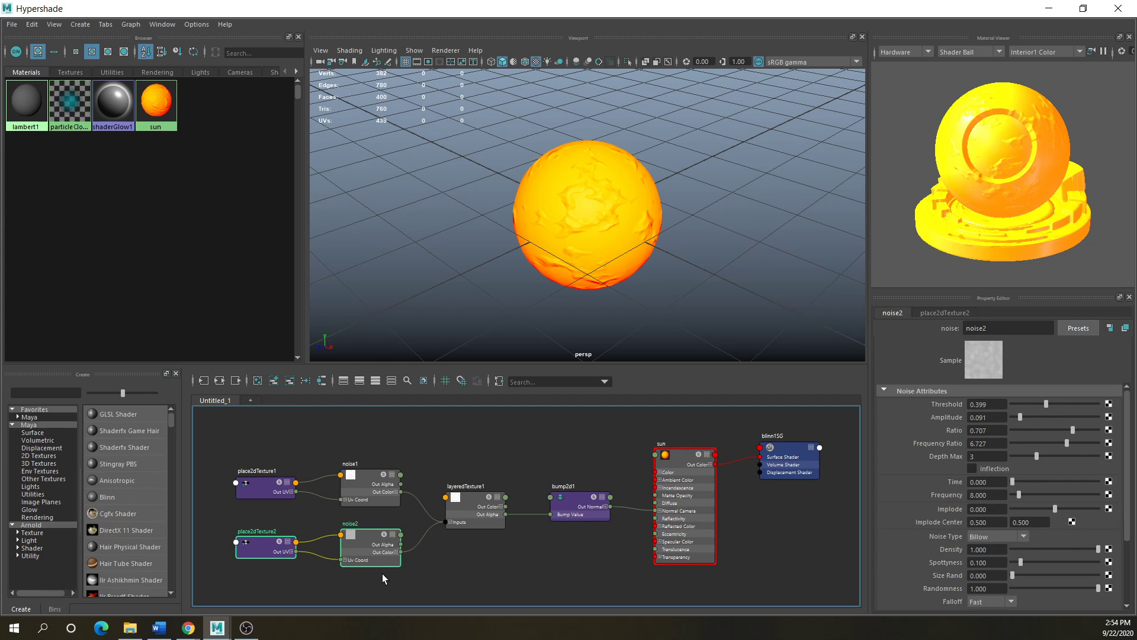
key(Delete)
click(382, 574)
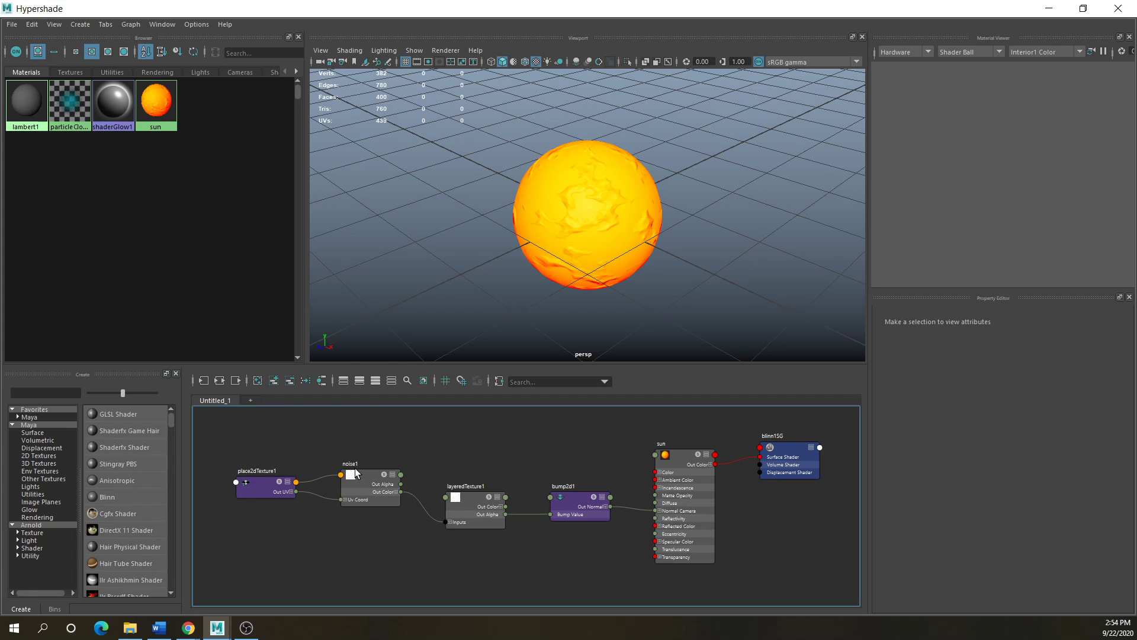
- Try to connect the first noise's Out Color directly to the bump node's Bump Value, bypassing the layered texture
drag(360, 475, 362, 456)
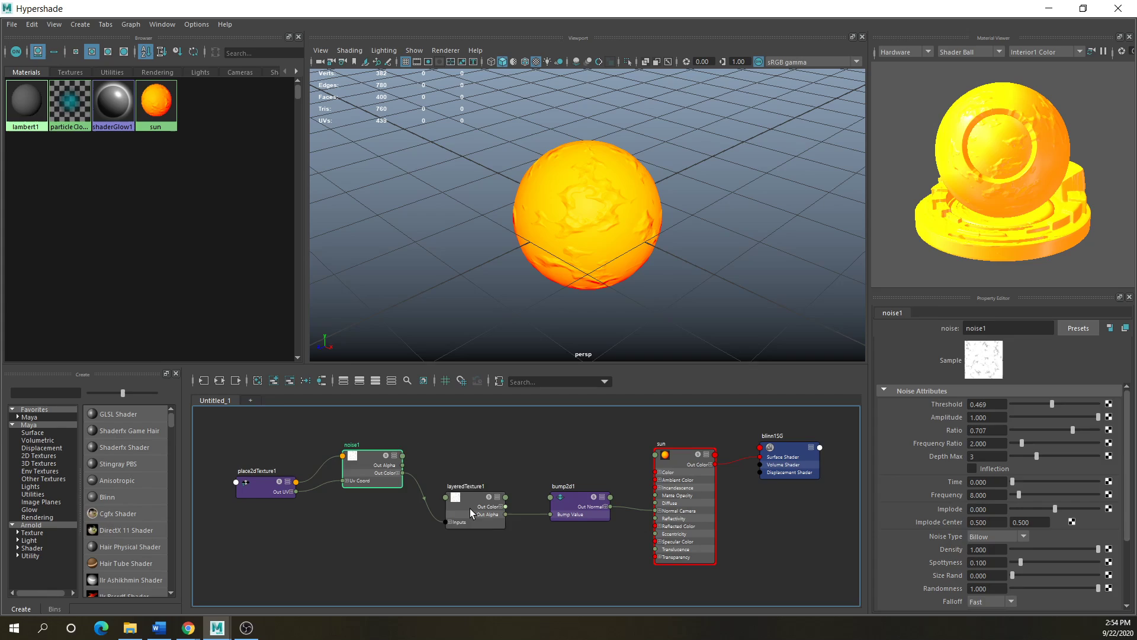
drag(470, 508, 467, 498)
drag(403, 470, 549, 514)
- Delete the sun material's remaining bump network: the layered texture, the first noise with its place2dTexture, and the bump node
drag(476, 495, 466, 512)
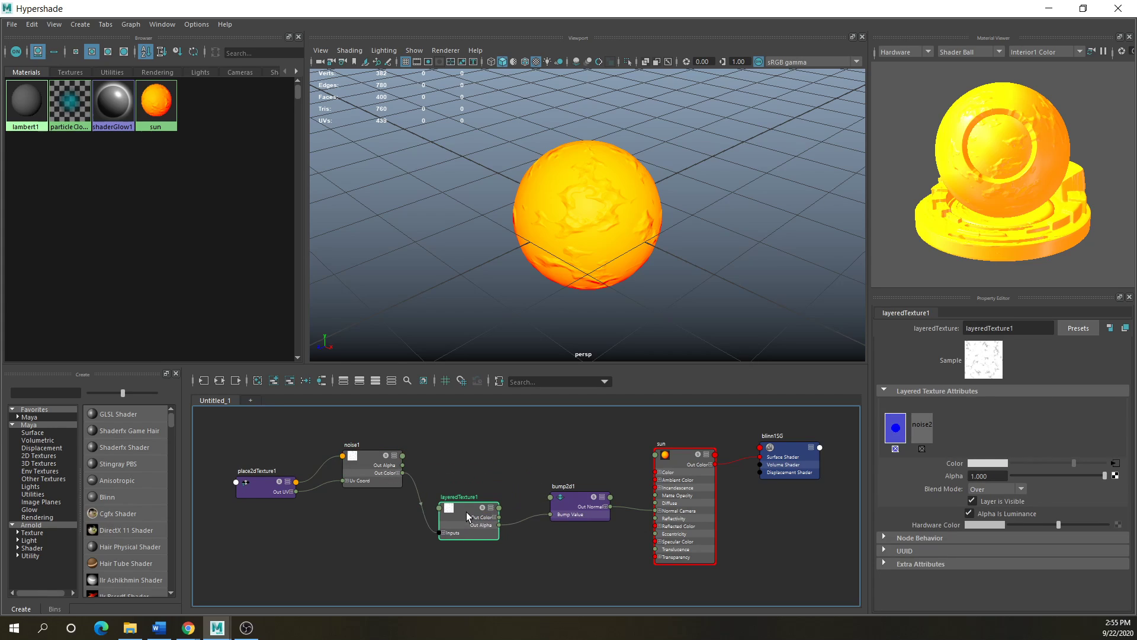
key(Delete)
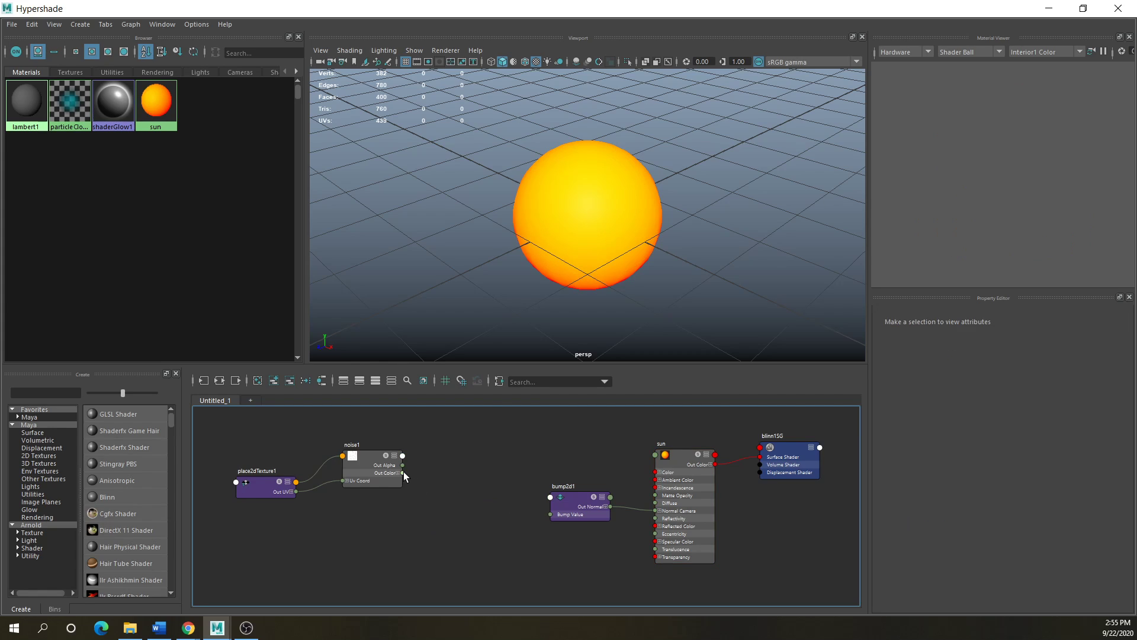
drag(402, 472, 556, 515)
drag(459, 430, 304, 525)
key(Delete)
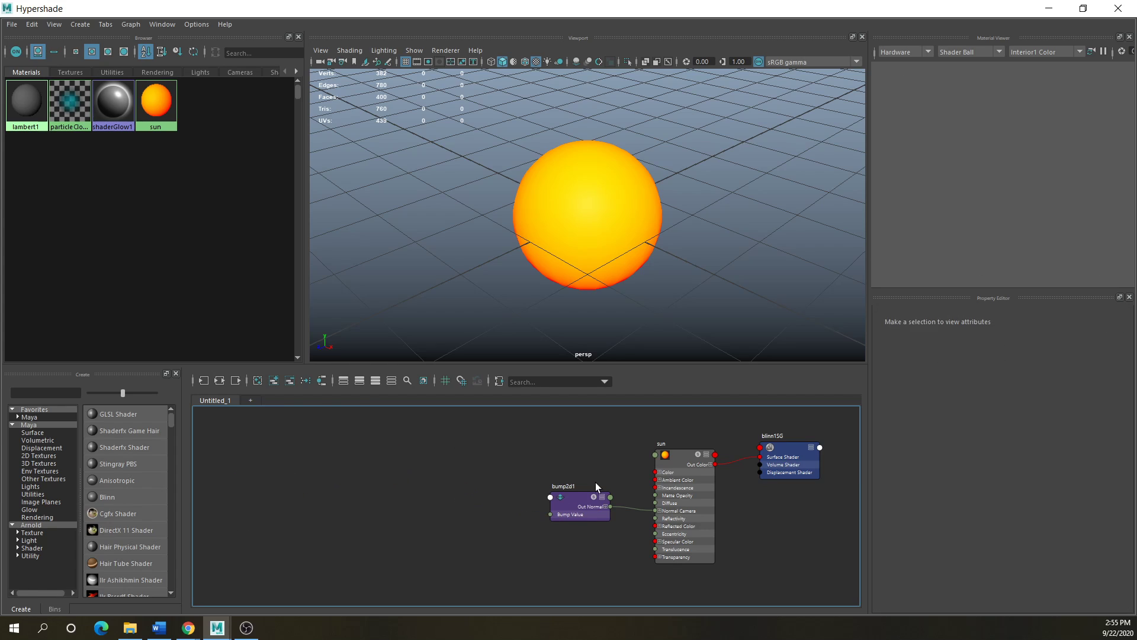
click(595, 482)
key(Delete)
- Map a new Noise texture to the sun material's Bump Mapping
click(679, 462)
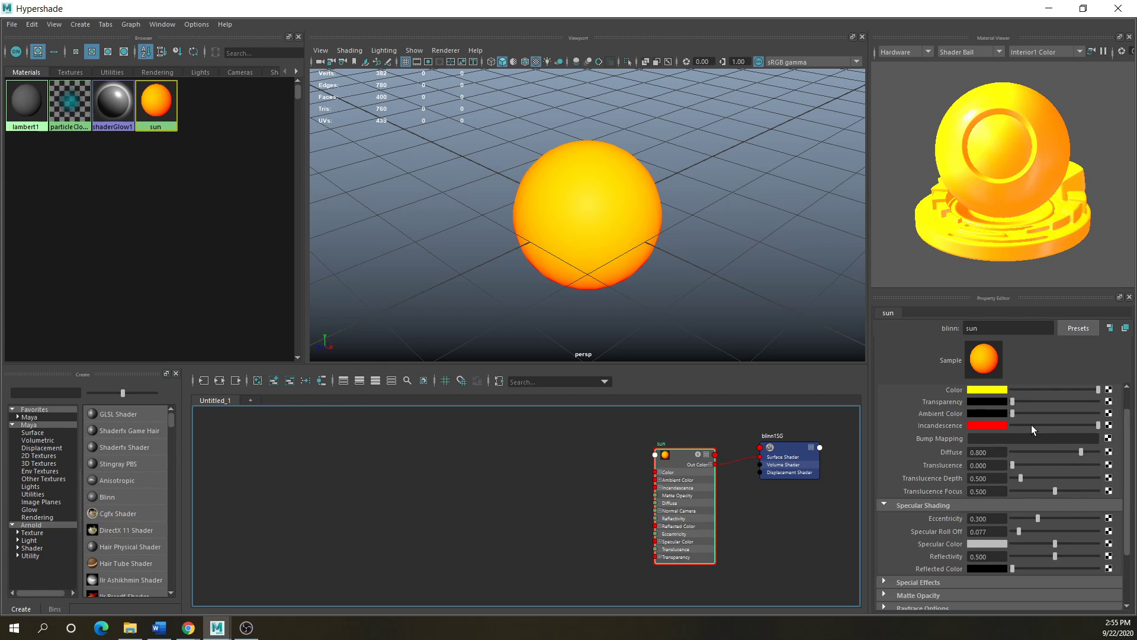
click(1109, 438)
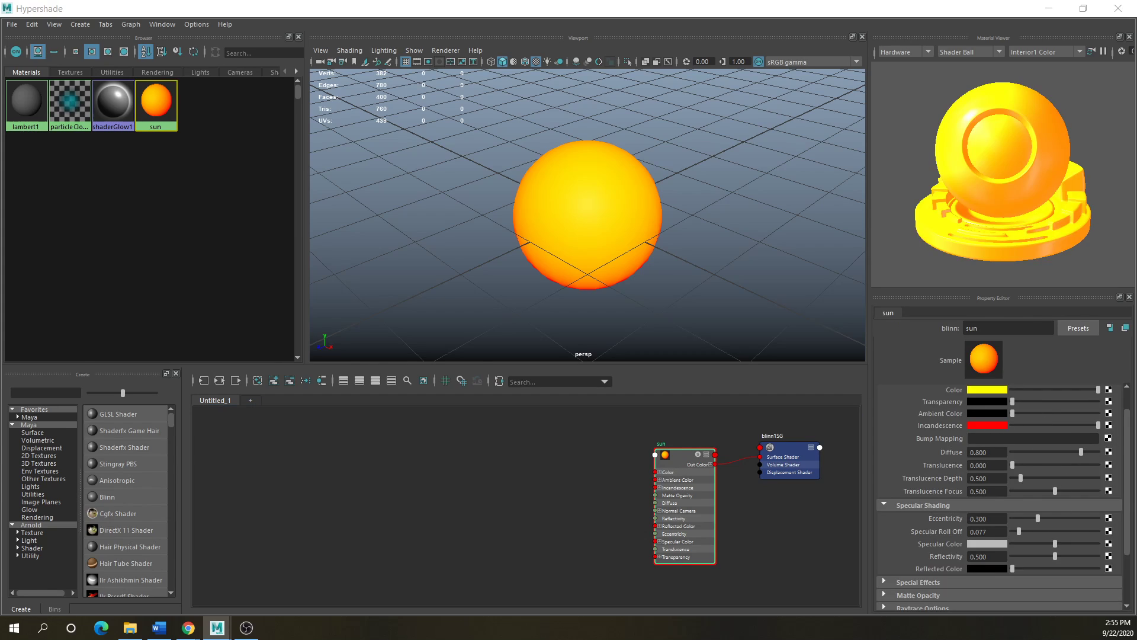
drag(239, 227, 240, 192)
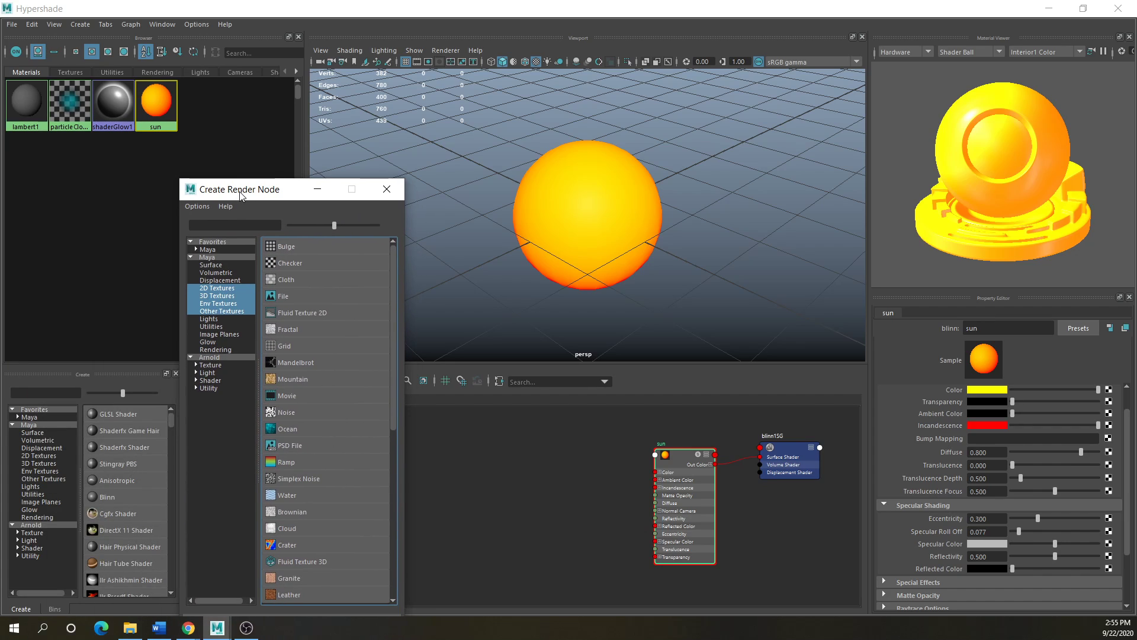
click(287, 412)
- Set the new noise's Amplitude to 0.140 and line up the noise and place2dTexture nodes beside the bump node
click(368, 464)
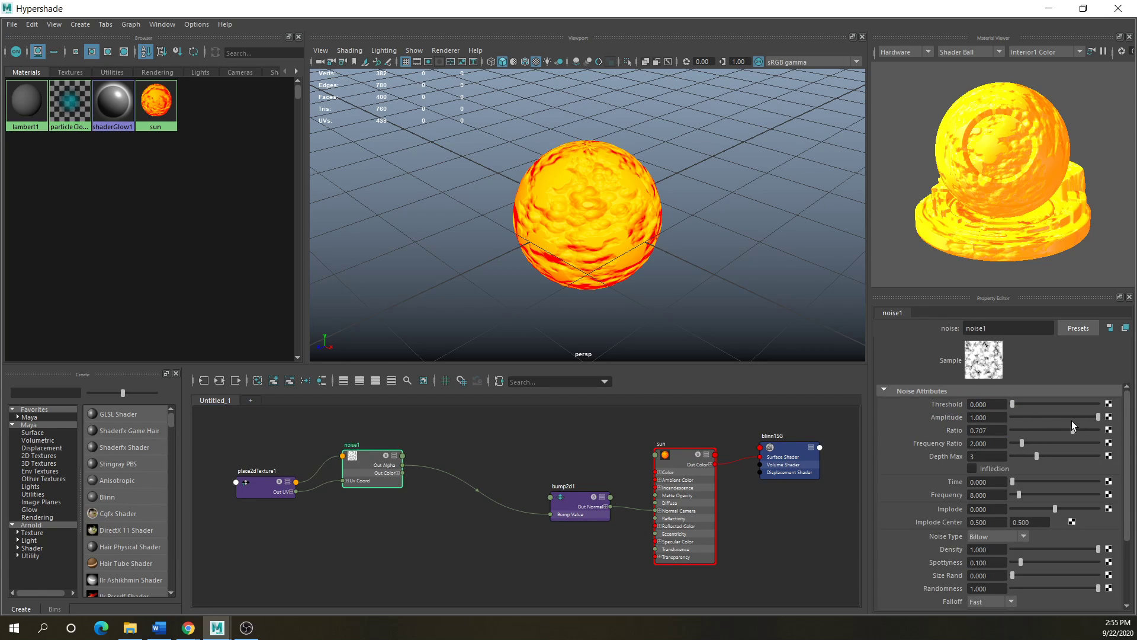
drag(1097, 417, 1025, 428)
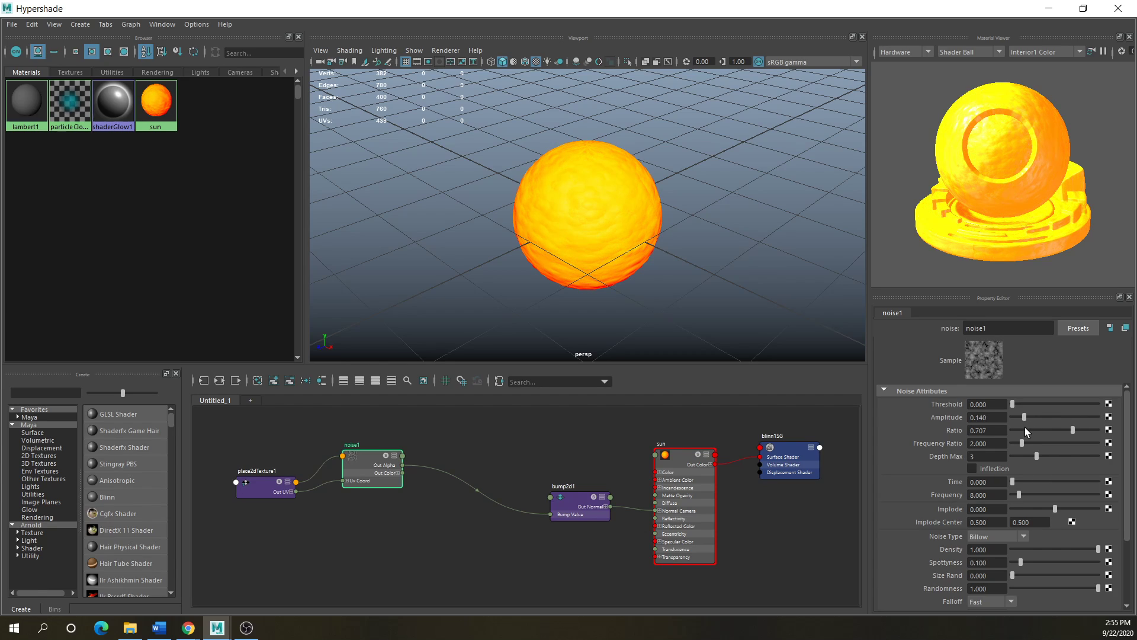
click(566, 187)
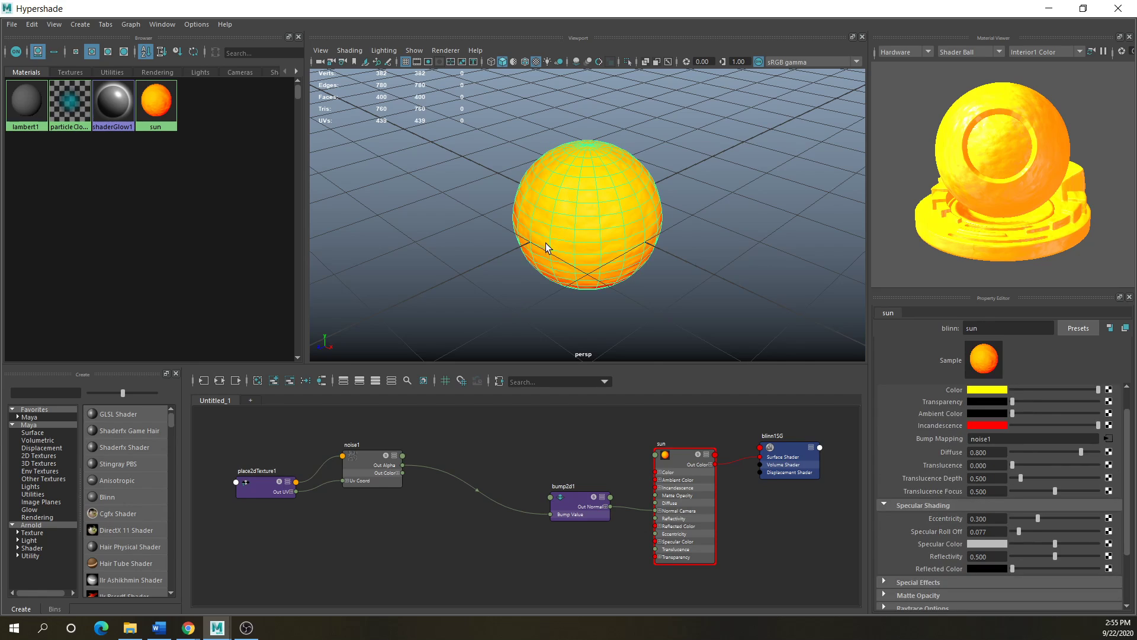
scroll(545, 243, down, 3)
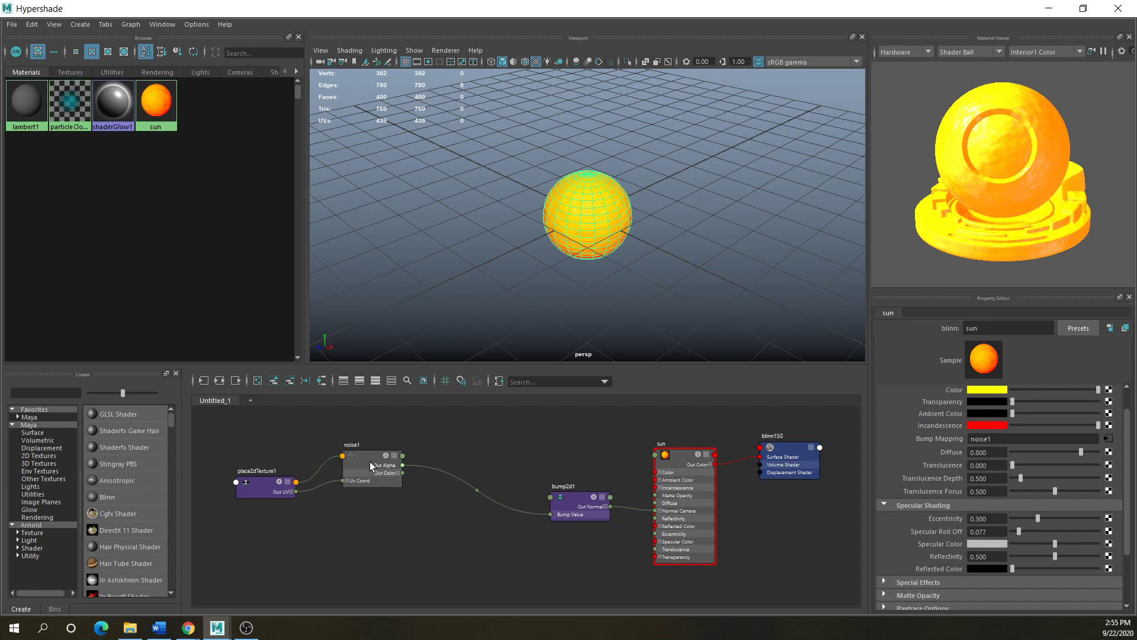
drag(370, 461, 471, 495)
drag(253, 492, 355, 508)
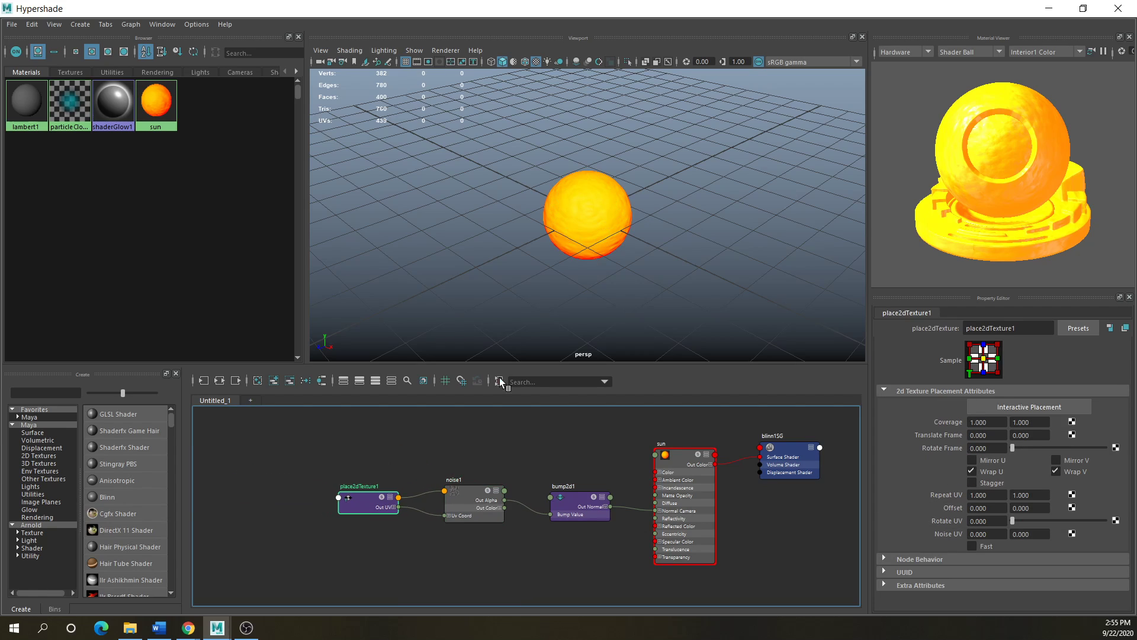
- Render the sun sphere from the main Maya window to check its bump and glow, and close the Render View
click(582, 240)
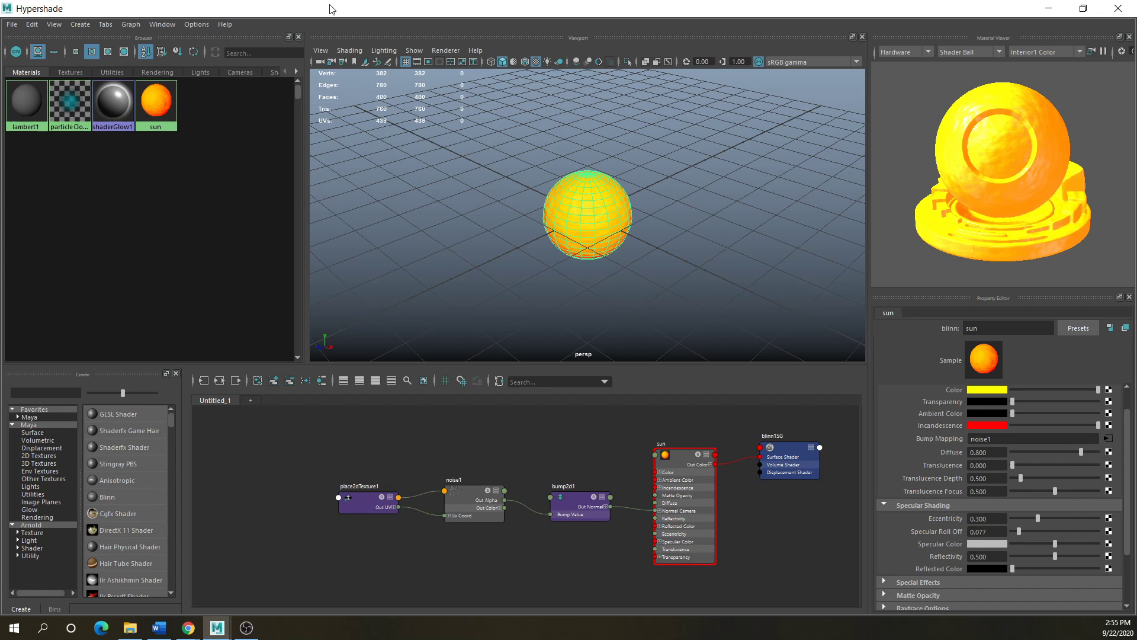
drag(330, 7, 519, 407)
click(655, 162)
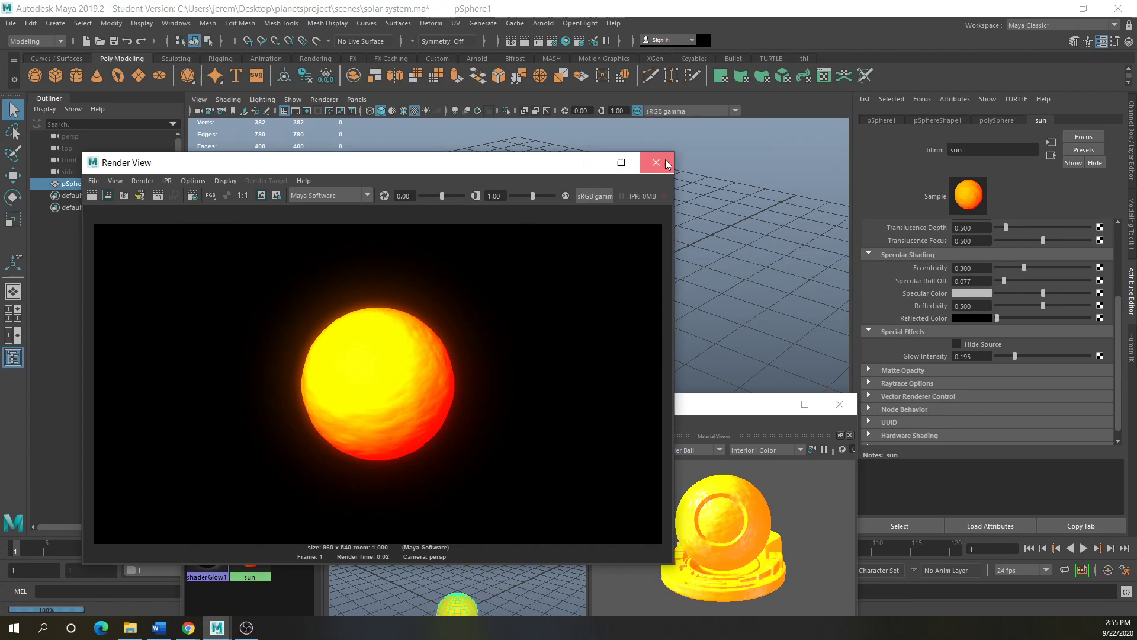
- Move the sun sphere away from the grid's centre to its far side and create a new polygon sphere at the origin
click(13, 175)
drag(497, 335, 776, 212)
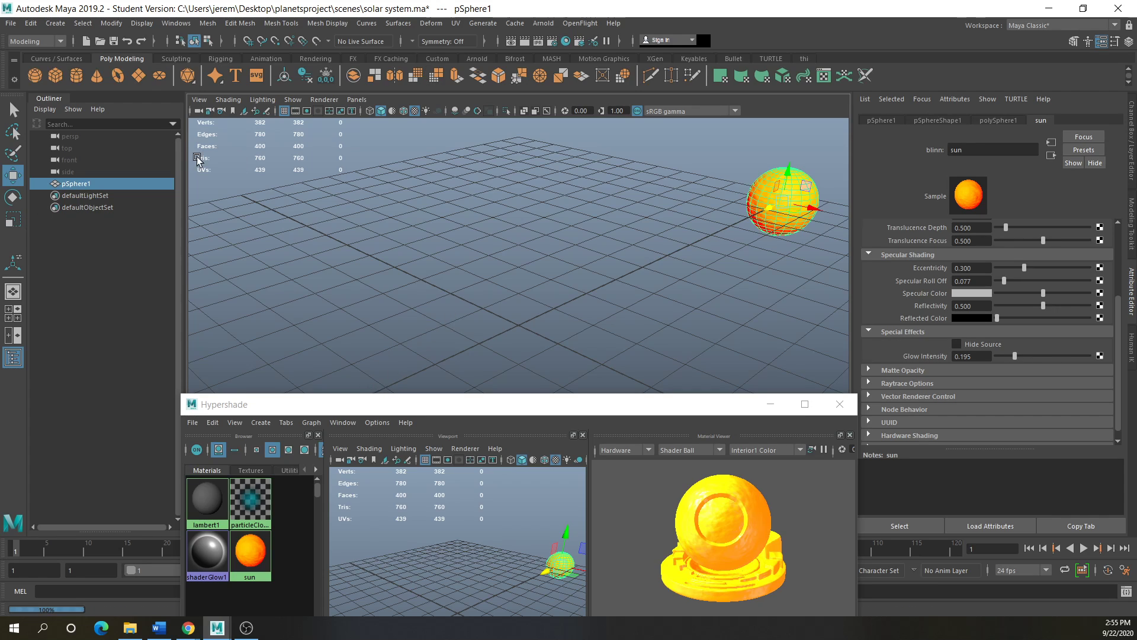
click(33, 75)
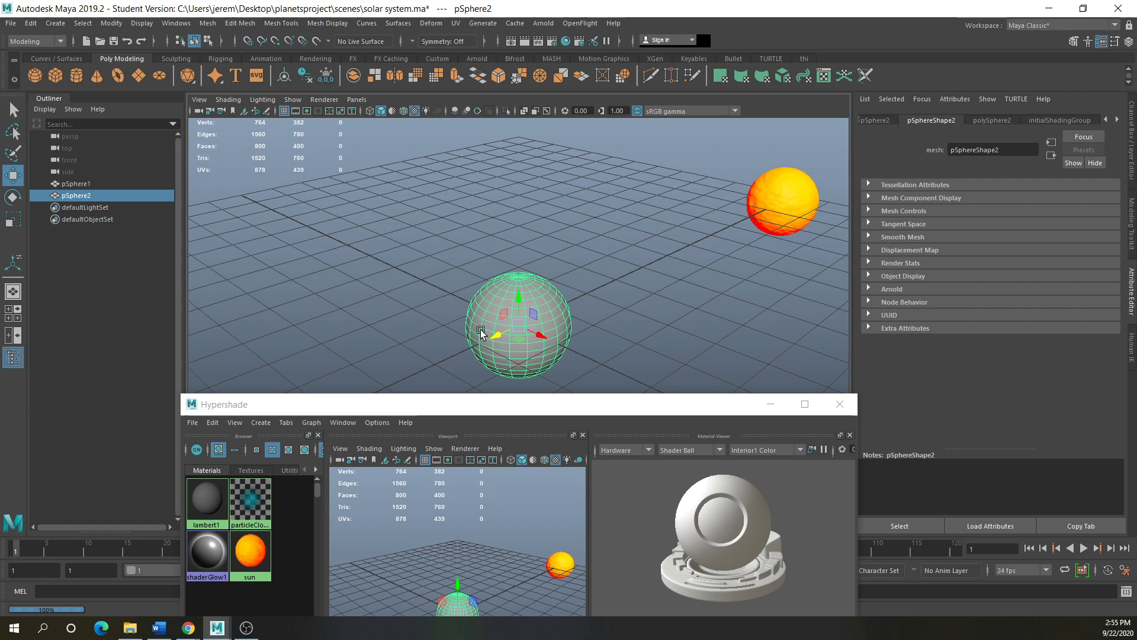
- Return to the maximized Hypershade, clear the node graph and create a new Lambert material
drag(478, 394, 439, 109)
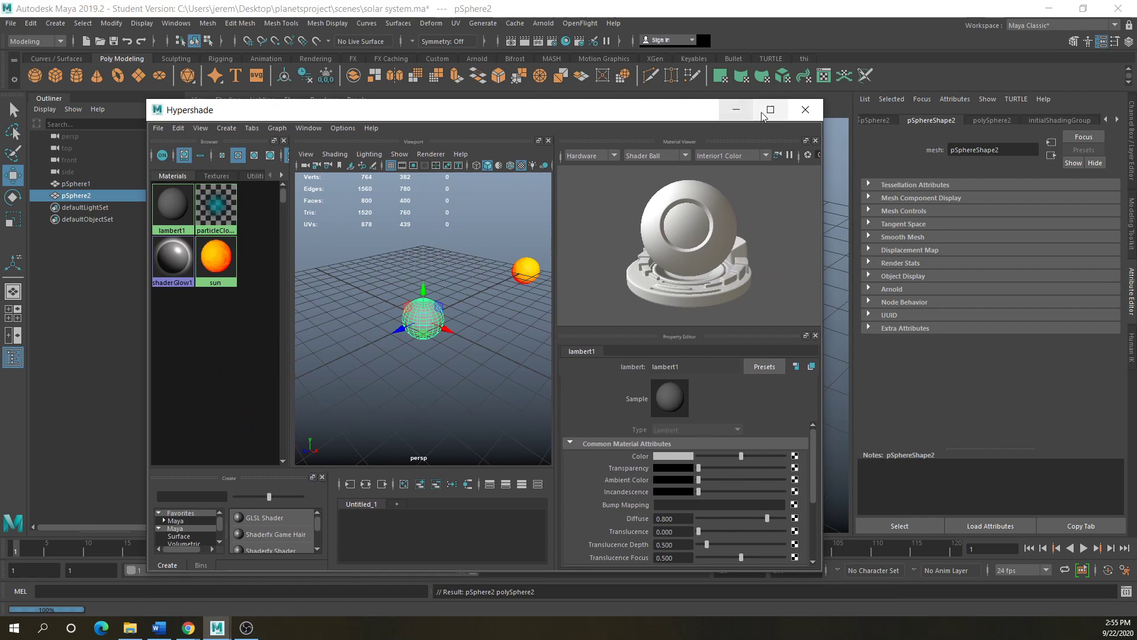
double_click(439, 109)
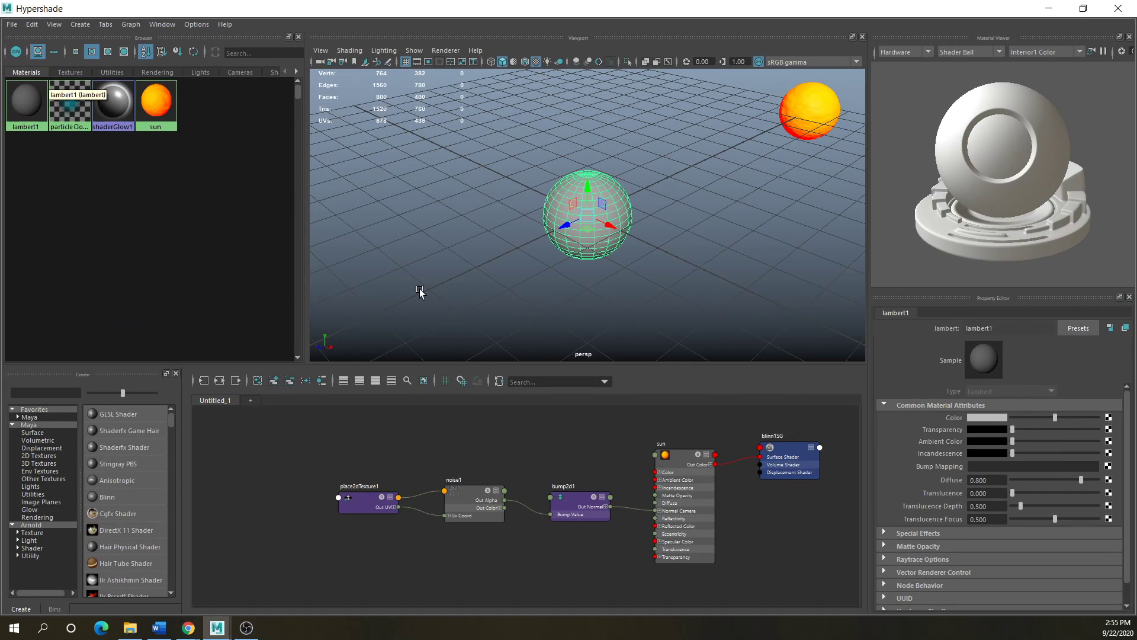
click(257, 381)
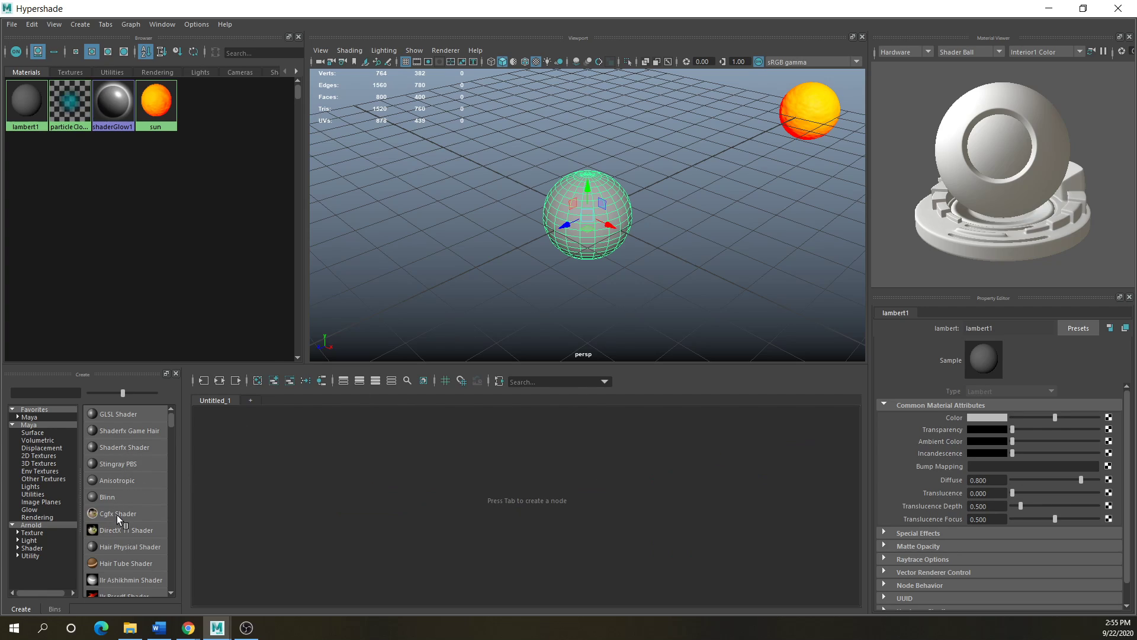
scroll(116, 514, down, 3)
click(117, 532)
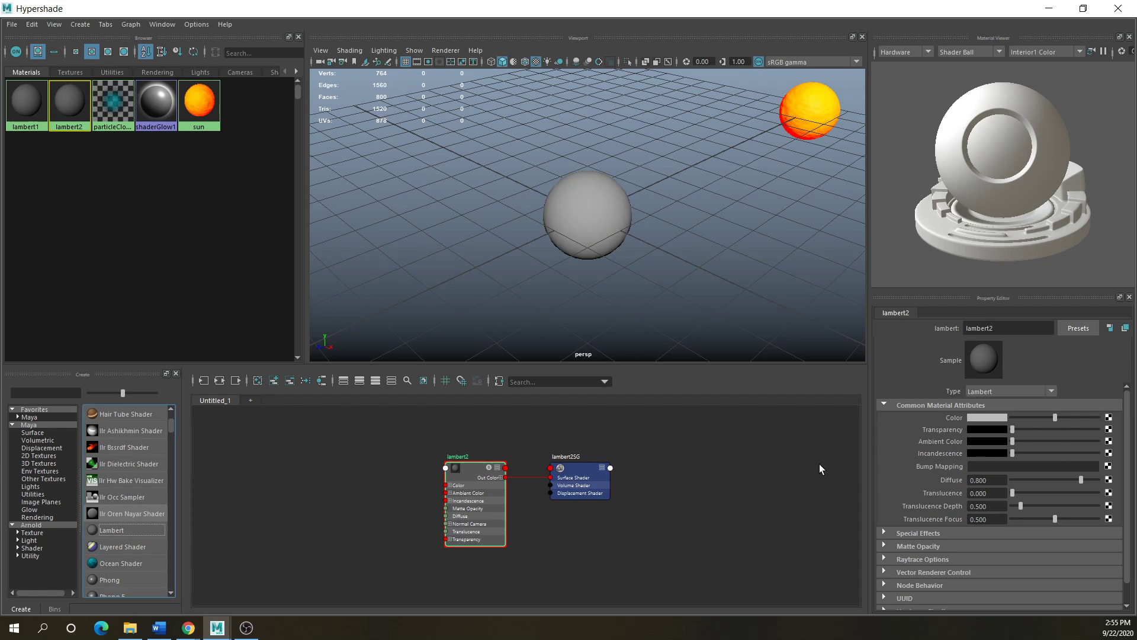
click(472, 466)
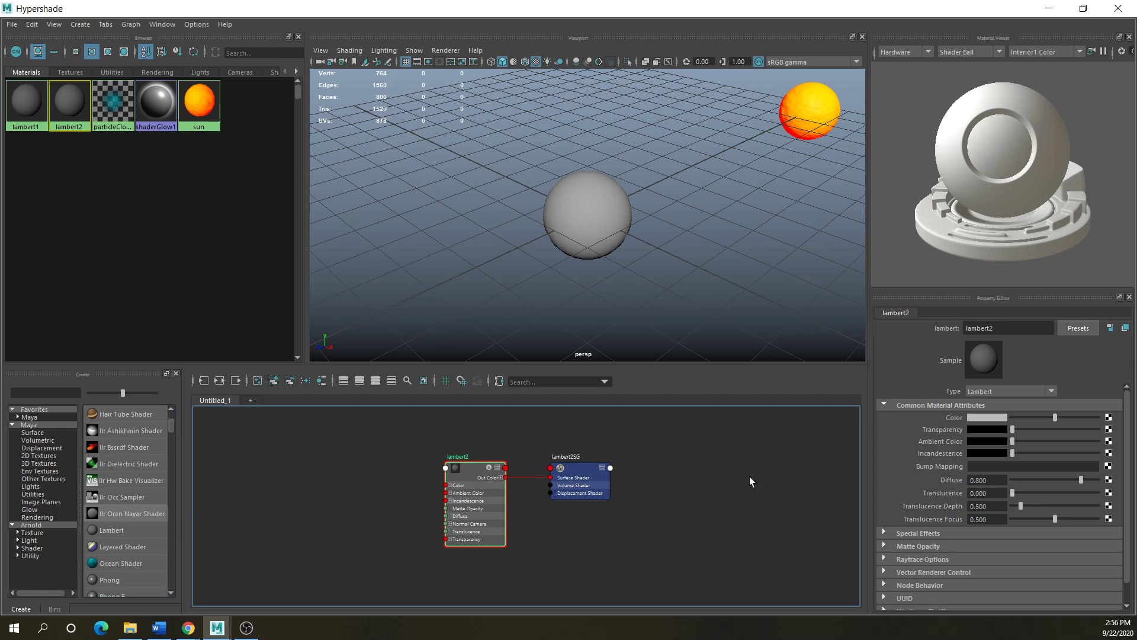
- Map a File texture to the new Lambert's Color and display the file node's attributes
click(1108, 418)
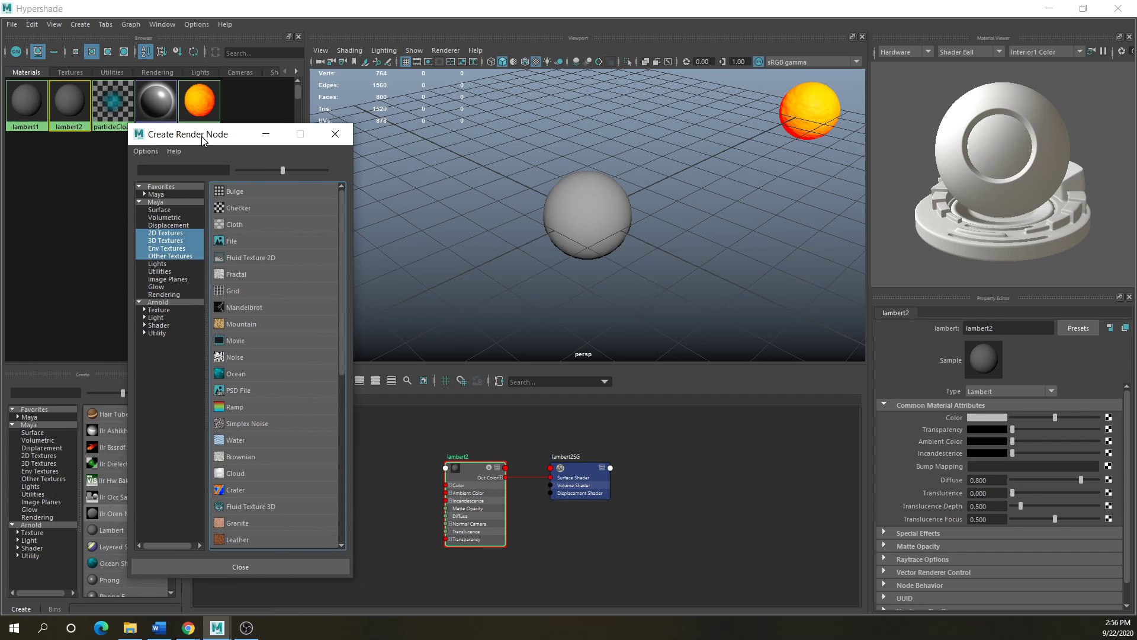
click(233, 243)
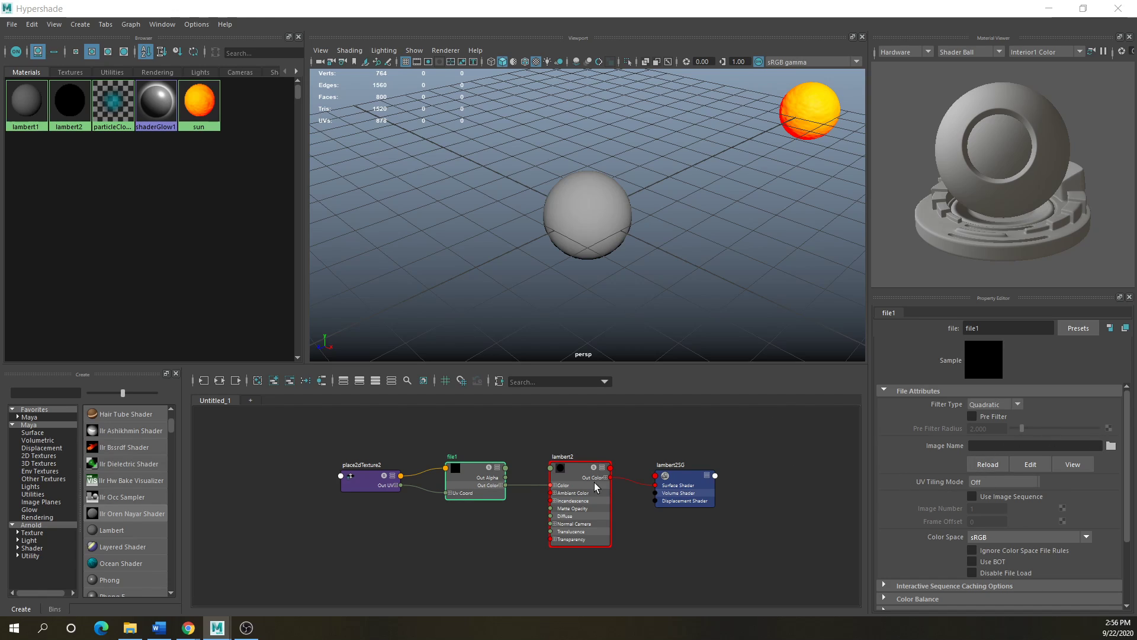
click(468, 469)
- Load earthmap1k.jpg from the nested Planets folders in the project's sourceimages as the image of the Lambert's color file node
click(1110, 447)
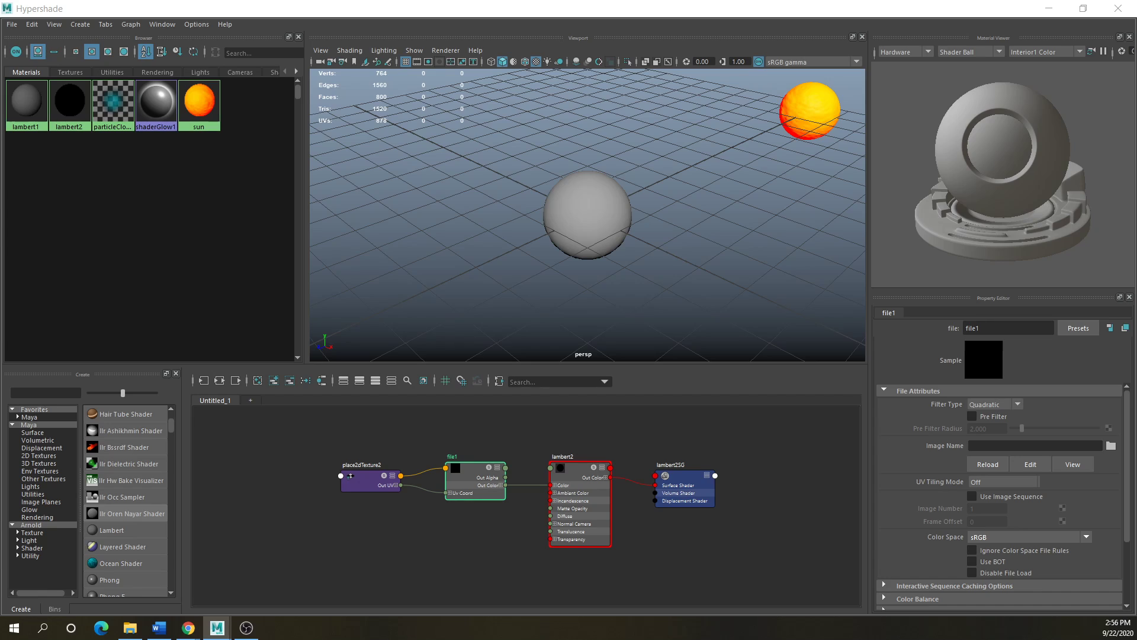
drag(59, 228, 207, 207)
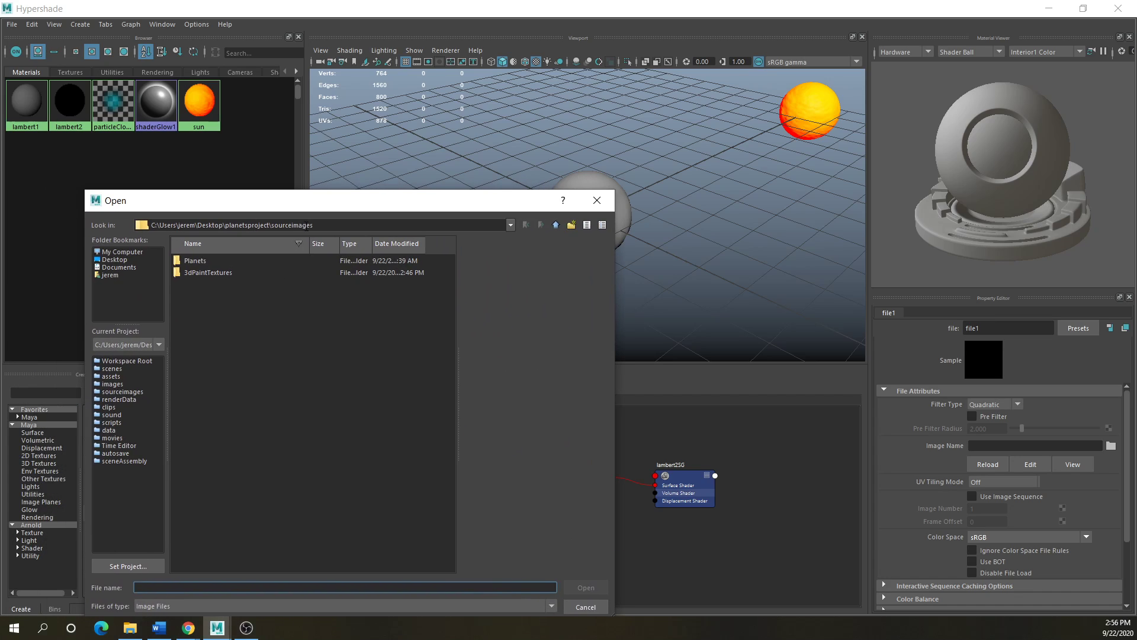
double_click(207, 265)
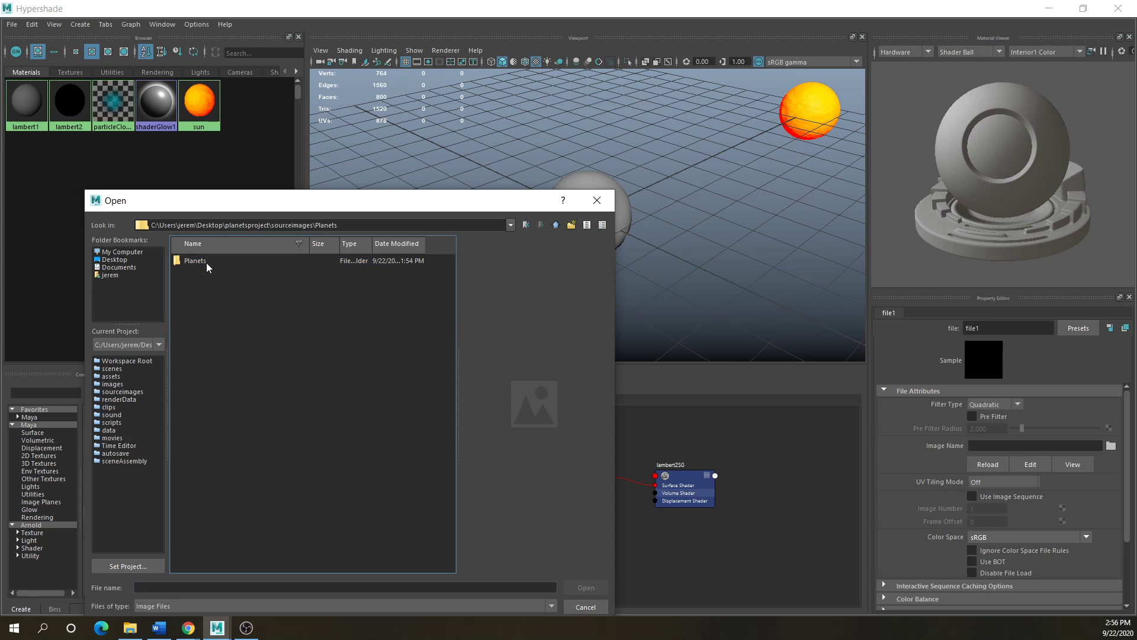
double_click(207, 262)
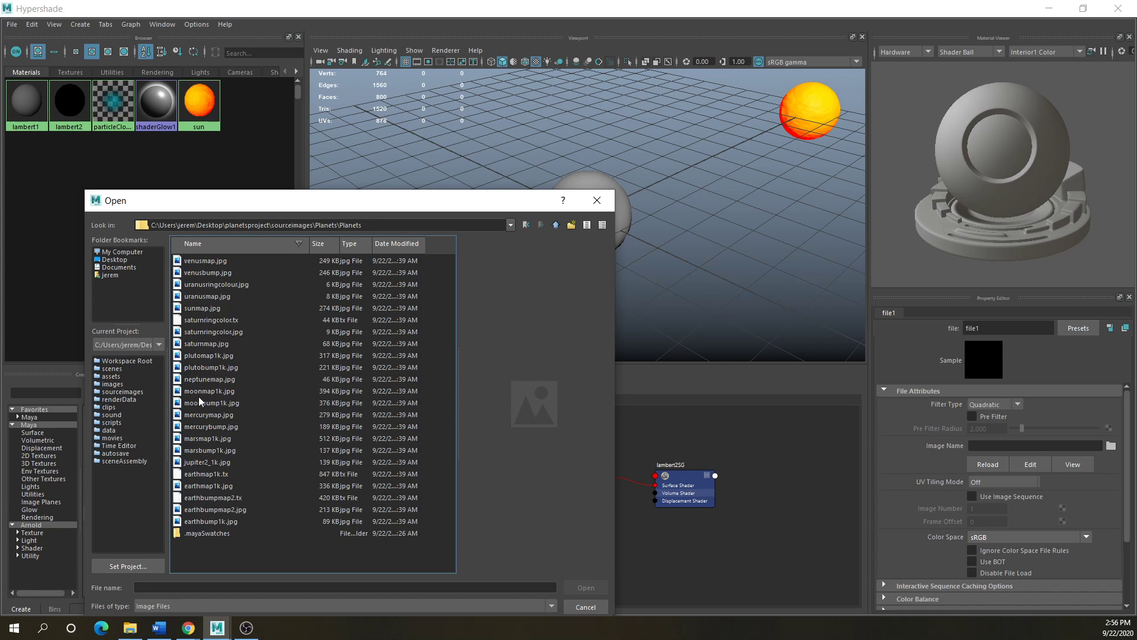
click(207, 487)
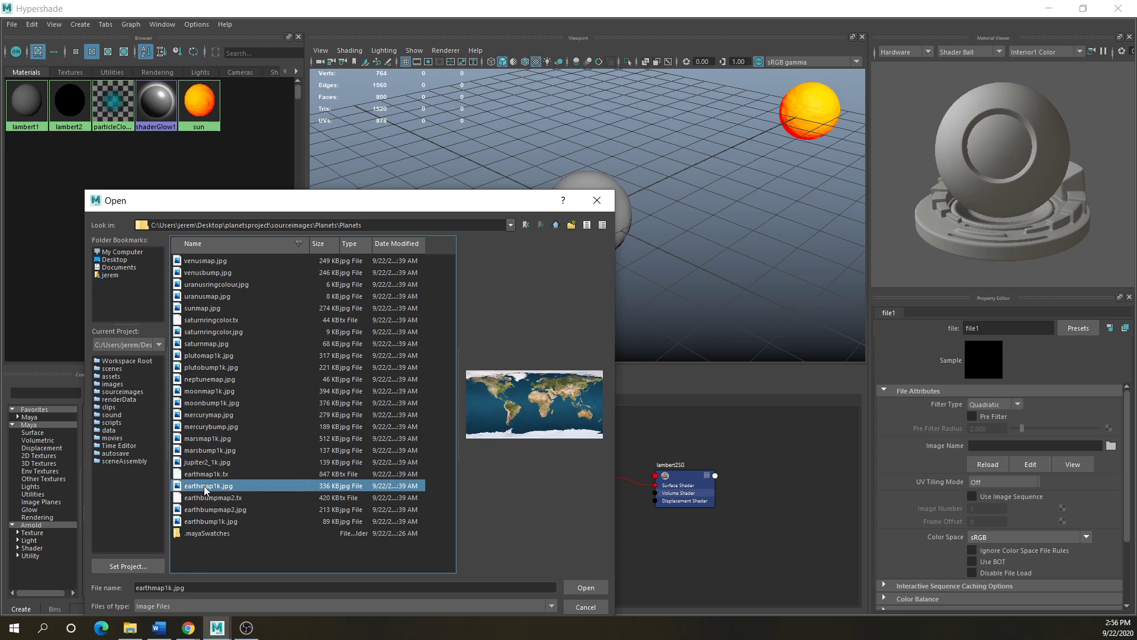
click(588, 594)
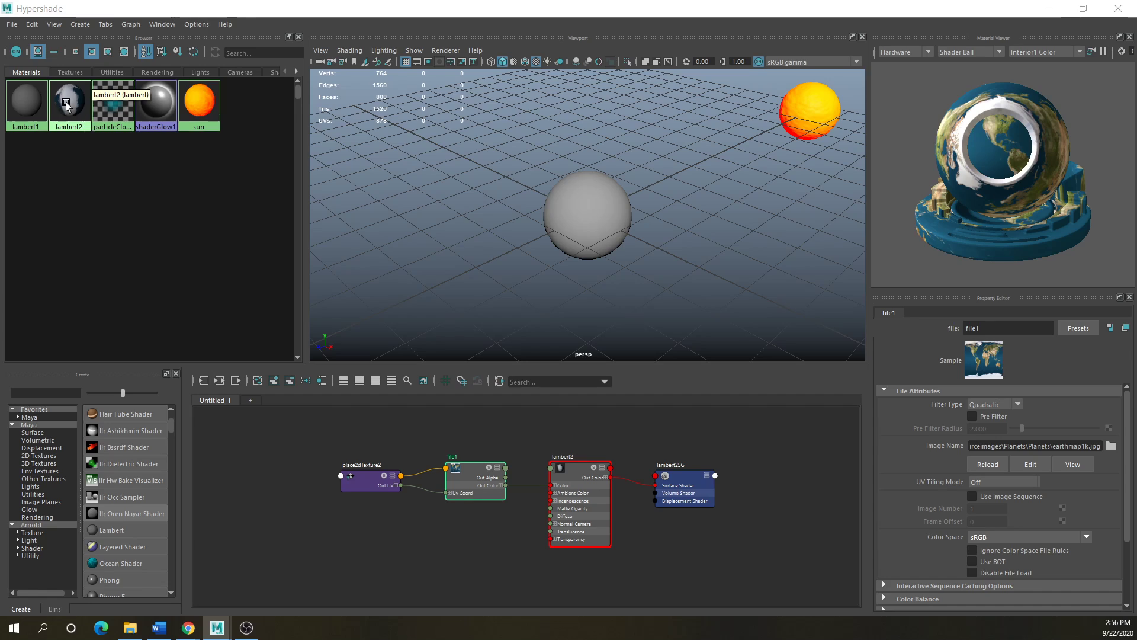
- Assign the lambert2 material to the grey sphere at the origin and inspect the Earth texture around it
click(612, 210)
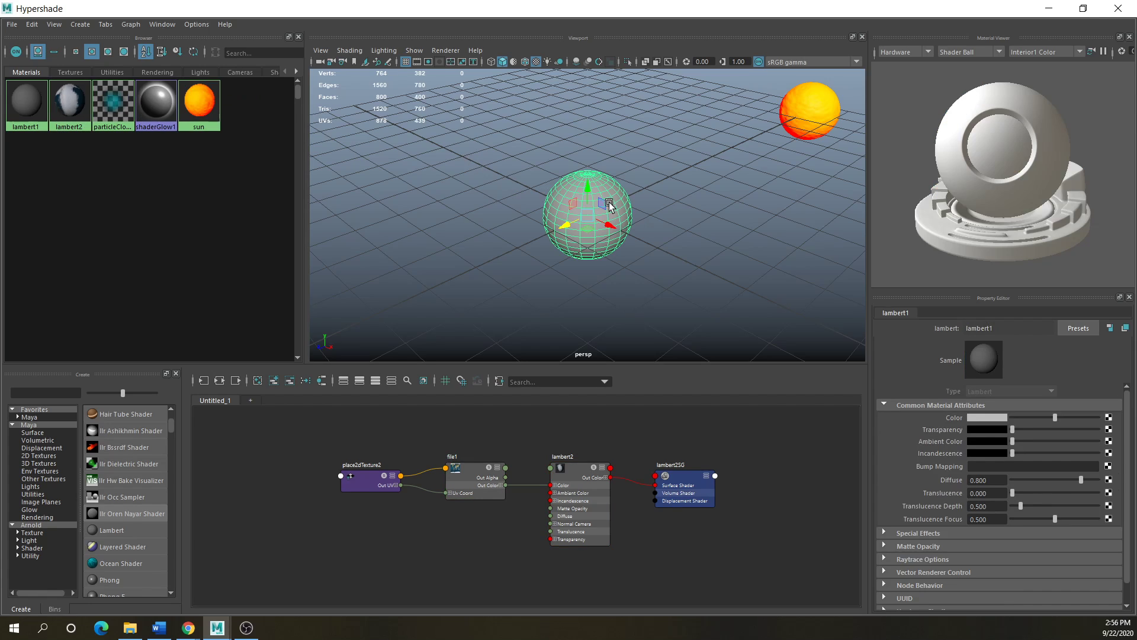
right_click(75, 95)
click(89, 155)
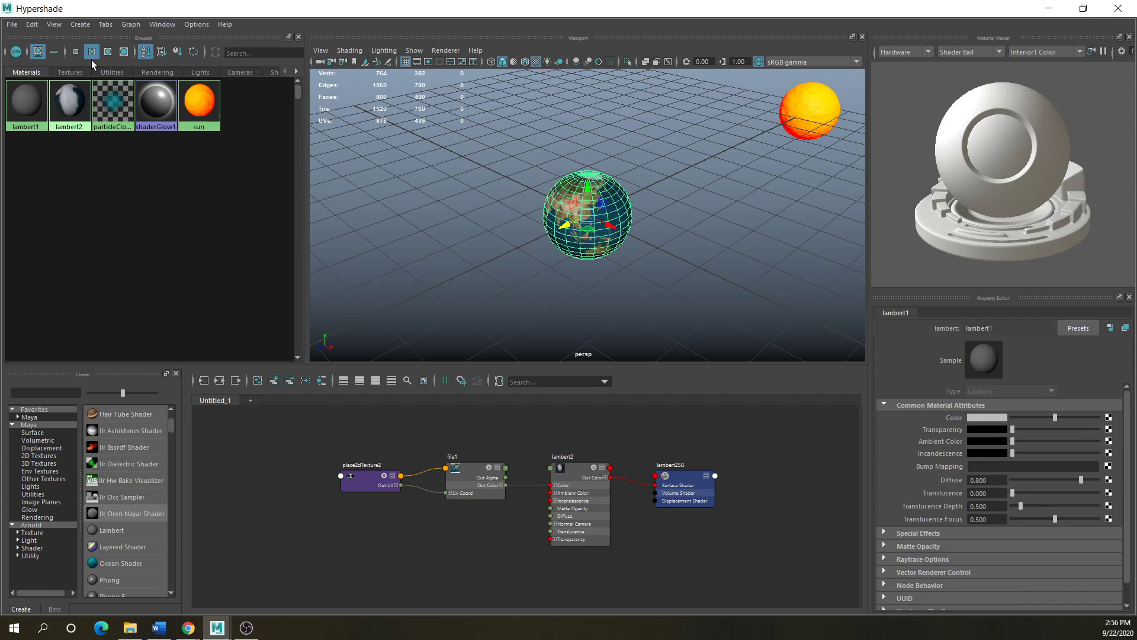
click(541, 261)
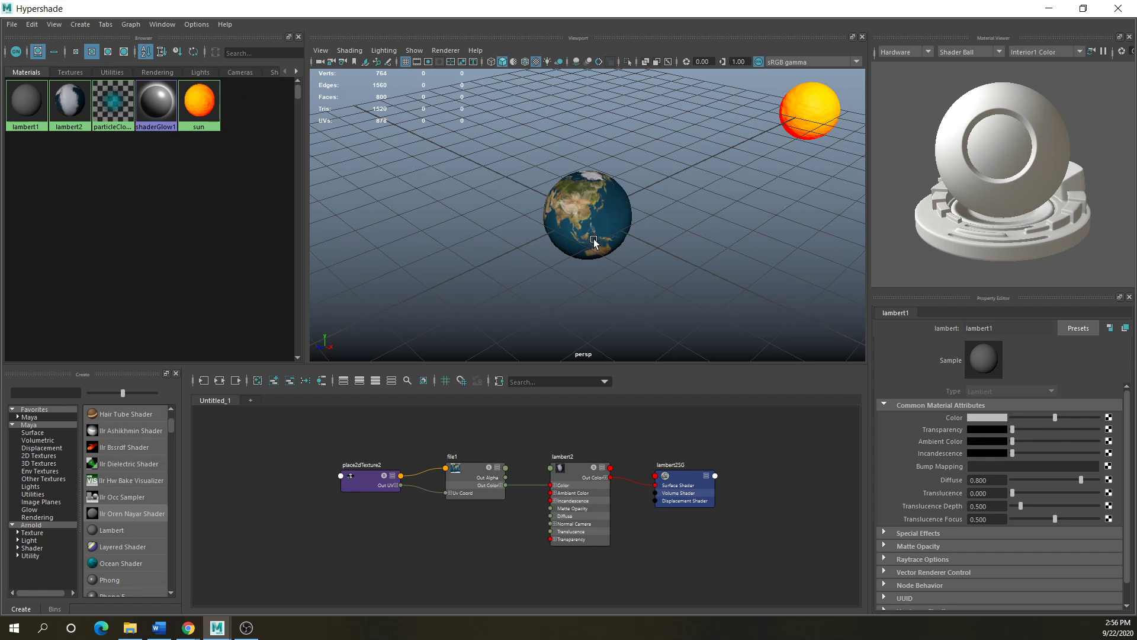
alt+drag(594, 242, 571, 236)
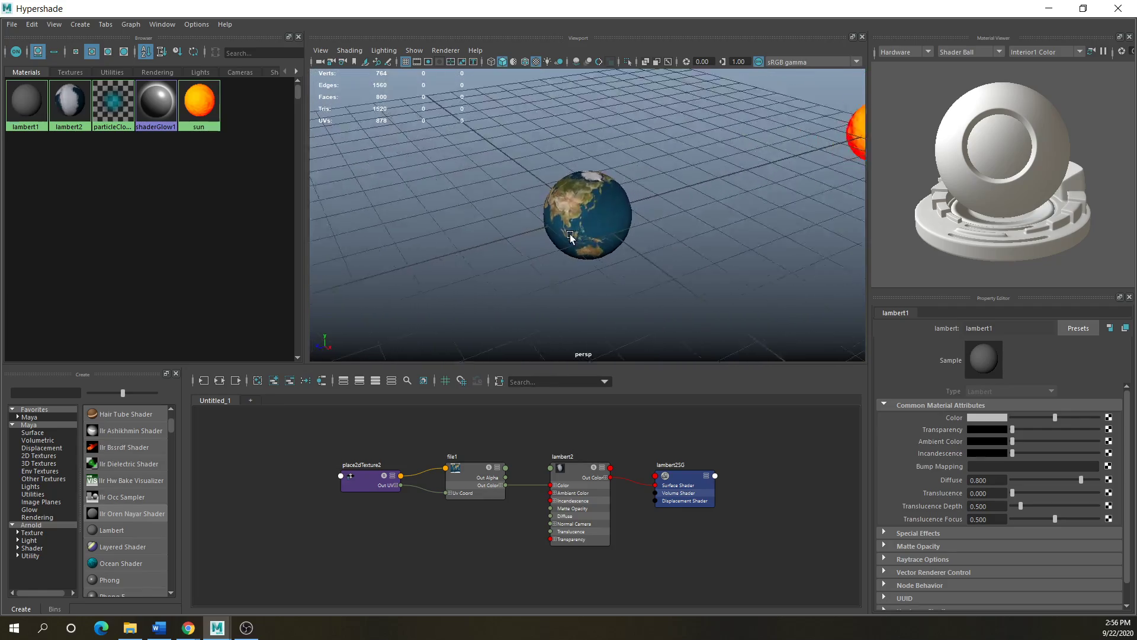
scroll(571, 236, up, 10)
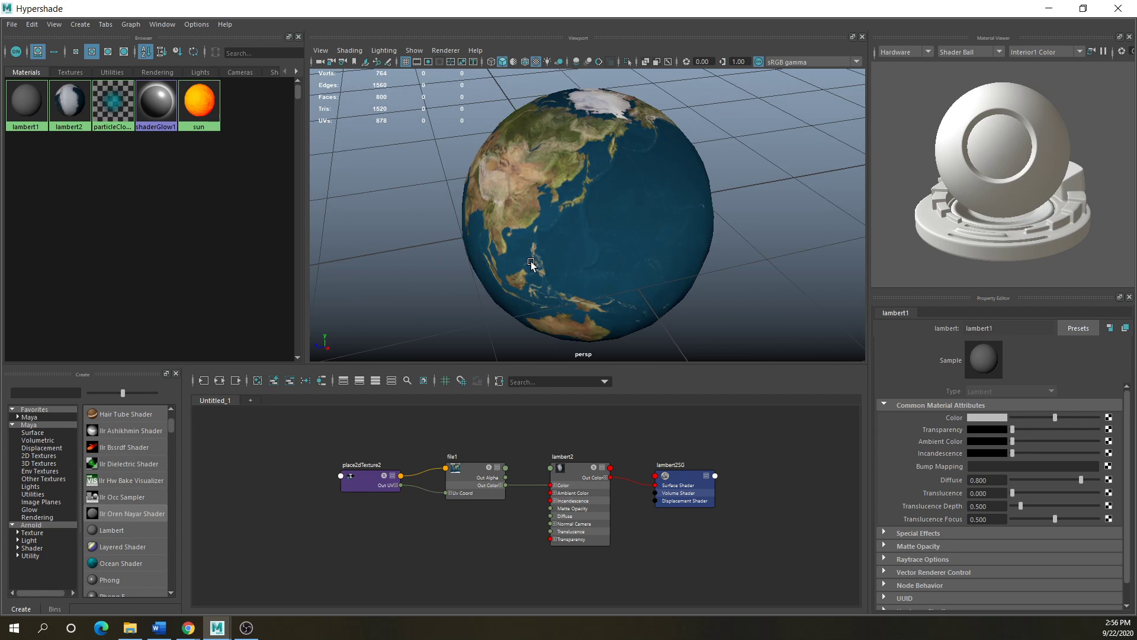
scroll(530, 262, down, 3)
alt+drag(531, 261, 616, 272)
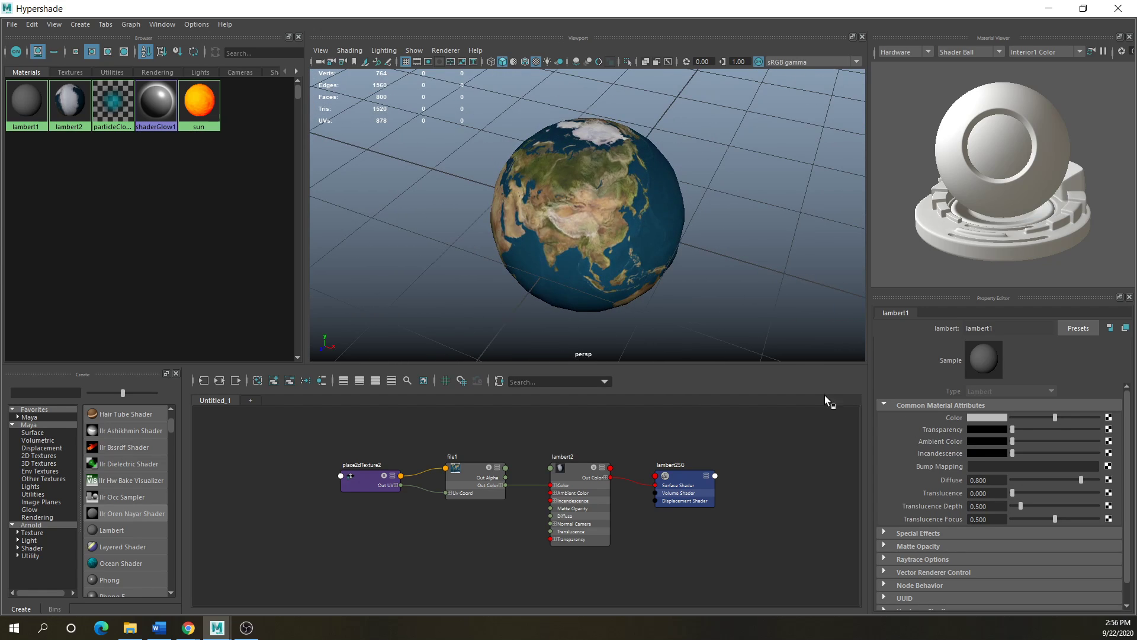
click(1108, 466)
drag(166, 638, 165, 183)
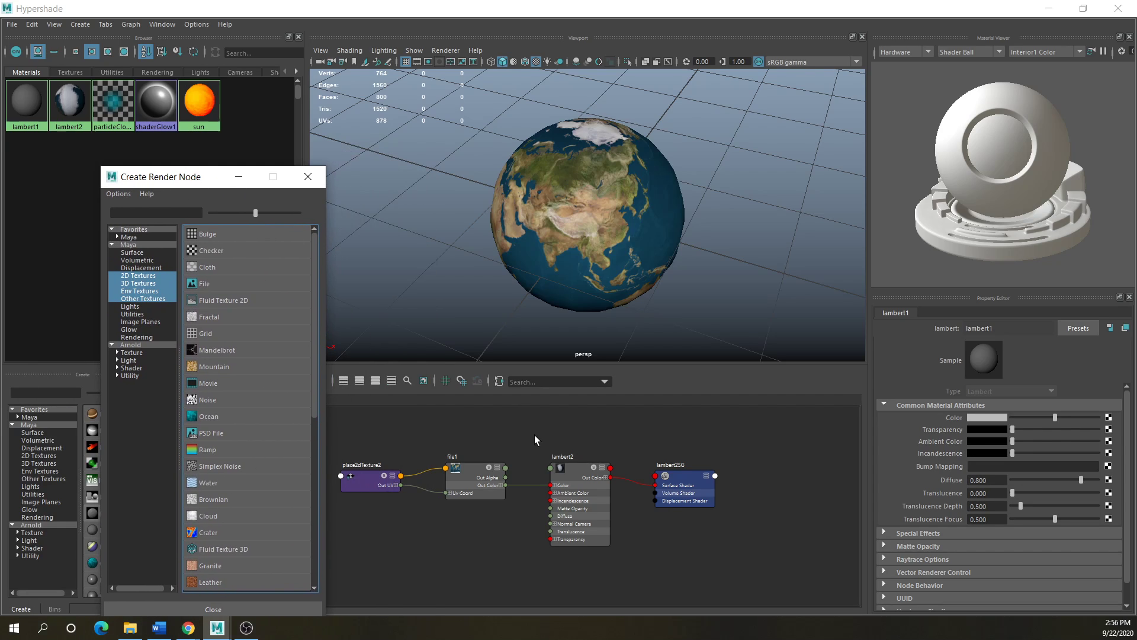
click(307, 176)
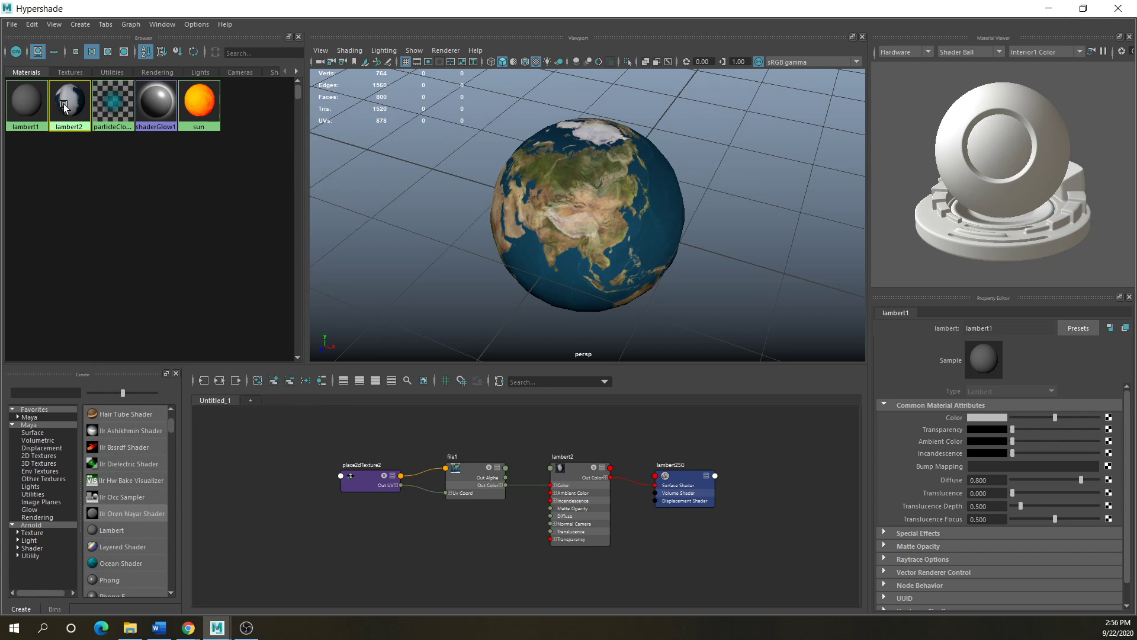
- Map a File texture to lambert2's Bump Mapping
click(64, 106)
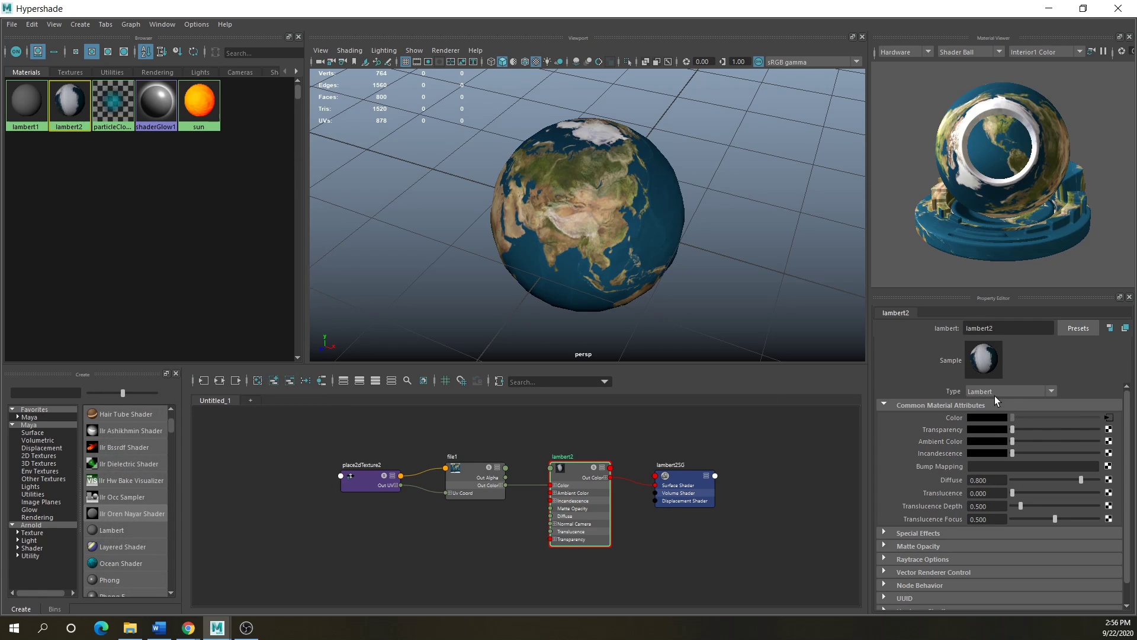
click(1109, 467)
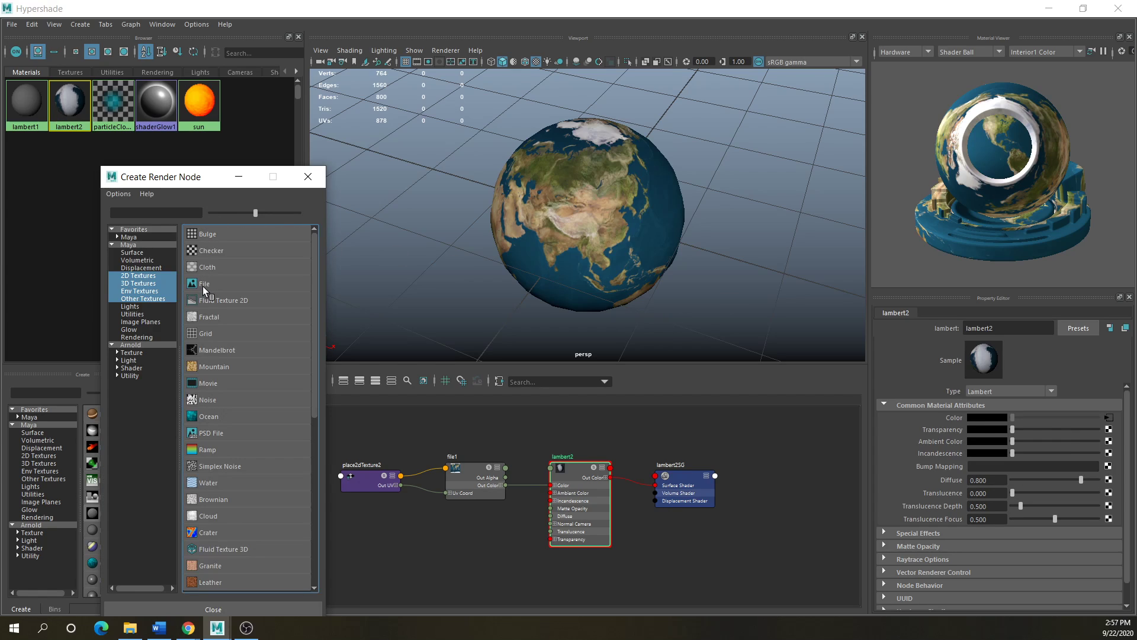
click(203, 284)
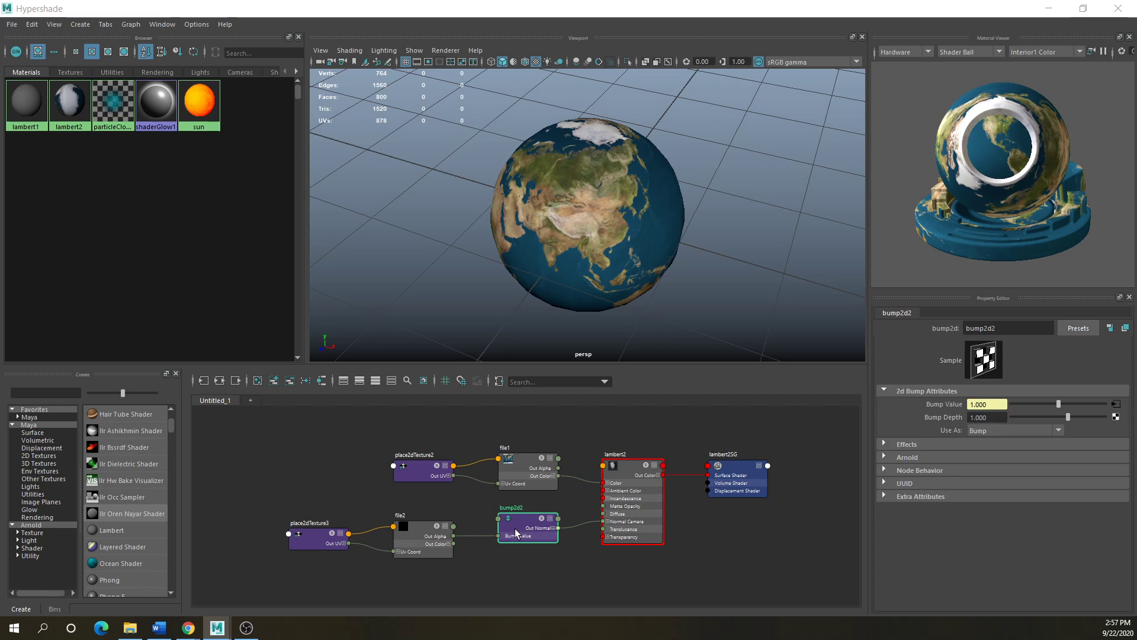
- Load earthbumpmap2.jpg as the image of the bump file node, previewing the Earth maps before choosing
click(412, 526)
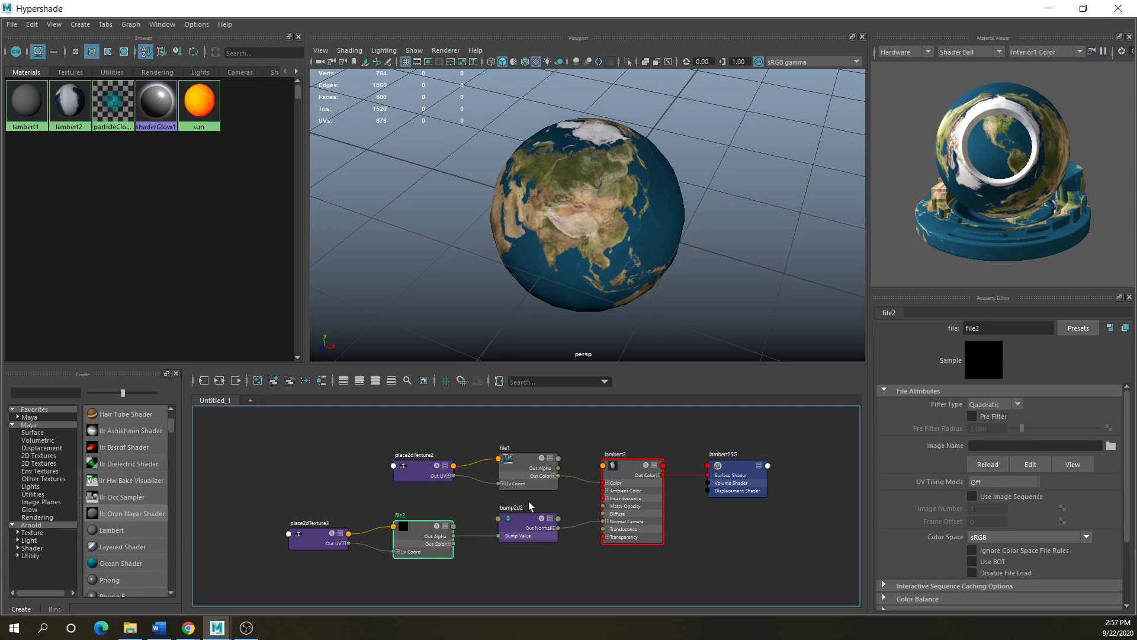
click(1110, 446)
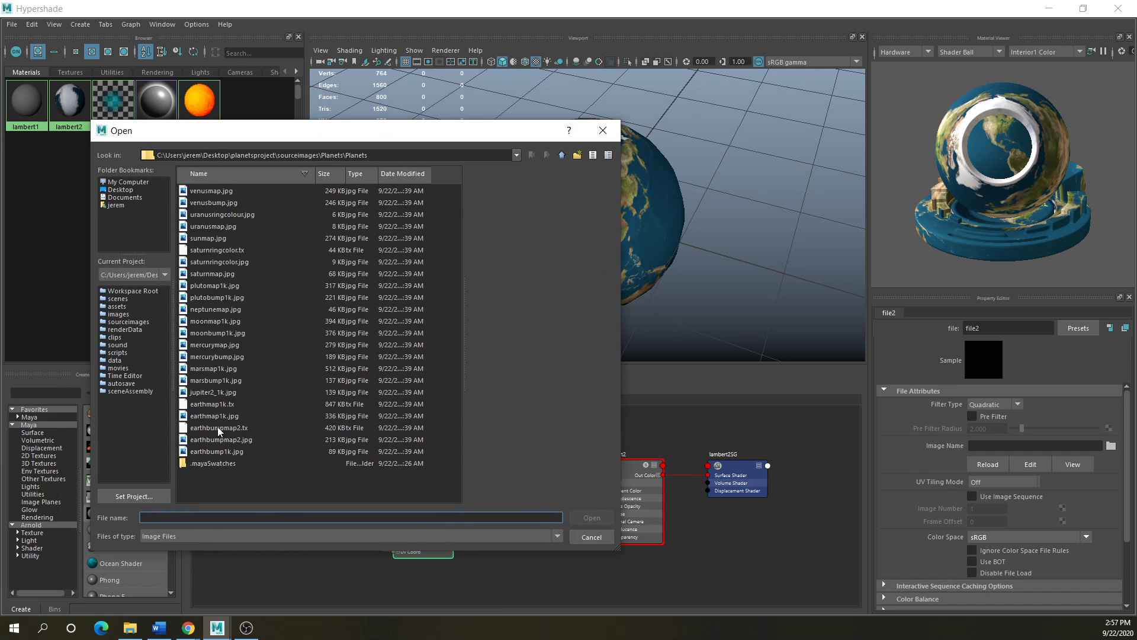
click(218, 428)
click(218, 416)
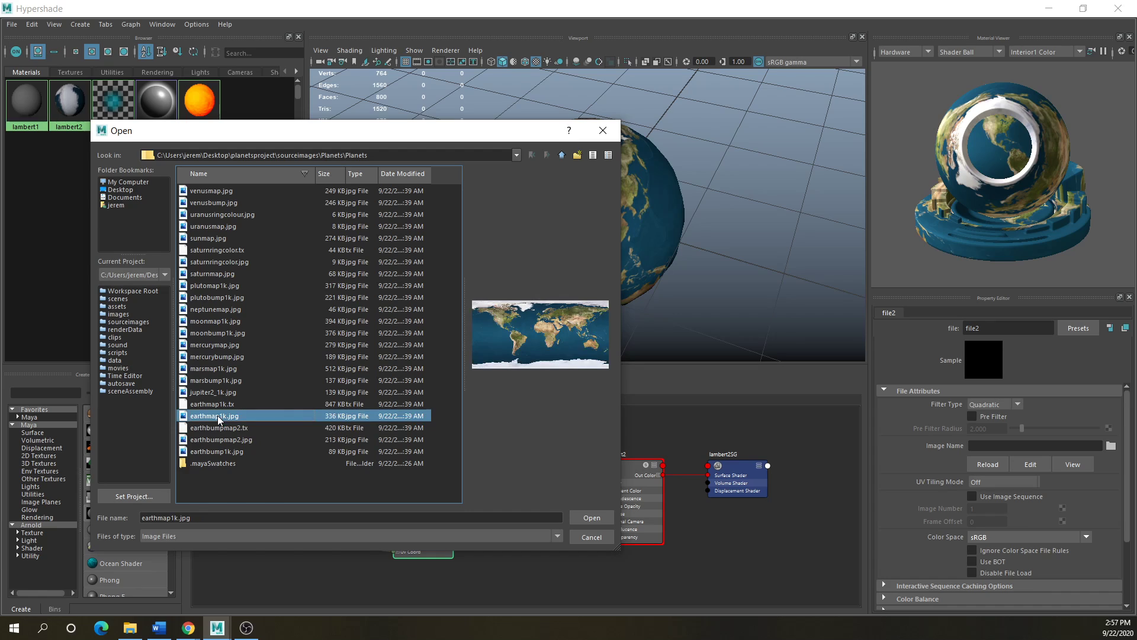
click(221, 439)
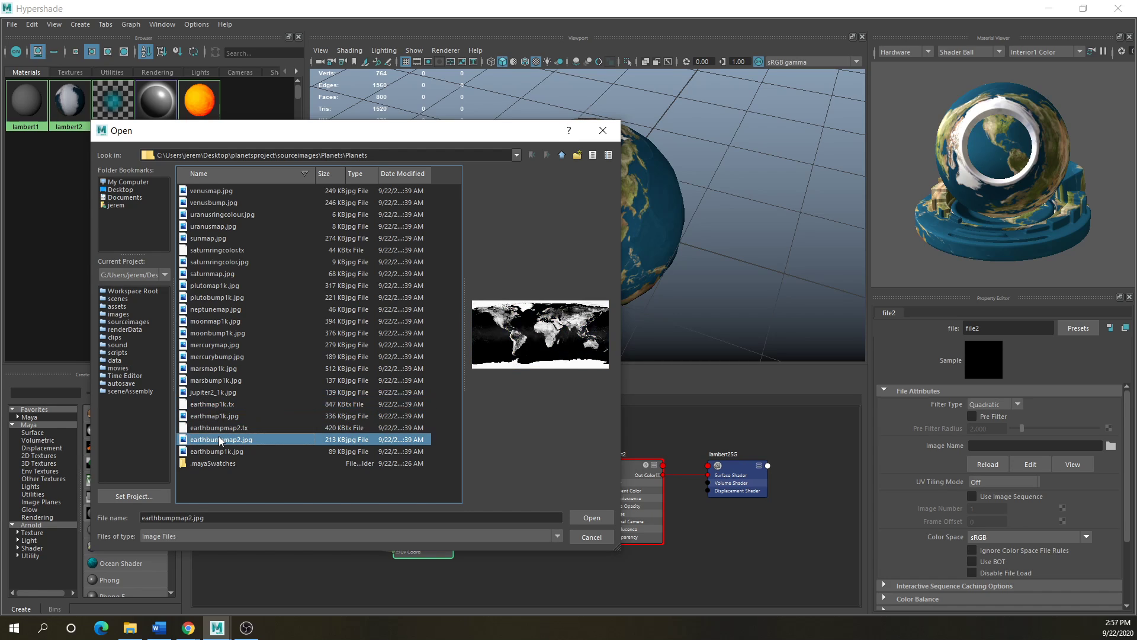
click(215, 452)
click(217, 441)
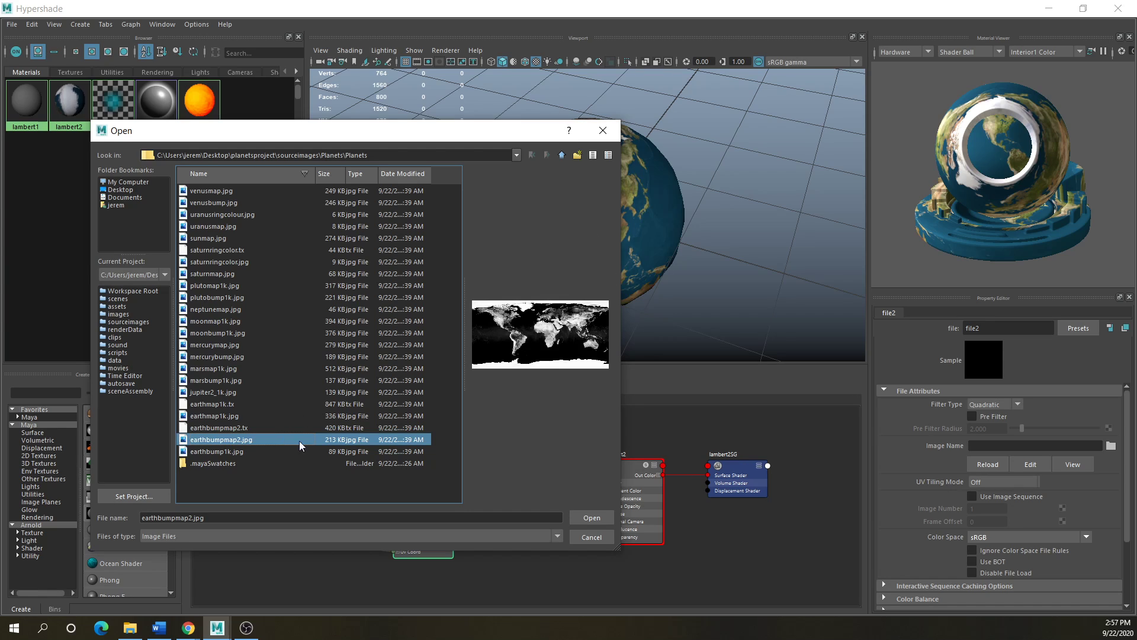
click(591, 519)
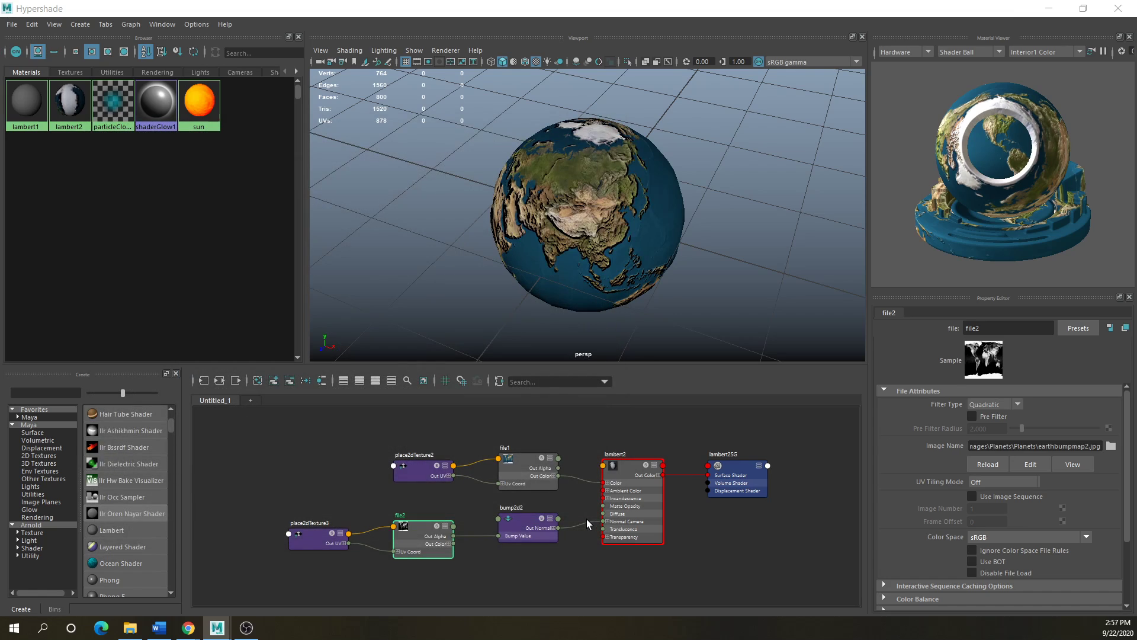
- Set the Bump Depth of lambert2's bump node to 0.355 and check the Earth's surface in the viewport
click(517, 520)
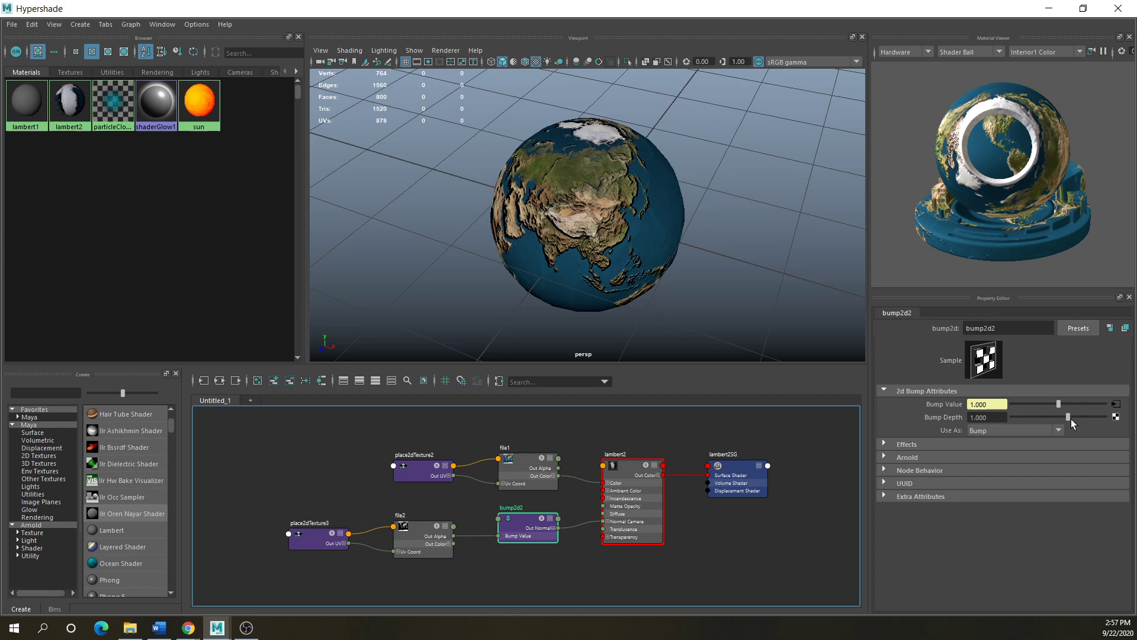
drag(1069, 414, 1062, 418)
click(525, 300)
scroll(527, 302, down, 3)
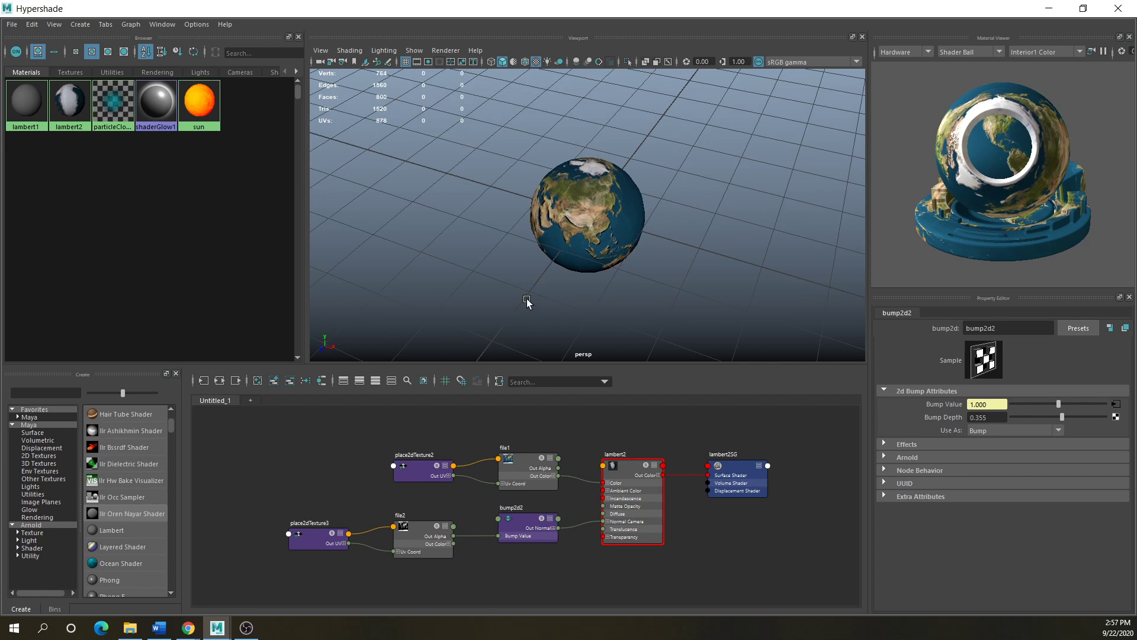
- Move the Earth sphere from the origin to a place beside the sun, and frame both with the Earth selected
scroll(522, 298, down, 3)
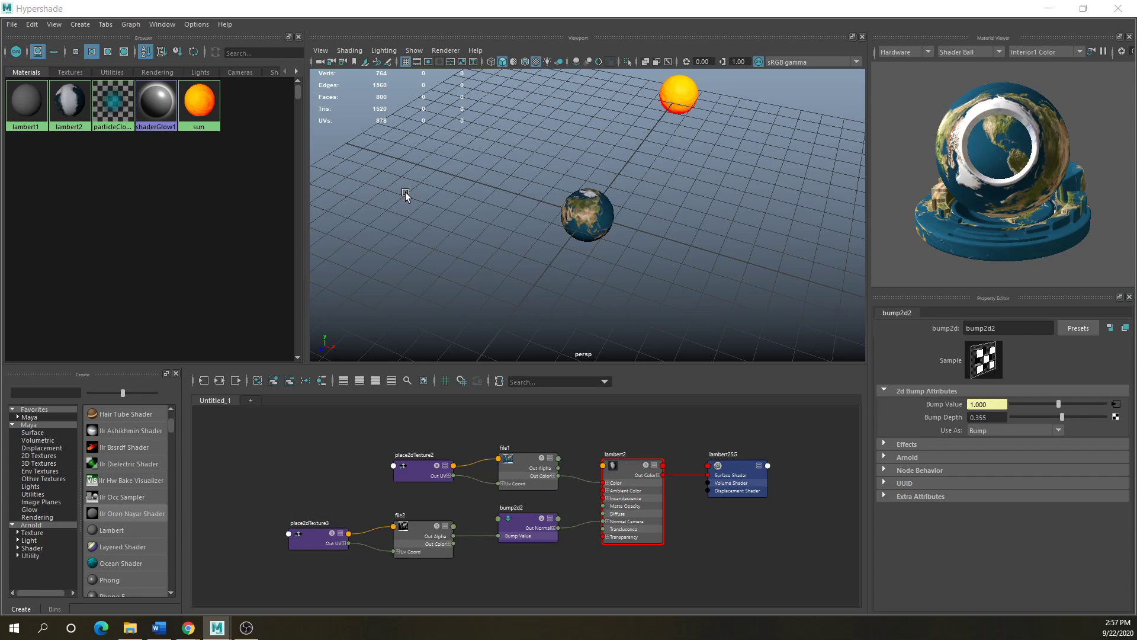
click(580, 219)
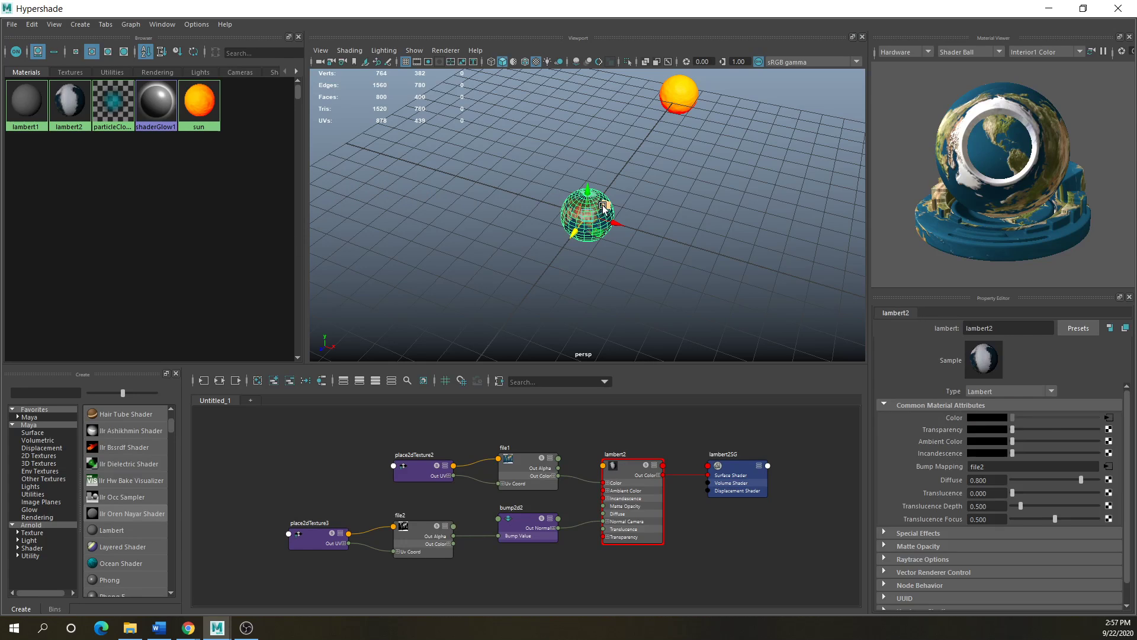
drag(580, 219, 804, 145)
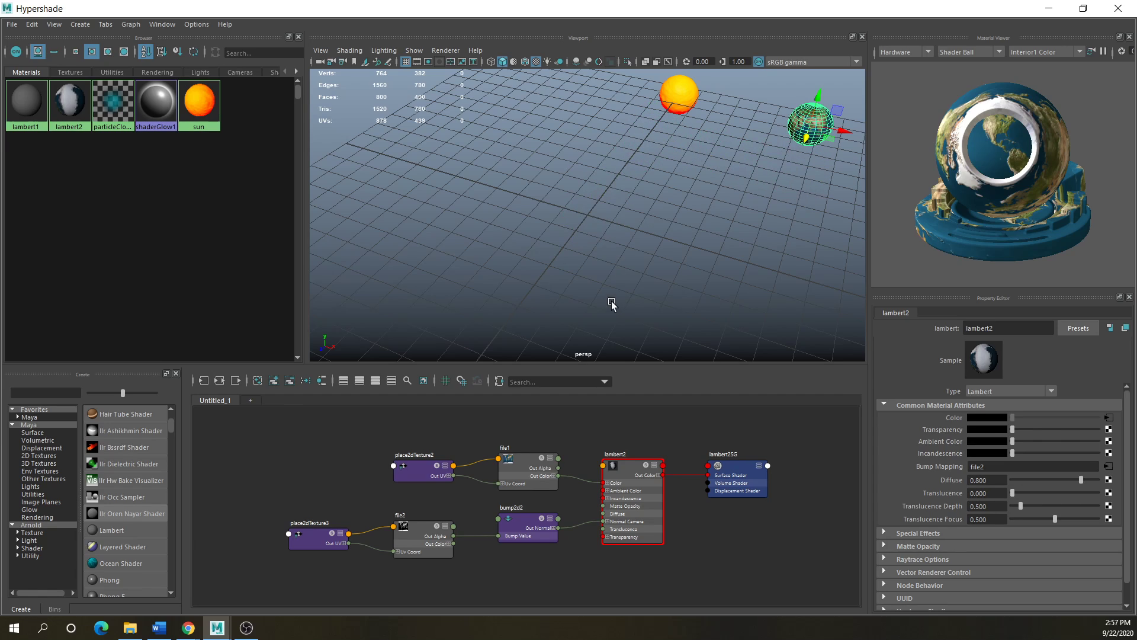
click(613, 305)
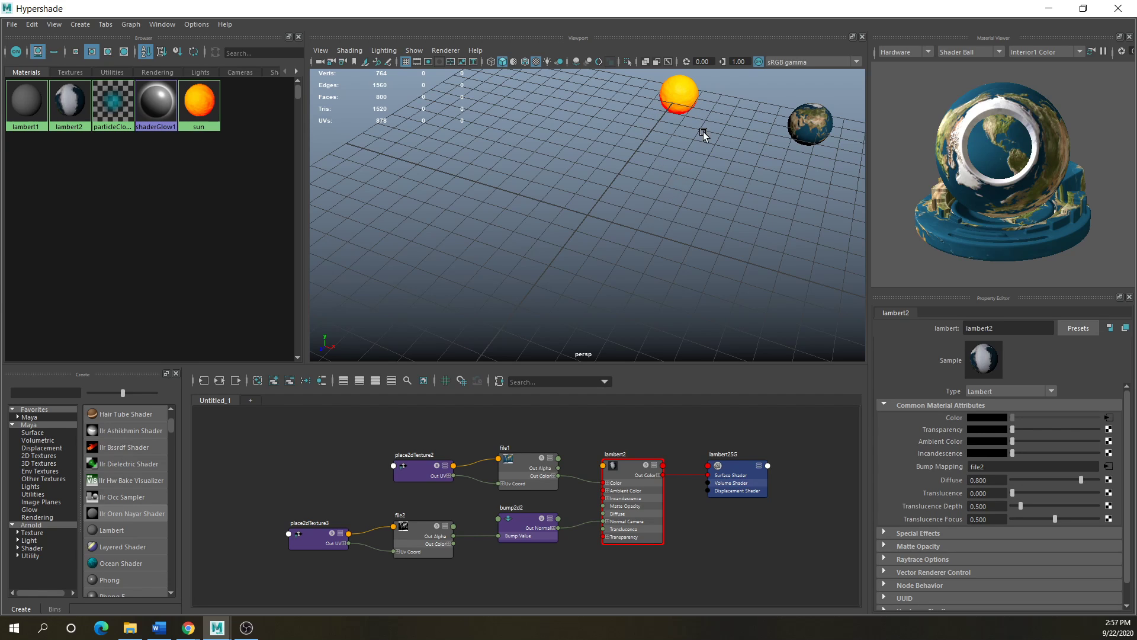
alt+middle_drag(701, 133, 533, 248)
alt+drag(533, 247, 577, 259)
click(640, 245)
alt+middle_drag(577, 259, 646, 225)
scroll(561, 260, up, 2)
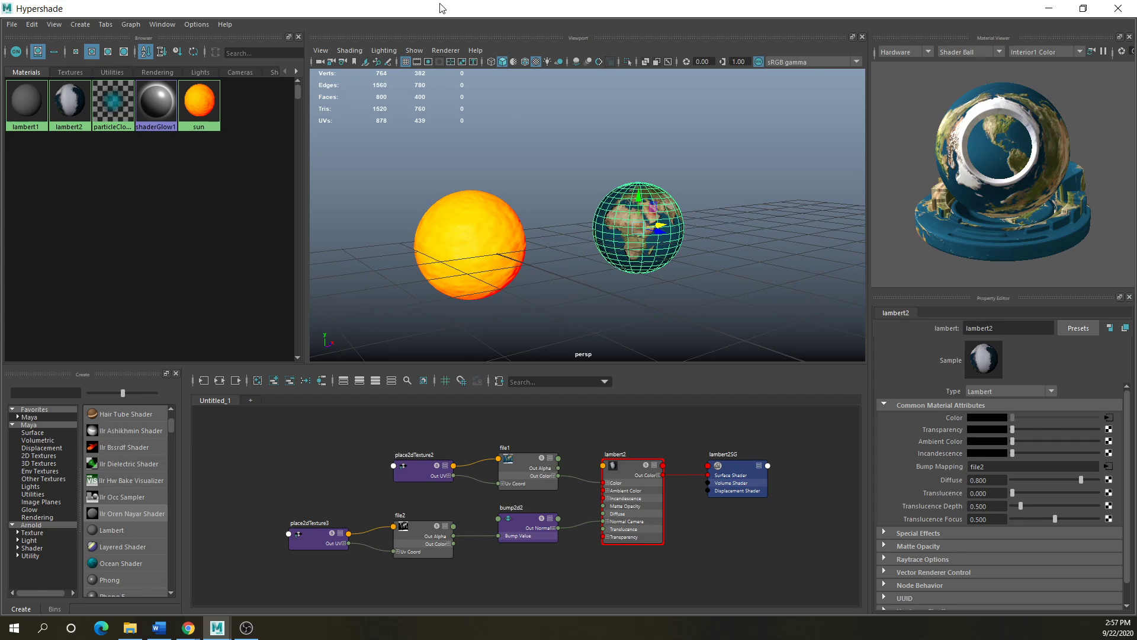
- Render the current frame of the sun and Earth, switch off the render's sRGB view transform, and return to the maximized Hypershade
drag(442, 8, 579, 359)
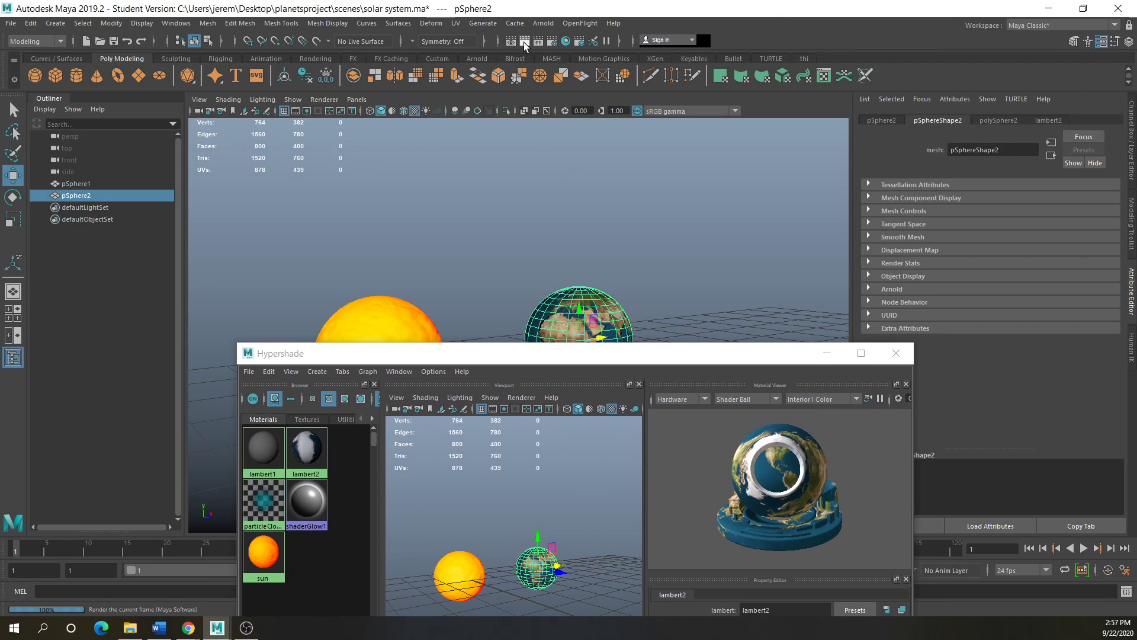
click(524, 41)
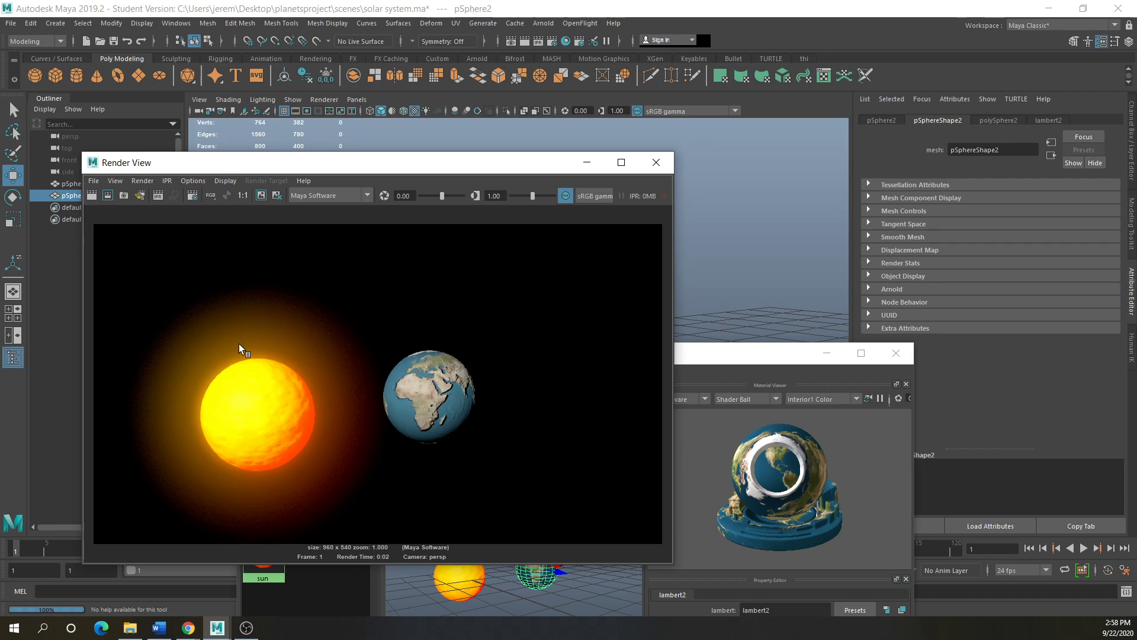
click(566, 197)
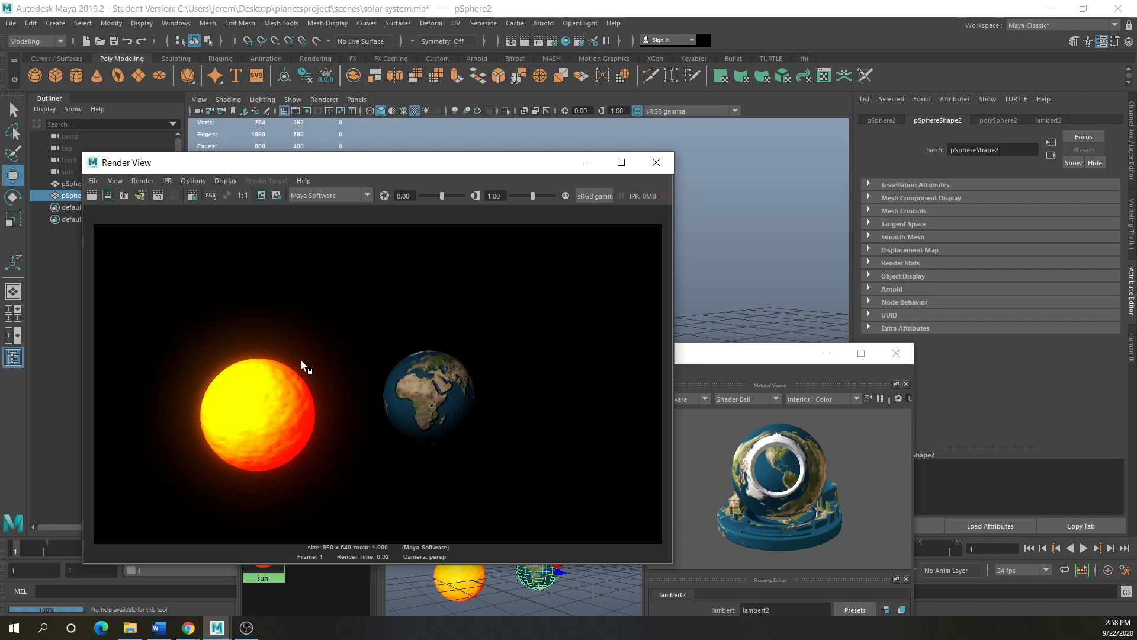
click(656, 162)
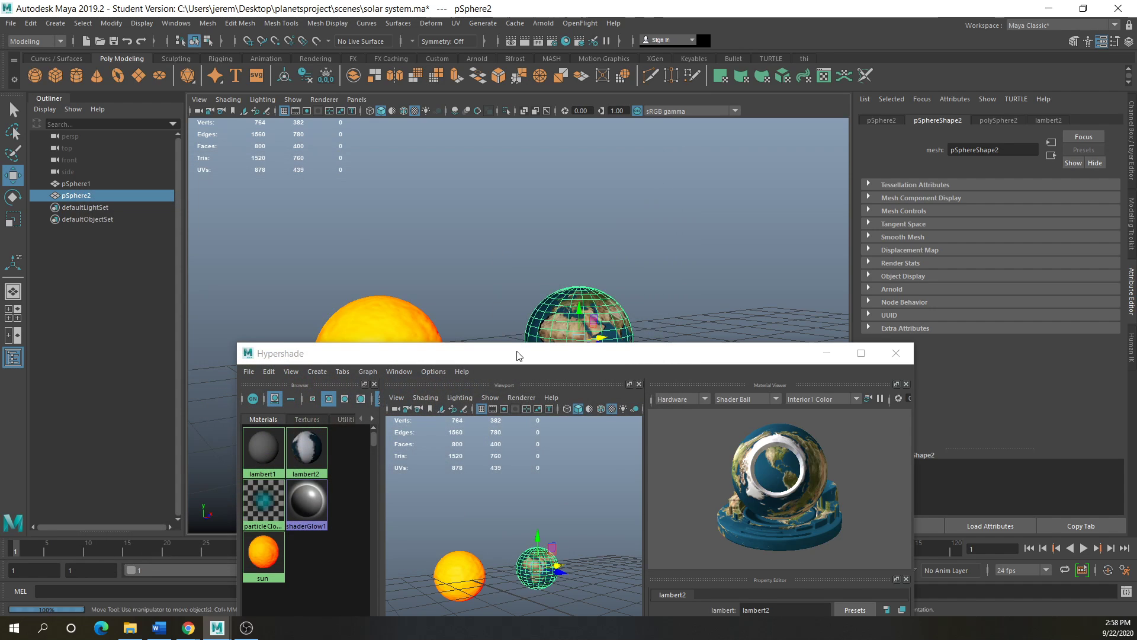
drag(515, 353, 463, 105)
click(807, 101)
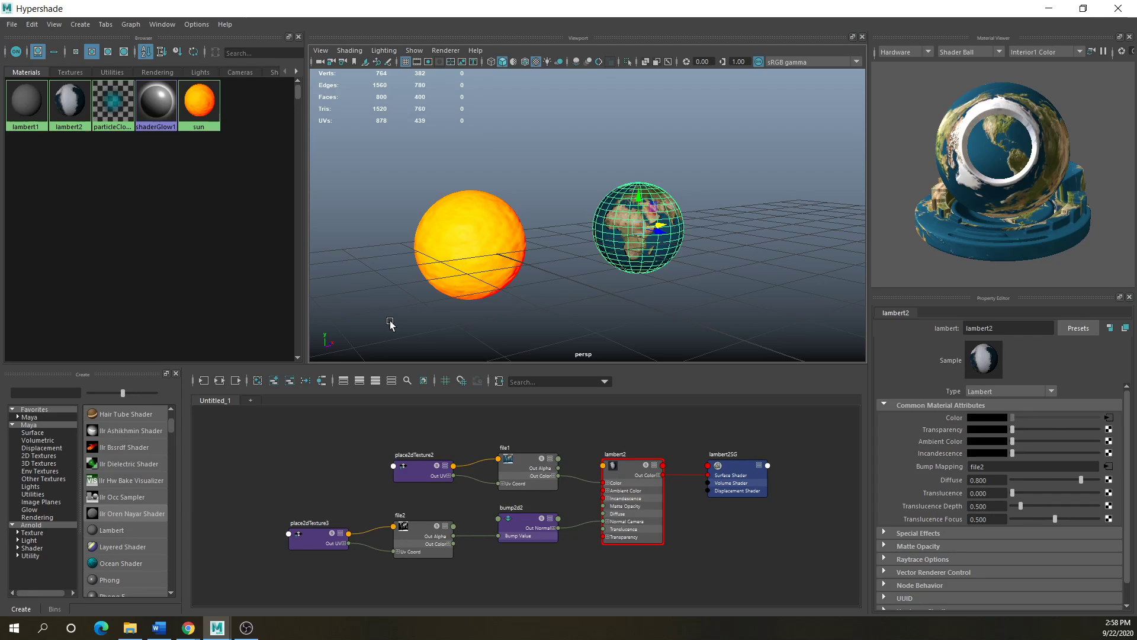
- Save the solar system scene and accept the student version notice
scroll(576, 288, down, 4)
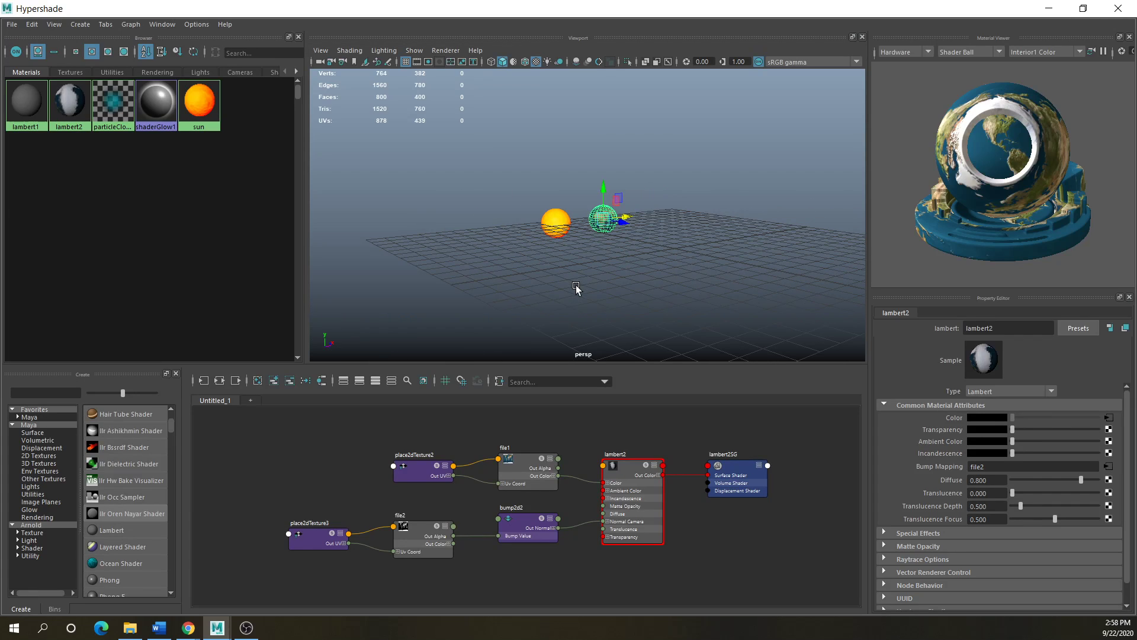
alt+drag(557, 246, 435, 251)
key(ctrl+s)
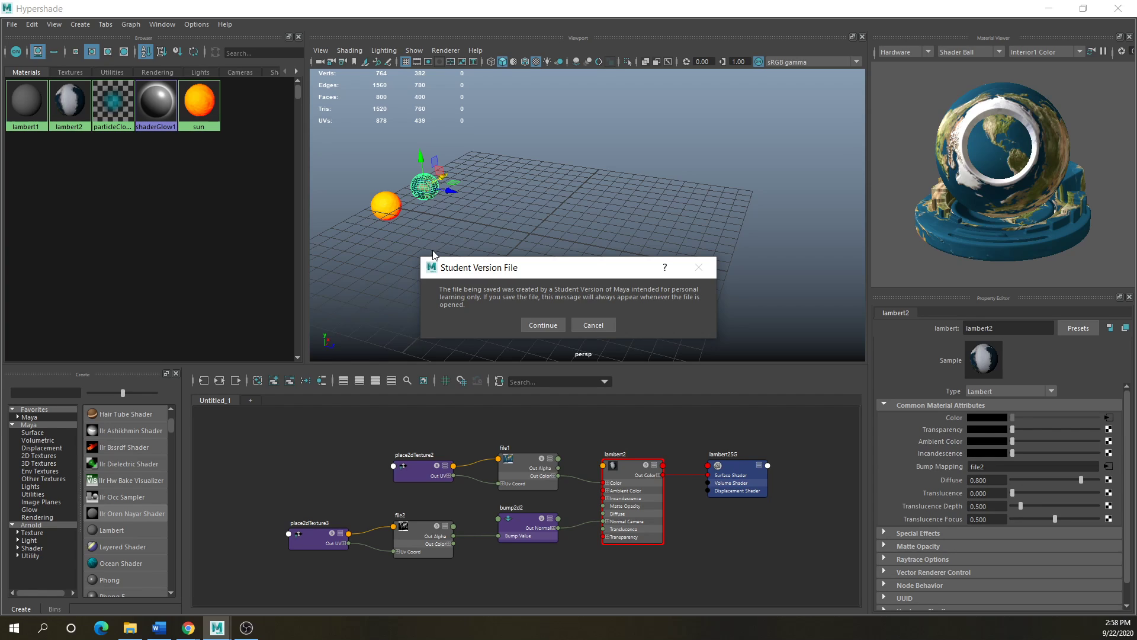
click(548, 325)
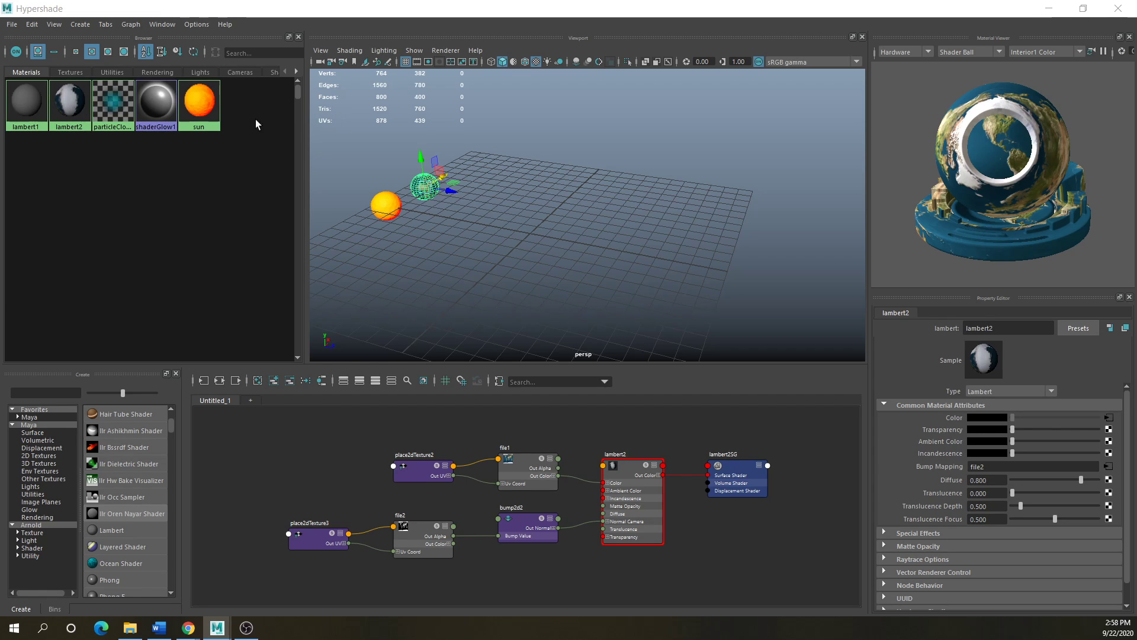
- Create a new polygon sphere at the grid origin and return to the maximized Hypershade
drag(202, 6, 360, 130)
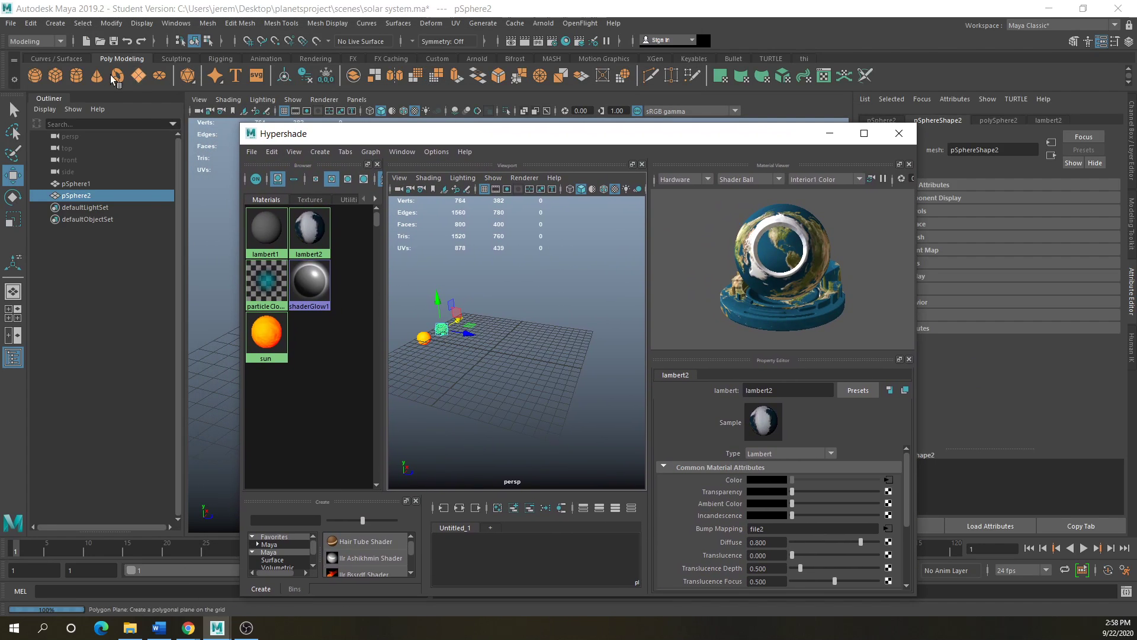
click(44, 79)
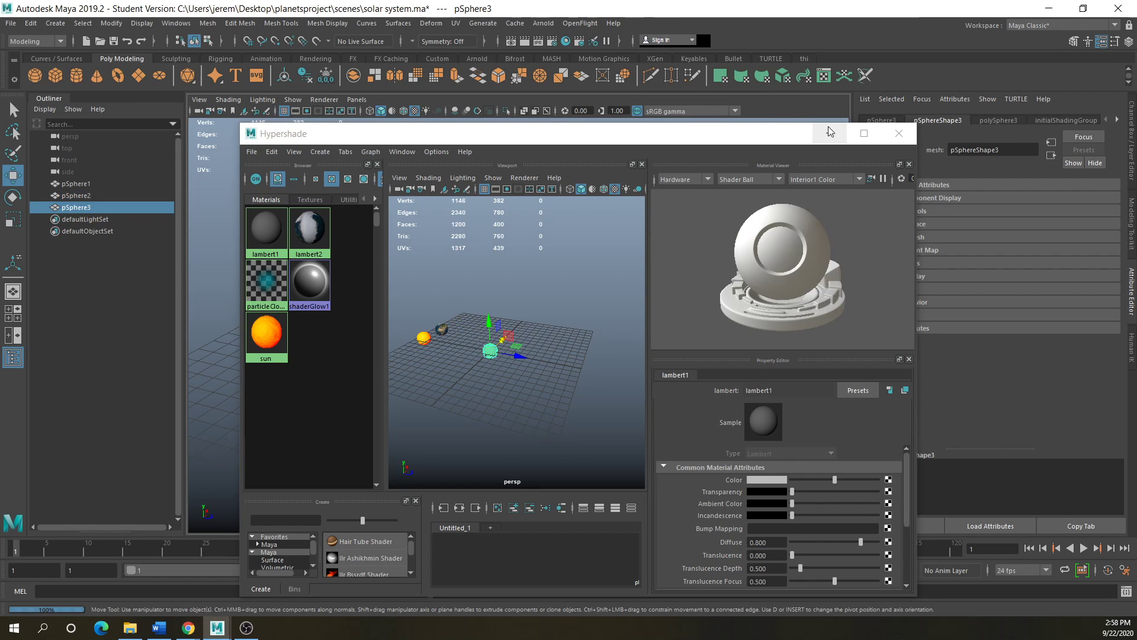
double_click(851, 135)
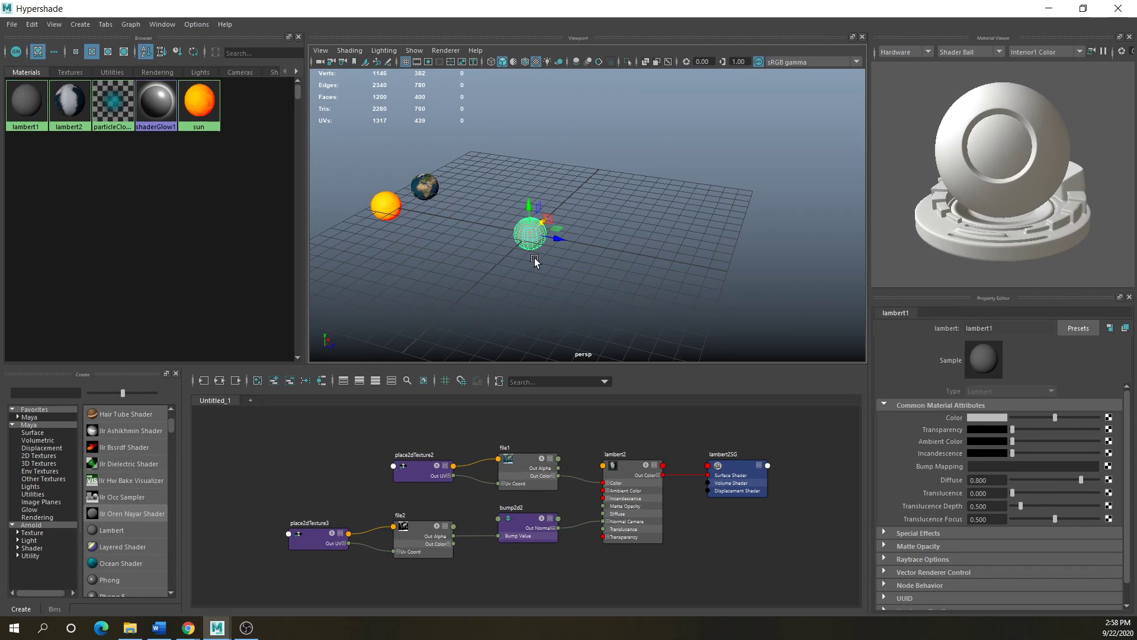
- Clear the node graph and create a new Blinn material in it
click(257, 380)
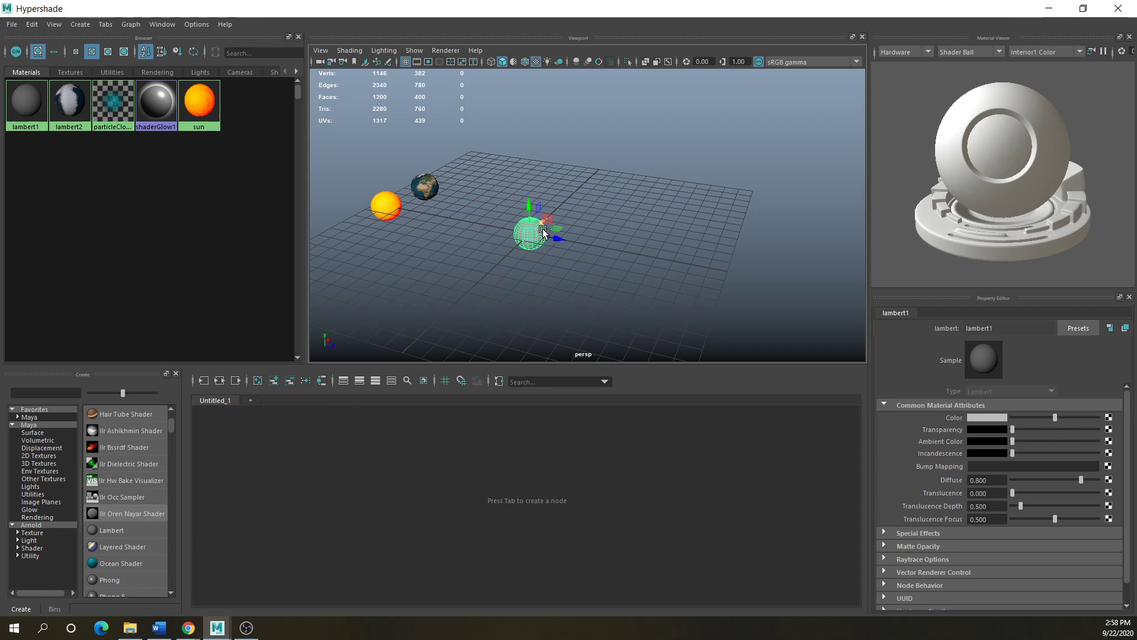
scroll(112, 533, up, 3)
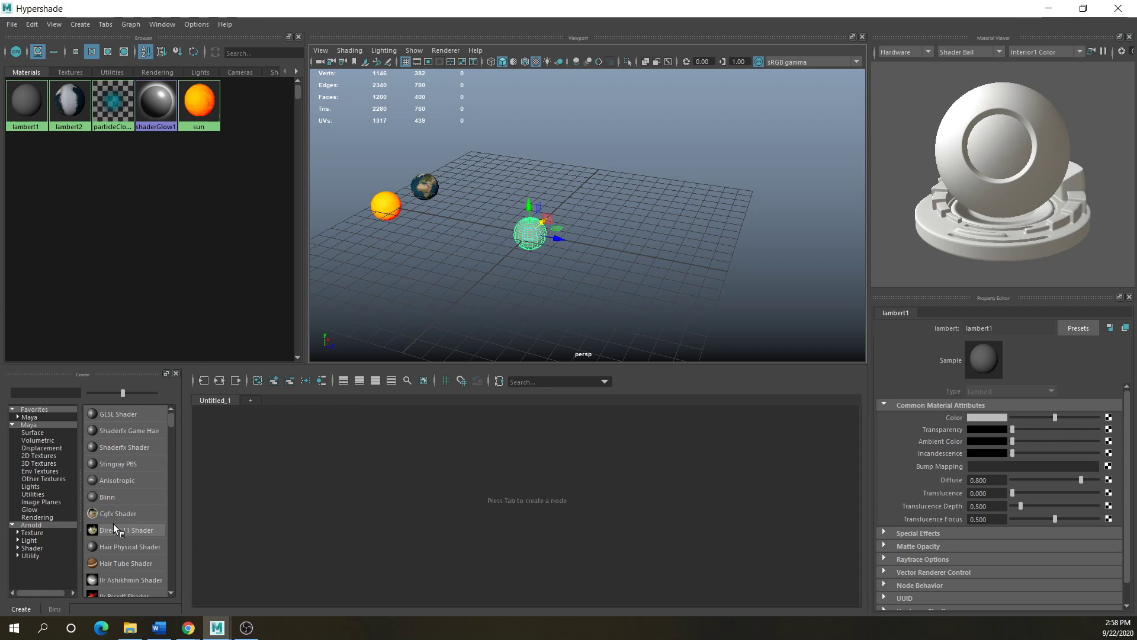
click(113, 497)
drag(471, 452, 470, 439)
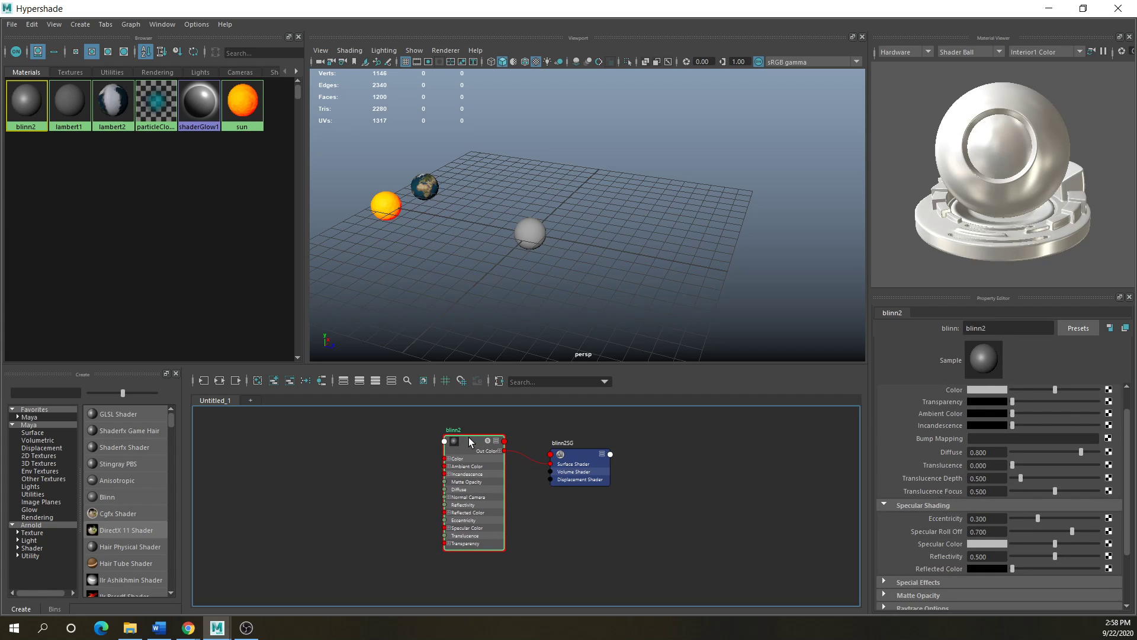
scroll(1007, 453, up, 2)
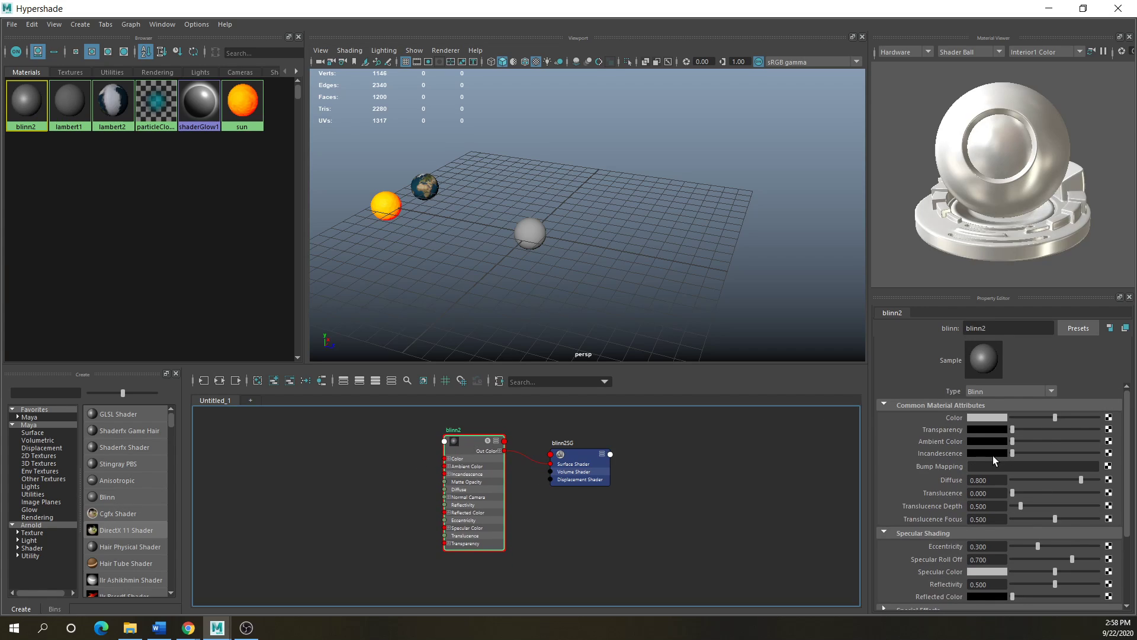
- Map a Ramp texture to the Blinn material's color and spread its texture nodes apart in the graph
click(1108, 418)
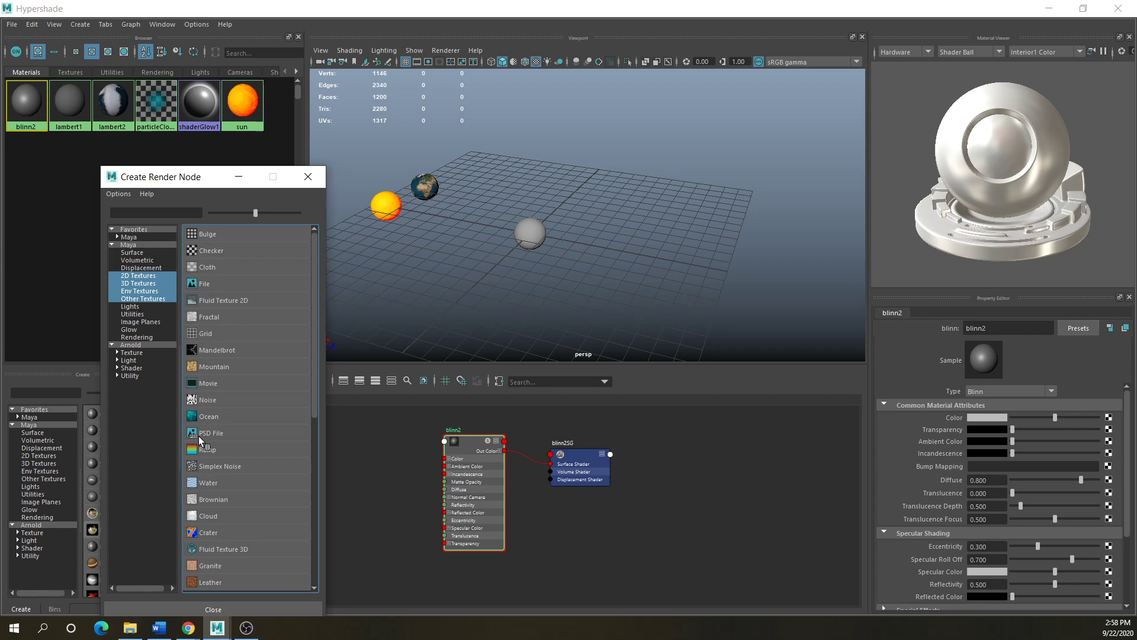
click(208, 452)
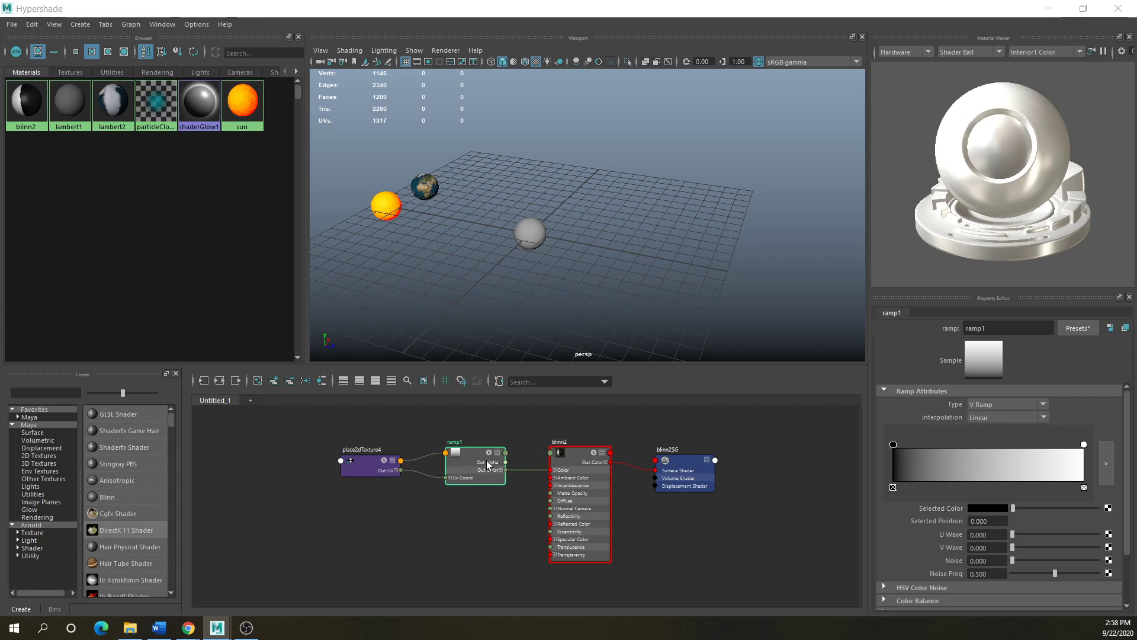
drag(474, 457, 458, 458)
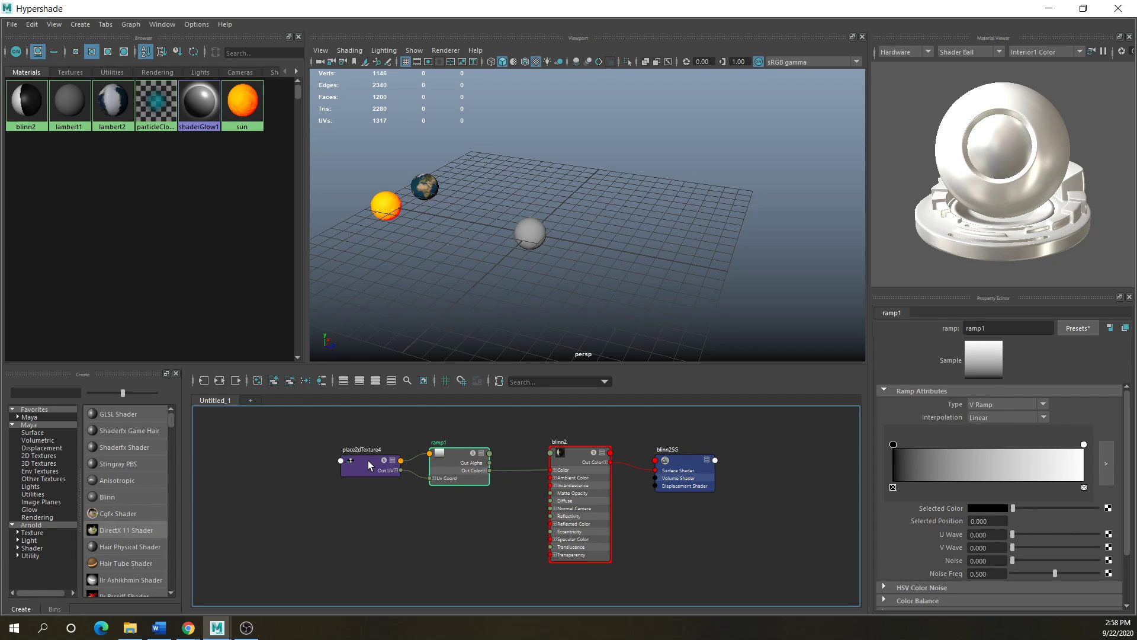
drag(370, 461, 321, 462)
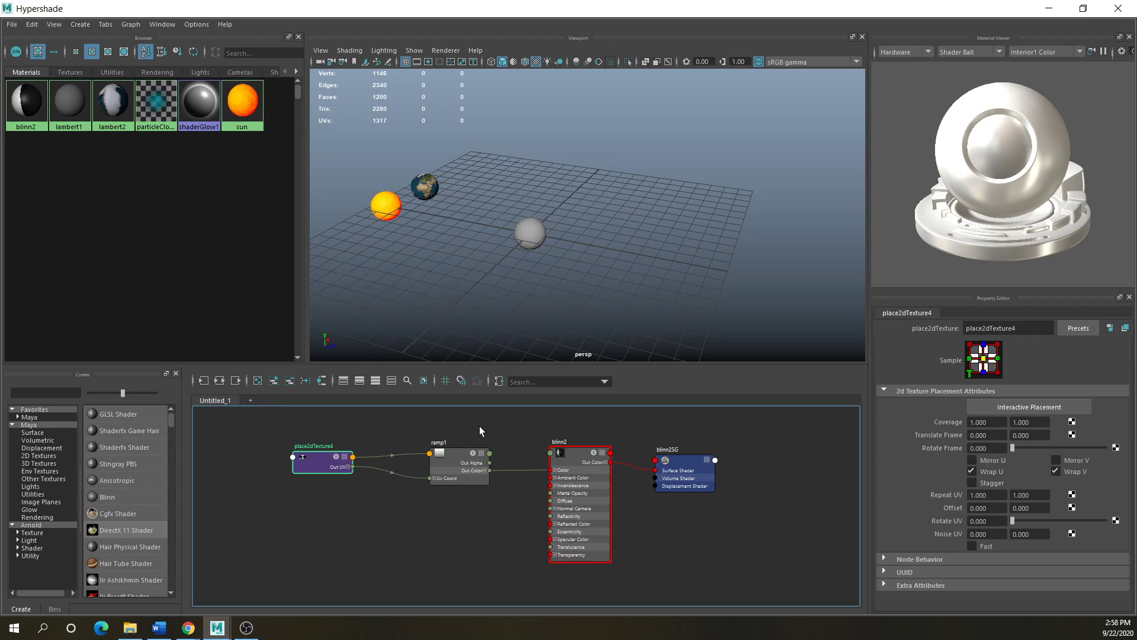
click(457, 460)
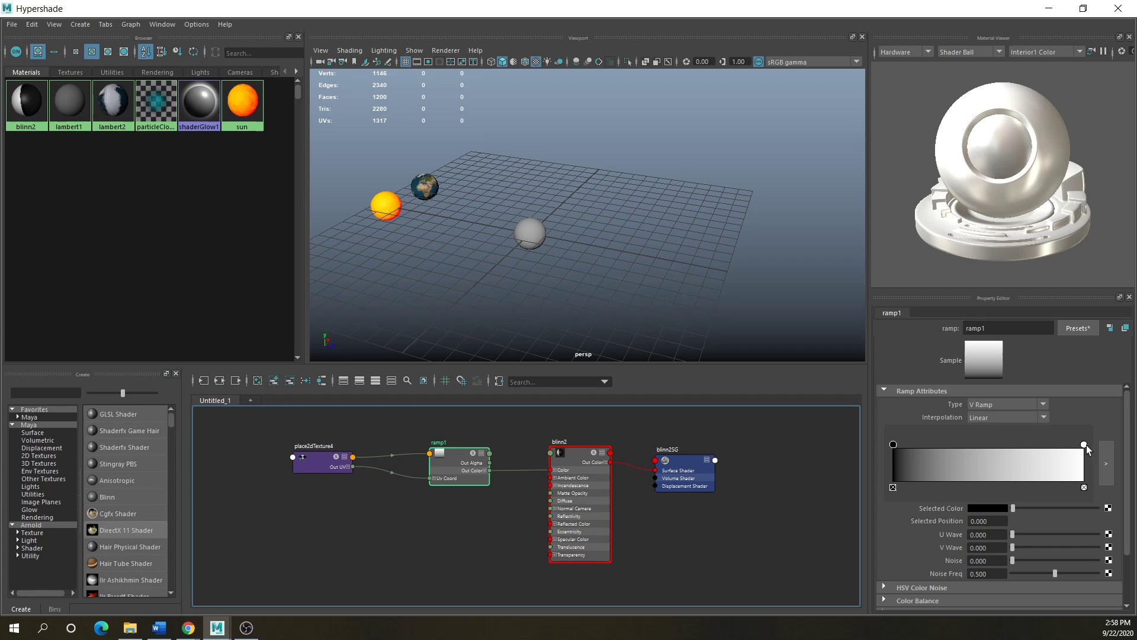
- Rename the new Blinn material as ramp
scroll(510, 227, up, 5)
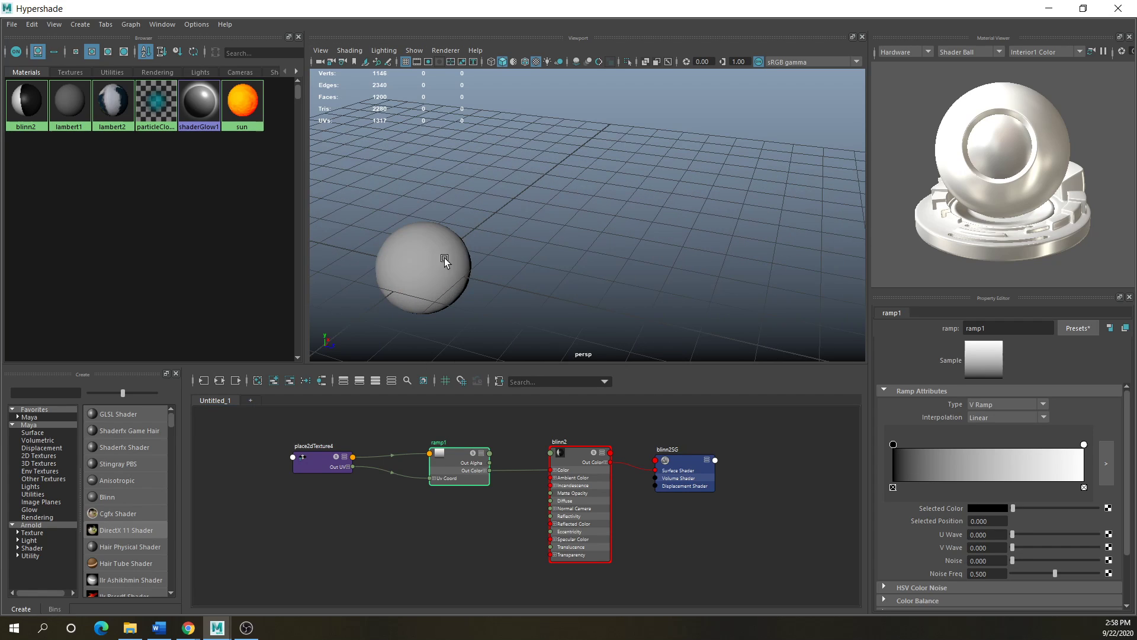
click(445, 260)
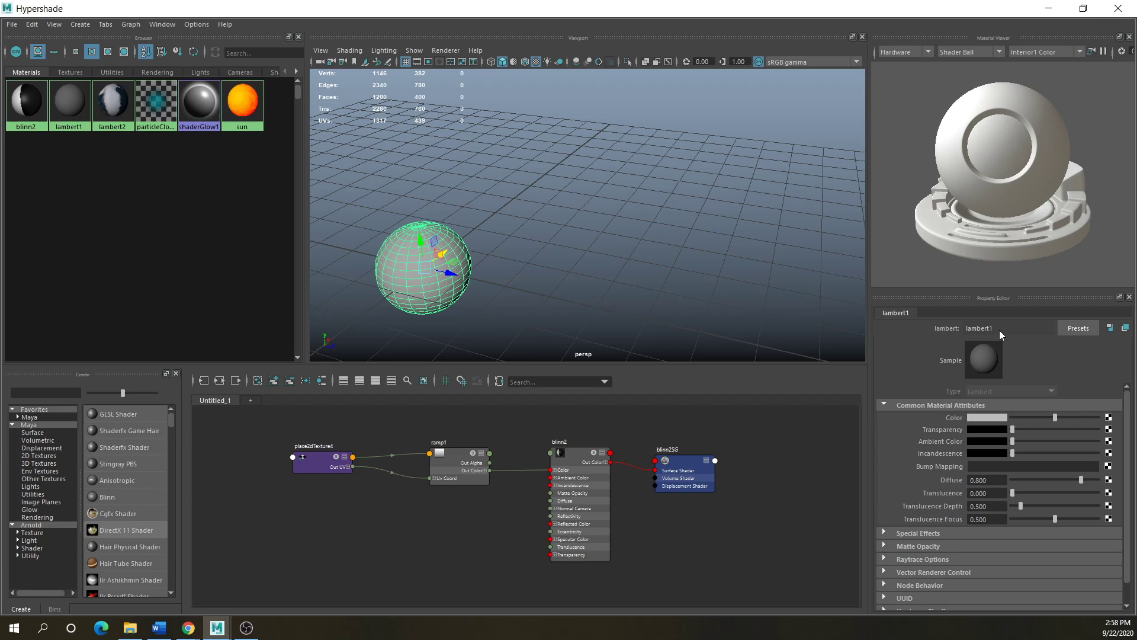
click(584, 450)
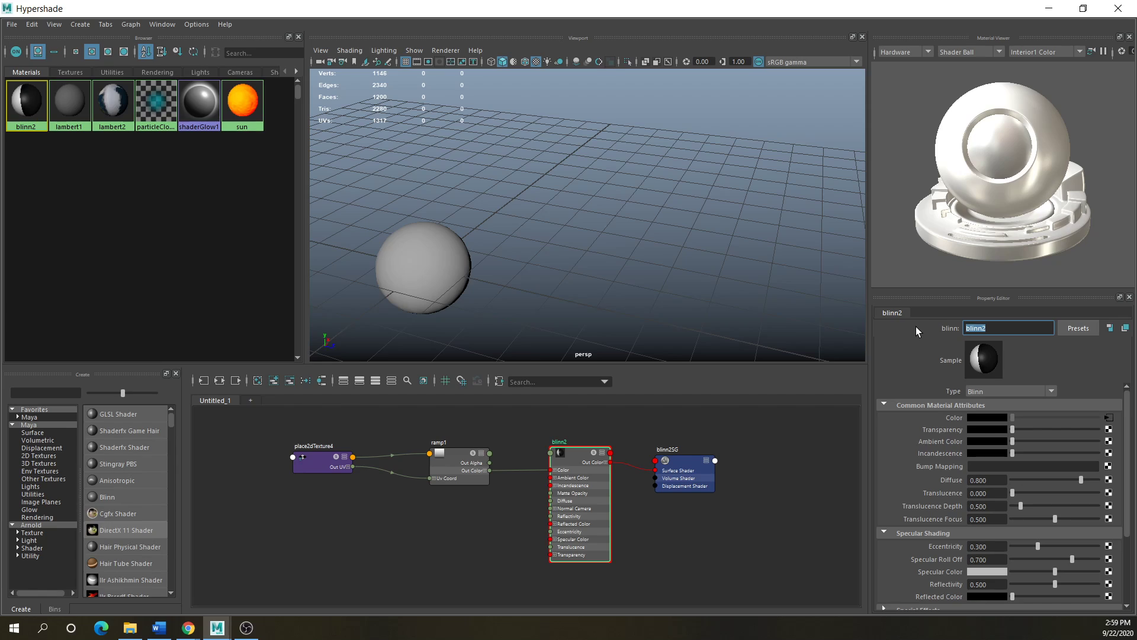
text(ramp)
key(Return)
click(586, 454)
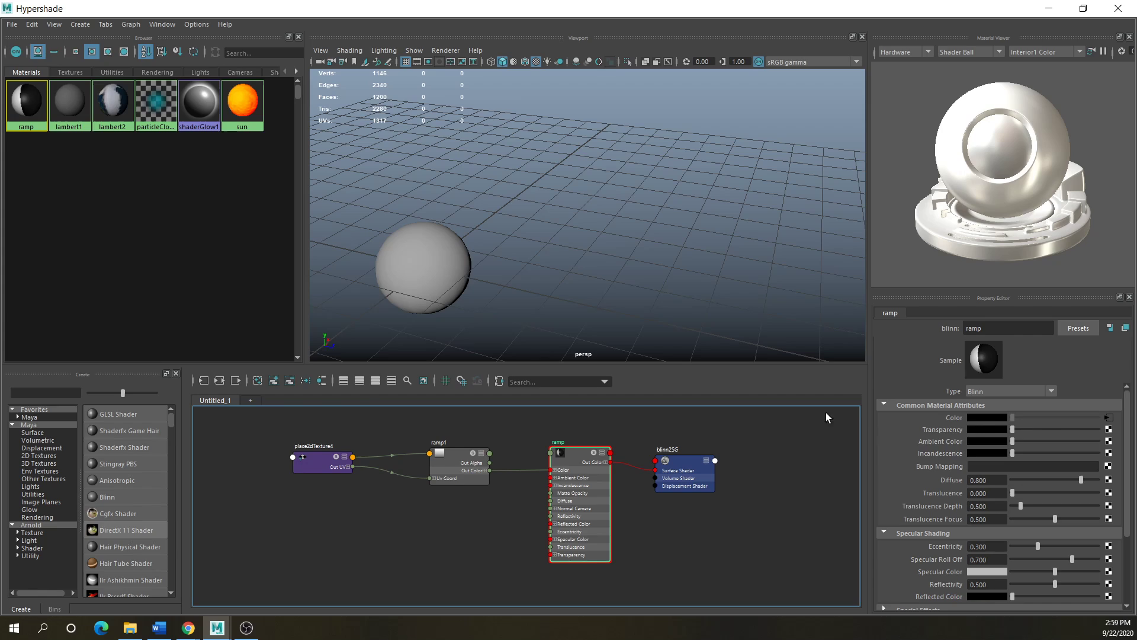
- Assign the ramp material to the new sphere and inspect the shading from below and from the side
click(448, 279)
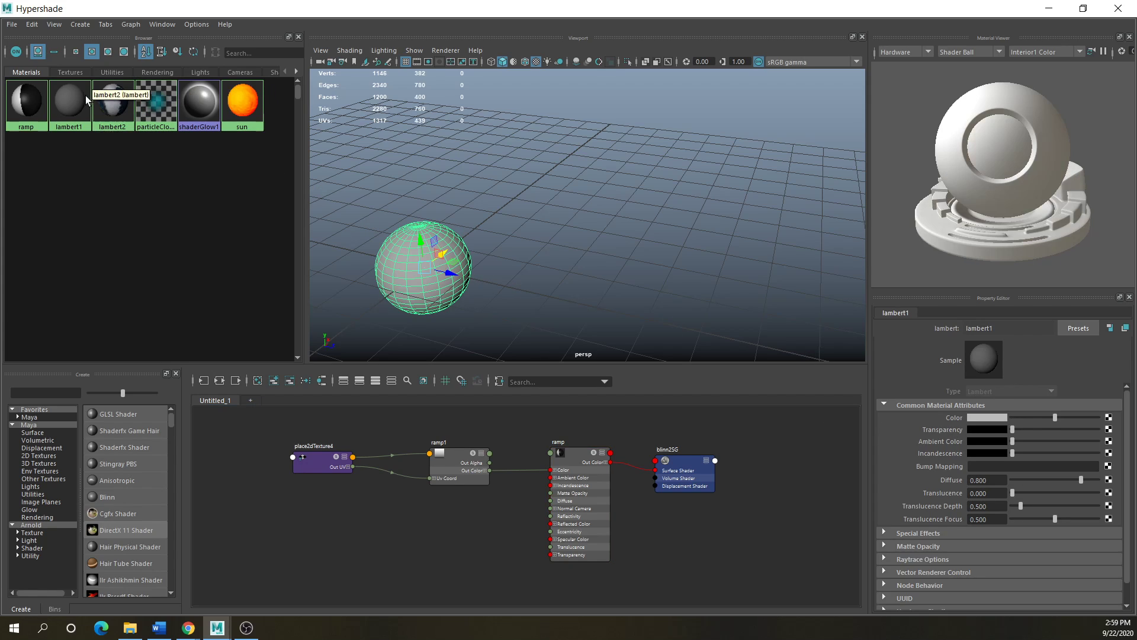
right_drag(107, 98, 71, 67)
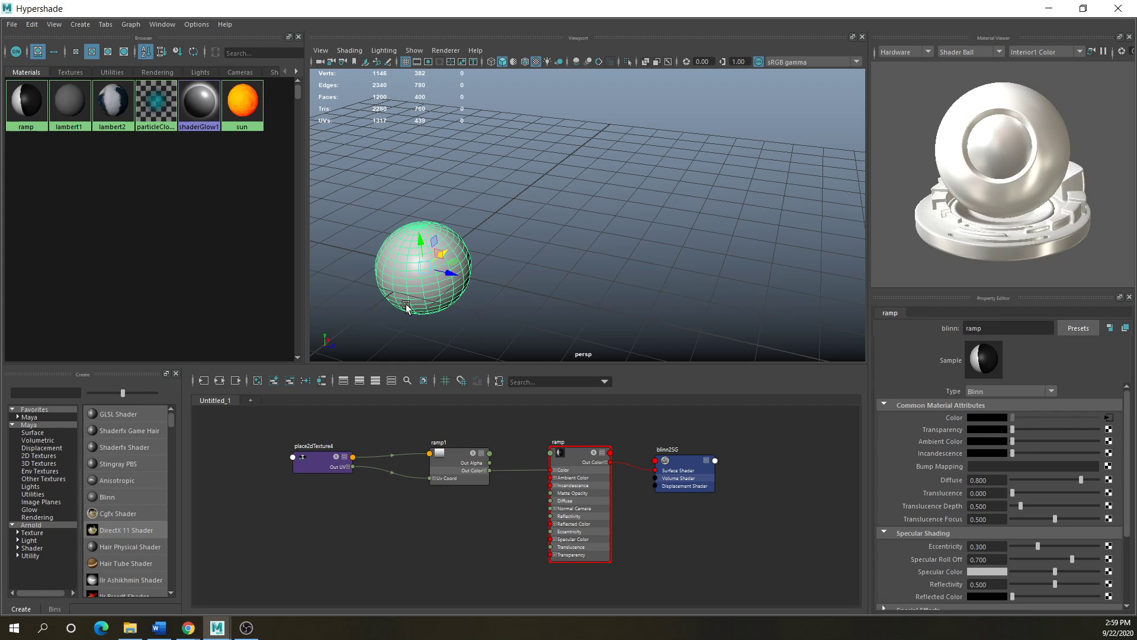
alt+drag(406, 307, 492, 236)
click(549, 163)
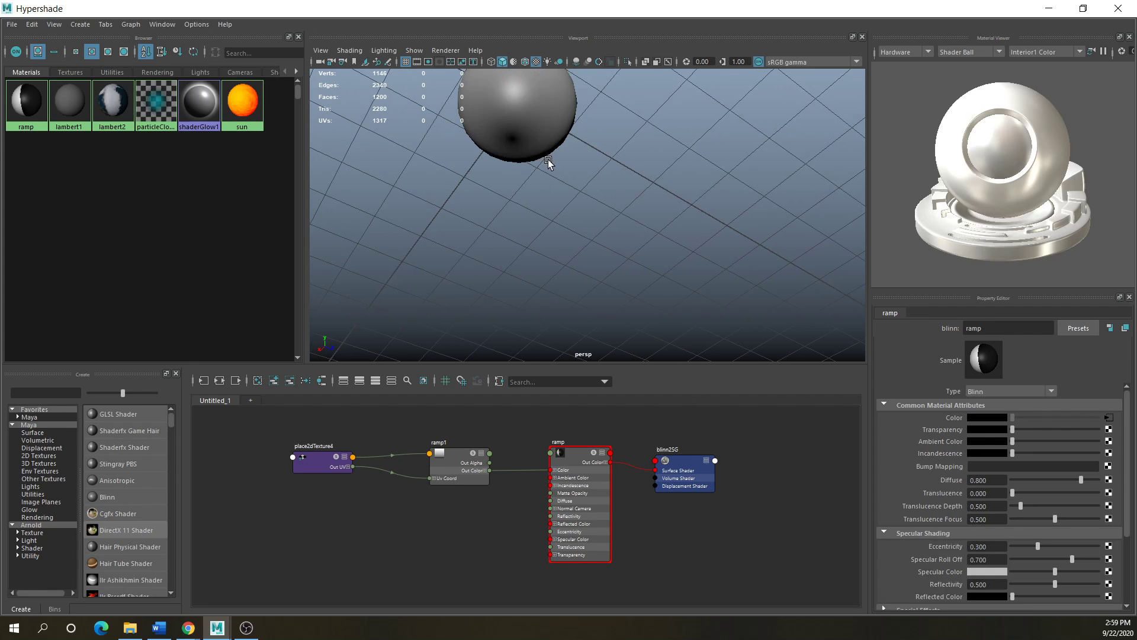
alt+drag(556, 167, 535, 304)
alt+drag(531, 236, 572, 254)
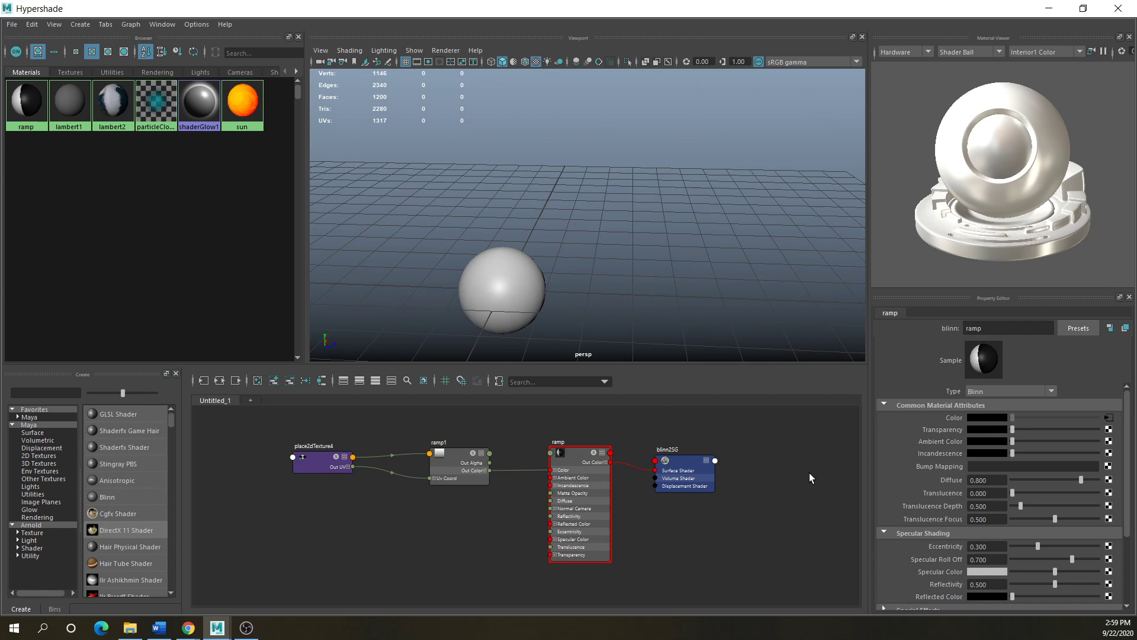
- Set the ramp texture's black start marker to red
click(465, 457)
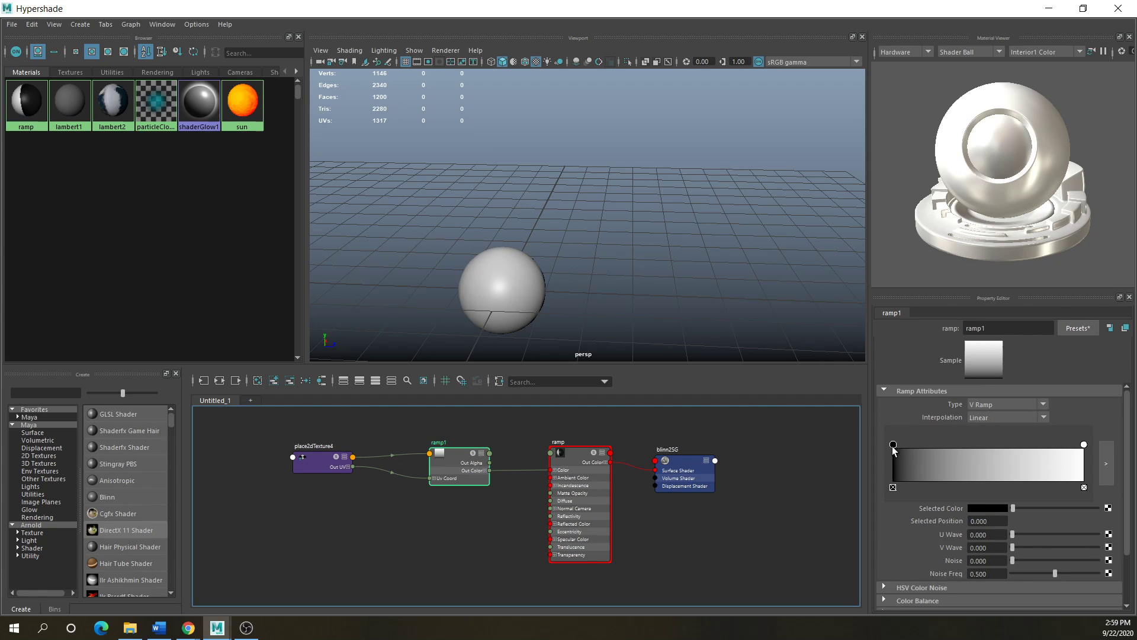
mouse_move(894, 449)
mouse_down()
mouse_move(1007, 459)
mouse_move(893, 456)
mouse_up()
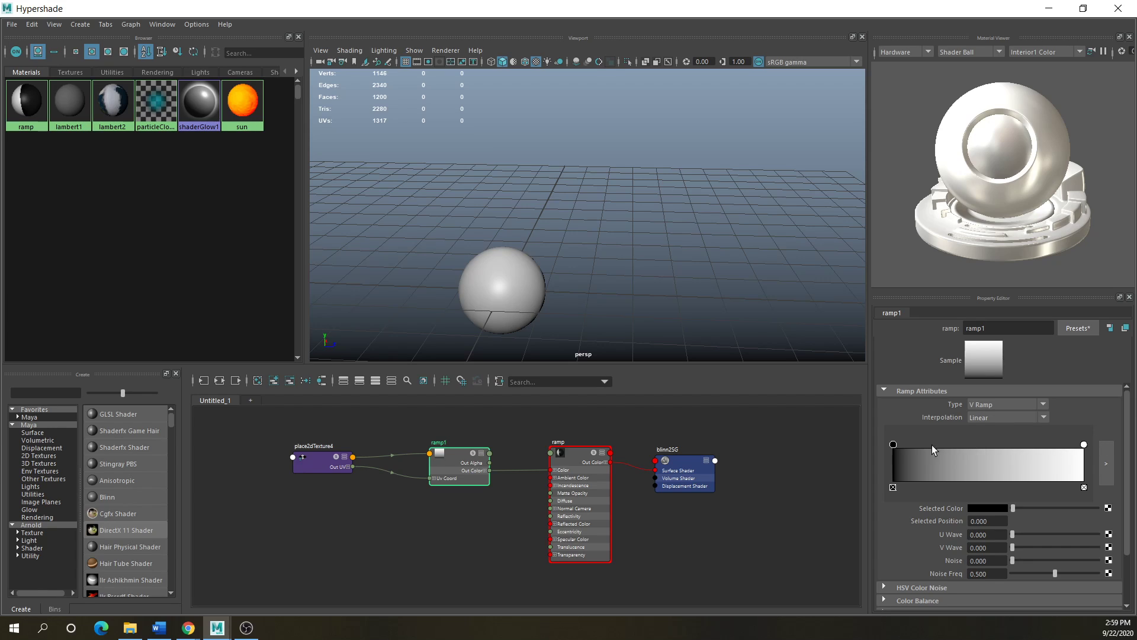
click(996, 508)
click(948, 478)
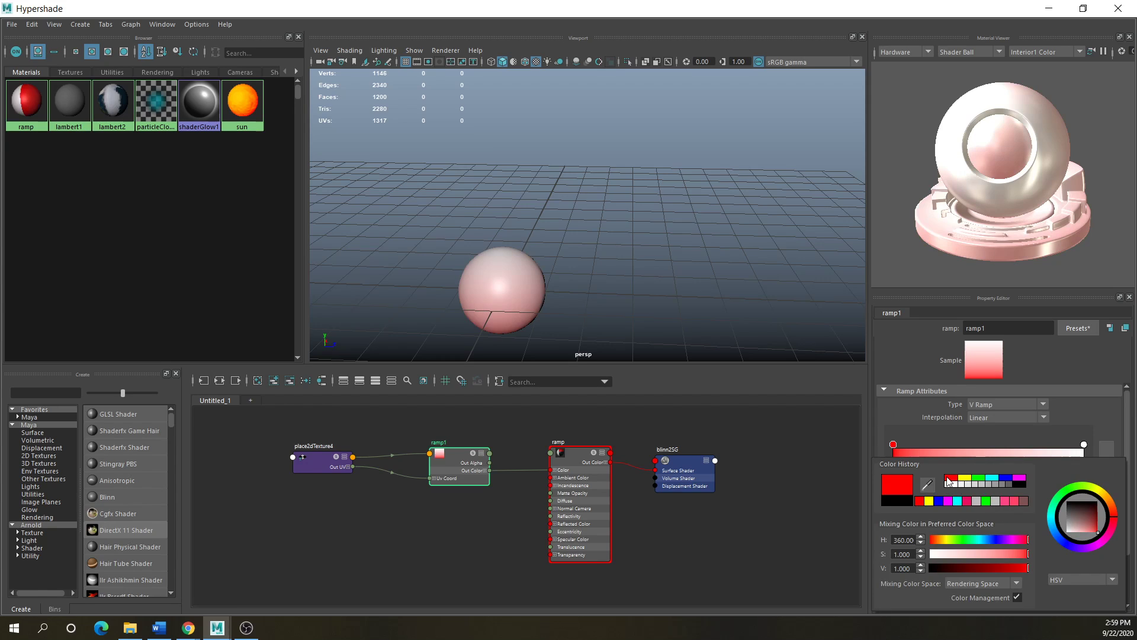
- Set the ramp texture's white end marker, at position 1.000, to blue
click(1084, 445)
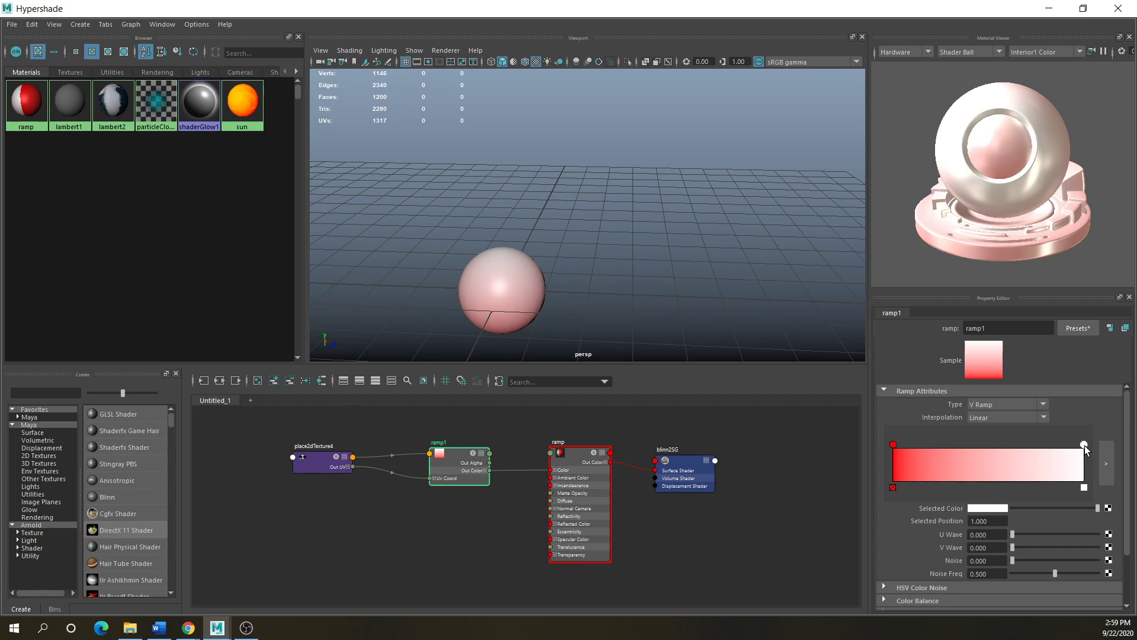
click(986, 508)
click(996, 479)
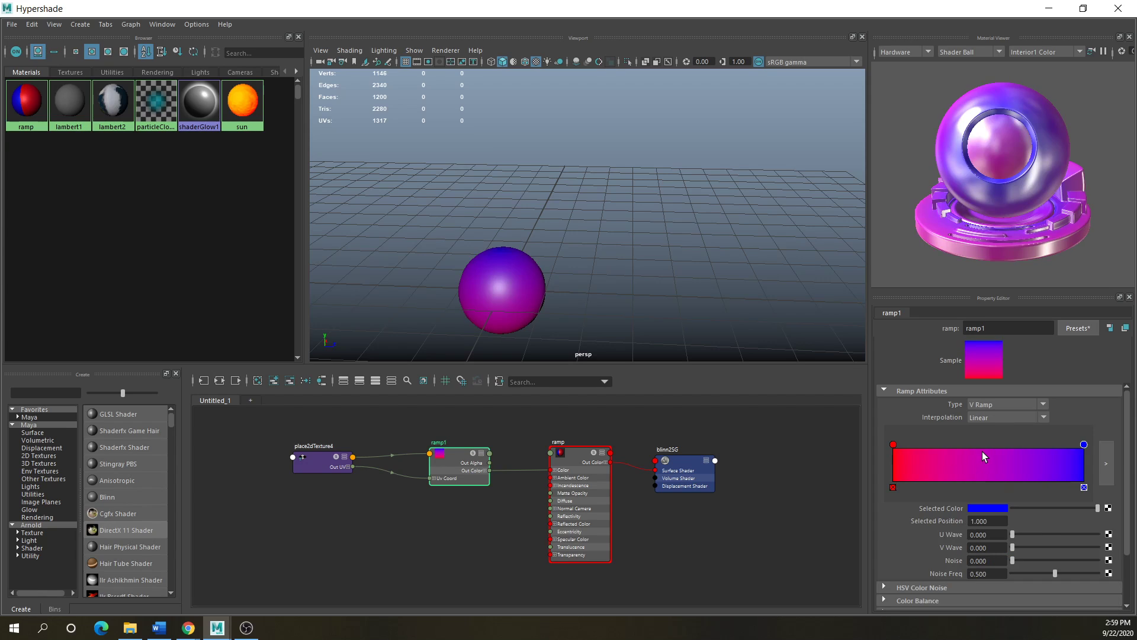
- Add a color marker near the middle of the ramp, at about 0.47, and make it green
click(982, 453)
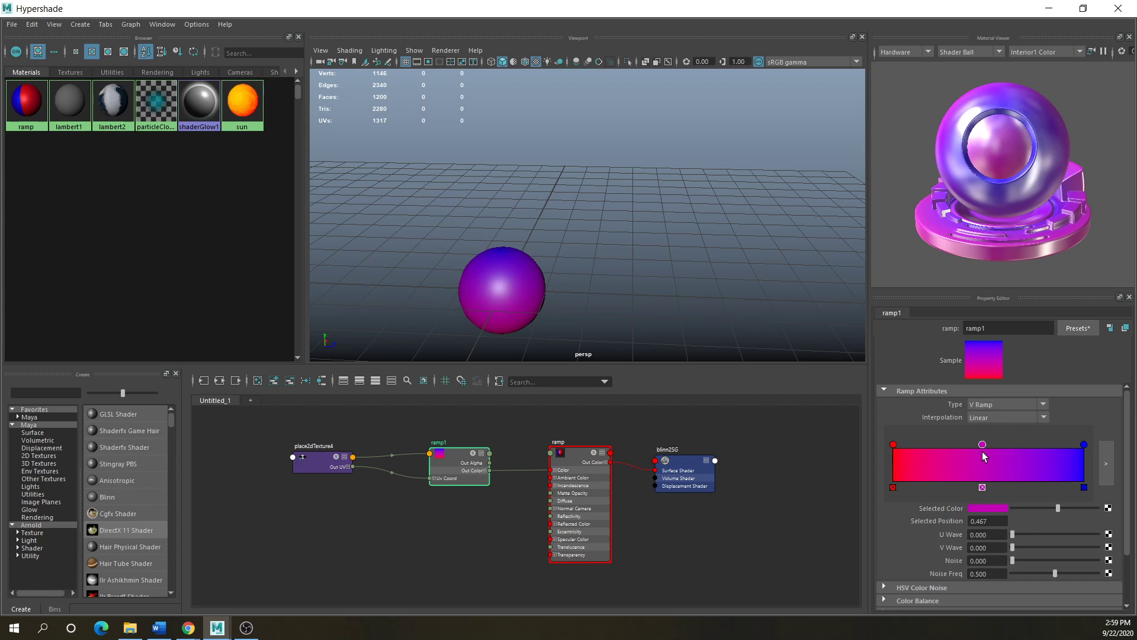
click(992, 509)
click(975, 479)
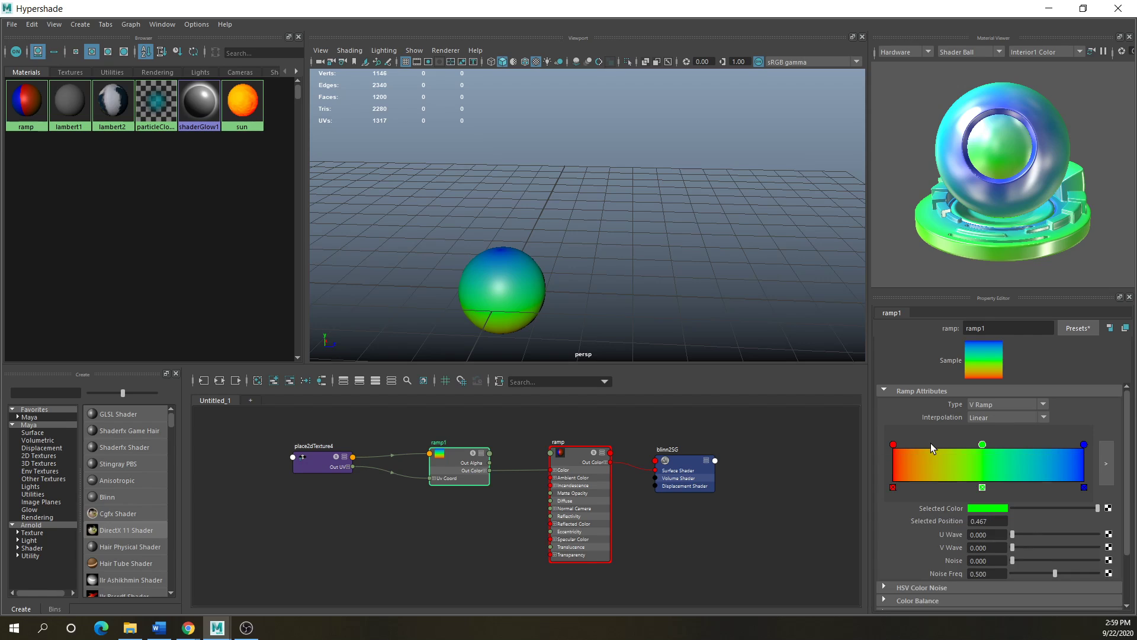
- Add a color marker between the red and green ones on the ramp and make it yellow
click(936, 452)
click(976, 508)
click(945, 477)
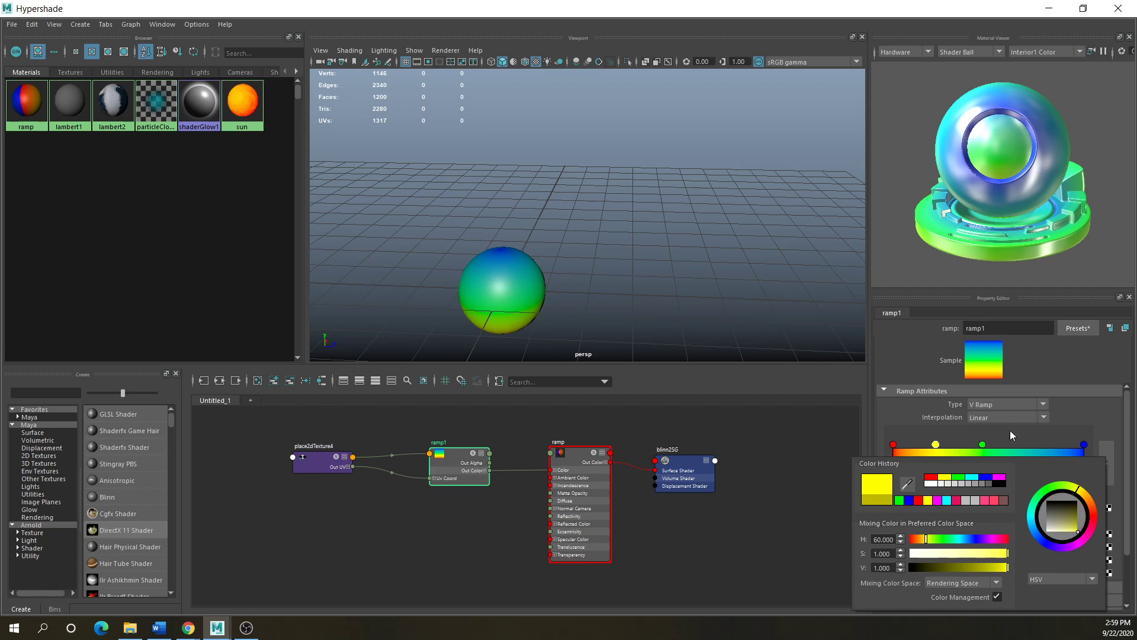
- Add a color marker between green and blue on the ramp, at about 0.743, and make it magenta
click(1033, 454)
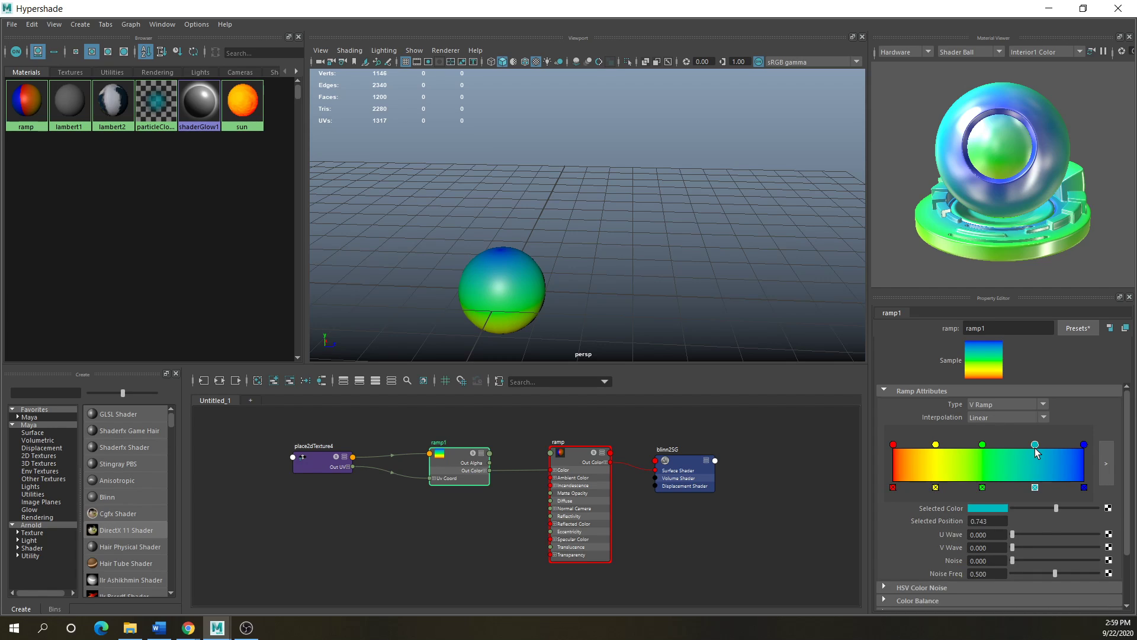
click(985, 508)
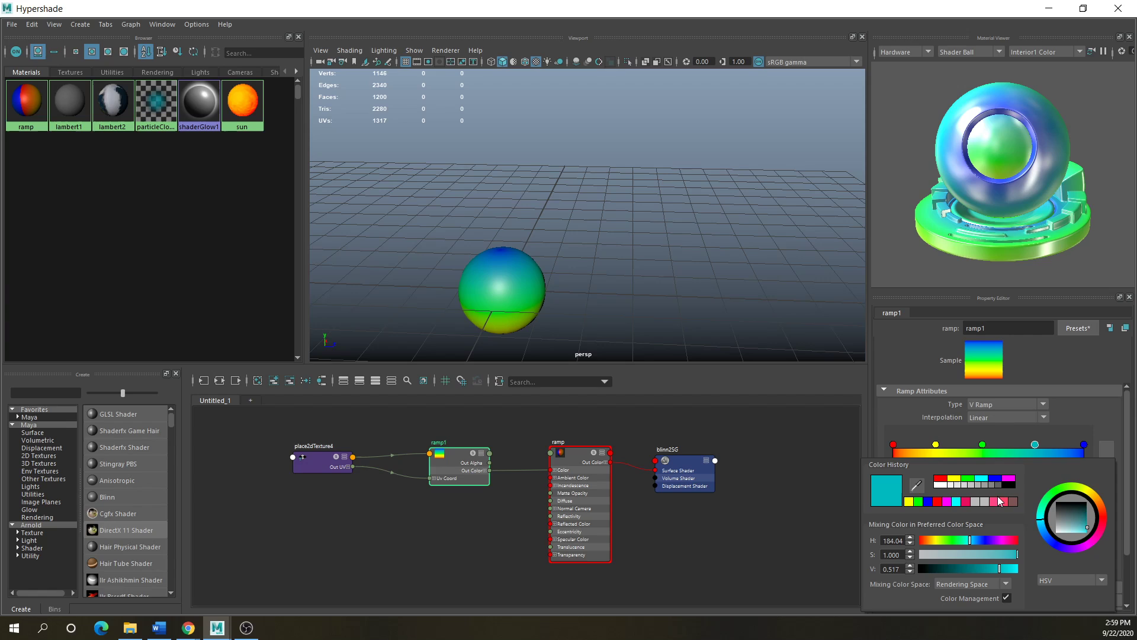
click(1009, 479)
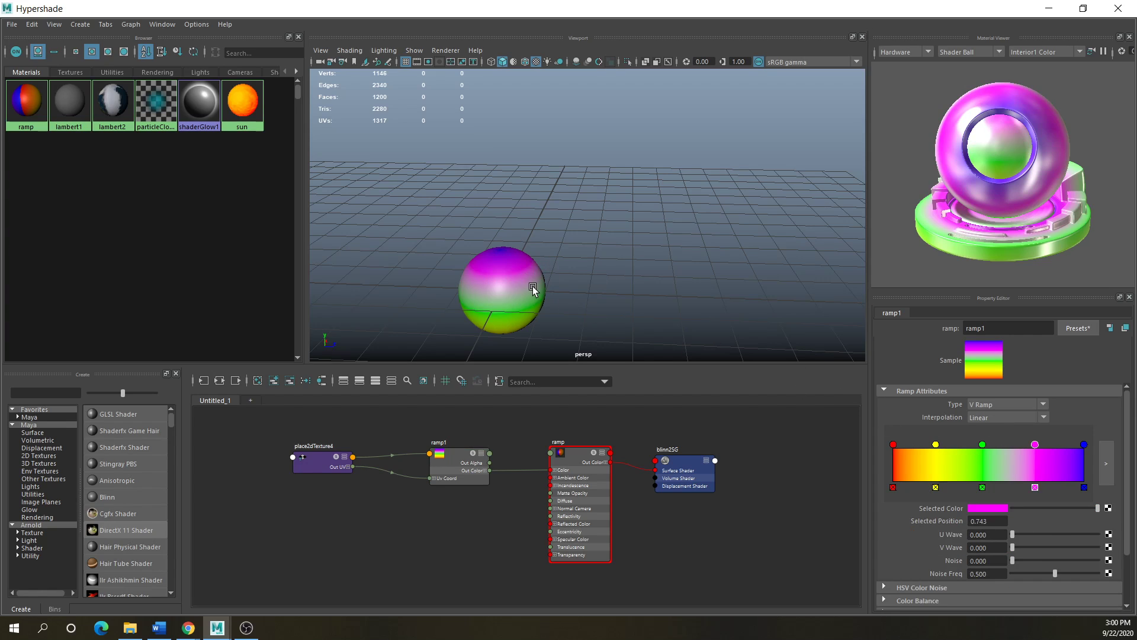
- Examine the updated ramp colors on the sphere up close from several angles
alt+drag(532, 288, 499, 272)
click(506, 283)
scroll(506, 283, up, 3)
alt+middle_drag(513, 299, 665, 183)
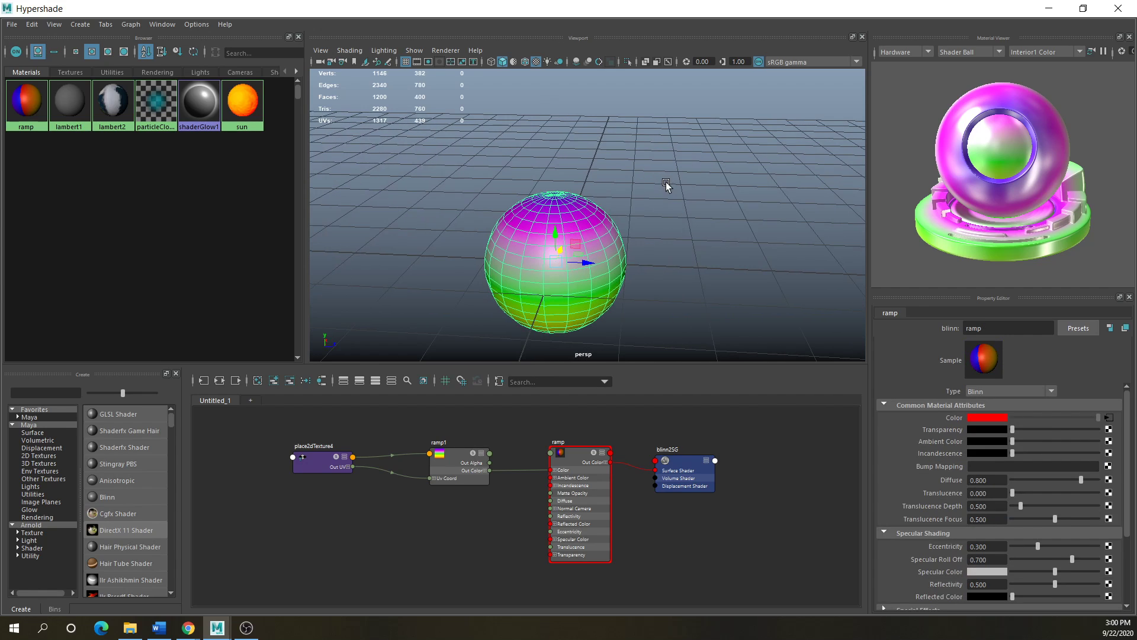
click(631, 277)
alt+drag(586, 314, 540, 261)
scroll(541, 262, up, 3)
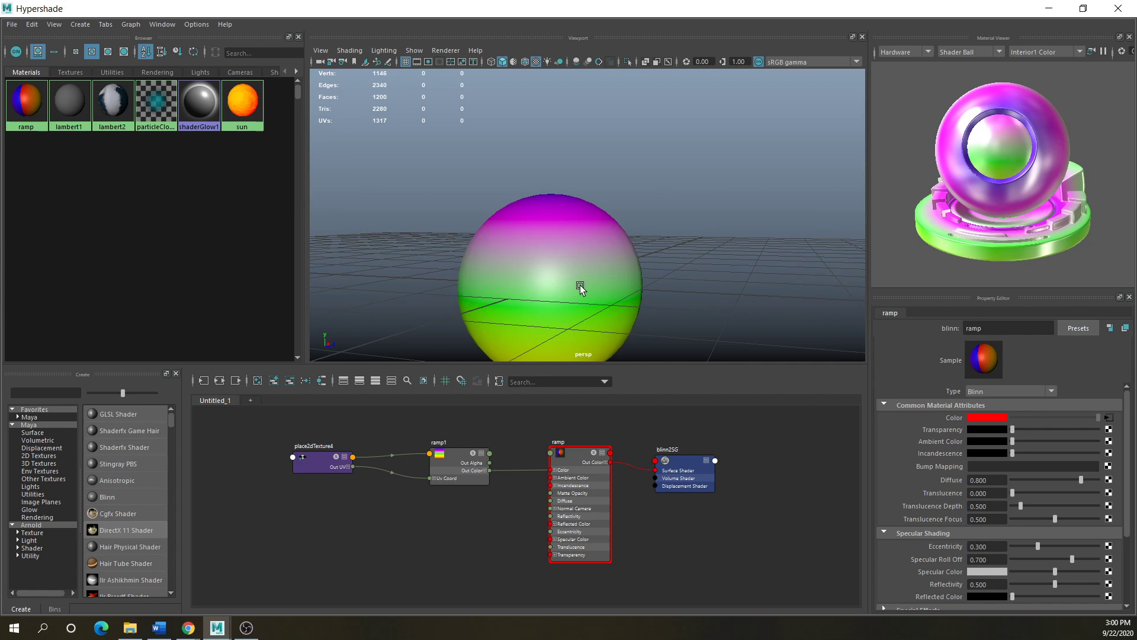
alt+middle_drag(645, 244, 644, 232)
alt+drag(644, 234, 599, 261)
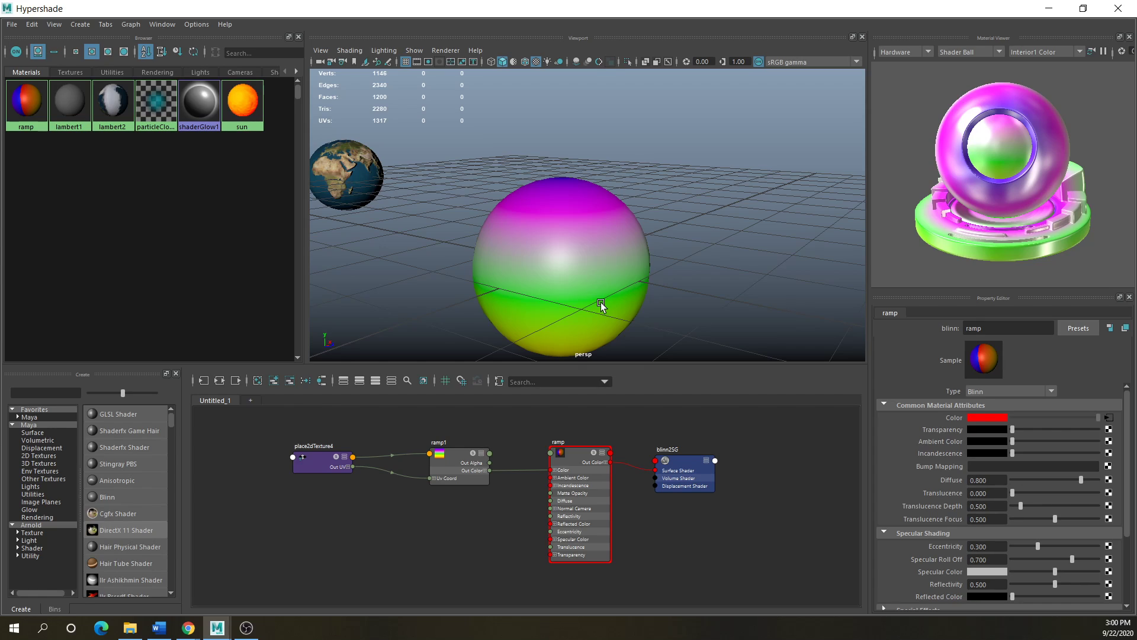
- Brighten the ramp material's specular color to white and map a Noise texture onto that specular color
click(572, 457)
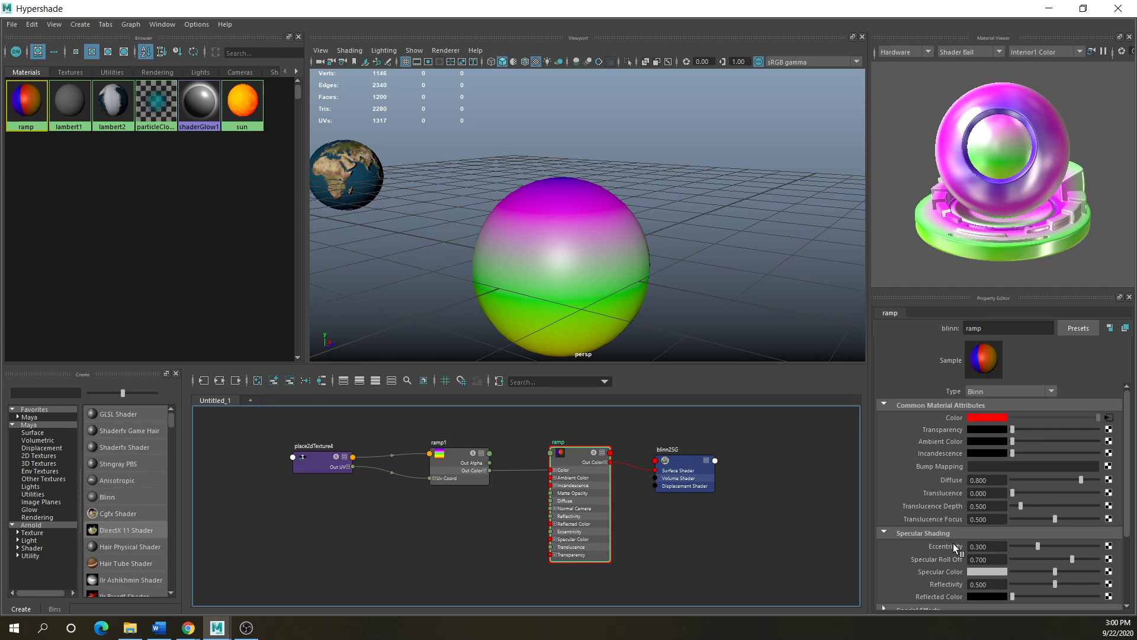
scroll(953, 546, down, 5)
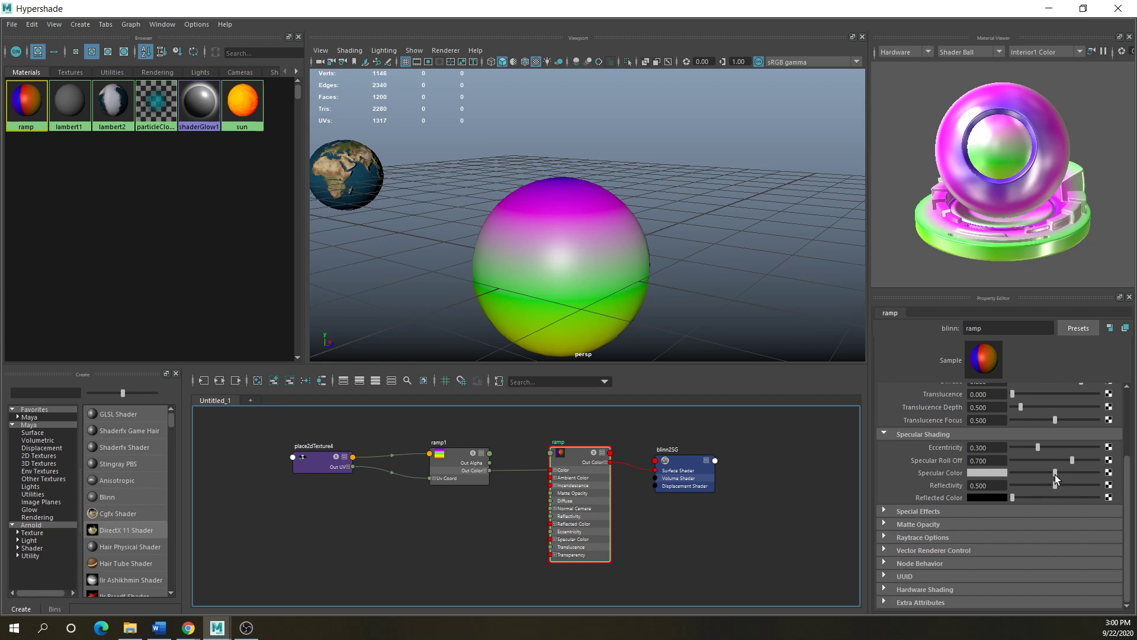
drag(1055, 472, 1109, 479)
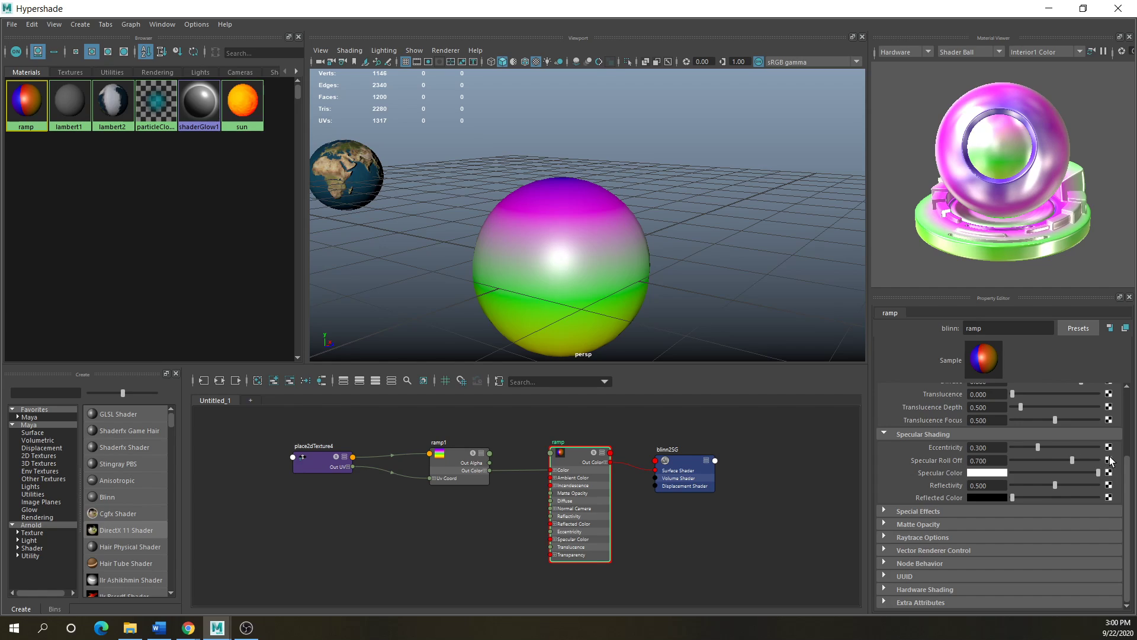
click(1109, 473)
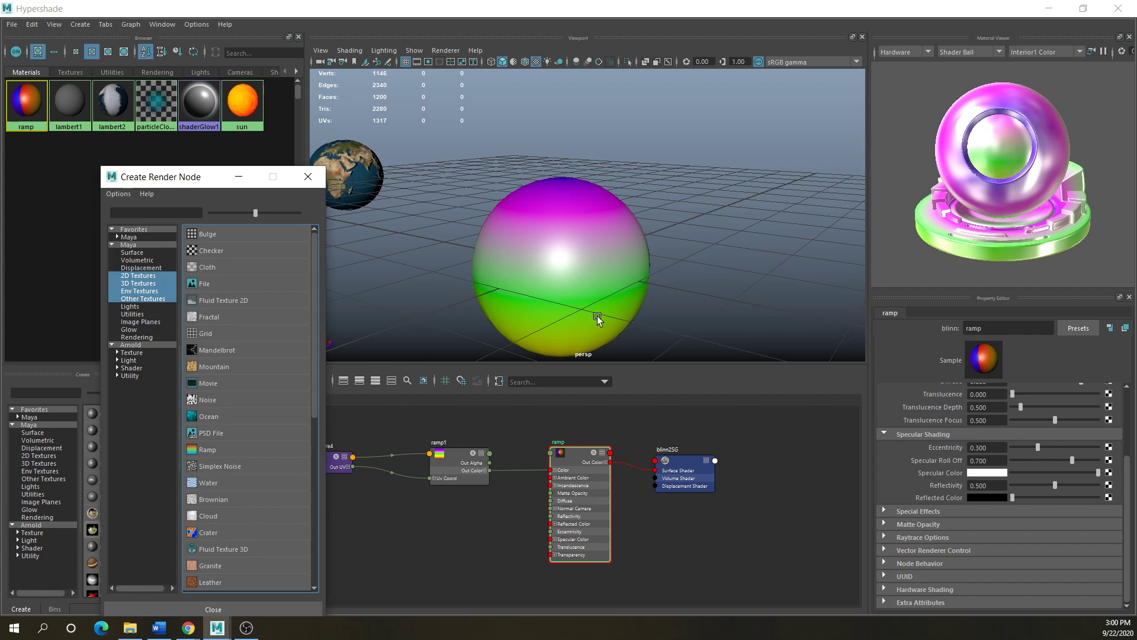
click(205, 401)
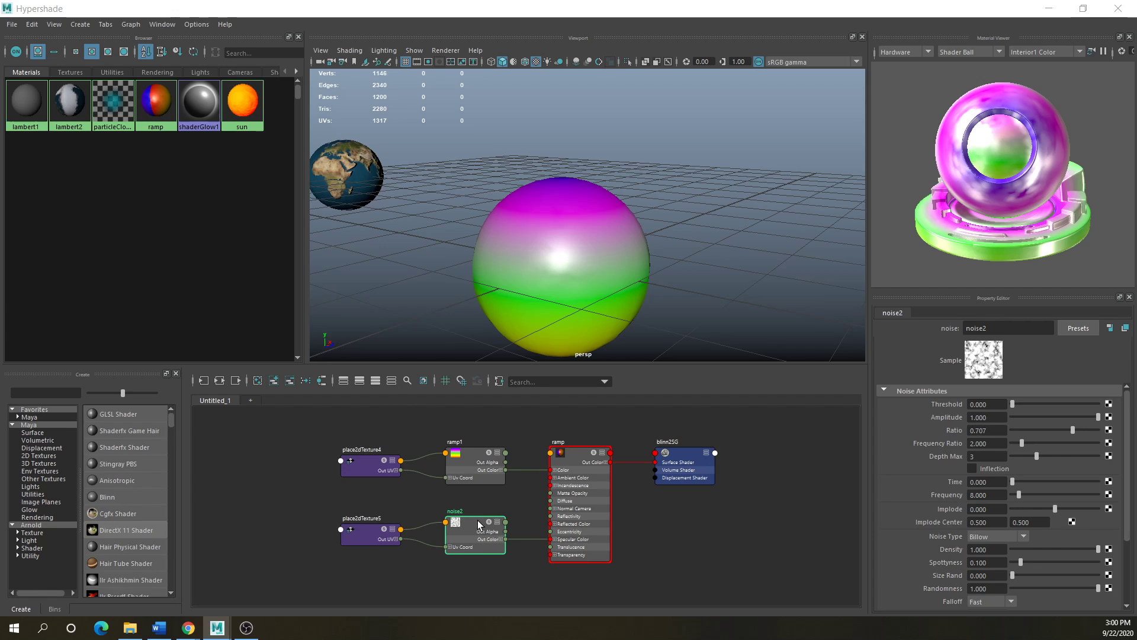
drag(477, 520, 473, 521)
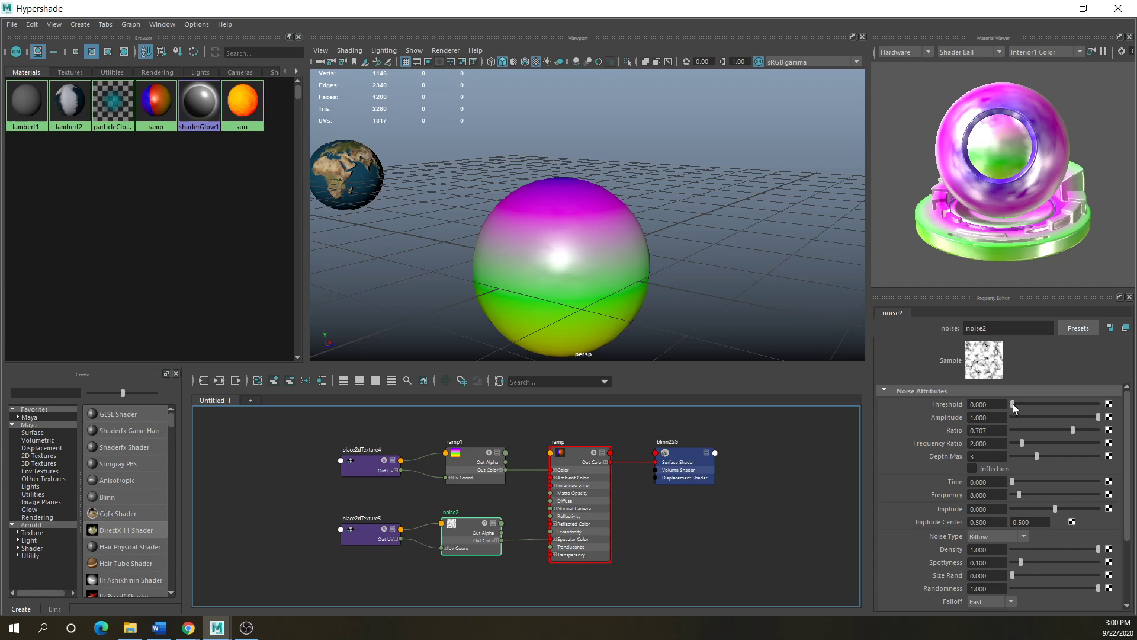
- Set the noise texture's threshold to 0.007, amplitude to 0.685 and frequency to 18.881, and check the sphere's highlight
mouse_move(1012, 404)
mouse_down()
mouse_move(1035, 404)
mouse_move(1011, 408)
mouse_up()
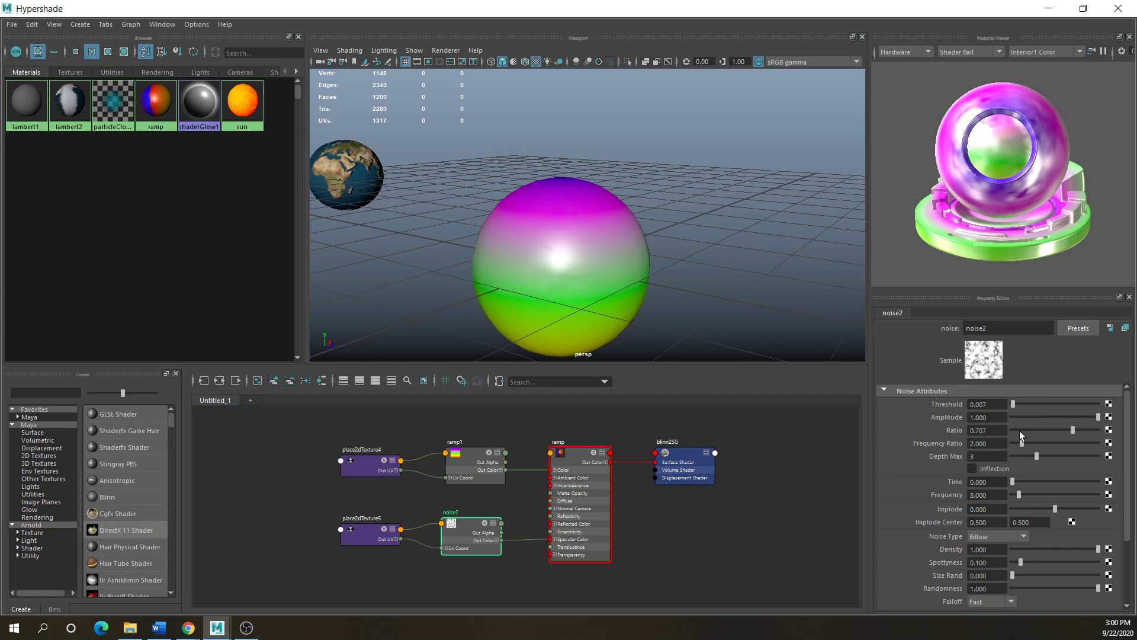
drag(1099, 416, 1070, 424)
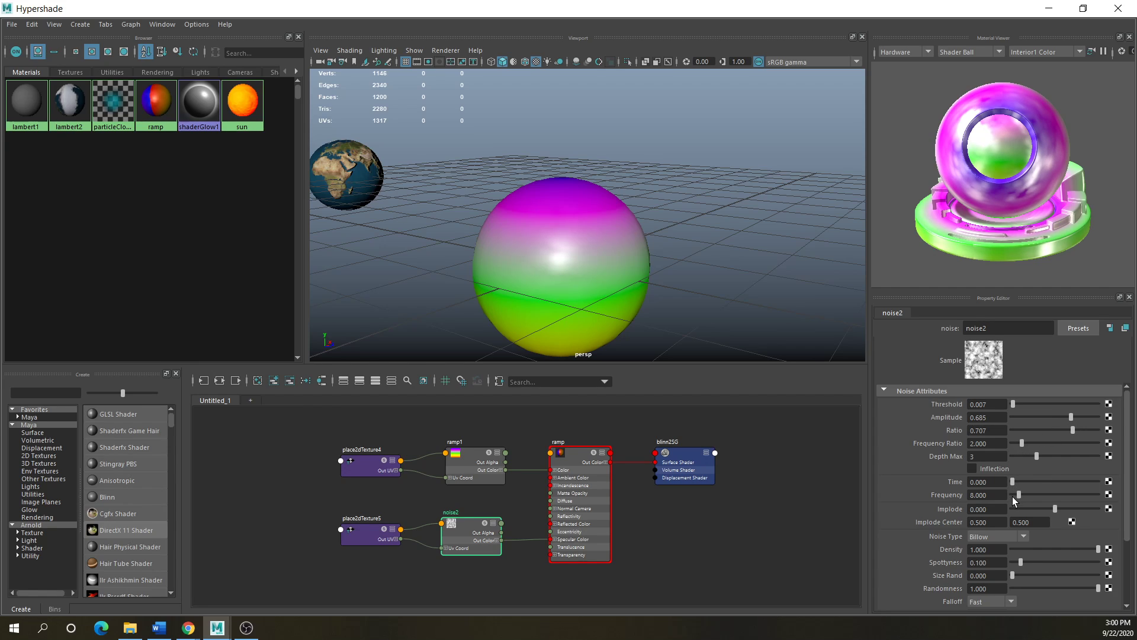
drag(1018, 494, 1029, 494)
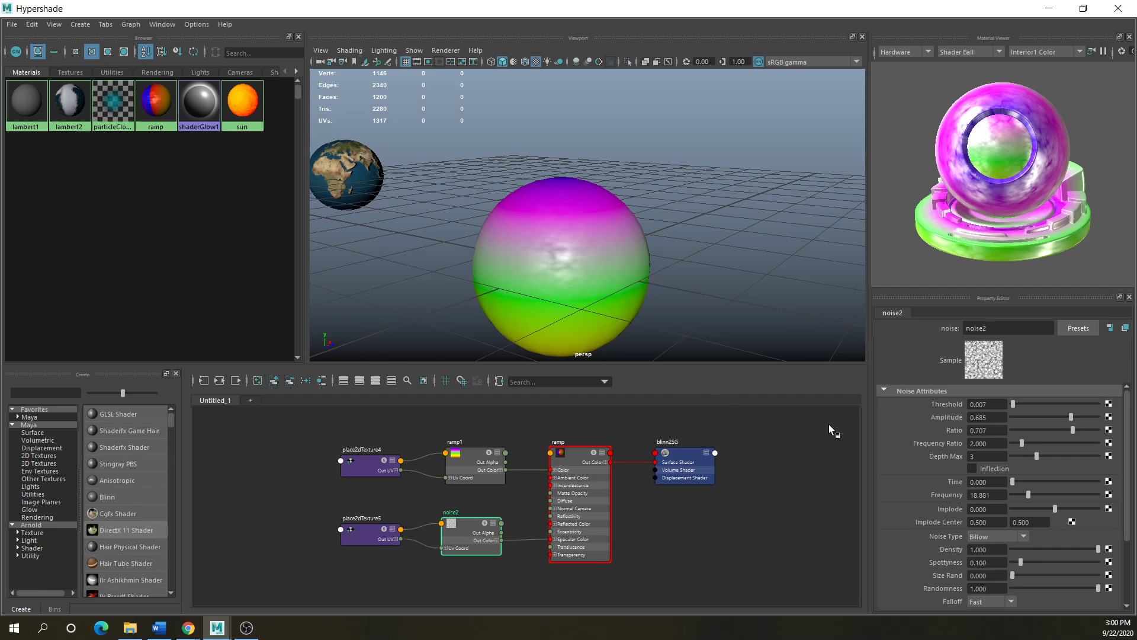
click(586, 304)
scroll(578, 305, down, 2)
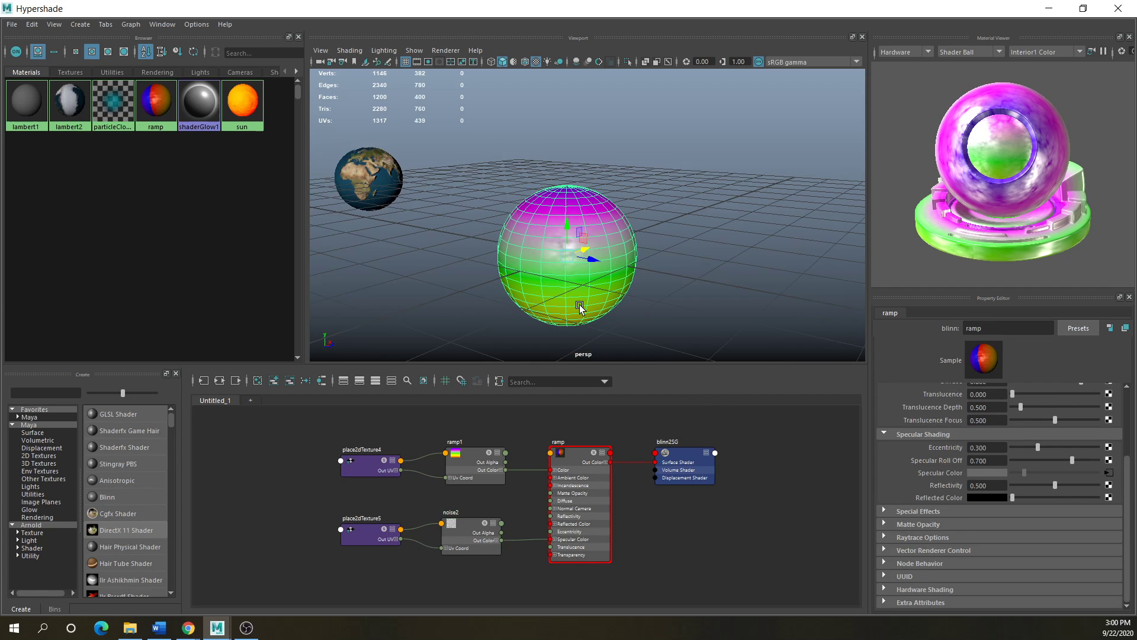
click(676, 307)
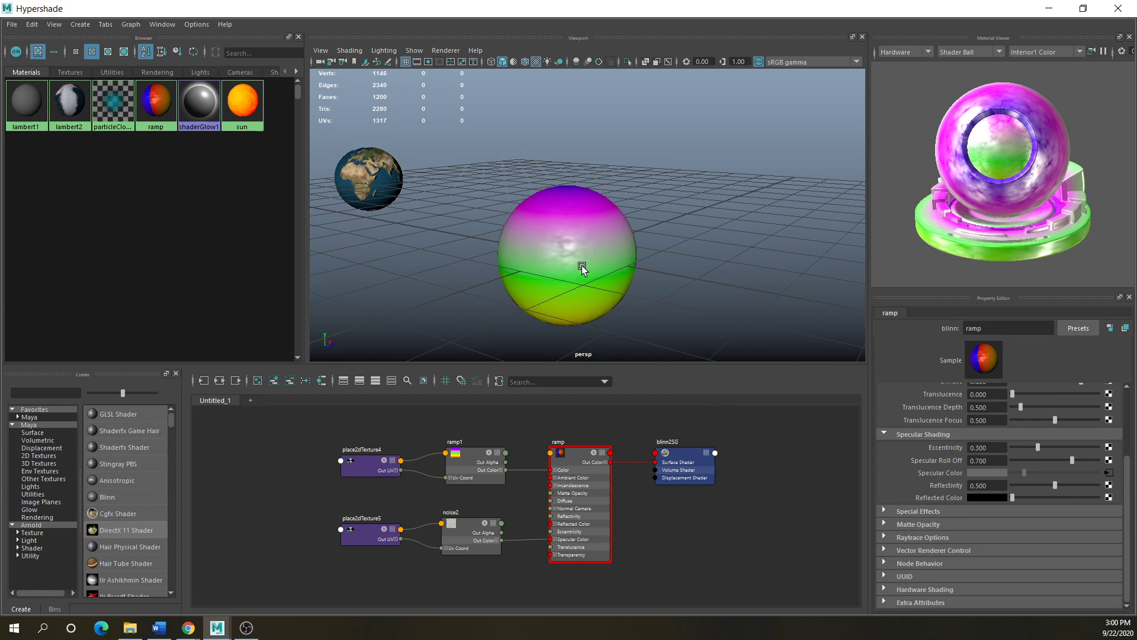
- Move the ramp-colored sphere across the grid to sit close to the Earth and sun spheres
alt+drag(579, 263, 549, 254)
scroll(548, 254, down, 3)
scroll(523, 251, down, 4)
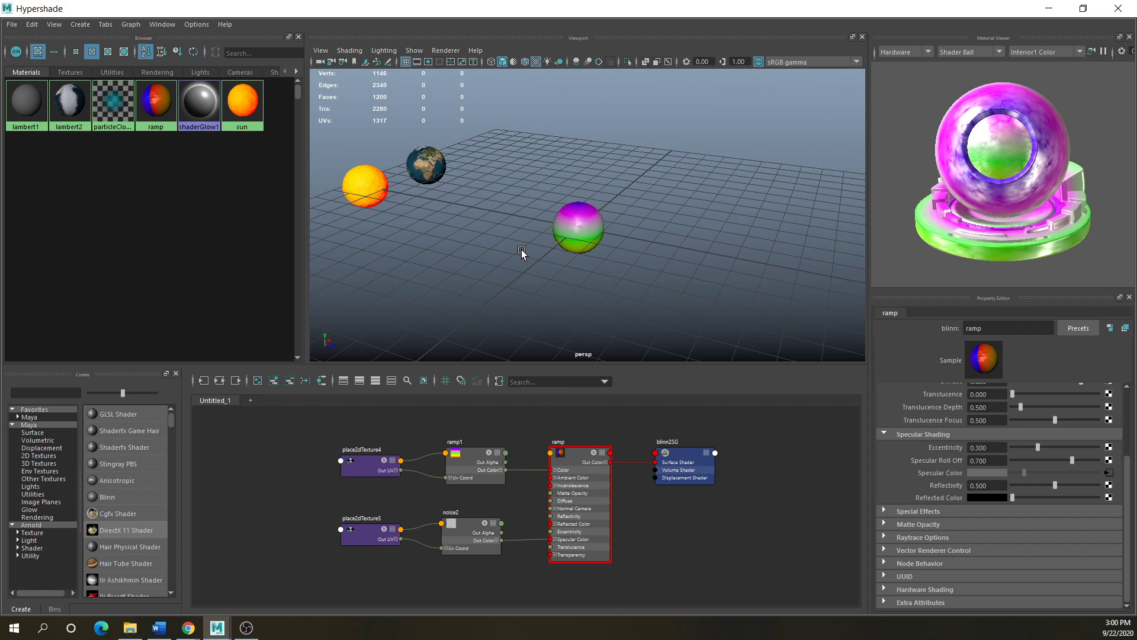
alt+middle_drag(576, 259, 641, 283)
click(657, 246)
drag(672, 256, 508, 229)
scroll(494, 252, up, 2)
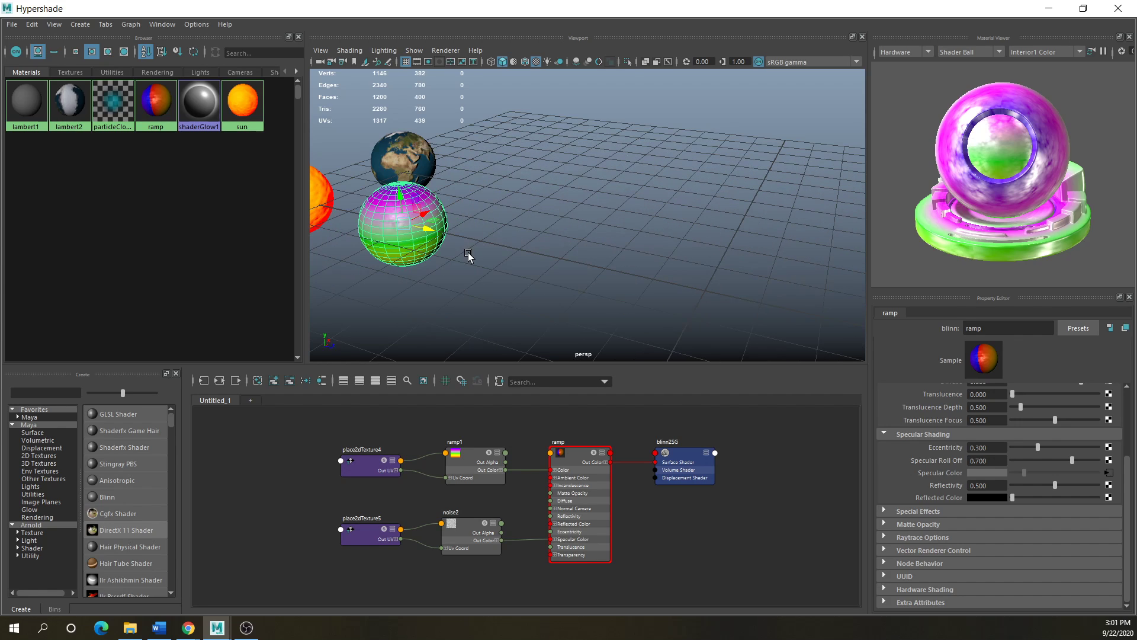
alt+middle_drag(483, 256, 694, 283)
alt+drag(694, 283, 523, 283)
click(575, 314)
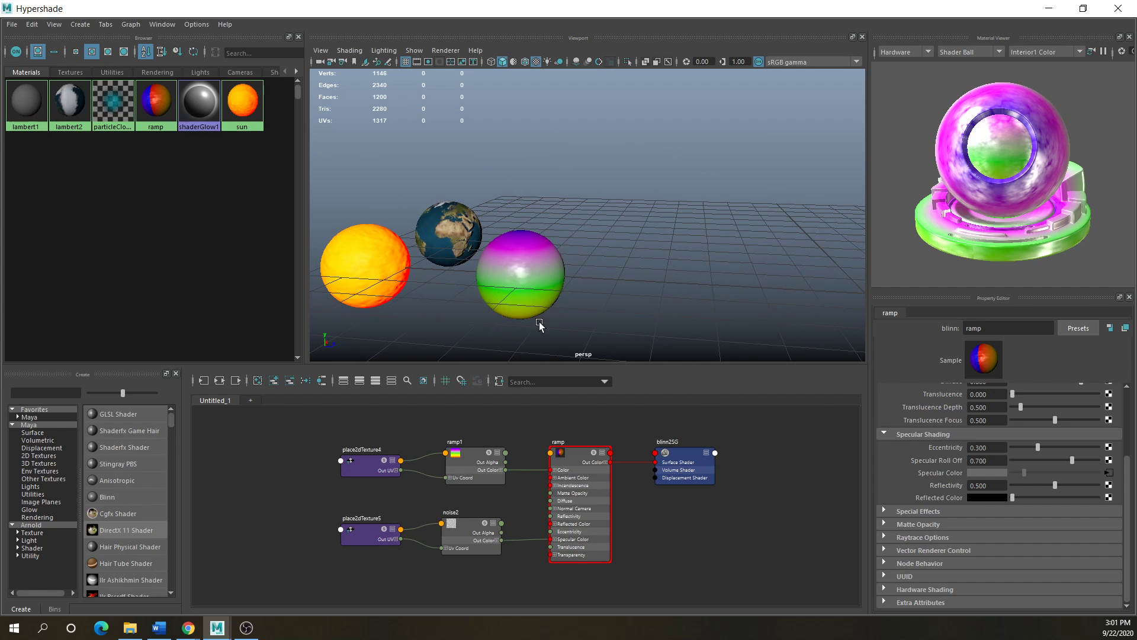
- Raise the ramp material's specular roll off to 0.902
scroll(544, 314, up, 3)
alt+middle_drag(549, 303, 611, 255)
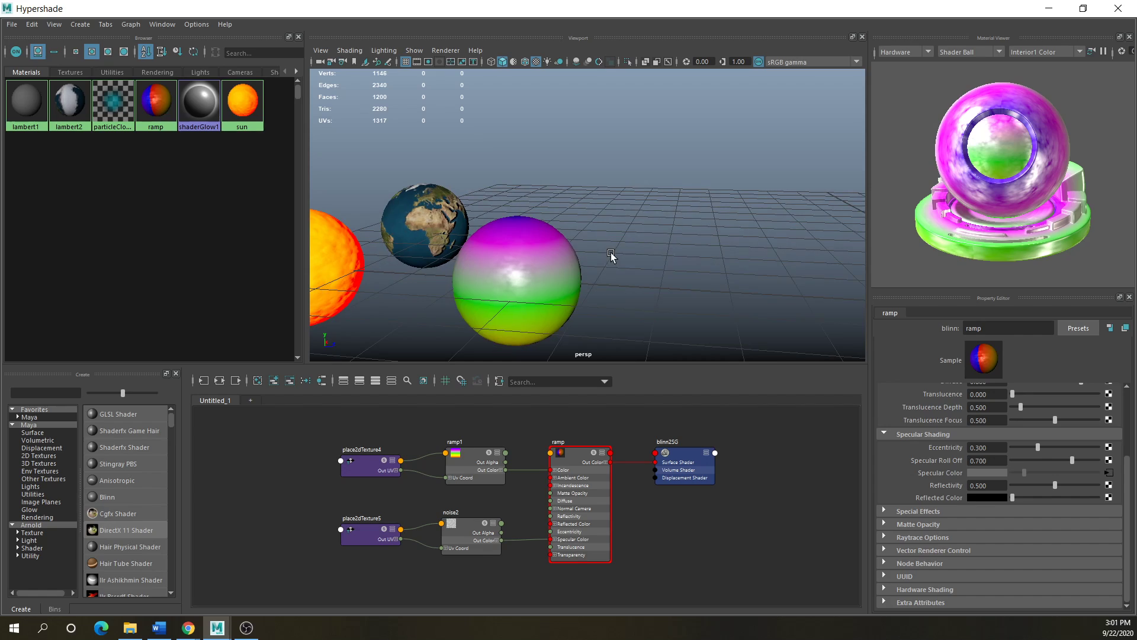
click(578, 453)
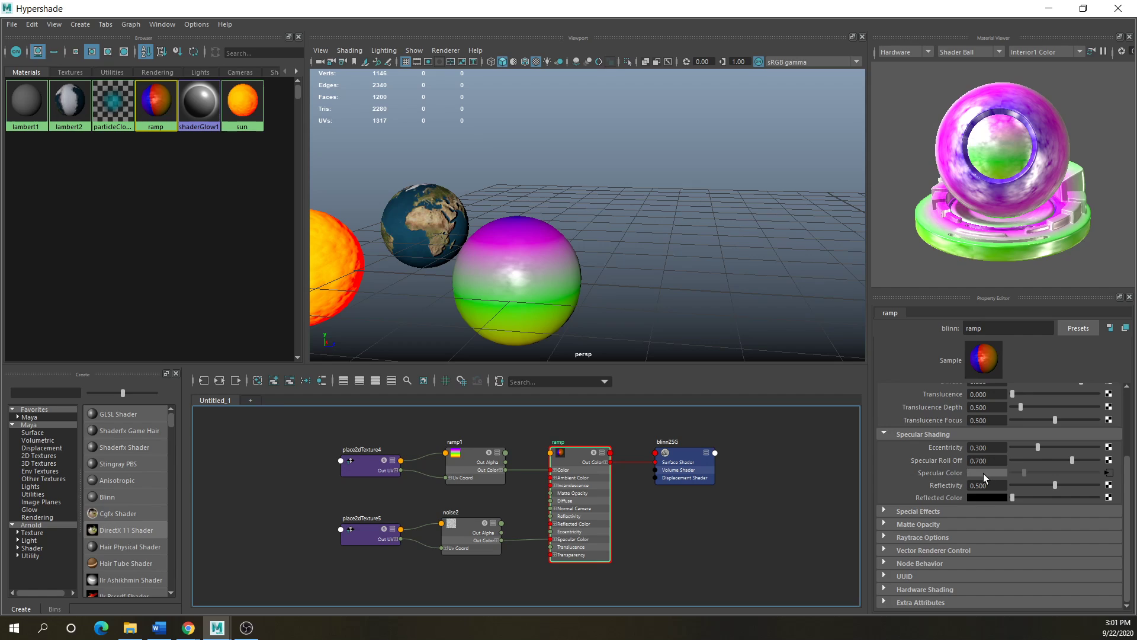
mouse_move(1072, 460)
mouse_down()
mouse_move(1099, 461)
mouse_move(1044, 465)
mouse_move(1090, 474)
mouse_up()
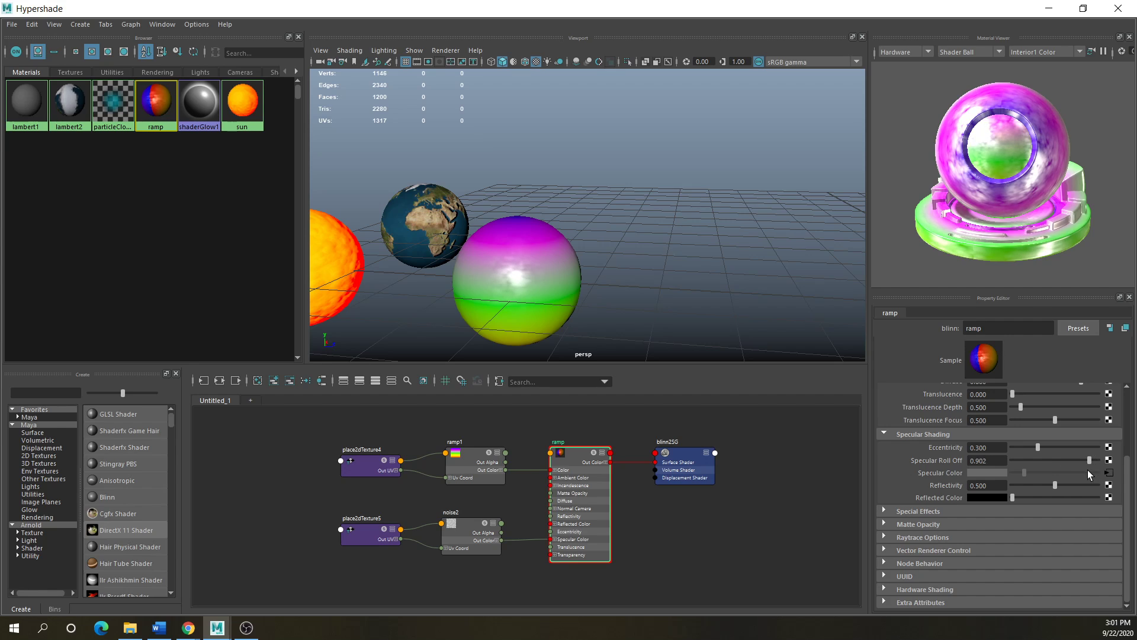
- Render the current frame of the three spheres, view it with color management turned off, and close the render
click(498, 272)
scroll(530, 217, down, 3)
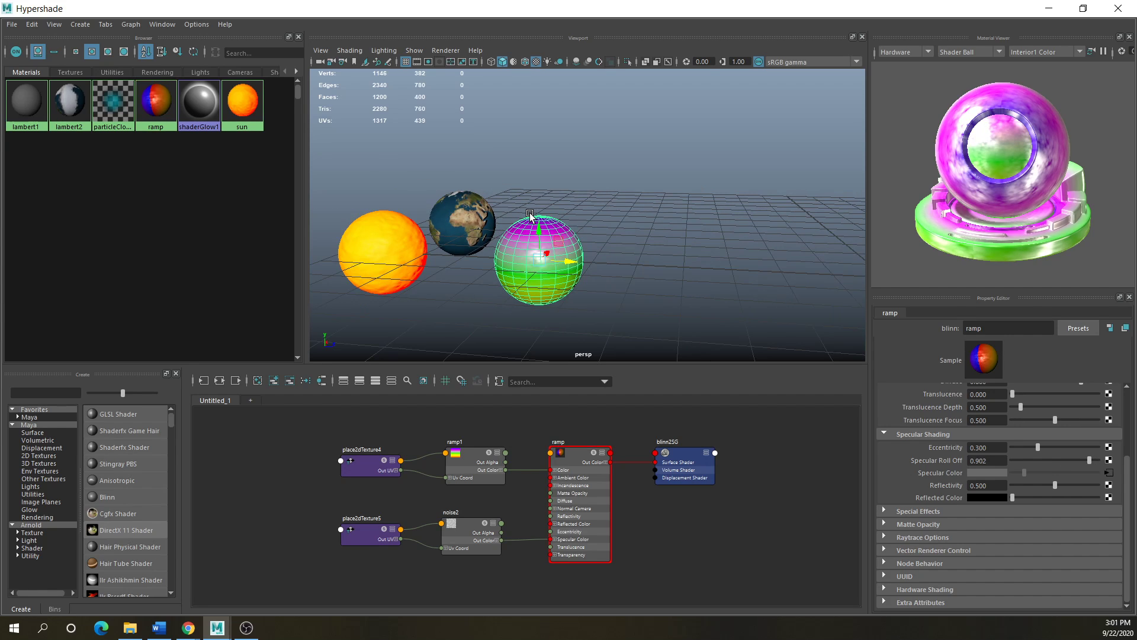
double_click(453, 7)
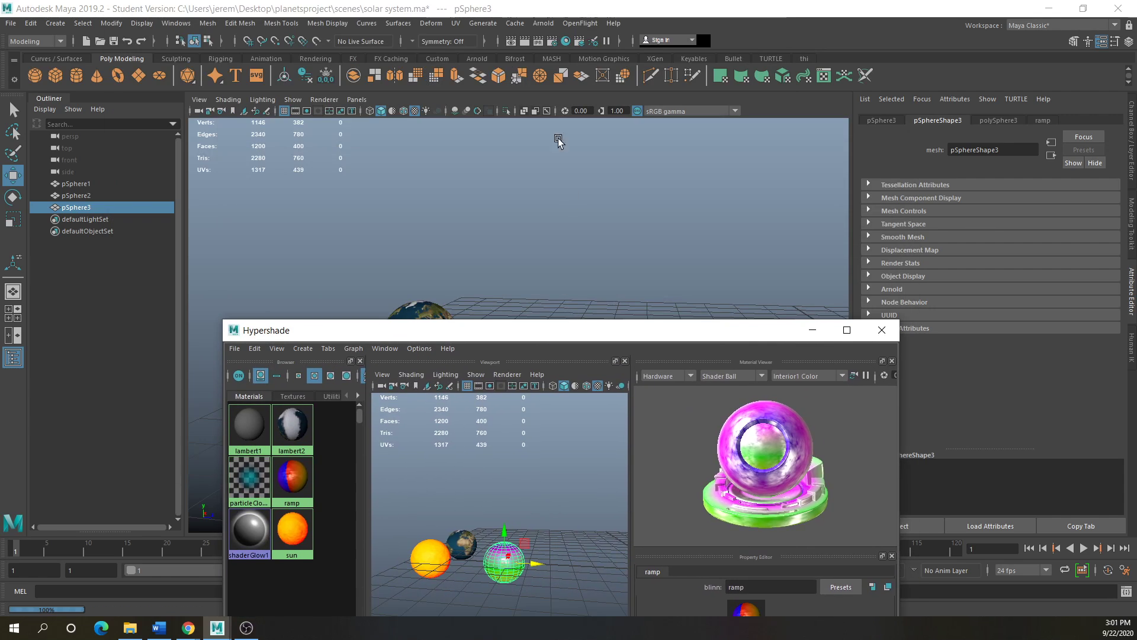
click(524, 41)
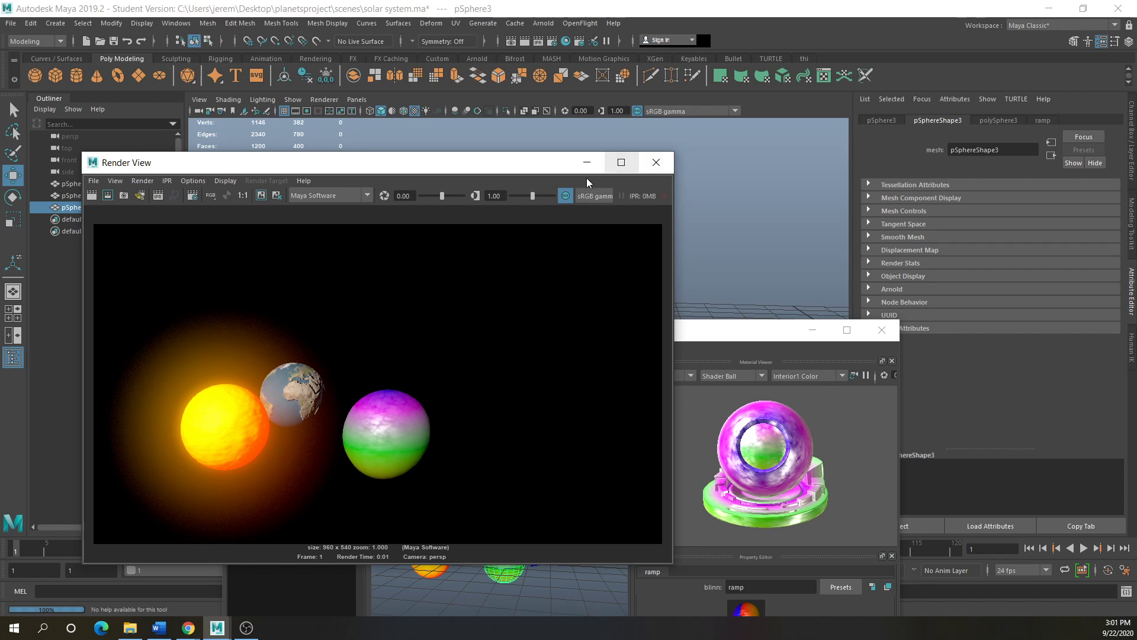
click(566, 196)
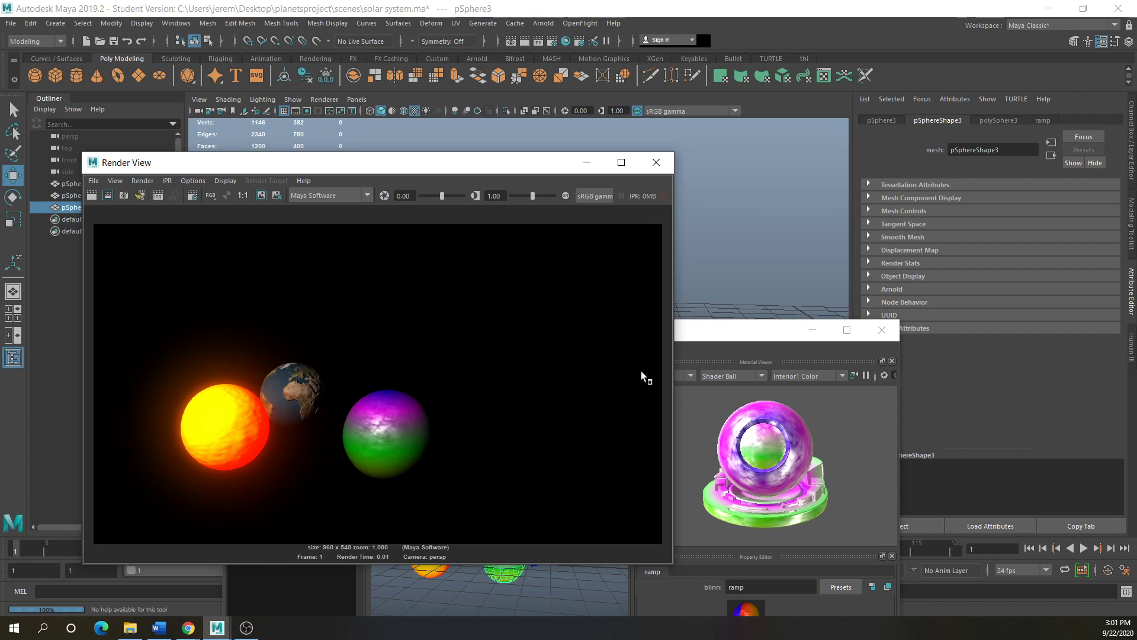
click(656, 162)
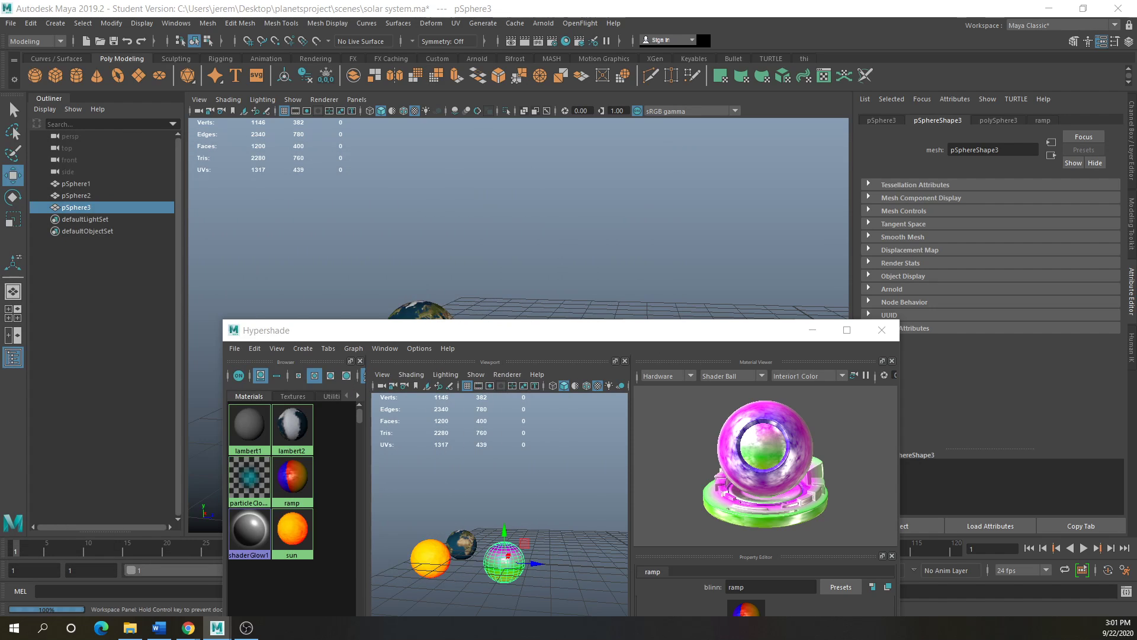
- Minimize the Hypershade window and create a polygon plane in the main scene
drag(619, 334, 497, 148)
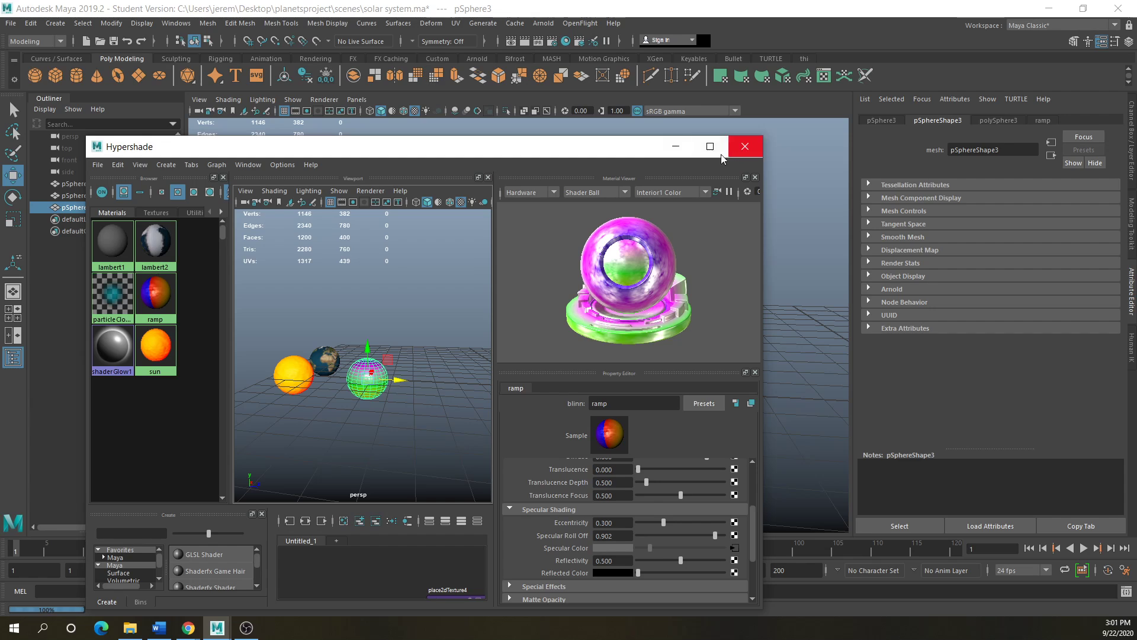
click(675, 146)
scroll(615, 363, down, 3)
mouse_move(615, 362)
alt+mouse_down()
mouse_move(573, 389)
mouse_move(630, 374)
alt+mouse_up()
alt+middle_drag(630, 373, 382, 348)
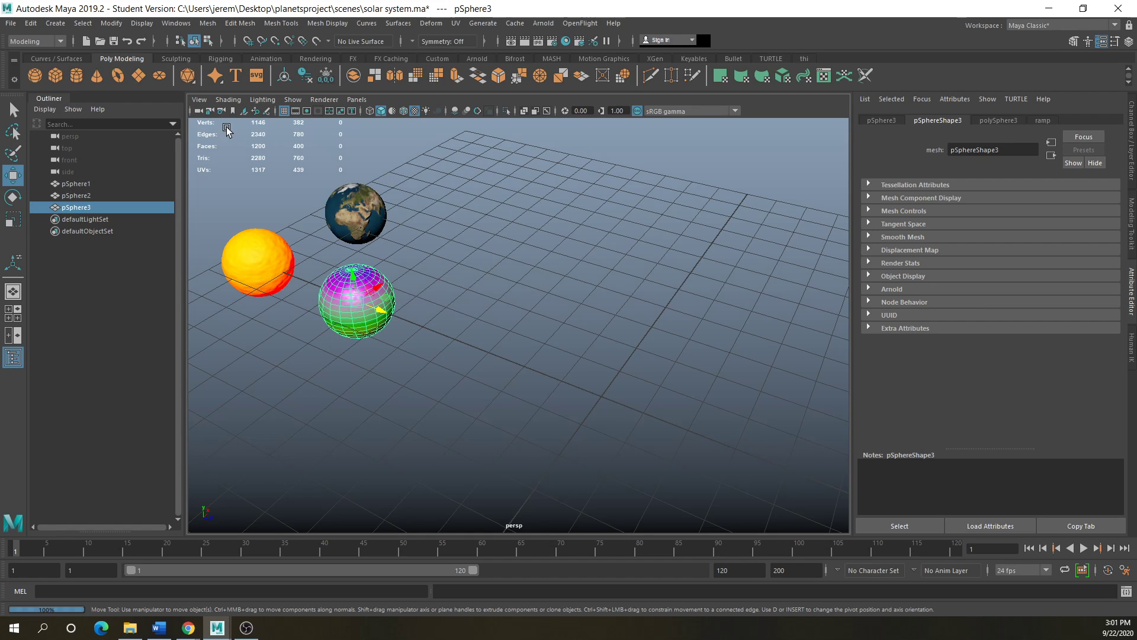
click(138, 75)
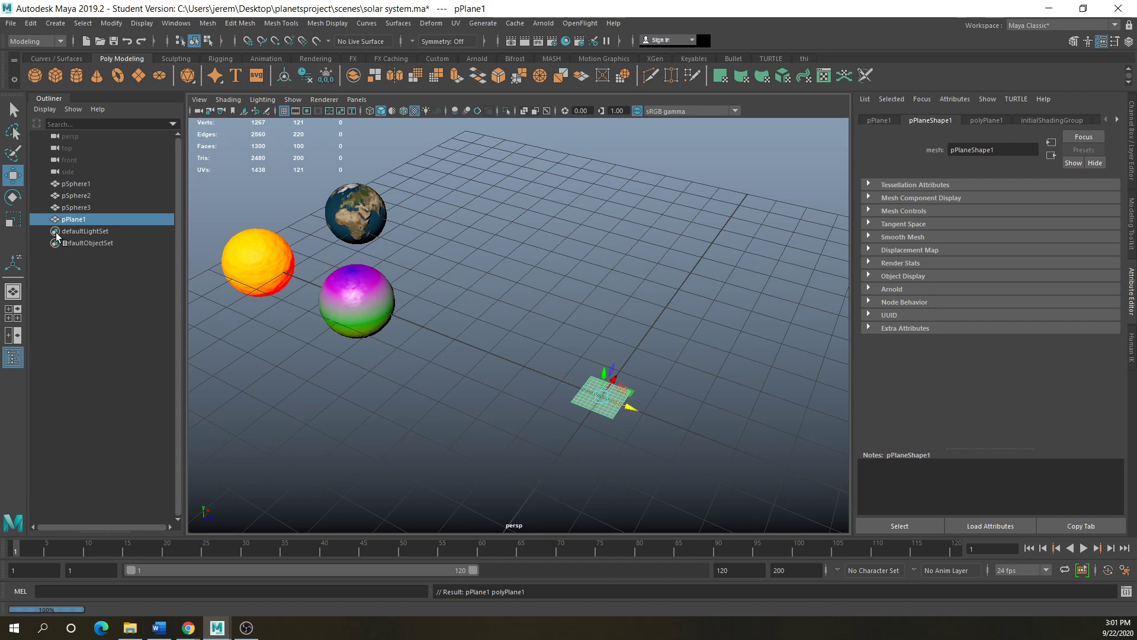
- Scale the new plane up to about 6.67 × 5.40 × 5.40, making it slightly longer along one axis
key(r)
drag(603, 396, 729, 419)
drag(609, 381, 579, 365)
scroll(456, 393, down, 4)
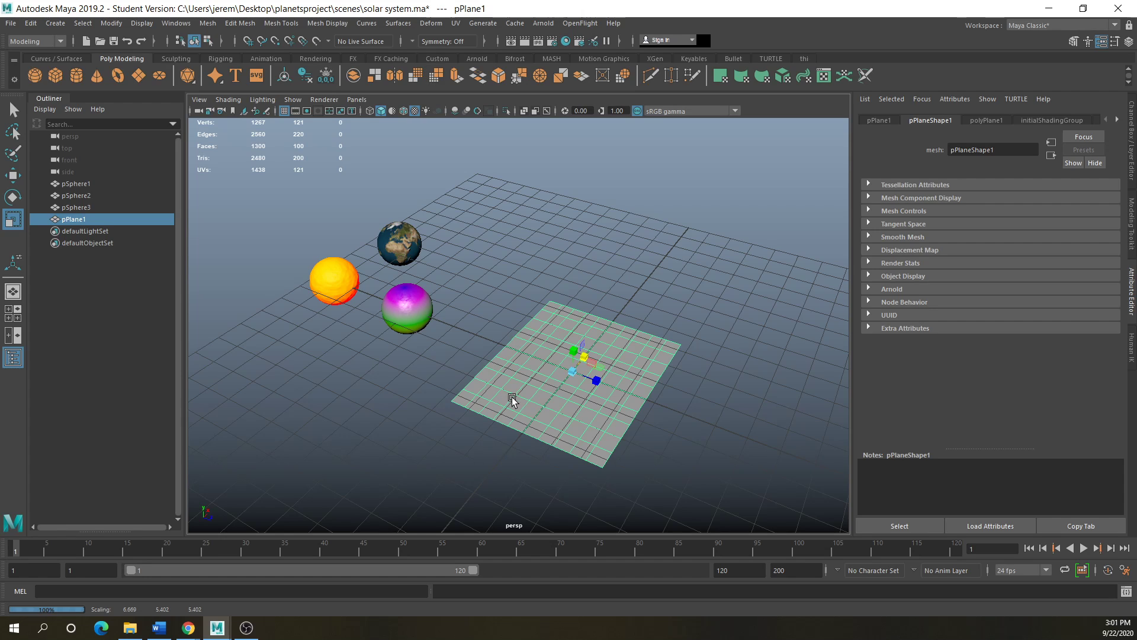
- Switch to Chrome, open Google in a new tab and run an image search for "rain drop texture"
click(189, 628)
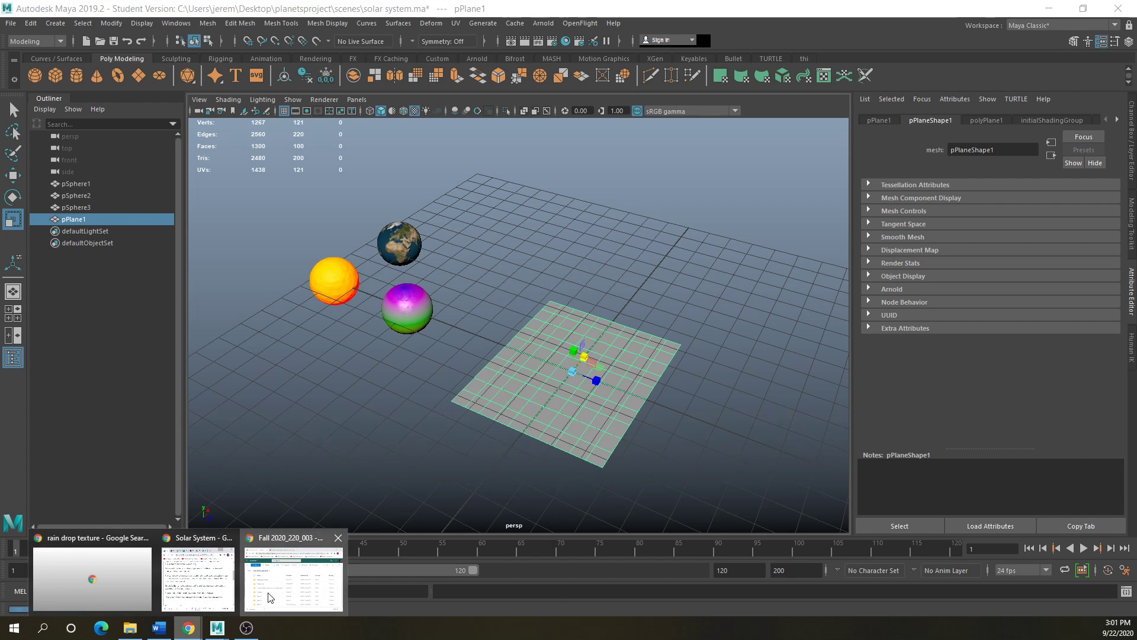
click(269, 597)
click(448, 138)
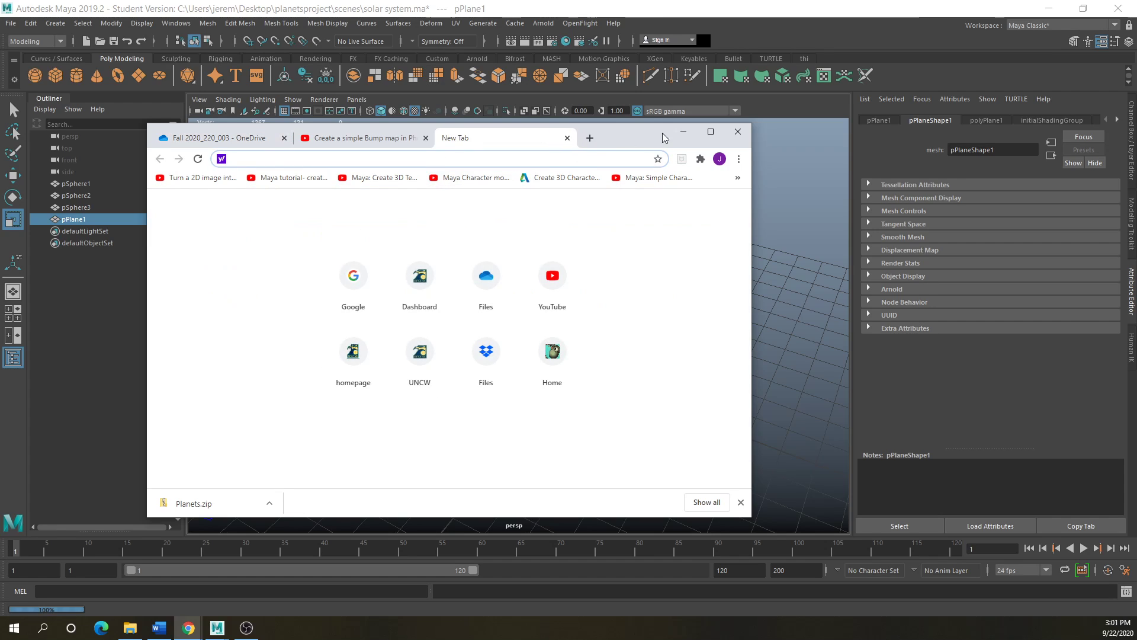
click(711, 131)
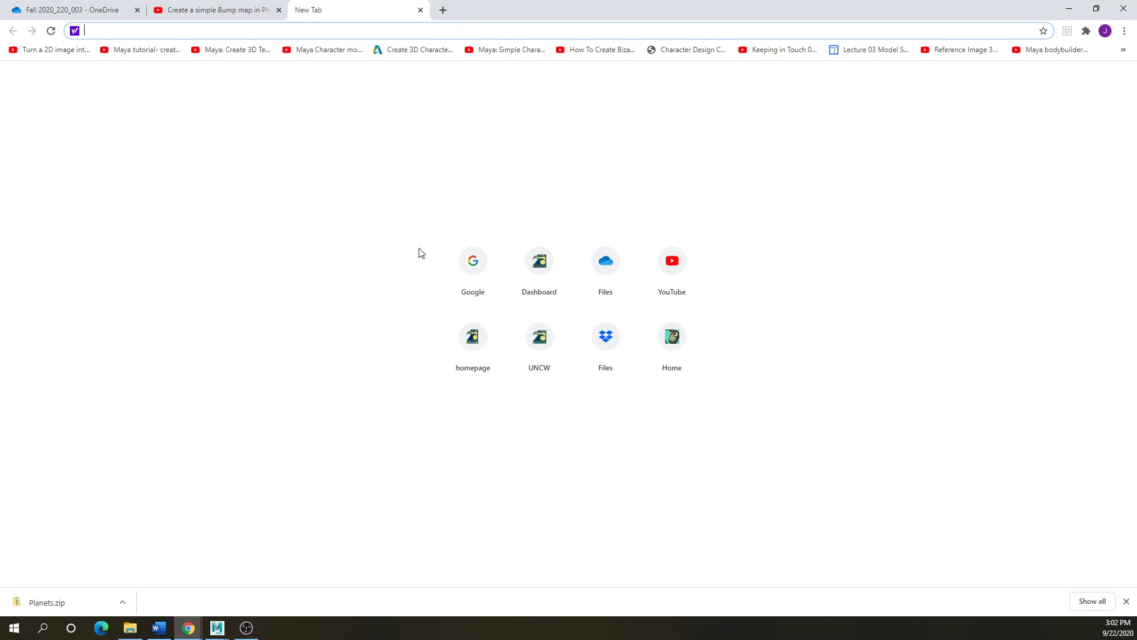
click(471, 266)
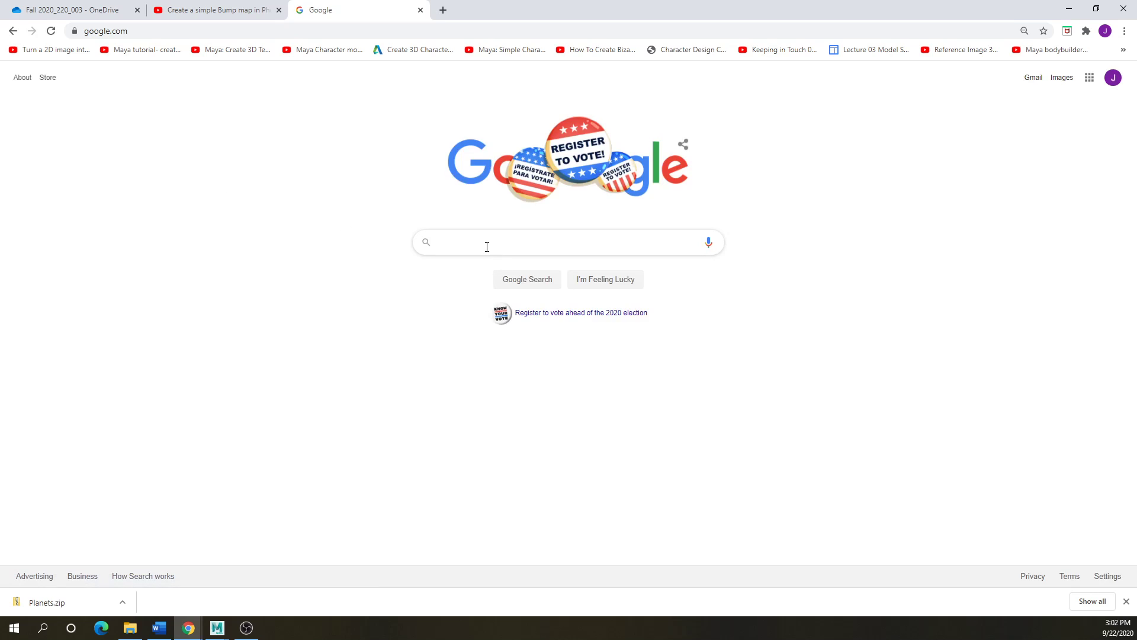
text(rain )
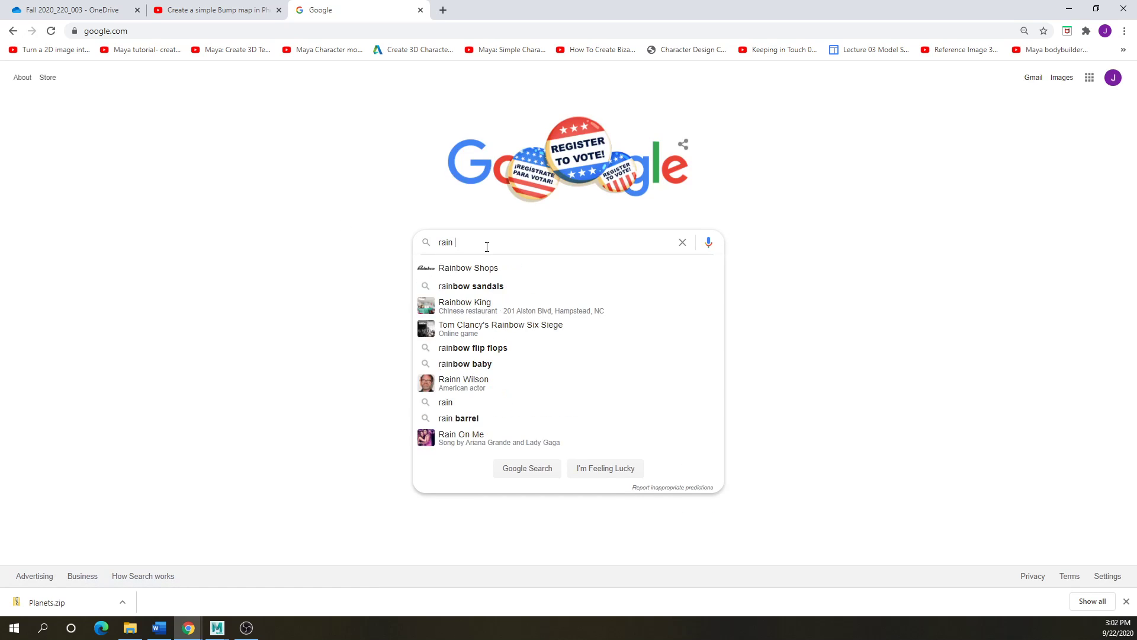
text(drop texture)
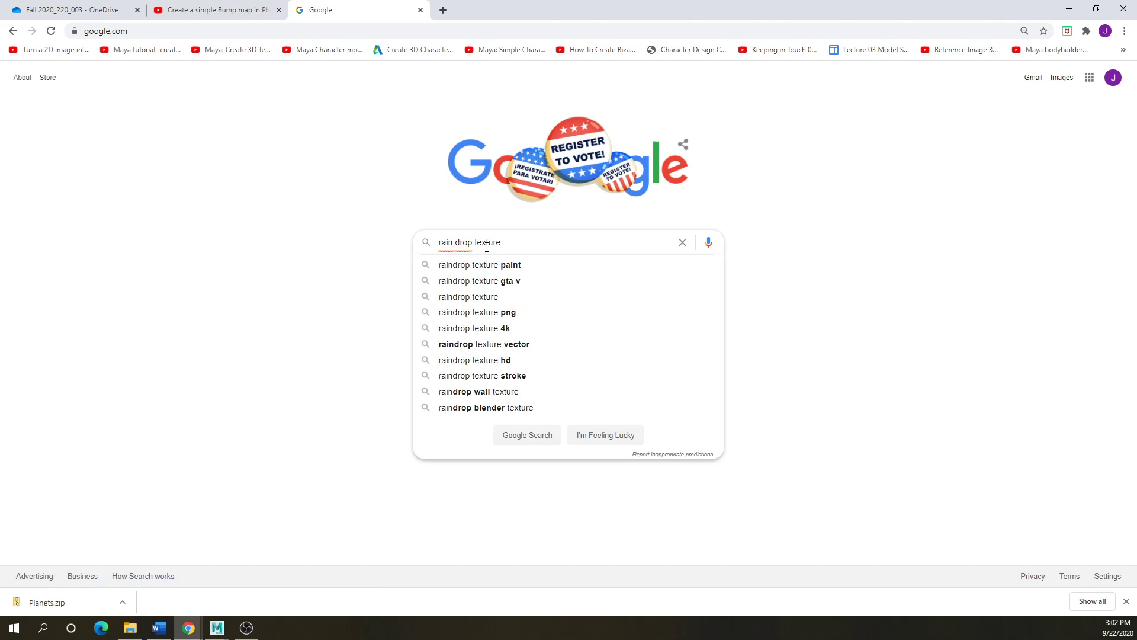
key(Return)
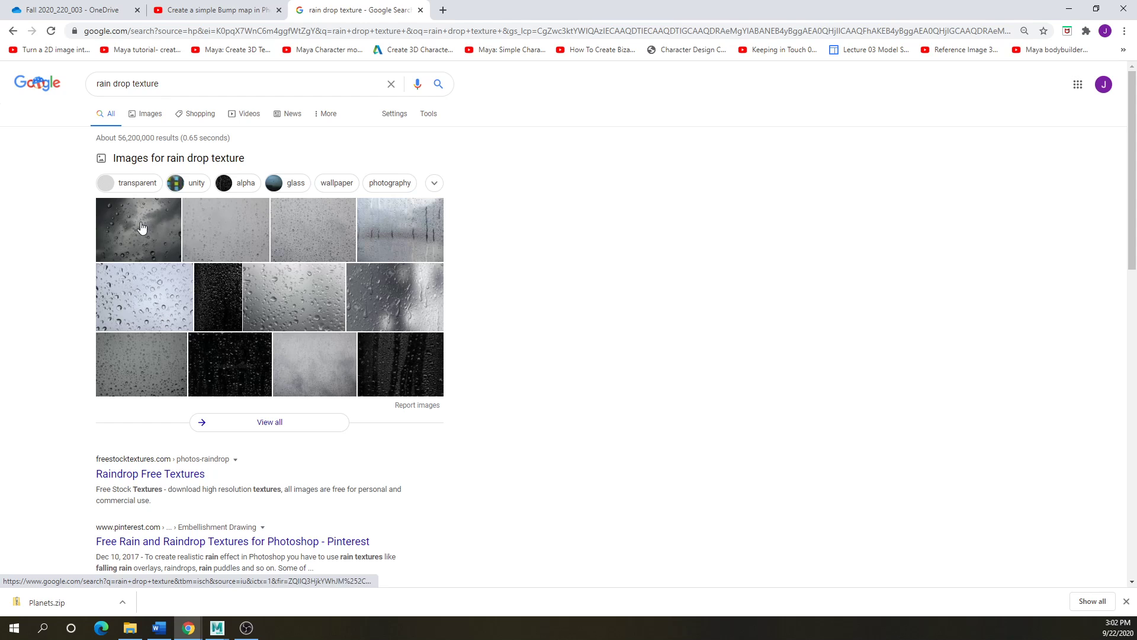
click(148, 114)
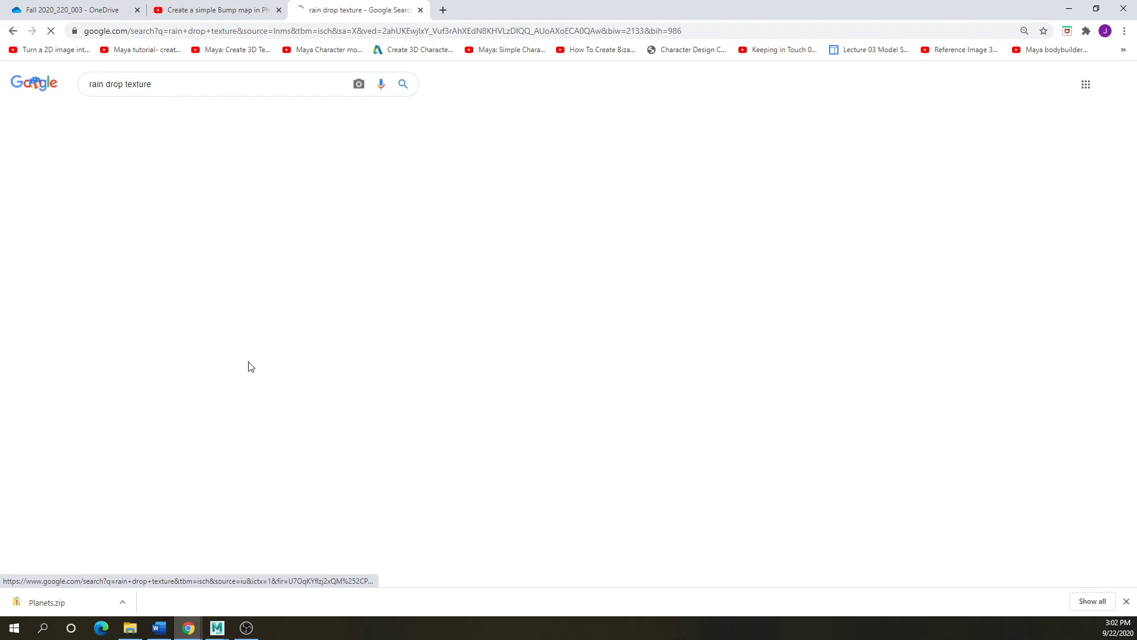
- Save the Depositphotos "Rain drops texture on transparent surface" image as a JPEG named rain in the planetsproject sourceimages folder
click(219, 480)
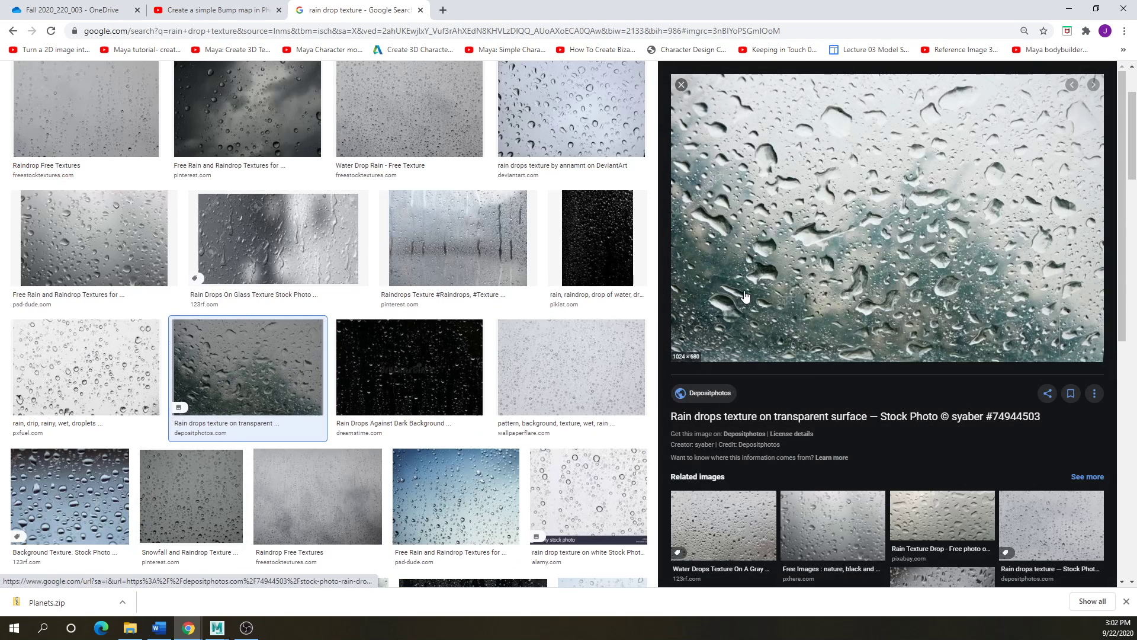
right_click(745, 297)
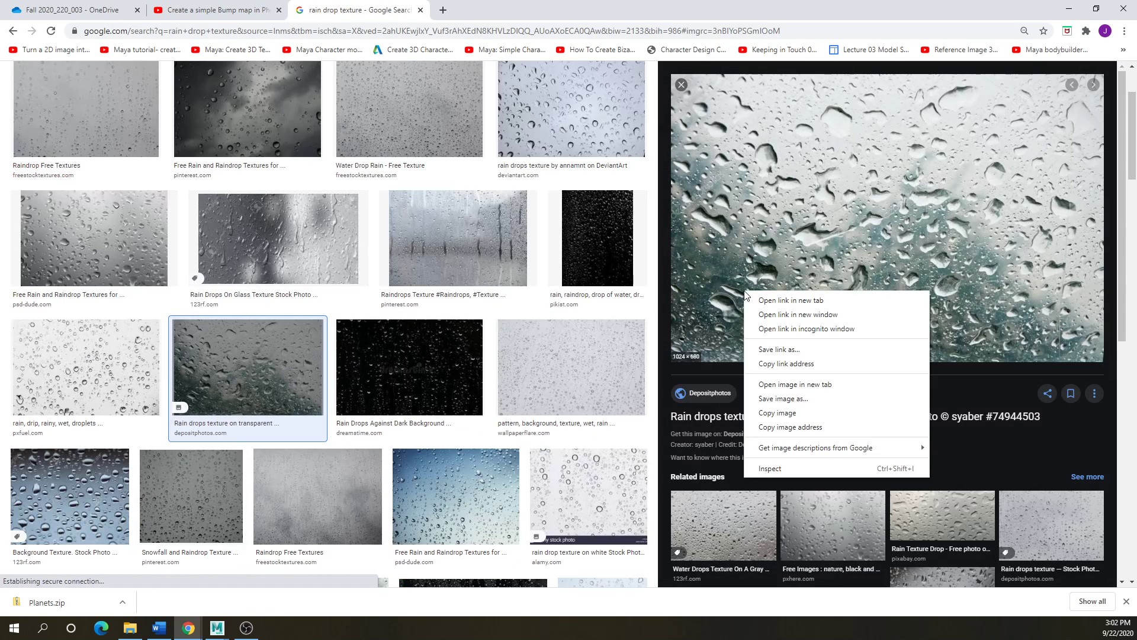
click(775, 397)
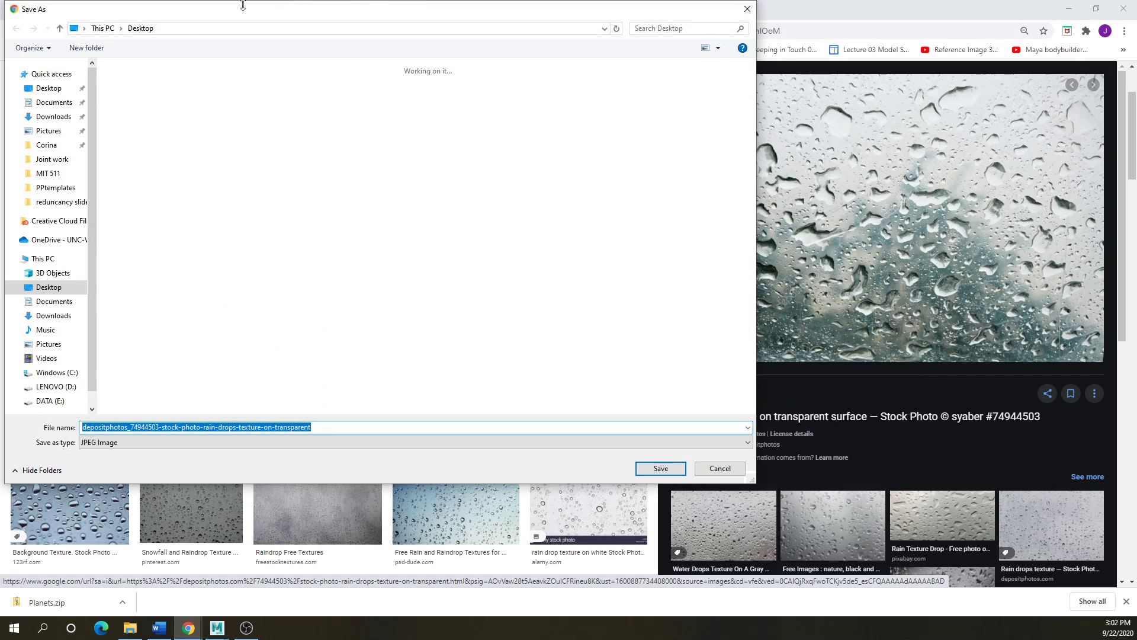
click(50, 89)
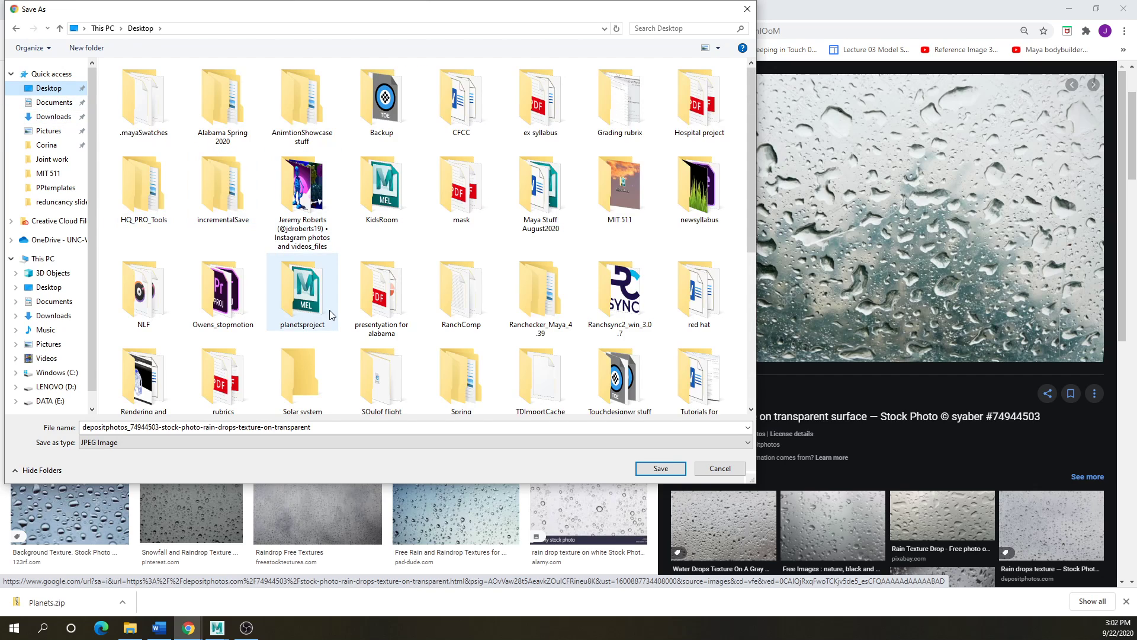
double_click(315, 305)
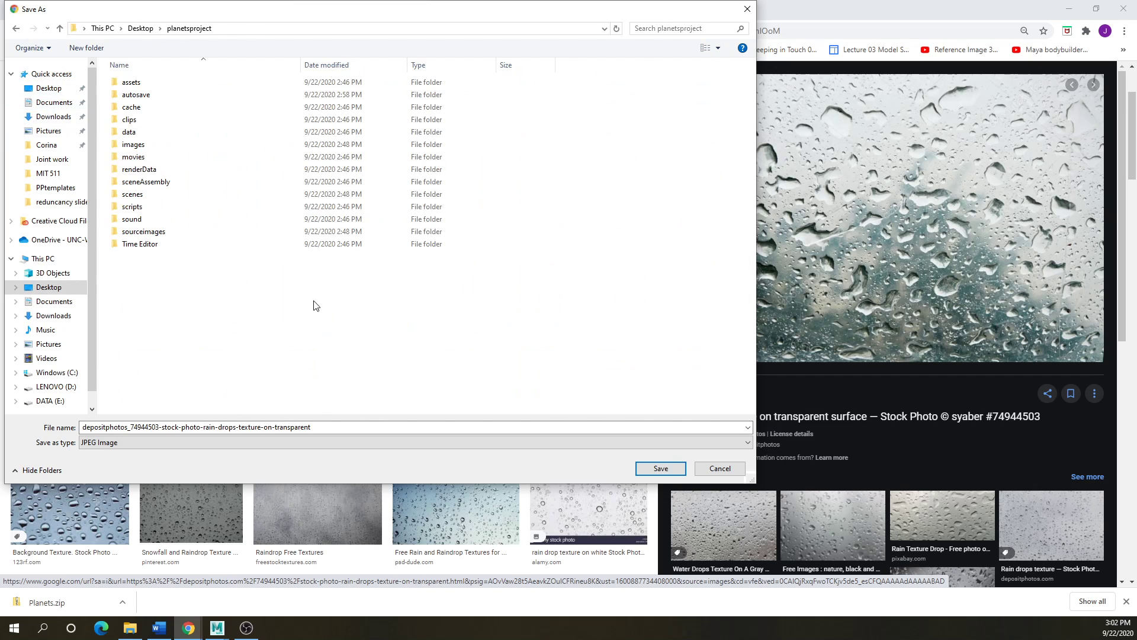
click(141, 232)
double_click(141, 234)
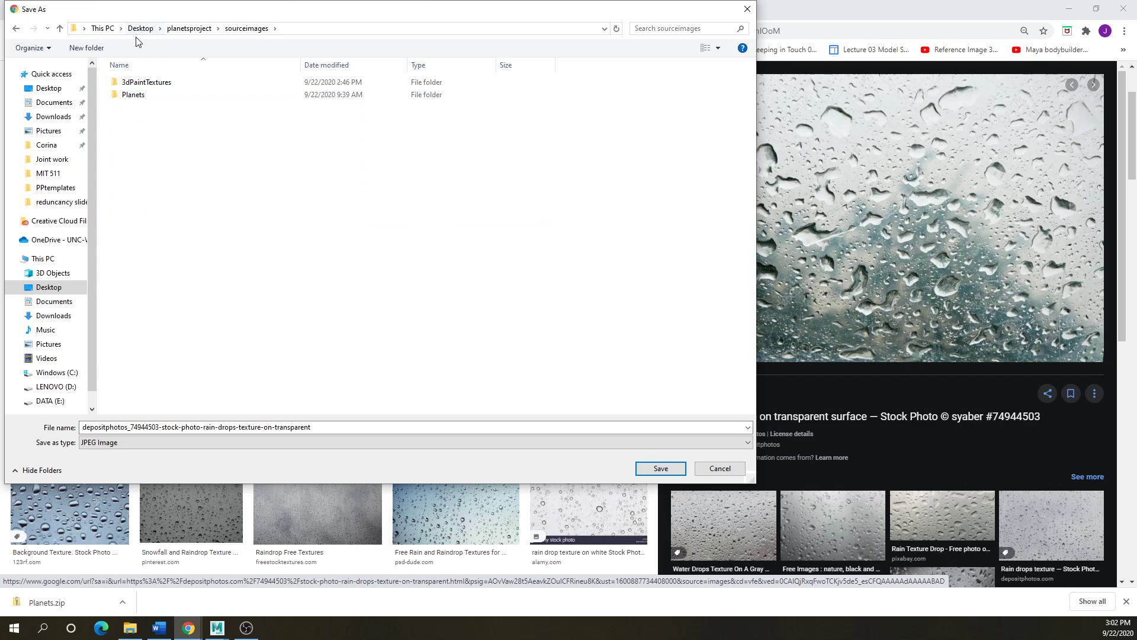
click(349, 427)
drag(346, 427, 23, 442)
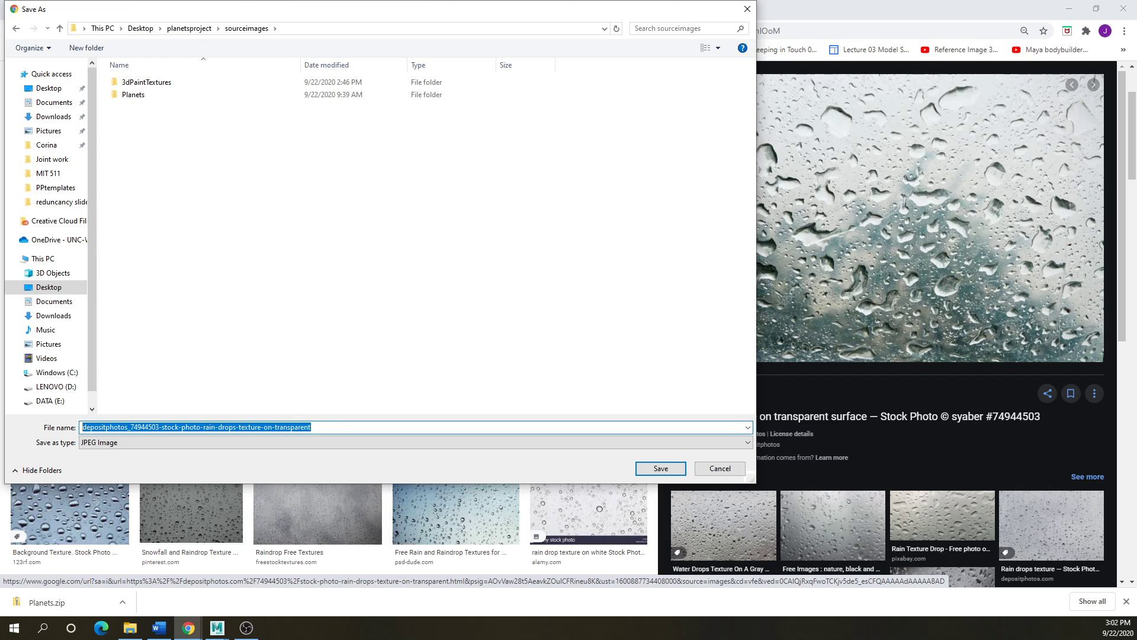
text(rain)
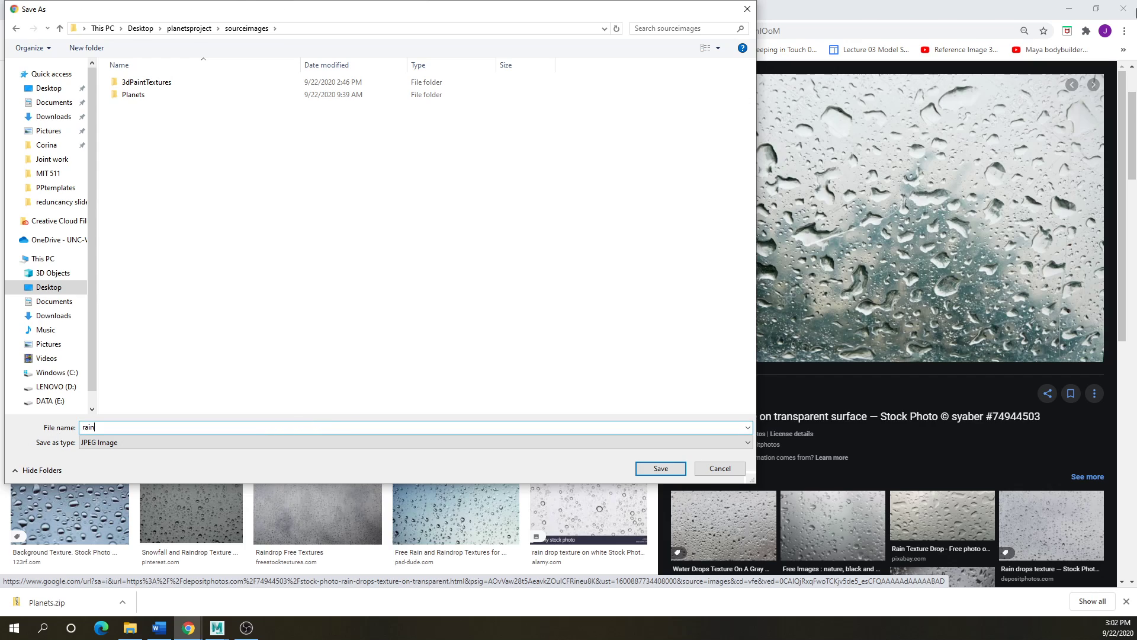
click(660, 469)
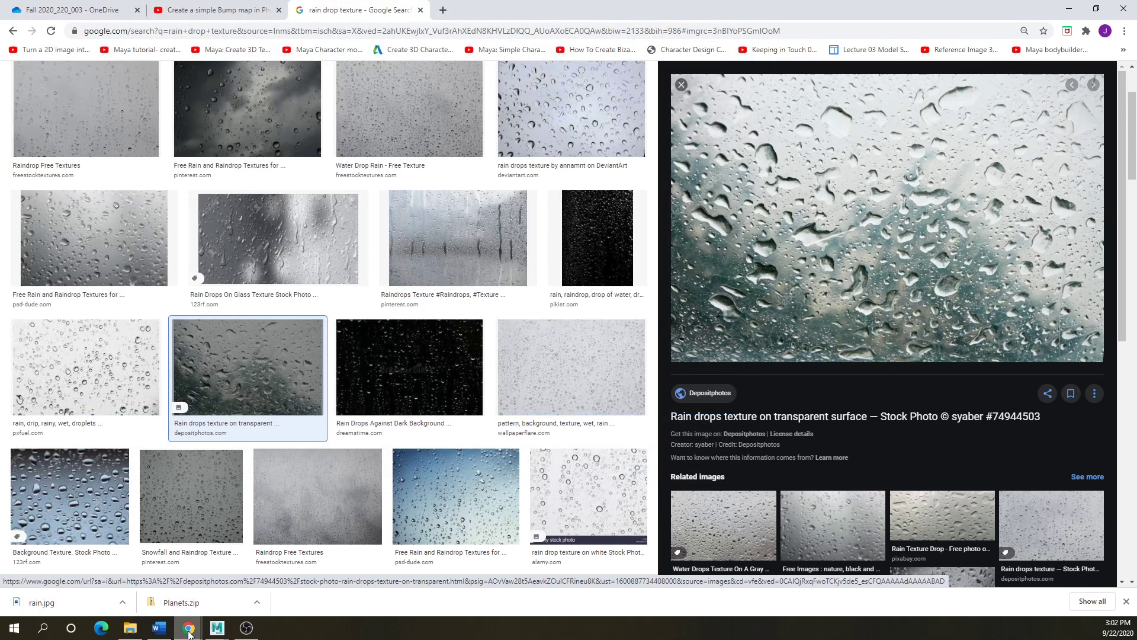
- Switch back to Maya, deselect the plane and open the Hypershade window maximized
mouse_move(188, 630)
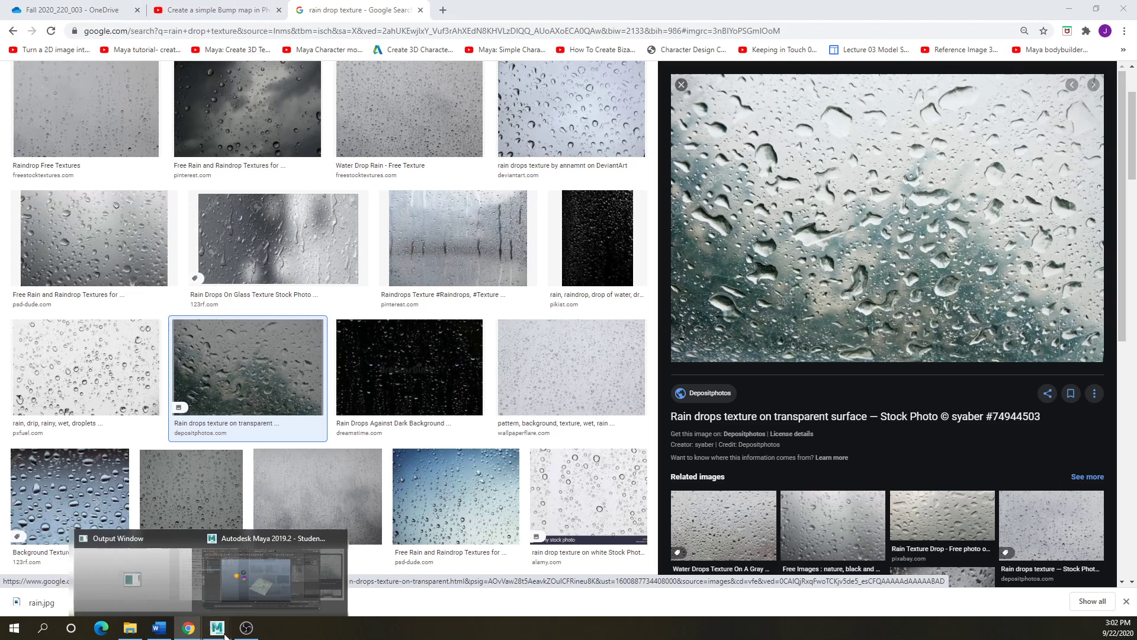
click(272, 600)
click(487, 425)
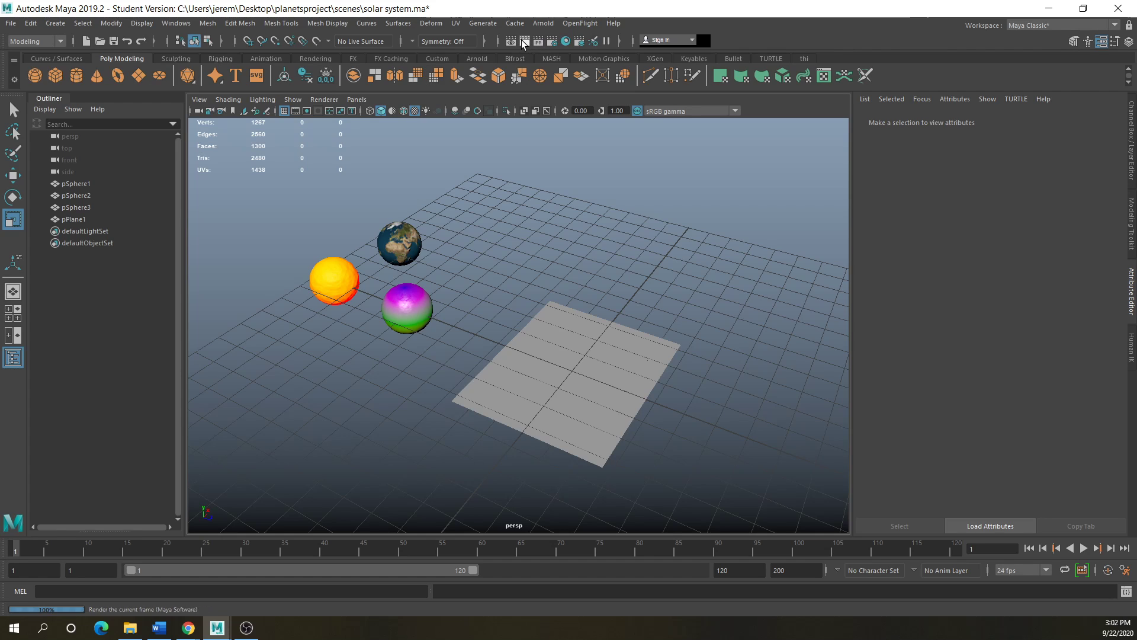
click(566, 42)
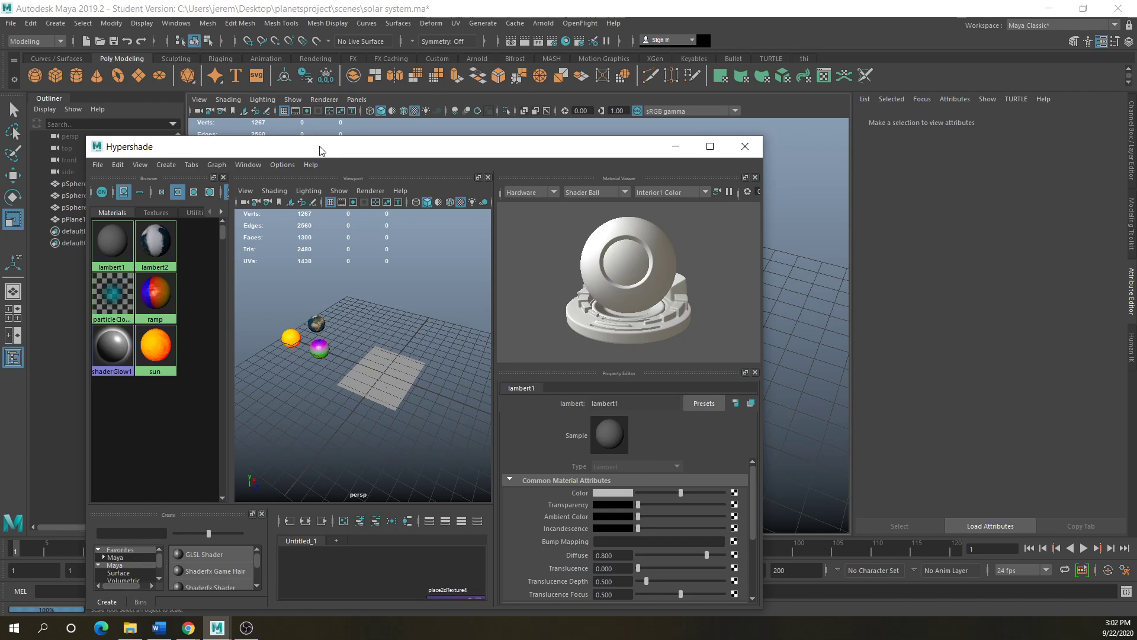
drag(322, 149, 361, 69)
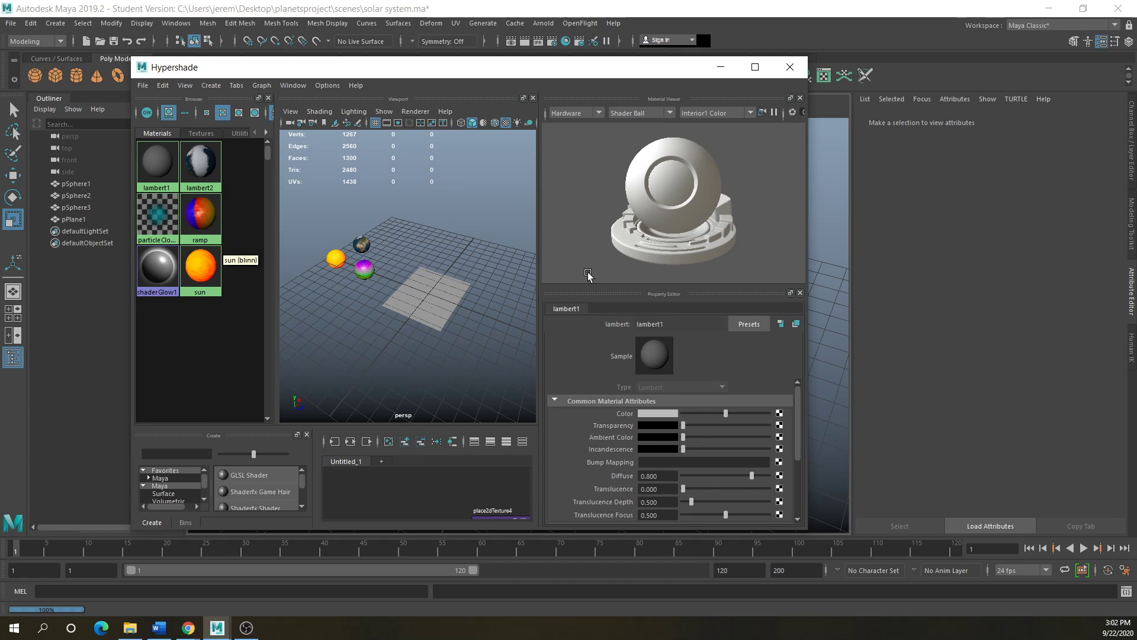
click(755, 67)
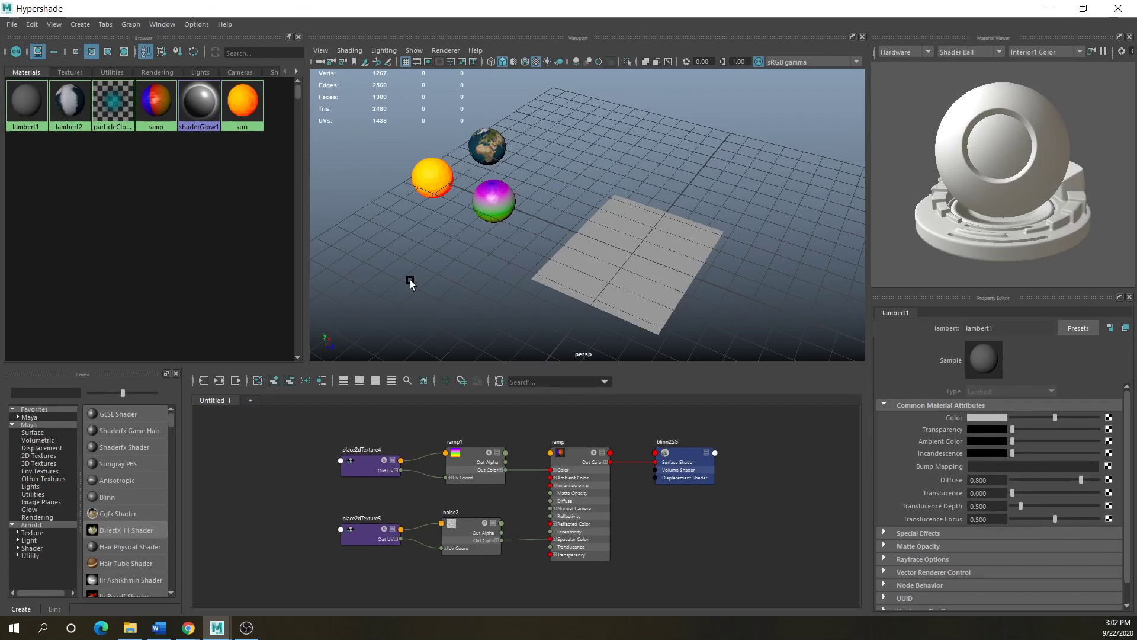
- Clear the Hypershade work area, create a new Blinn material and name it rain
click(257, 382)
click(115, 498)
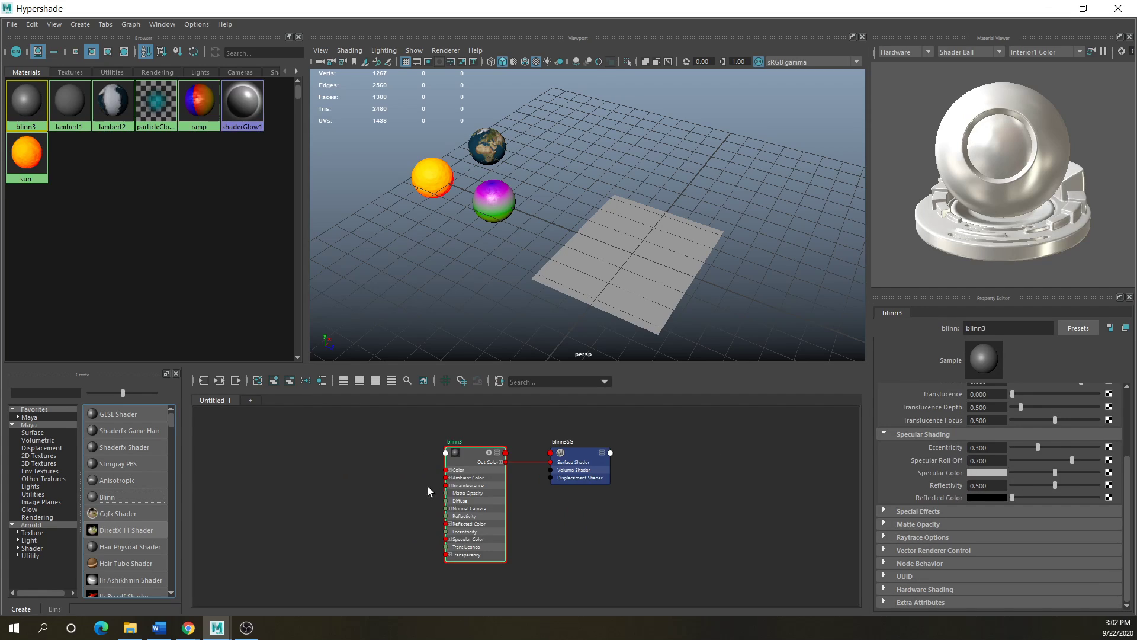
click(473, 452)
drag(989, 327, 941, 327)
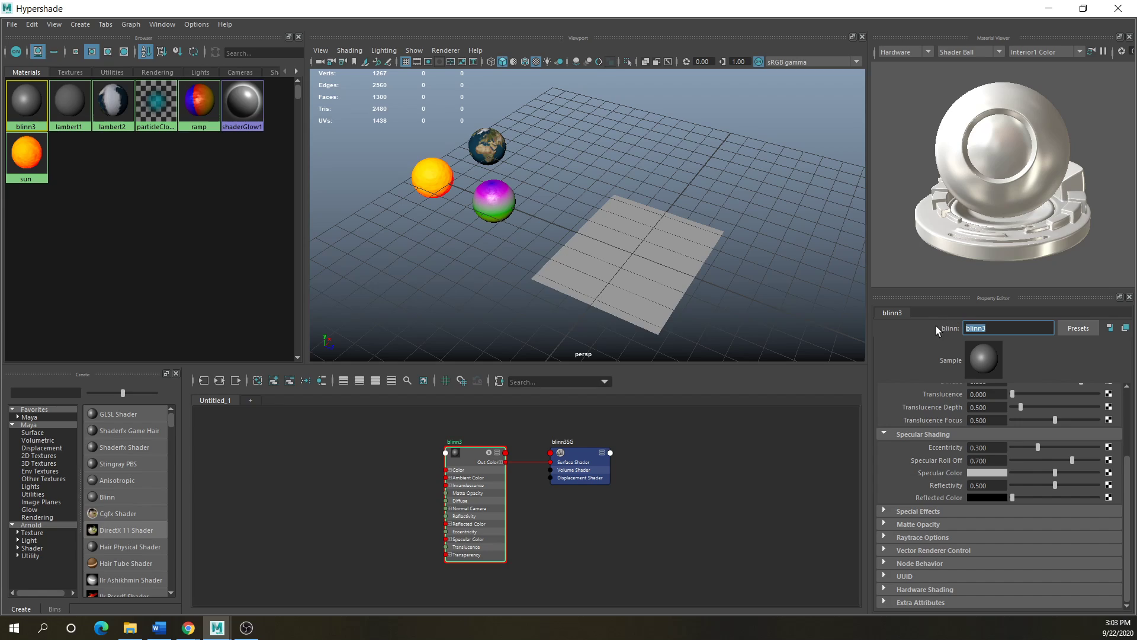
text(rain)
key(Return)
scroll(1018, 449, up, 4)
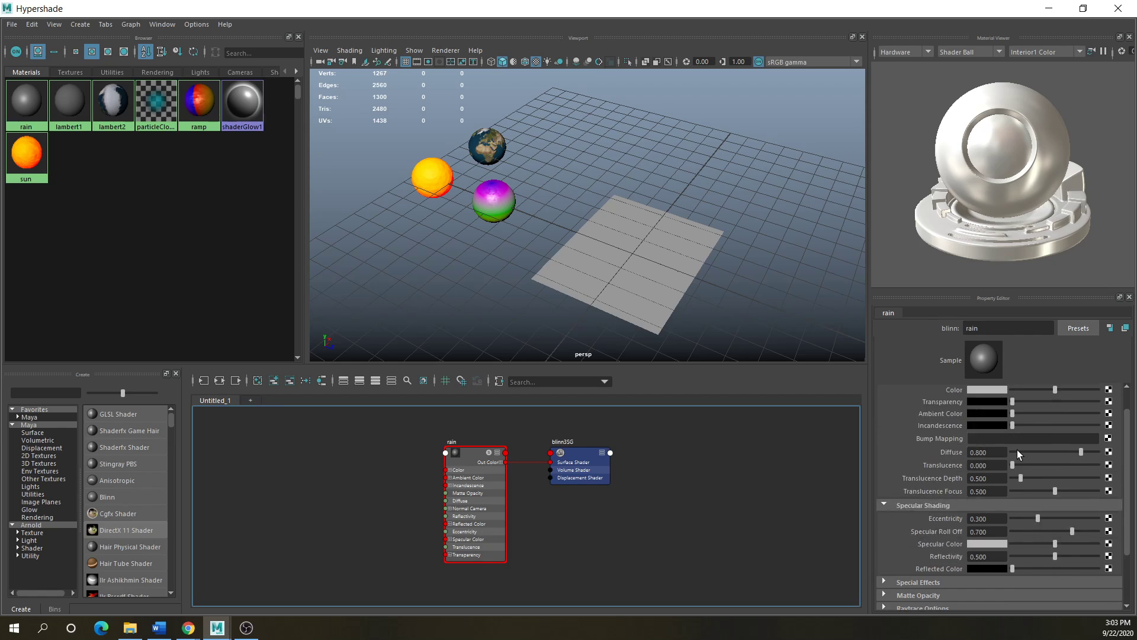
- Map the rain material's color to a file texture that loads rain.jpg from the project's sourceimages folder
click(465, 454)
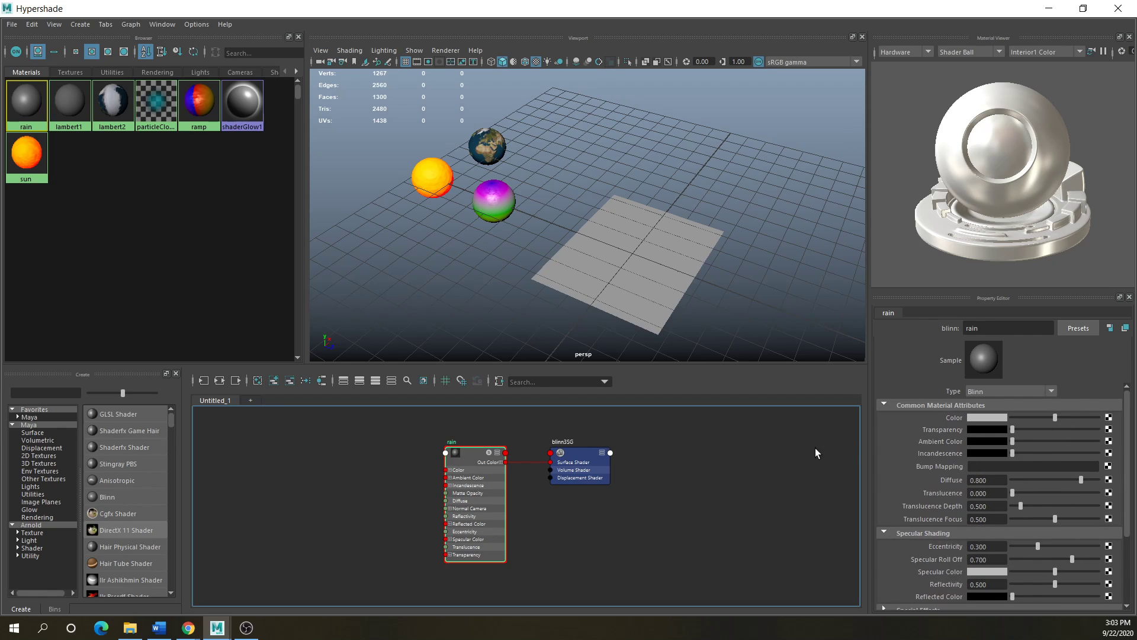
click(1108, 419)
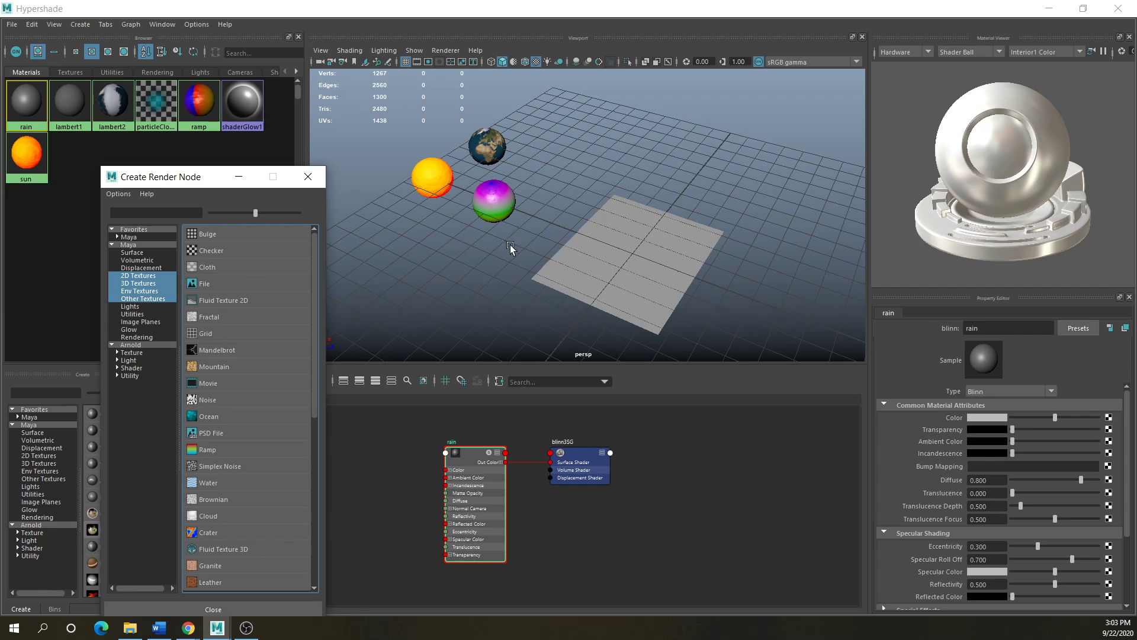
click(208, 287)
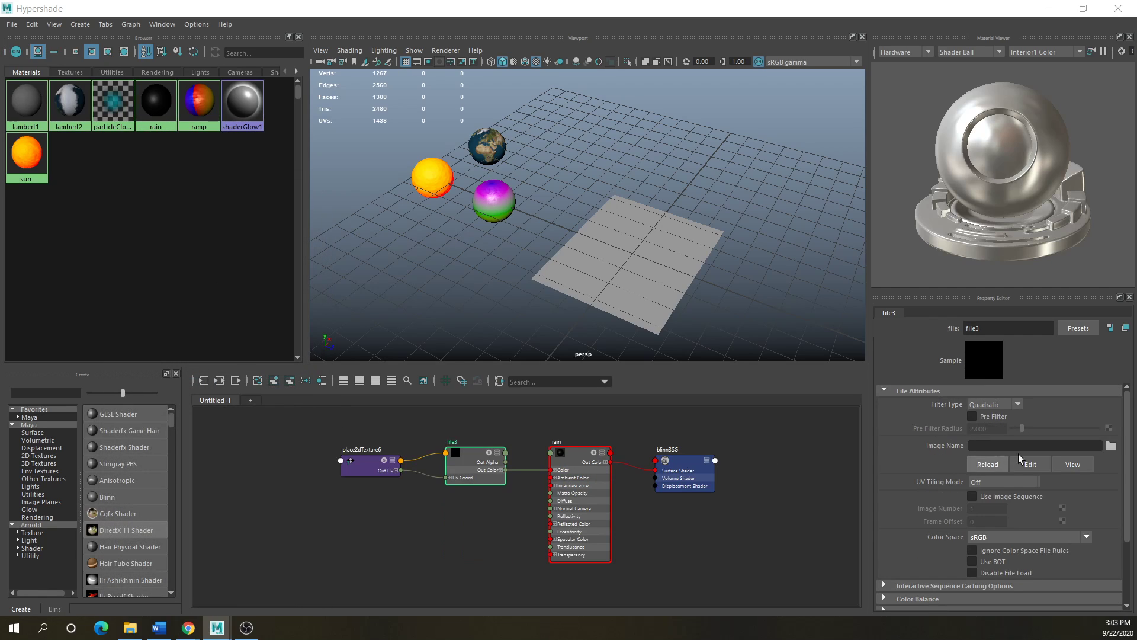
click(1111, 448)
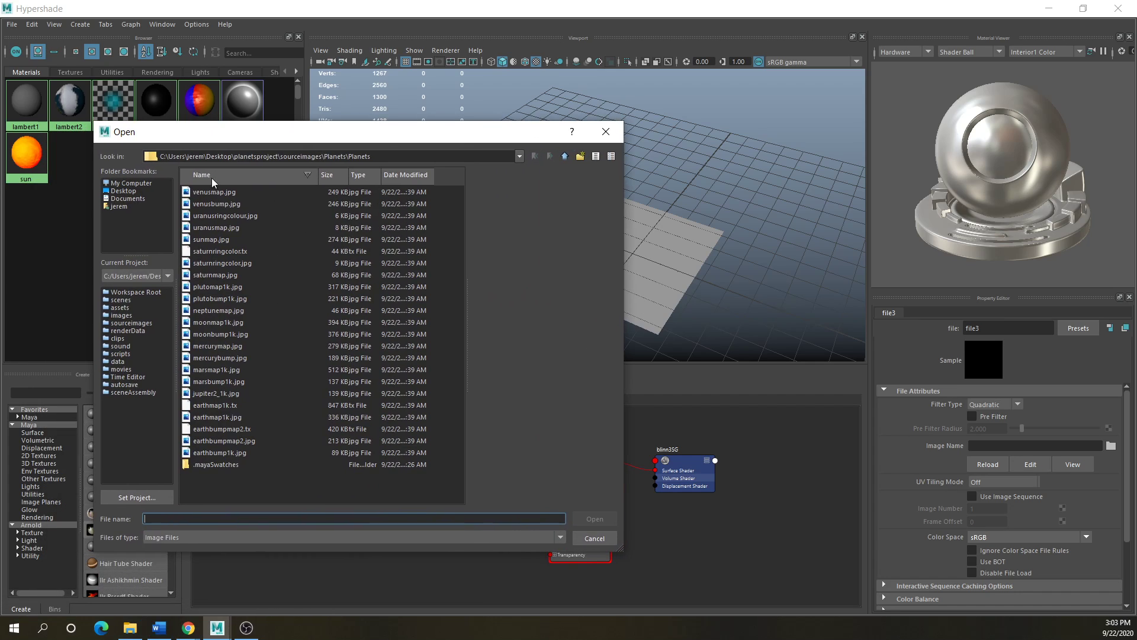
click(565, 156)
click(565, 156)
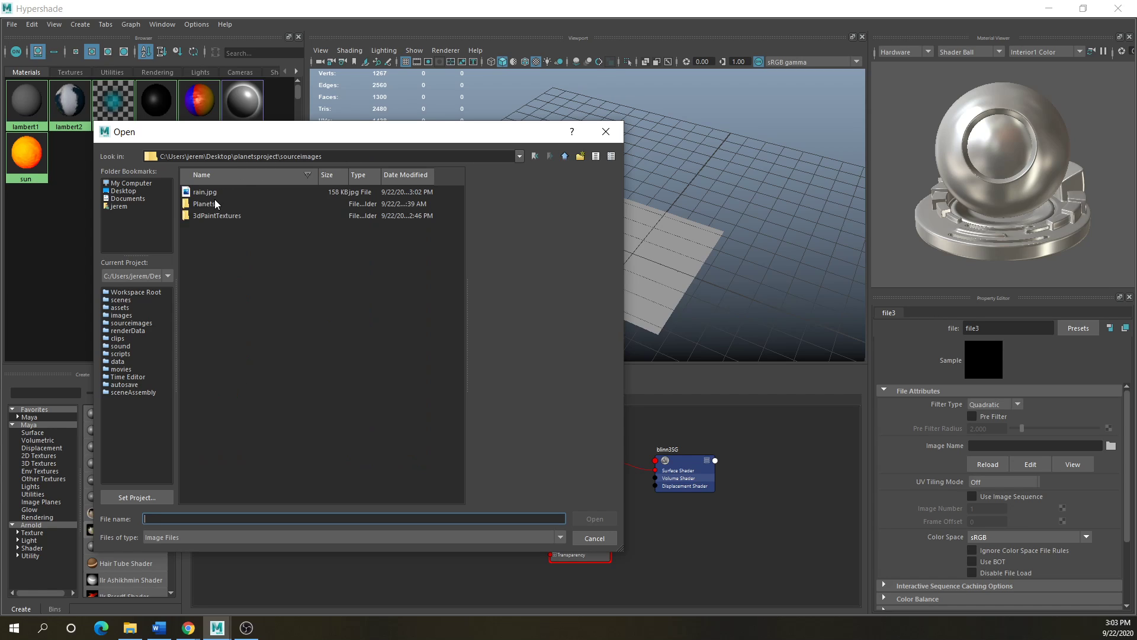
click(211, 196)
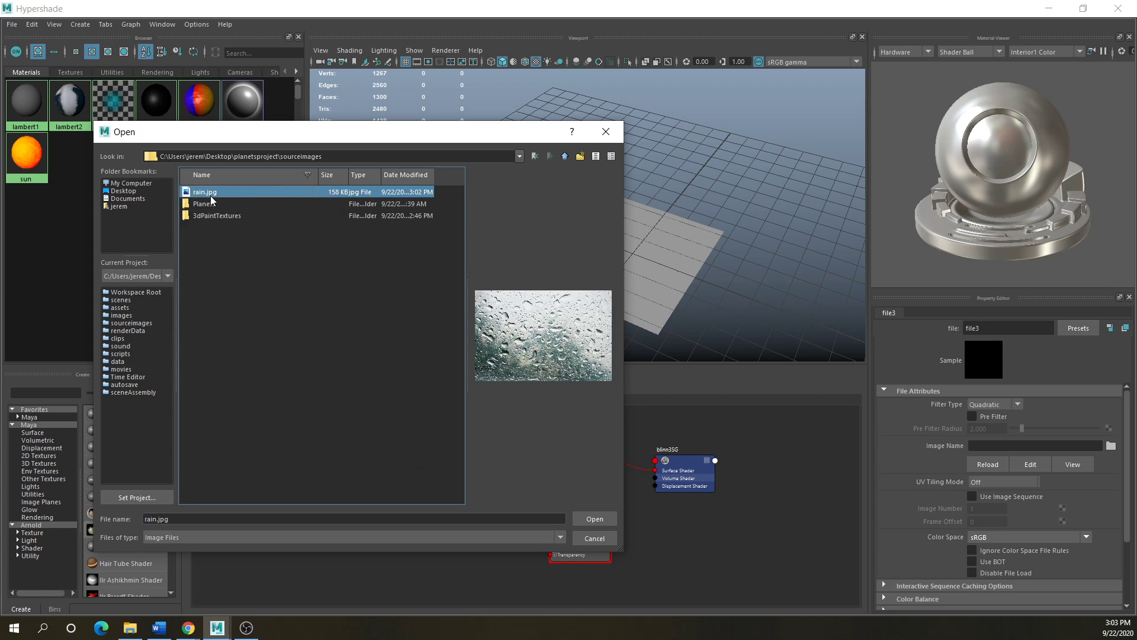
click(595, 518)
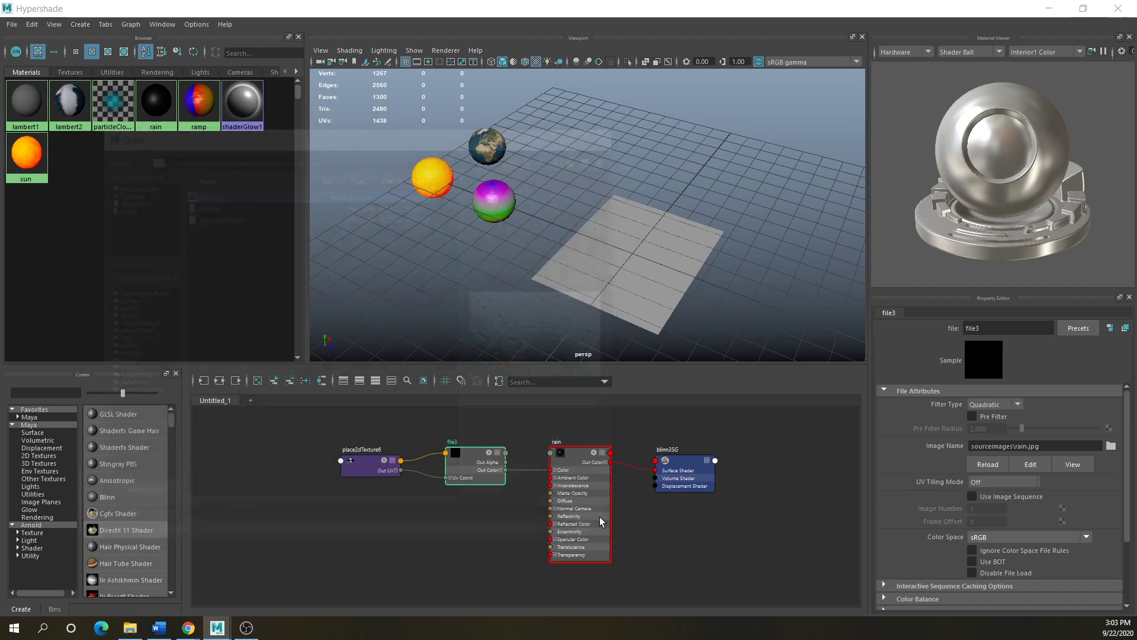
- Assign the rain material to the polygon plane and view the textured surface up close
click(703, 268)
right_click(154, 101)
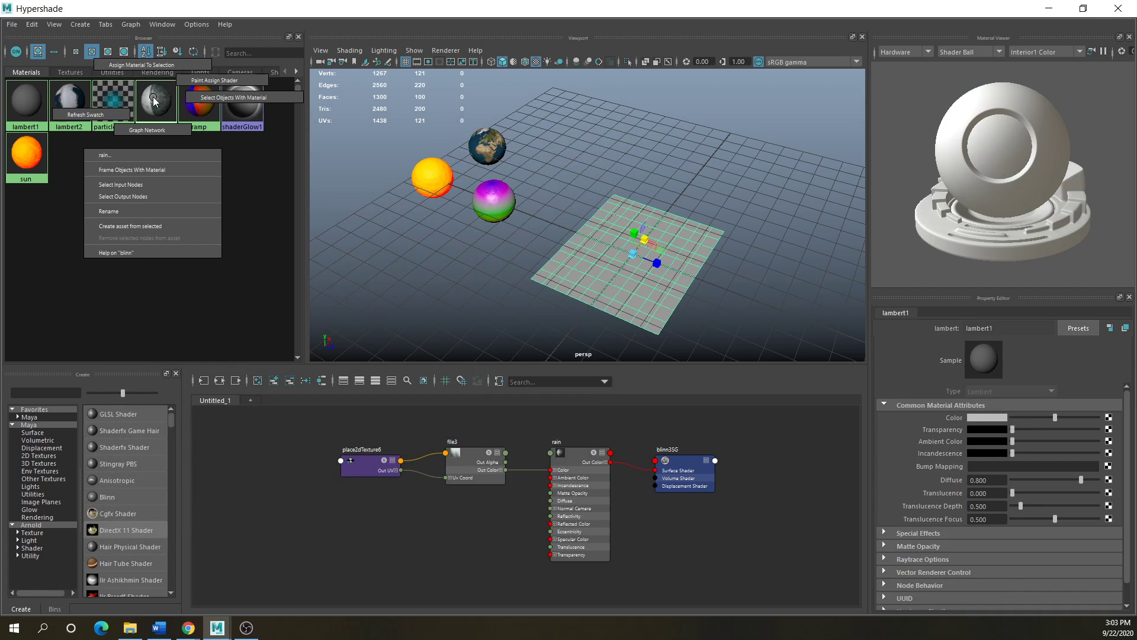
click(142, 65)
click(572, 307)
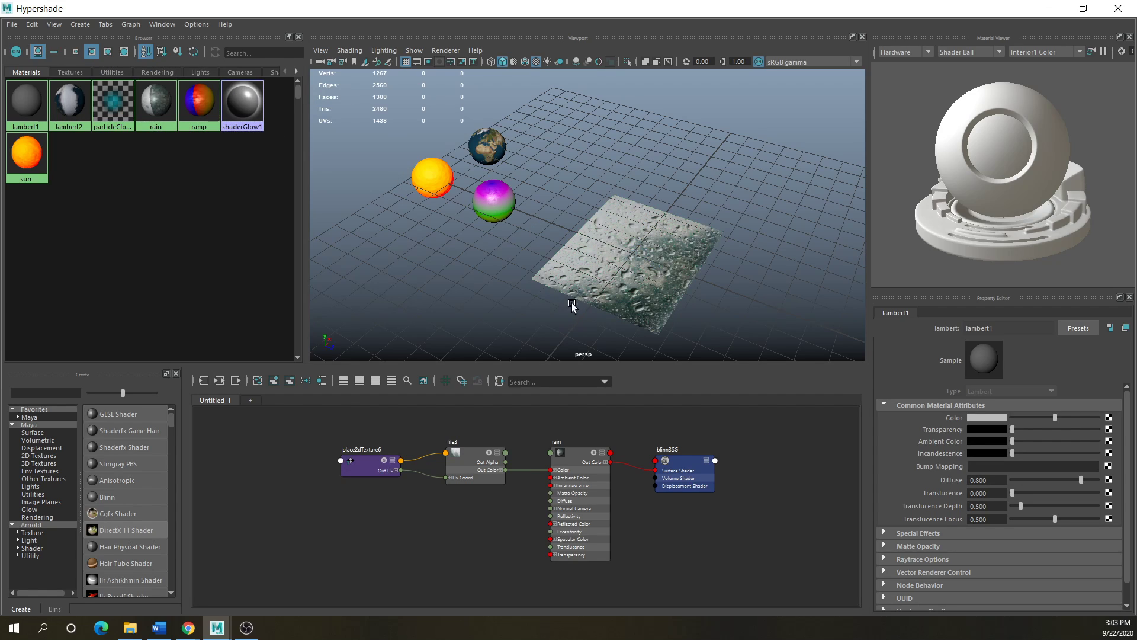
scroll(583, 300, up, 2)
scroll(586, 293, down, 1)
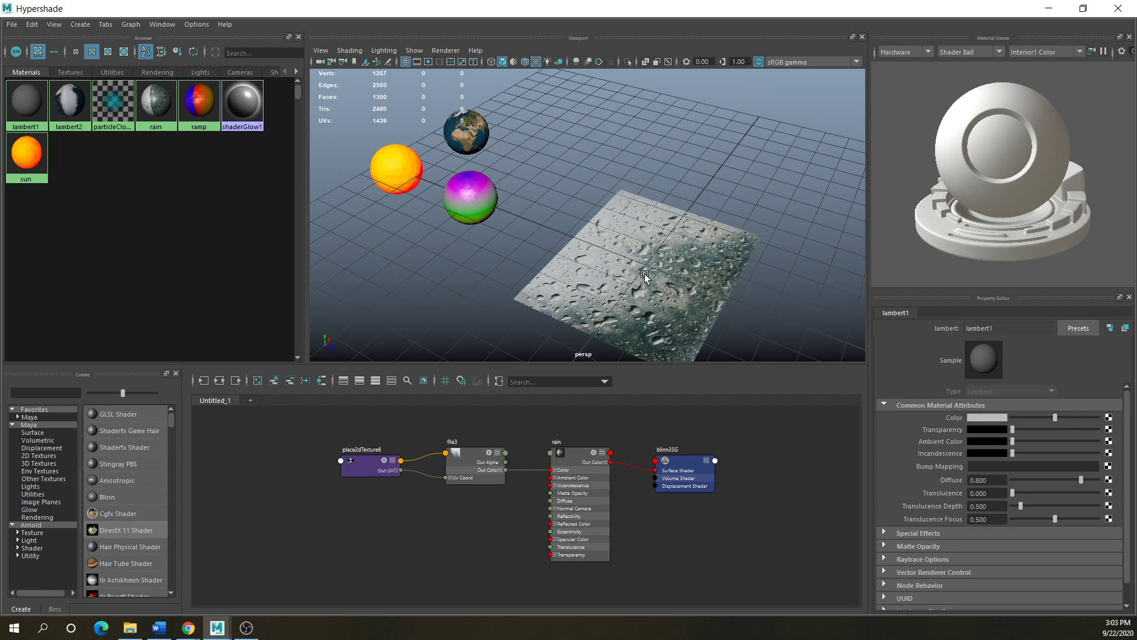
- Move the rain-textured plane away from the grid's center toward the far edge of the scene
scroll(625, 275, down, 2)
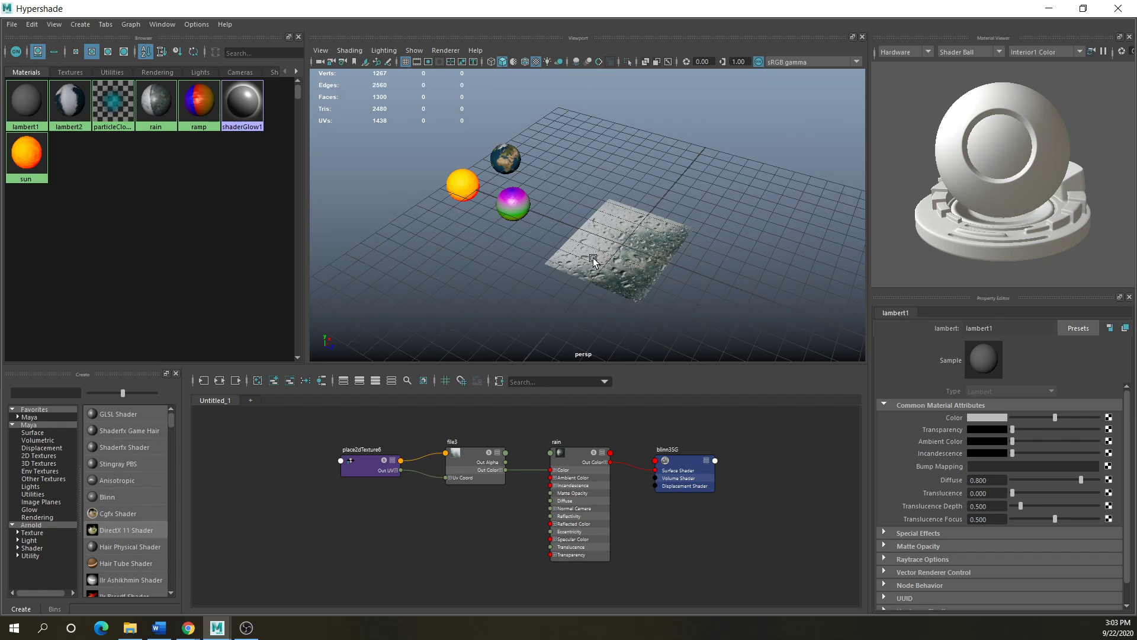
scroll(603, 283, up, 2)
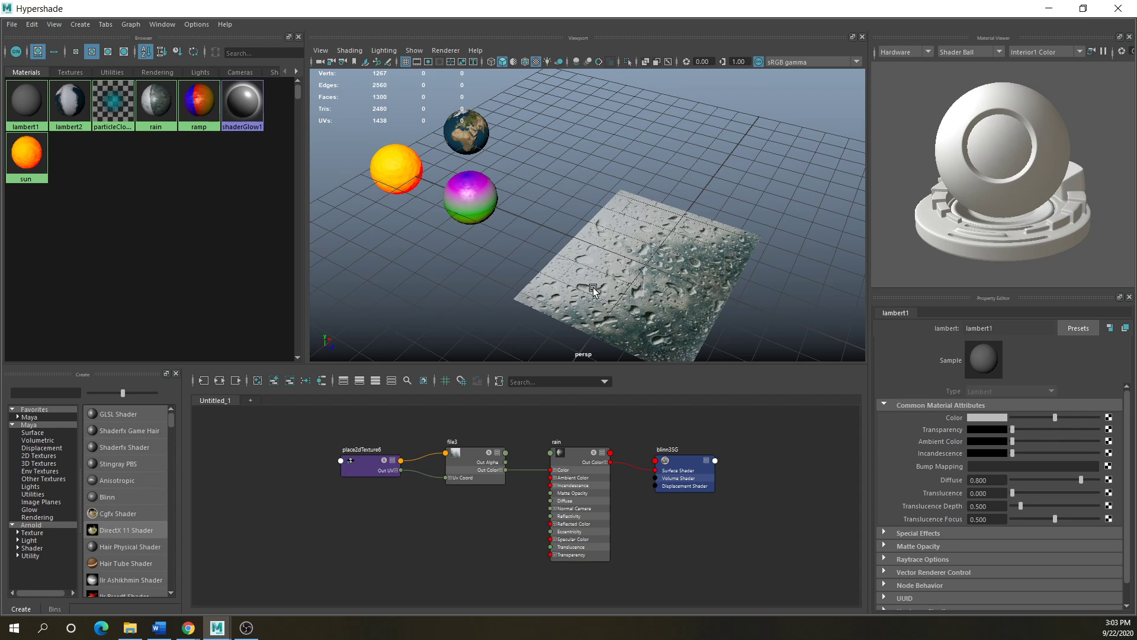
click(627, 285)
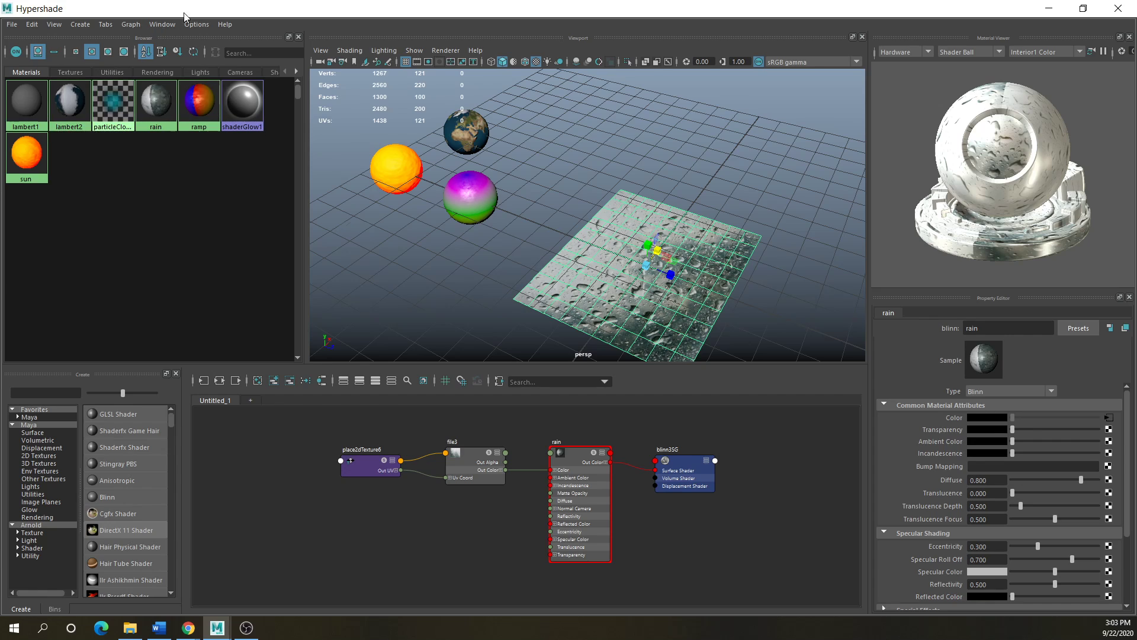
double_click(183, 16)
click(13, 175)
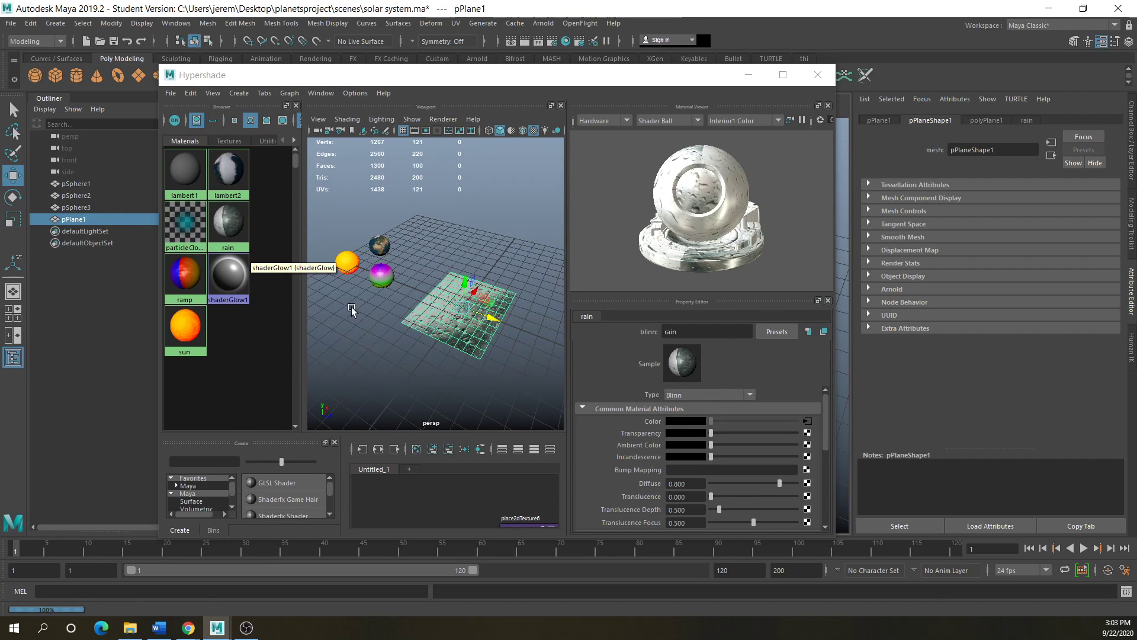
drag(480, 294, 548, 214)
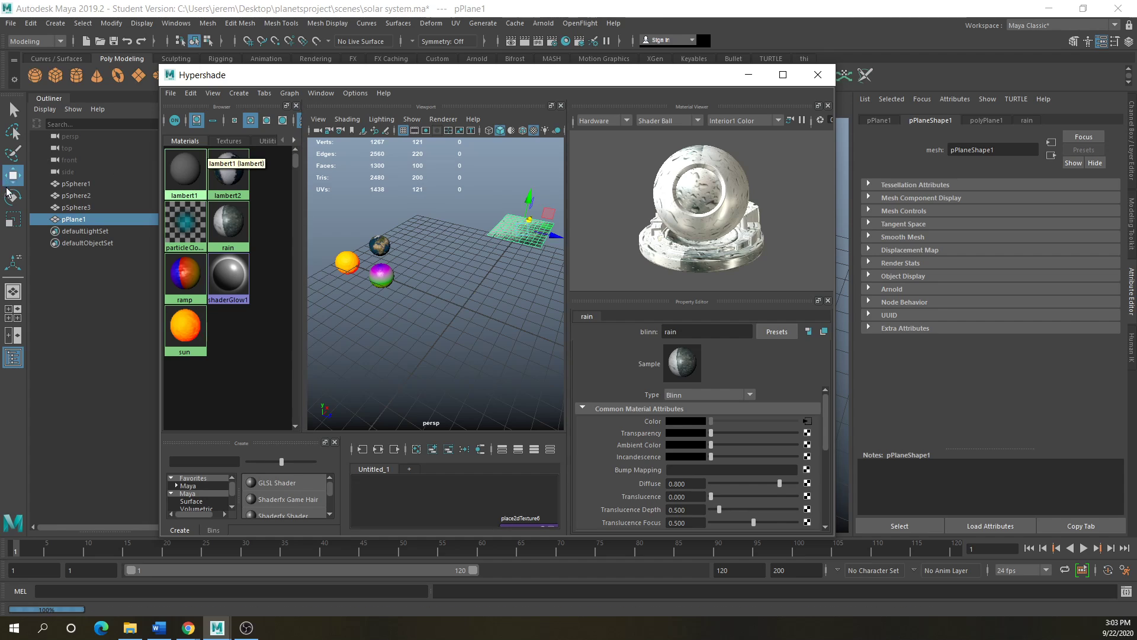
- Create a polygon sphere with the rain material assigned and move it toward the other spheres
click(34, 75)
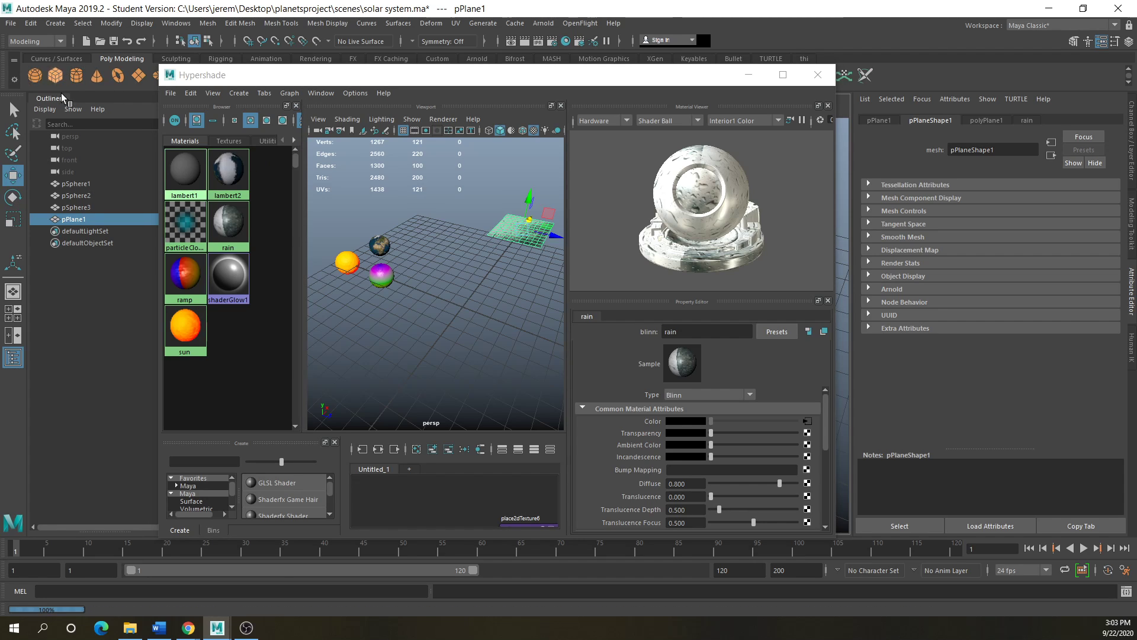
click(781, 79)
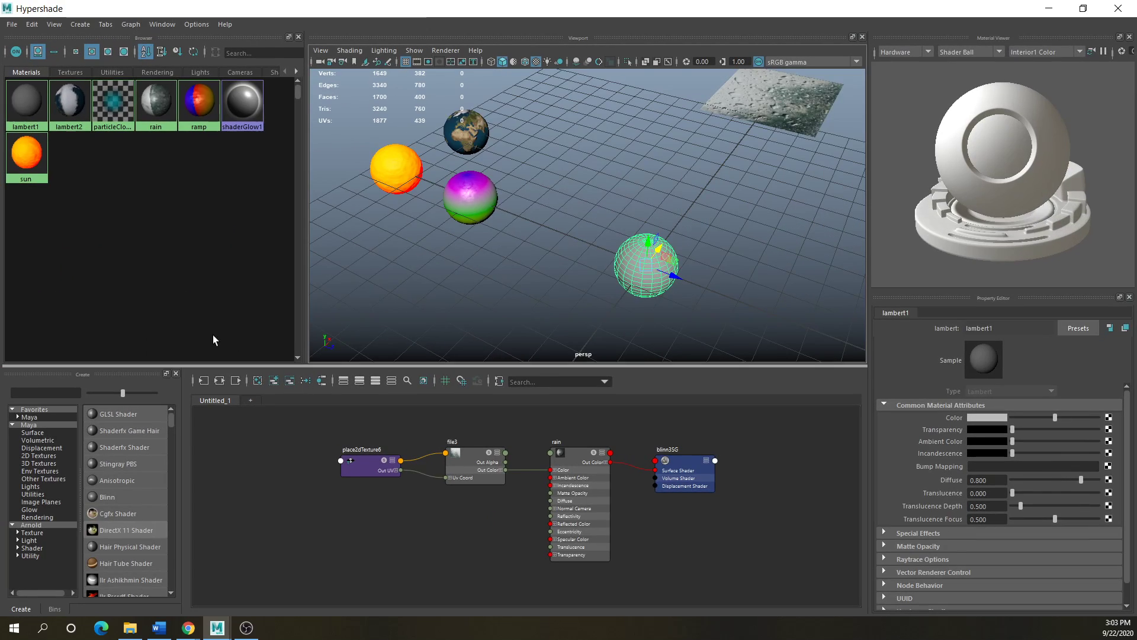
right_click(158, 109)
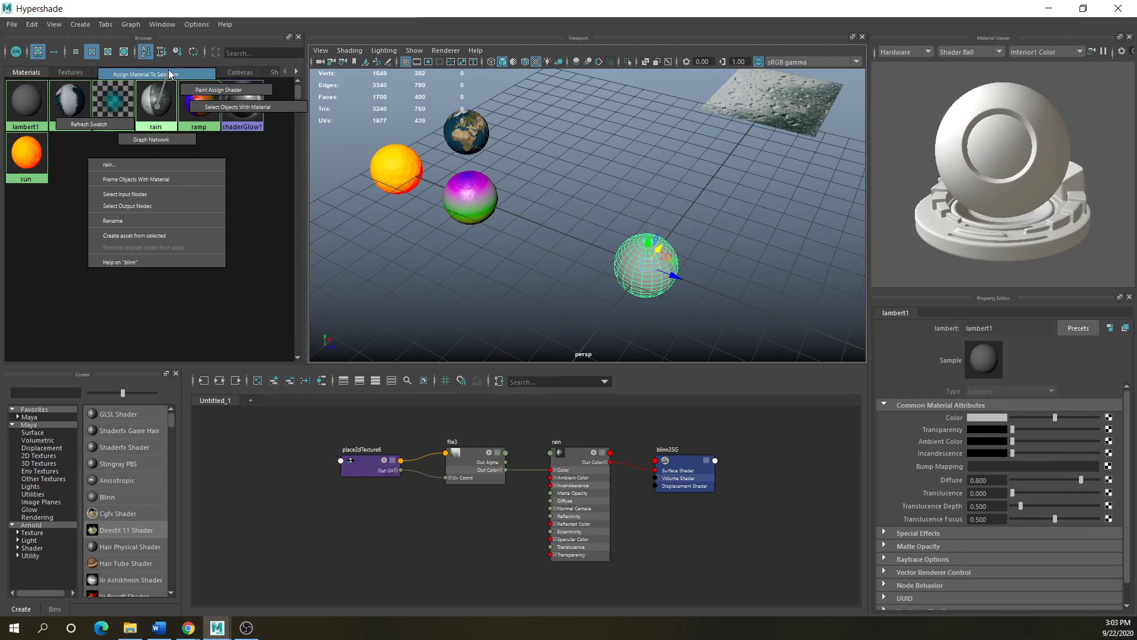
click(145, 74)
drag(675, 276, 550, 253)
click(634, 296)
- Examine the rain texture on the new sphere from several angles, including the seam where the image edges meet
scroll(550, 253, up, 5)
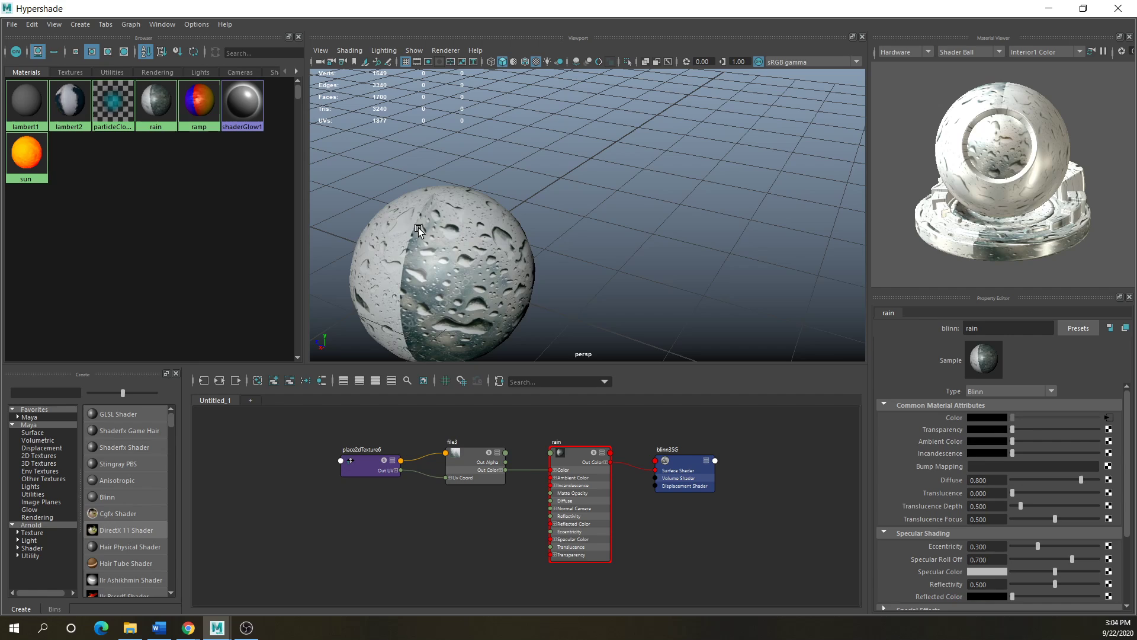
scroll(430, 297, down, 4)
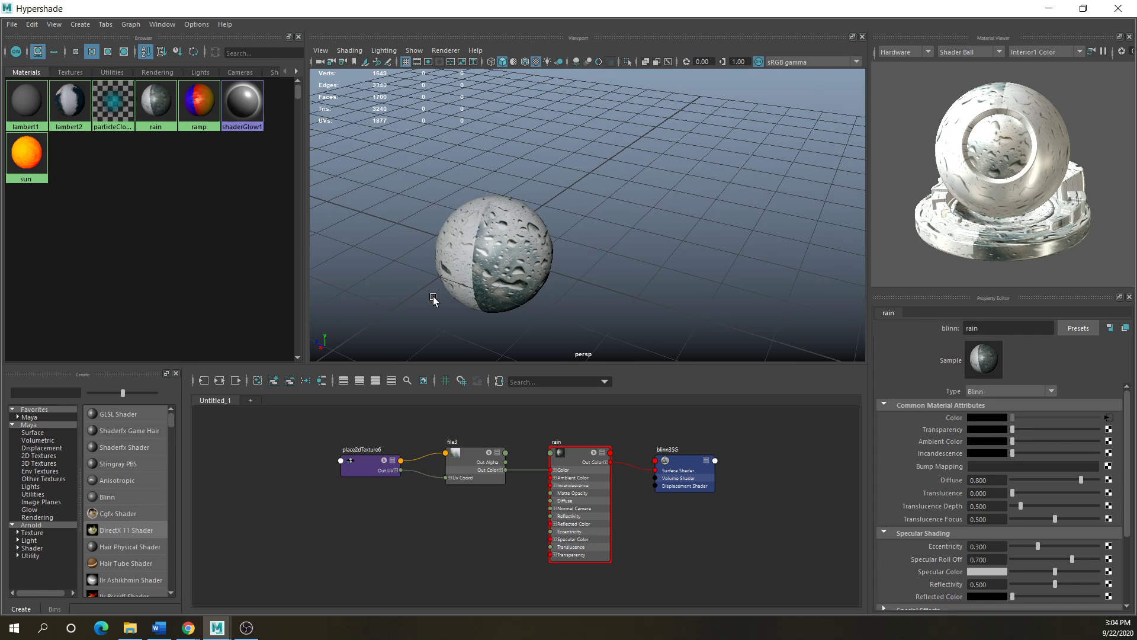
alt+drag(430, 296, 578, 242)
scroll(608, 316, down, 3)
scroll(578, 276, up, 4)
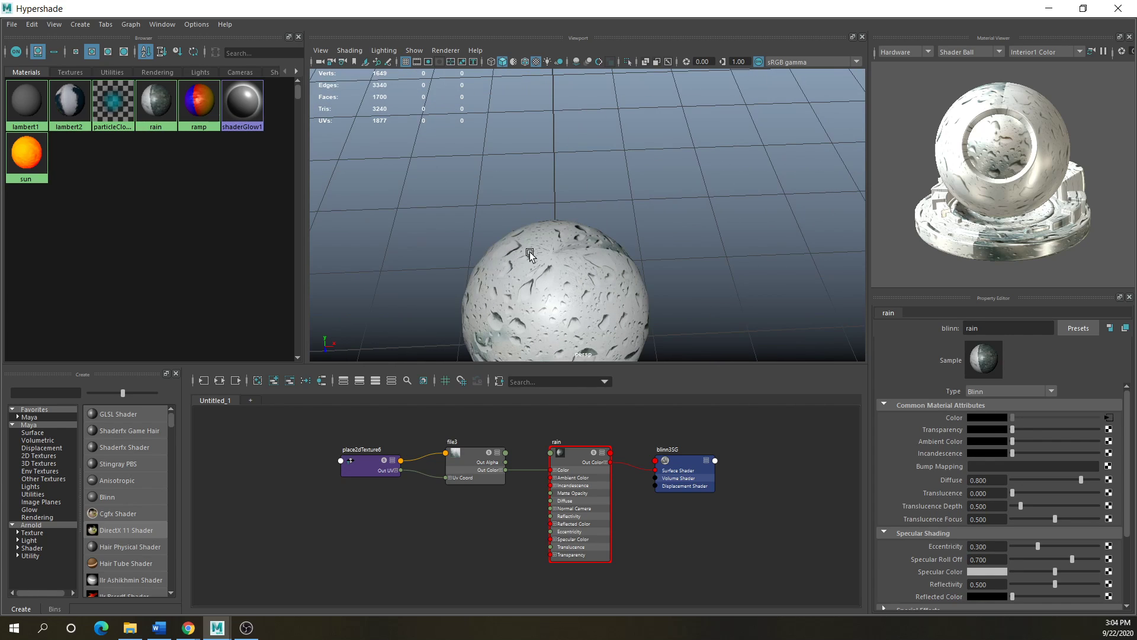
scroll(530, 255, down, 2)
alt+drag(553, 287, 574, 163)
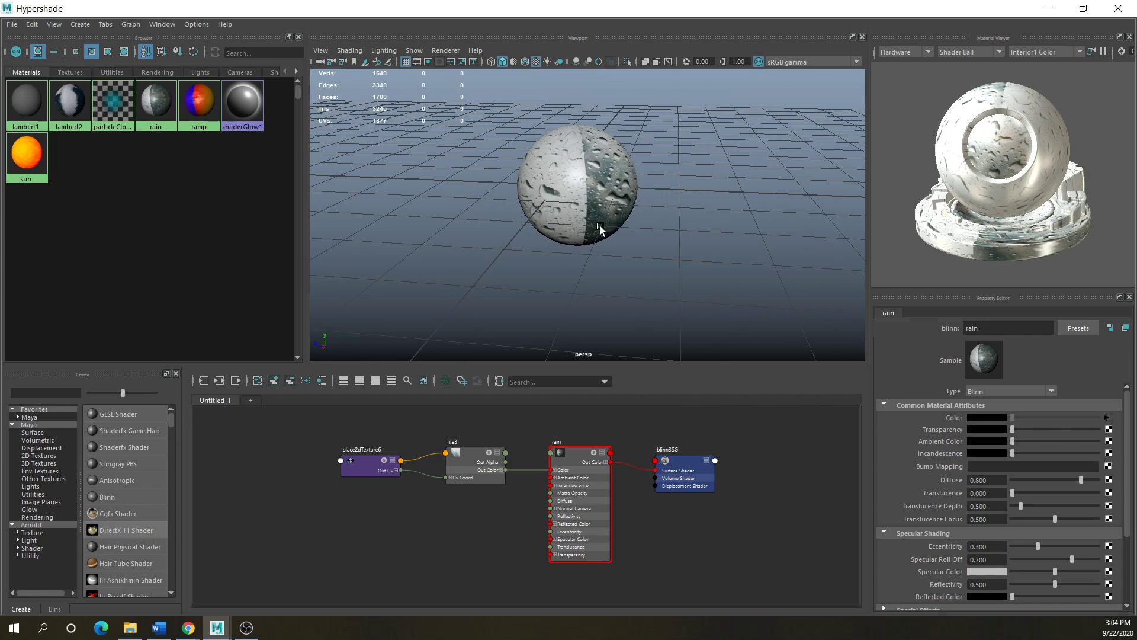
alt+drag(600, 228, 744, 261)
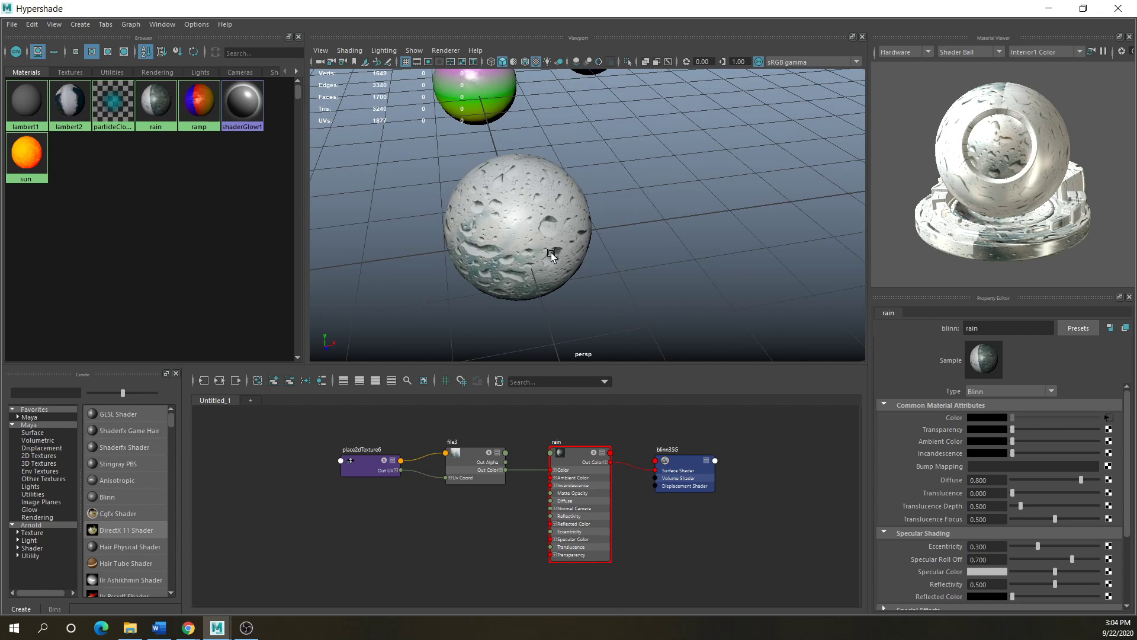
scroll(543, 192, down, 5)
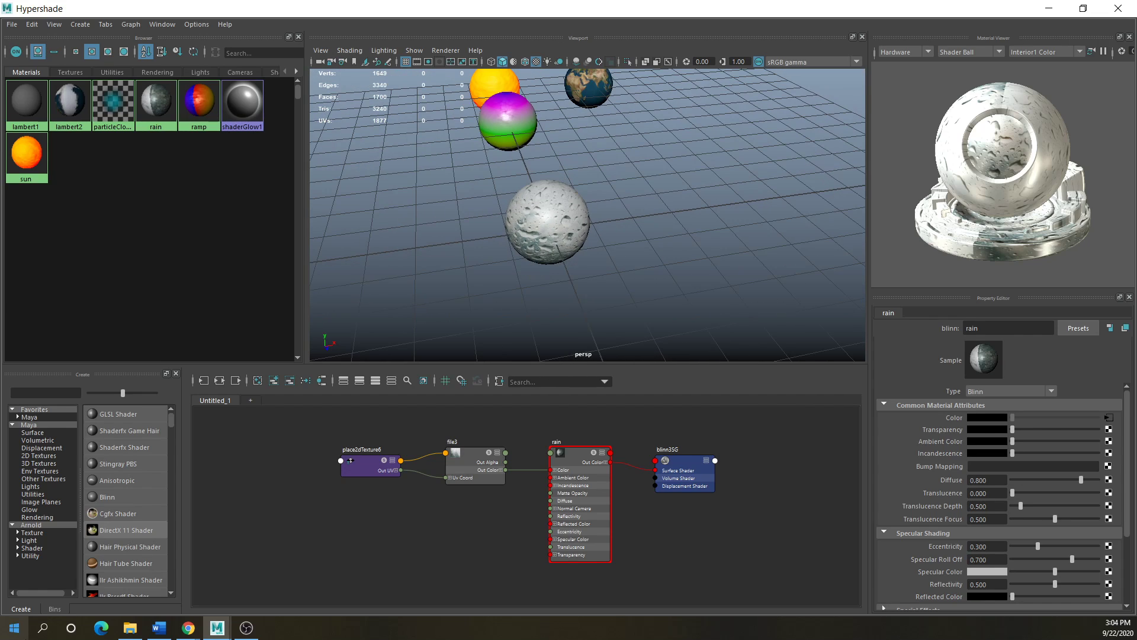
- Launch Photoshop and maximize its window
click(43, 628)
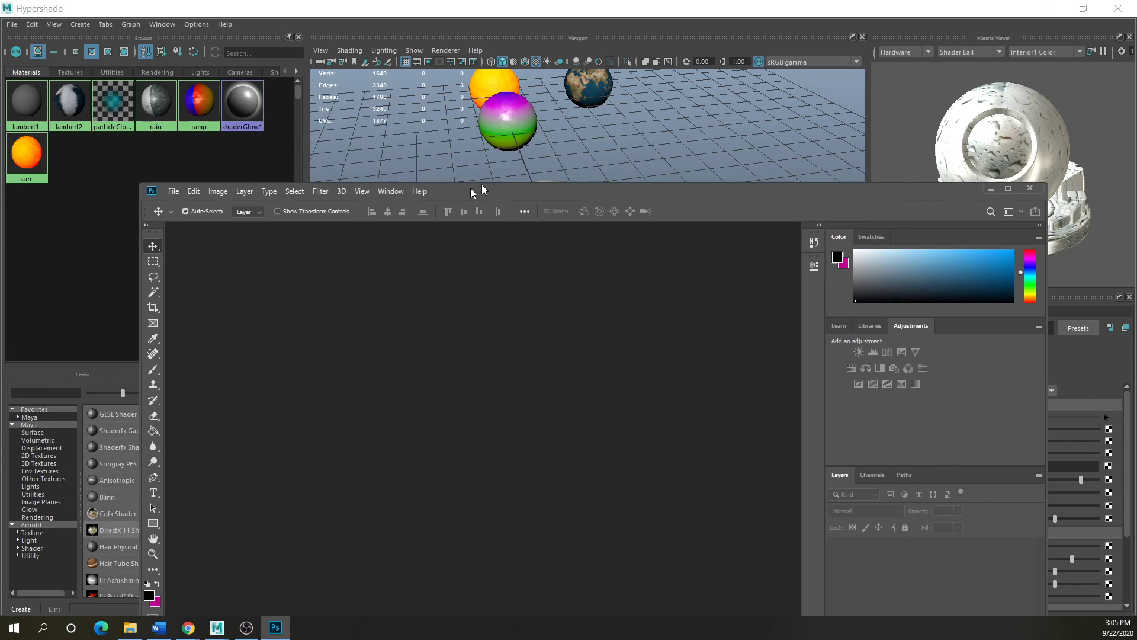
drag(473, 189, 447, 82)
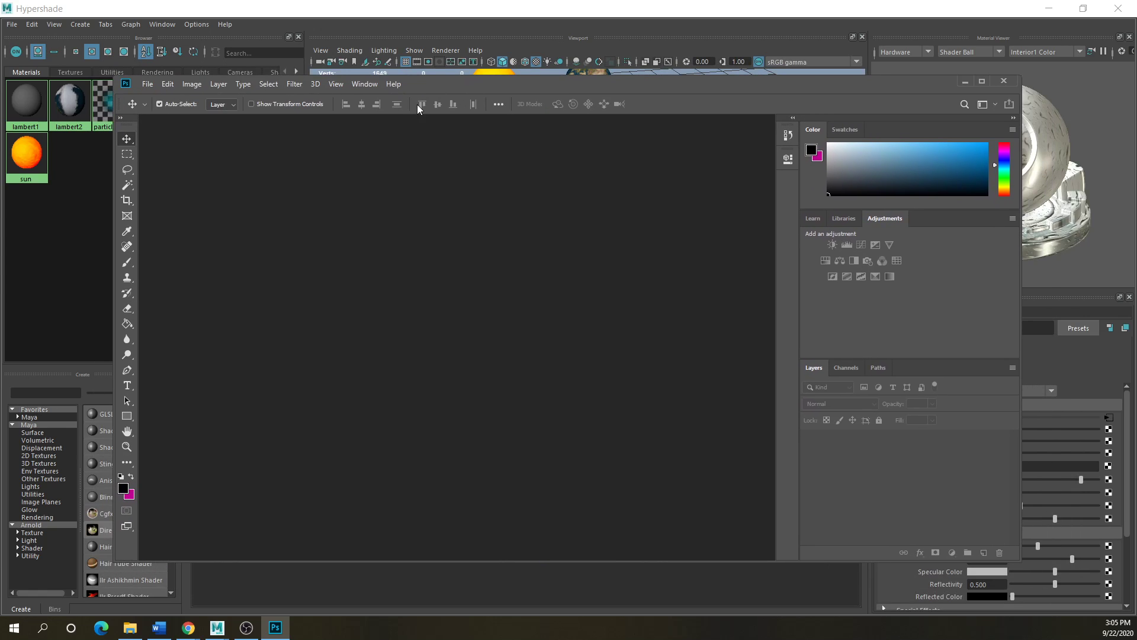
click(981, 83)
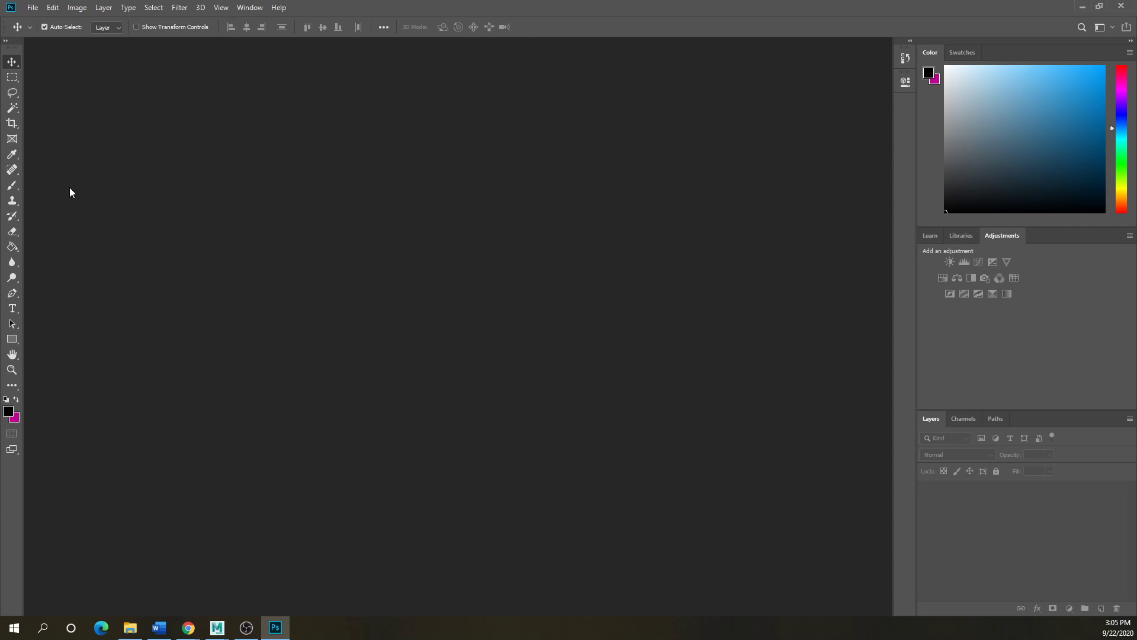
- Open the rain JPG from the sourceimages folder of planetsproject on the Desktop
click(32, 8)
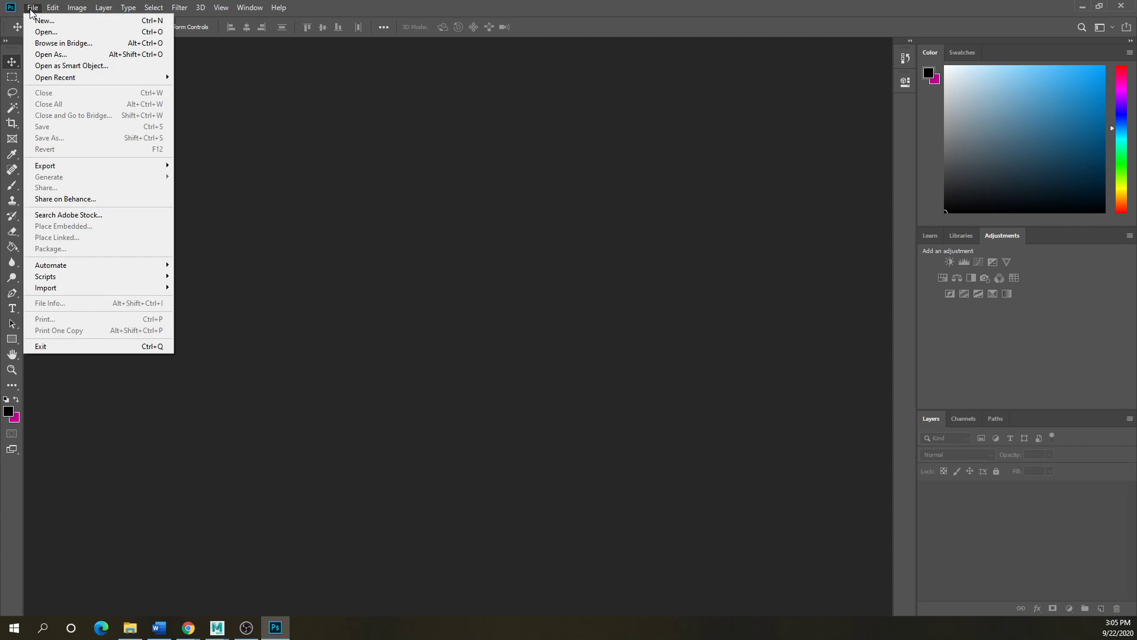
click(41, 32)
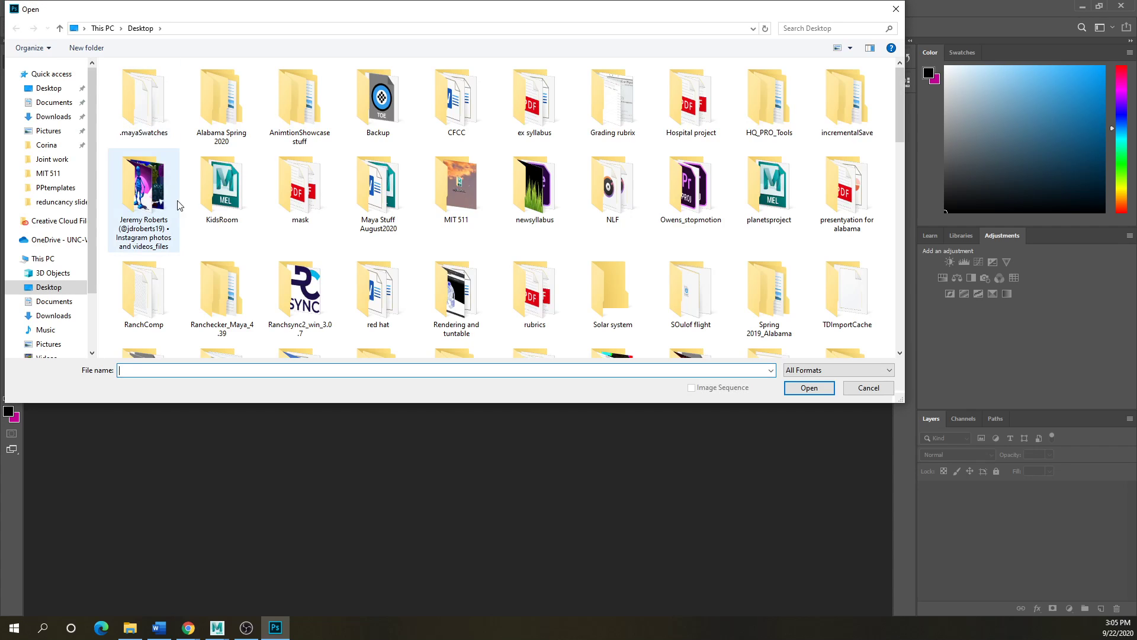
double_click(768, 184)
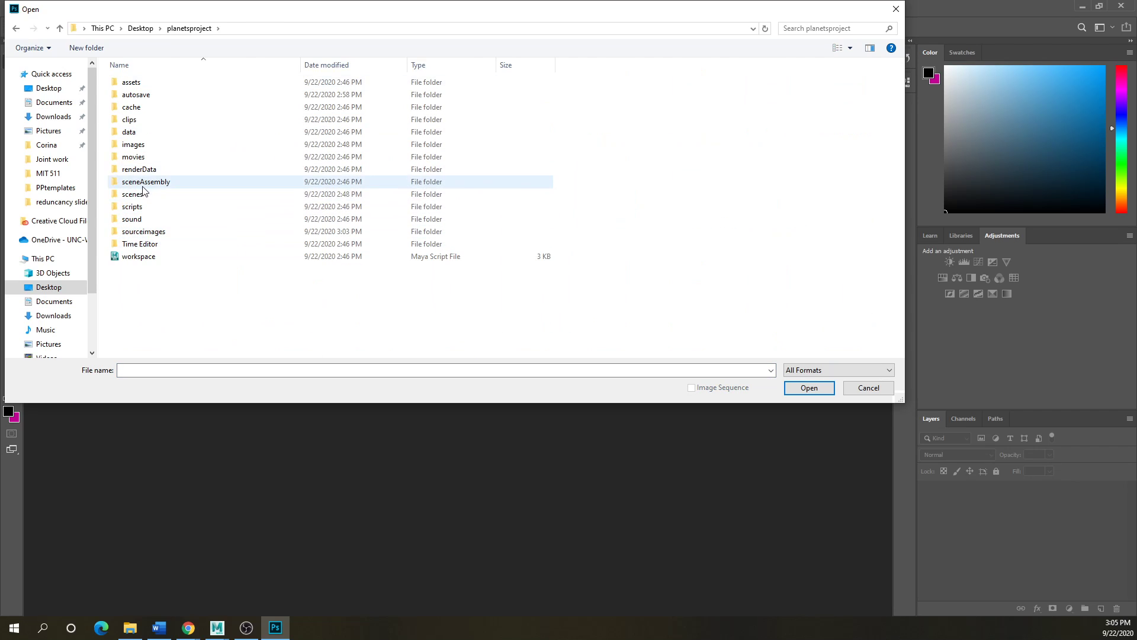
double_click(148, 231)
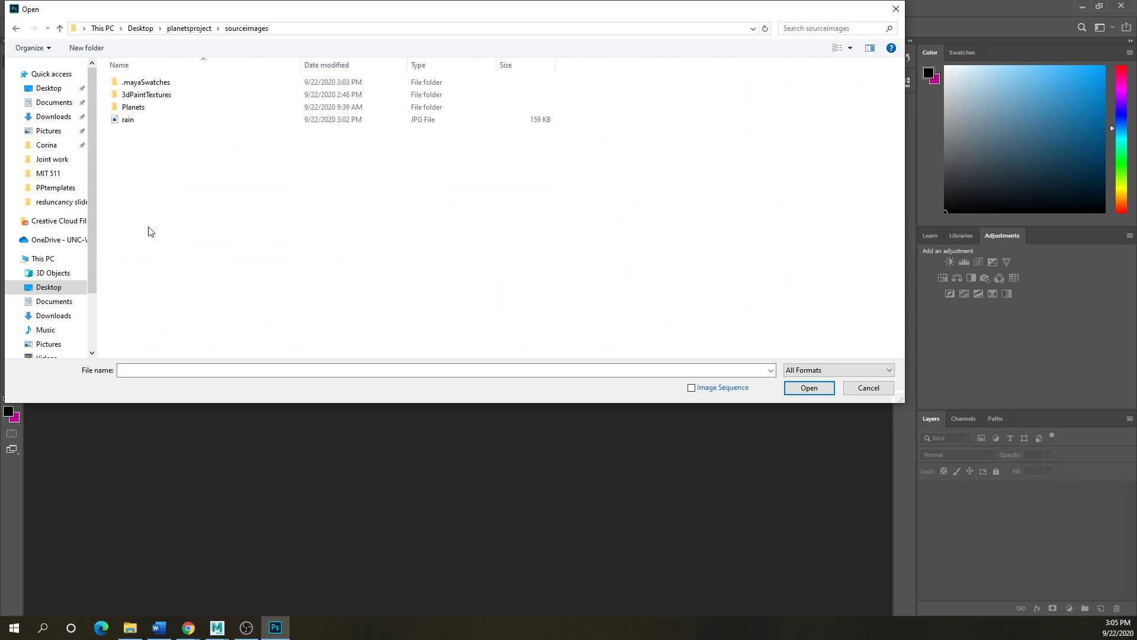
click(128, 120)
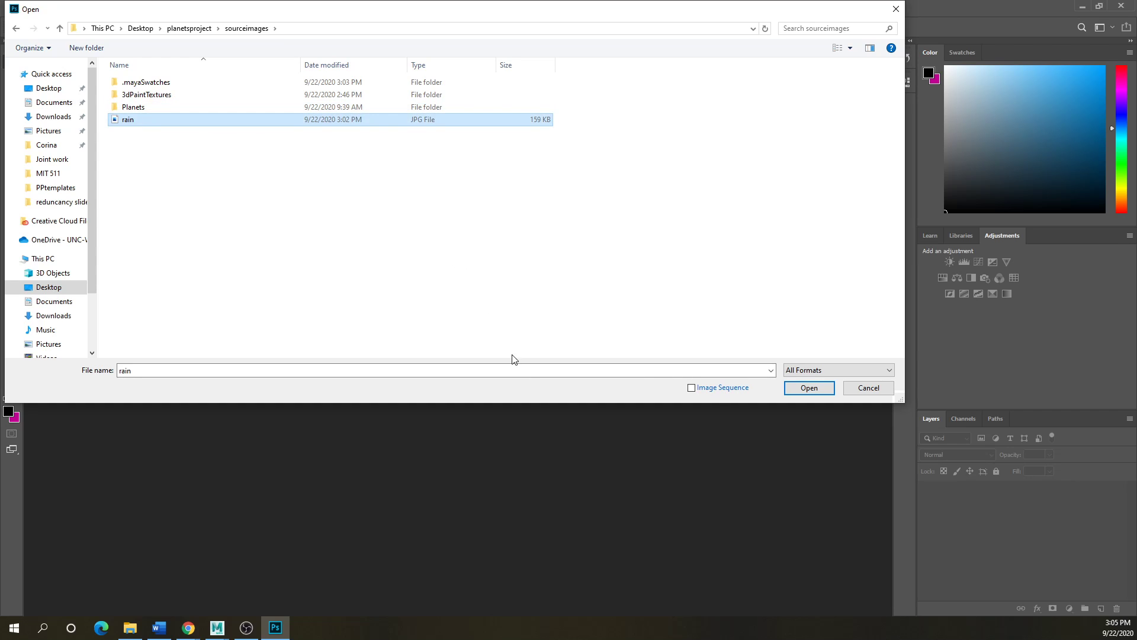
click(819, 391)
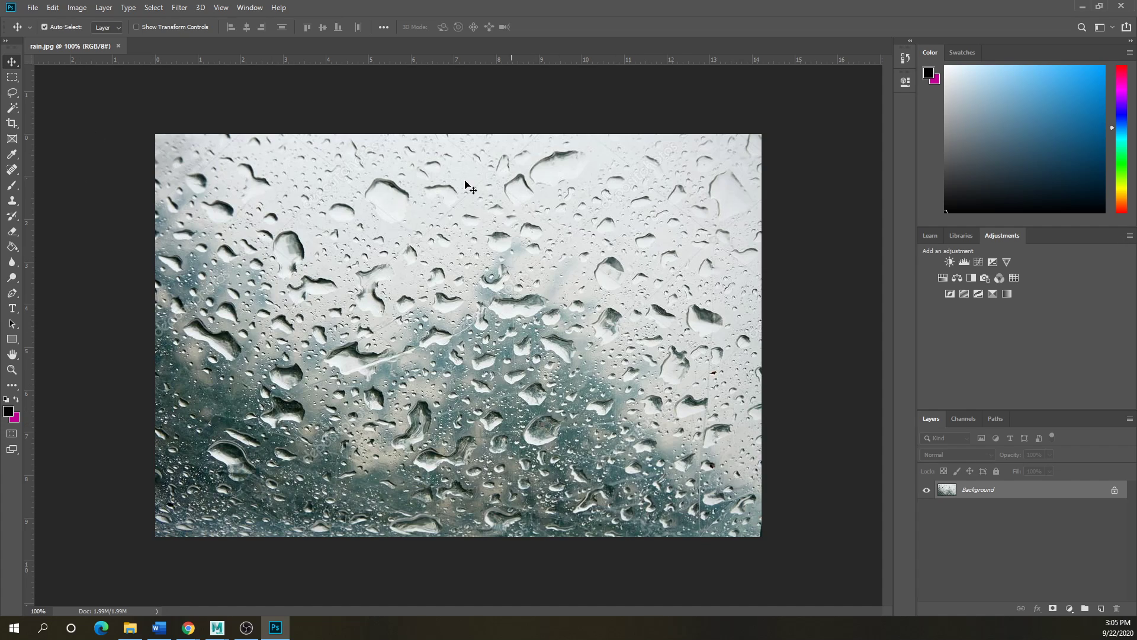
- Convert the rain image to Grayscale mode, discarding its color information
click(76, 7)
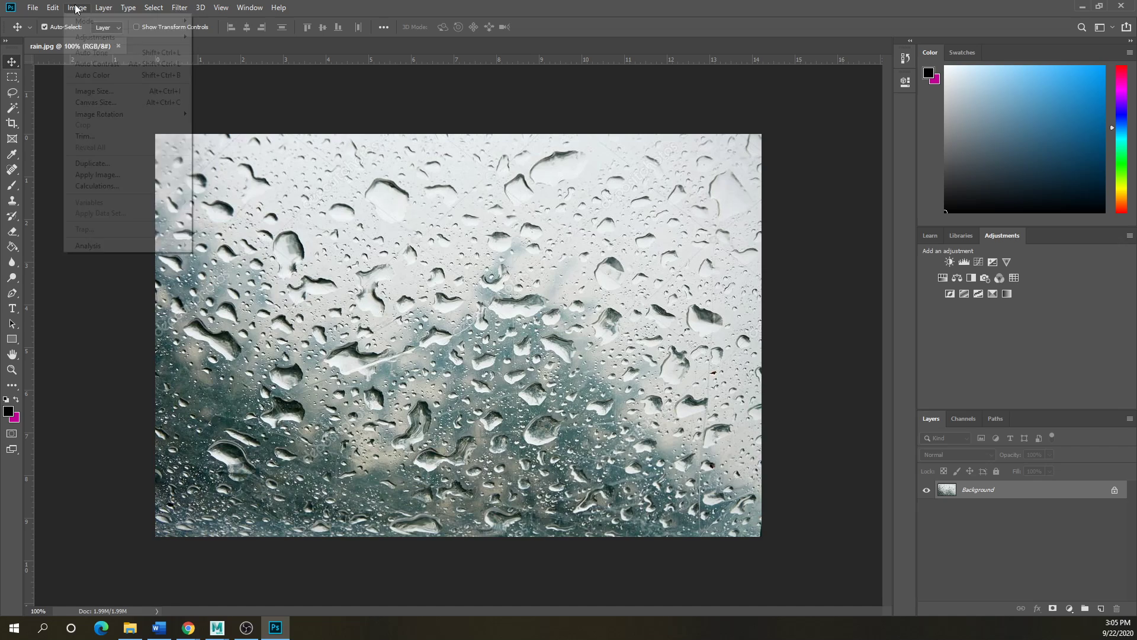
mouse_move(85, 25)
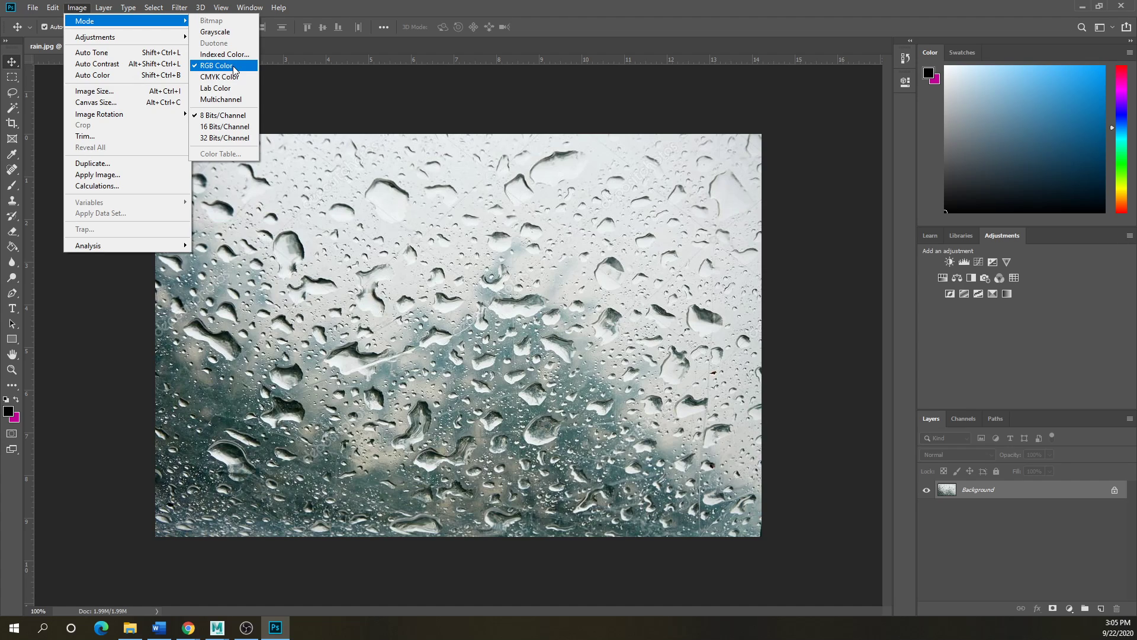
click(217, 32)
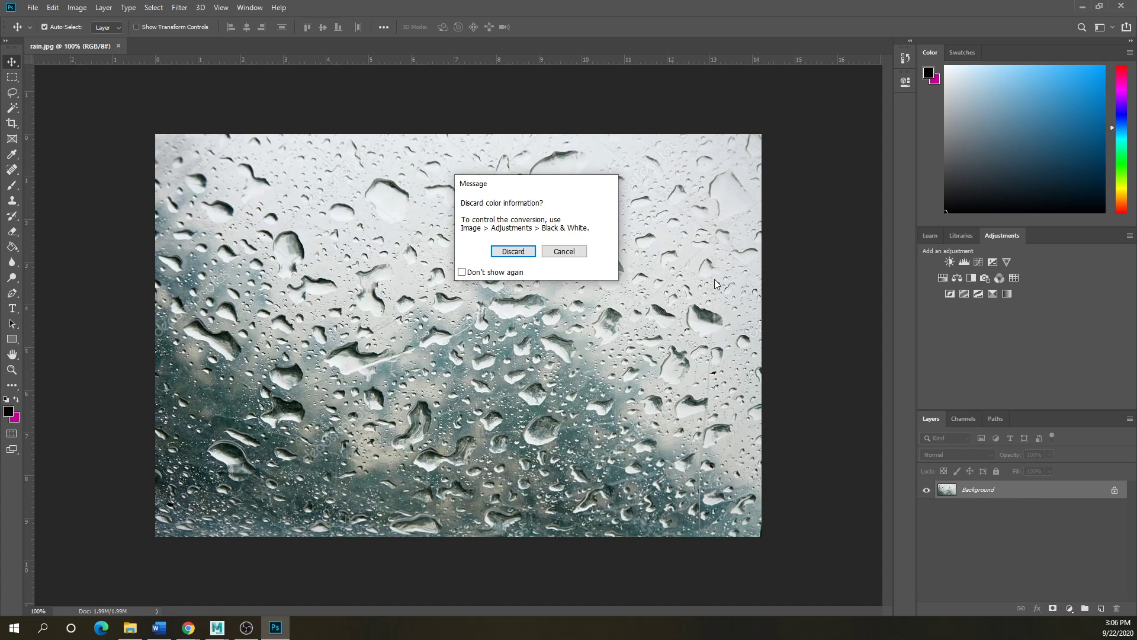
click(513, 252)
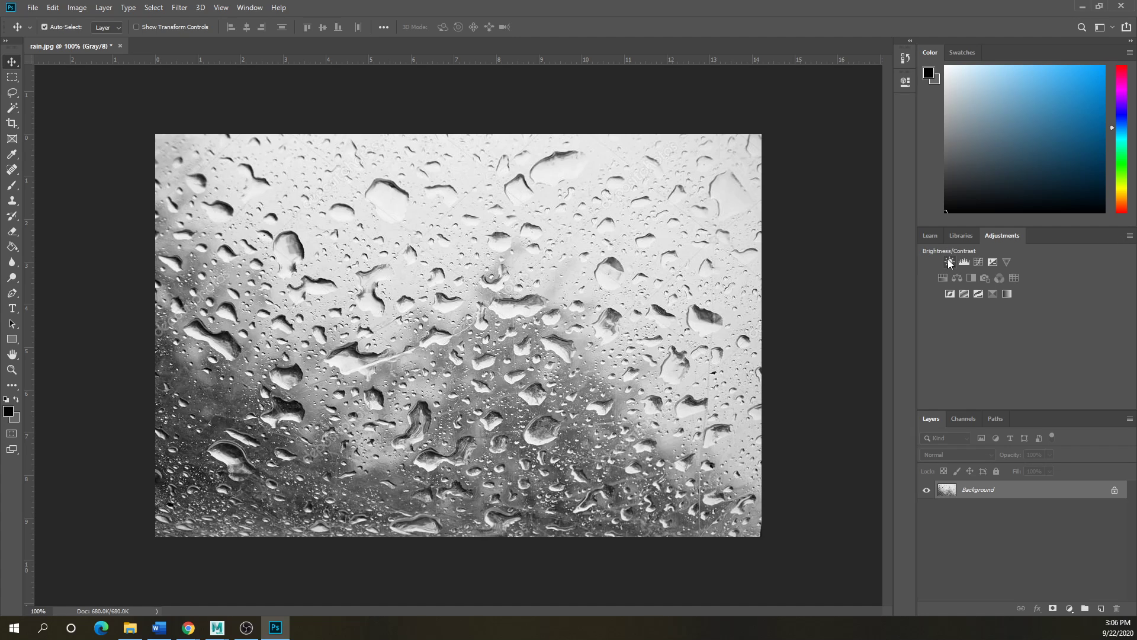
click(249, 8)
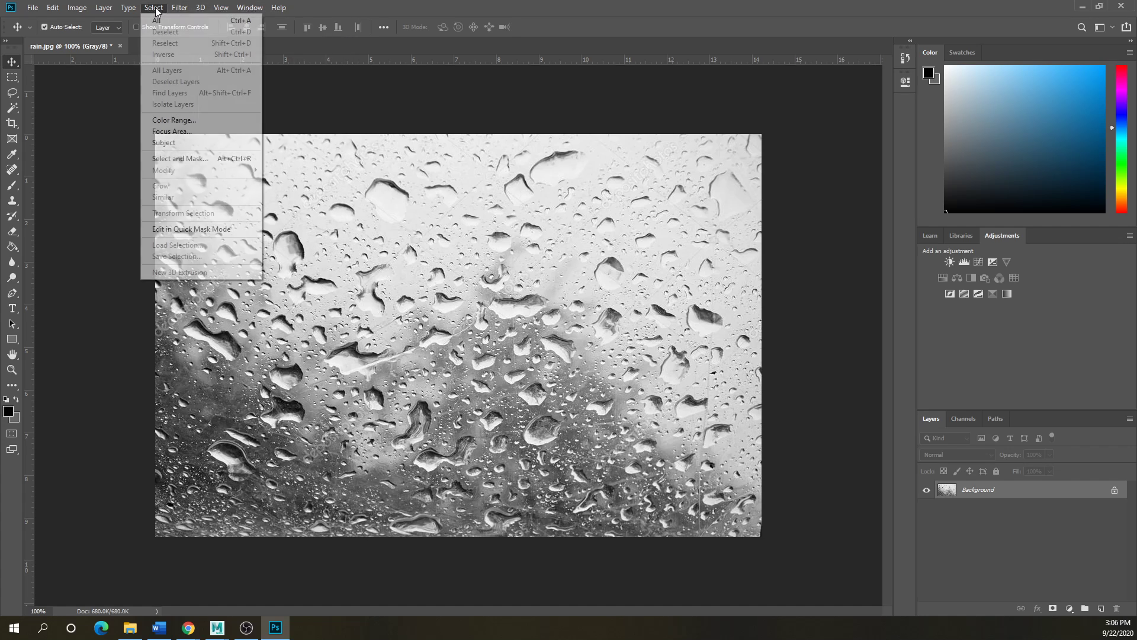
mouse_move(153, 8)
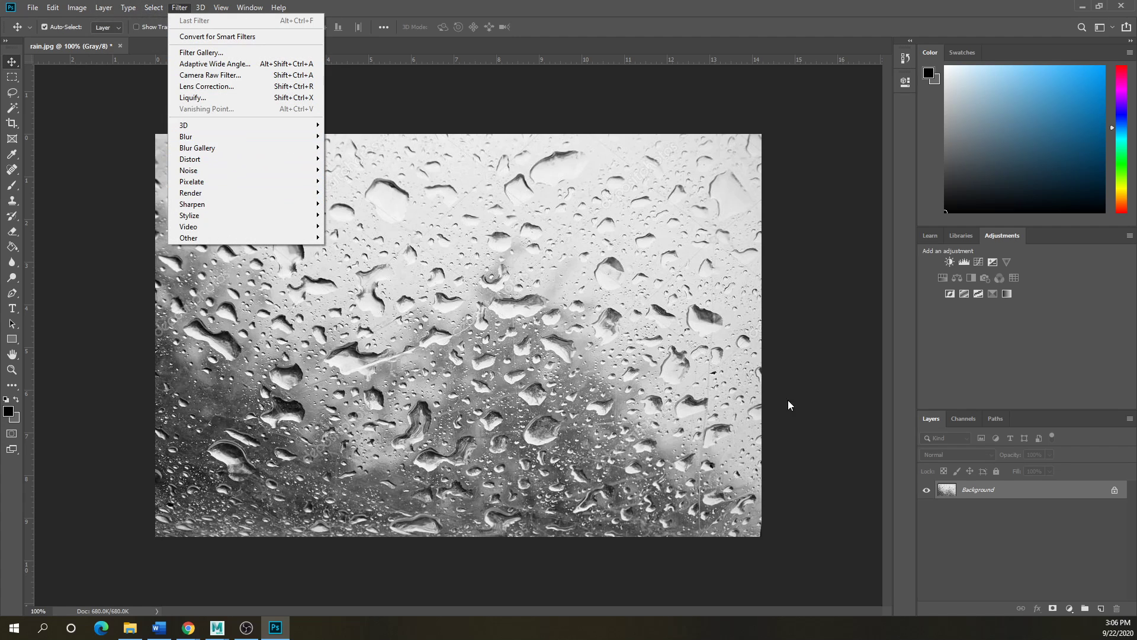
click(990, 345)
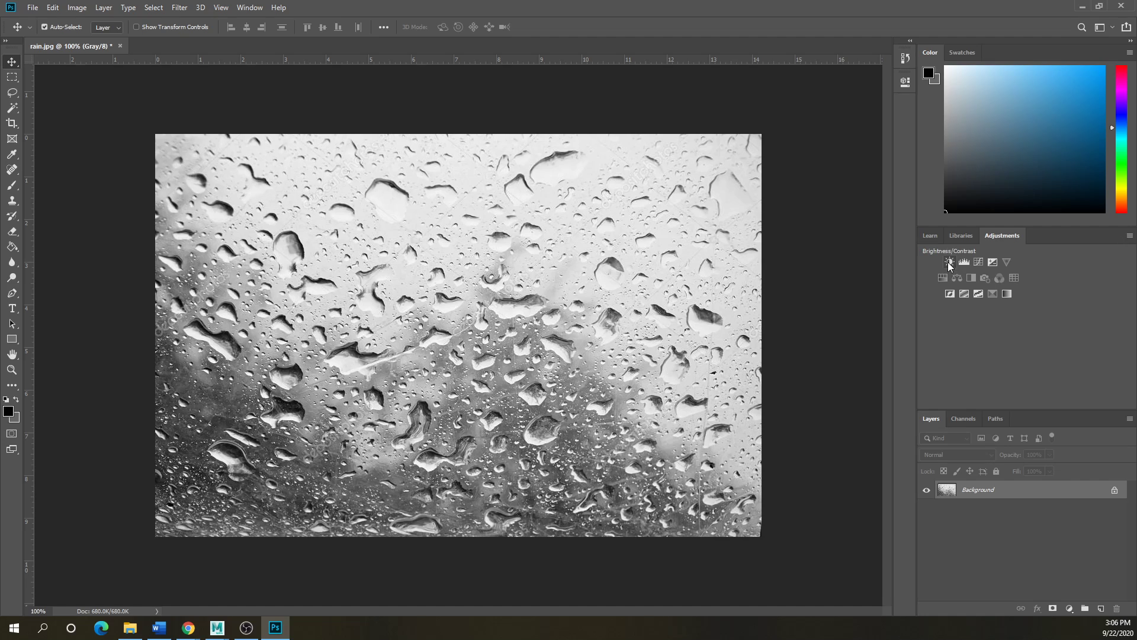
- Add a Brightness/Contrast adjustment layer above the background with brightness 30 and contrast 100
click(949, 262)
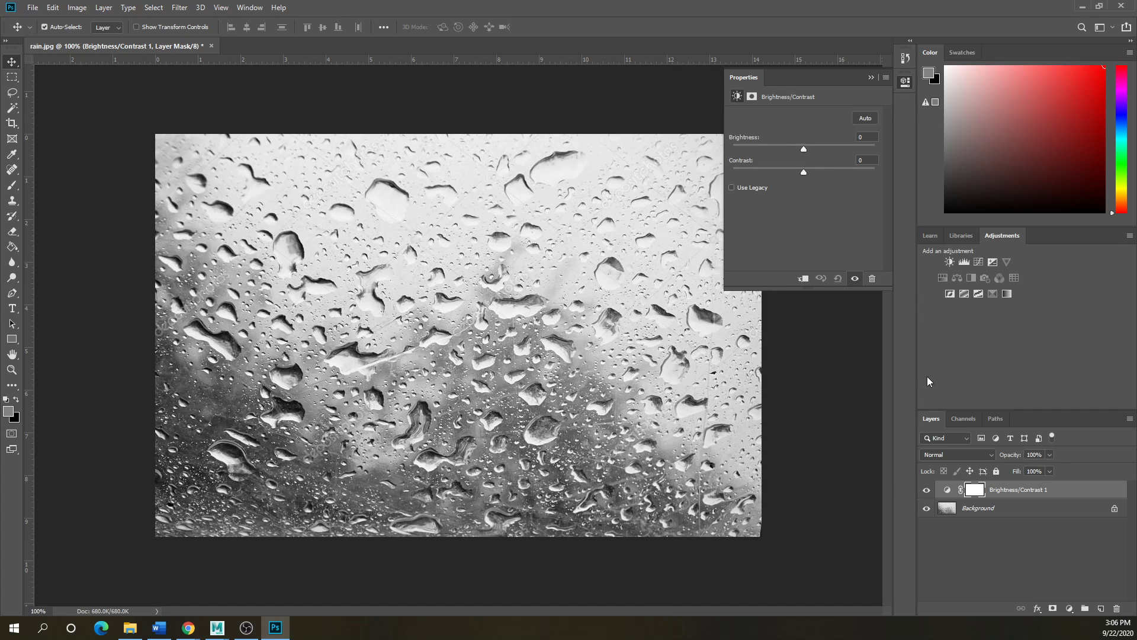
drag(805, 148, 880, 176)
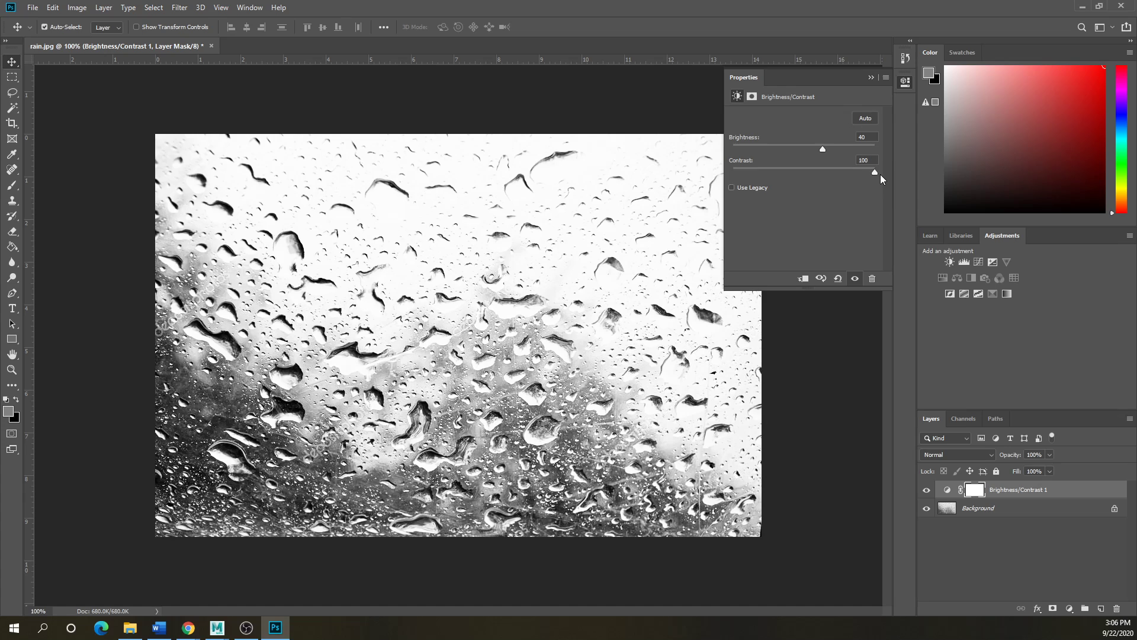
drag(823, 149, 817, 151)
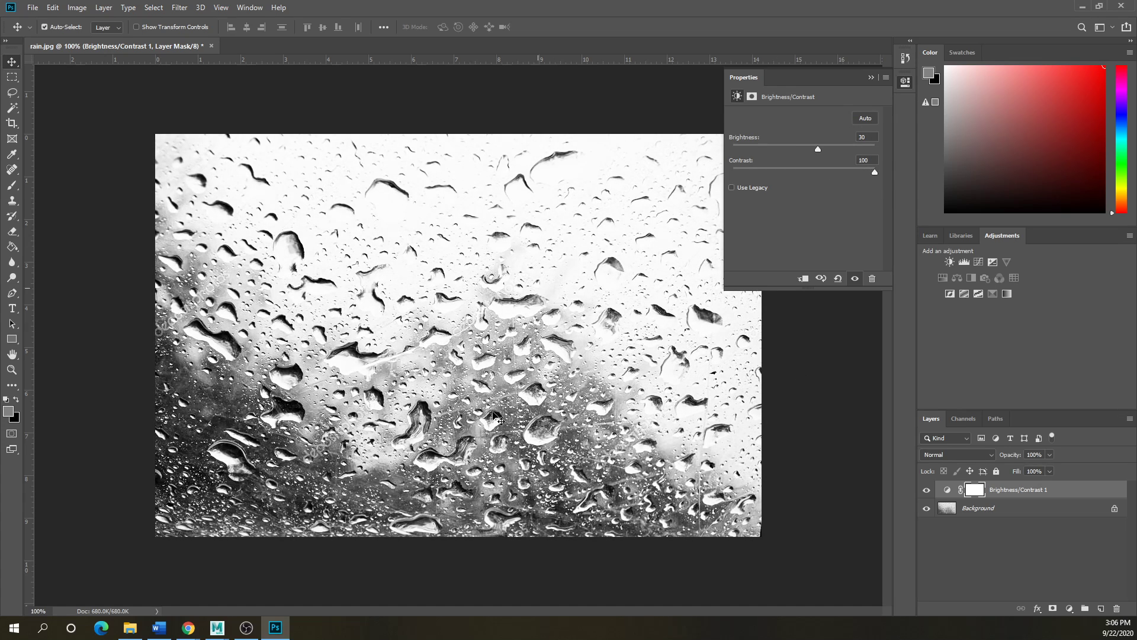
- Add a second Brightness/Contrast adjustment layer, increase its contrast, and deselect the layers
click(947, 262)
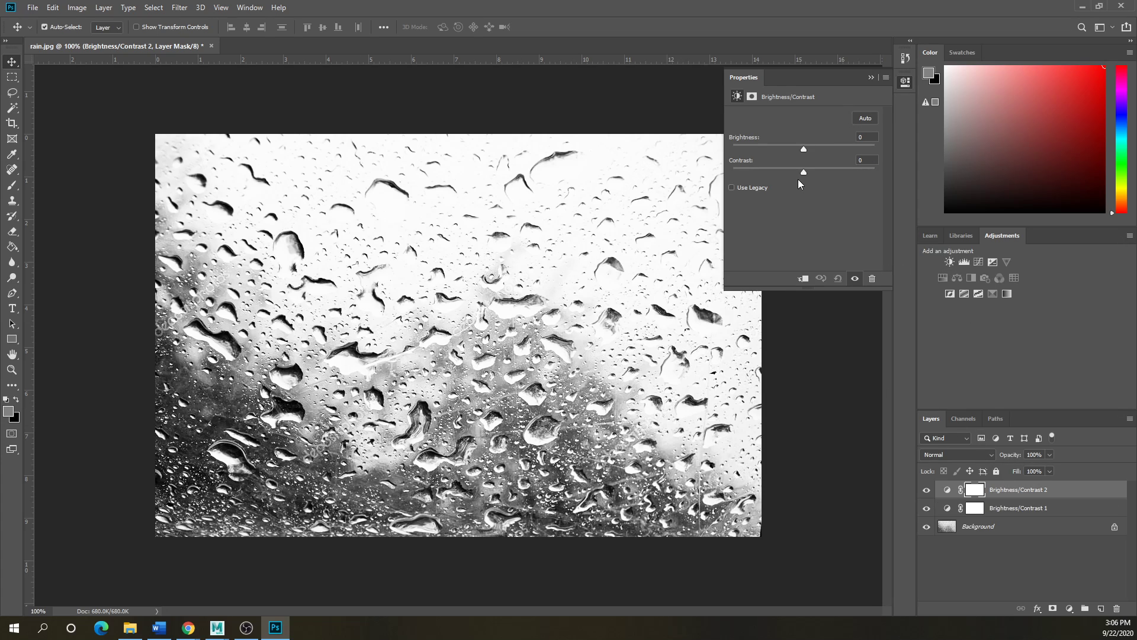
drag(833, 172, 878, 168)
click(834, 525)
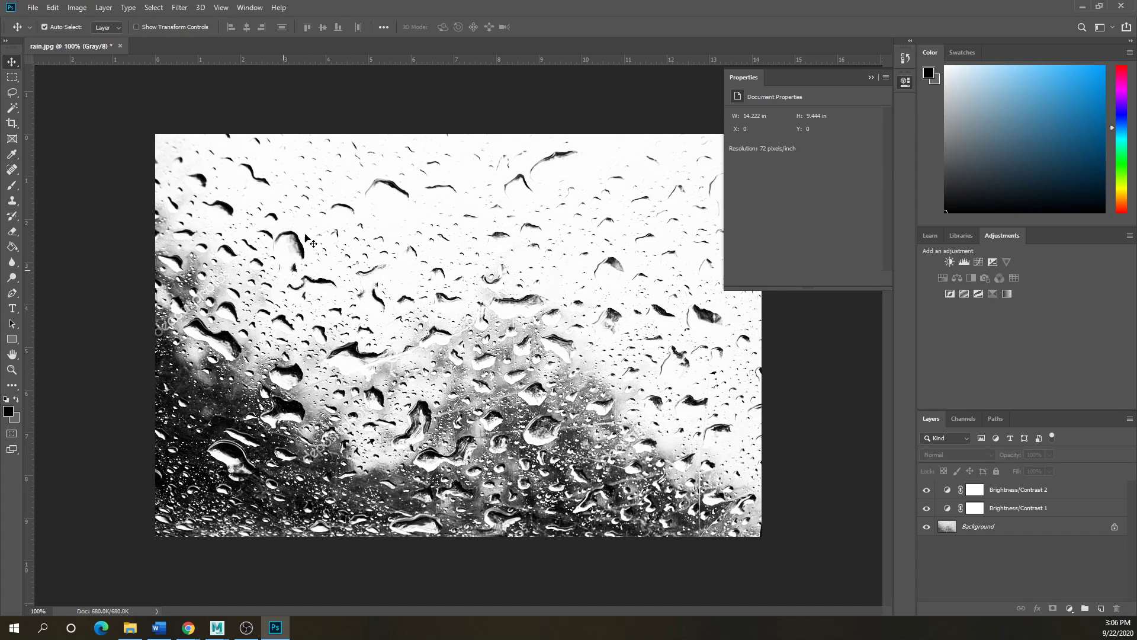
click(33, 7)
click(49, 138)
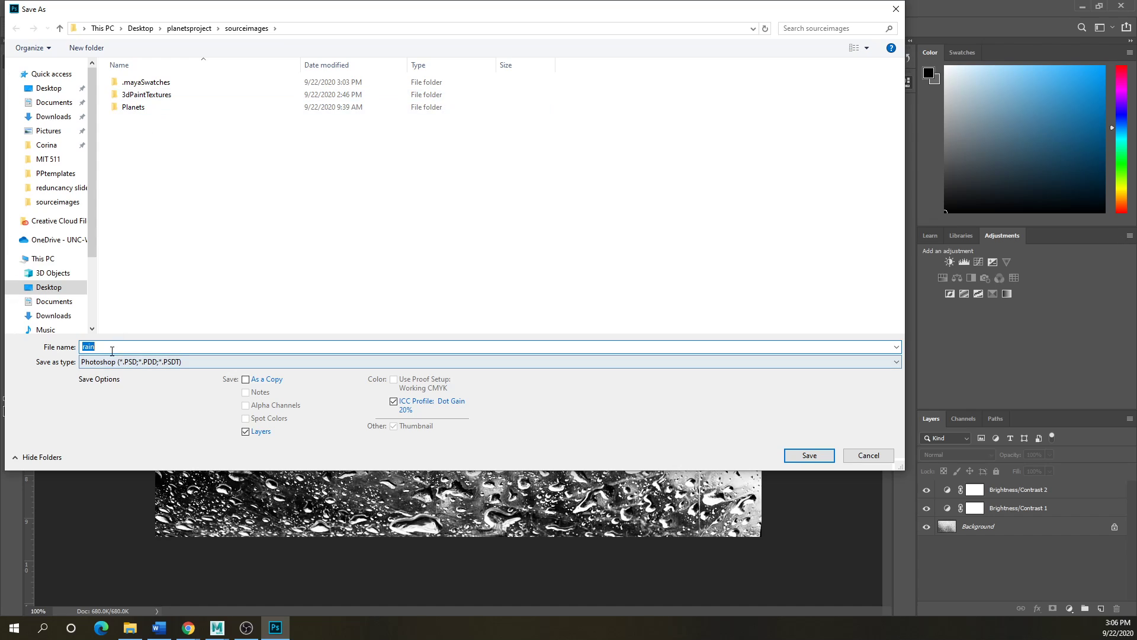
click(109, 348)
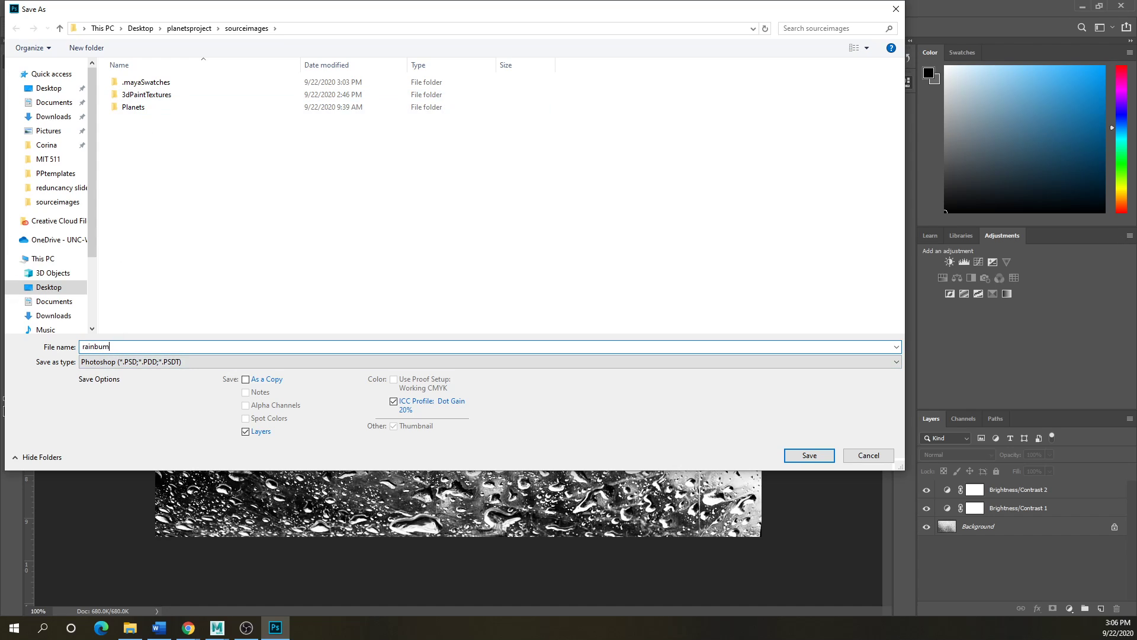
key(Return)
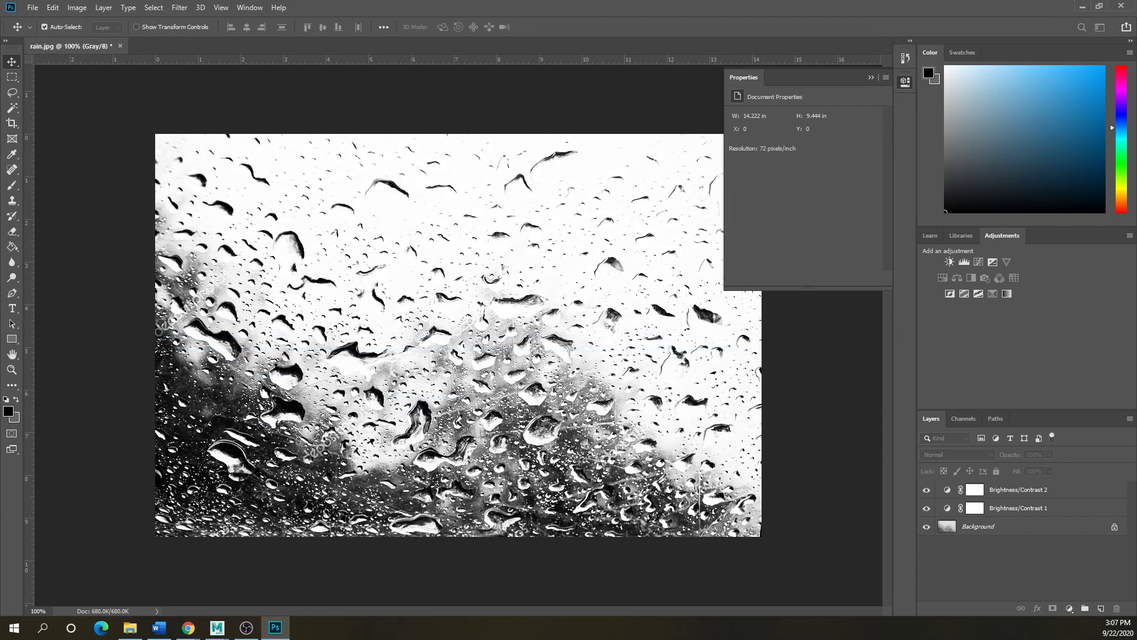
- Save the adjusted rain image as a JPEG copy named rainbump in the sourceimages folder
click(33, 8)
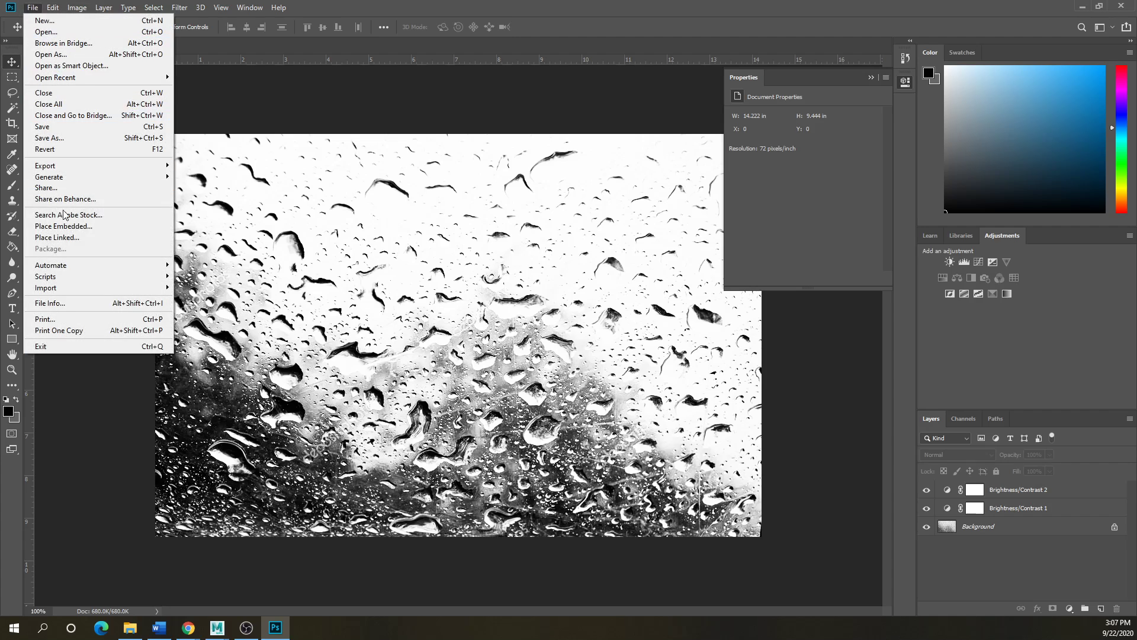
click(55, 138)
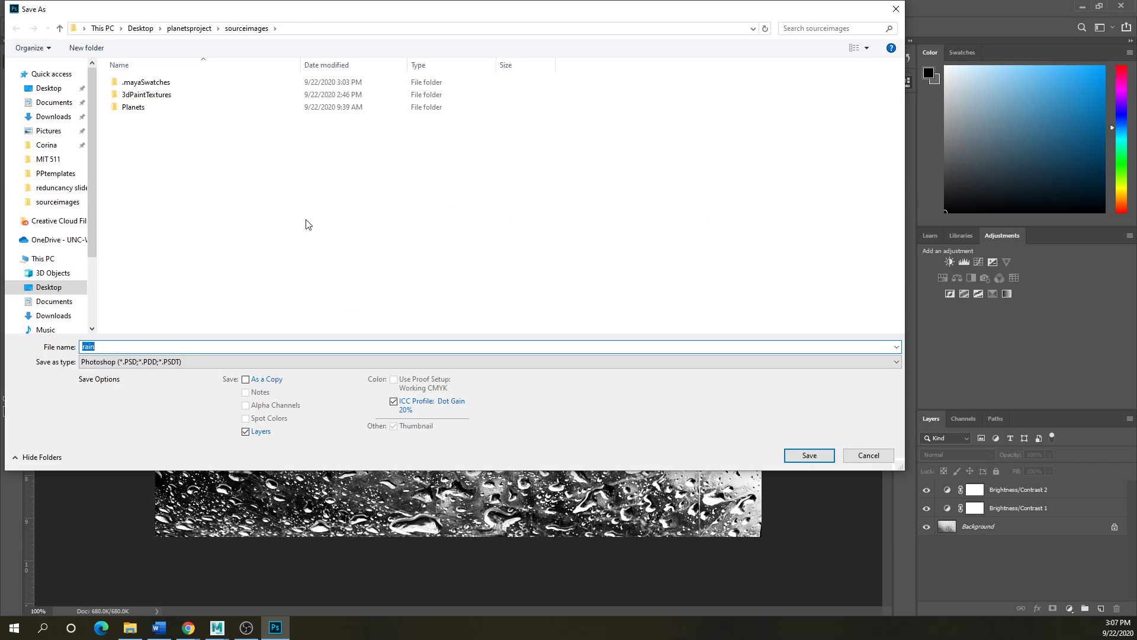
click(173, 345)
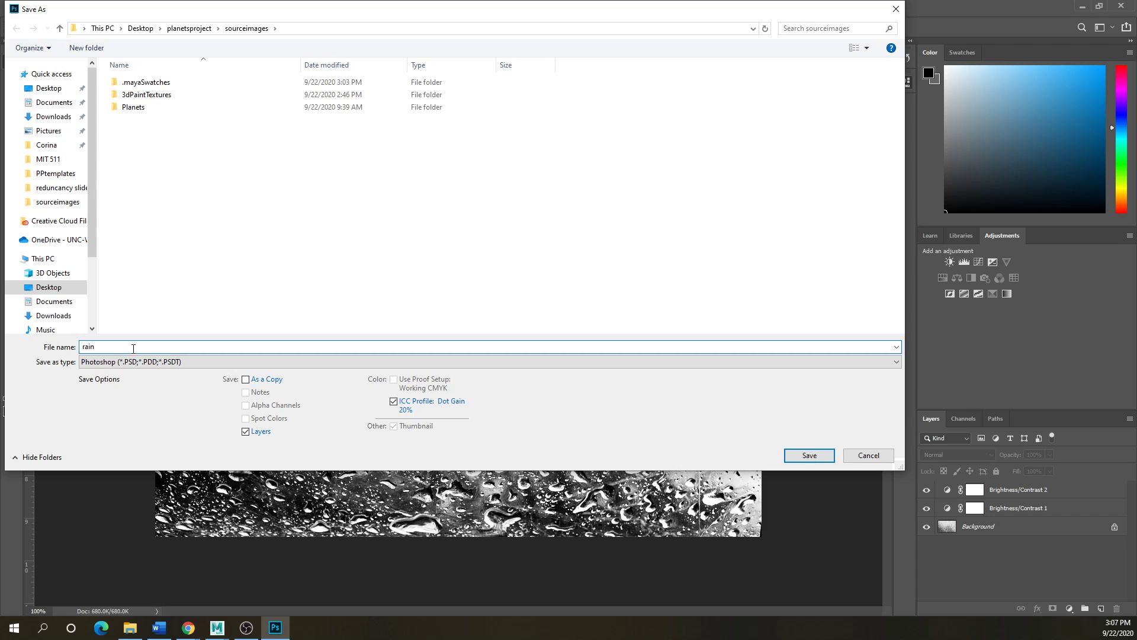
click(898, 367)
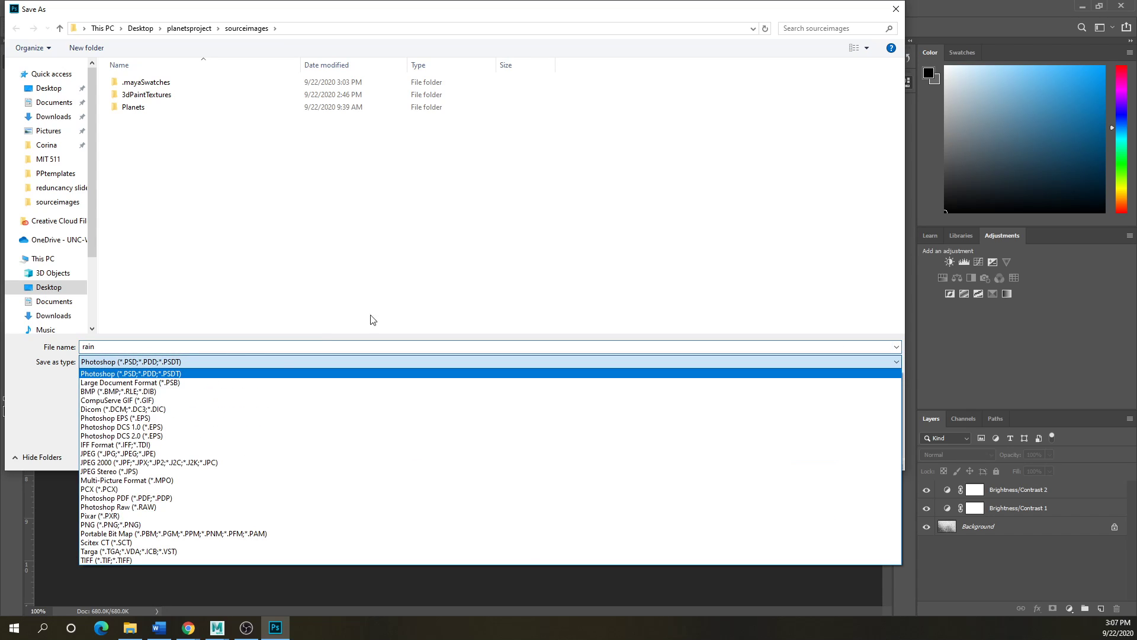
click(131, 453)
double_click(109, 349)
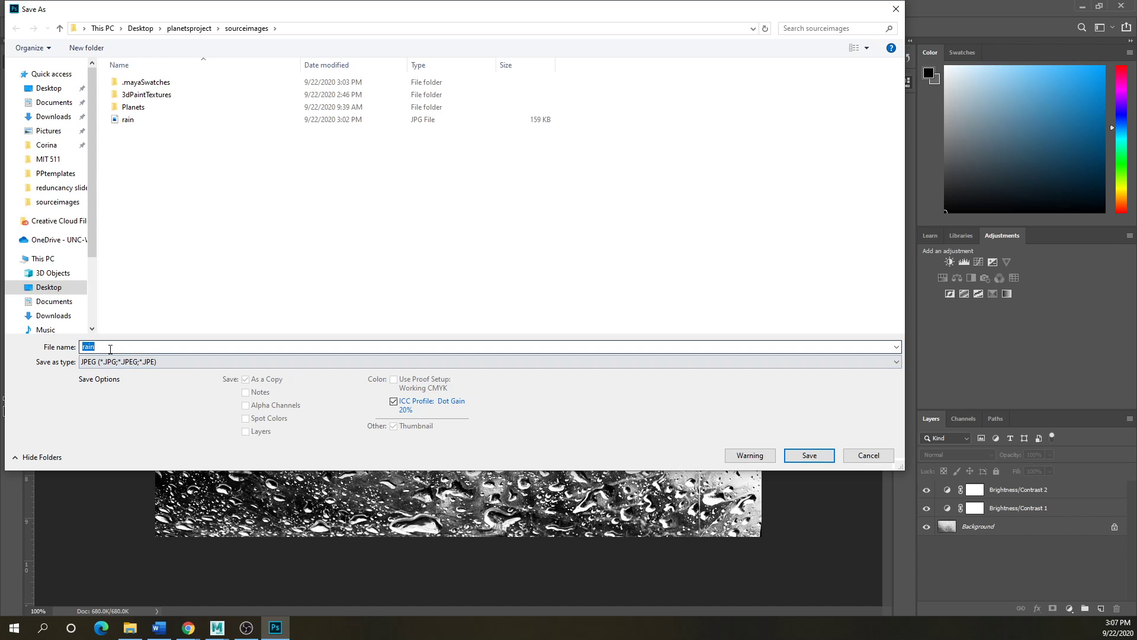
click(109, 348)
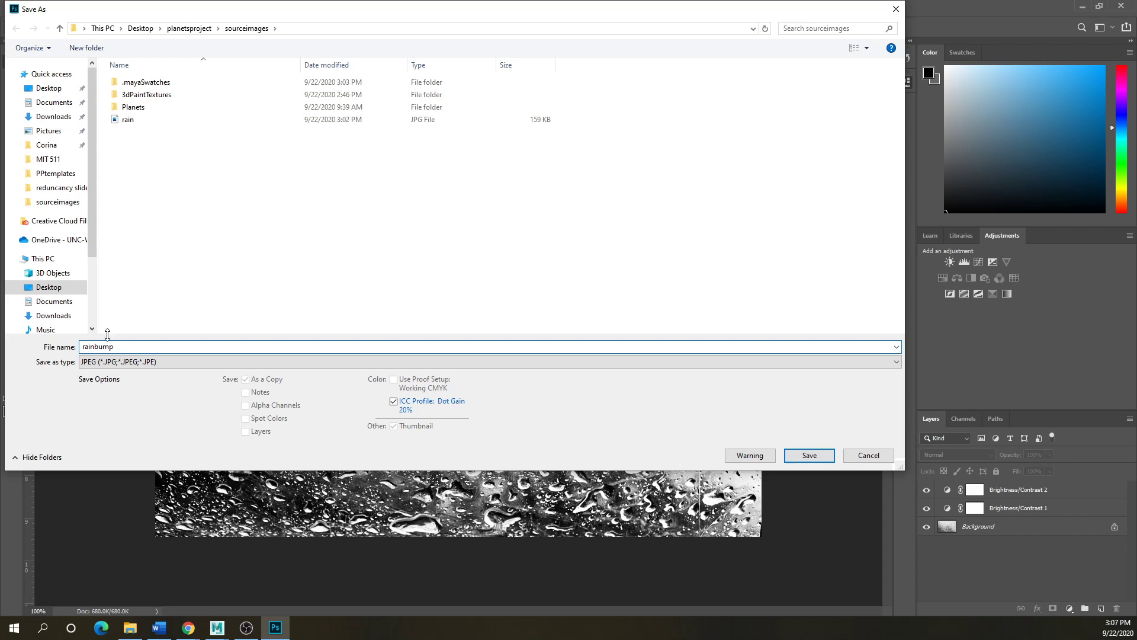
click(808, 455)
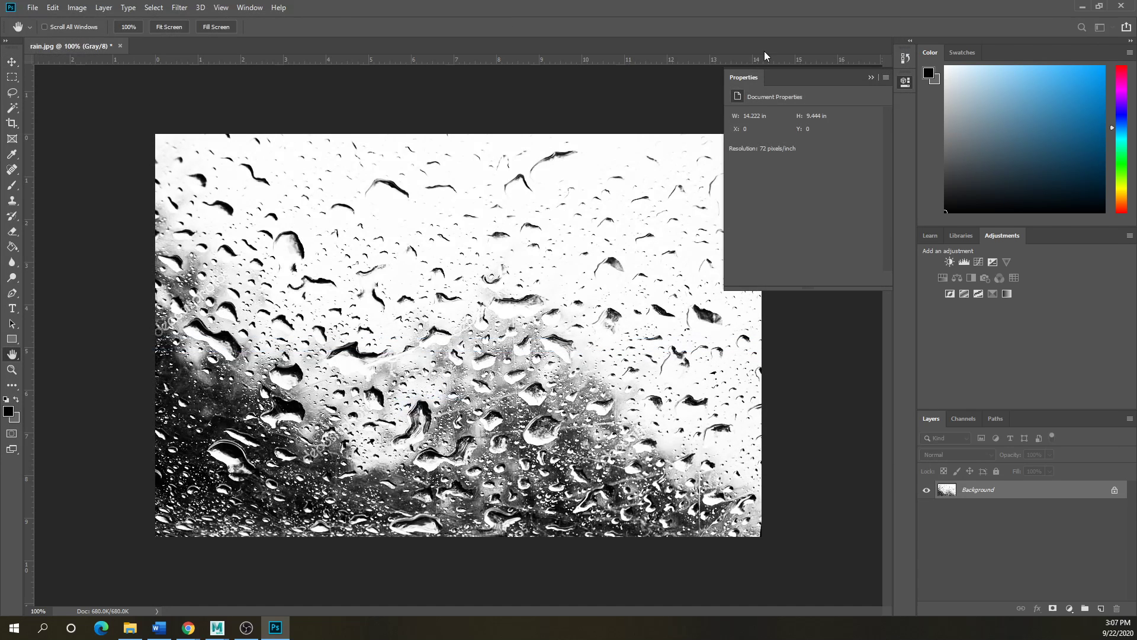
- Switch to Maya and connect a new File texture to the Bump Mapping attribute of the rain Blinn material
mouse_move(217, 627)
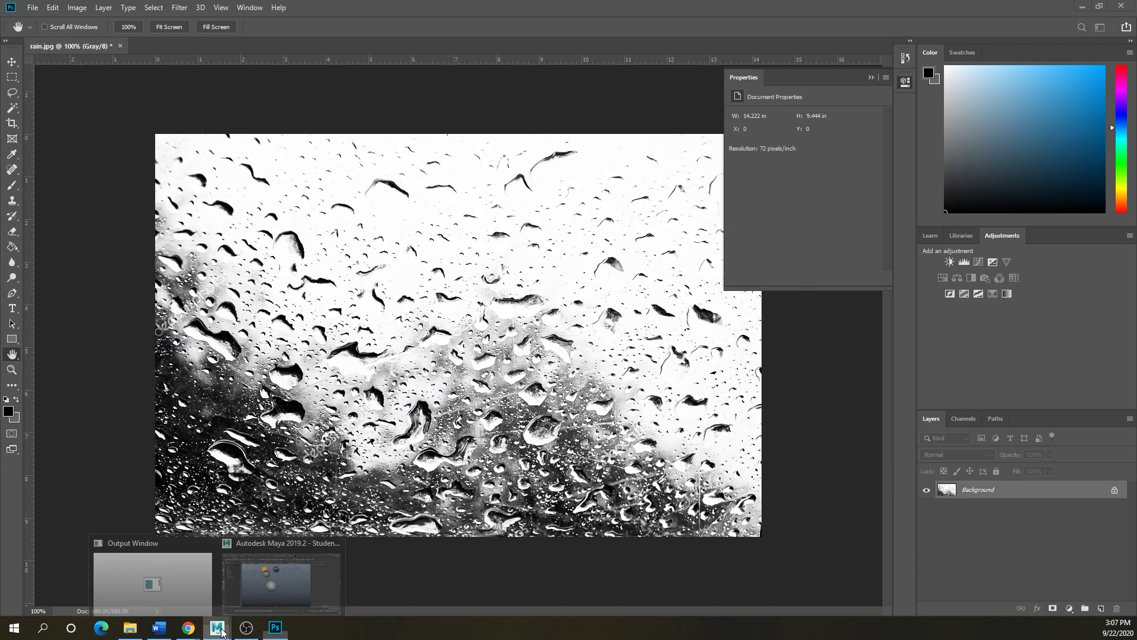
click(278, 571)
scroll(602, 193, down, 5)
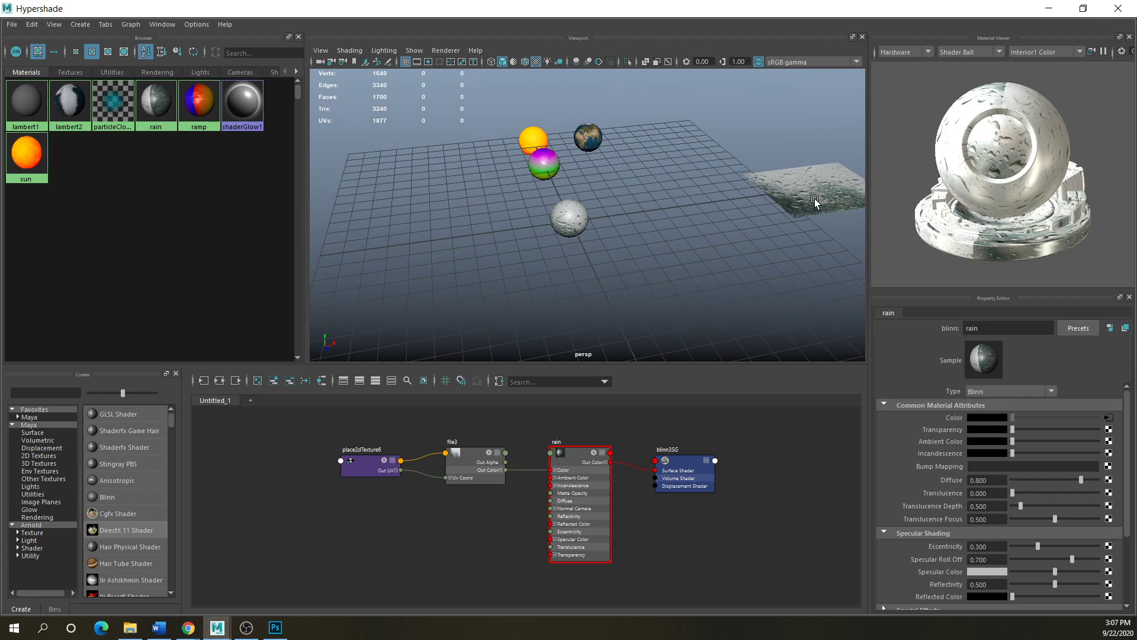
click(815, 202)
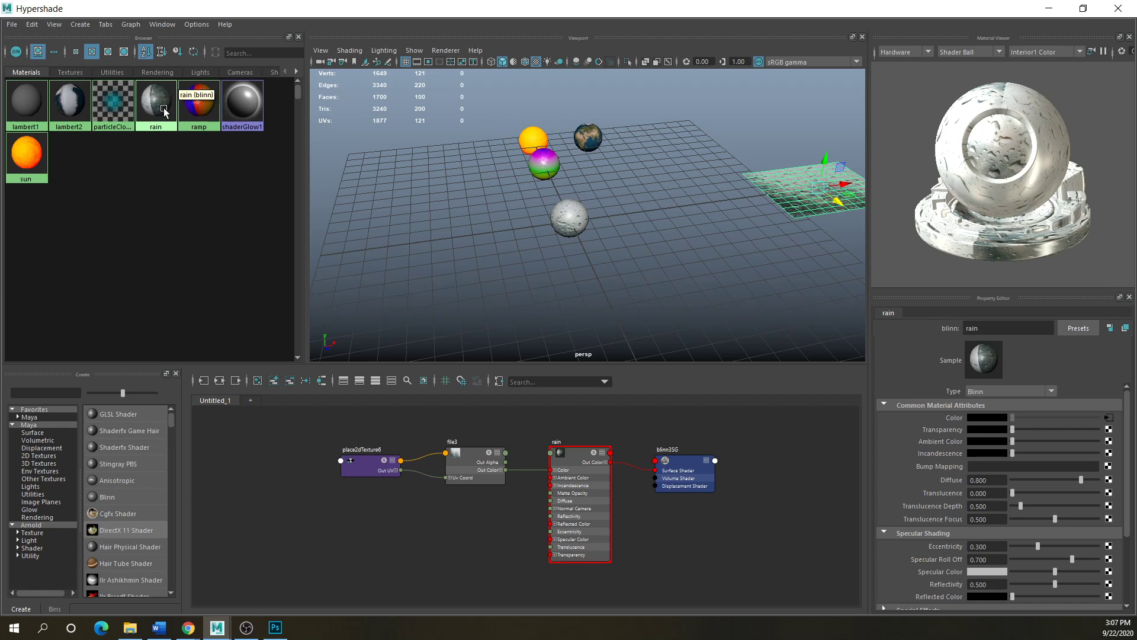
click(165, 113)
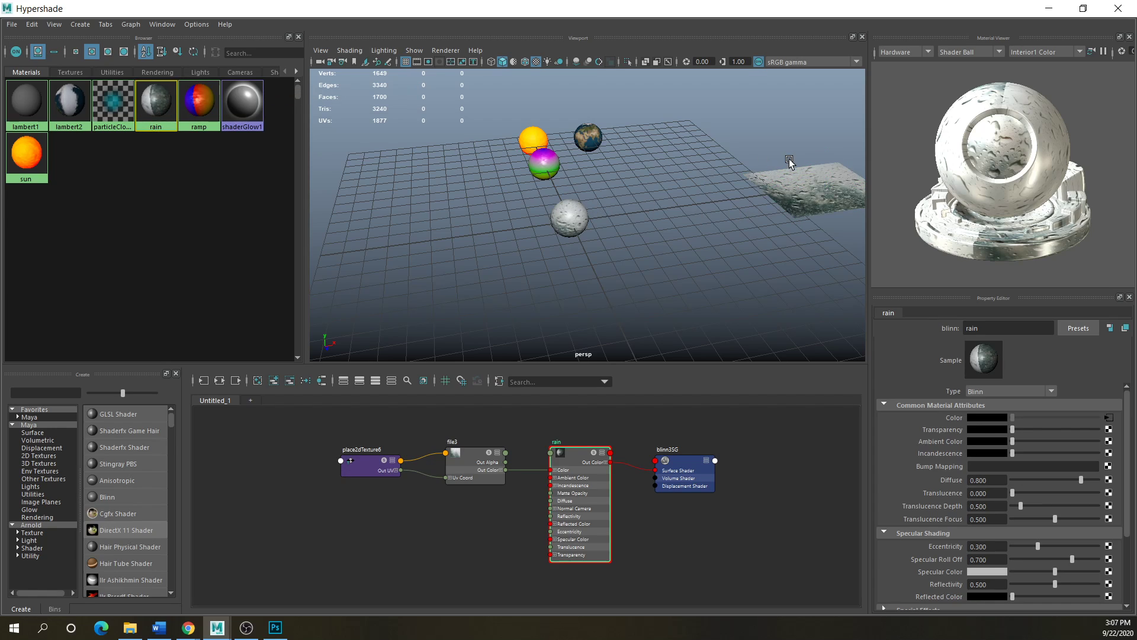
click(575, 453)
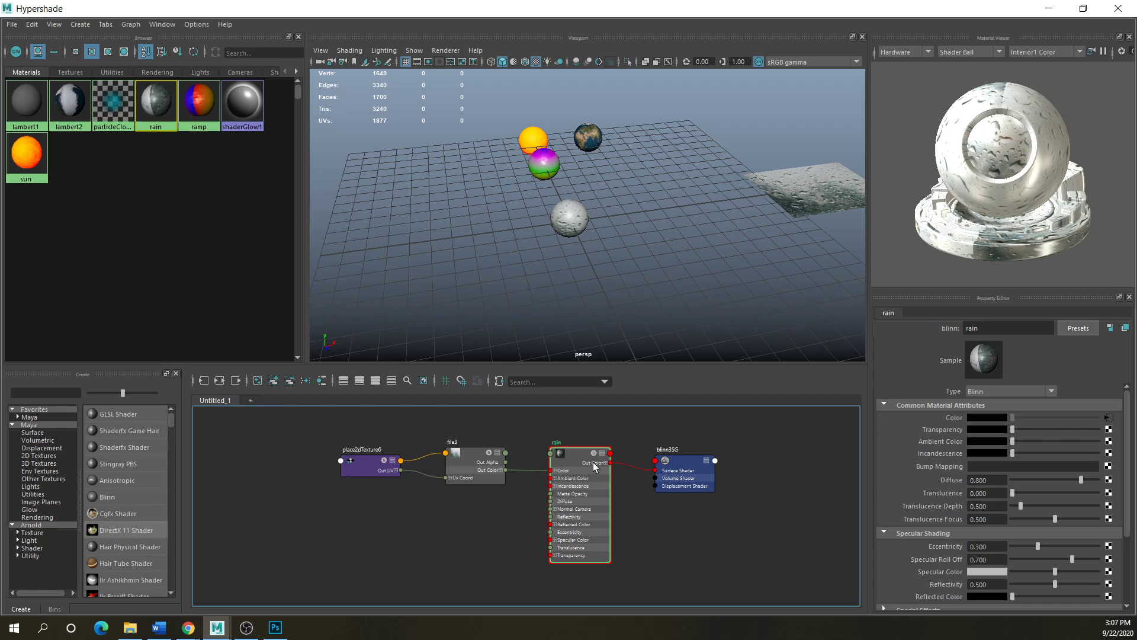
click(1108, 467)
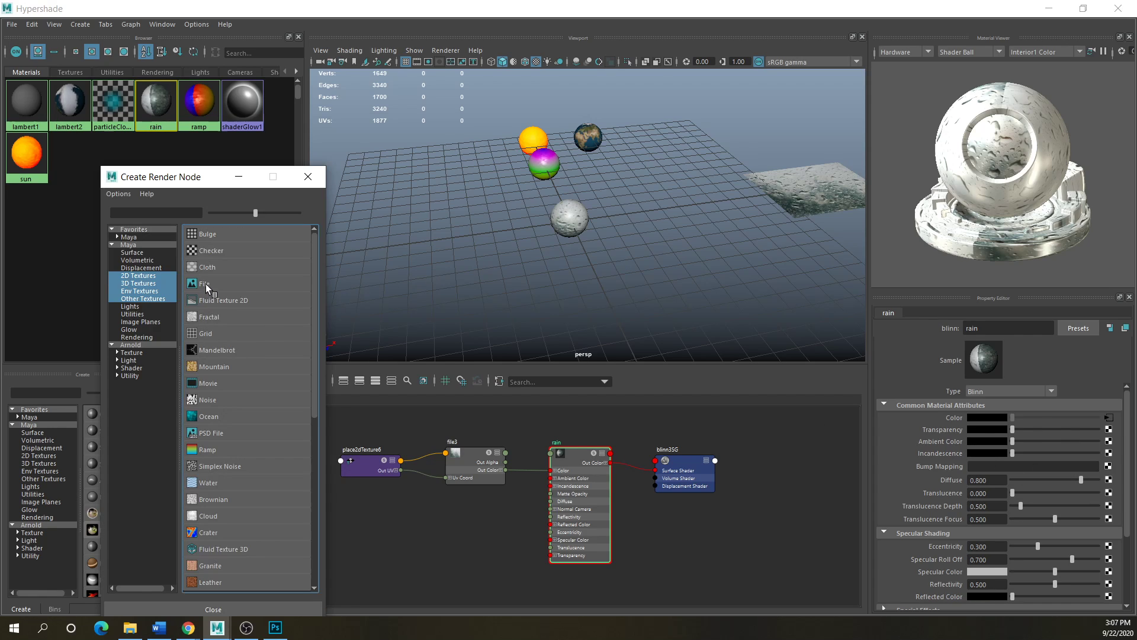
click(205, 283)
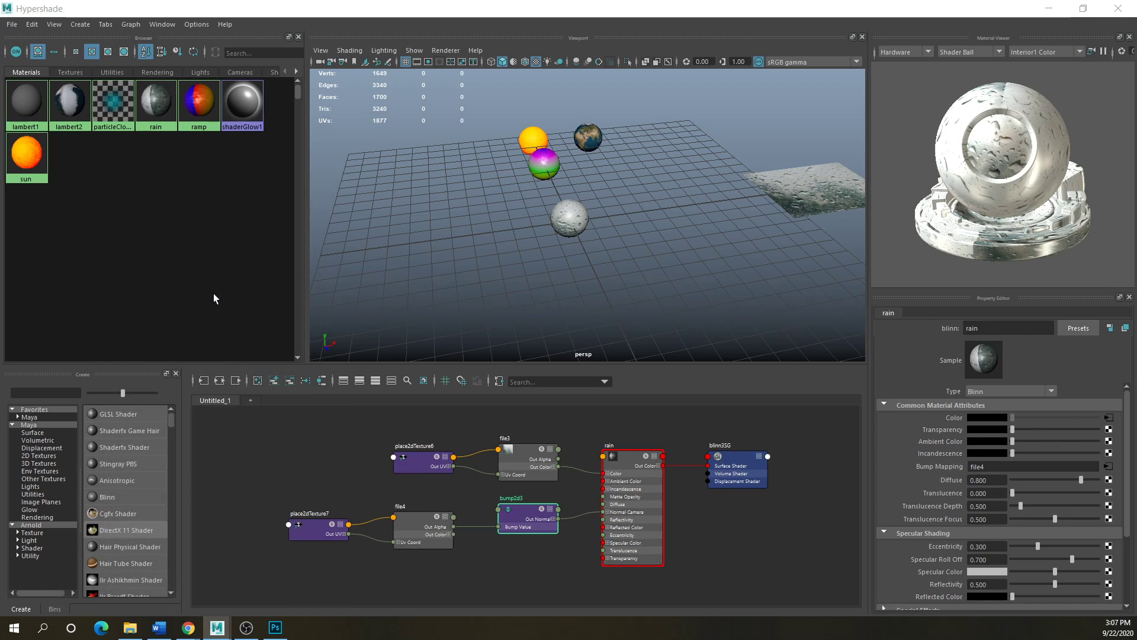
- Load rainbump.jpg from the sourceimages folder into the bump's file node, returning briefly to Photoshop to complete its export
click(417, 524)
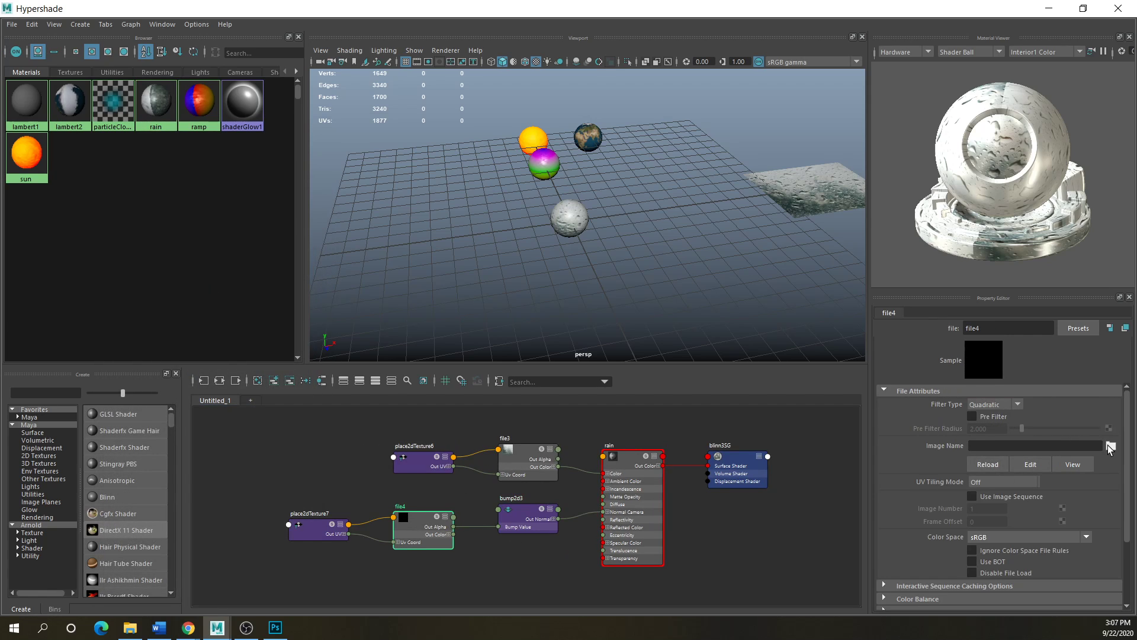
click(1111, 446)
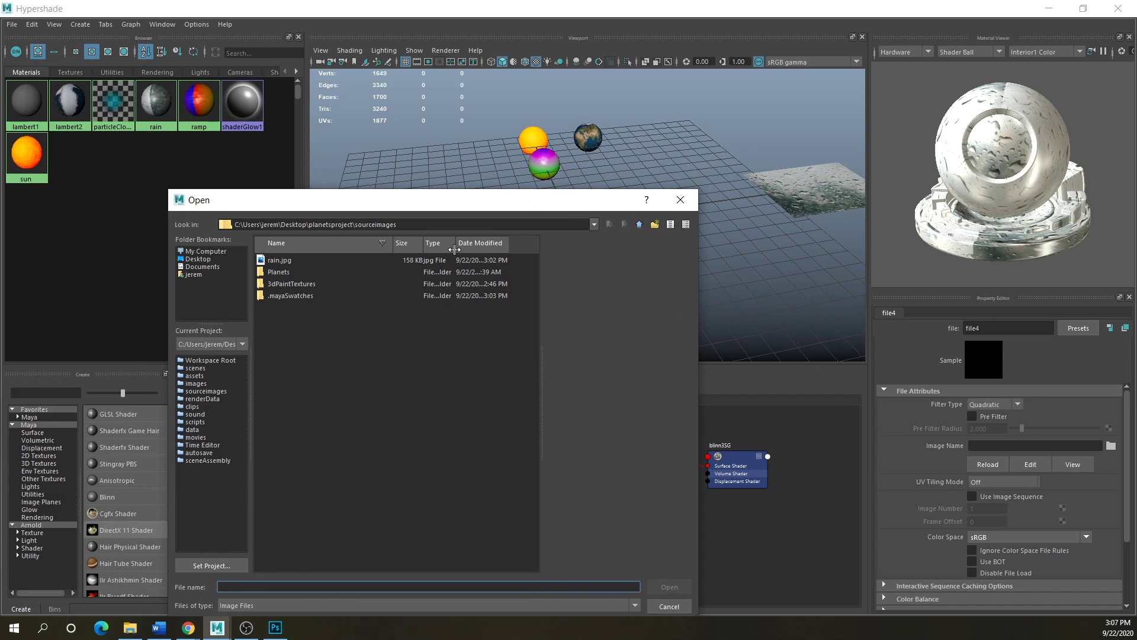
click(639, 225)
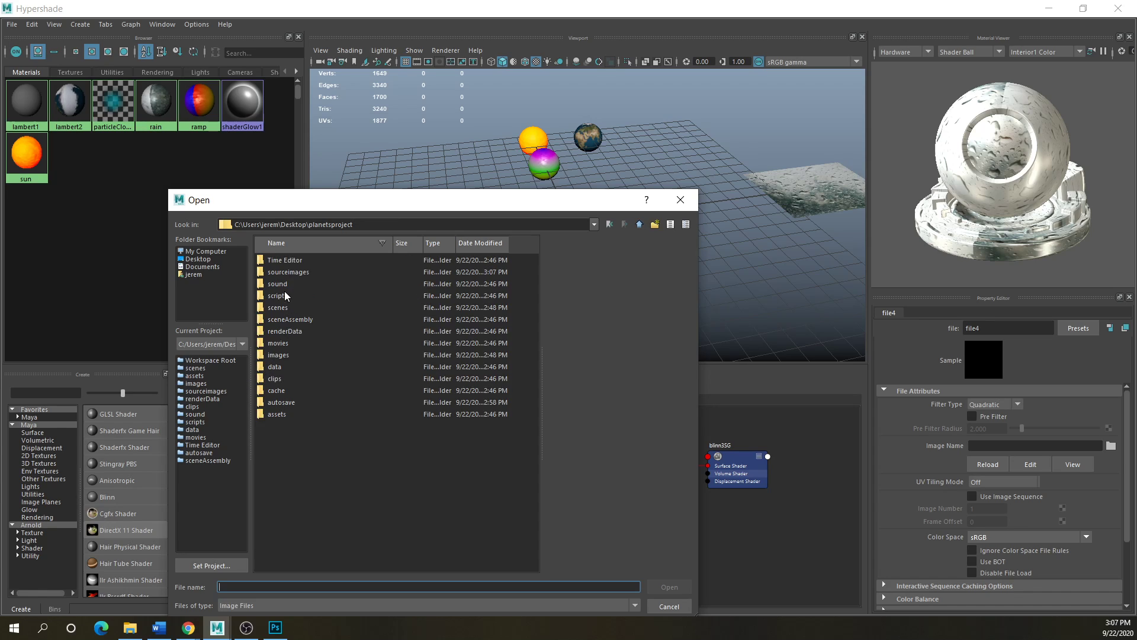
double_click(282, 272)
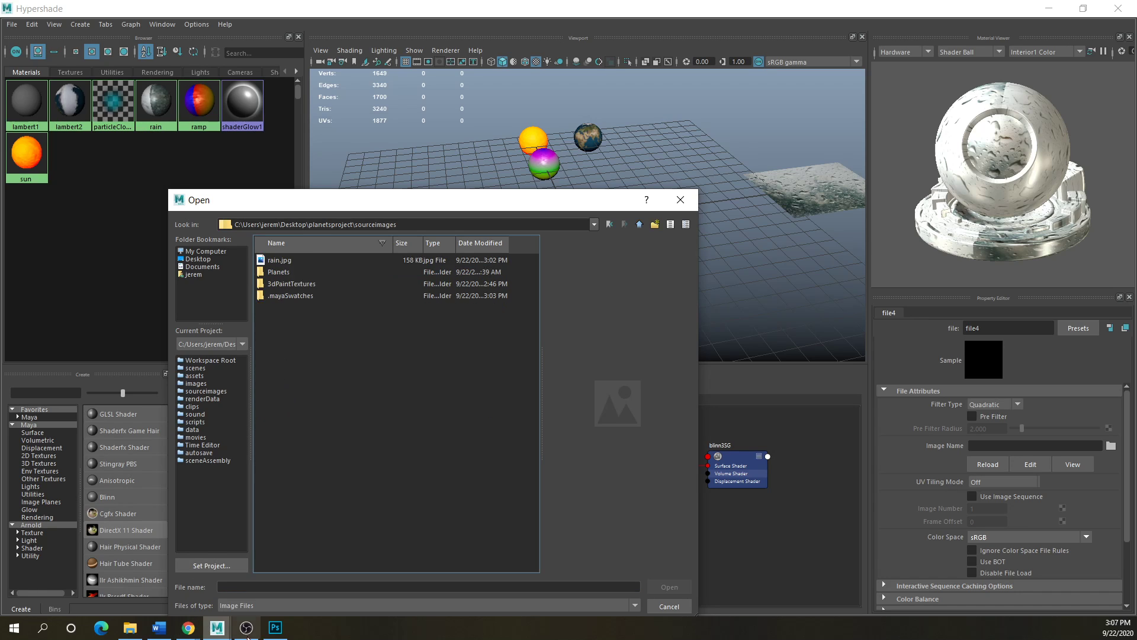
click(286, 632)
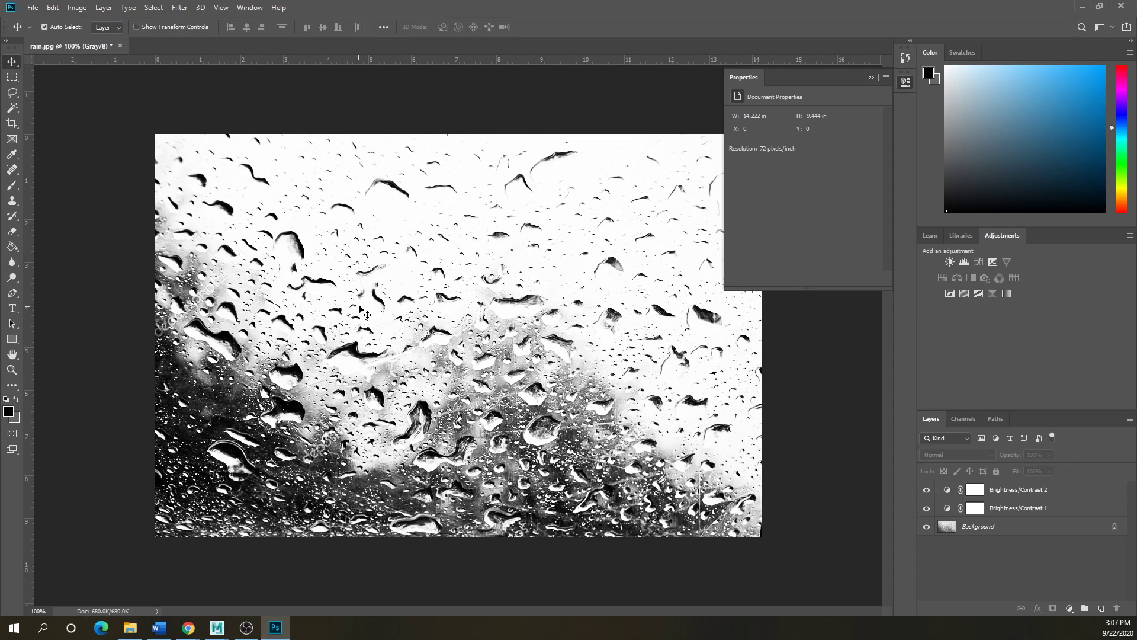
mouse_move(219, 633)
click(278, 585)
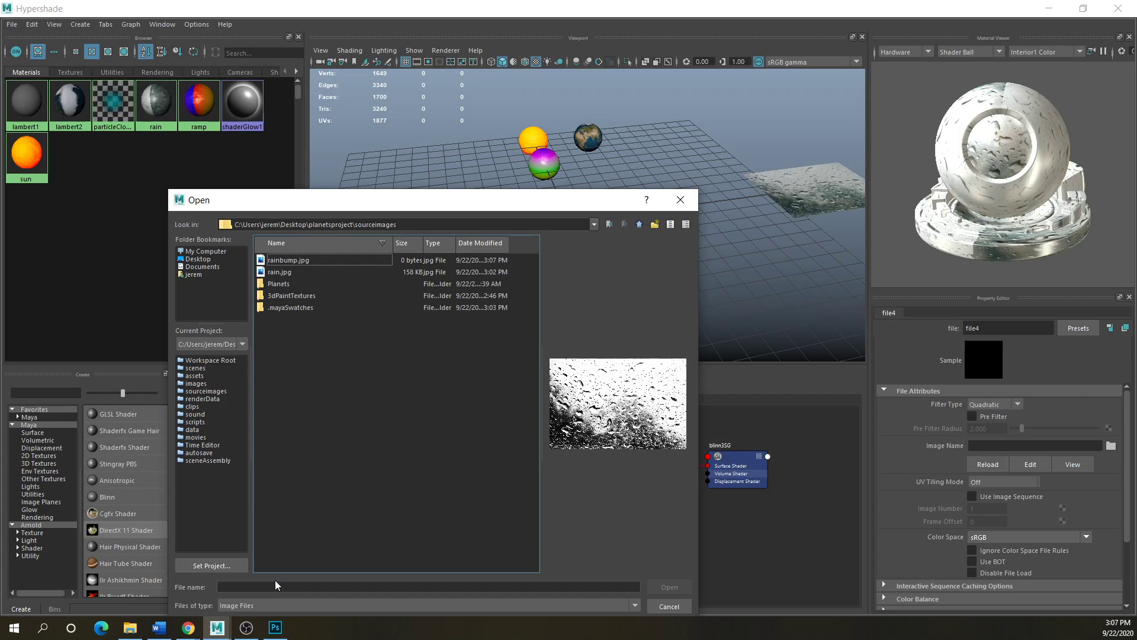
click(282, 263)
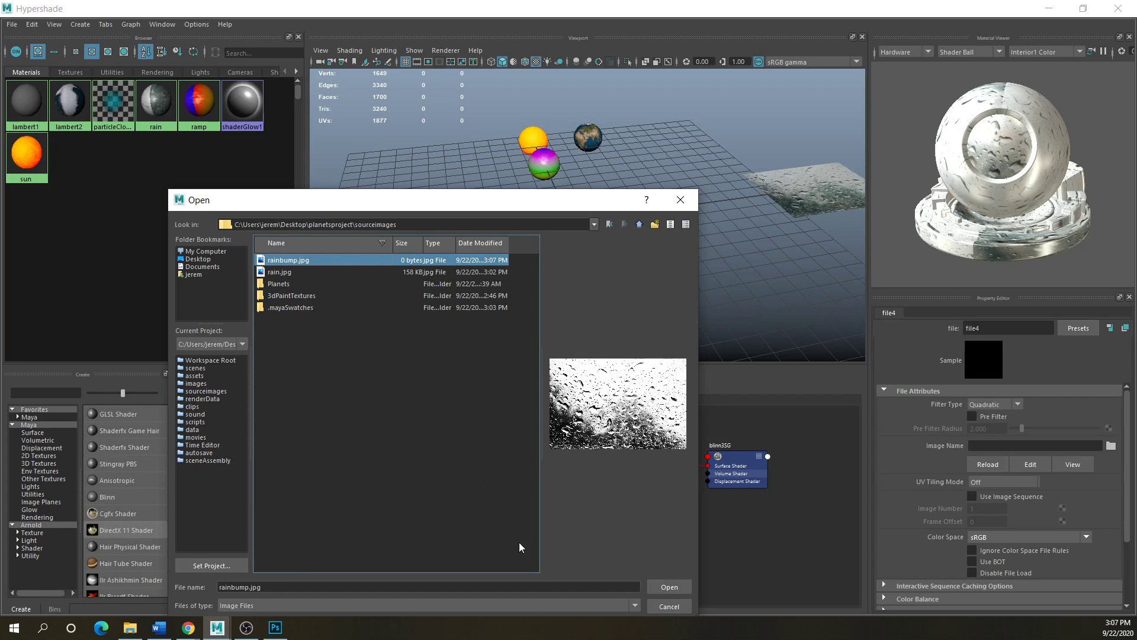
click(672, 587)
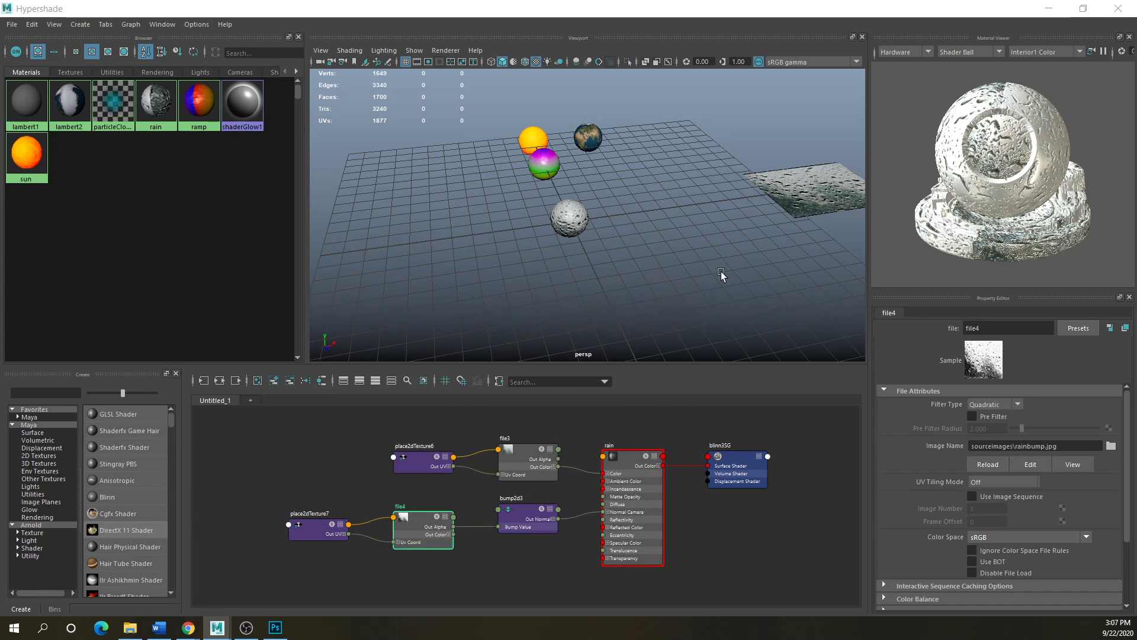
- Set the bump node's Bump Depth to 0.355 and inspect the raindrop relief on the plane and the sphere
alt+middle_drag(797, 209, 596, 244)
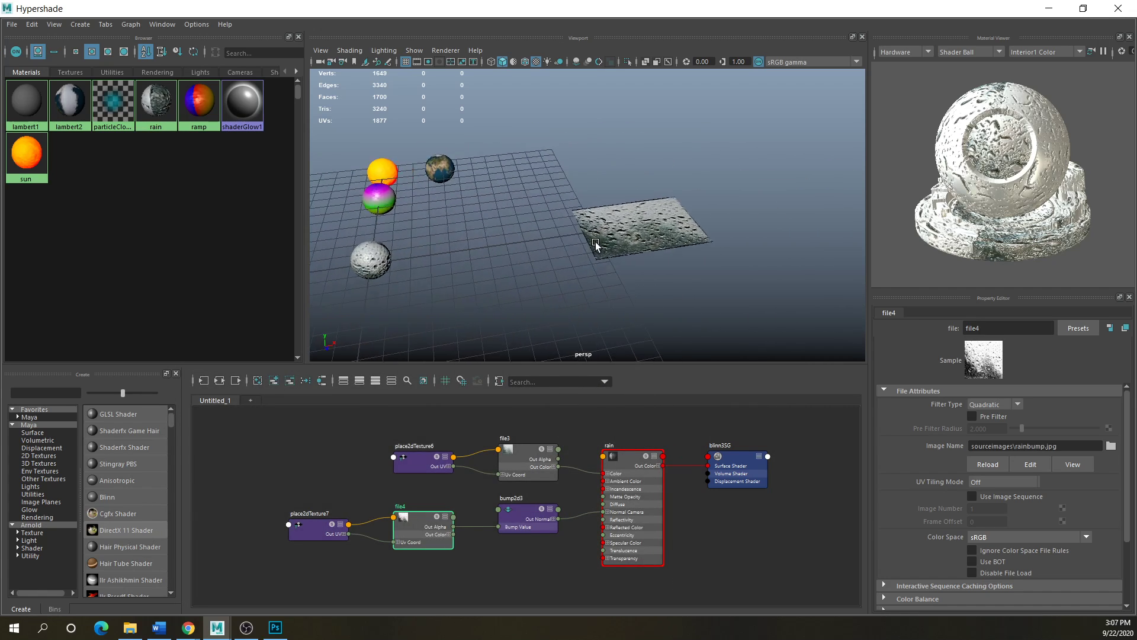
scroll(596, 245, up, 4)
scroll(585, 294, down, 2)
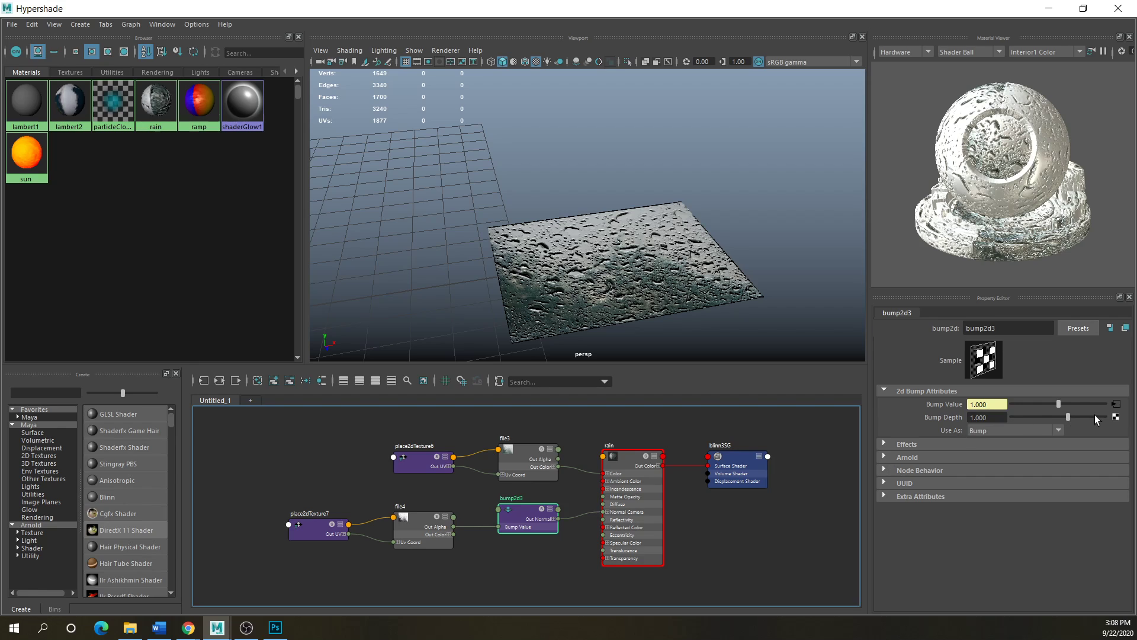
mouse_move(1069, 418)
mouse_down()
mouse_move(1079, 419)
mouse_move(1062, 422)
mouse_up()
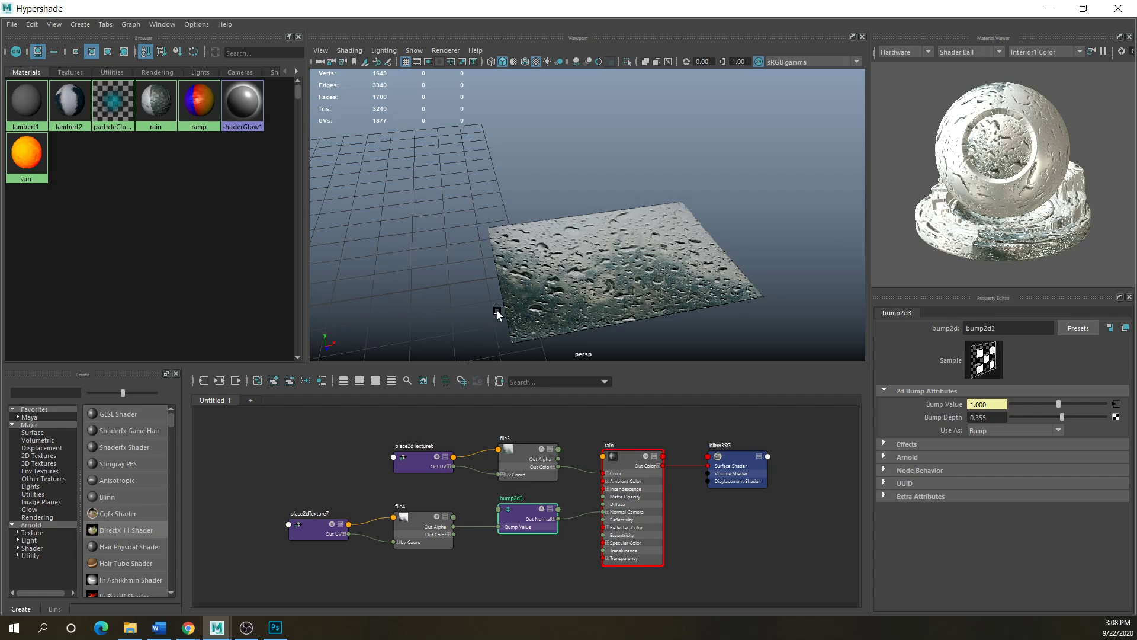
alt+drag(457, 312, 588, 251)
alt+drag(695, 268, 495, 278)
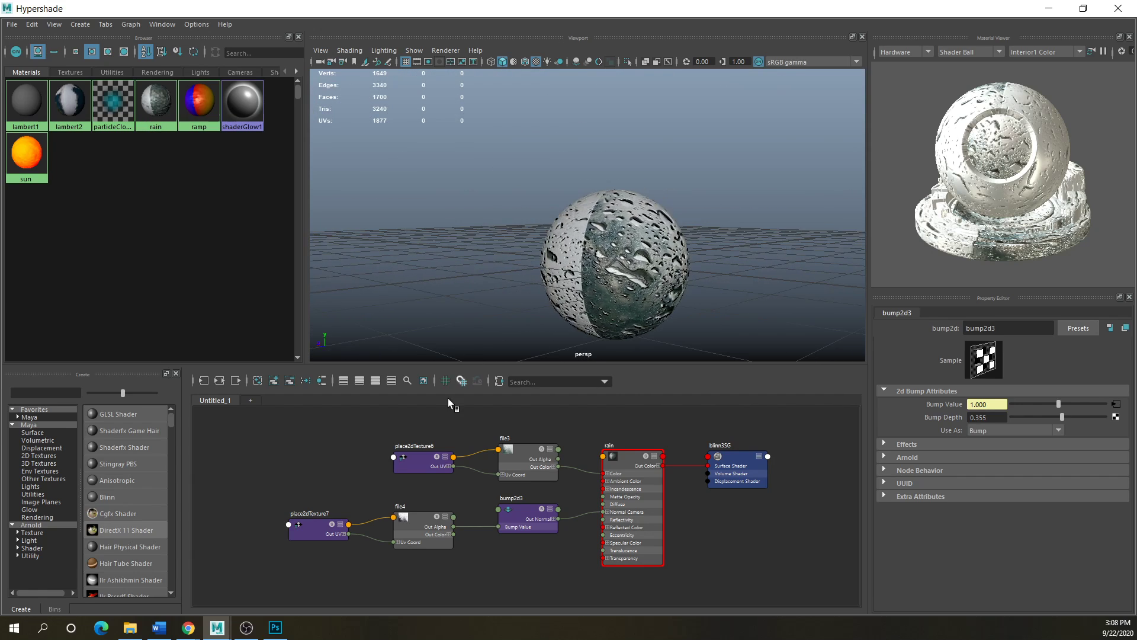
- Save the scene and delete the rain material's bump node with its file and texture placement nodes
drag(285, 495, 564, 596)
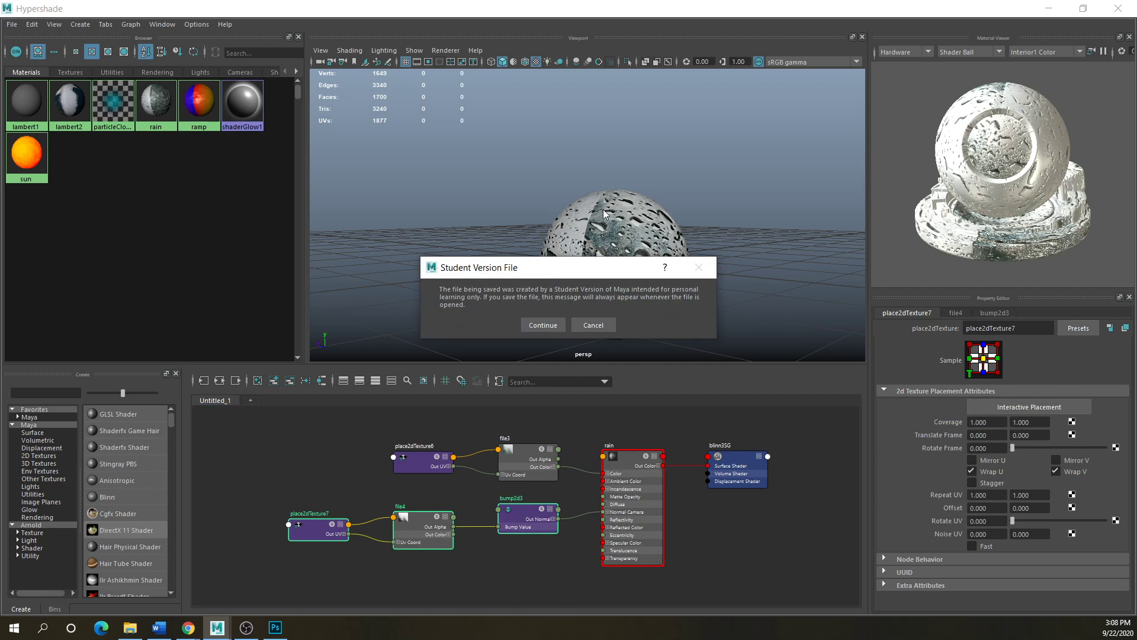
click(539, 325)
key(Delete)
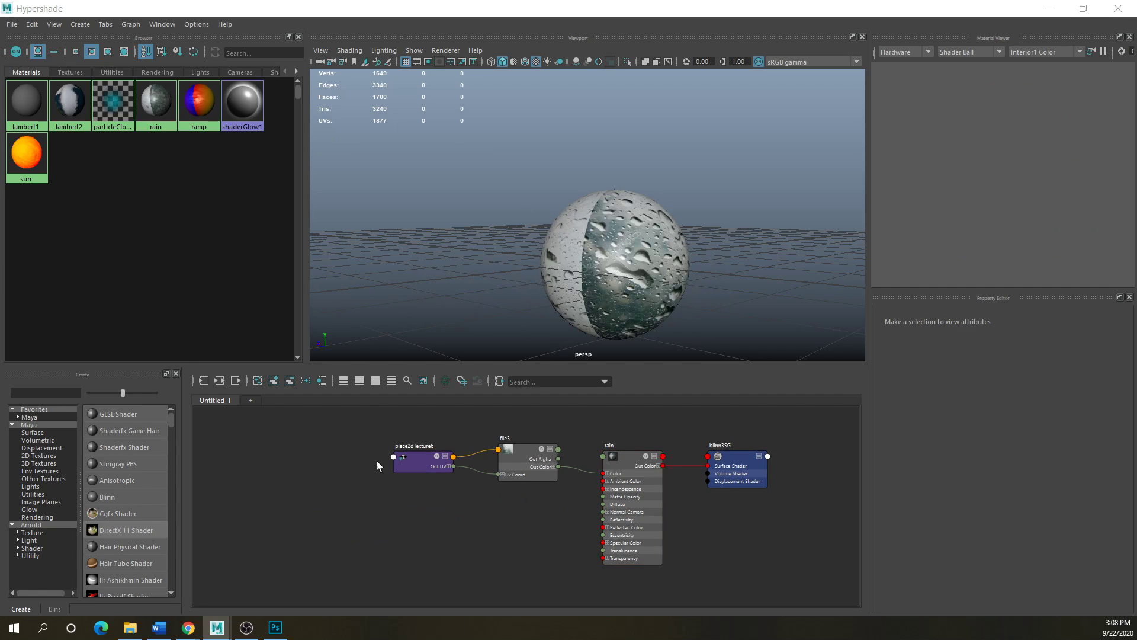
- Switch to Photoshop and undo the rain image's brightness/contrast adjustments and grayscale conversion, then collapse the document properties
click(276, 627)
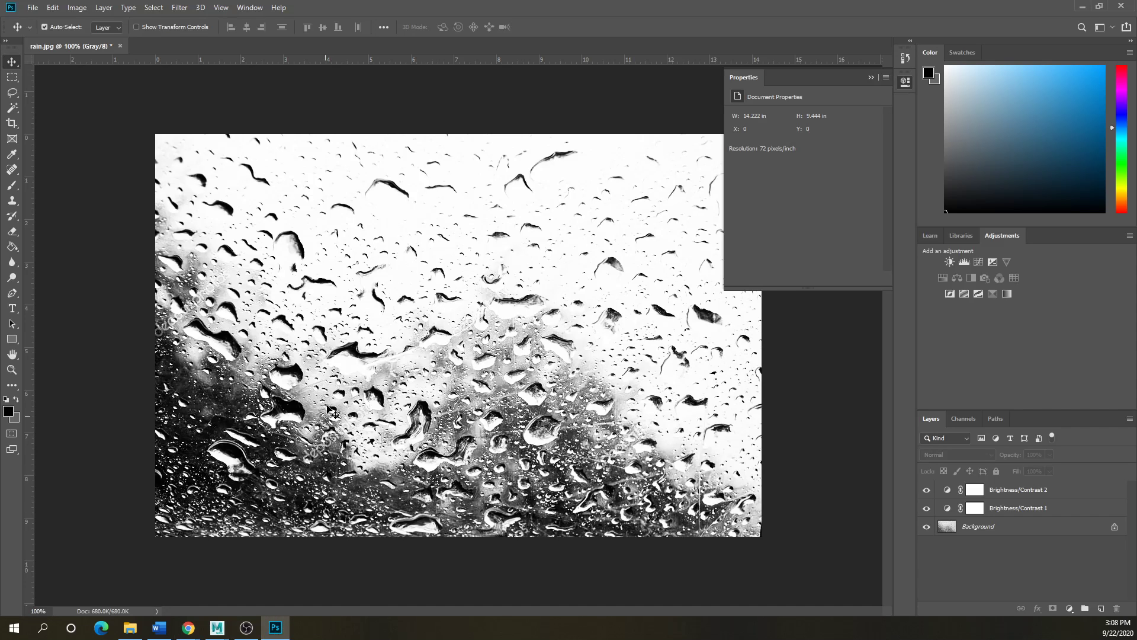
click(53, 8)
click(65, 18)
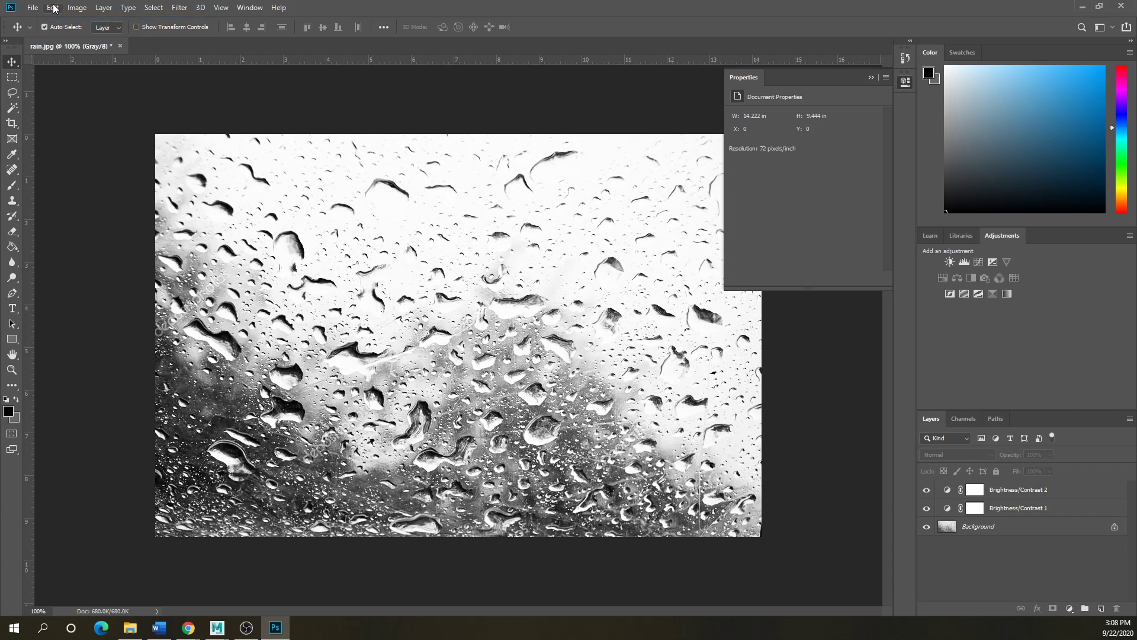
click(53, 8)
click(66, 19)
click(53, 8)
click(65, 18)
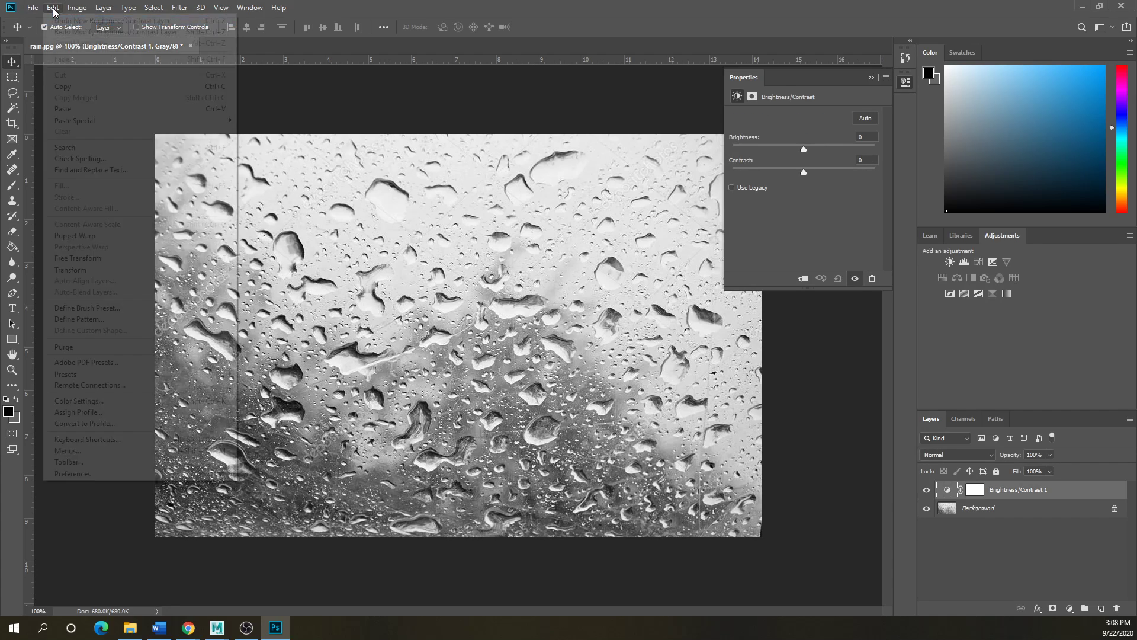
click(52, 7)
click(62, 20)
click(53, 7)
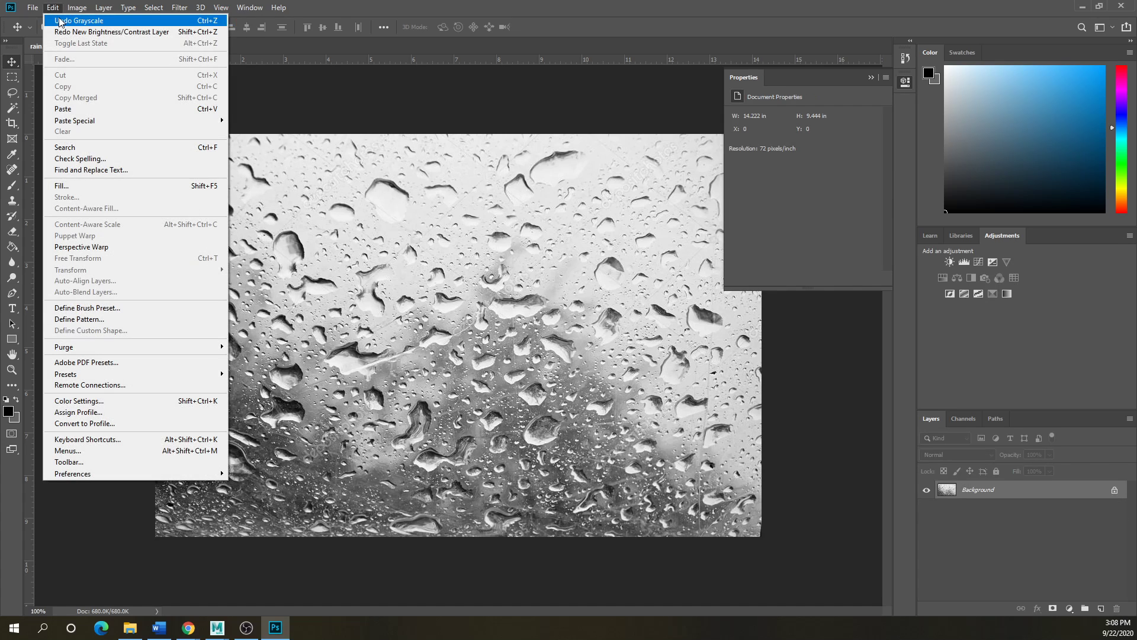
click(62, 21)
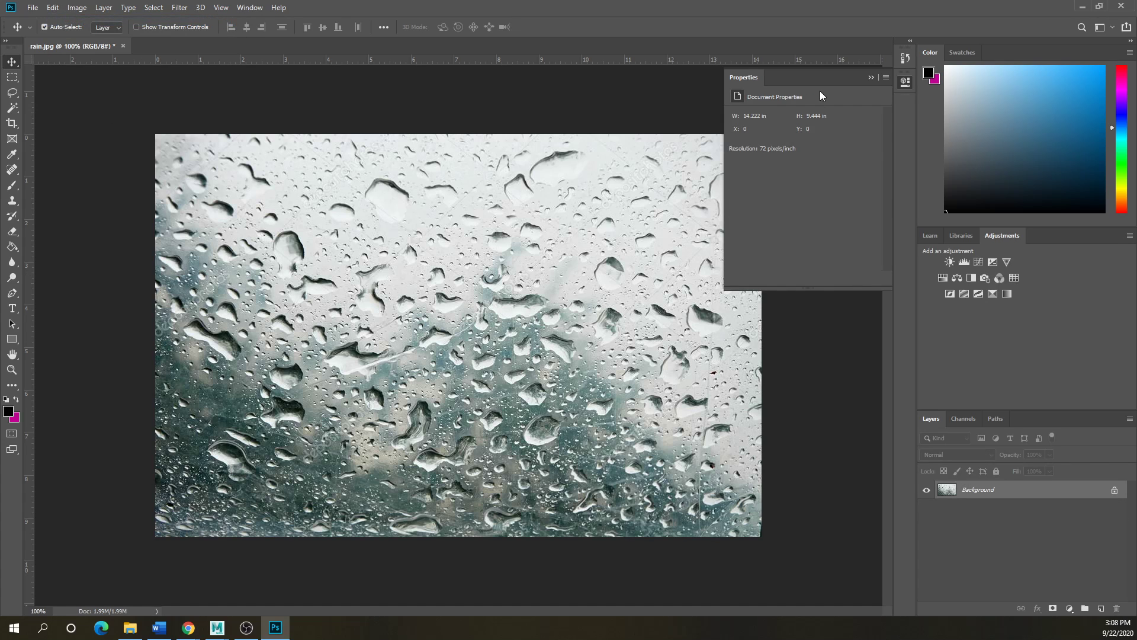
click(870, 77)
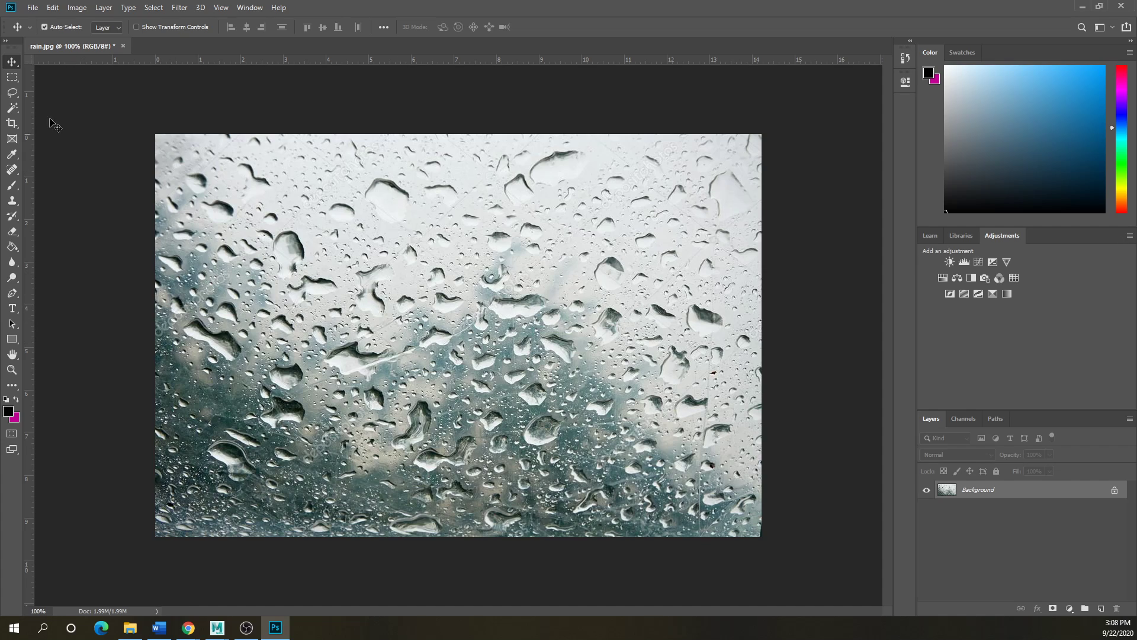
- Select a full-height strip about 1.5 in wide along the rain image's left edge and convert the locked Background into a regular layer
click(12, 79)
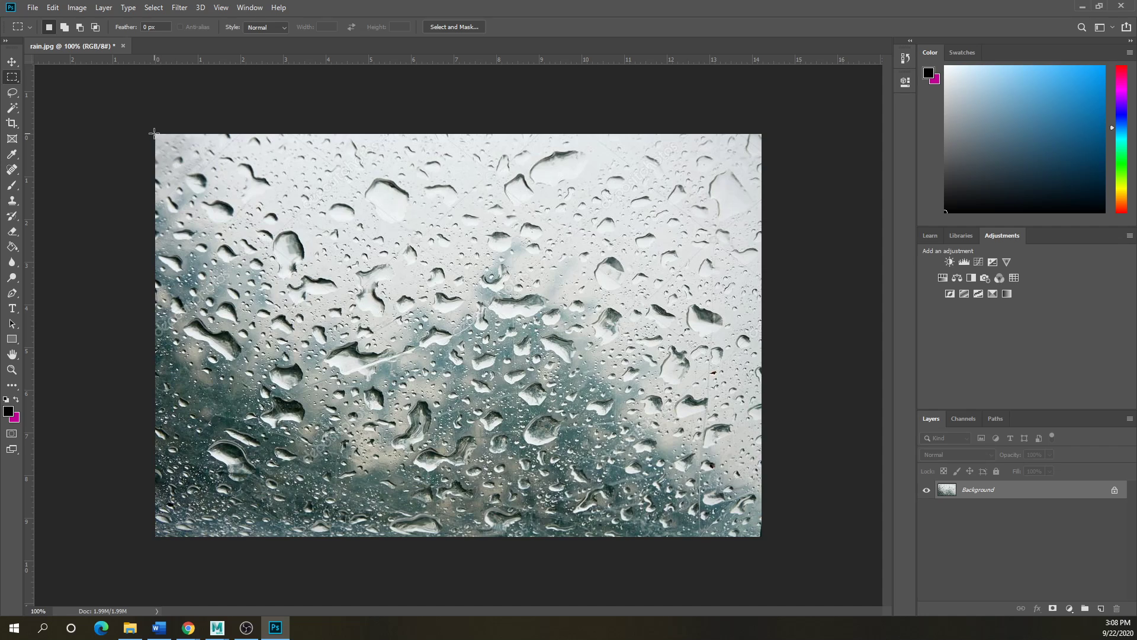
drag(154, 134, 218, 536)
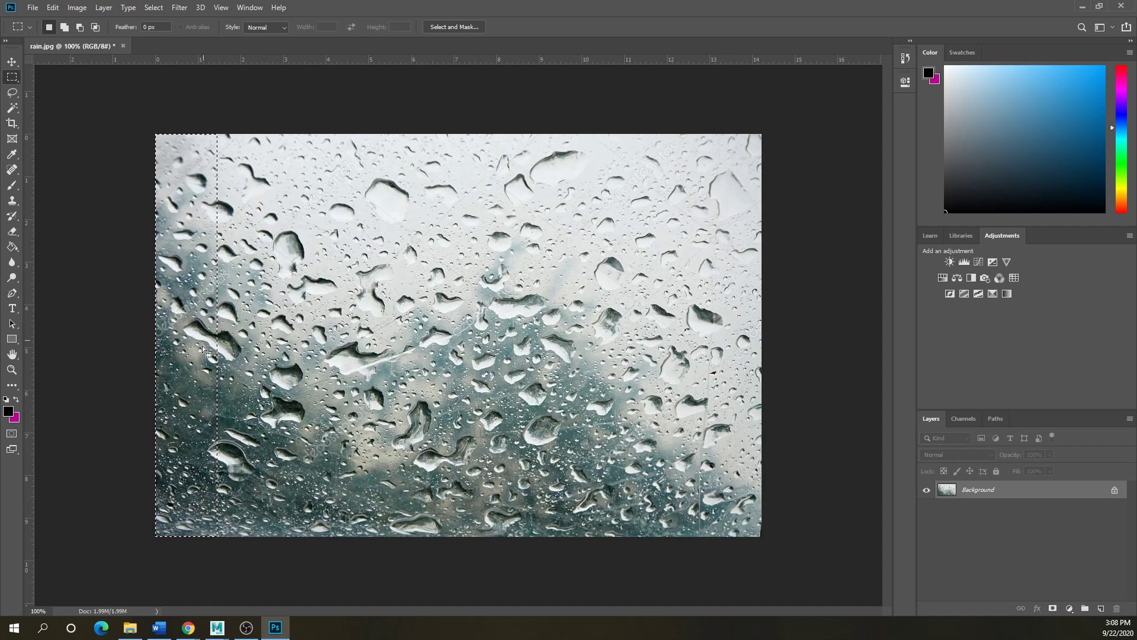
double_click(1002, 492)
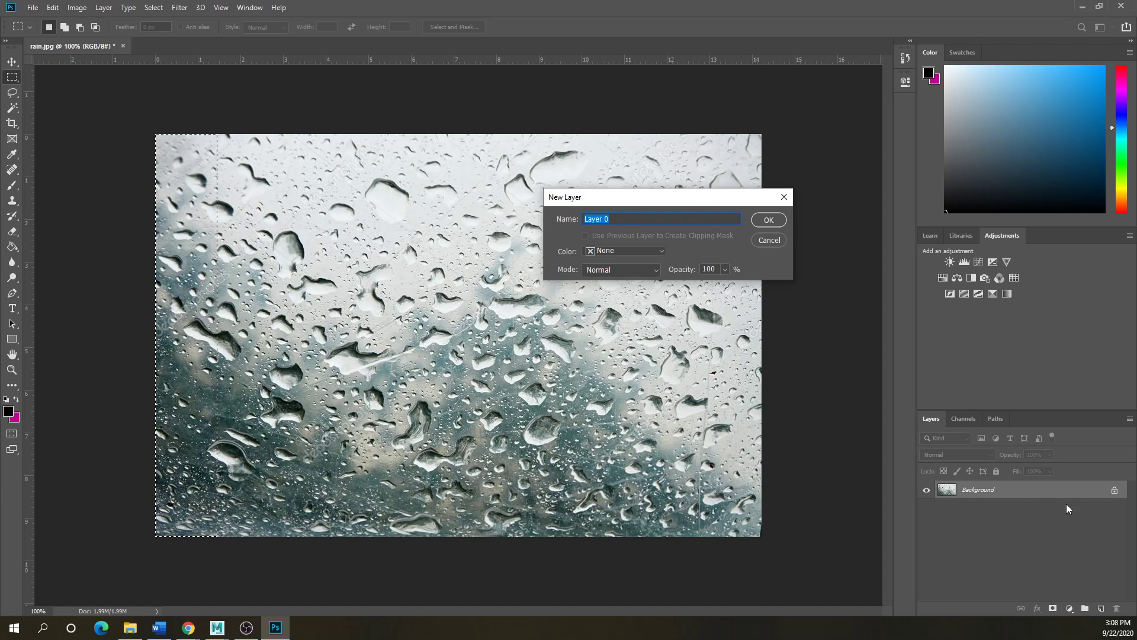
click(765, 220)
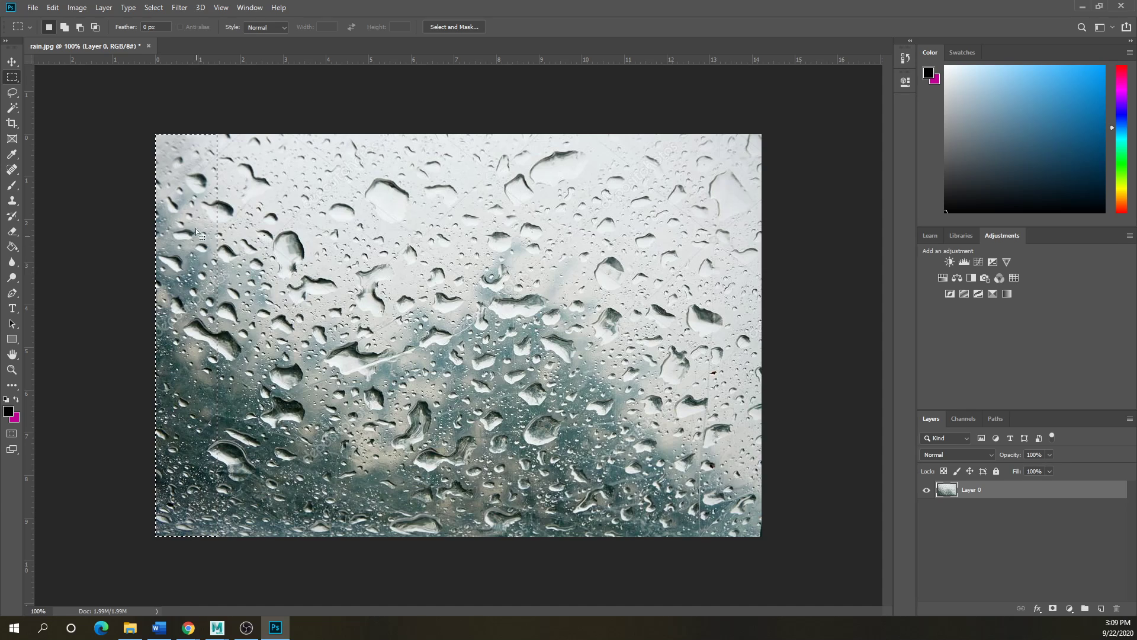
- Copy the selected strip to its own layer and hide the full rain image layer beneath it
click(107, 8)
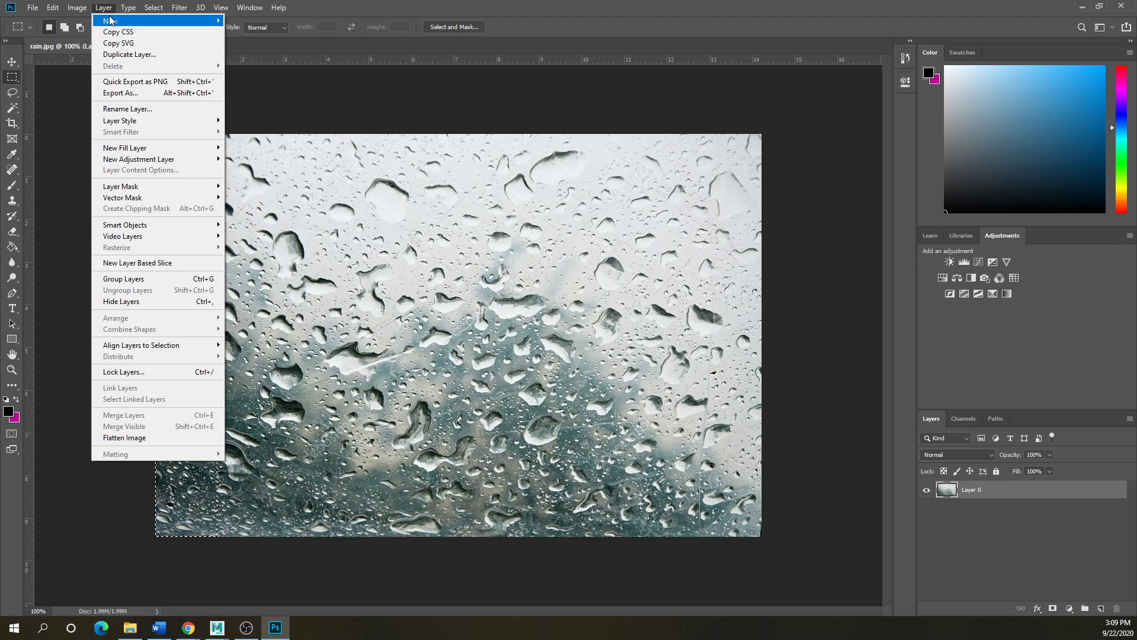
mouse_move(110, 21)
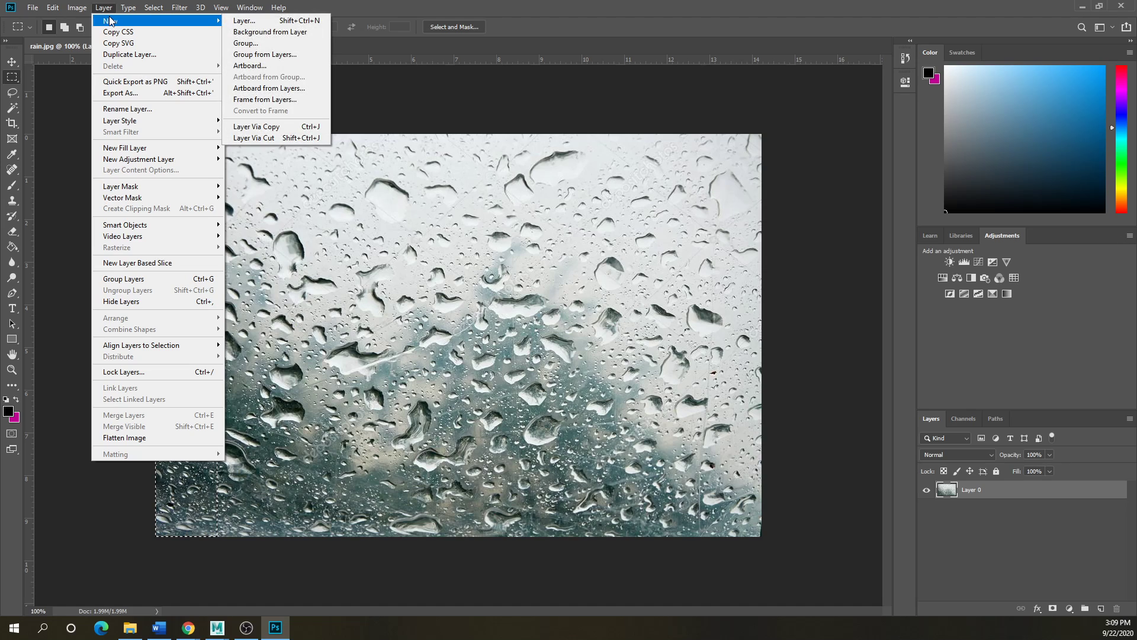
click(246, 131)
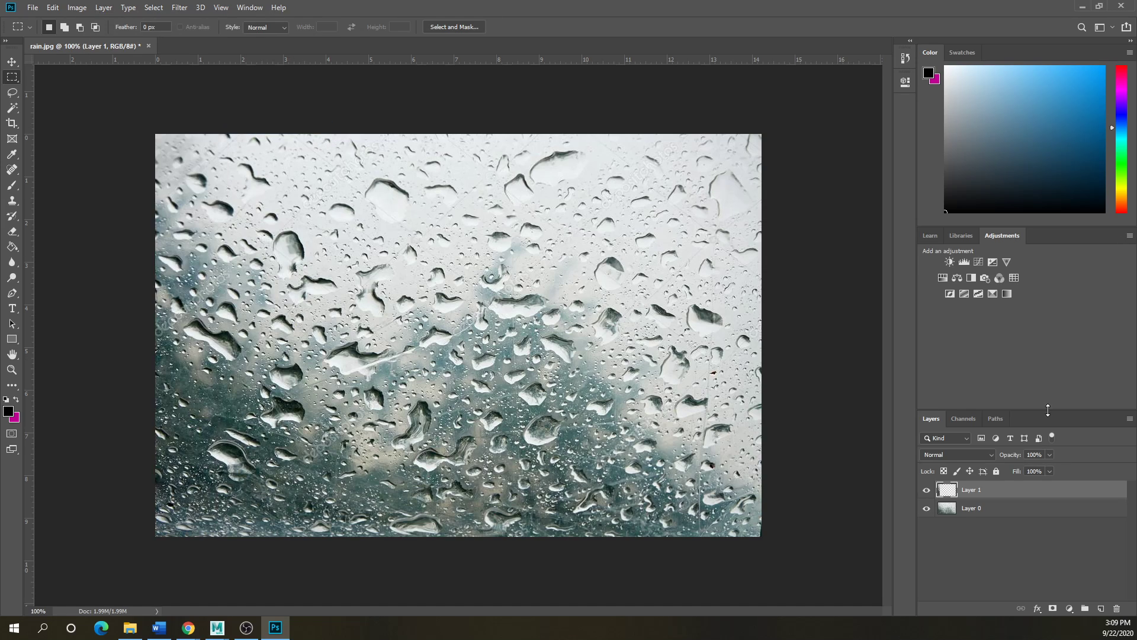
click(931, 510)
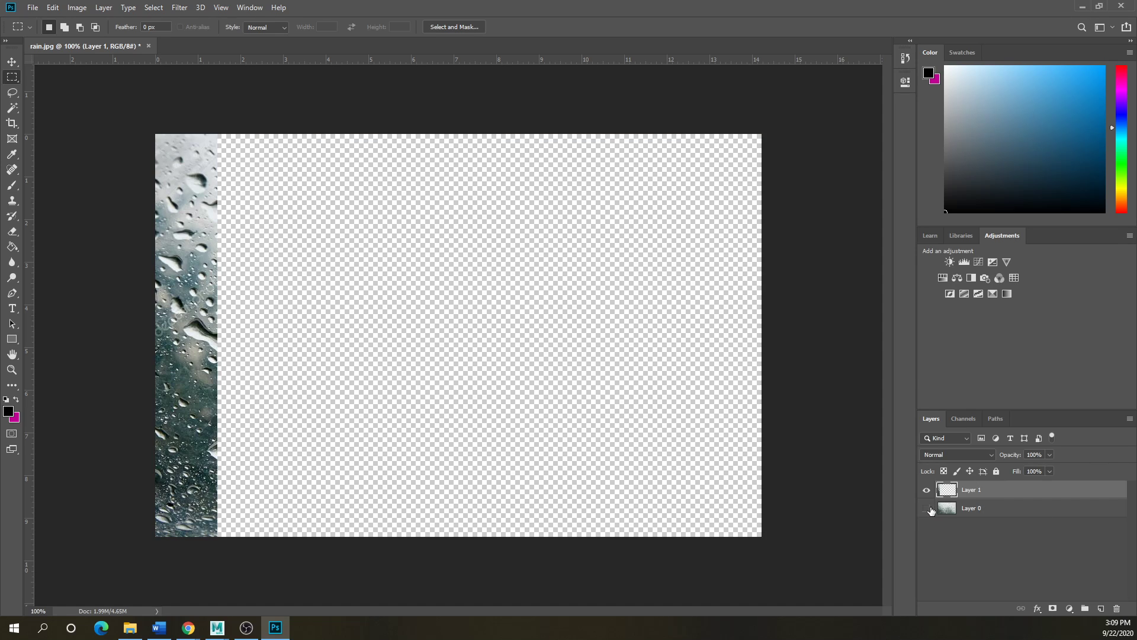
- Move the copied strip horizontally across the canvas to the image's right edge
click(12, 62)
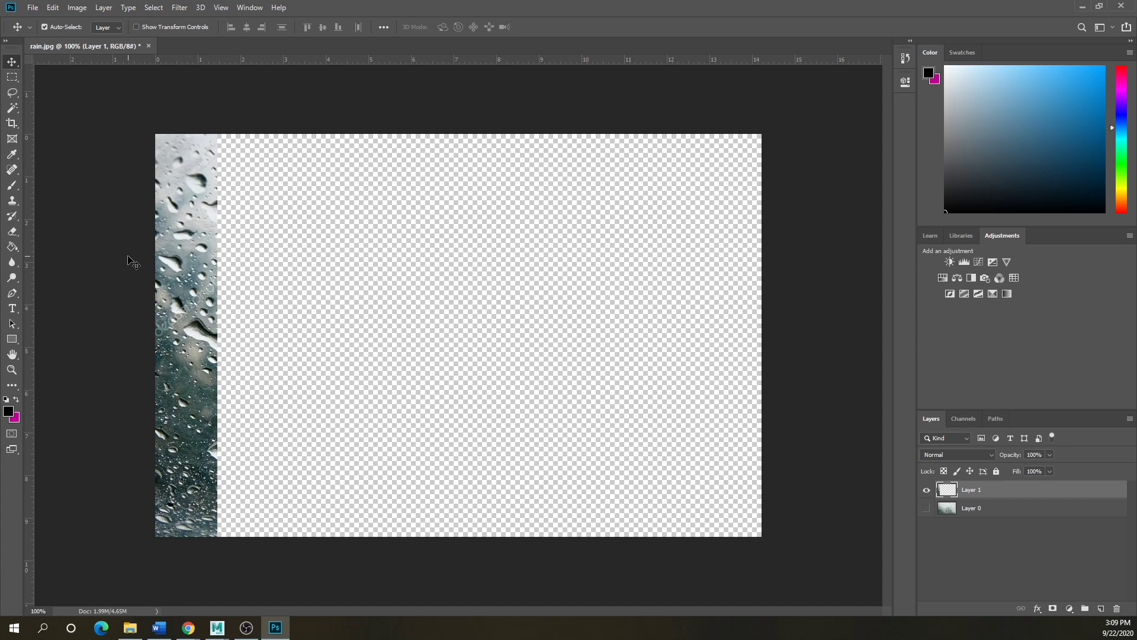
key(Right)
key(Right)
key(Right)
key(Right)
key(Right)
key(Right)
key(Right)
key(Right)
key(Right)
key(Right)
key(Right)
key(Right)
key(Right)
key(Right)
key(Right)
key(Right)
key(Right)
key(Right)
key(Right)
key(Right)
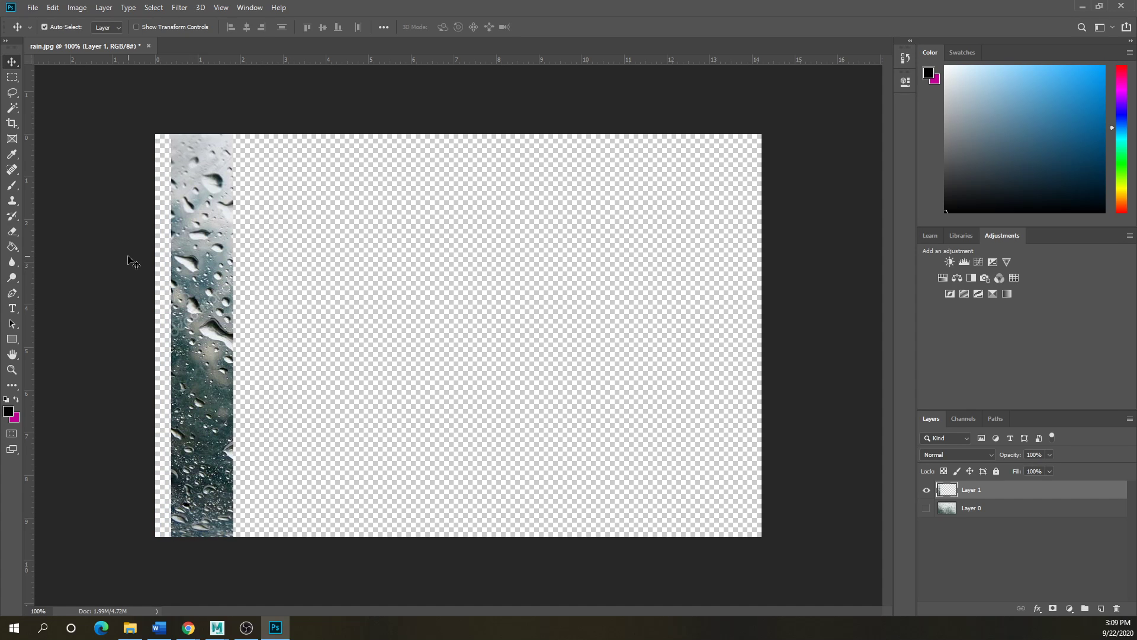
key(shift+Right)
key(shift+Right)
key(shift+Right)
key(shift+Right)
key(shift+Right)
key(shift+Right)
key(shift+Right)
key(shift+Right)
key(shift+Right)
key(shift+Right)
key(shift+Right)
key(shift+Right)
key(shift+Right)
key(shift+Right)
key(shift+Right)
key(shift+Right)
key(shift+Right)
key(shift+Right)
key(shift+Right)
key(shift+Right)
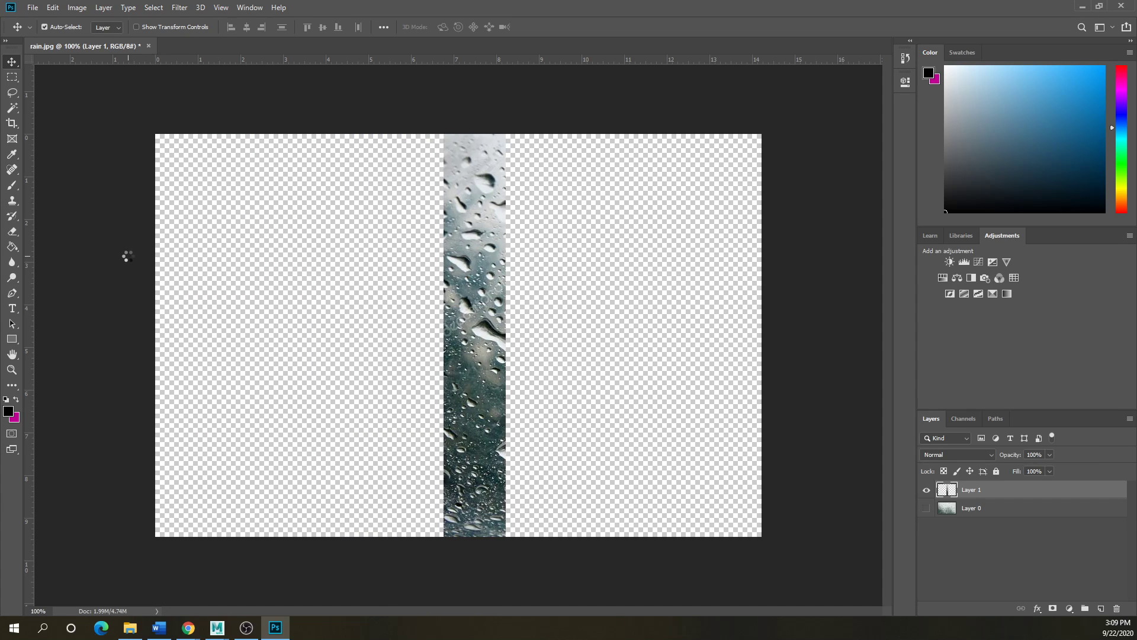
key(shift+Right)
key(shift+Right)
key(shift+Right)
key(shift+Right)
key(shift+Right)
key(shift+Right)
key(shift+Right)
key(shift+Right)
key(shift+Right)
key(shift+Right)
key(shift+Right)
key(shift+Right)
key(shift+Right)
key(shift+Right)
key(shift+Right)
key(shift+Right)
key(shift+Right)
key(shift+Right)
key(shift+Right)
key(shift+Right)
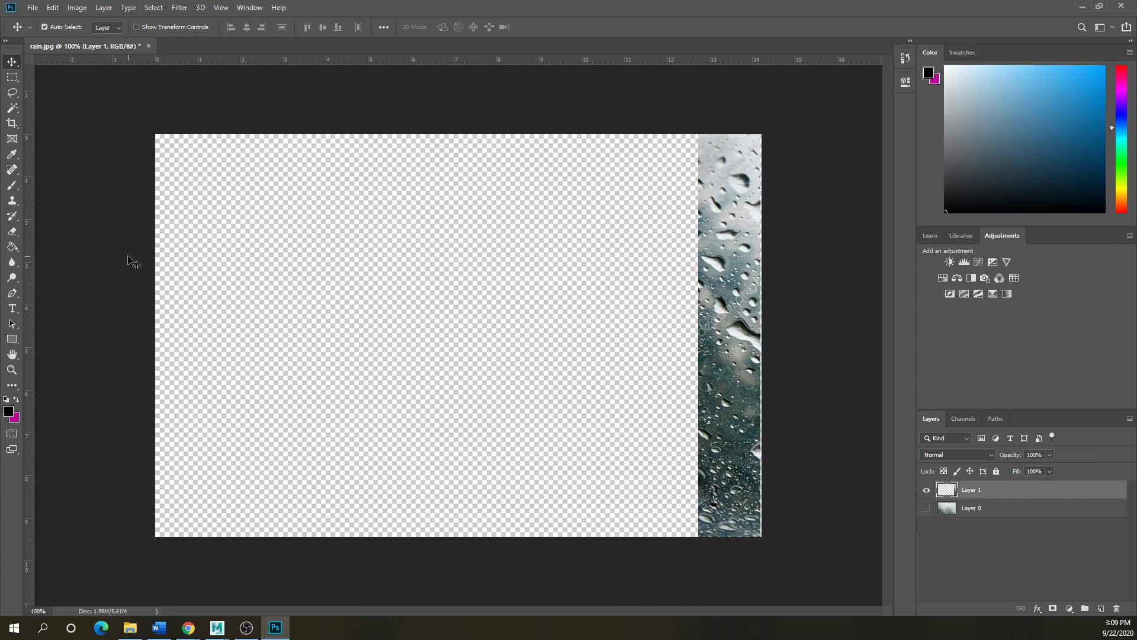
key(shift+Right)
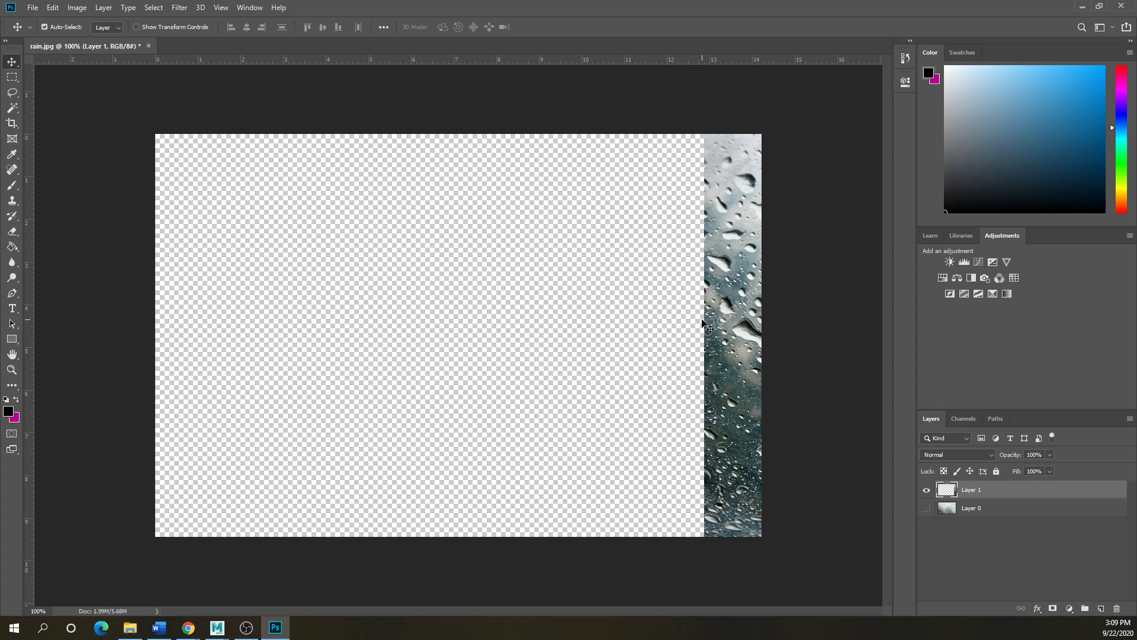
- Mirror the strip horizontally by scaling it to about -101.9% width, align it with the canvas's right edge, and show the full rain layer again
click(52, 8)
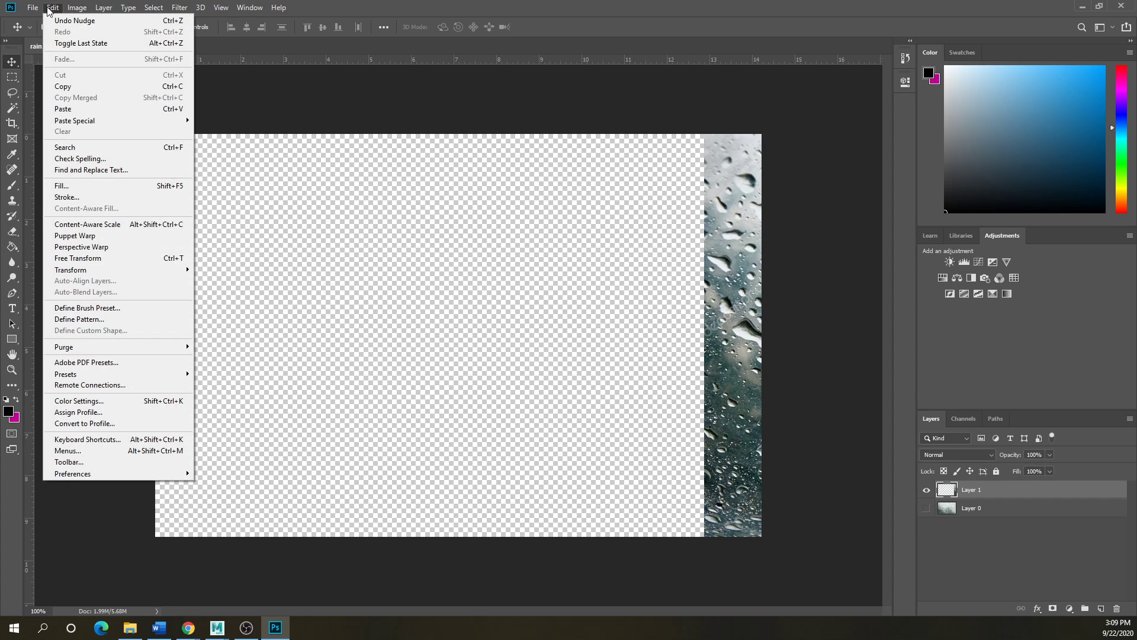
mouse_move(116, 270)
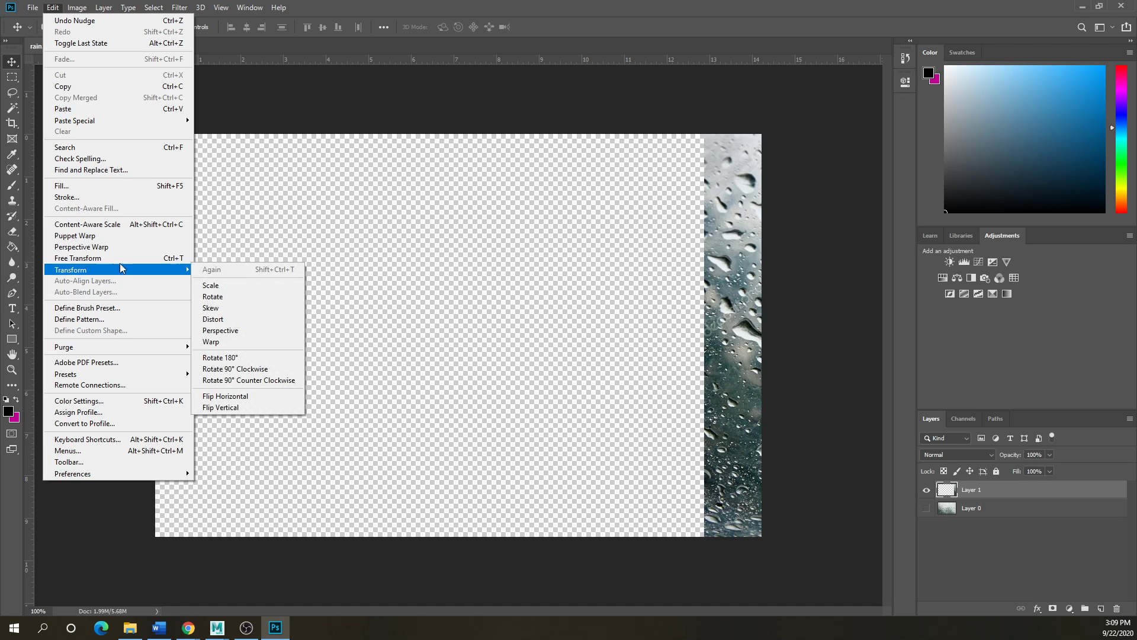
click(233, 289)
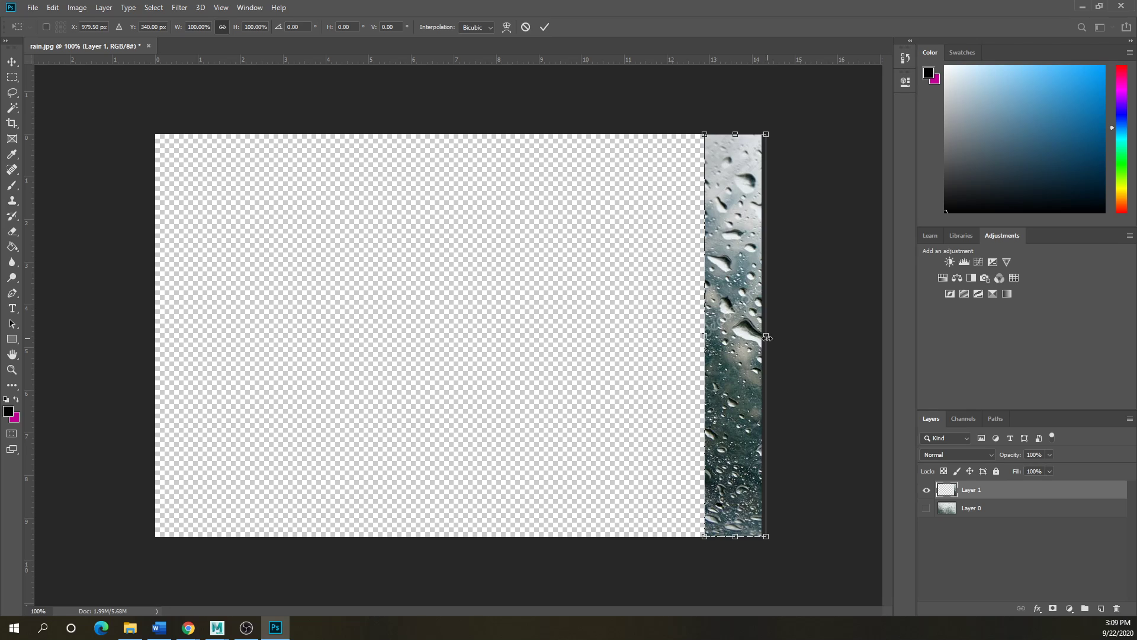
drag(766, 336, 641, 336)
drag(670, 300, 727, 299)
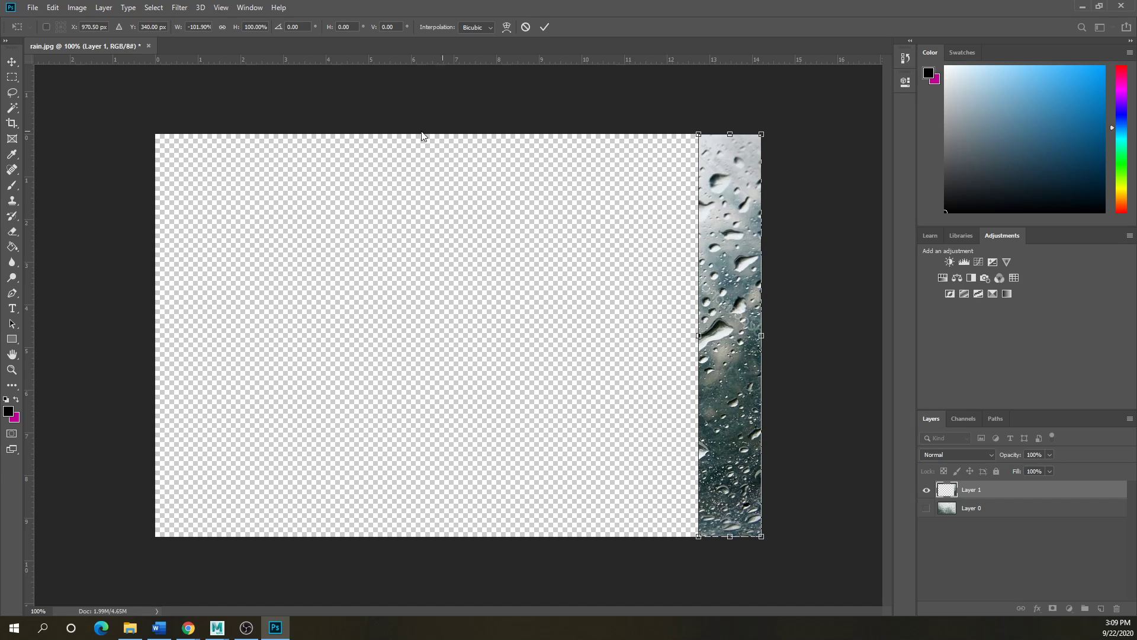
click(927, 508)
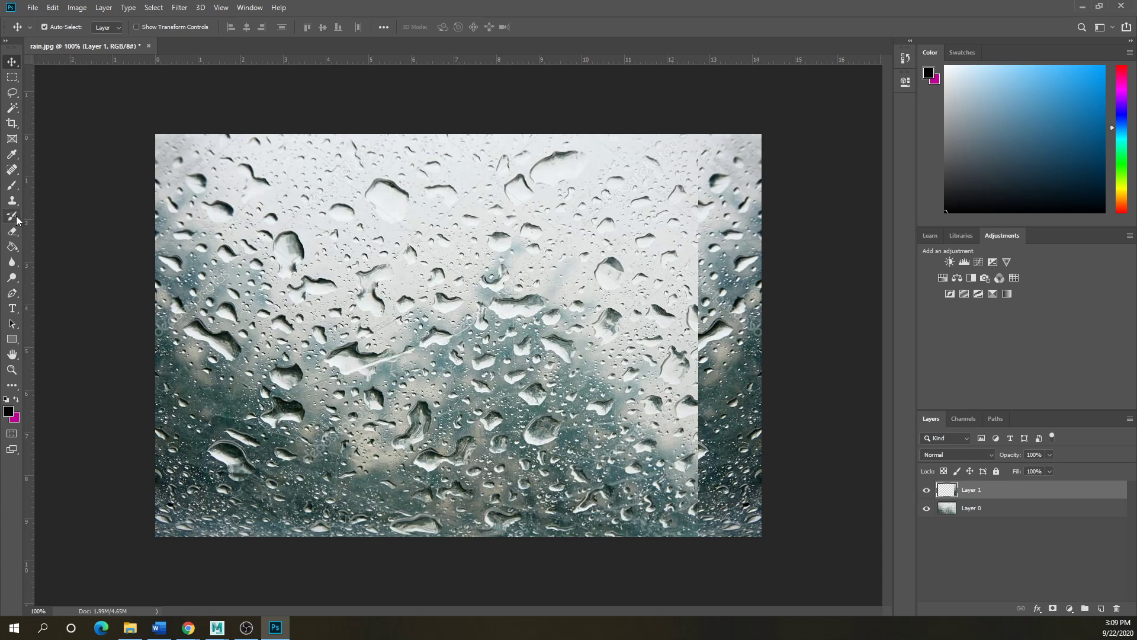
- Erase the strip's straight inner edge from top to bottom with the Eraser tool to make the seam irregular
click(13, 232)
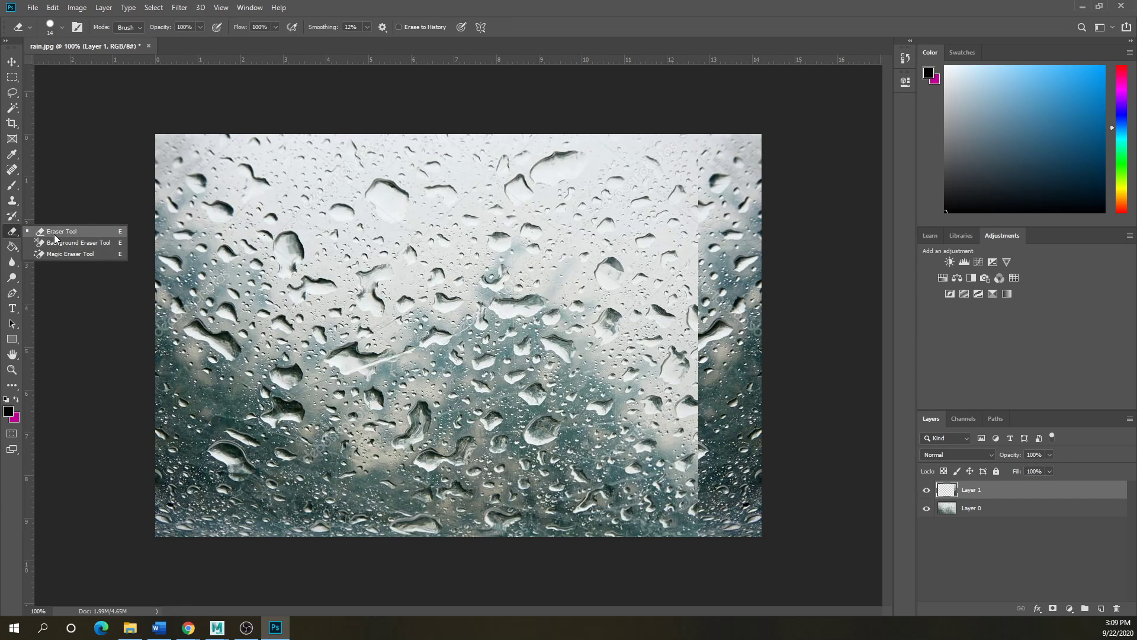
click(55, 232)
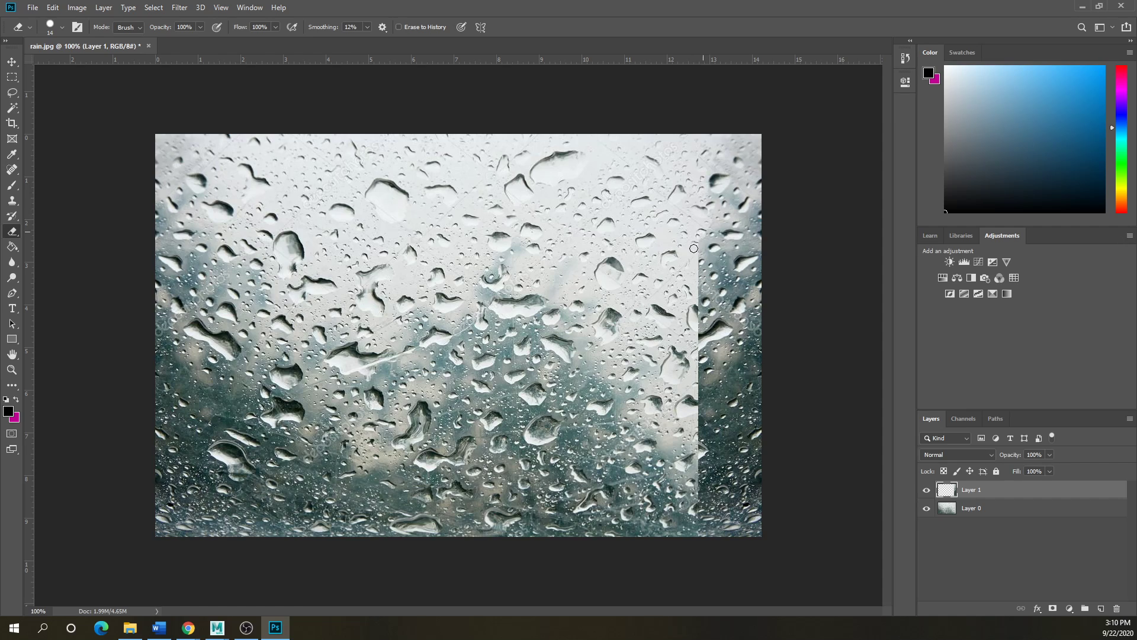
mouse_move(694, 248)
mouse_down()
mouse_move(708, 263)
mouse_move(684, 318)
mouse_move(708, 421)
mouse_move(692, 489)
mouse_move(718, 533)
mouse_move(705, 555)
mouse_up()
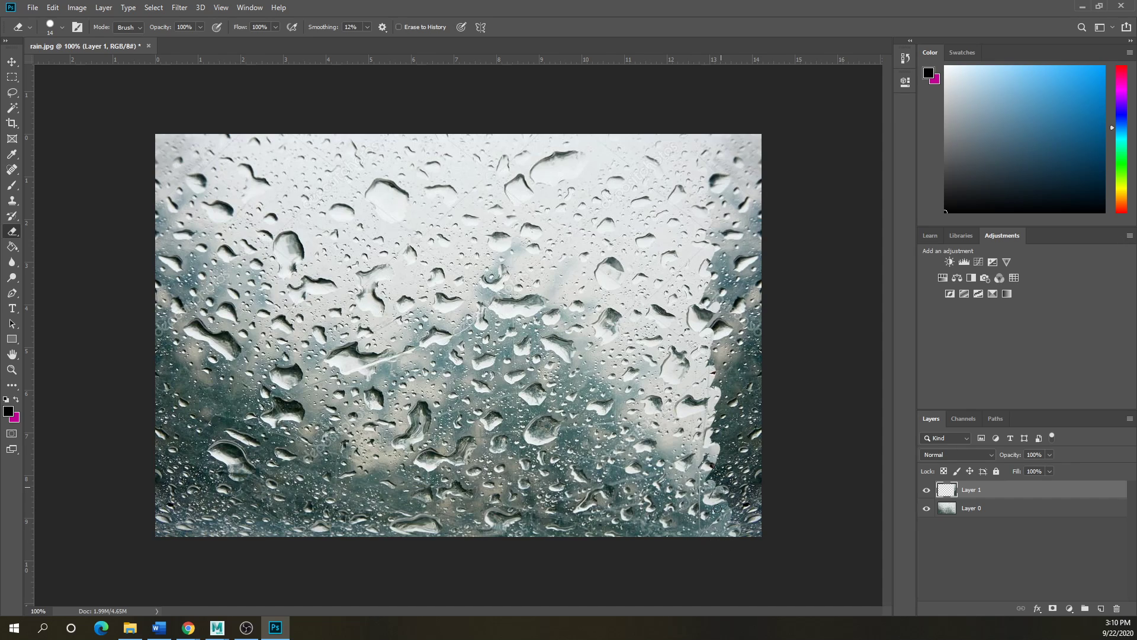
drag(707, 441, 709, 151)
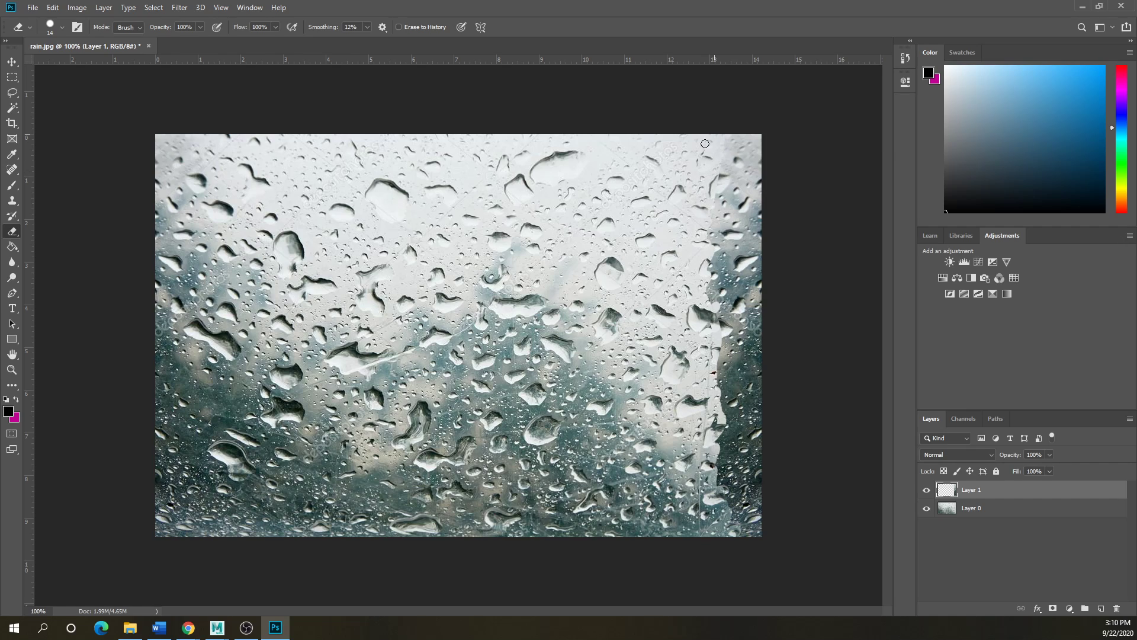
drag(716, 275, 703, 262)
- Soften the strip's inner seam with the Blur tool at 19% strength
click(14, 264)
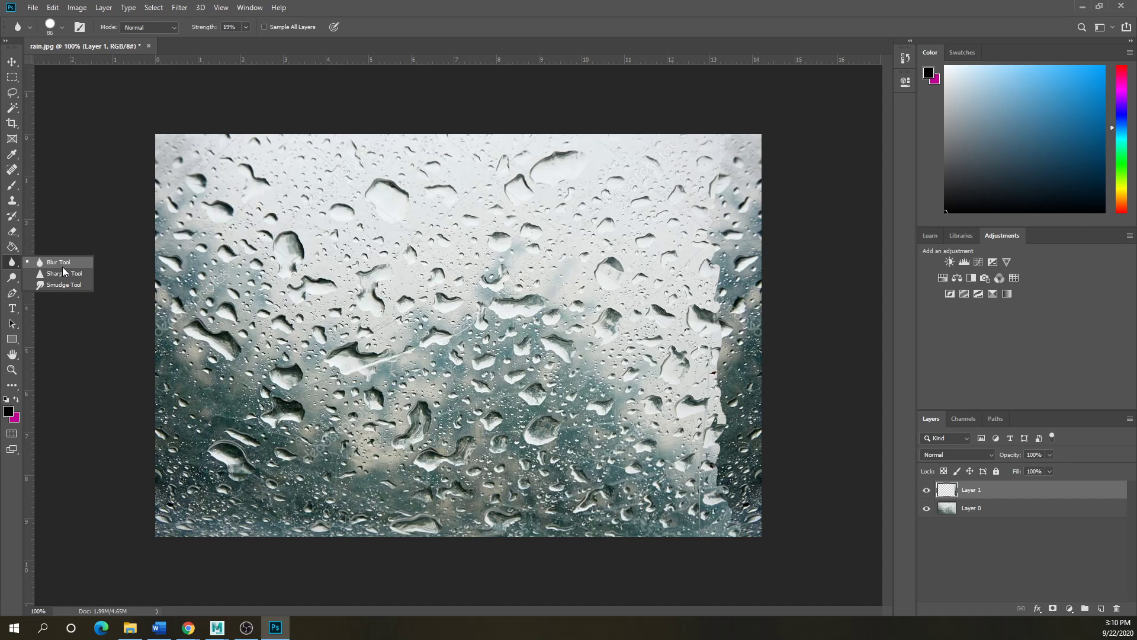
click(62, 266)
mouse_move(704, 183)
mouse_down()
mouse_move(703, 489)
mouse_move(699, 433)
mouse_up()
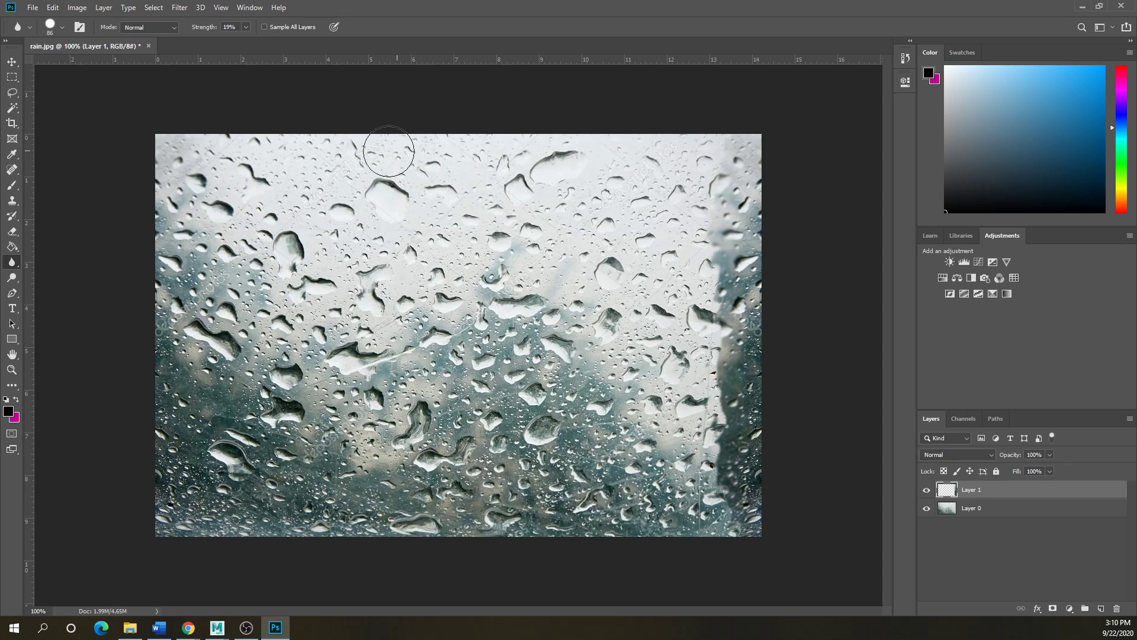
click(13, 62)
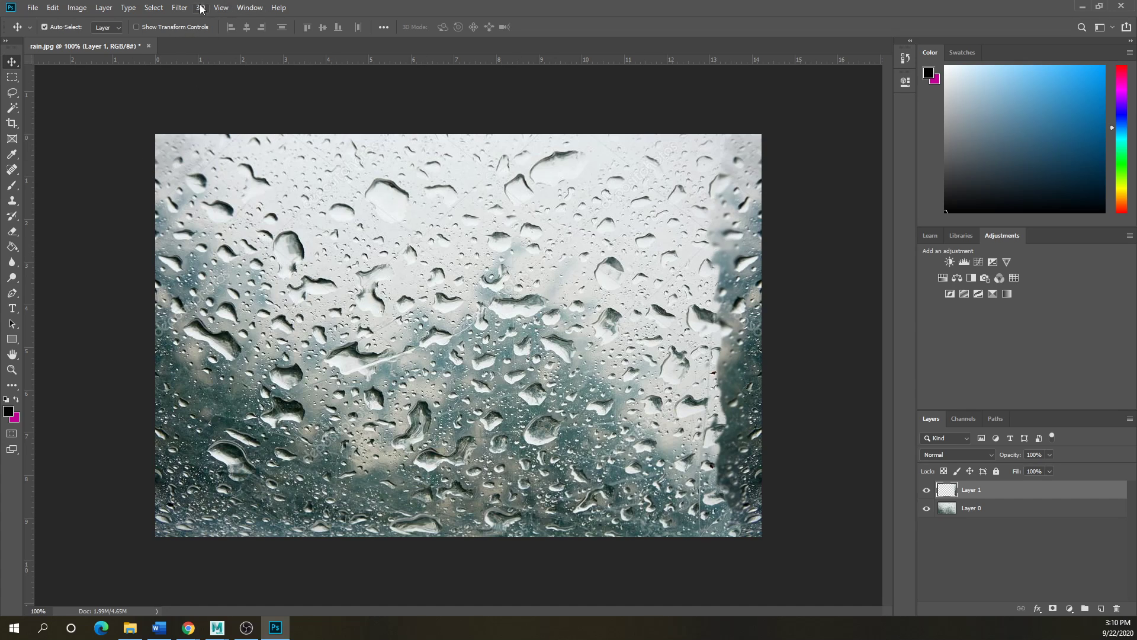
click(179, 7)
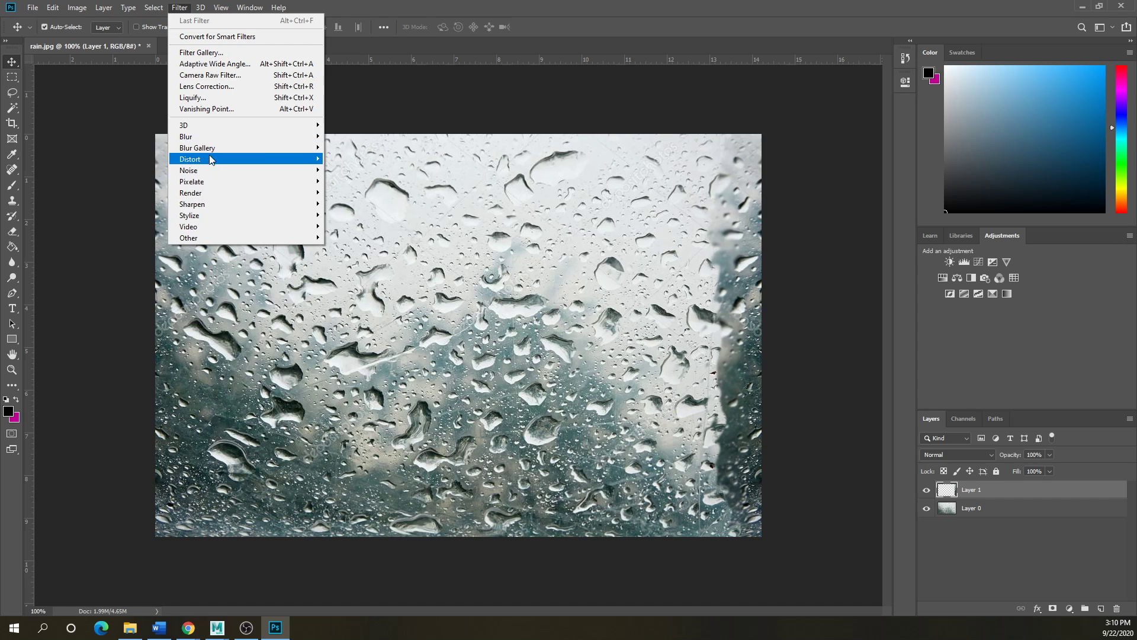
mouse_move(210, 159)
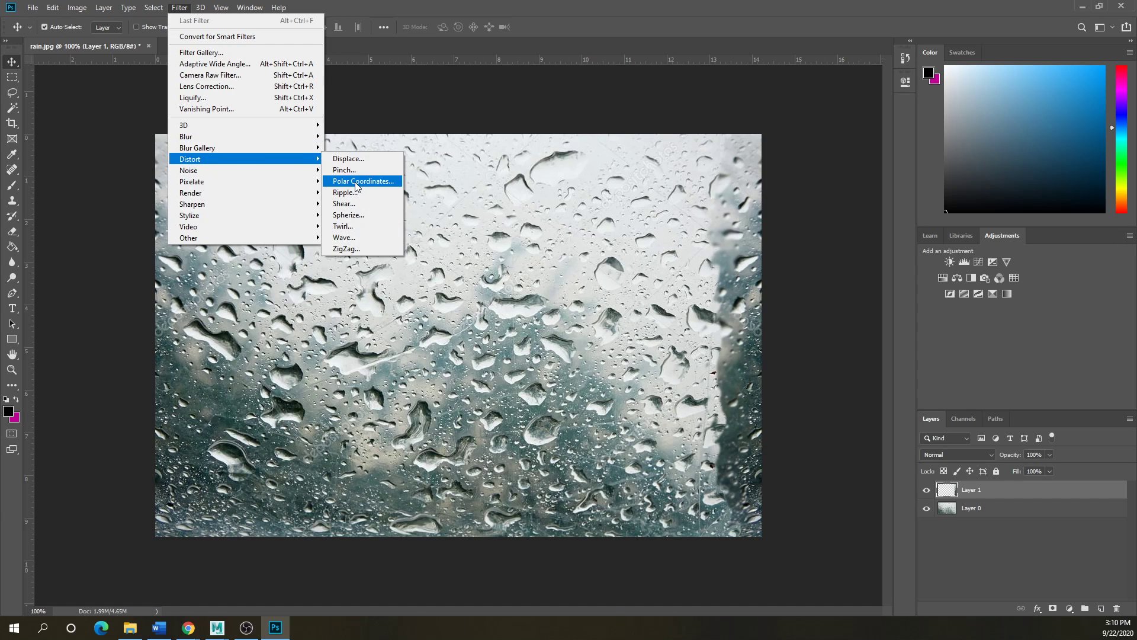
click(355, 183)
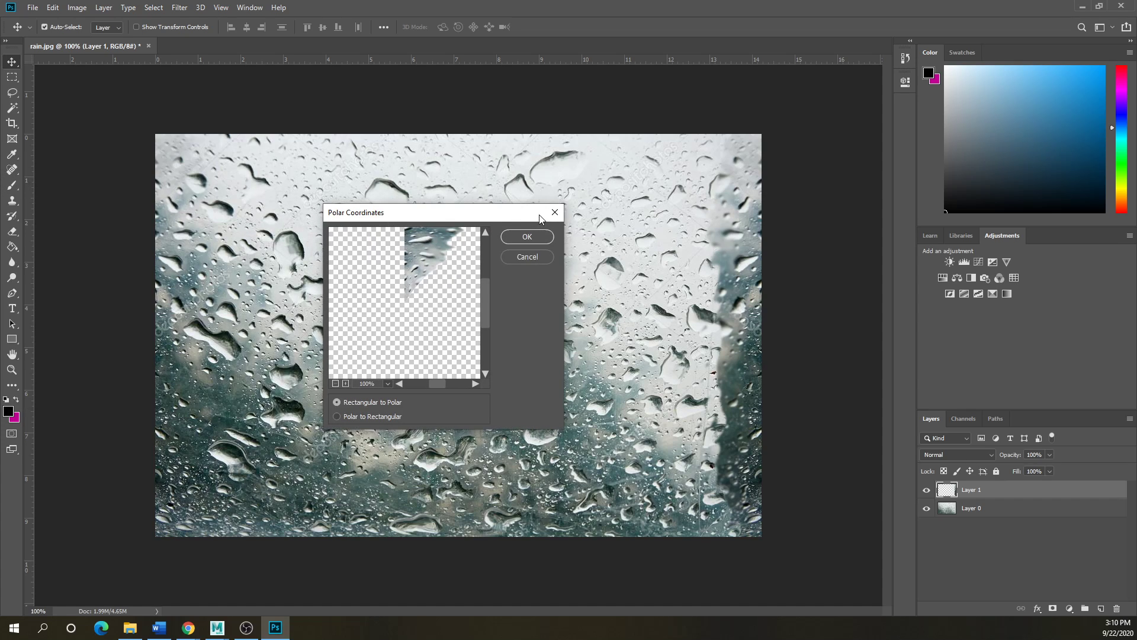
click(549, 212)
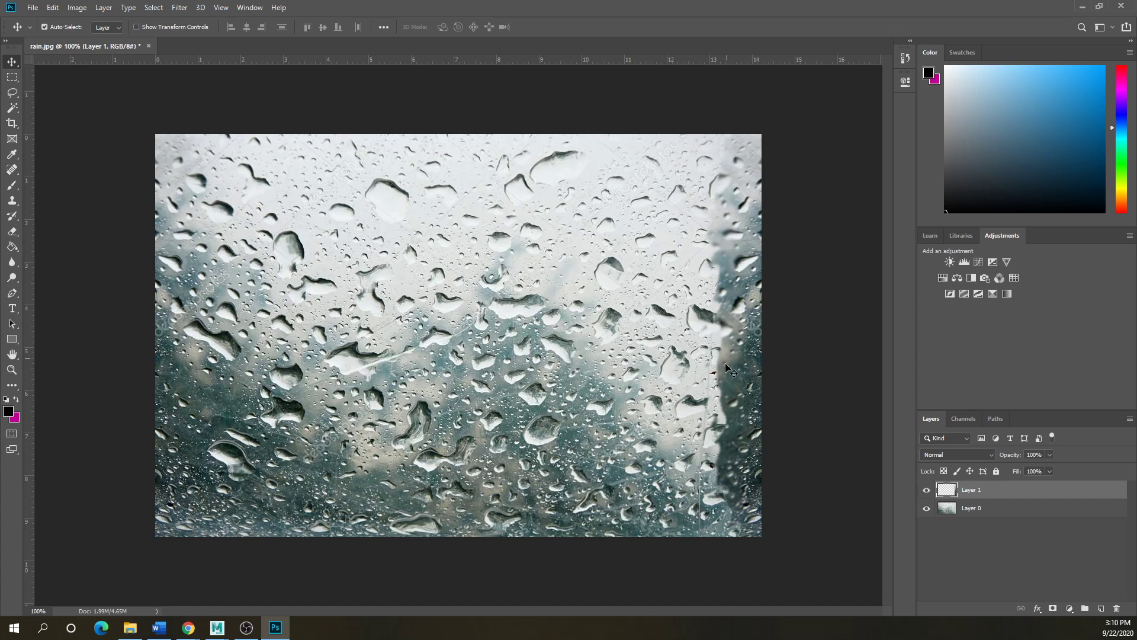
- Save the edited rain image as a JPEG in sourceimages, replacing the existing rain.jpg
click(851, 474)
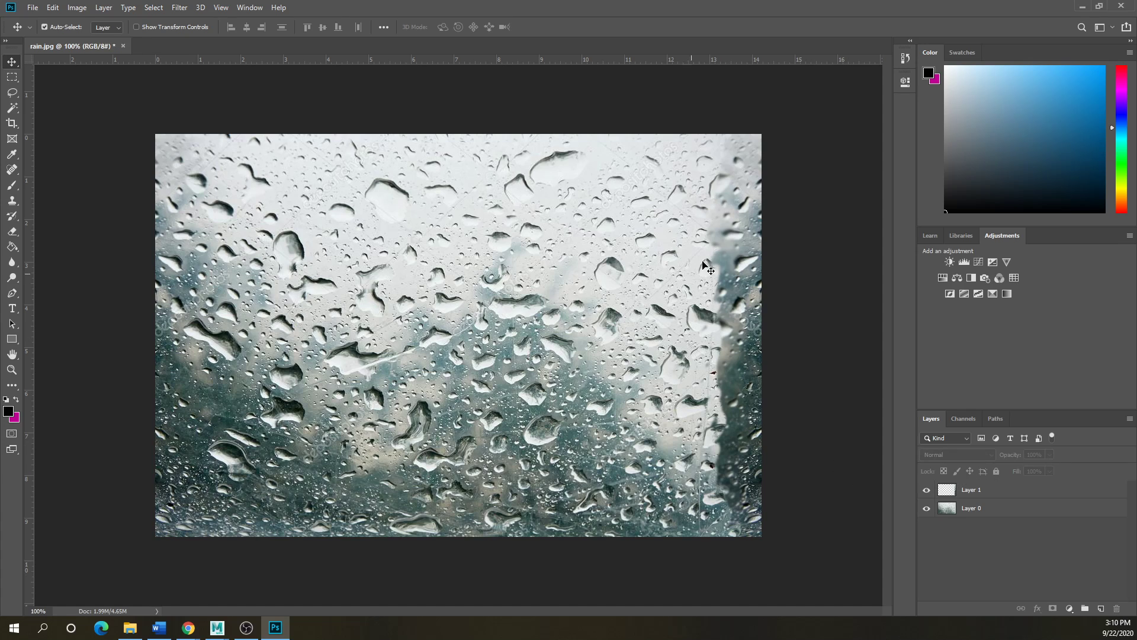
click(32, 7)
click(48, 138)
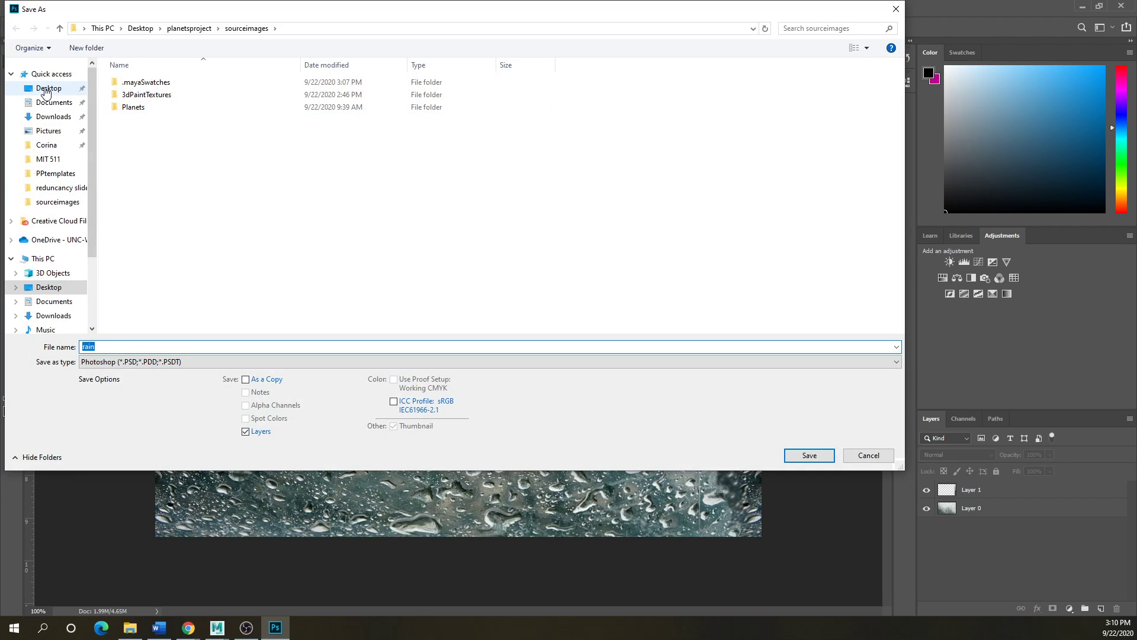
click(900, 363)
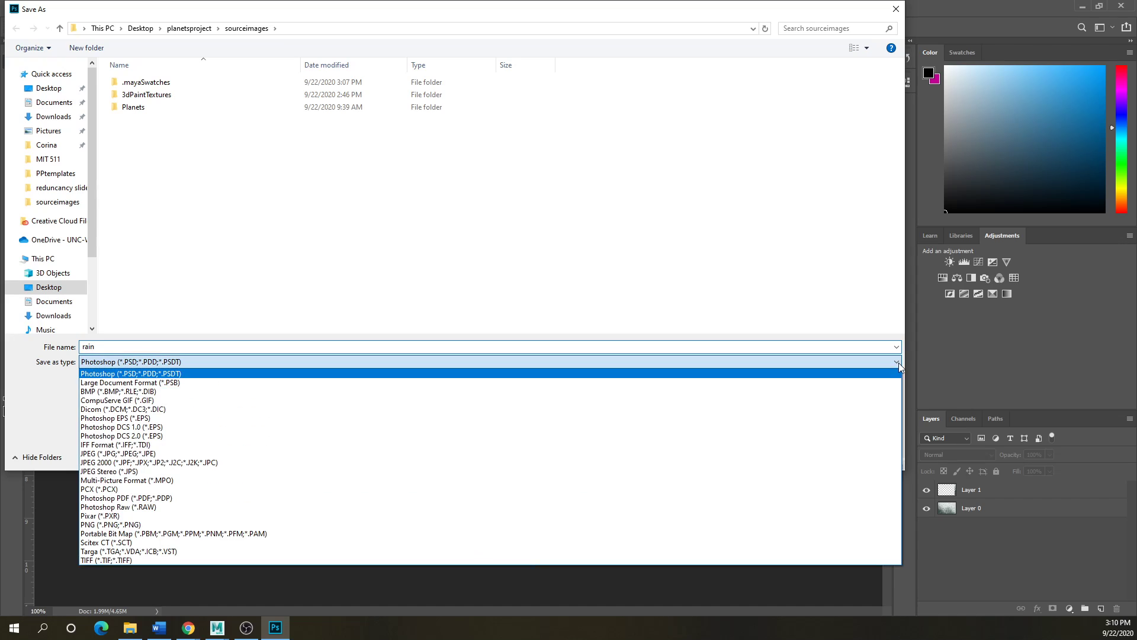
click(126, 454)
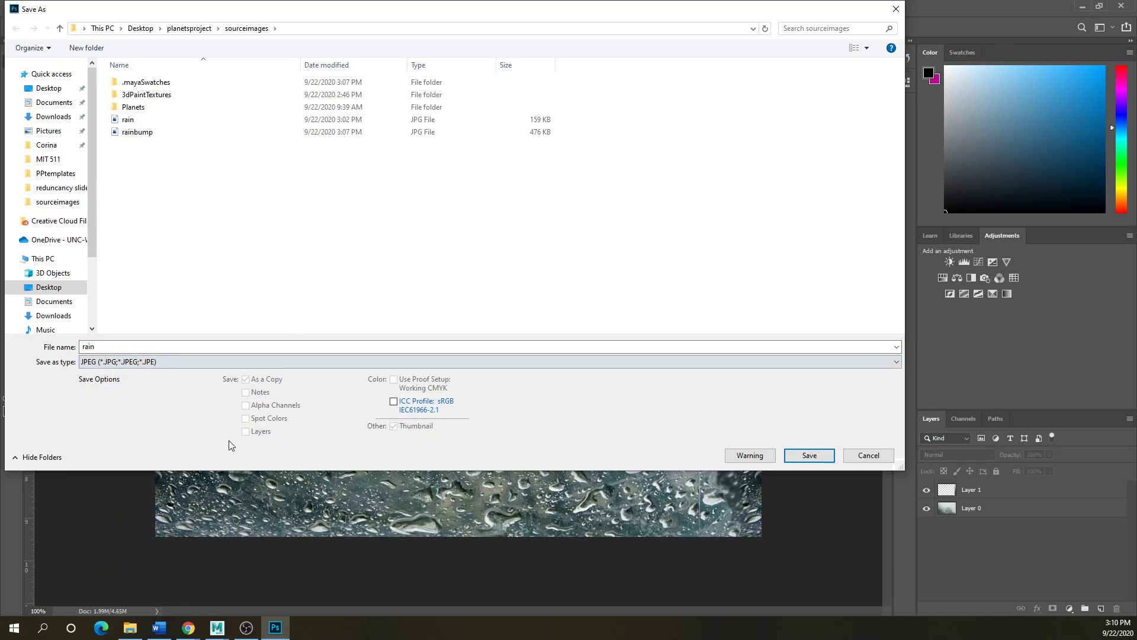
click(123, 122)
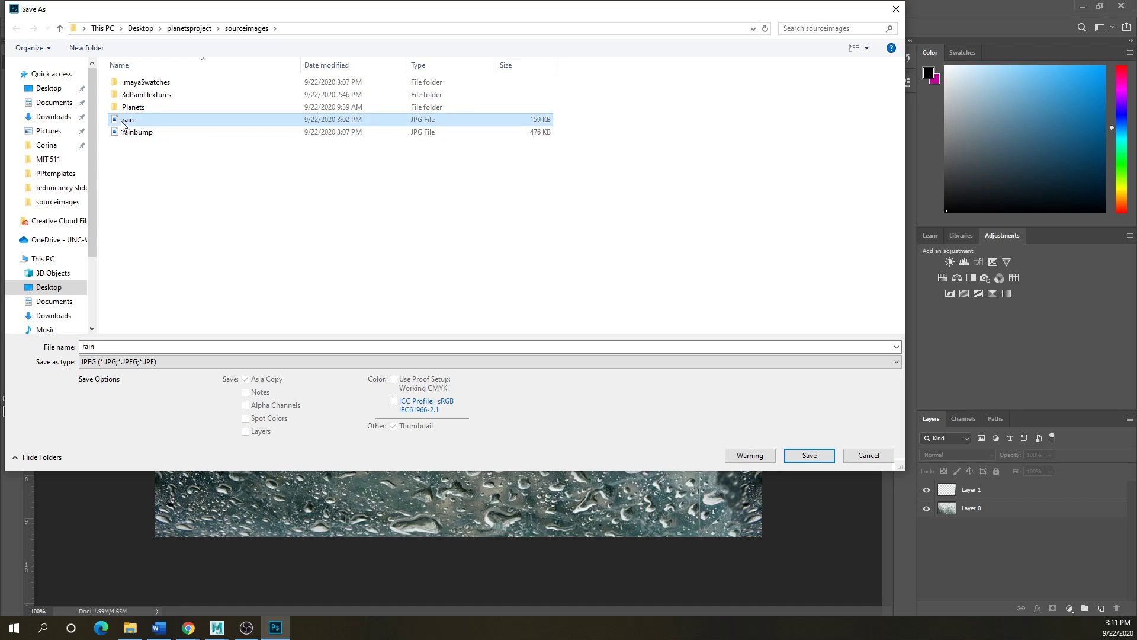
click(827, 457)
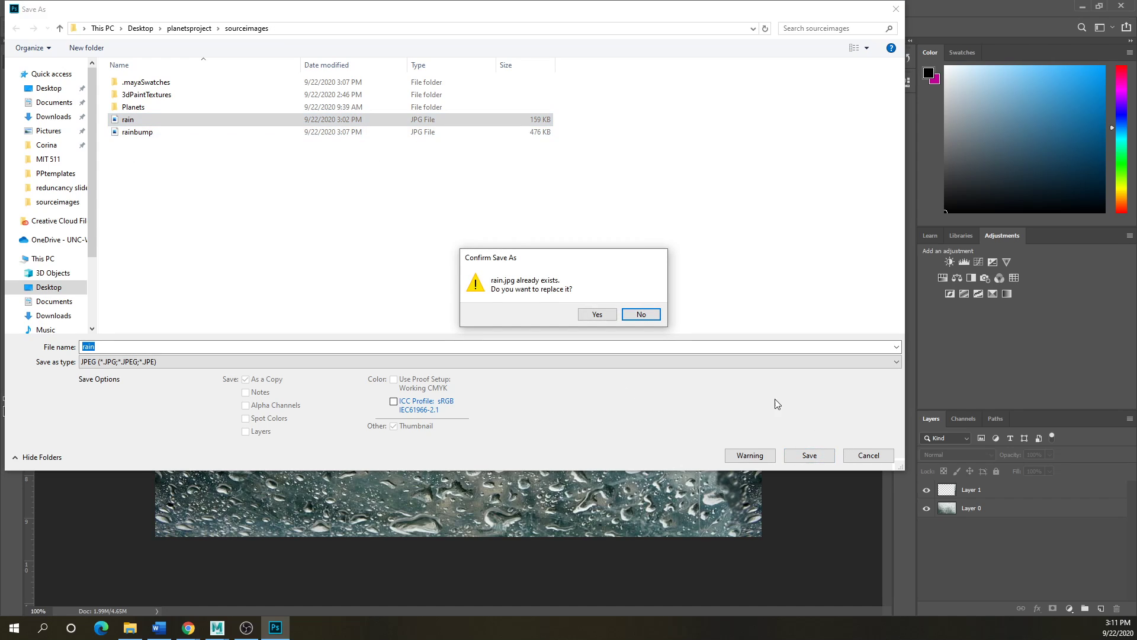
click(597, 315)
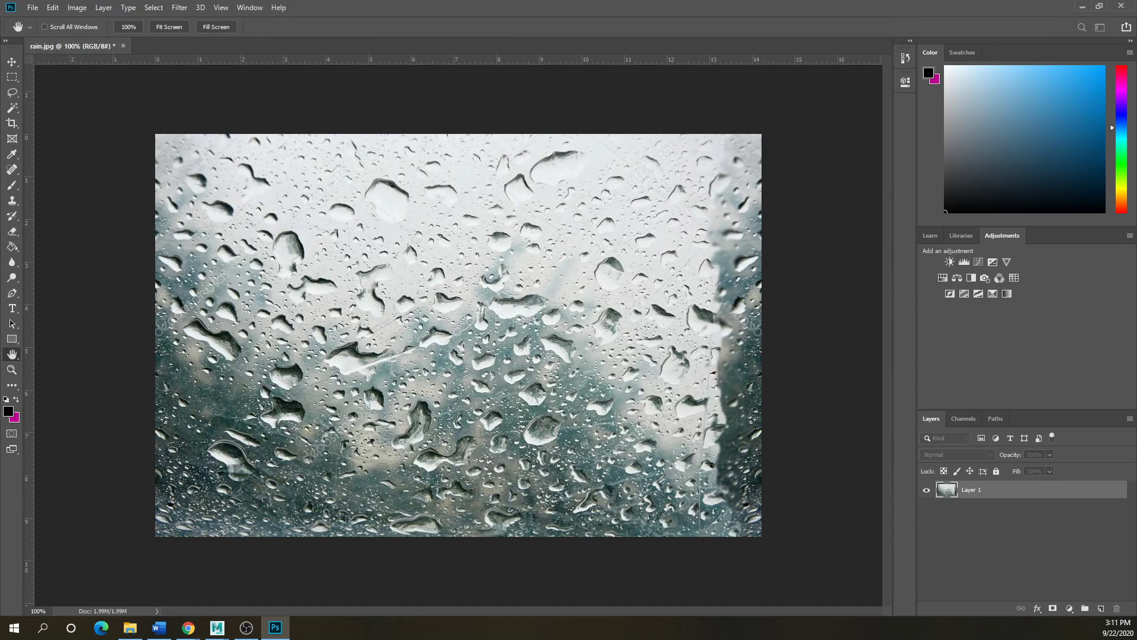
- Switch to Maya's Hypershade and examine the rain texture on the sphere from several sides
mouse_move(217, 627)
click(255, 591)
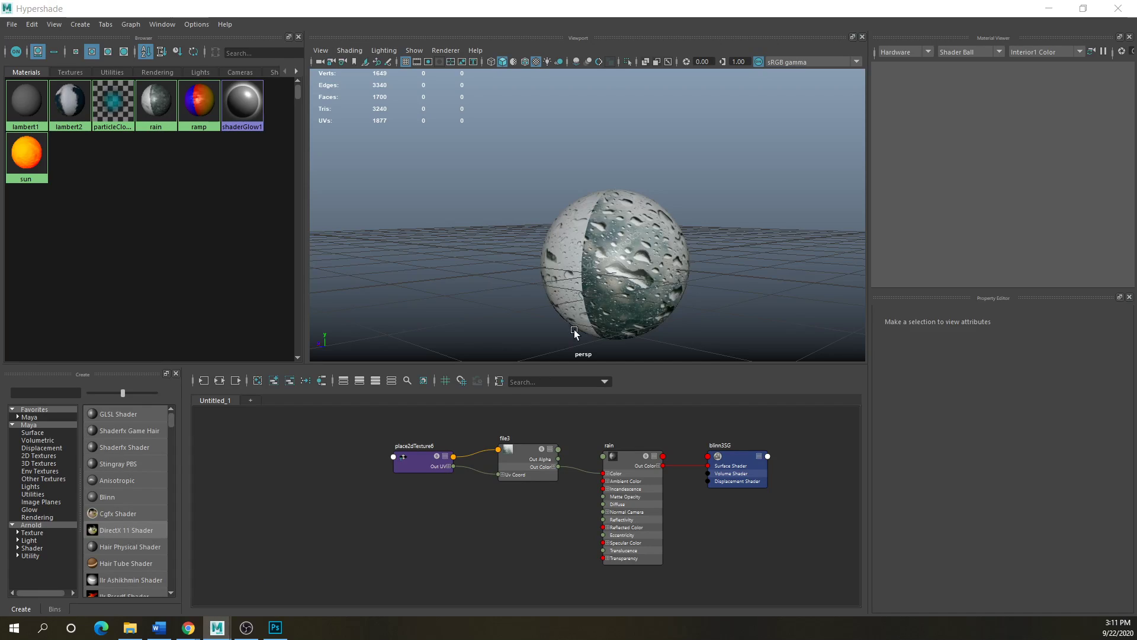
click(594, 260)
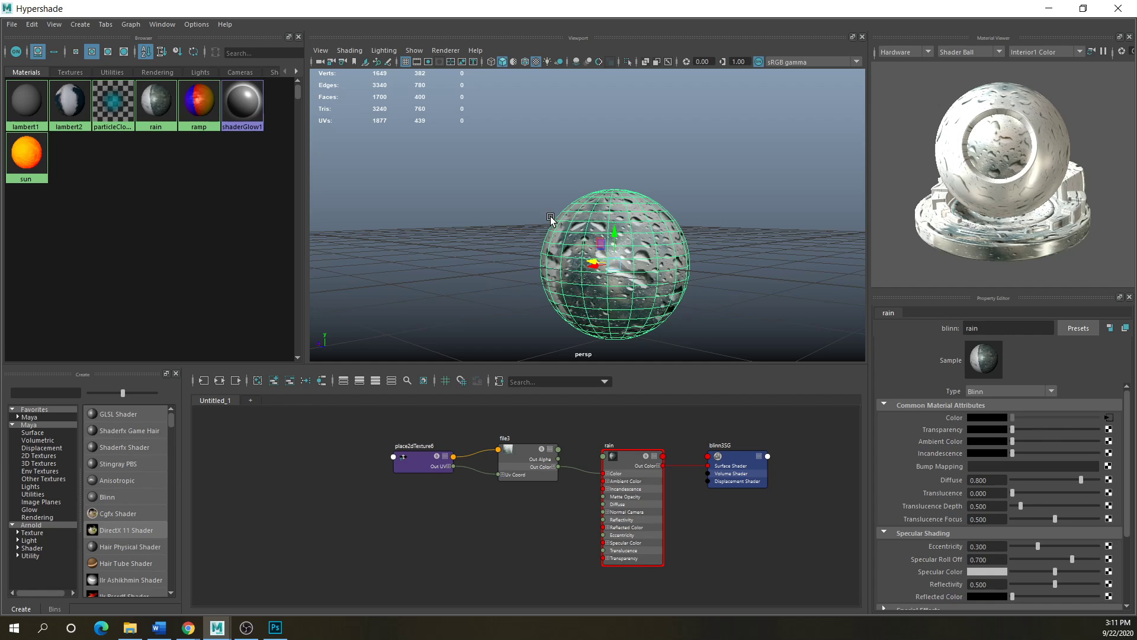
scroll(576, 290, down, 2)
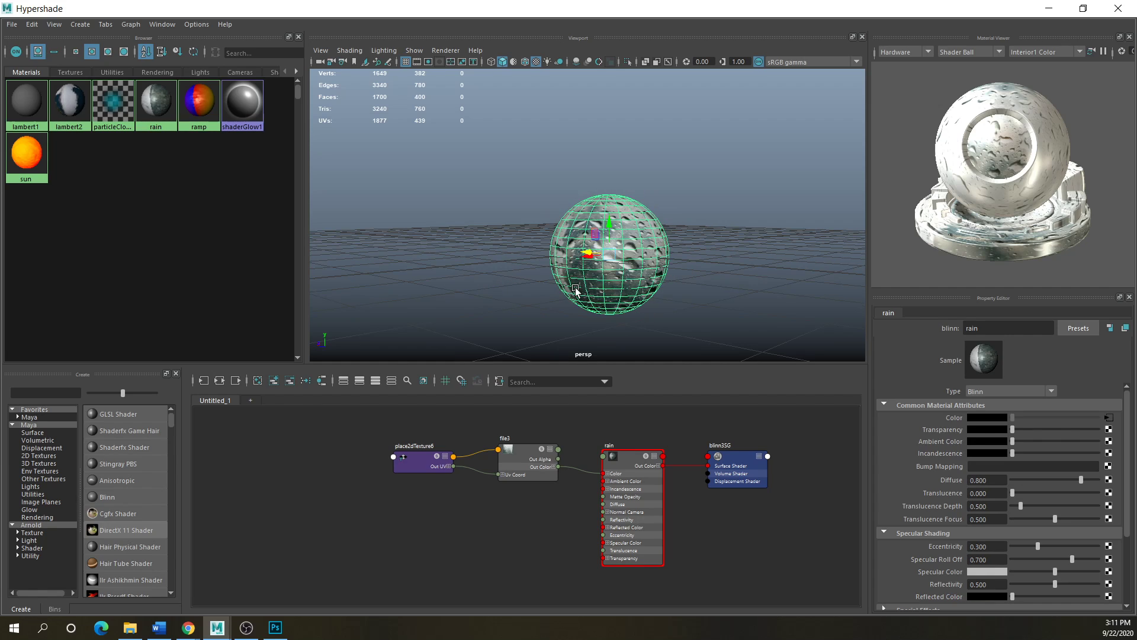
click(550, 289)
alt+drag(562, 303, 554, 253)
alt+drag(490, 247, 318, 336)
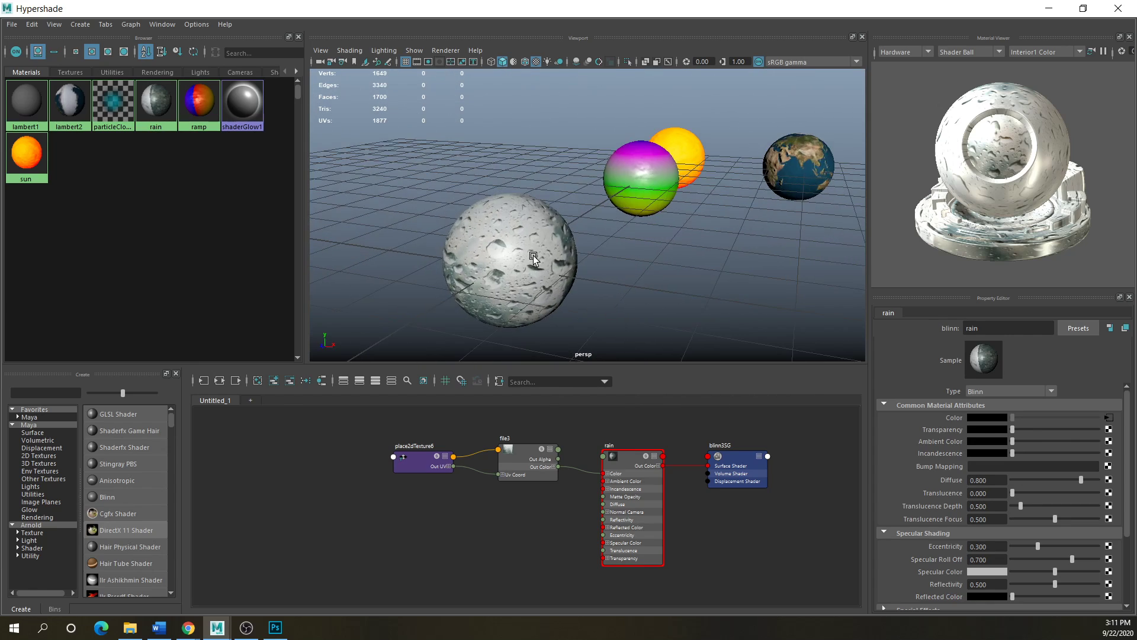
- Switch back to Photoshop and convert the rain image to Grayscale, merging its layers and discarding the colour information
click(271, 633)
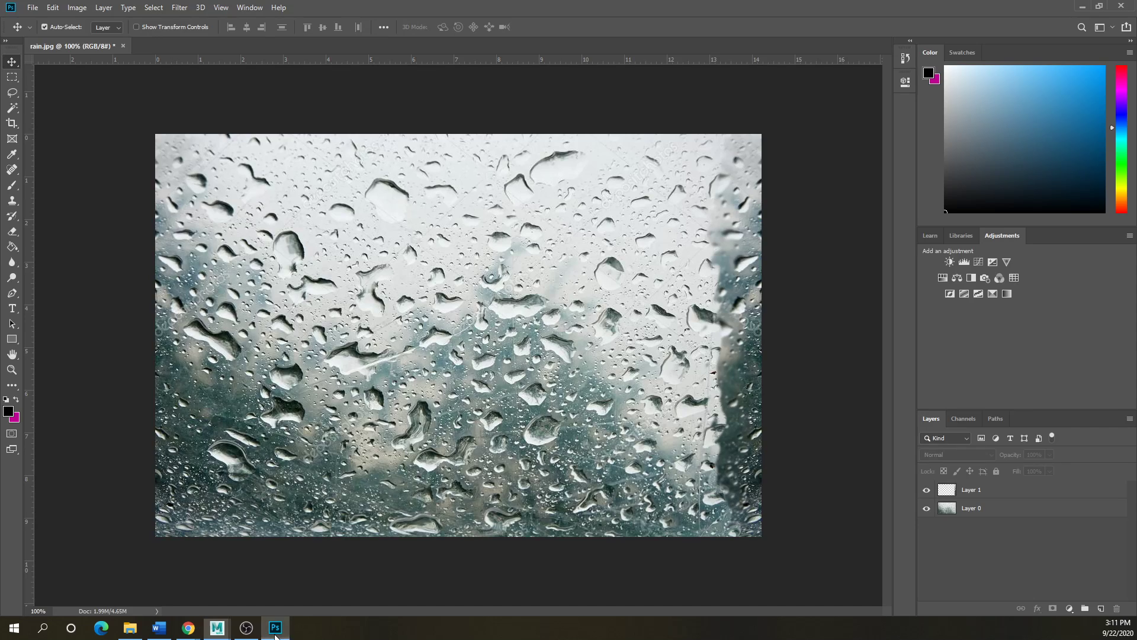
click(77, 7)
mouse_move(112, 39)
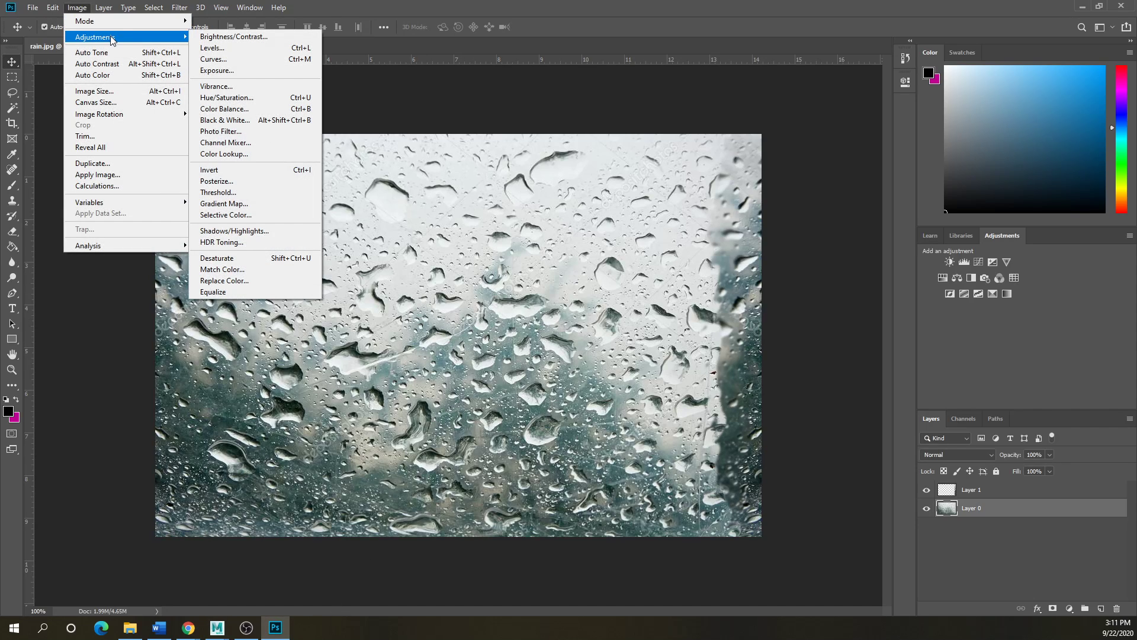
mouse_move(172, 24)
click(207, 33)
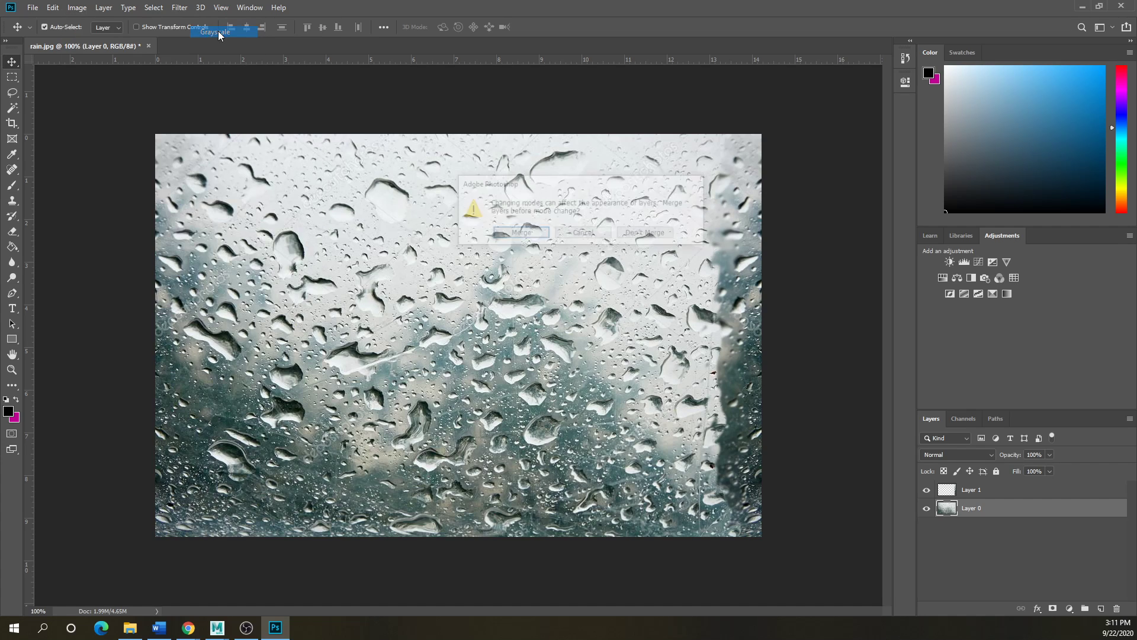
click(519, 233)
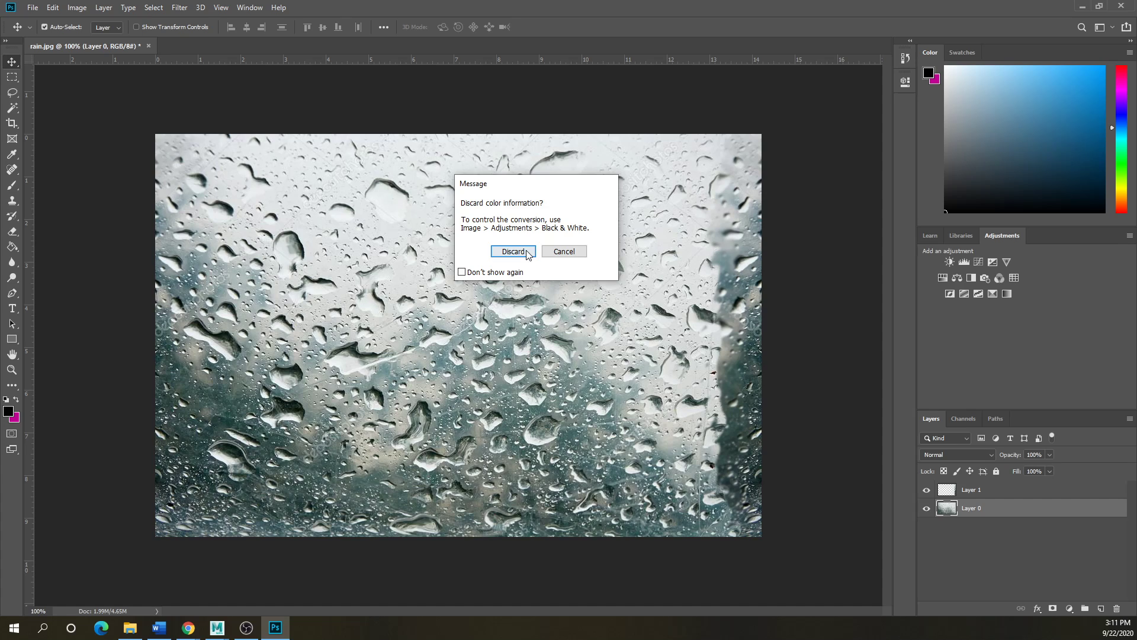
click(526, 253)
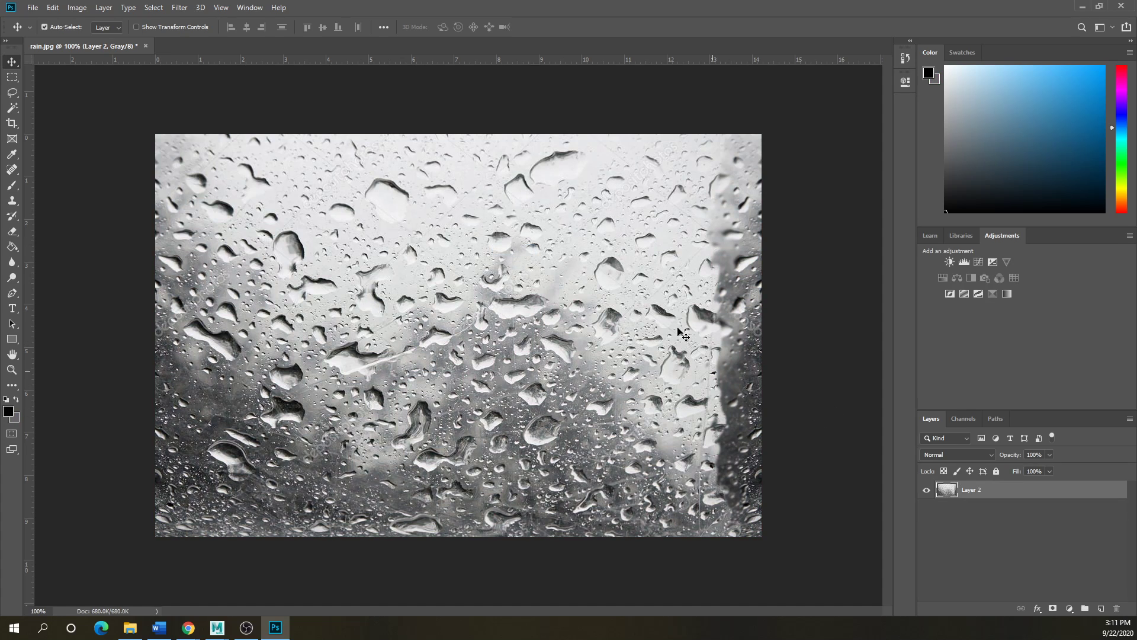
- Save the grayscale image as a JPEG in sourceimages, replacing the existing rainbump.jpg
click(30, 8)
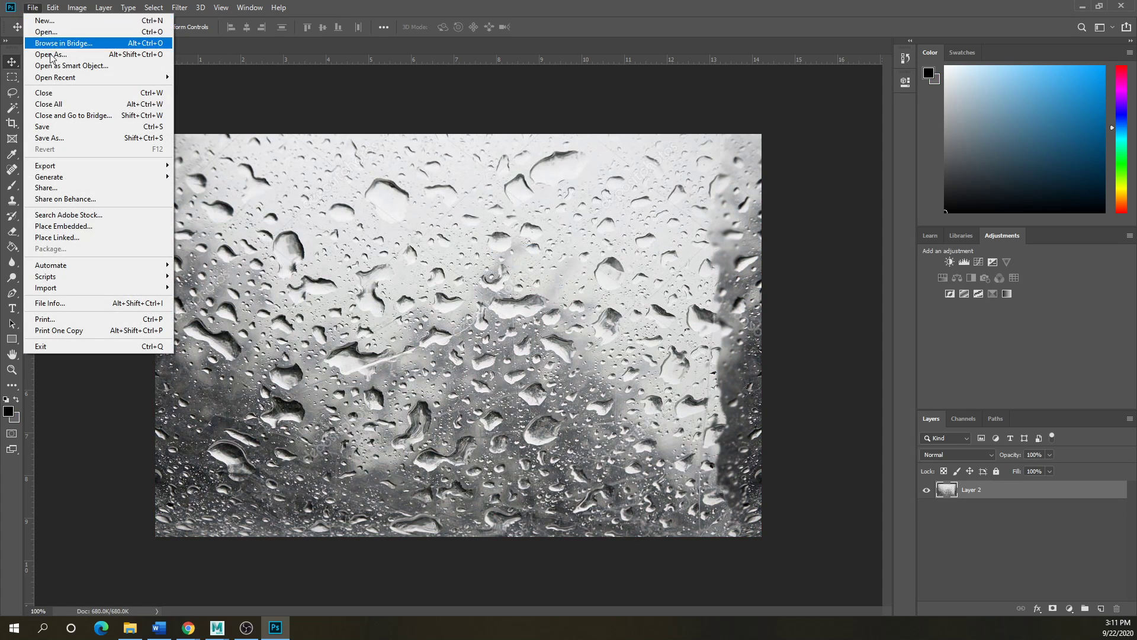
click(47, 134)
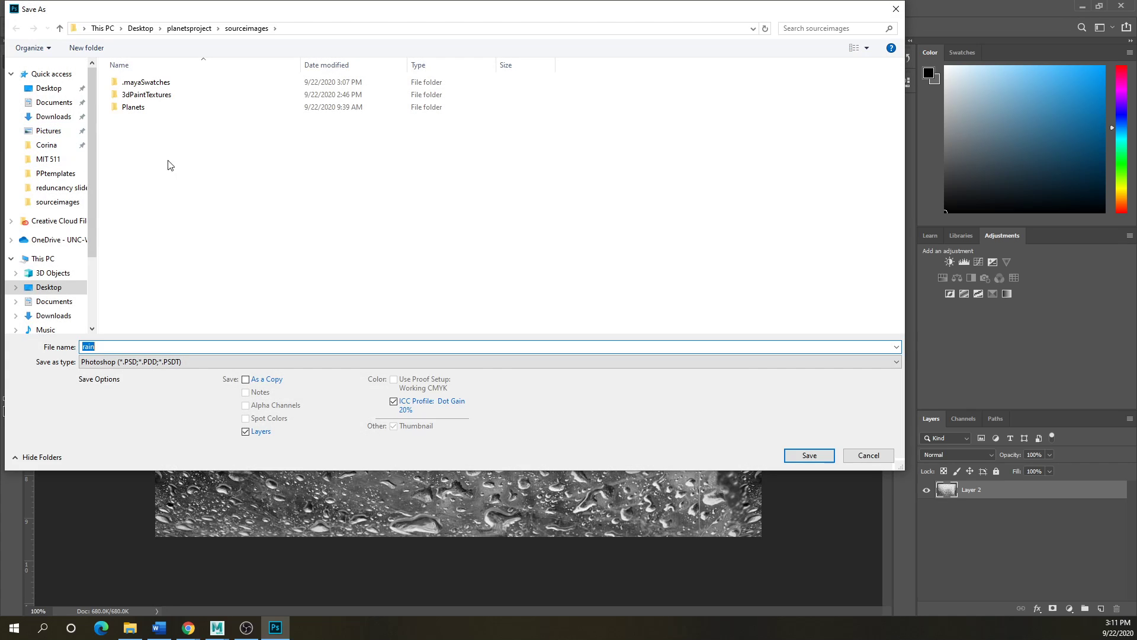
click(896, 361)
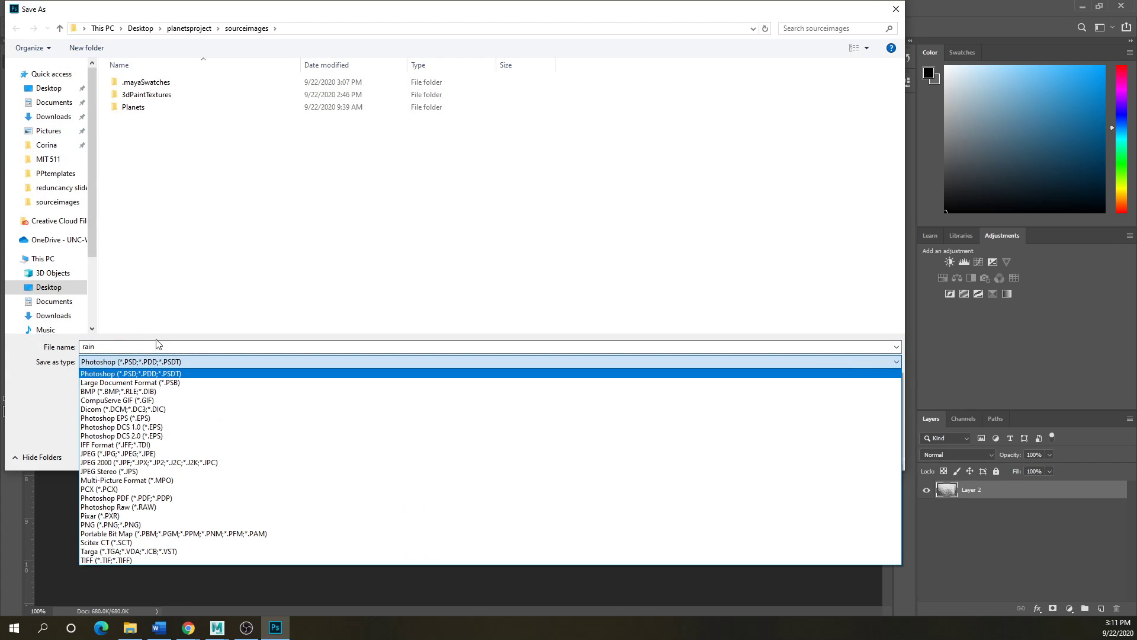
click(124, 453)
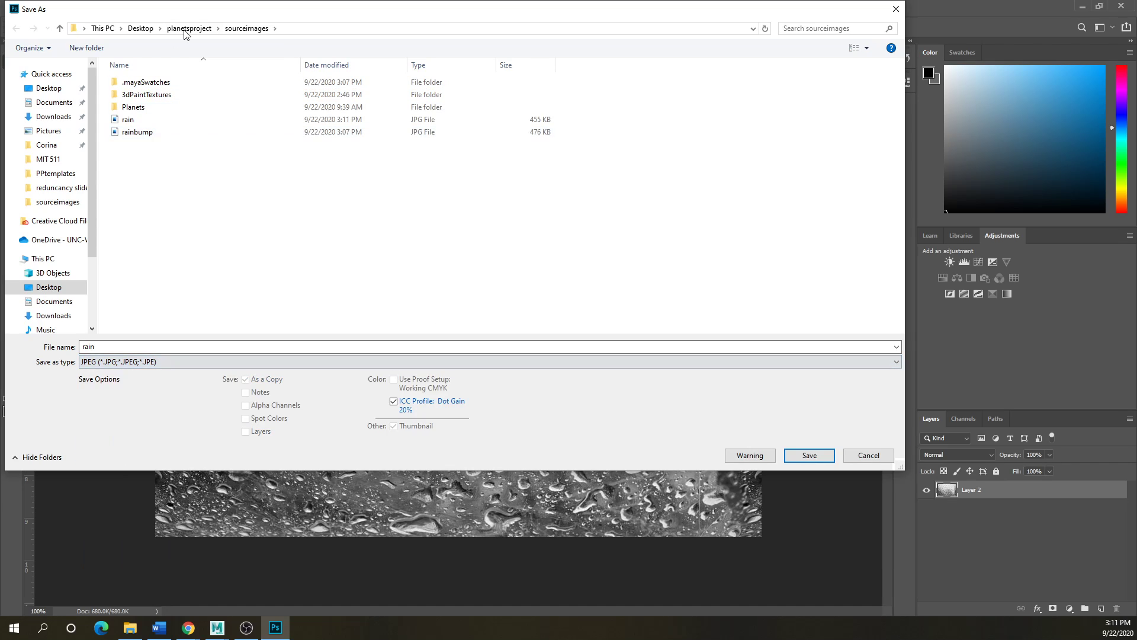
click(142, 131)
click(806, 455)
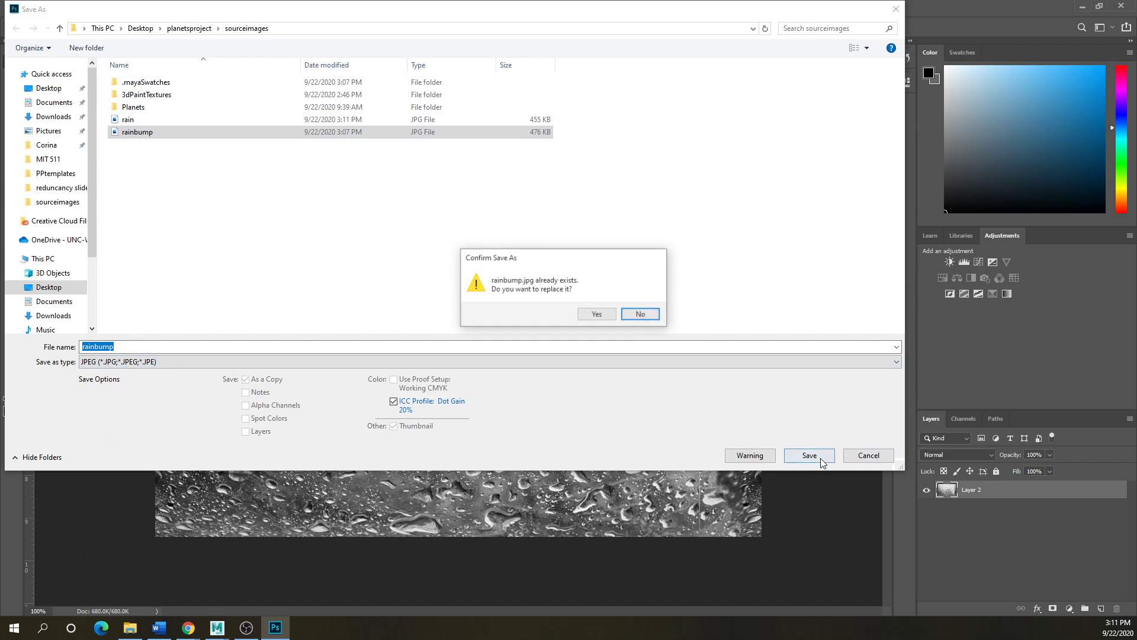
click(597, 314)
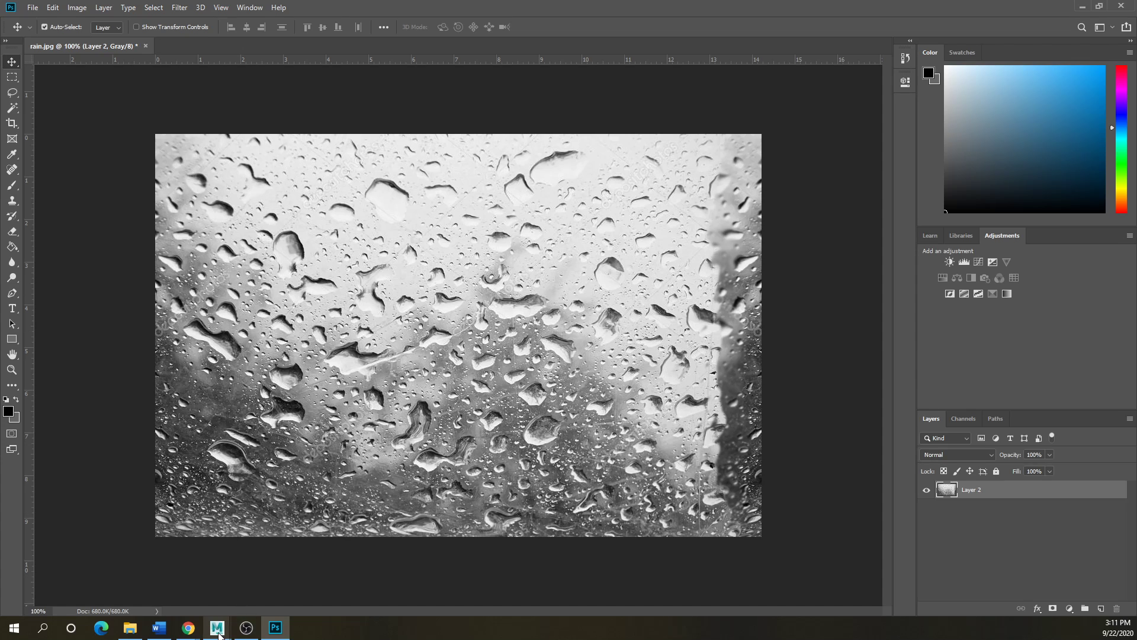
- Switch to Maya's Hypershade and connect a new File texture to the rain material's Bump Mapping
mouse_move(218, 629)
click(265, 580)
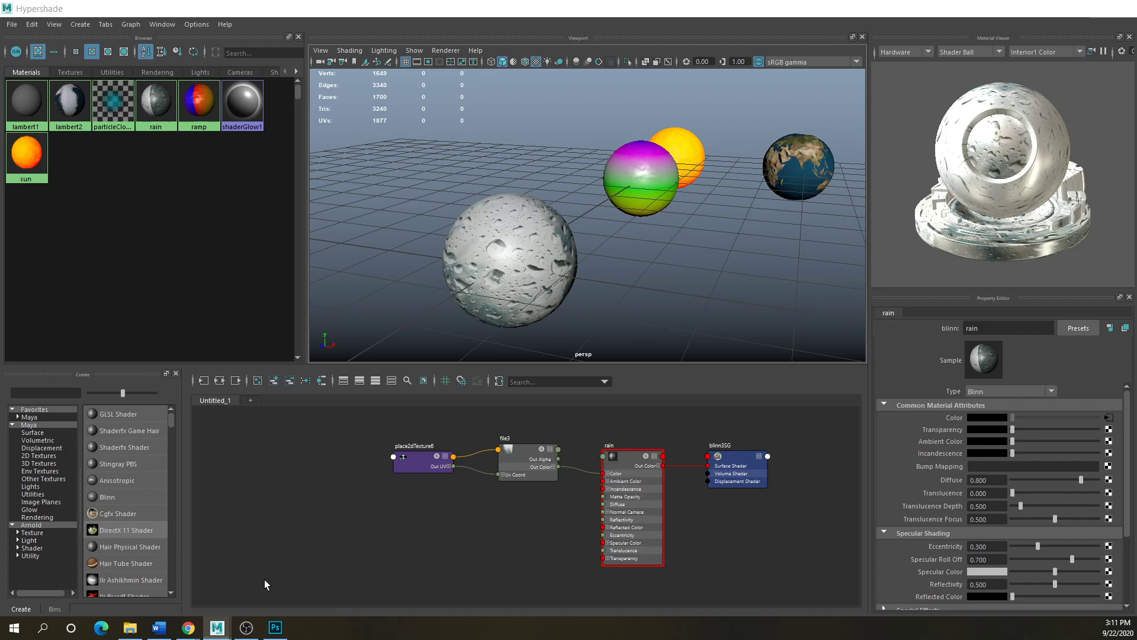
click(492, 283)
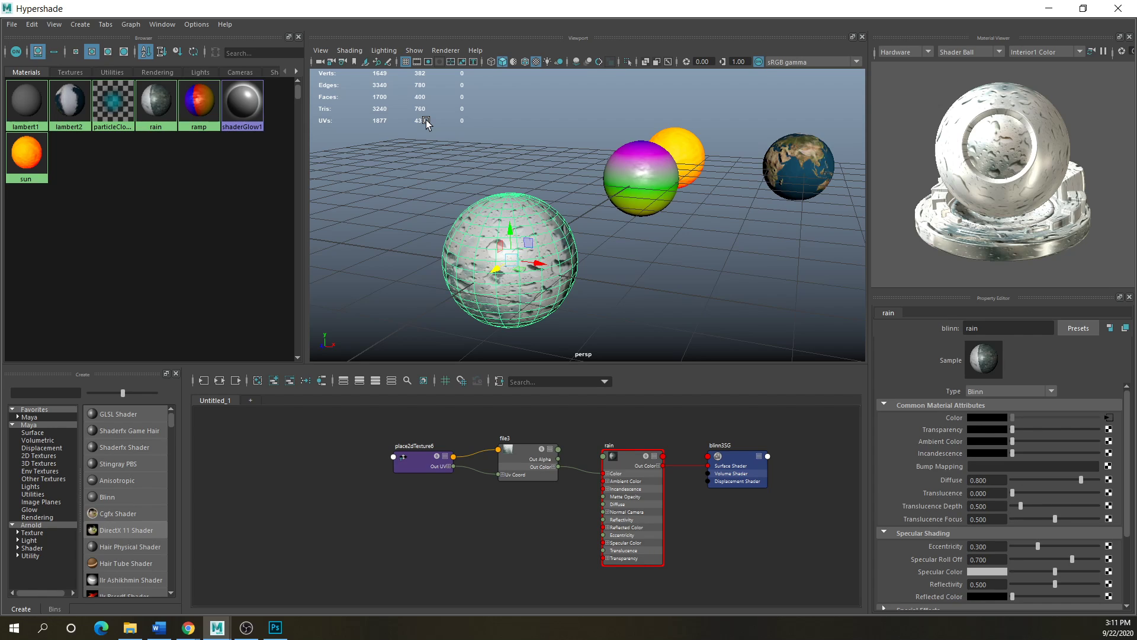
click(524, 455)
click(631, 463)
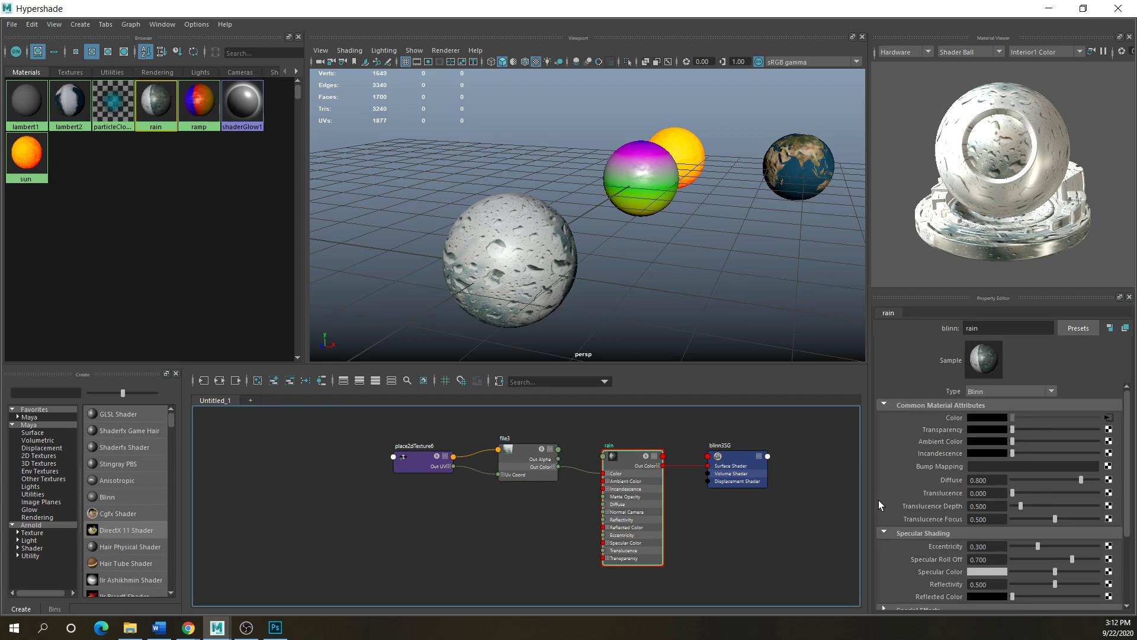
click(1108, 466)
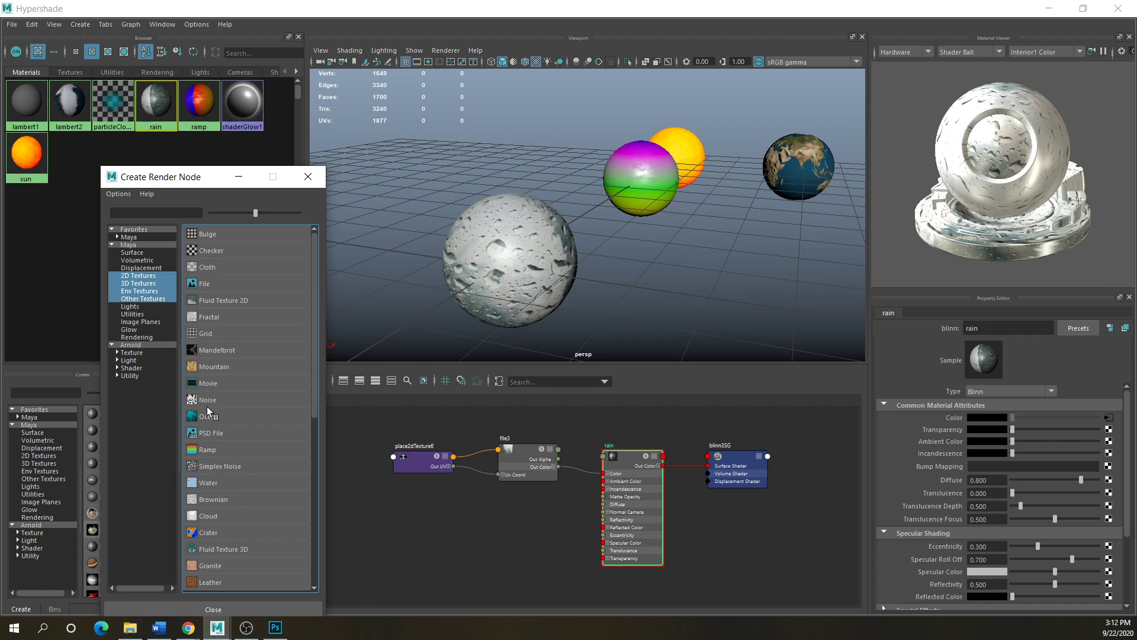
click(207, 283)
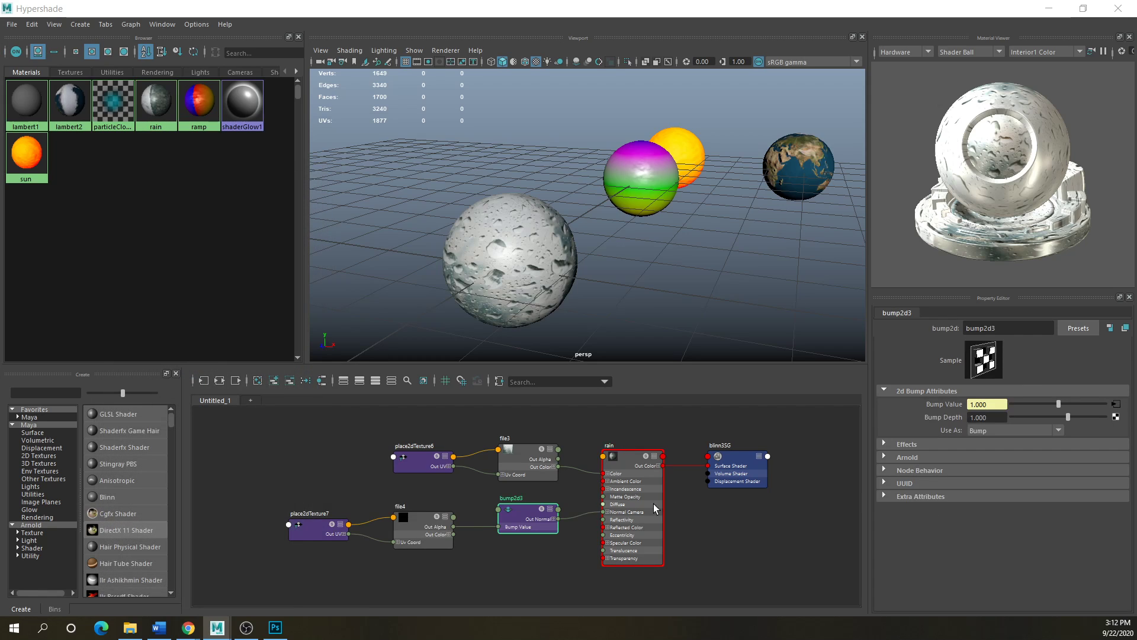
- Load rainbump.jpg from sourceimages as the image of the new bump file node
click(418, 521)
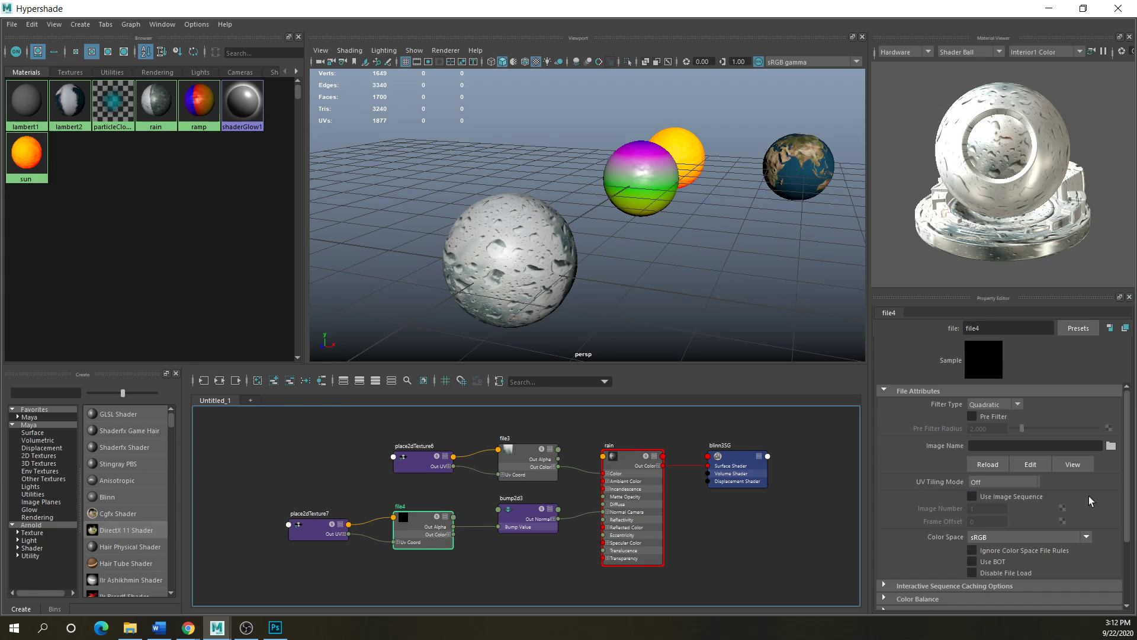
click(1111, 446)
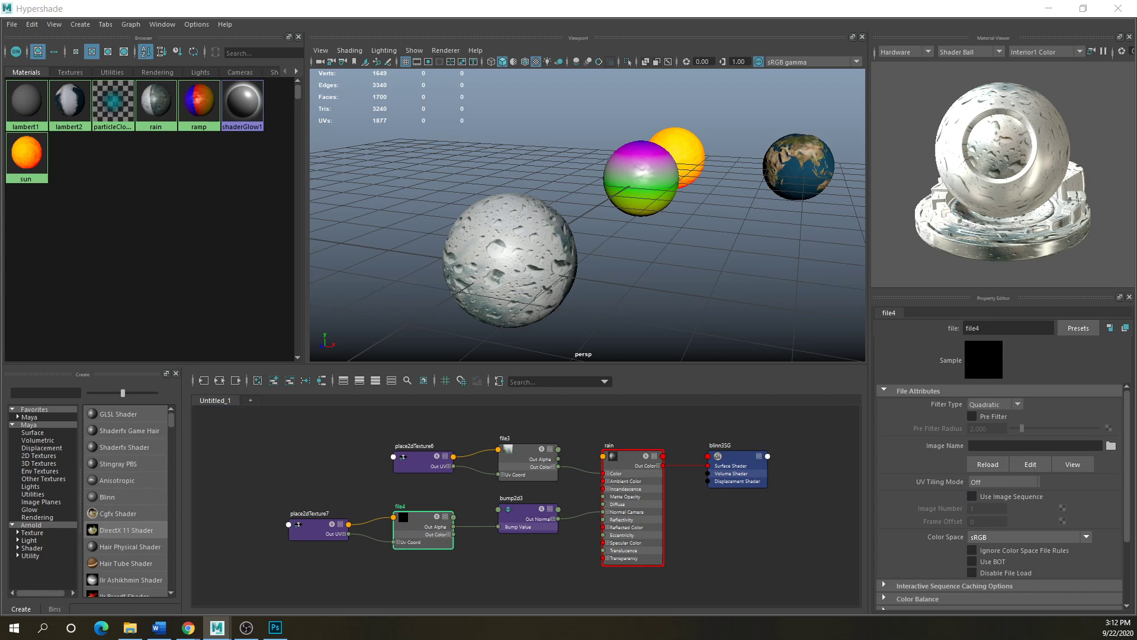
click(350, 322)
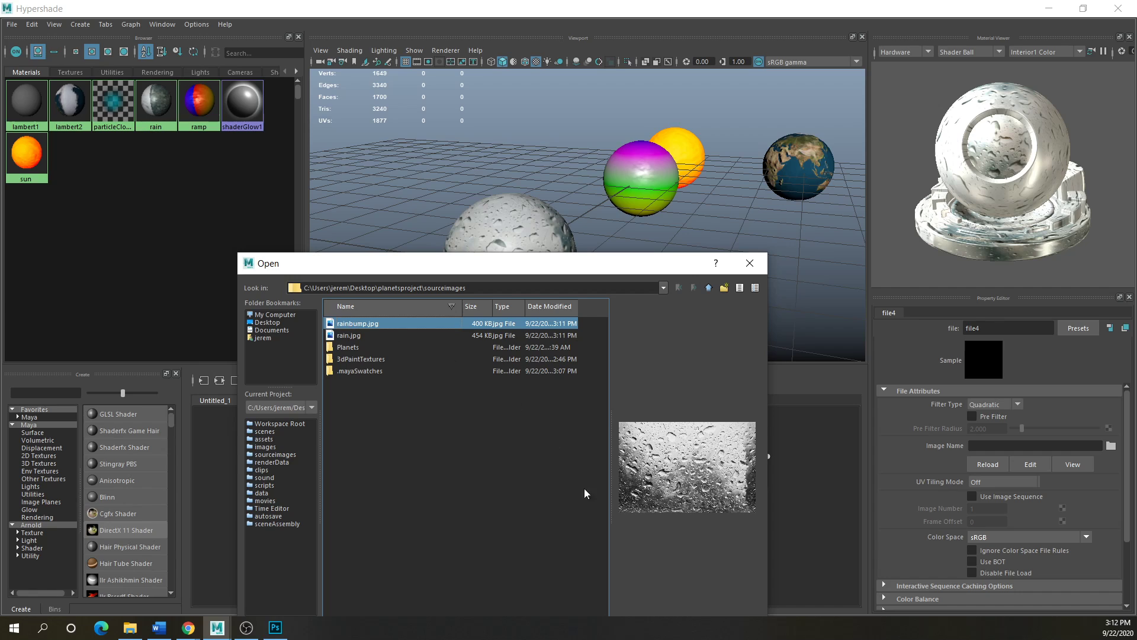
drag(580, 268, 392, 153)
click(546, 537)
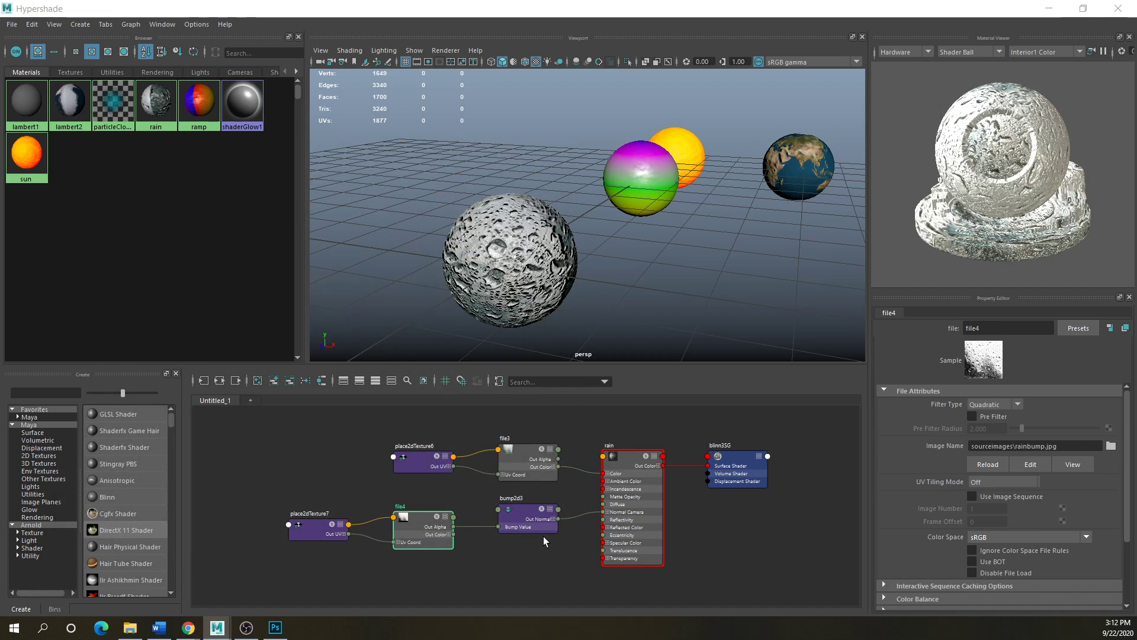
- Set the rain material's bump depth to 0.355 and check the relief on the rain sphere
click(506, 516)
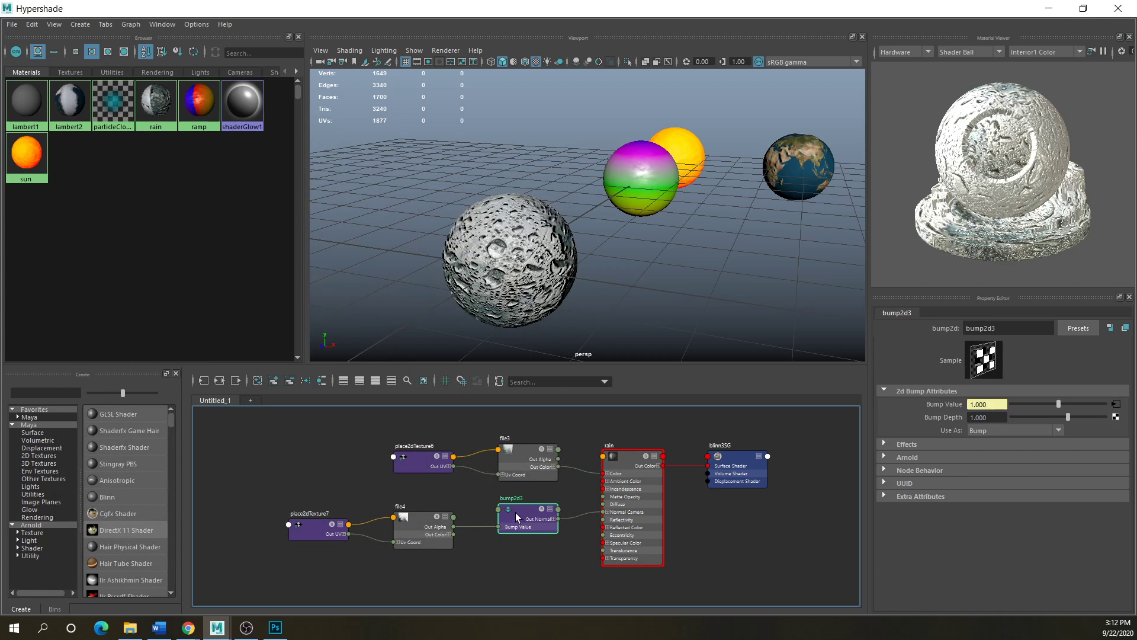
mouse_move(1062, 422)
mouse_down()
mouse_move(1075, 417)
mouse_move(1061, 417)
mouse_up()
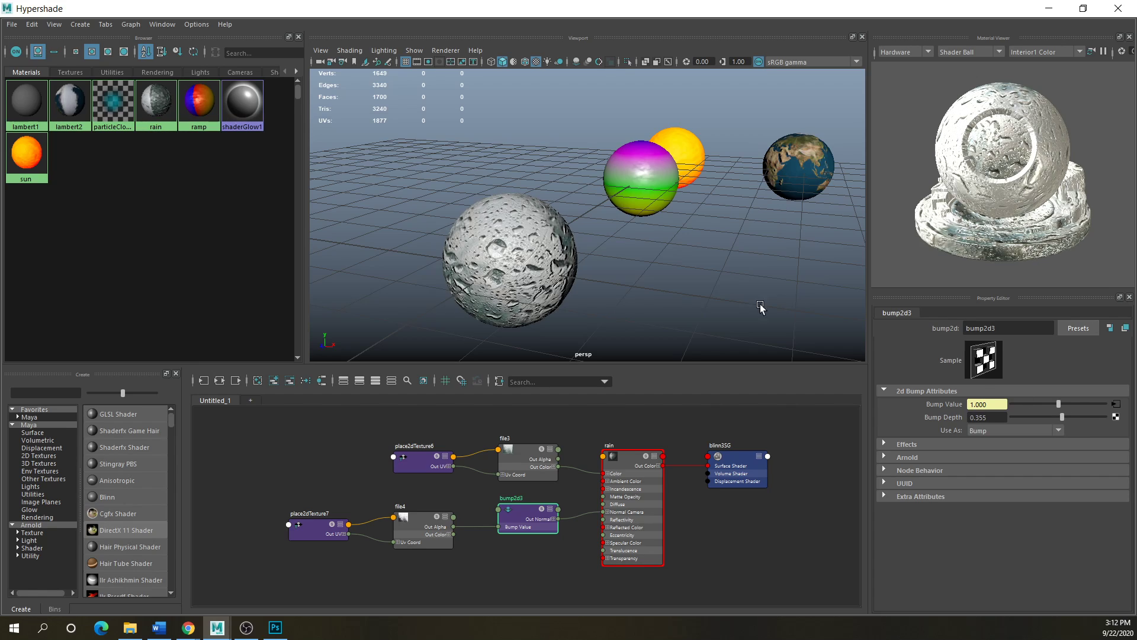
click(573, 275)
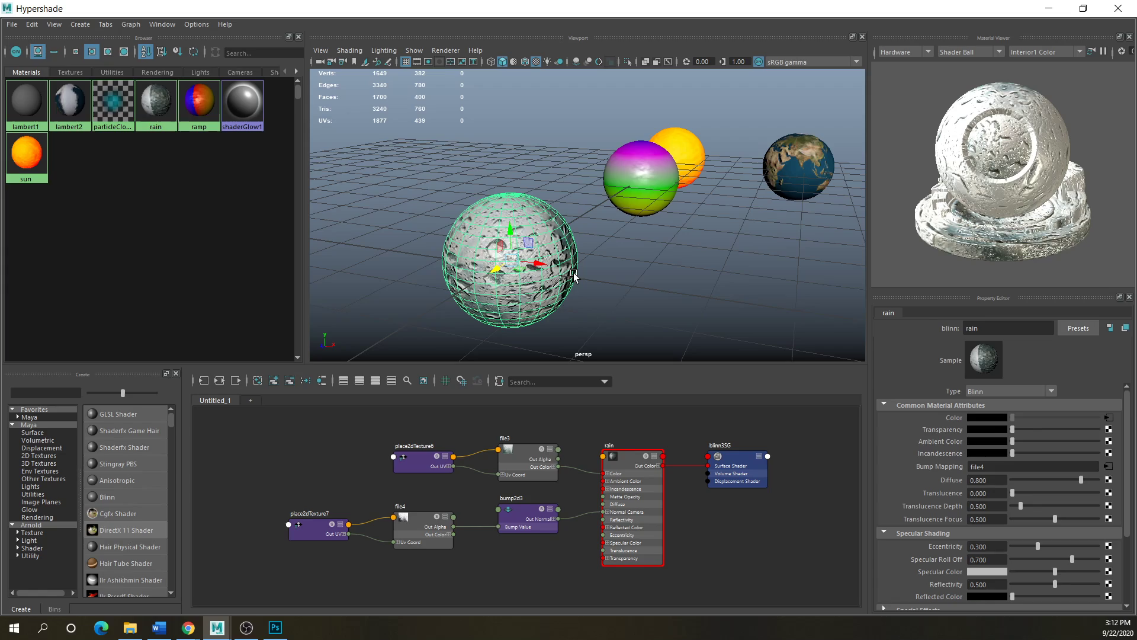
key(f)
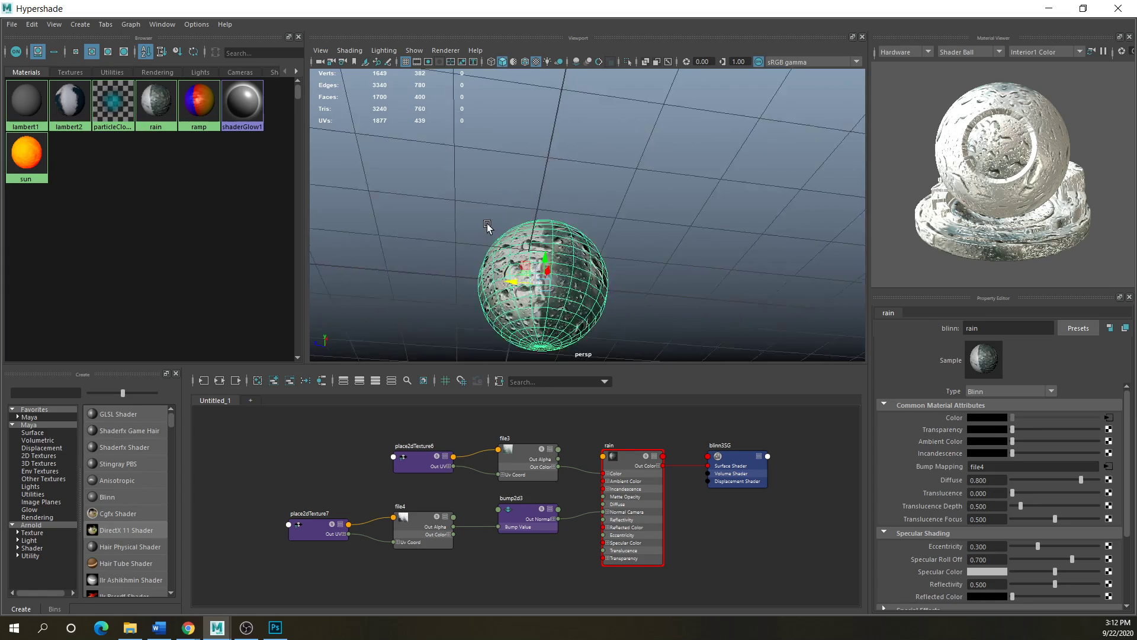
- Examine the bump relief on the rain sphere up close and from several angles in the Hypershade viewport
alt+drag(487, 224, 566, 271)
click(608, 282)
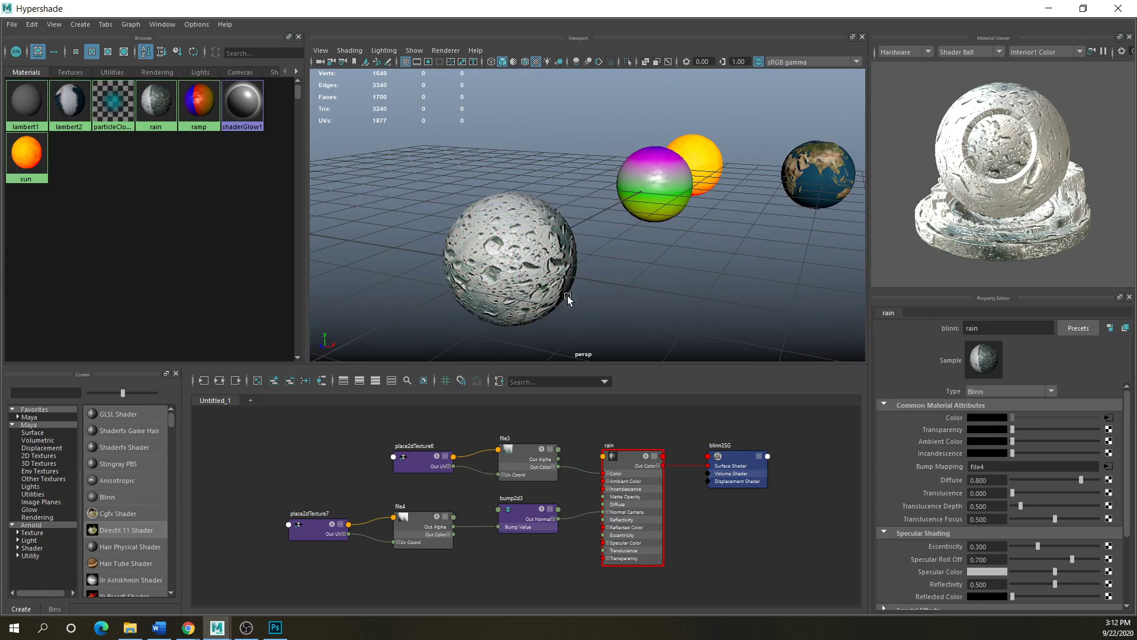
scroll(551, 335, up, 5)
scroll(521, 302, down, 7)
scroll(537, 304, up, 2)
scroll(537, 301, up, 4)
scroll(537, 301, down, 1)
mouse_move(538, 301)
alt+mouse_down()
mouse_move(582, 272)
mouse_move(525, 308)
alt+mouse_up()
scroll(526, 305, down, 4)
alt+drag(629, 281, 653, 276)
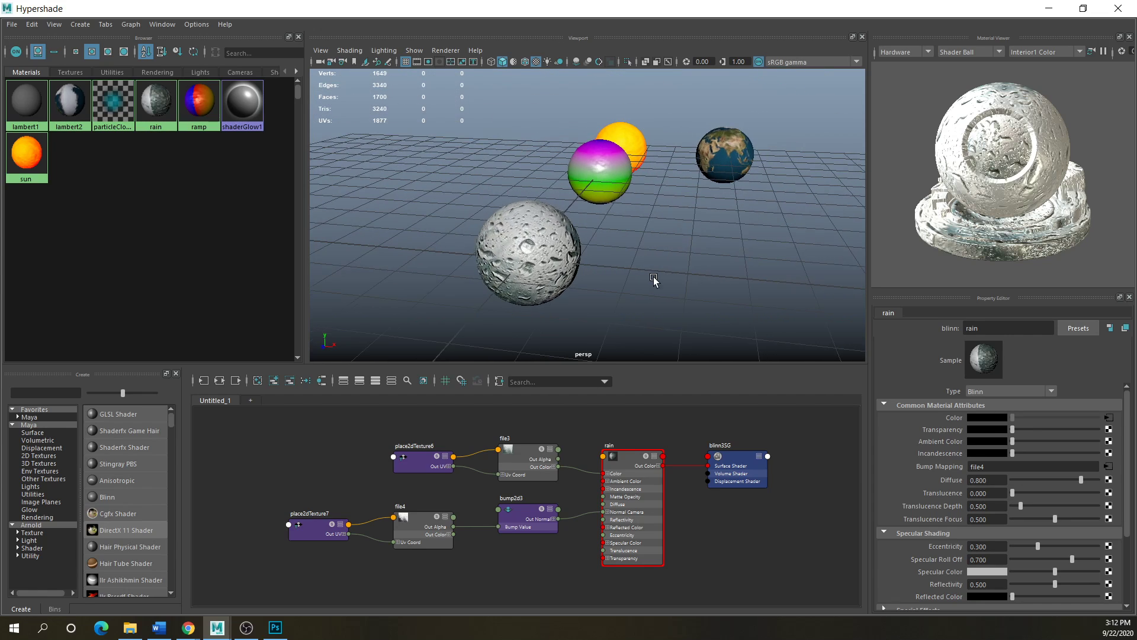
- Move the rain sphere away from behind the ramp sphere to an open spot beside the Earth sphere
click(536, 254)
drag(560, 257, 810, 259)
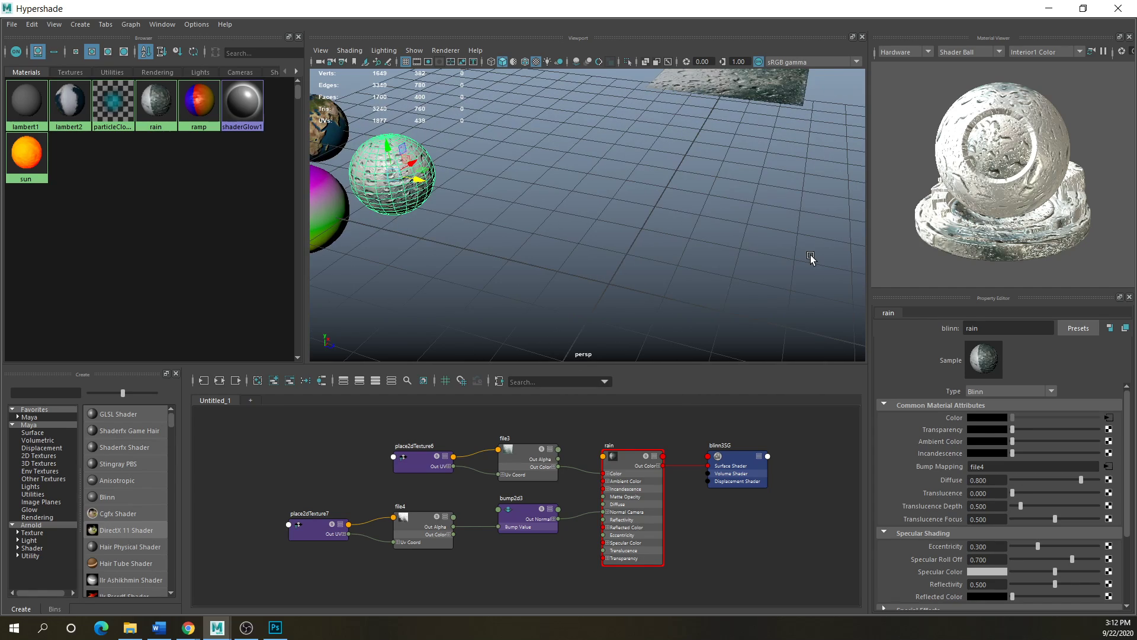
alt+middle_drag(461, 204, 886, 324)
alt+drag(701, 307, 742, 285)
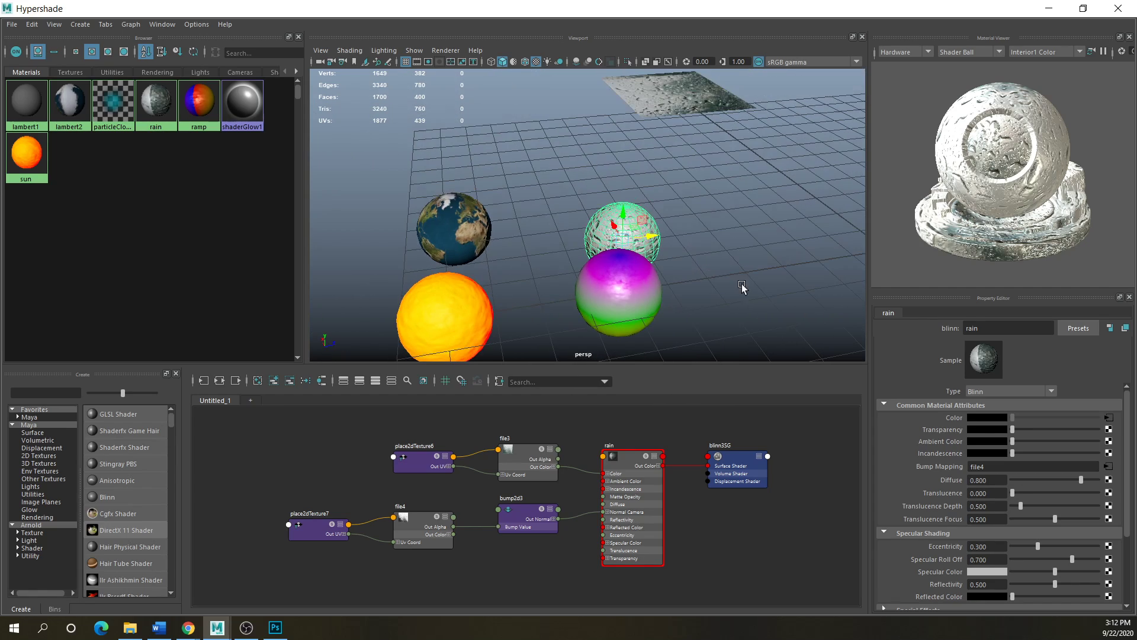
drag(615, 239, 544, 238)
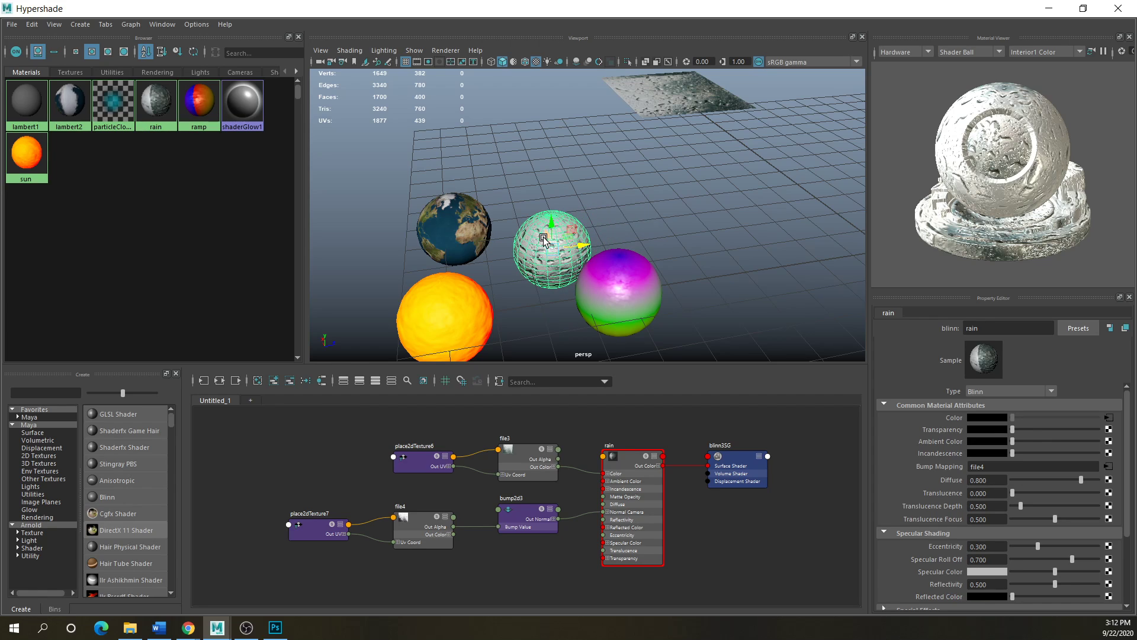
- Delete the rain-textured plane lying behind the spheres
alt+drag(515, 286, 525, 246)
alt+drag(507, 294, 563, 264)
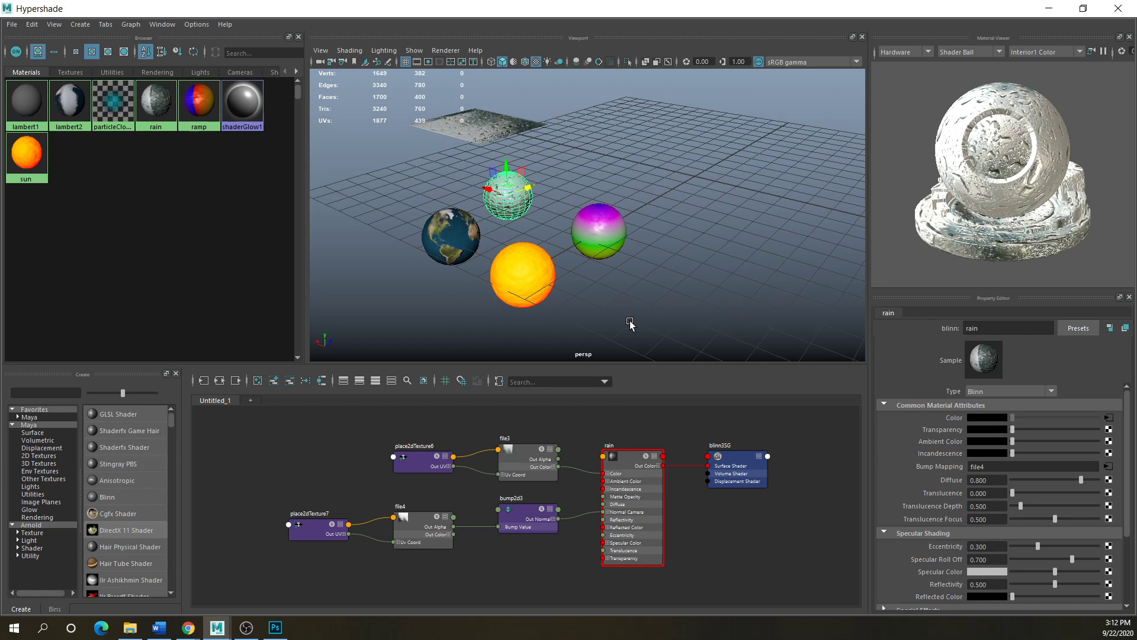
drag(533, 108, 418, 157)
click(418, 156)
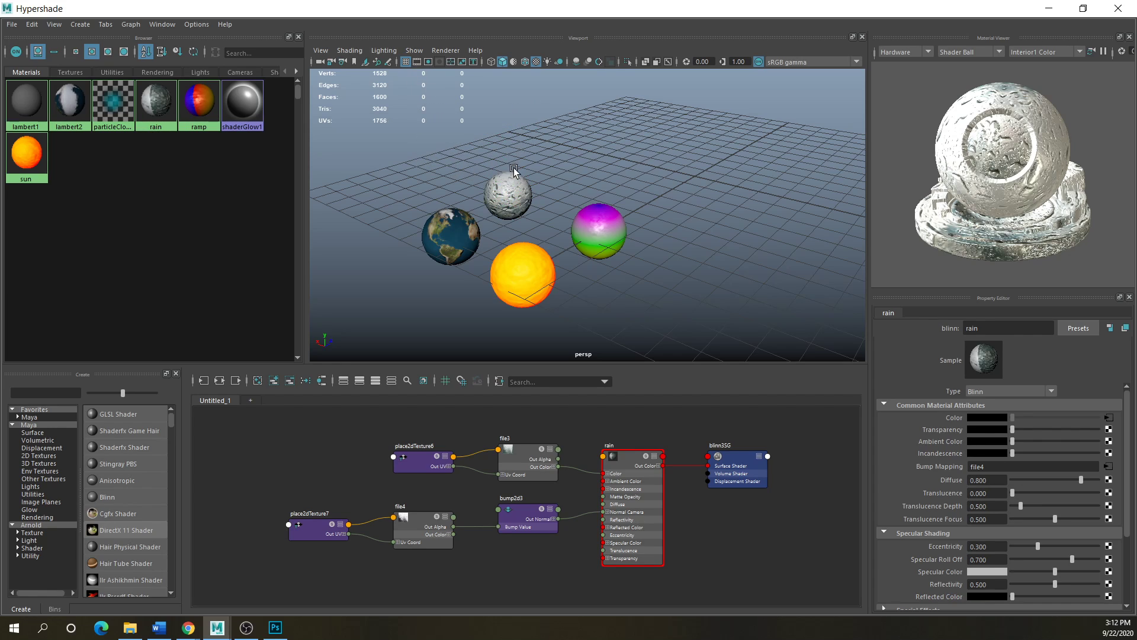
- Select all four spheres, move them together toward the centre of the grid and deselect them
drag(625, 144, 363, 333)
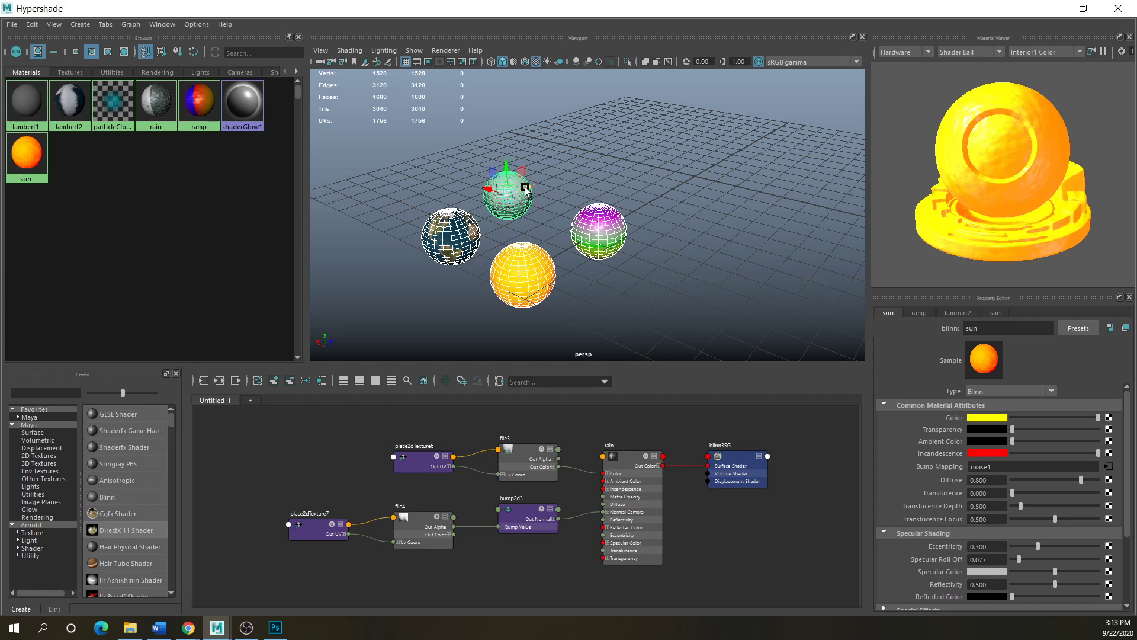
drag(524, 187, 642, 156)
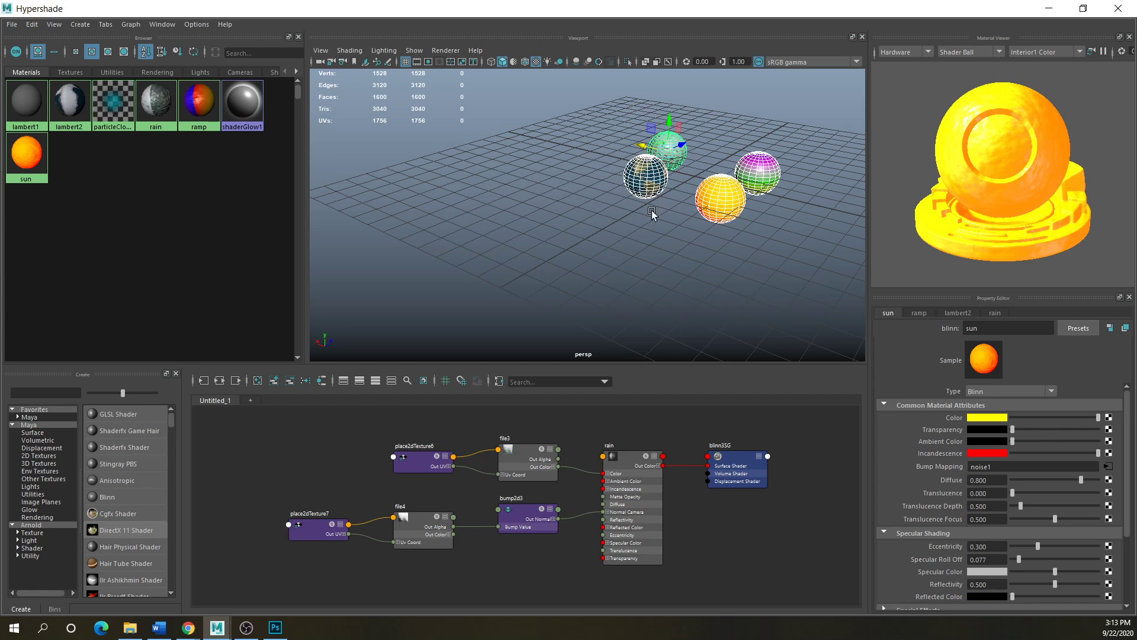
click(694, 222)
- Frame the four planets in perspective, render them with Maya Software, inspect the image and close the Render View
scroll(695, 223, up, 3)
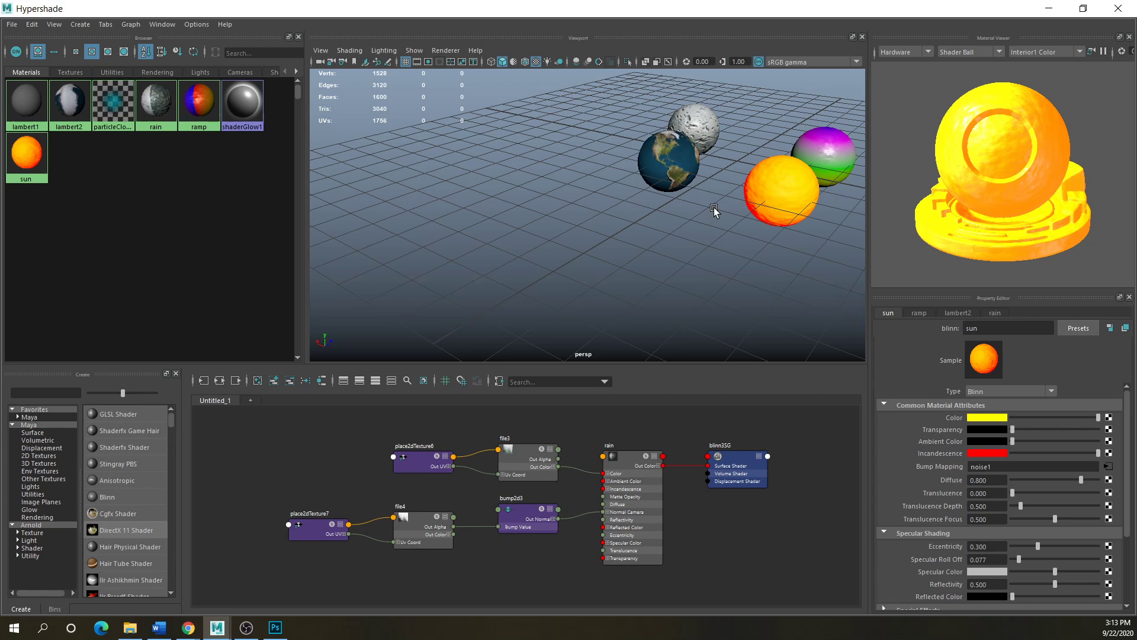
alt+drag(713, 207, 458, 294)
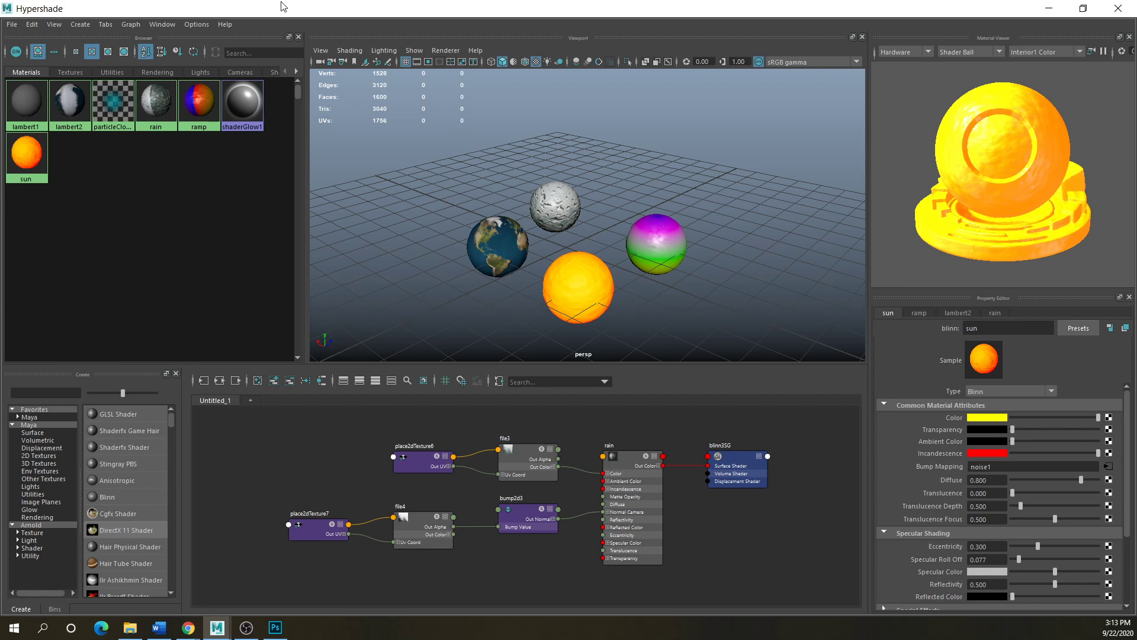
drag(281, 6, 344, 308)
click(527, 41)
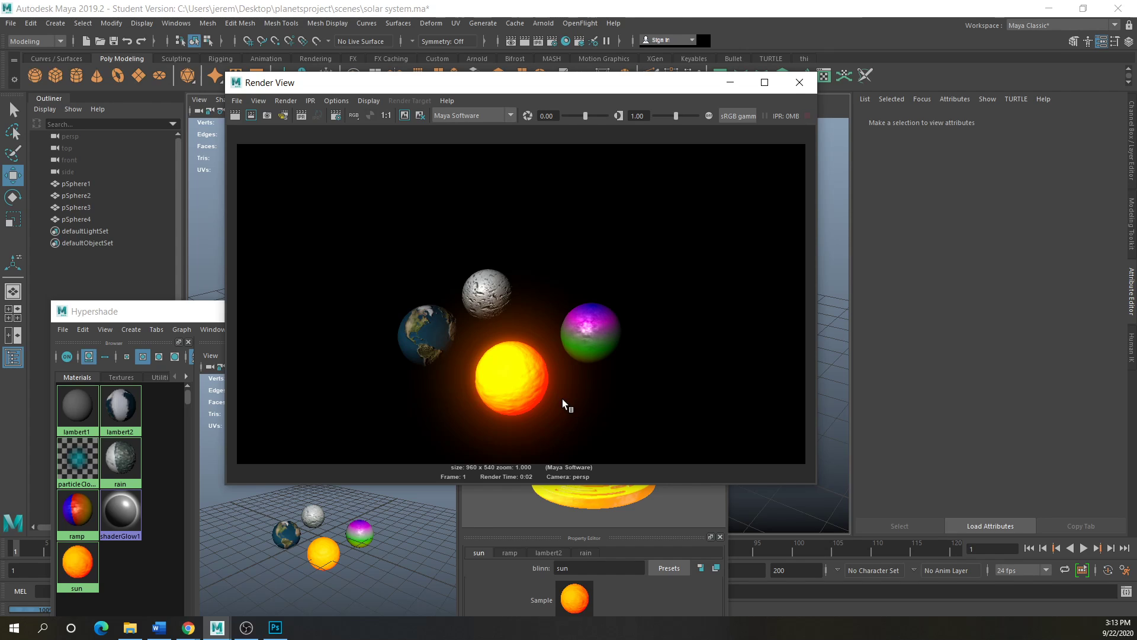
drag(673, 75, 699, 69)
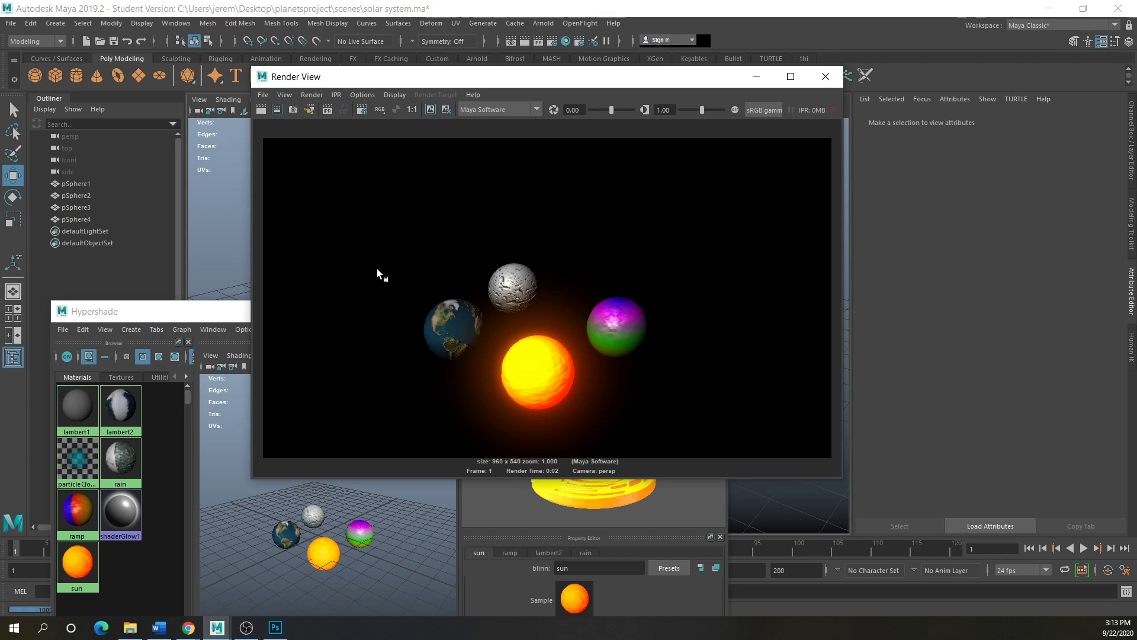
click(834, 81)
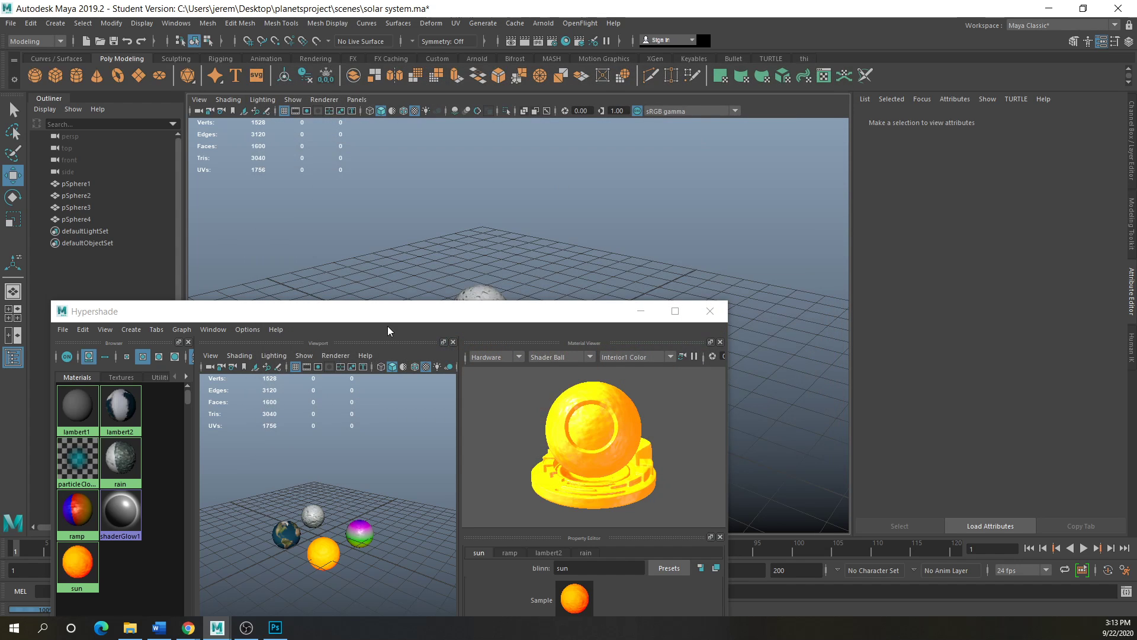
drag(361, 304, 523, 114)
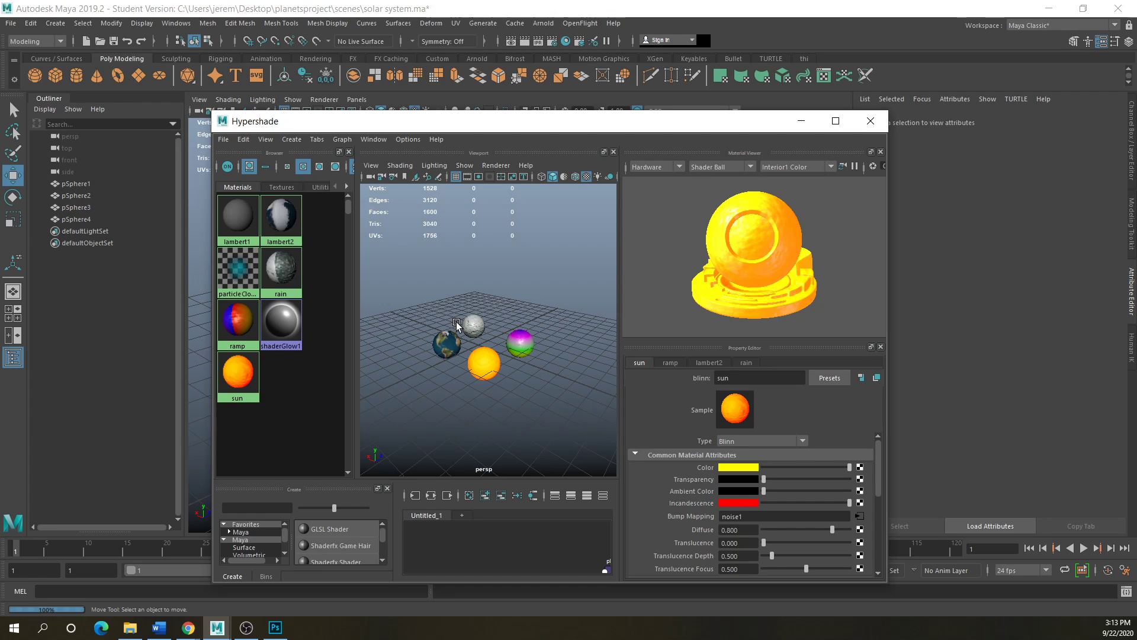
- Switch to File Explorer and look over the planet maps in planetsproject's sourceimages > Planets > Planets folder
click(129, 629)
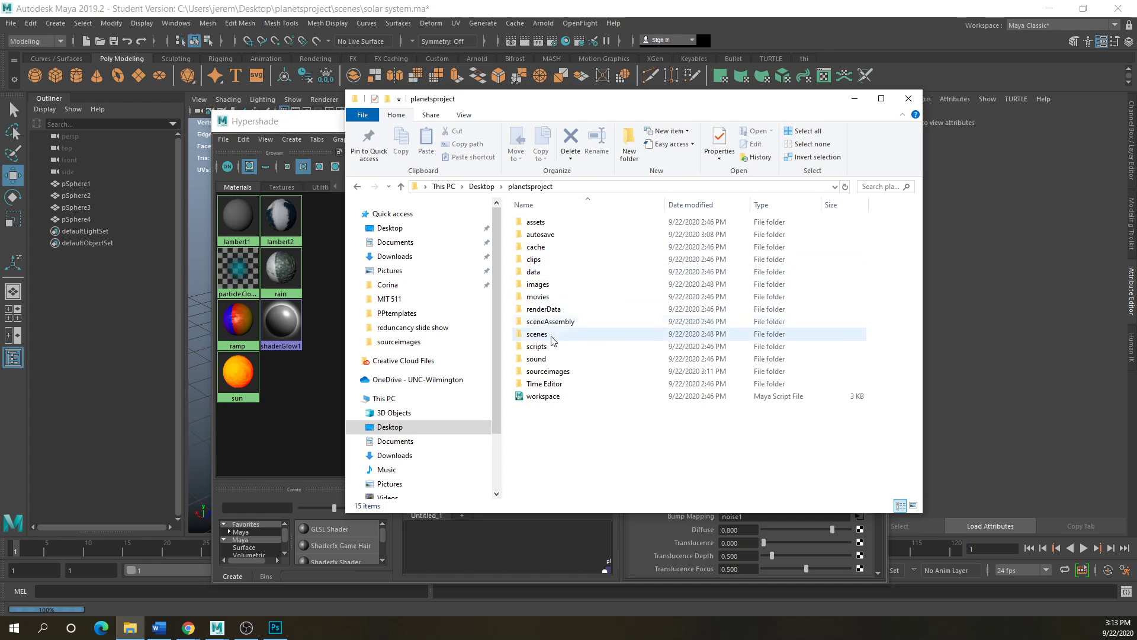
double_click(549, 372)
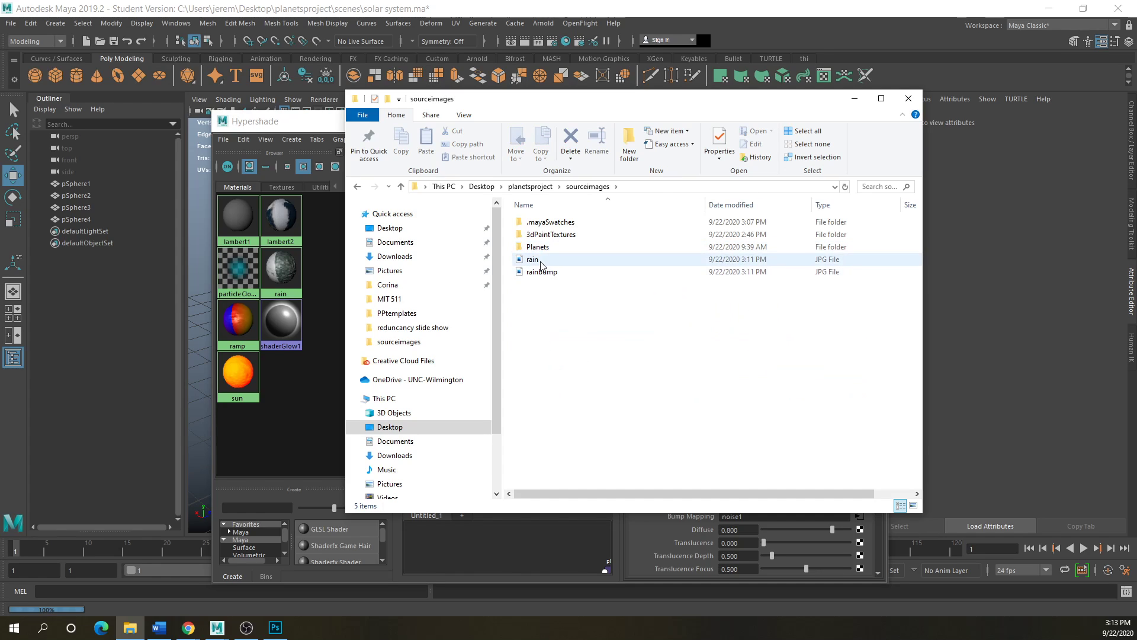
double_click(543, 254)
double_click(543, 228)
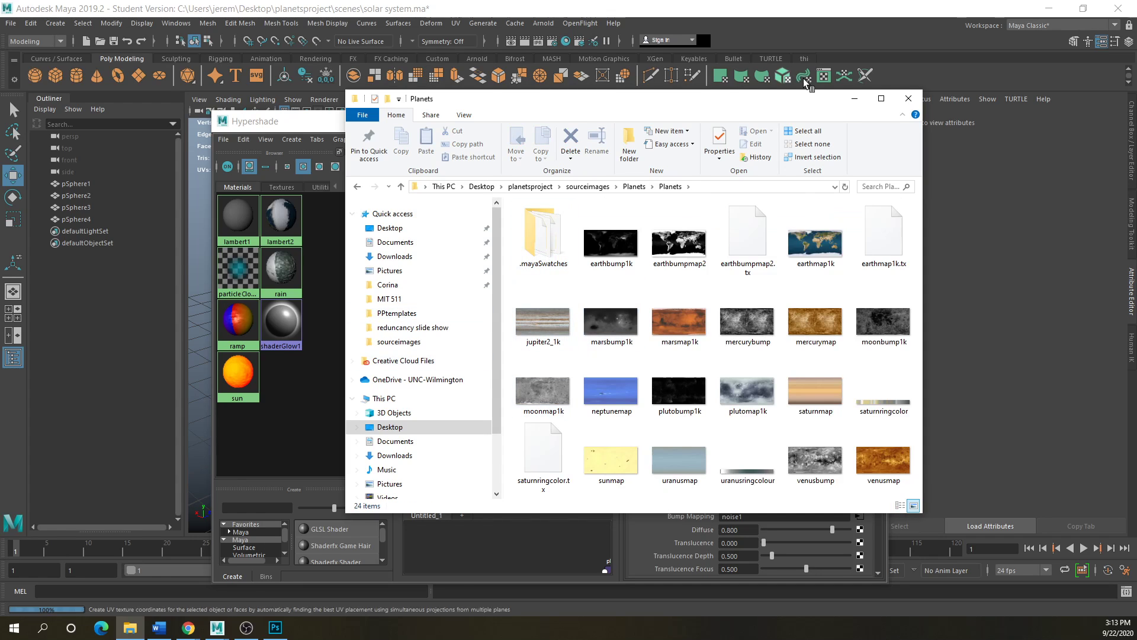
click(881, 99)
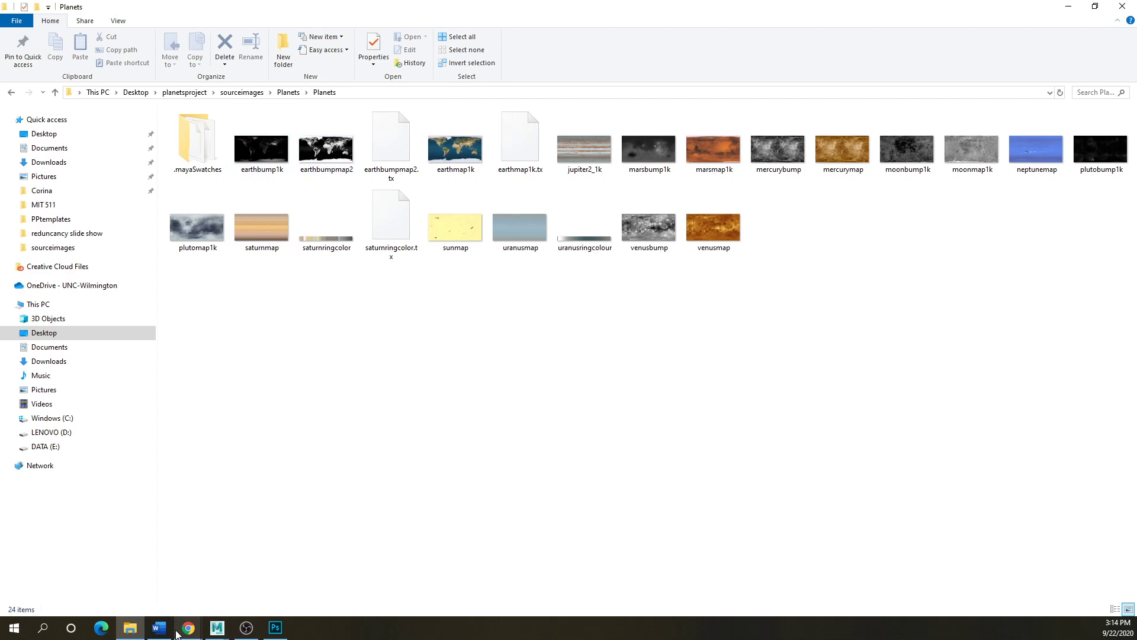
- Switch to Chrome and show the Solar System assignment page with its texture site links
mouse_move(188, 633)
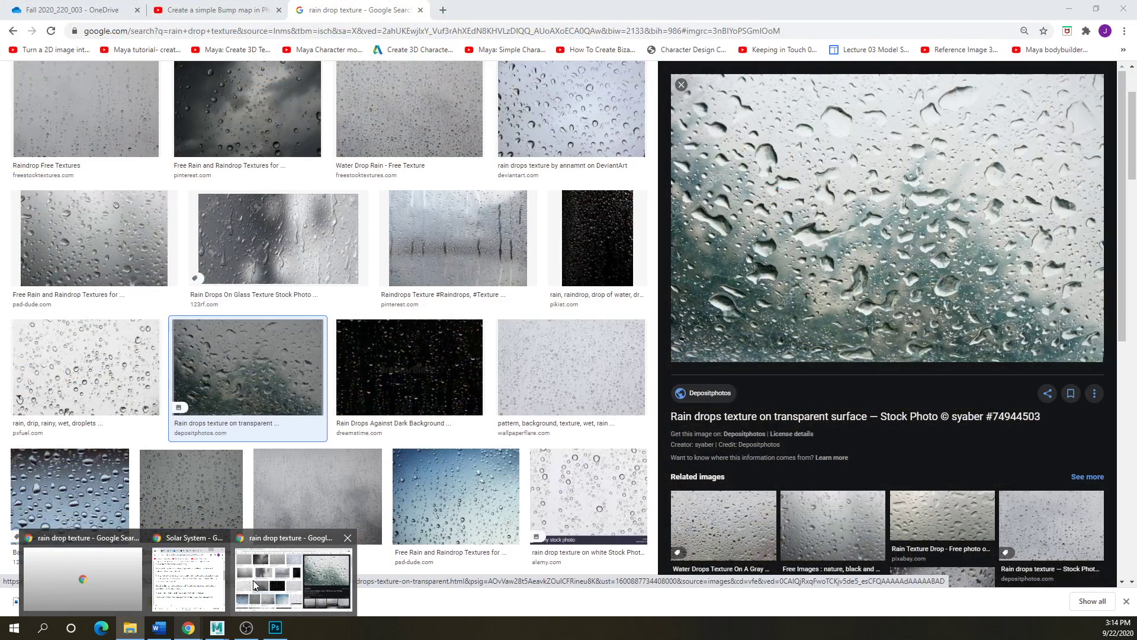
click(276, 571)
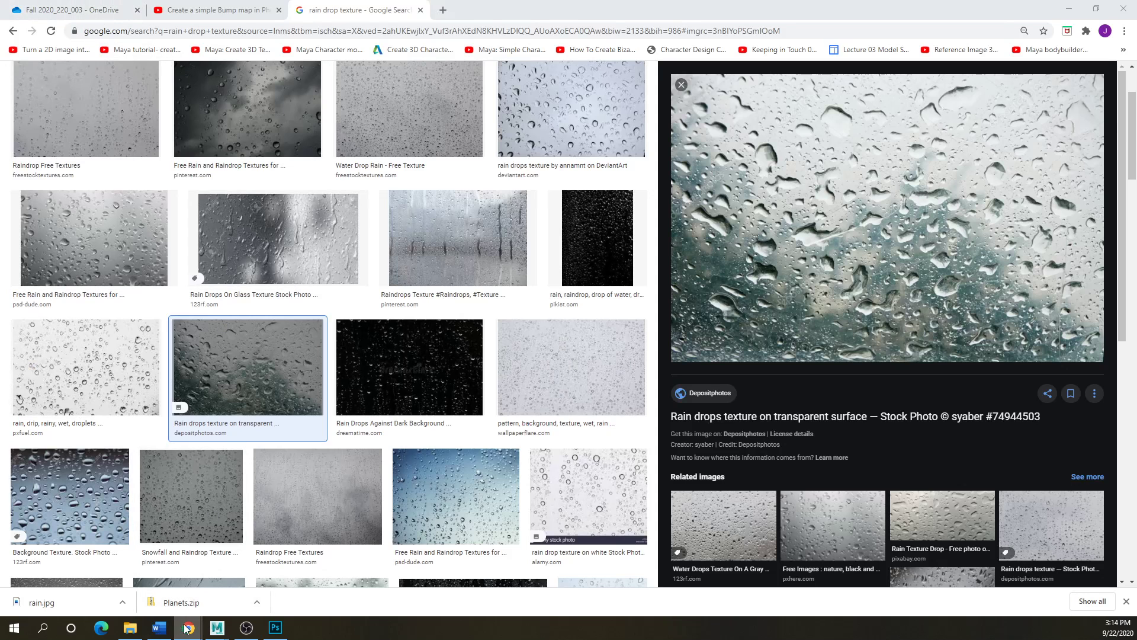
mouse_move(188, 629)
double_click(744, 110)
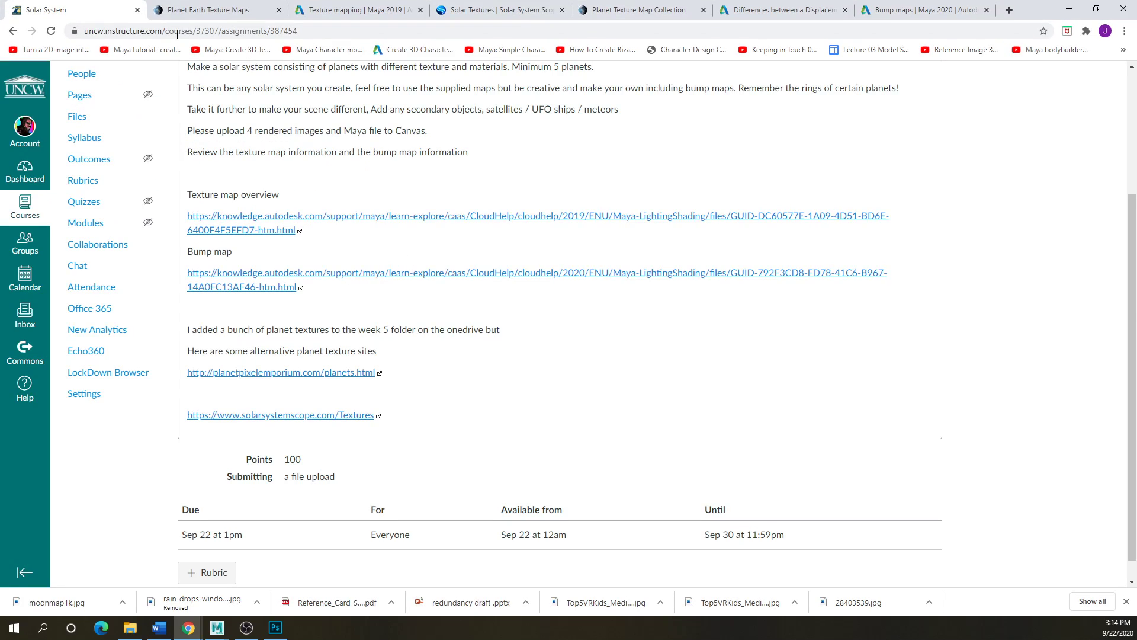
- Look through the Earth and moon texture maps on the planetpixelemporium.com Earth page
click(225, 10)
scroll(303, 389, down, 2)
scroll(303, 389, up, 2)
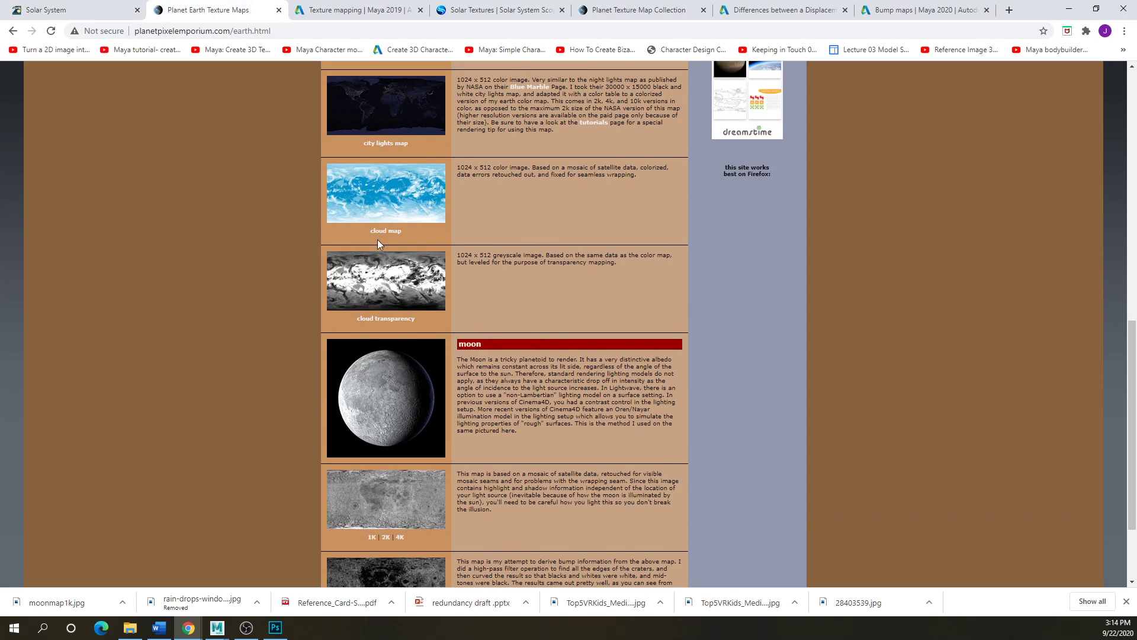
scroll(351, 211, up, 3)
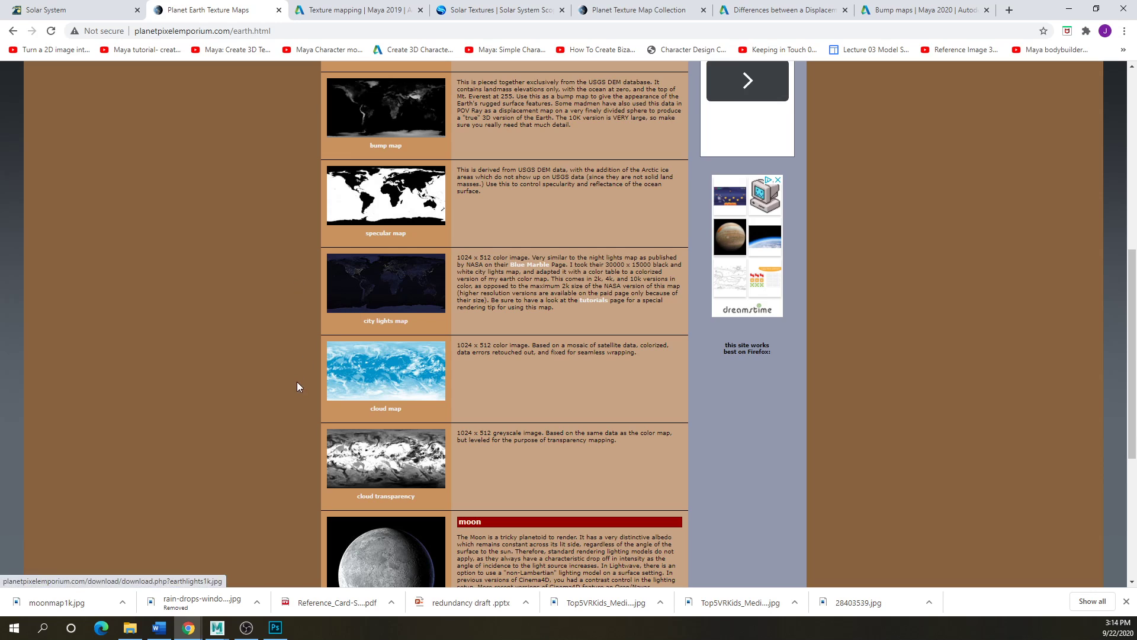
scroll(299, 392, down, 5)
scroll(299, 393, up, 15)
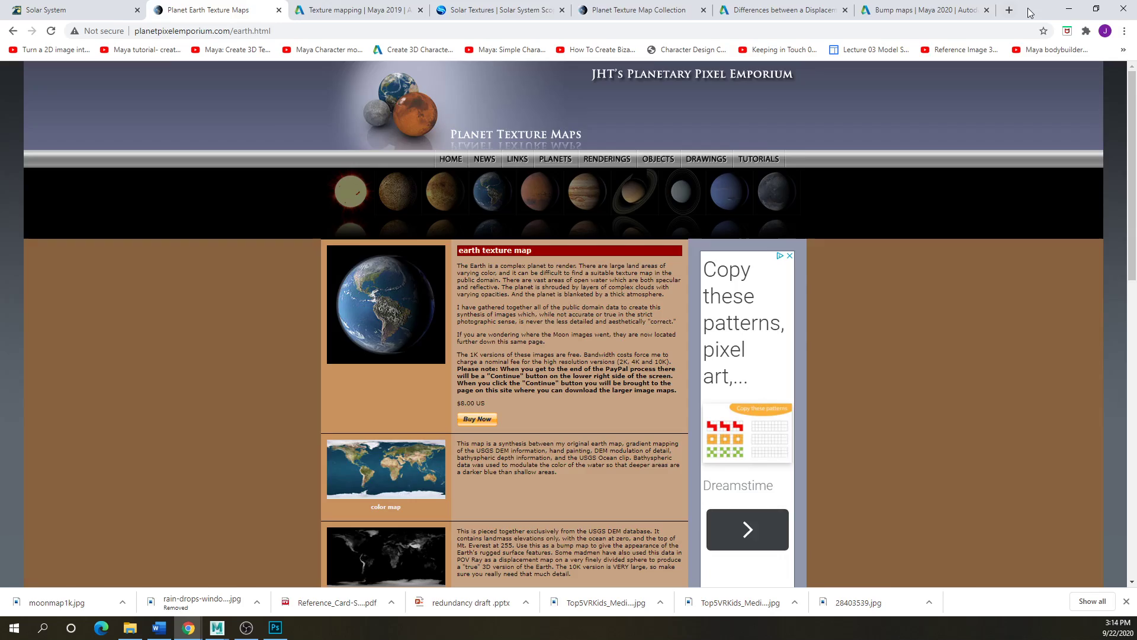
- Clear the Chrome and File Explorer windows out of the way and return to Maya's Hypershade
double_click(1029, 14)
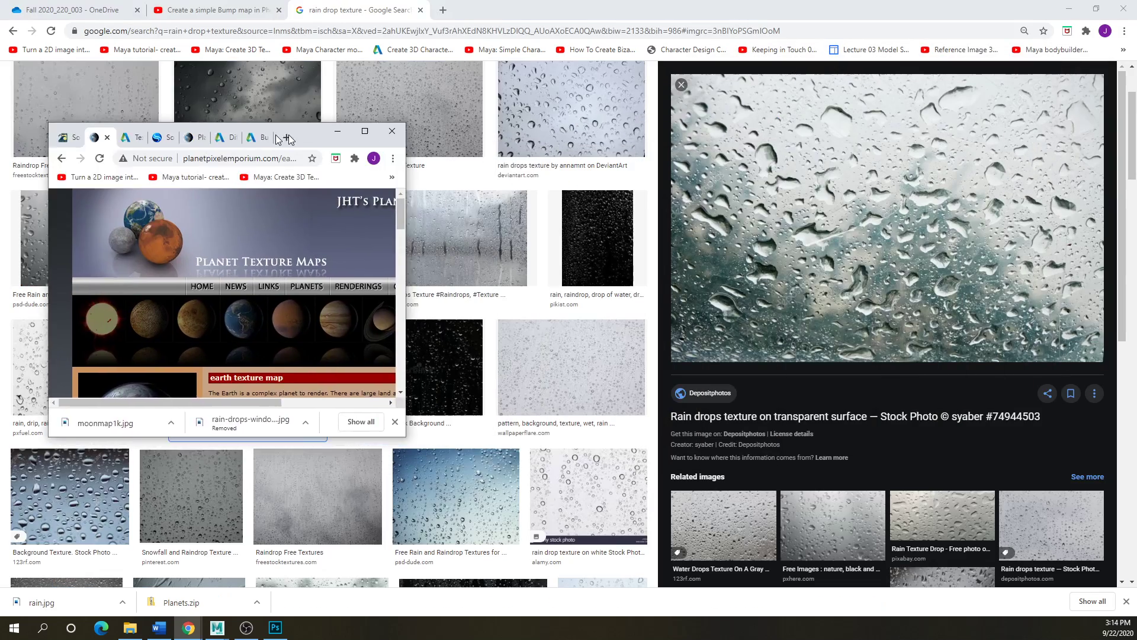
double_click(524, 22)
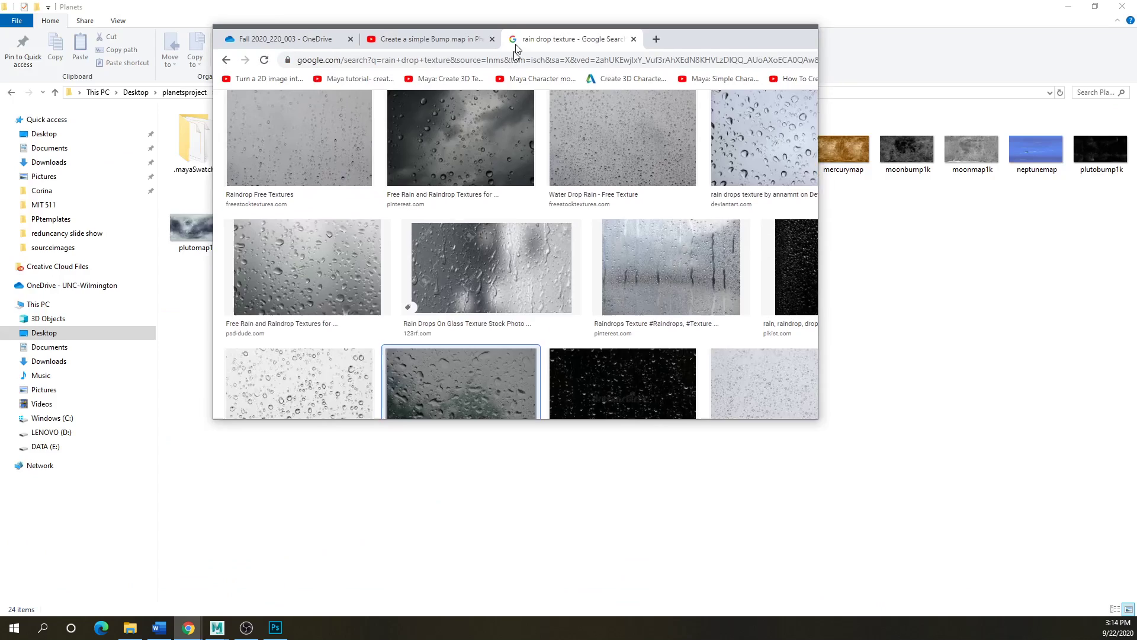
click(985, 34)
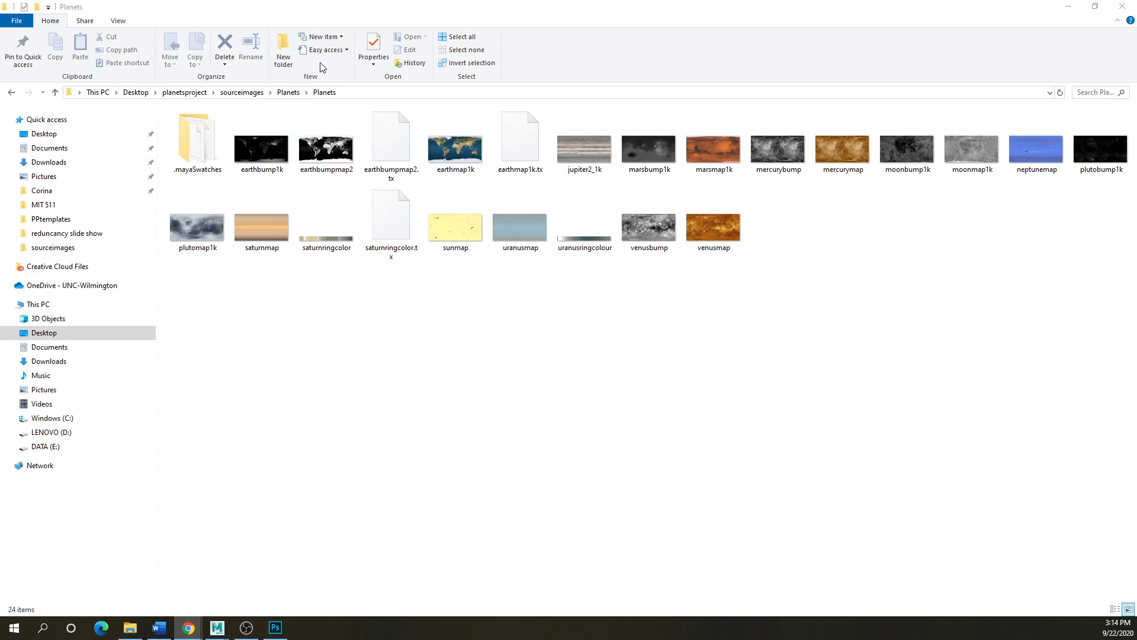
double_click(376, 11)
drag(377, 12, 177, 193)
click(215, 191)
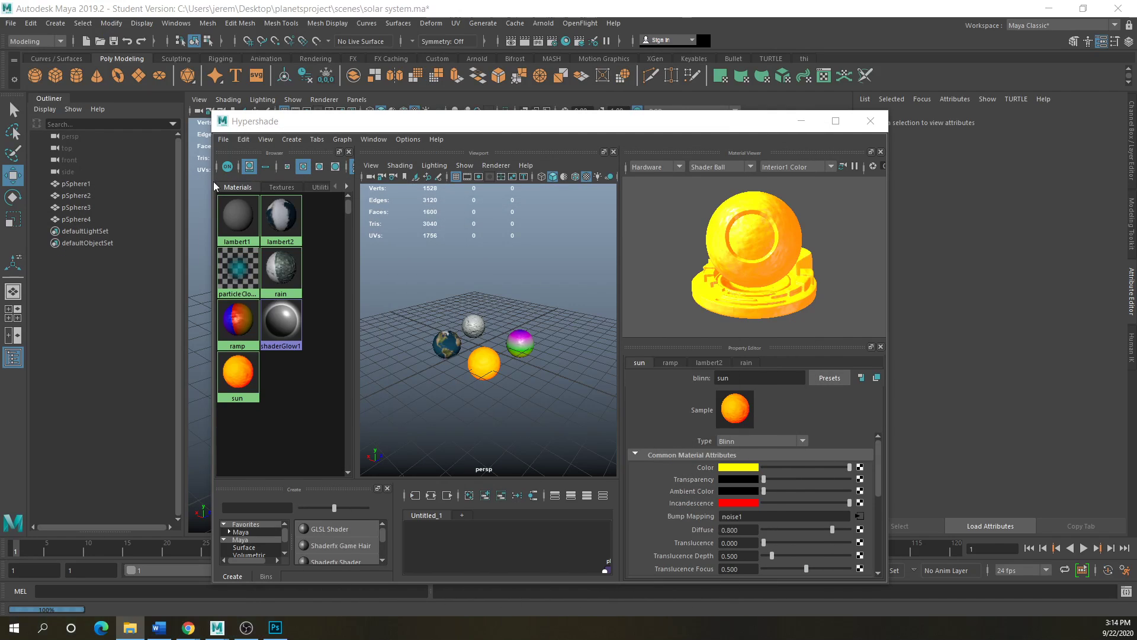
drag(460, 130, 439, 122)
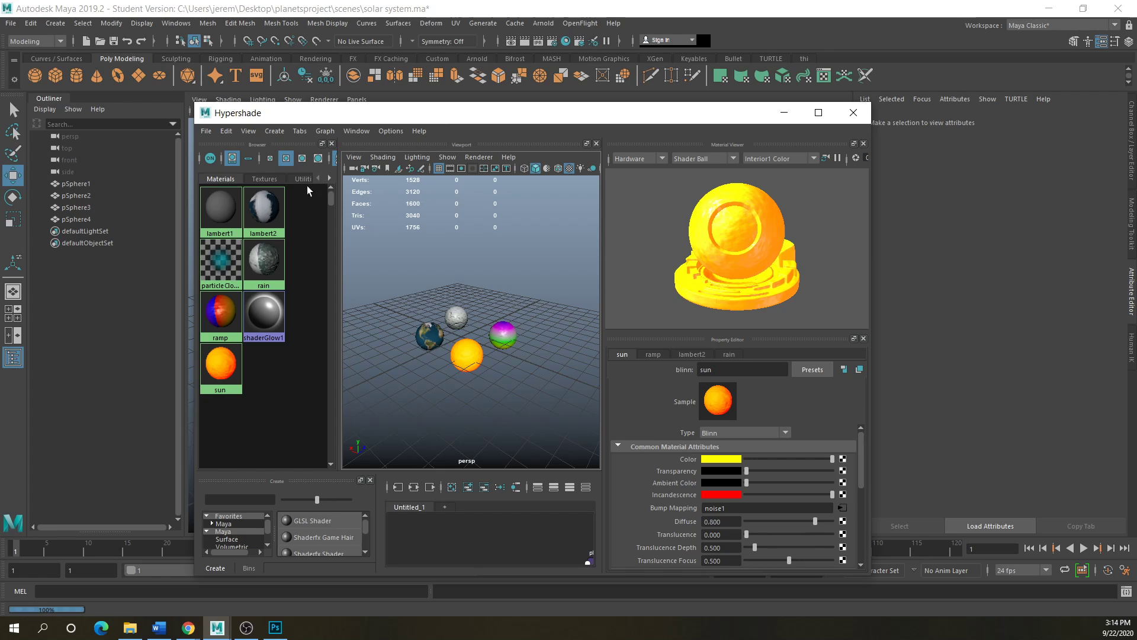